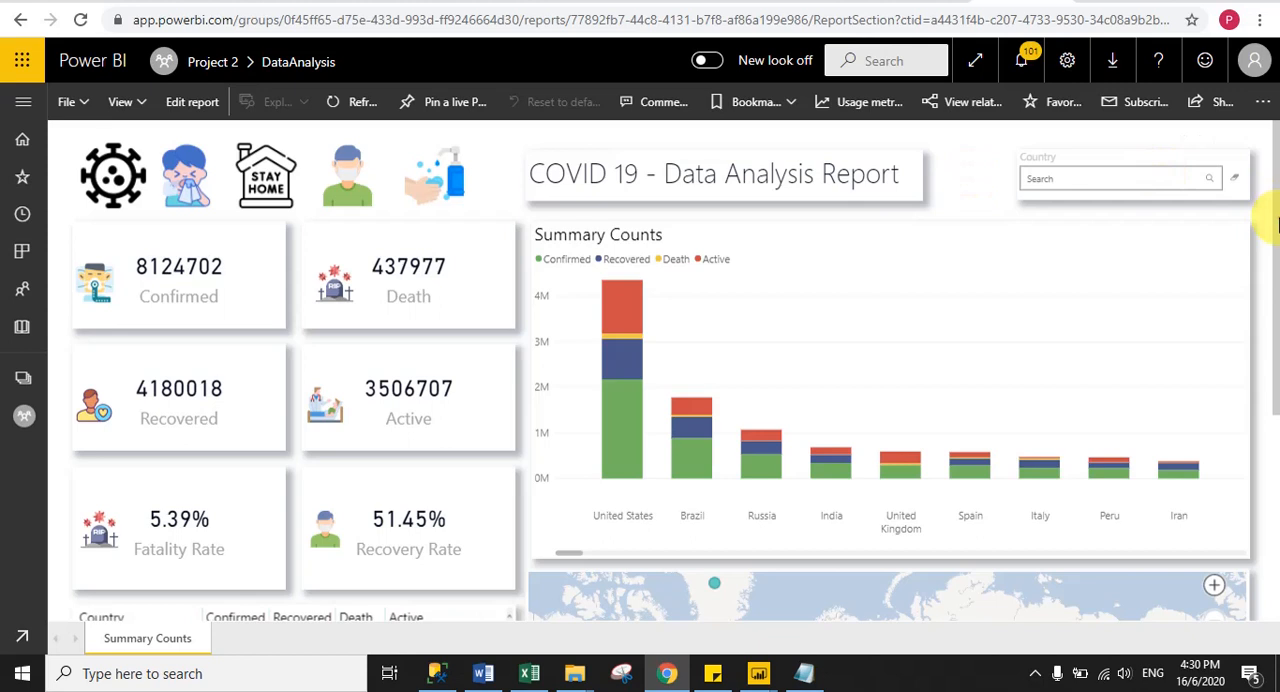
# - Look through the published COVID 19 report, from the summary cards and bar chart down to the country table and map
pyautogui.moveTo(1276, 224)
pyautogui.mouseDown()
pyautogui.moveTo(1275, 282)
pyautogui.moveTo(1262, 215)
pyautogui.mouseUp()
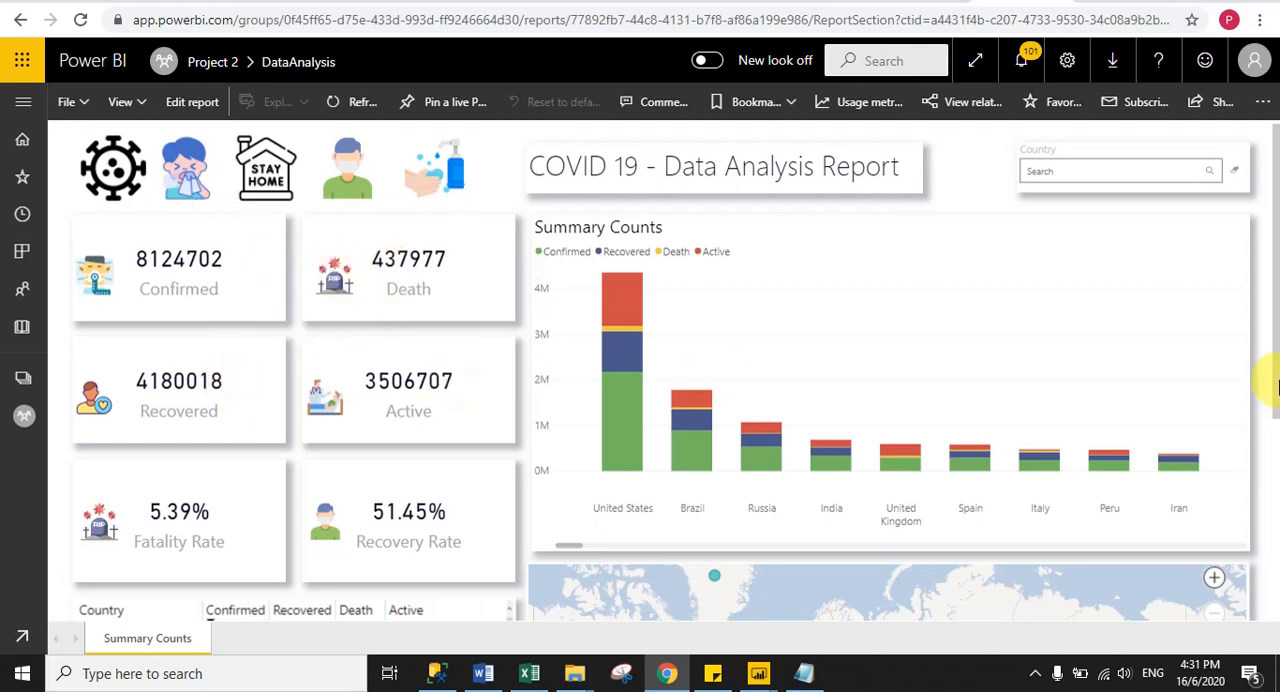
pyautogui.scroll(-3, 1266, 357)
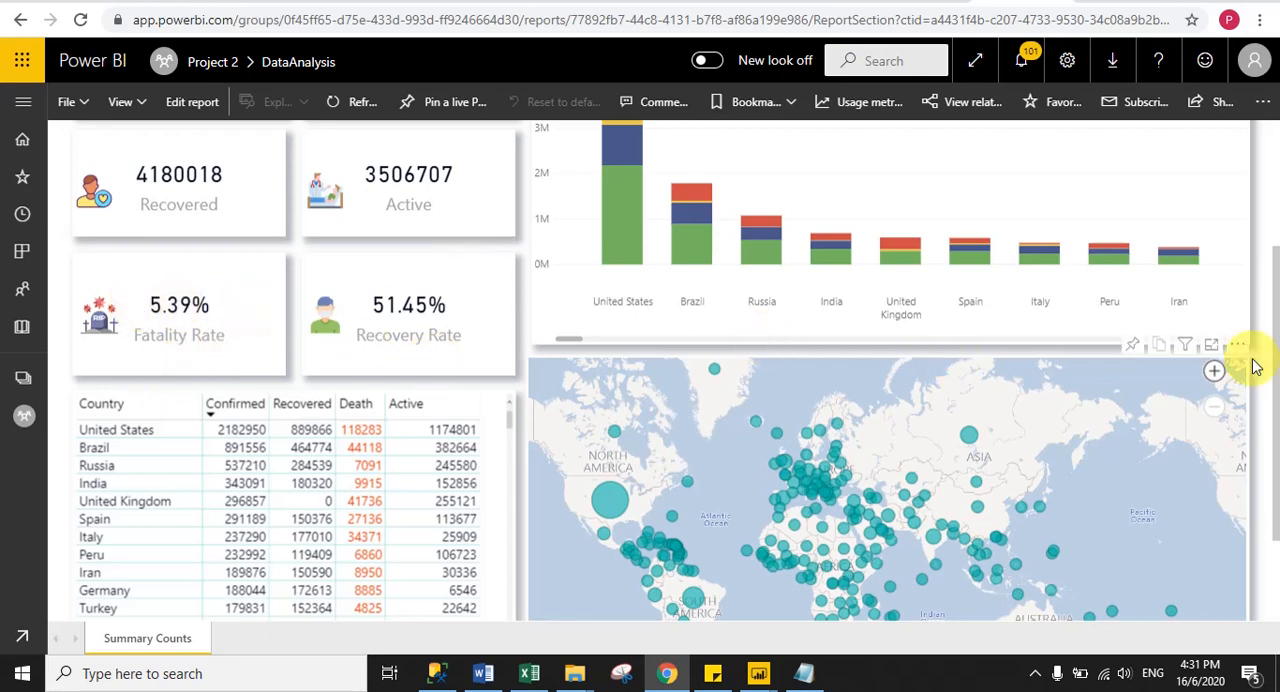
pyautogui.scroll(2, 1270, 330)
pyautogui.moveTo(1272, 316); pyautogui.dragTo(1272, 372)
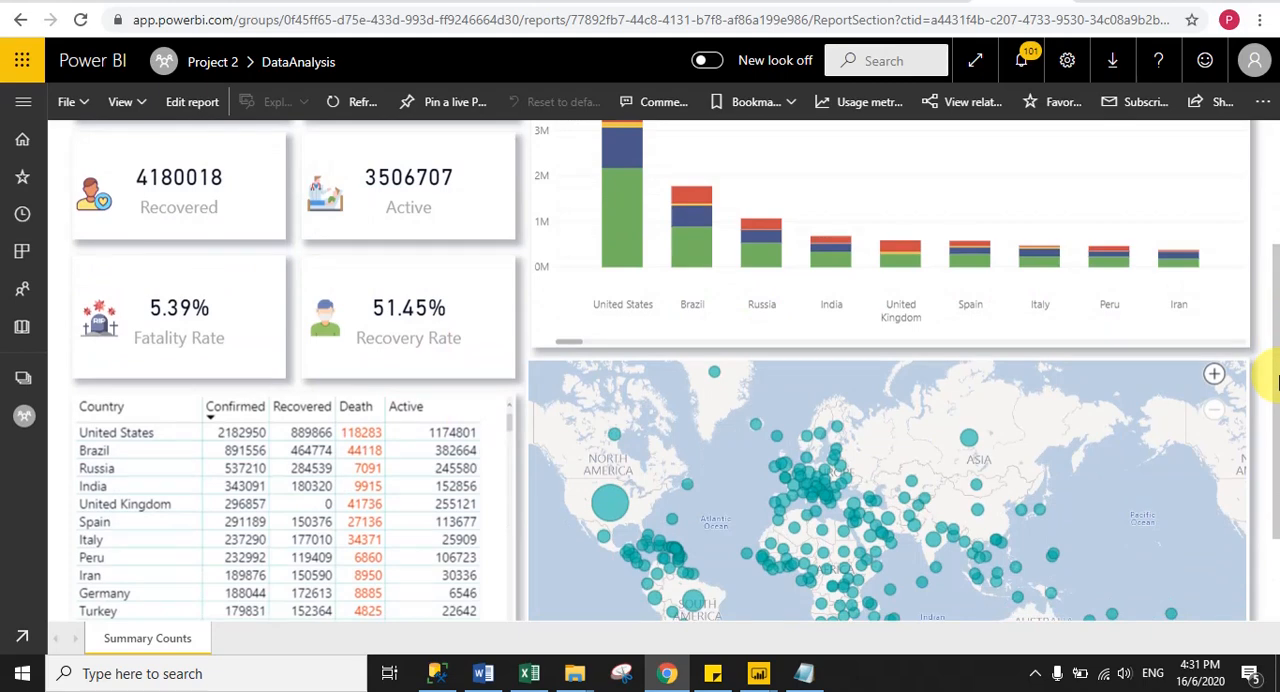
pyautogui.scroll(3, 1276, 388)
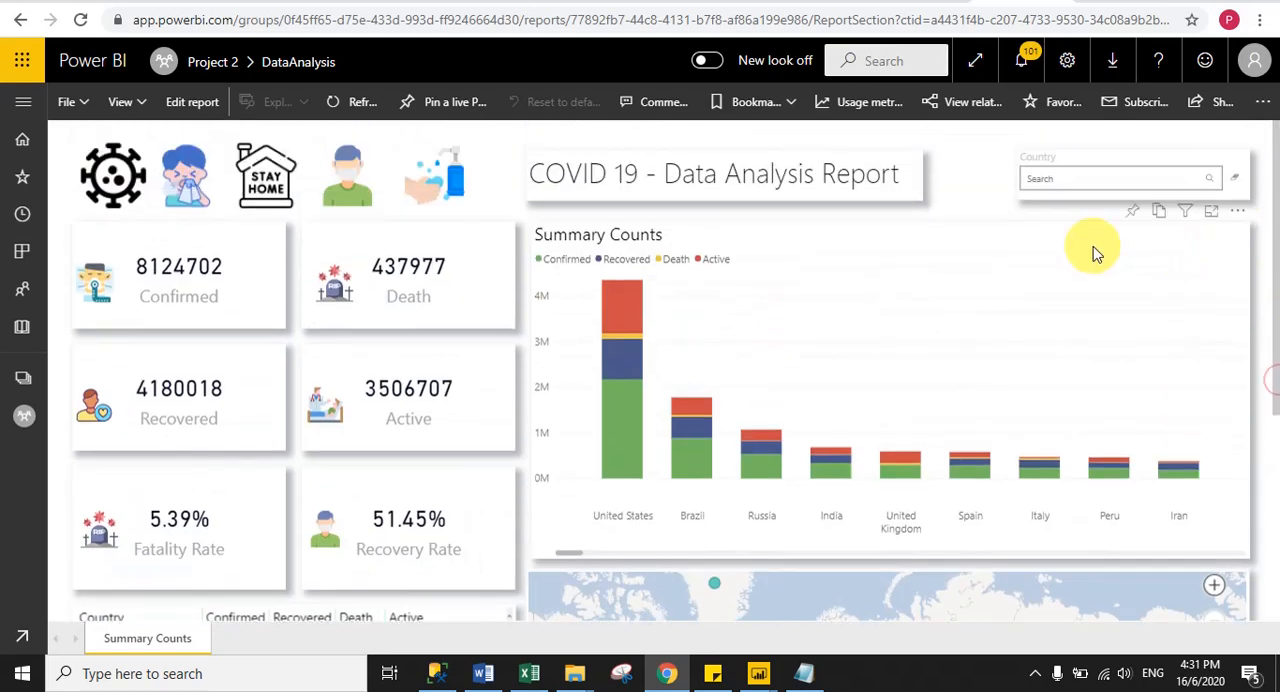
pyautogui.click(970, 192)
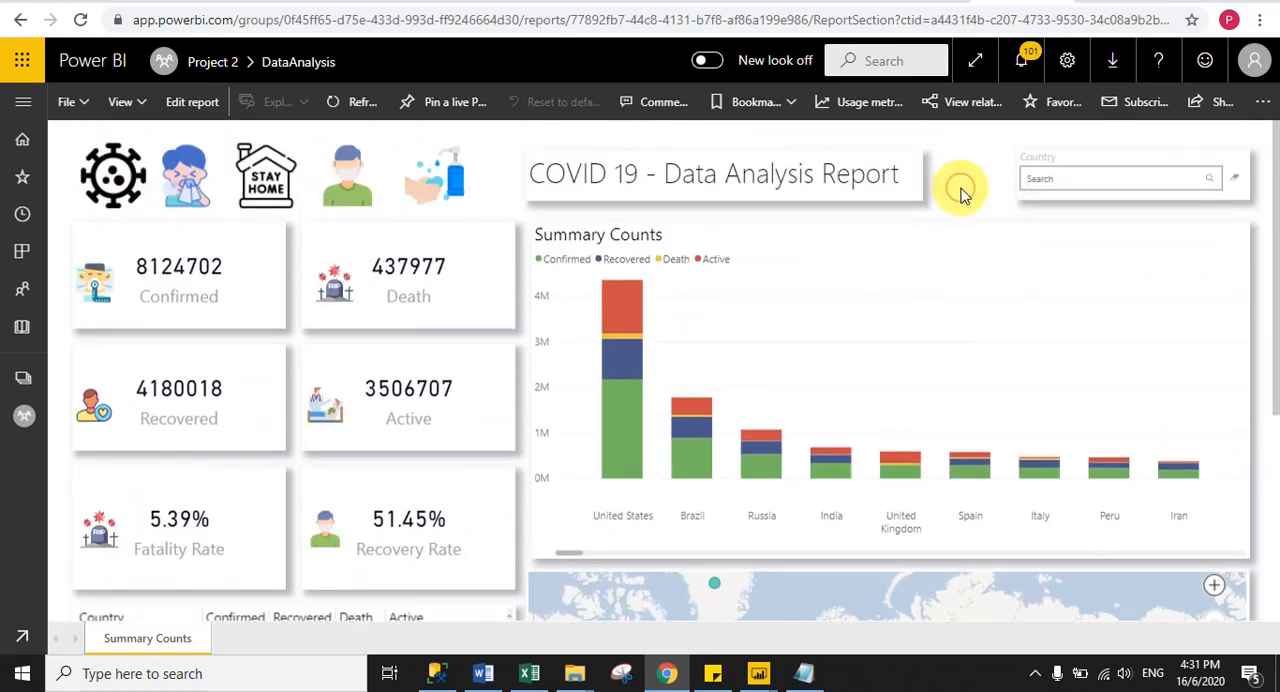
# - Filter the report to countries matching "United" using the Country search
pyautogui.click(1045, 180)
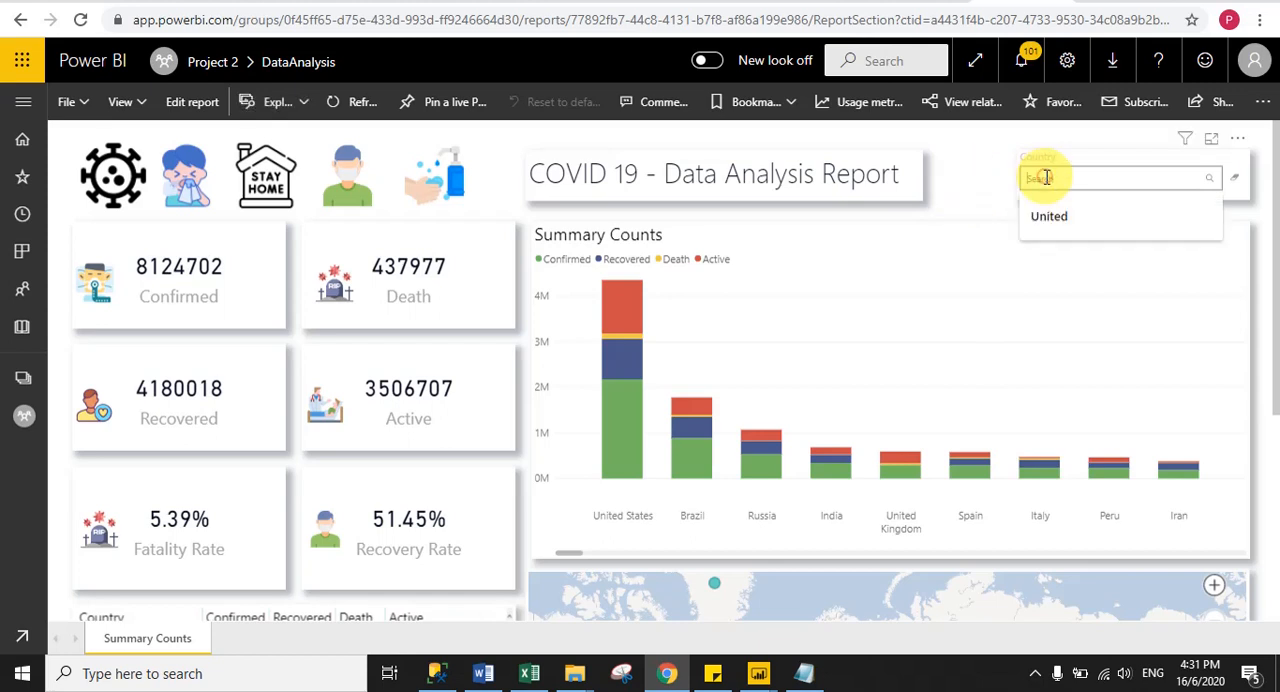
pyautogui.click(1048, 214)
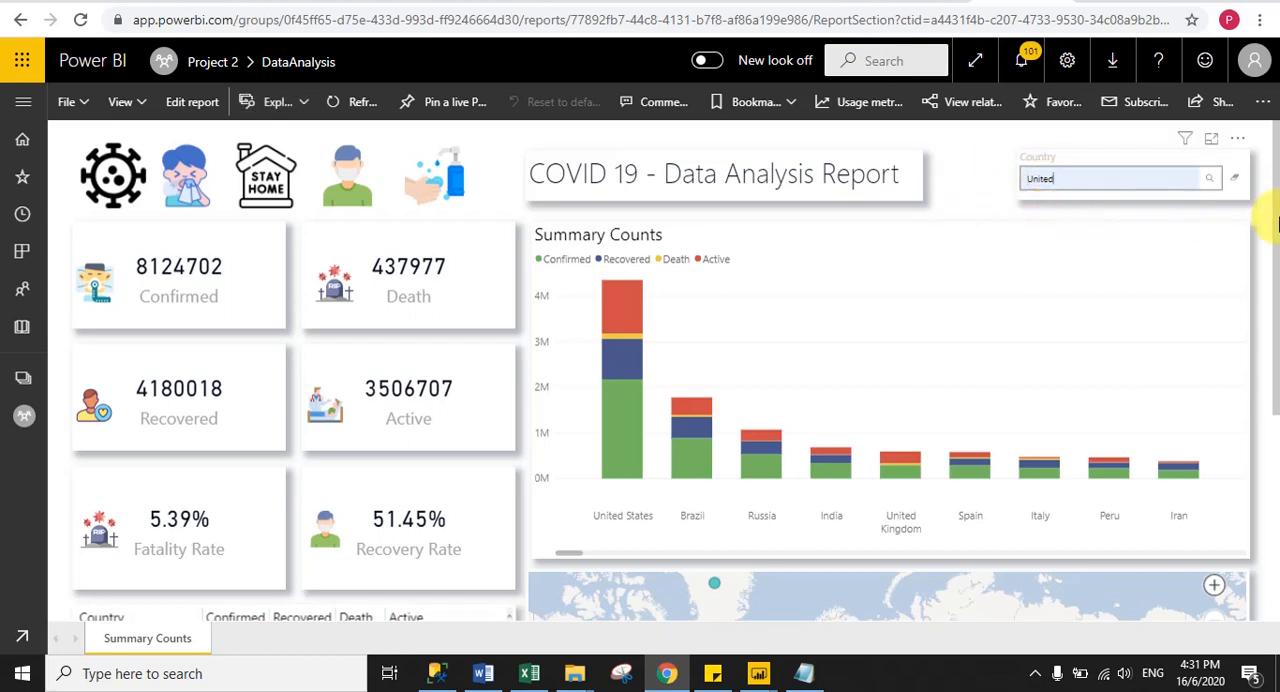
pyautogui.click(1210, 178)
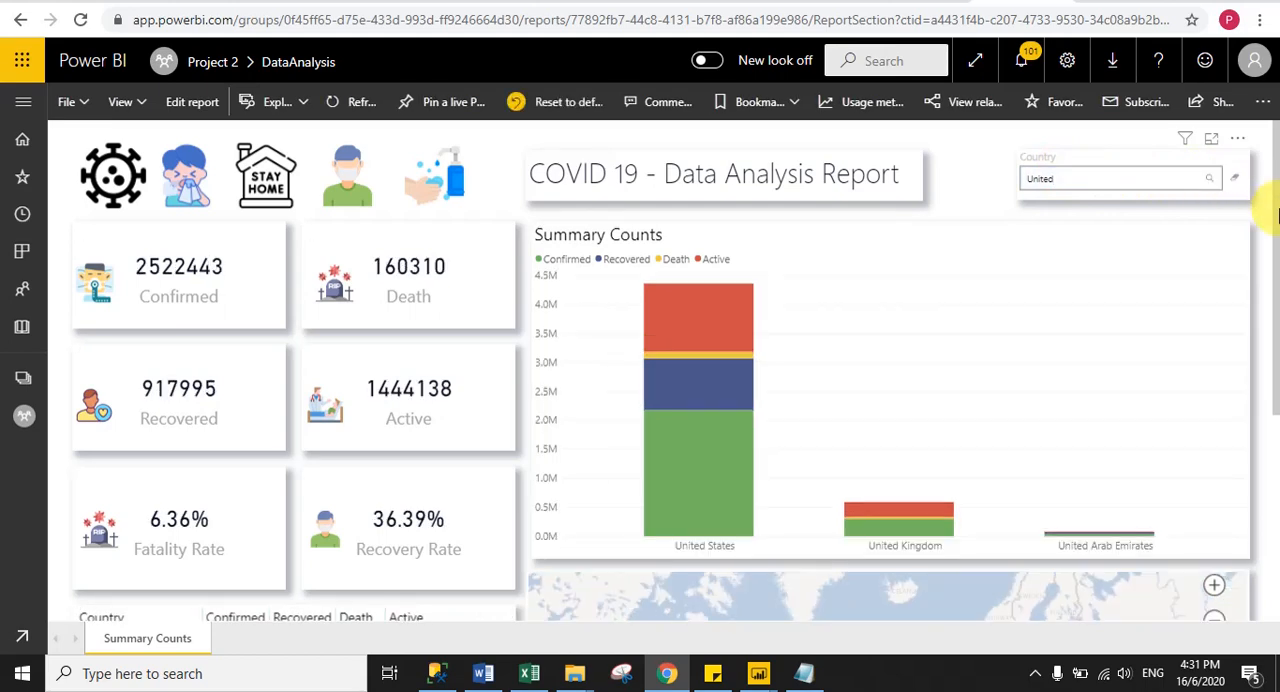
# - Examine the filtered country table and the map bubbles for the United States, United Kingdom and United Arab Emirates
pyautogui.moveTo(1278, 210); pyautogui.dragTo(1278, 398)
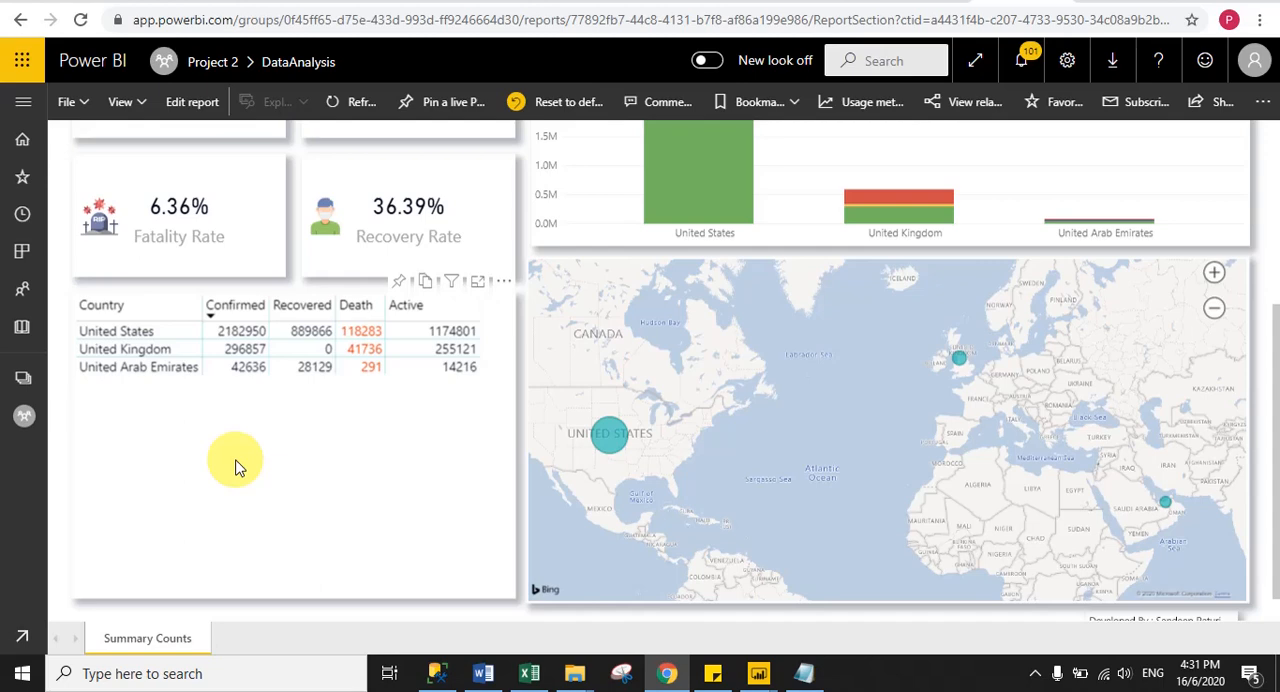
pyautogui.moveTo(1271, 371); pyautogui.dragTo(1271, 406)
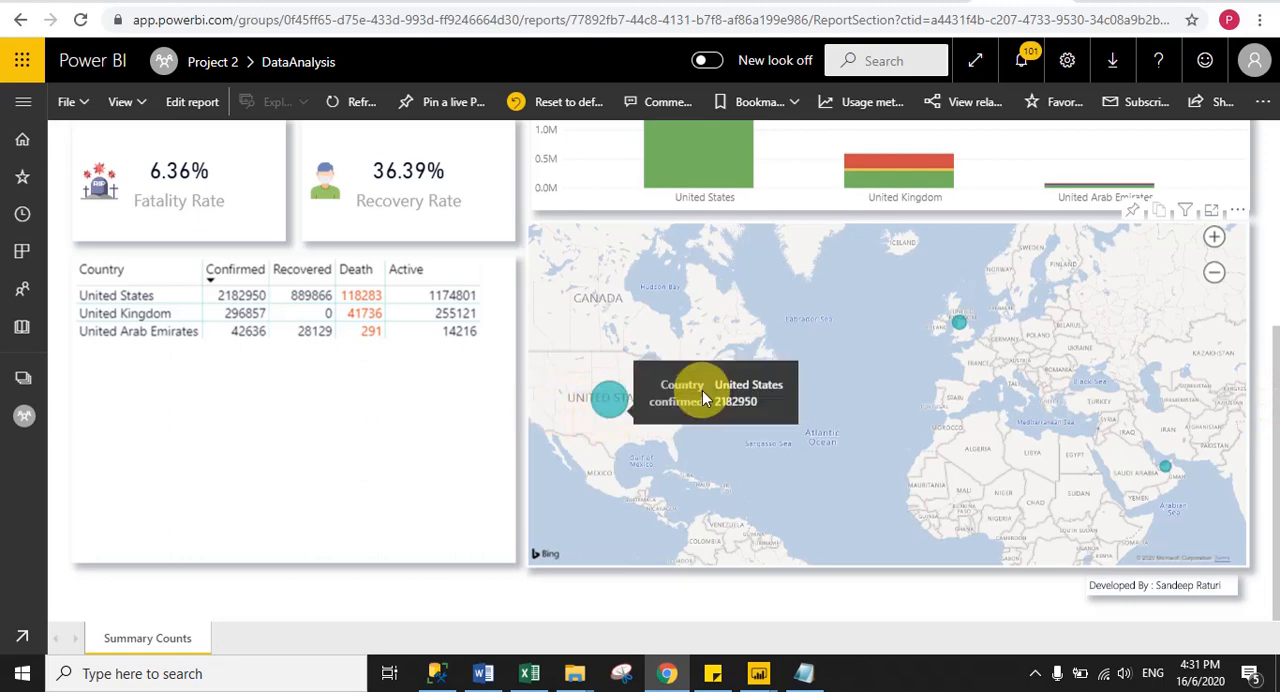
pyautogui.moveTo(965, 327)
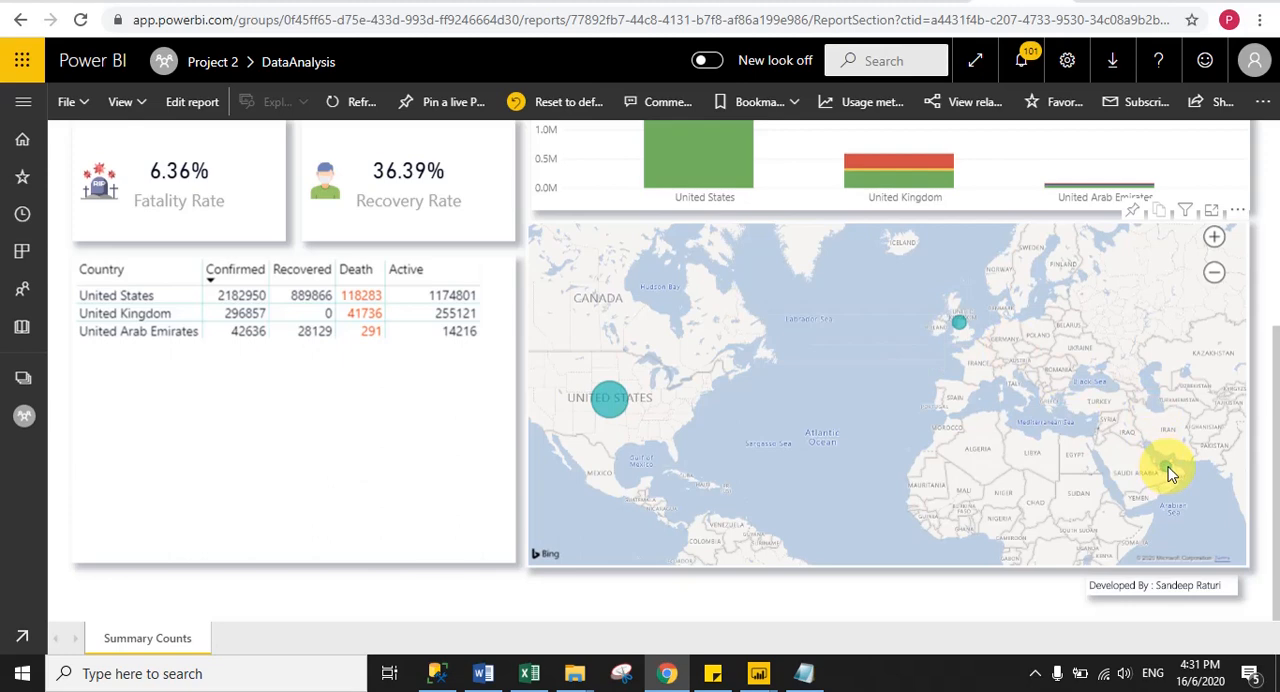
pyautogui.moveTo(1168, 470)
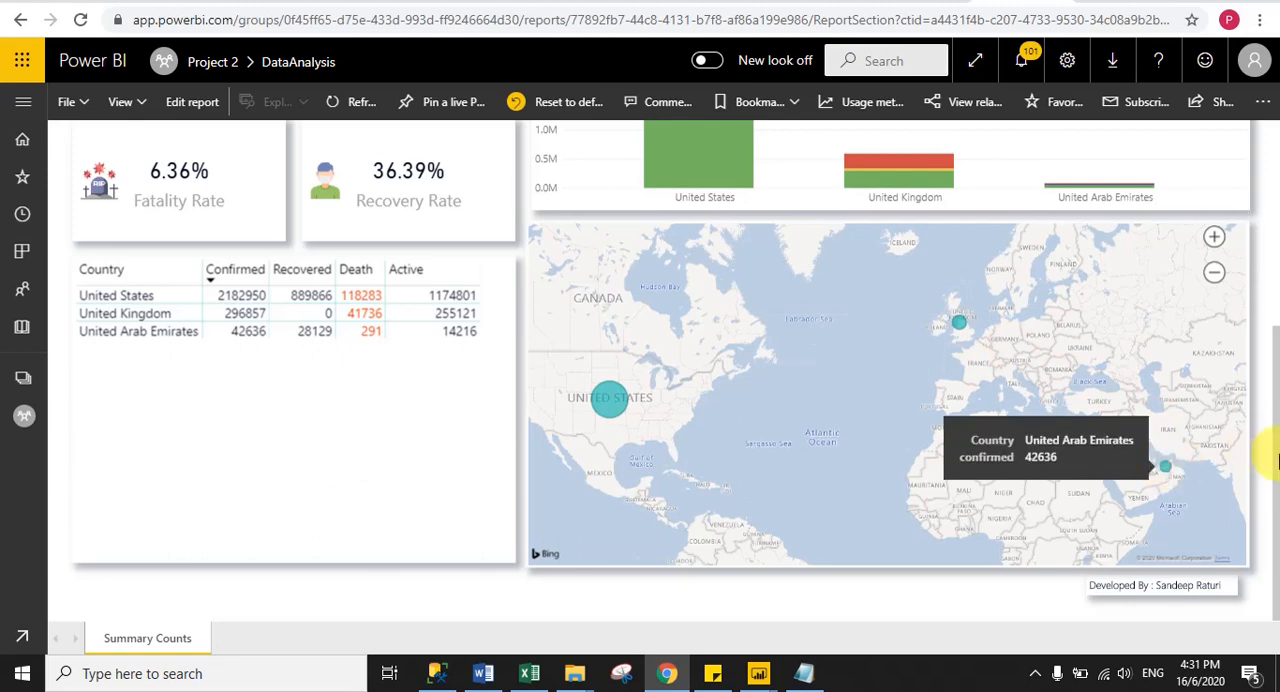
# - Clear the Country search filter and inspect the United States bar in the Summary Counts chart
pyautogui.moveTo(1268, 457); pyautogui.dragTo(1266, 323)
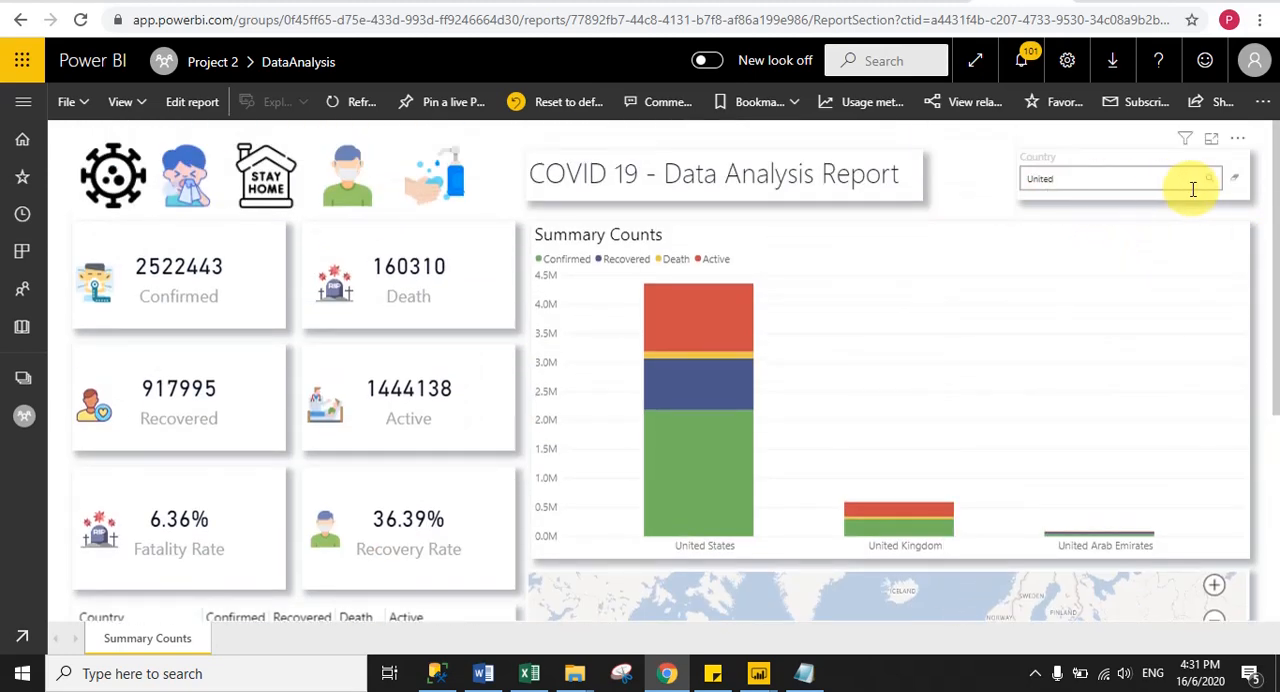
pyautogui.click(1236, 182)
pyautogui.click(1236, 182)
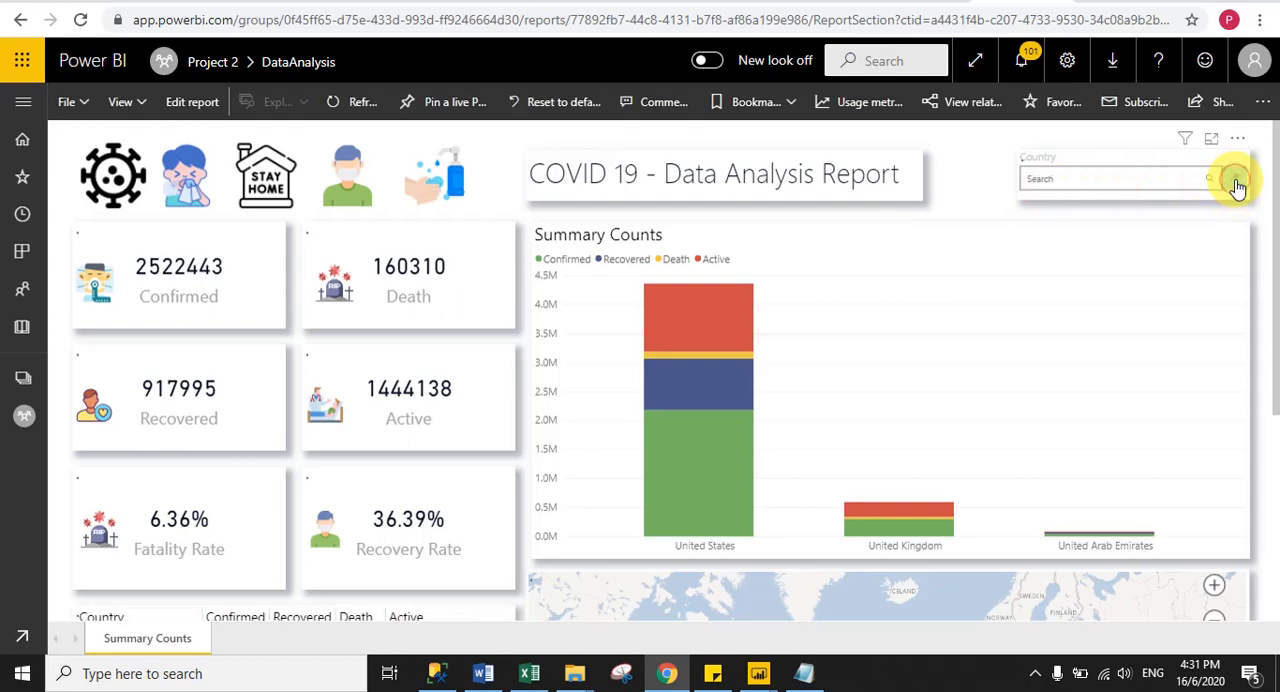
pyautogui.moveTo(1275, 303); pyautogui.dragTo(1275, 265)
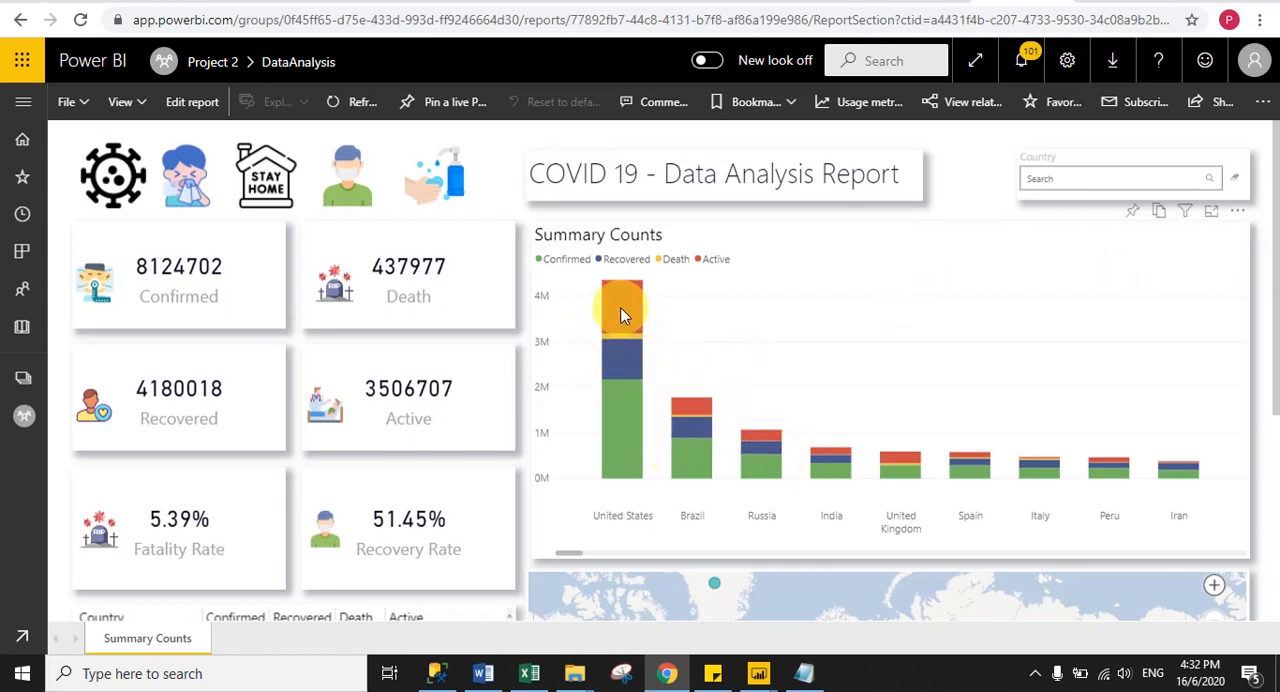
pyautogui.moveTo(620, 315)
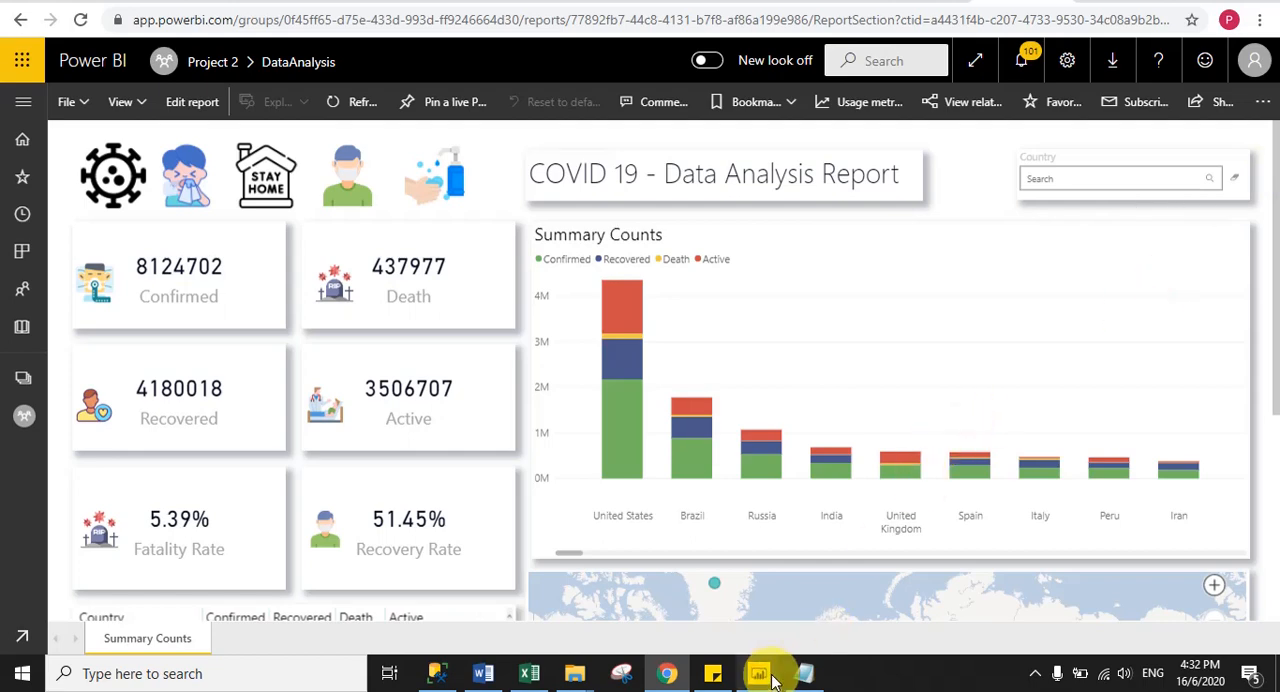
# - Switch to Power BI Desktop and open the DataAnalysis Covid page
pyautogui.moveTo(762, 680)
pyautogui.click(720, 595)
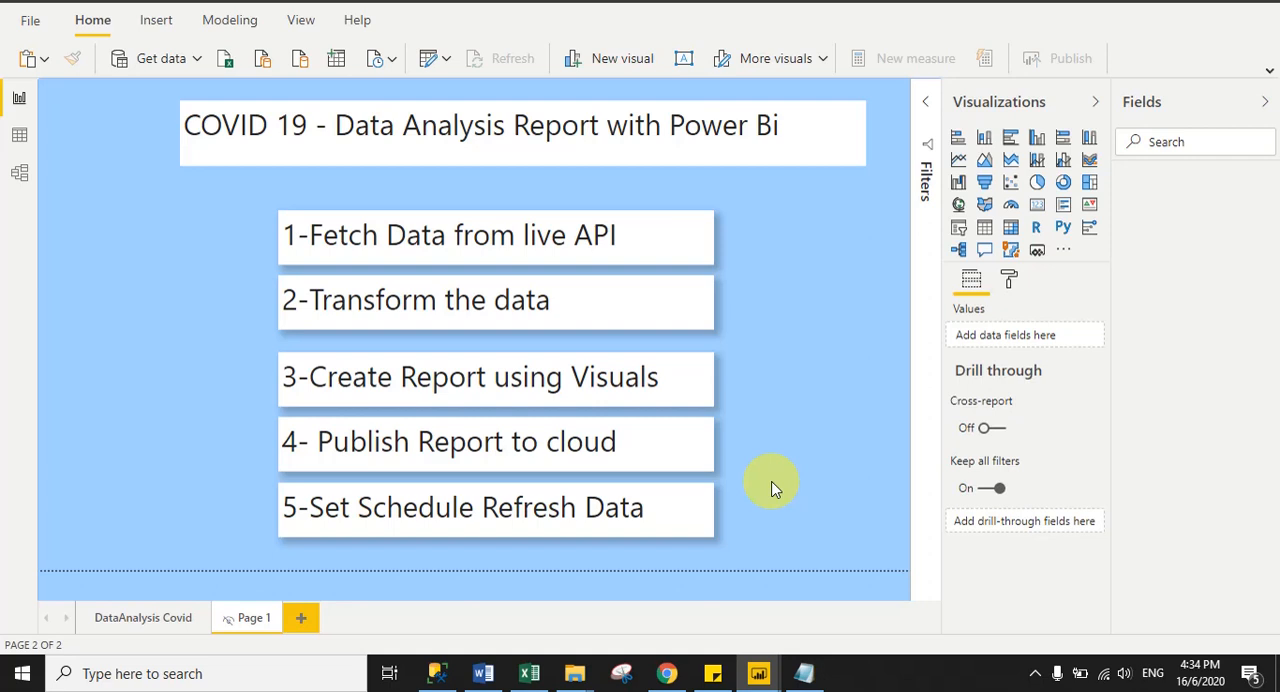
pyautogui.click(123, 617)
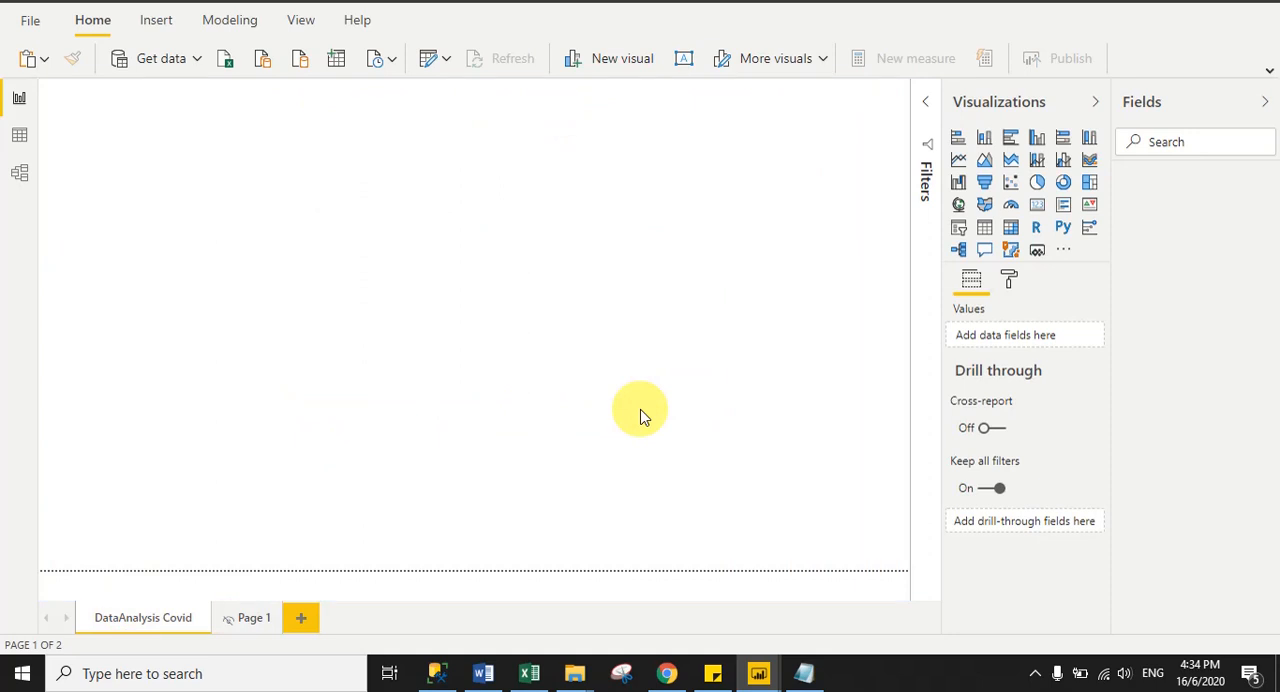
# - Set the page size type of the DataAnalysis Covid page to Custom
pyautogui.click(1010, 281)
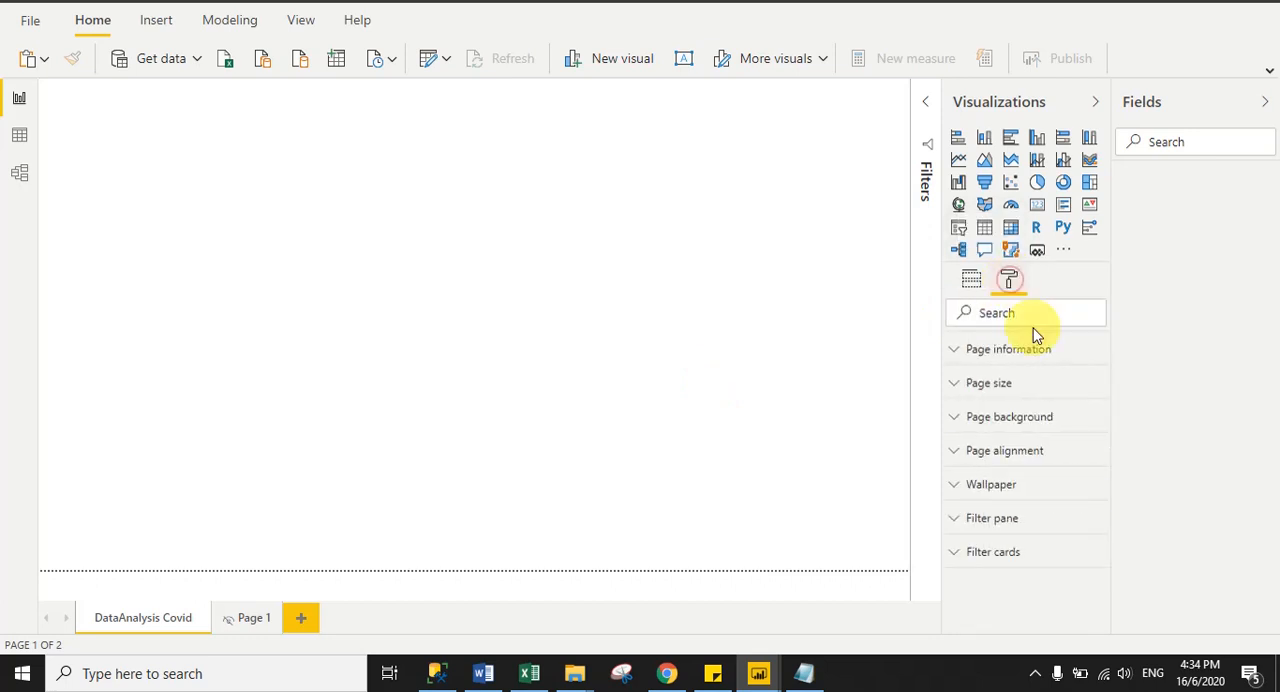
pyautogui.click(1008, 385)
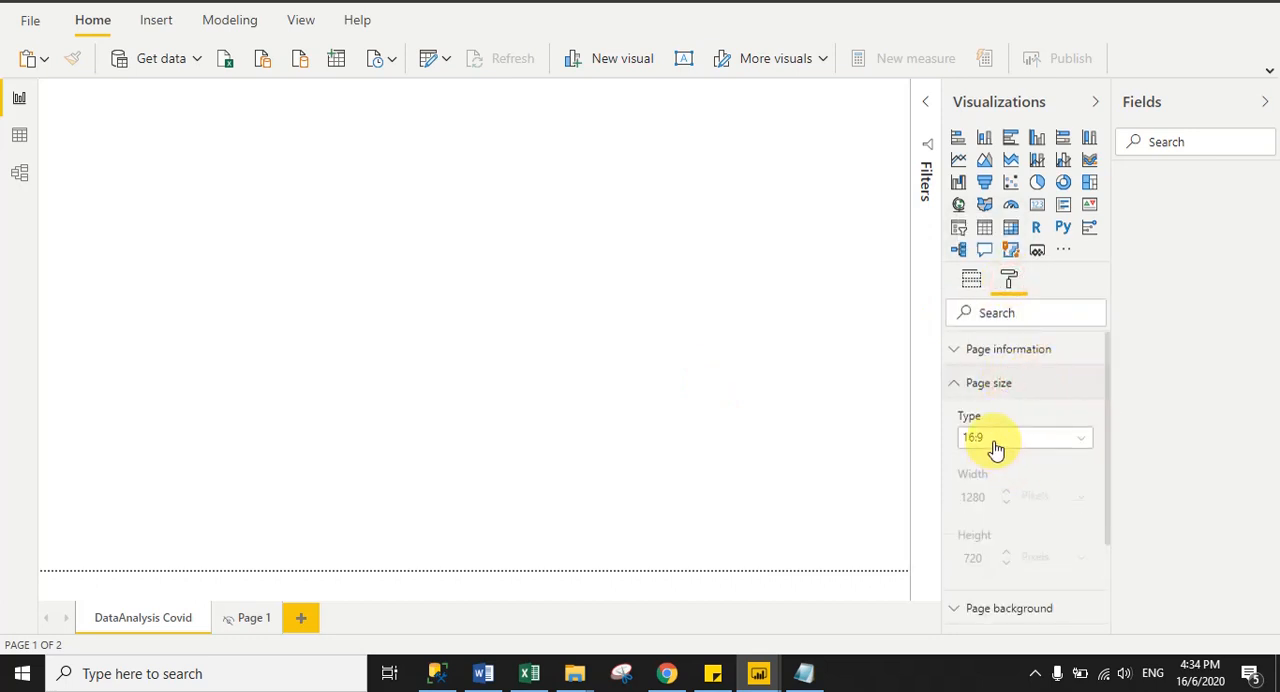
pyautogui.click(988, 448)
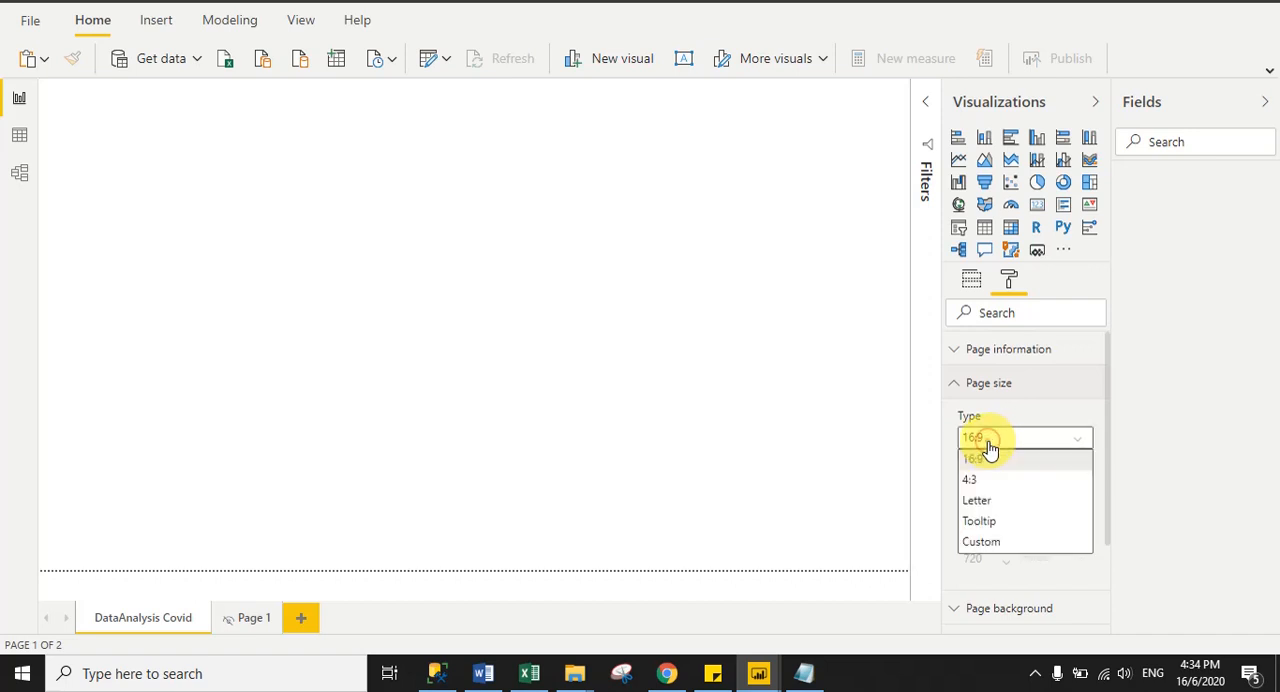
pyautogui.click(988, 545)
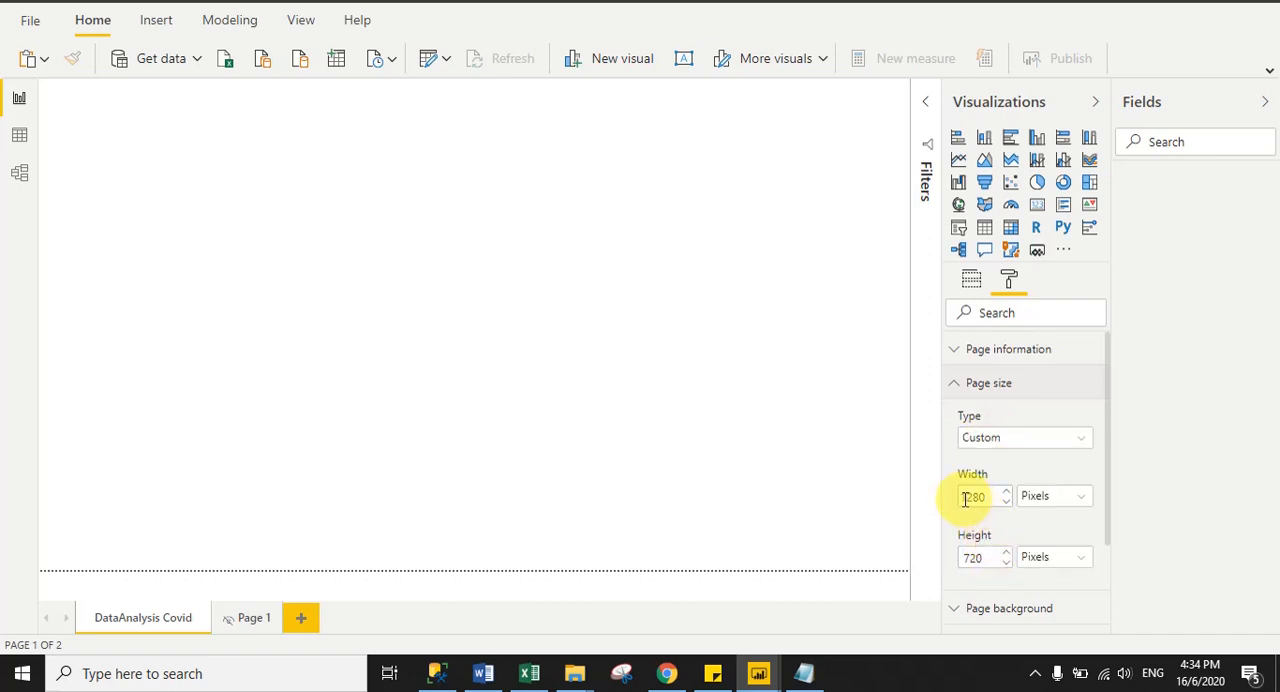
# - Set the custom page width to 1800 pixels
pyautogui.moveTo(962, 497); pyautogui.dragTo(997, 497)
pyautogui.click(1005, 503)
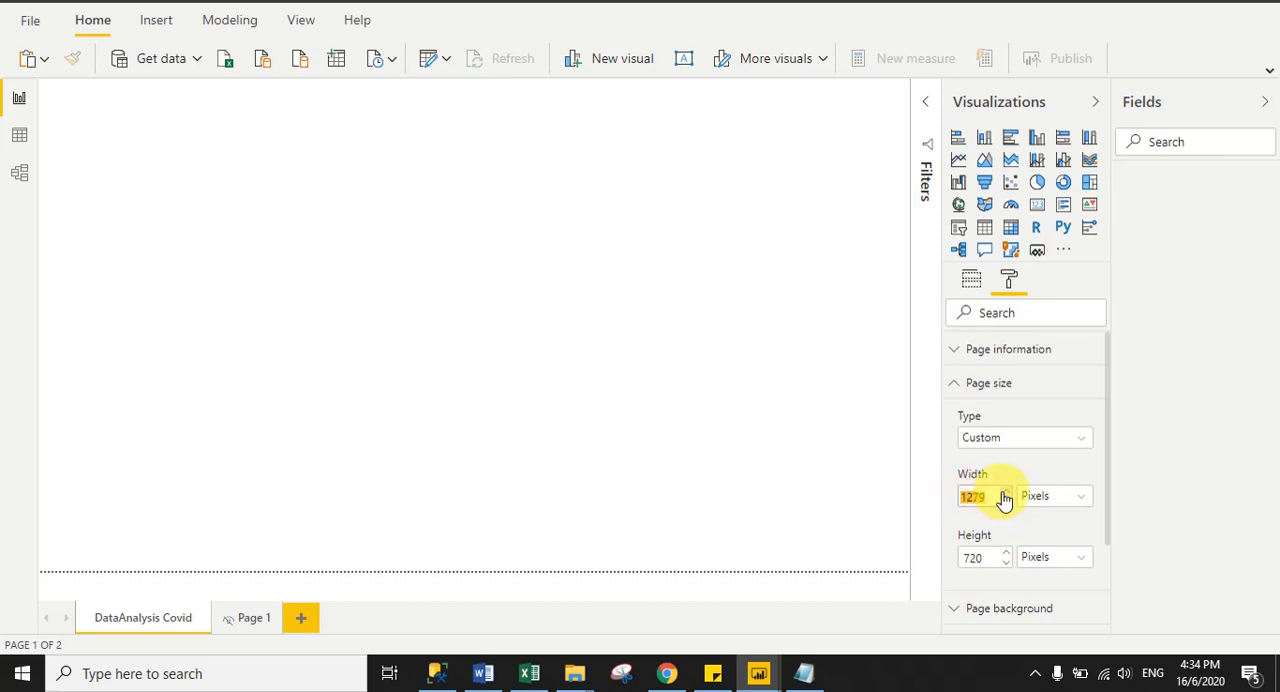
pyautogui.write('200')
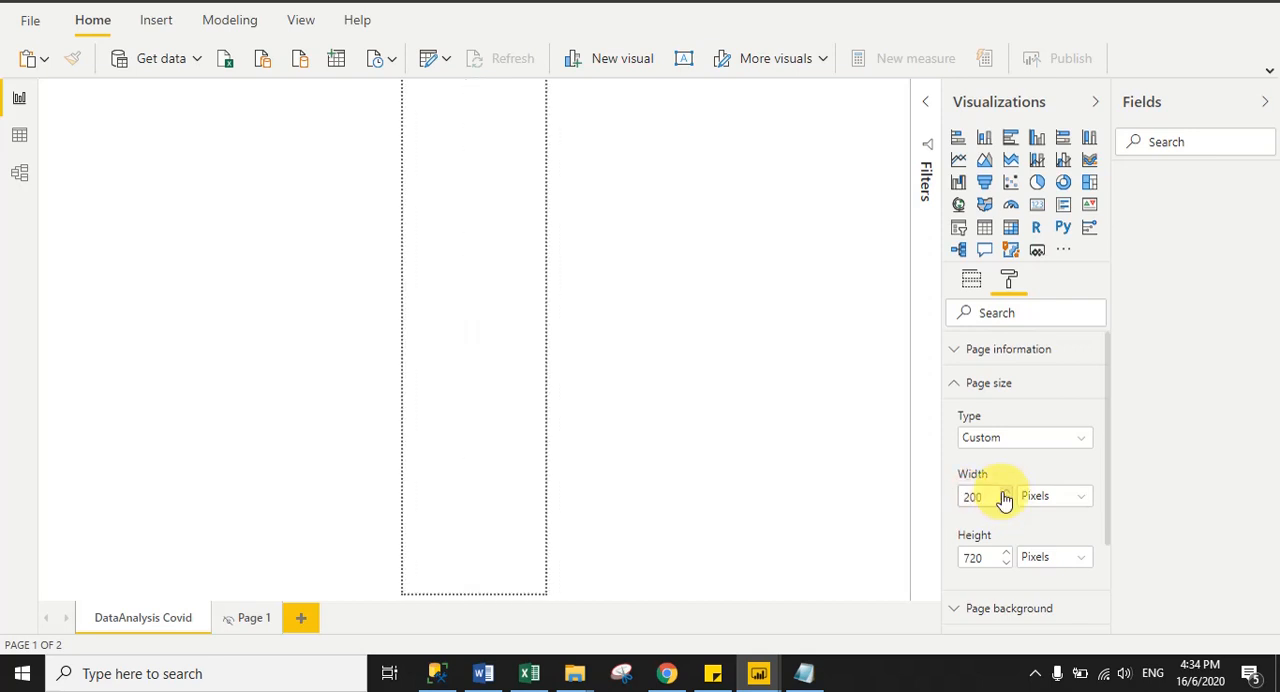
pyautogui.press('BackSpace')
pyautogui.press('BackSpace')
pyautogui.press('BackSpace')
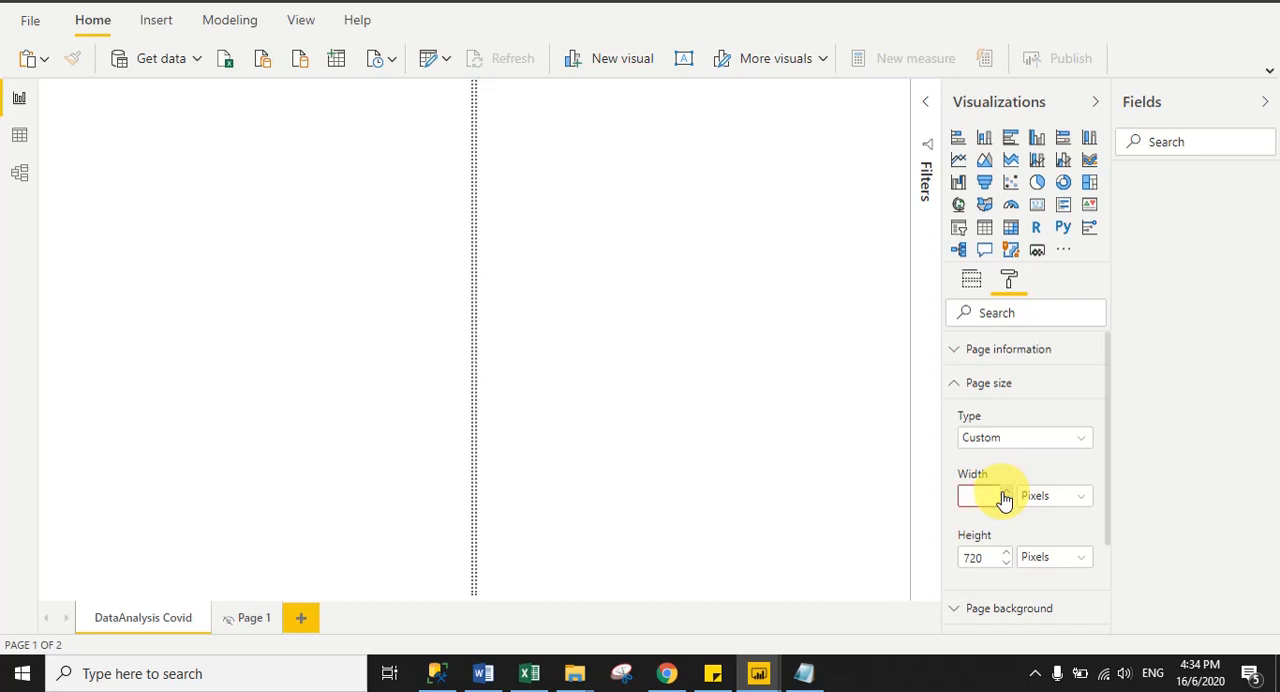
pyautogui.write('1800')
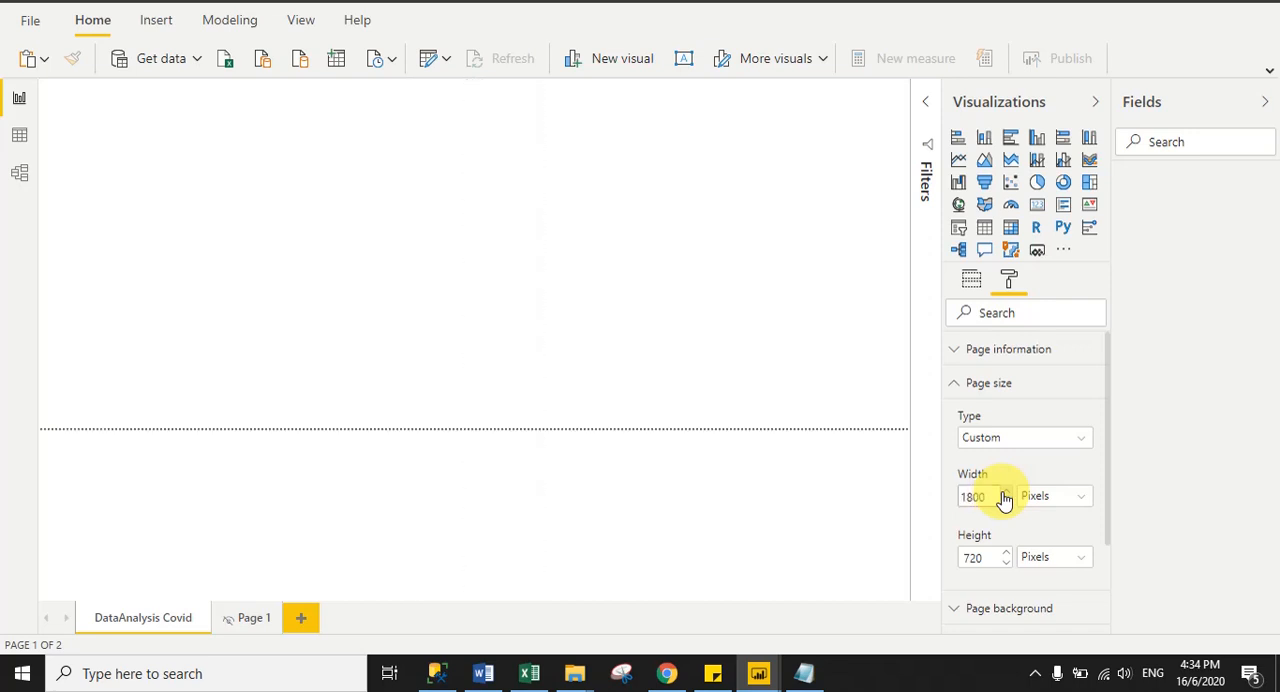
# - Set the custom page height to 1600 pixels
pyautogui.doubleClick(972, 557)
pyautogui.write('1')
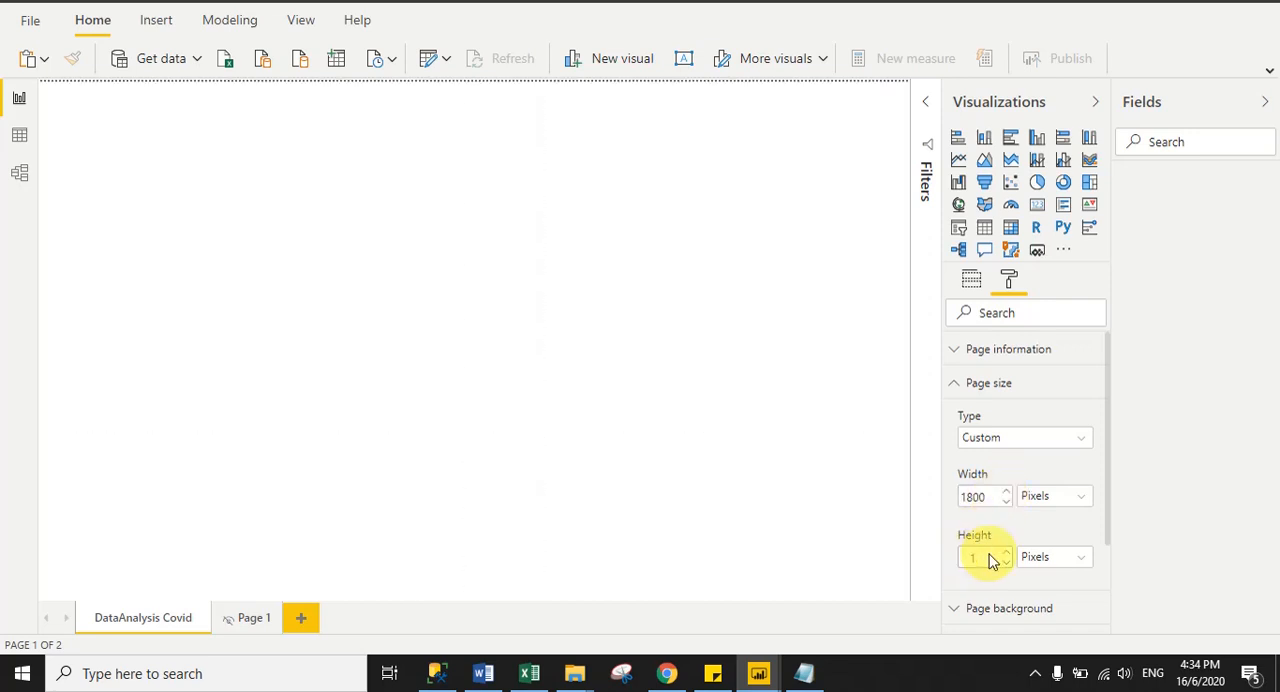
pyautogui.write('600')
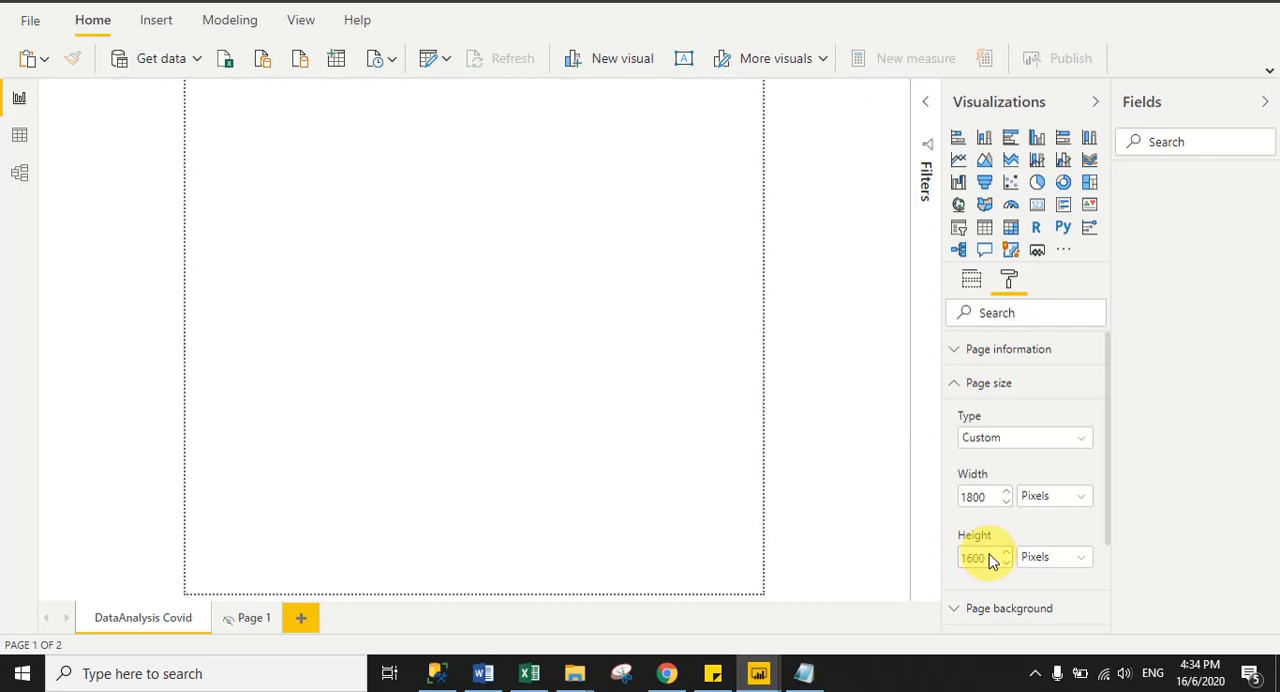
pyautogui.click(640, 448)
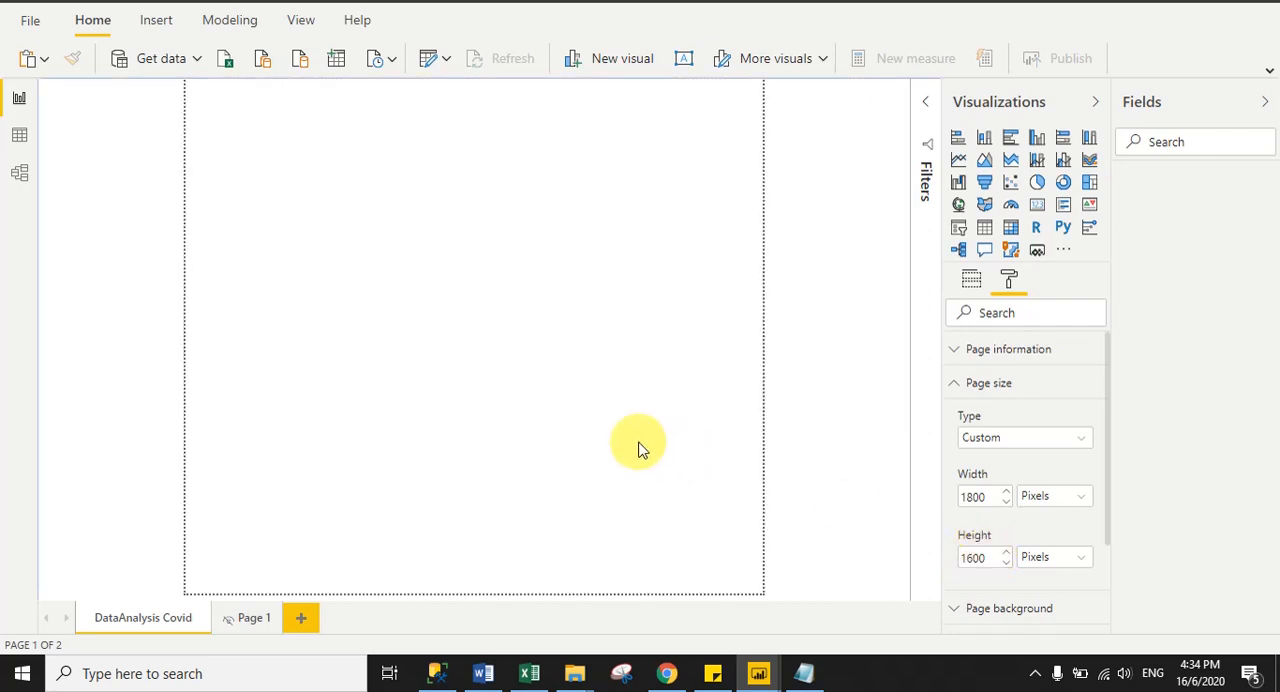
# - Change the page view to Fit to width and collapse the page size settings
pyautogui.click(305, 24)
pyautogui.click(200, 60)
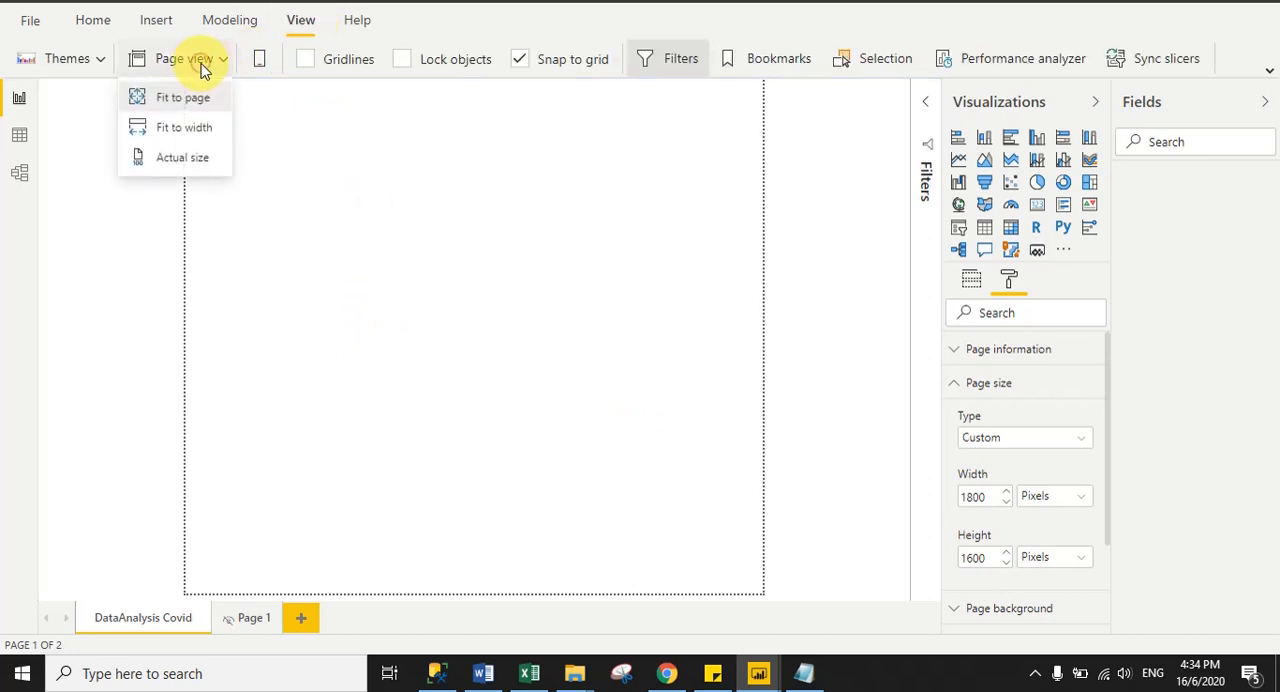
pyautogui.click(166, 131)
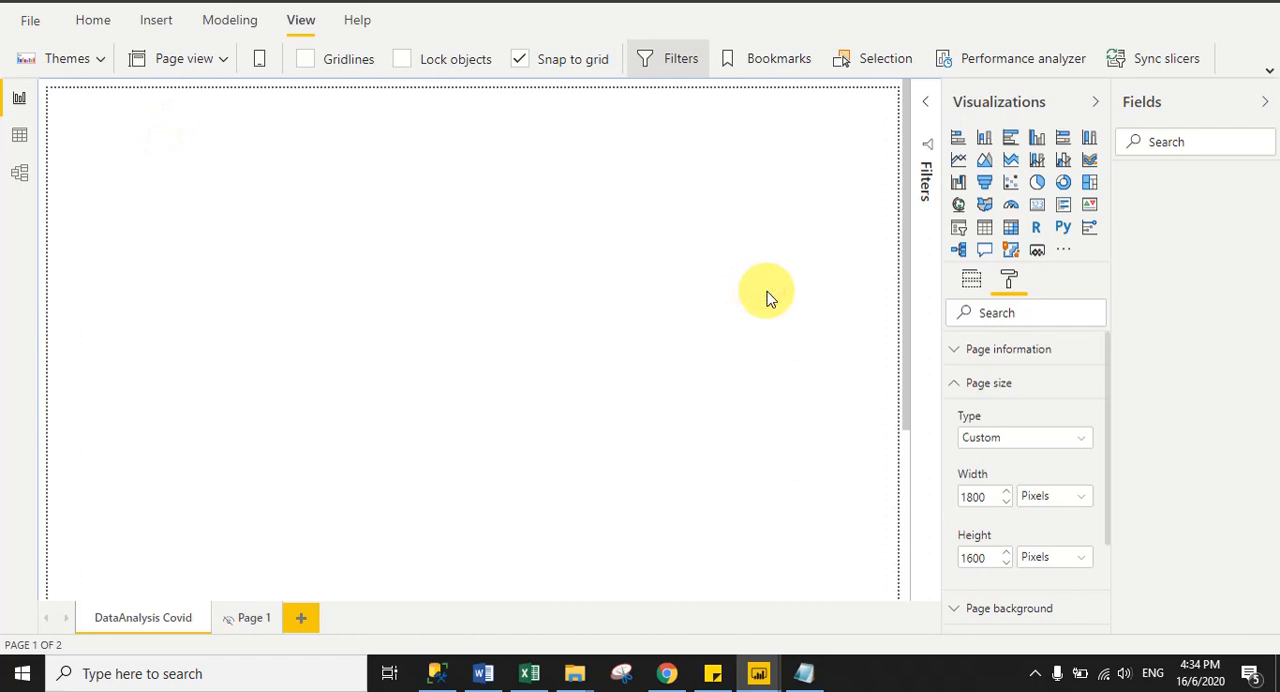
pyautogui.click(960, 386)
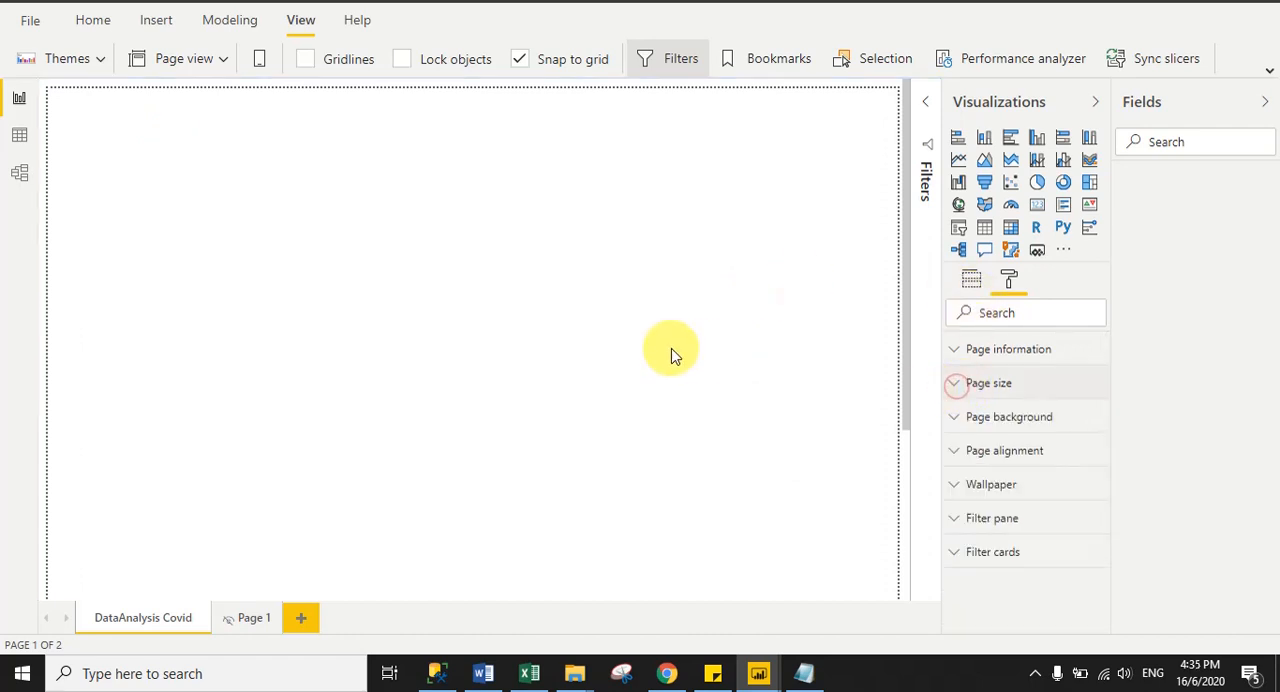
pyautogui.click(93, 20)
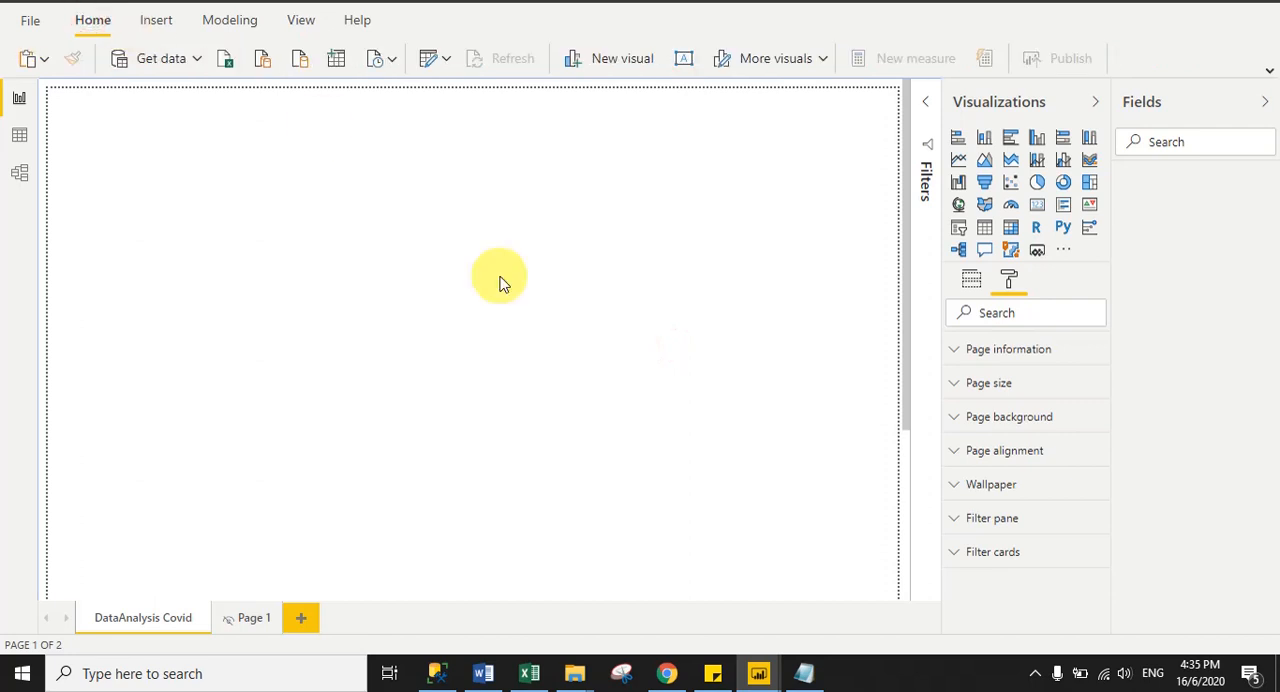
# - Switch to the trackcorona.live page in Chrome and select its web address
pyautogui.click(665, 673)
pyautogui.click(905, 3)
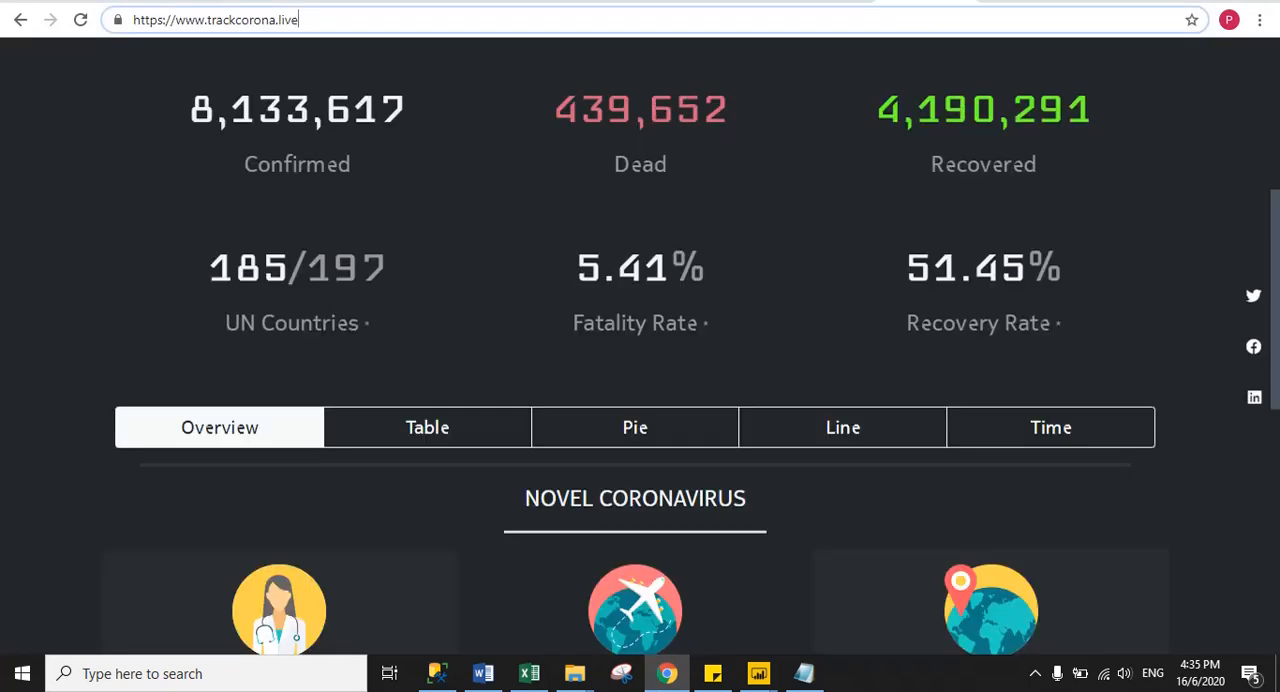
pyautogui.click(318, 20)
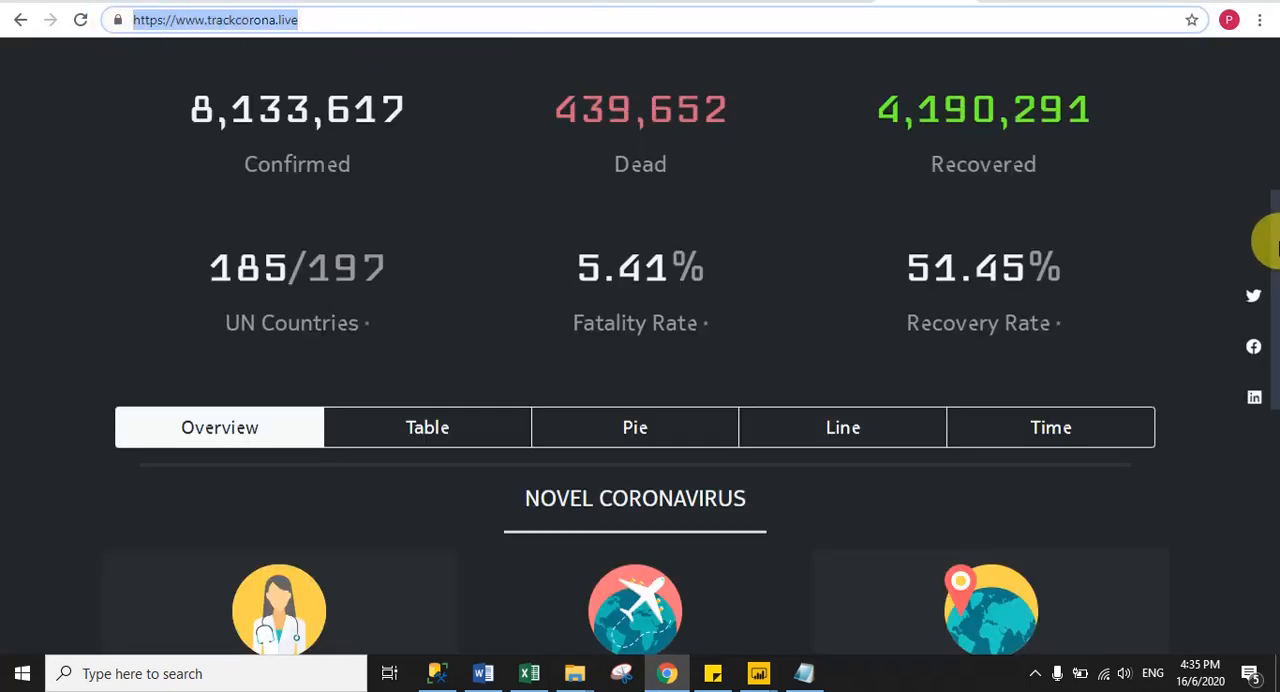
# - Open the trackcorona.live API page's country-level data endpoint and copy its web address
pyautogui.moveTo(1277, 273); pyautogui.dragTo(1266, 572)
pyautogui.click(429, 508)
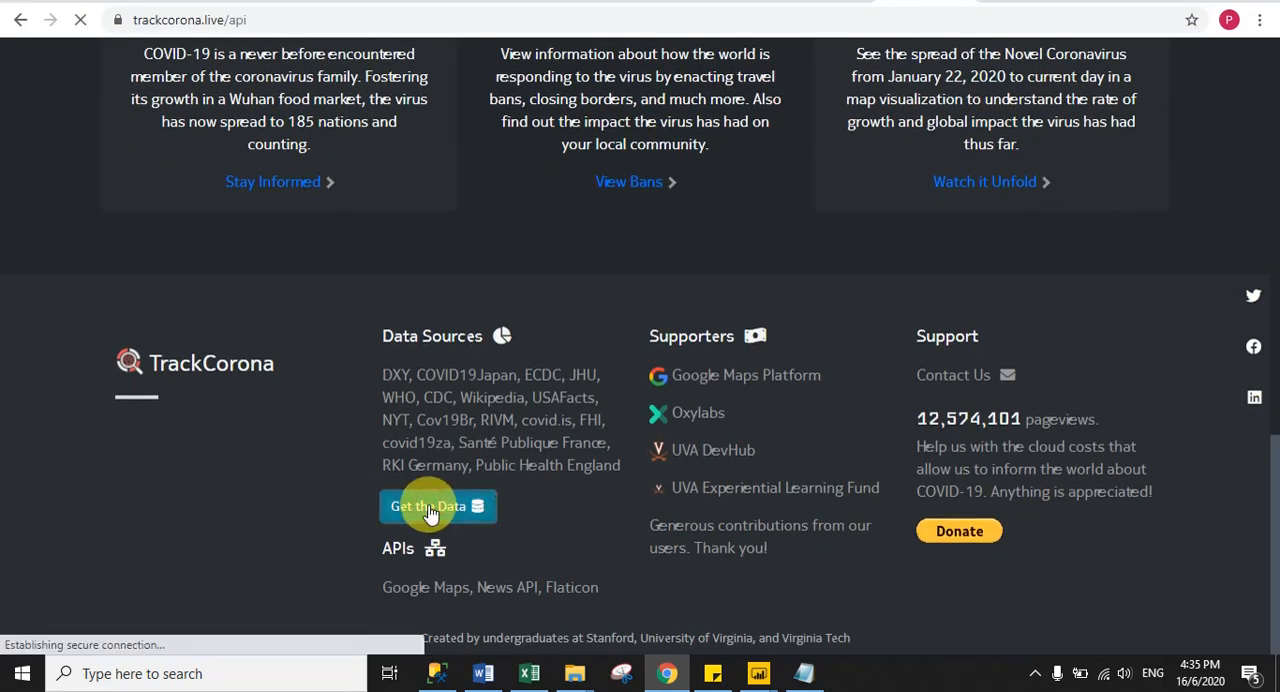
pyautogui.moveTo(1278, 200); pyautogui.dragTo(1266, 271)
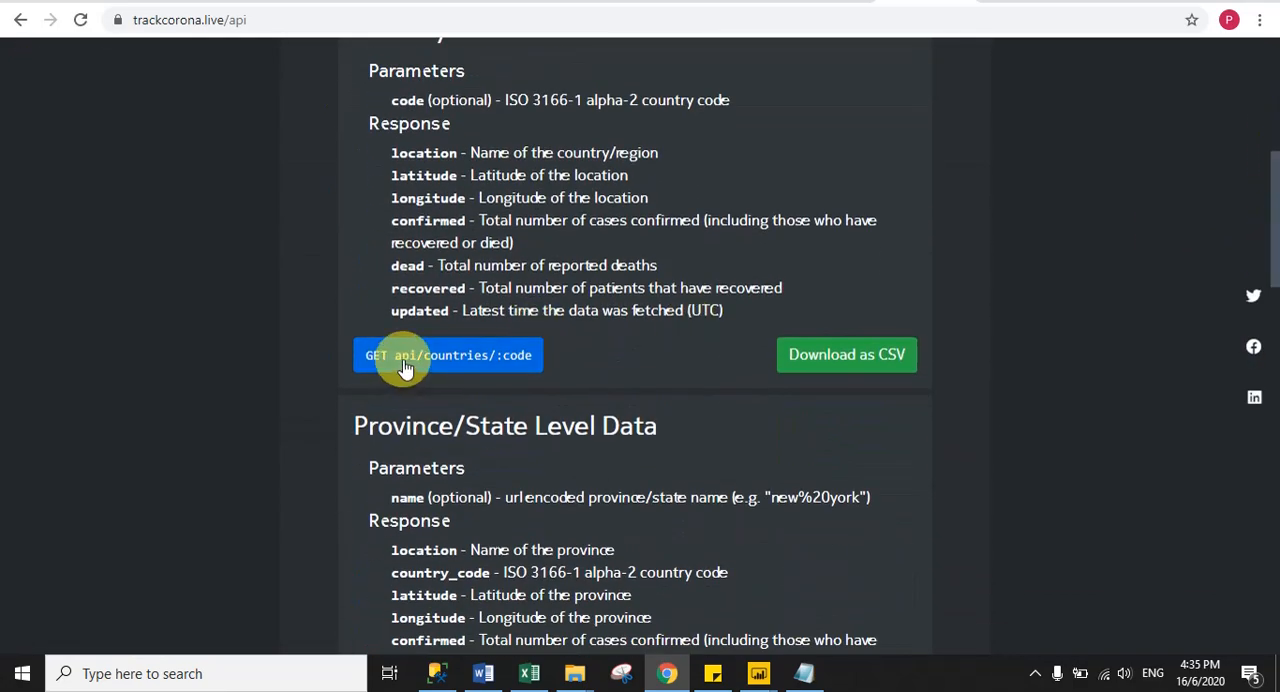
pyautogui.click(448, 362)
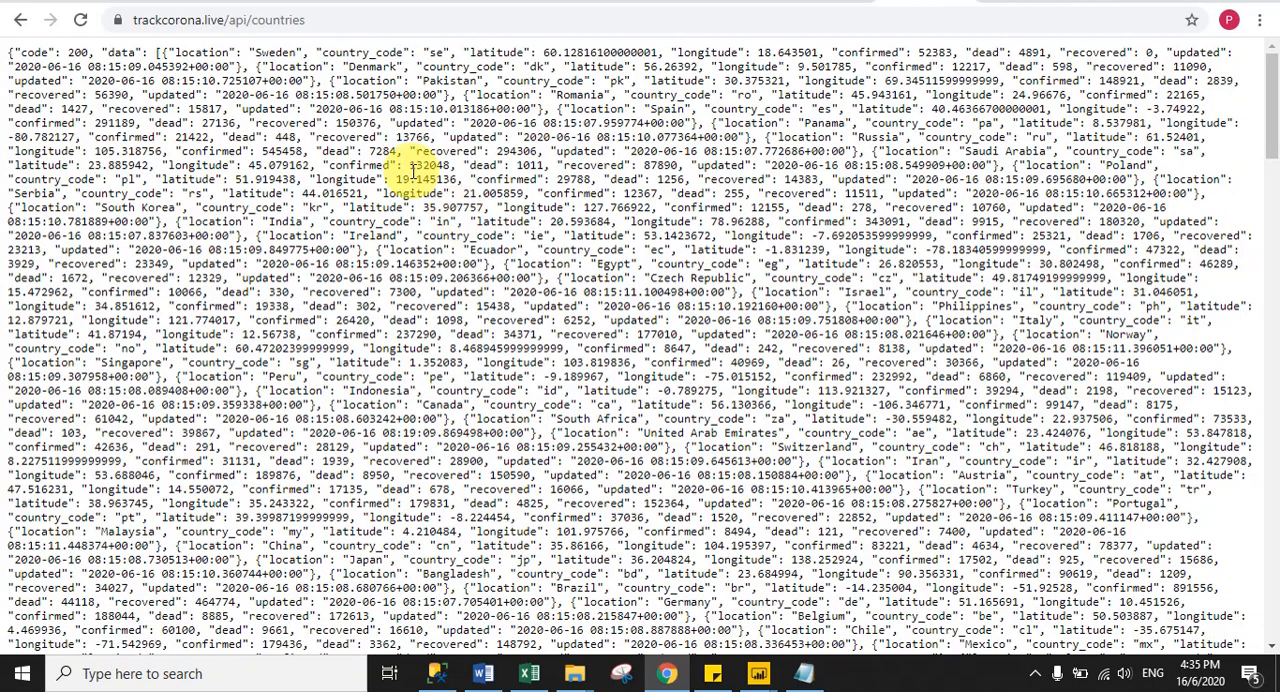
pyautogui.click(312, 22)
pyautogui.hotkey('ctrl', 'c')
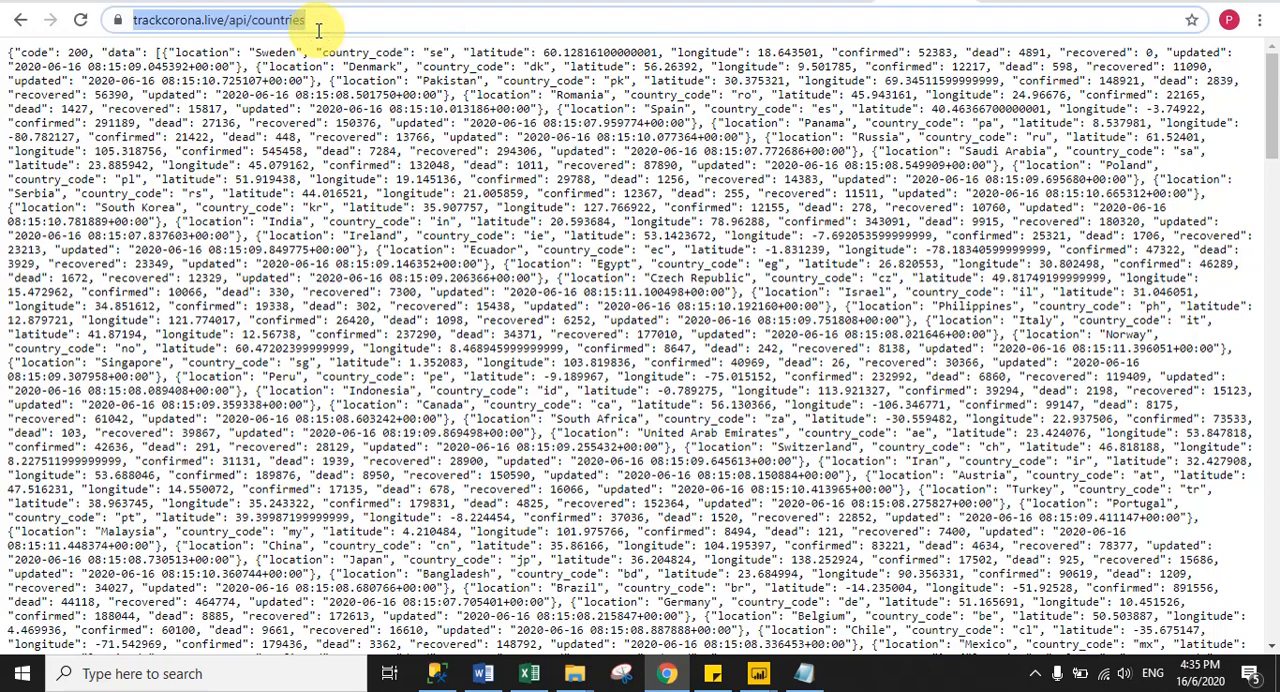
pyautogui.click(758, 676)
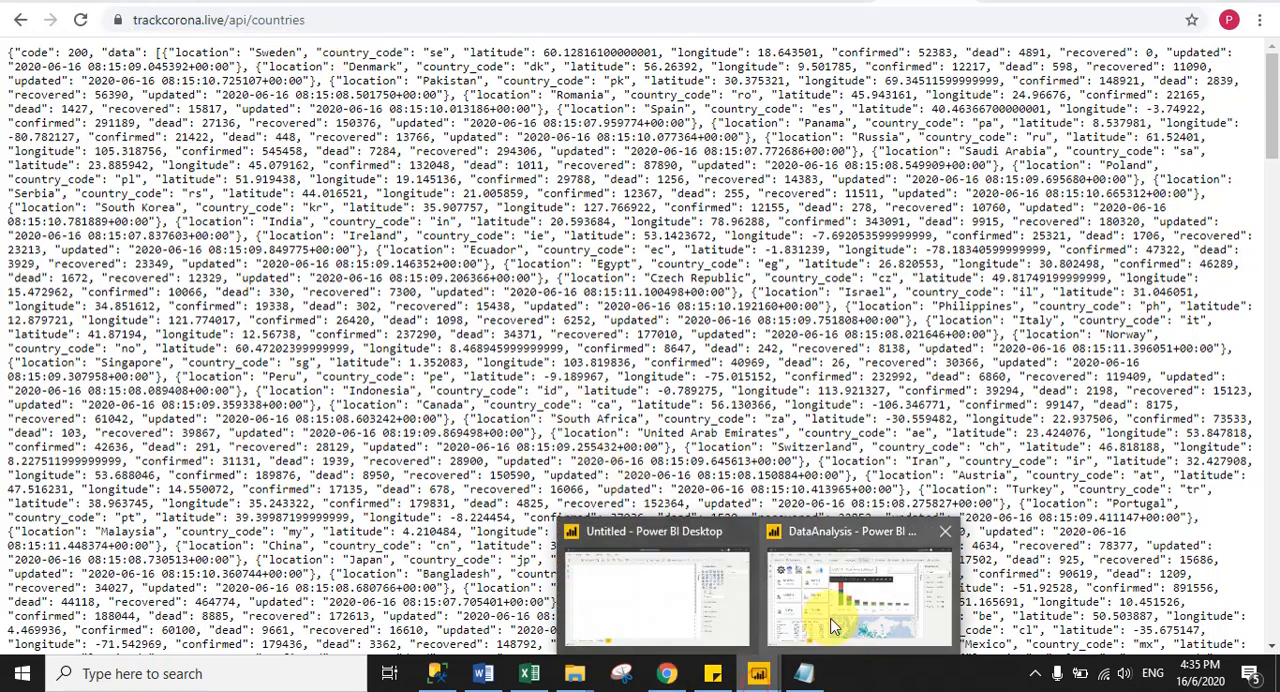
pyautogui.click(845, 600)
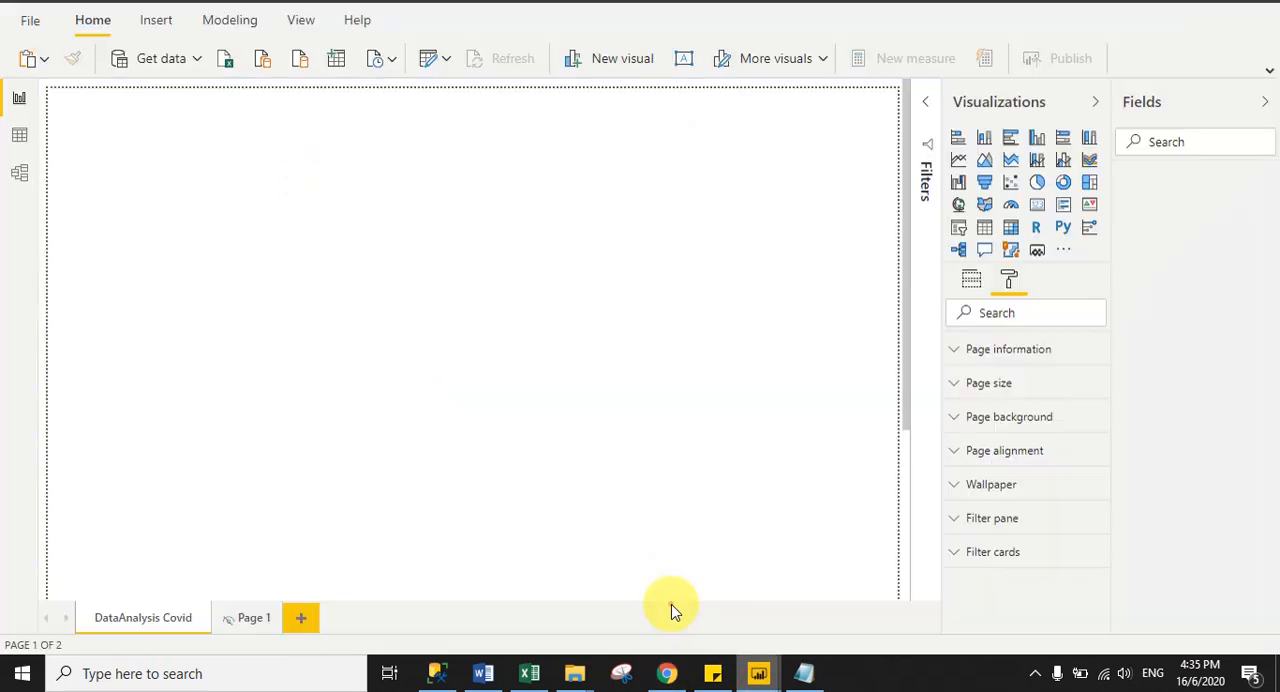
pyautogui.click(151, 68)
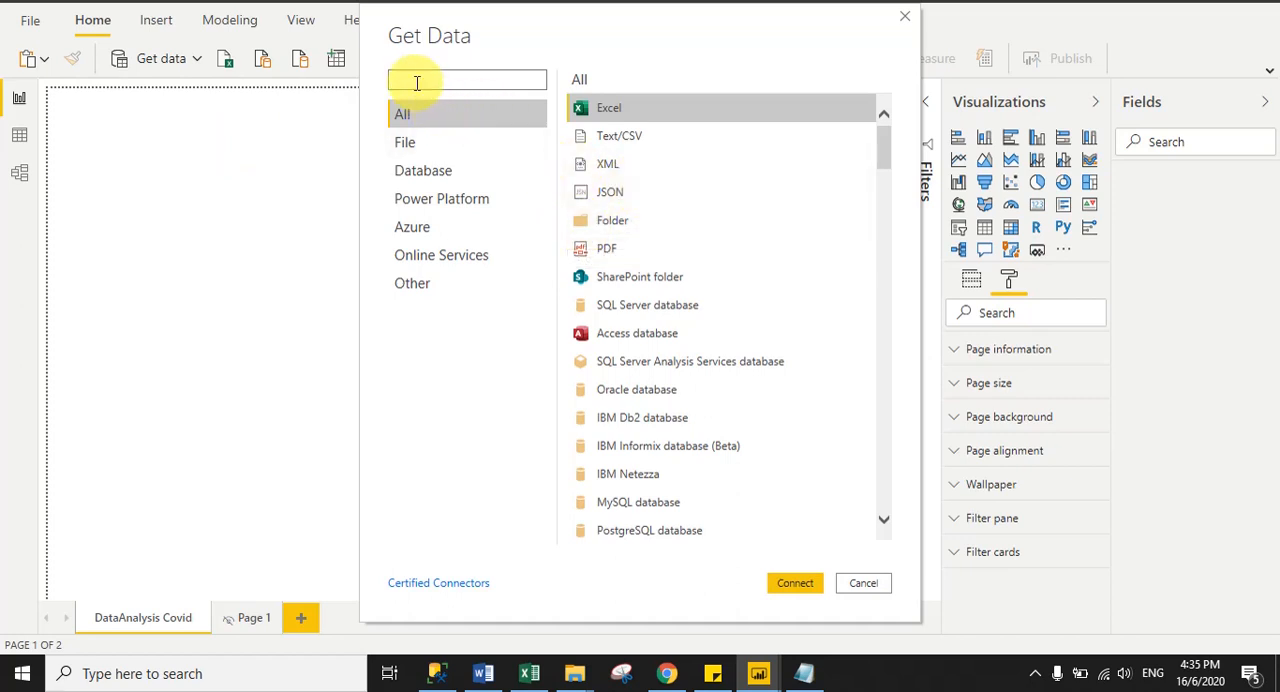
pyautogui.write('web')
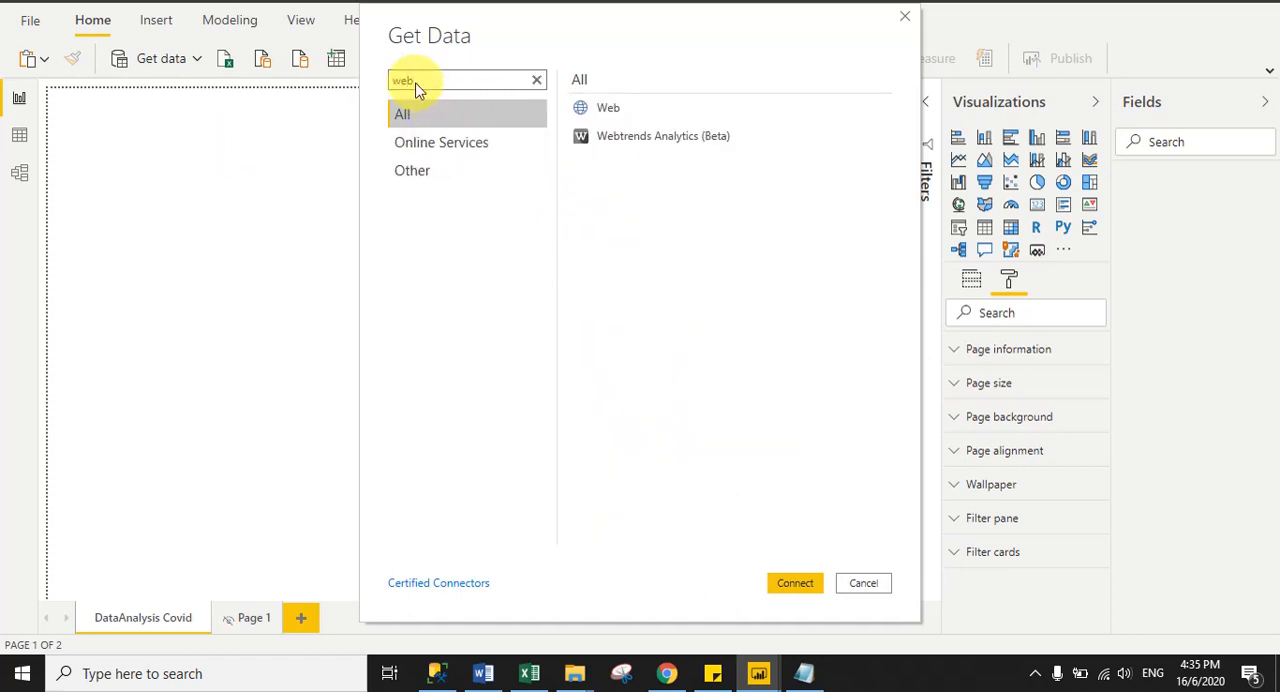
pyautogui.click(612, 107)
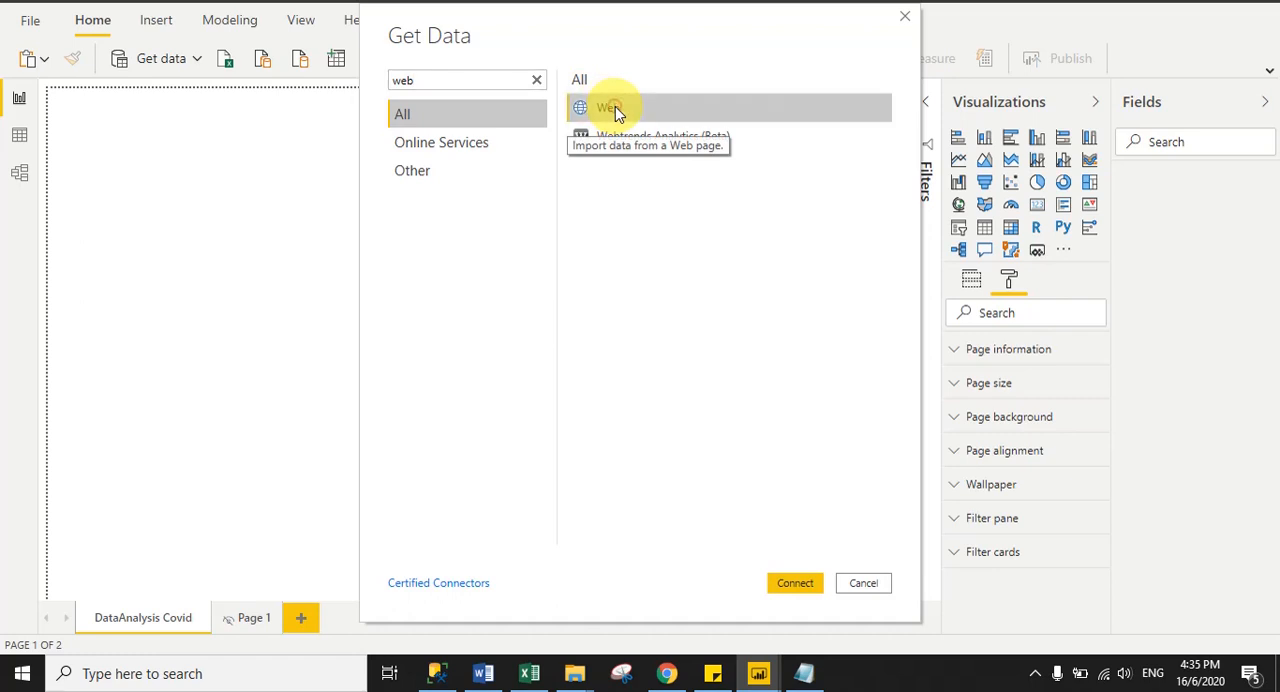
pyautogui.click(784, 585)
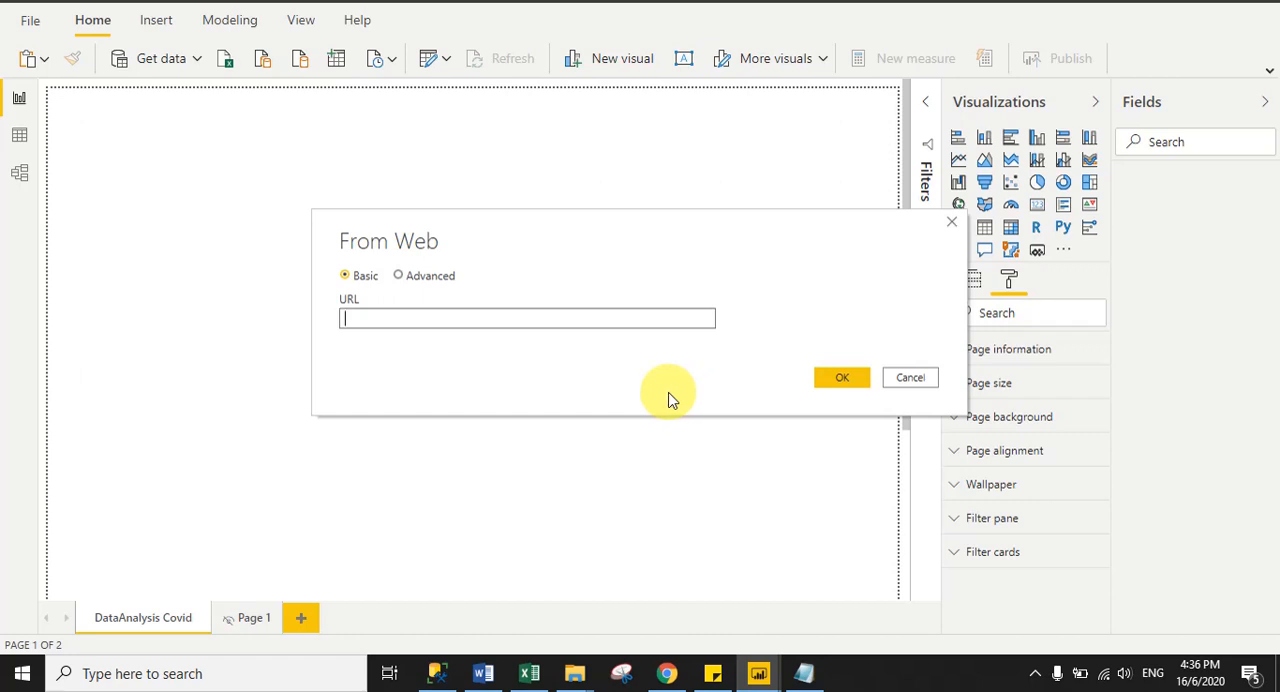
pyautogui.hotkey('ctrl', 'v')
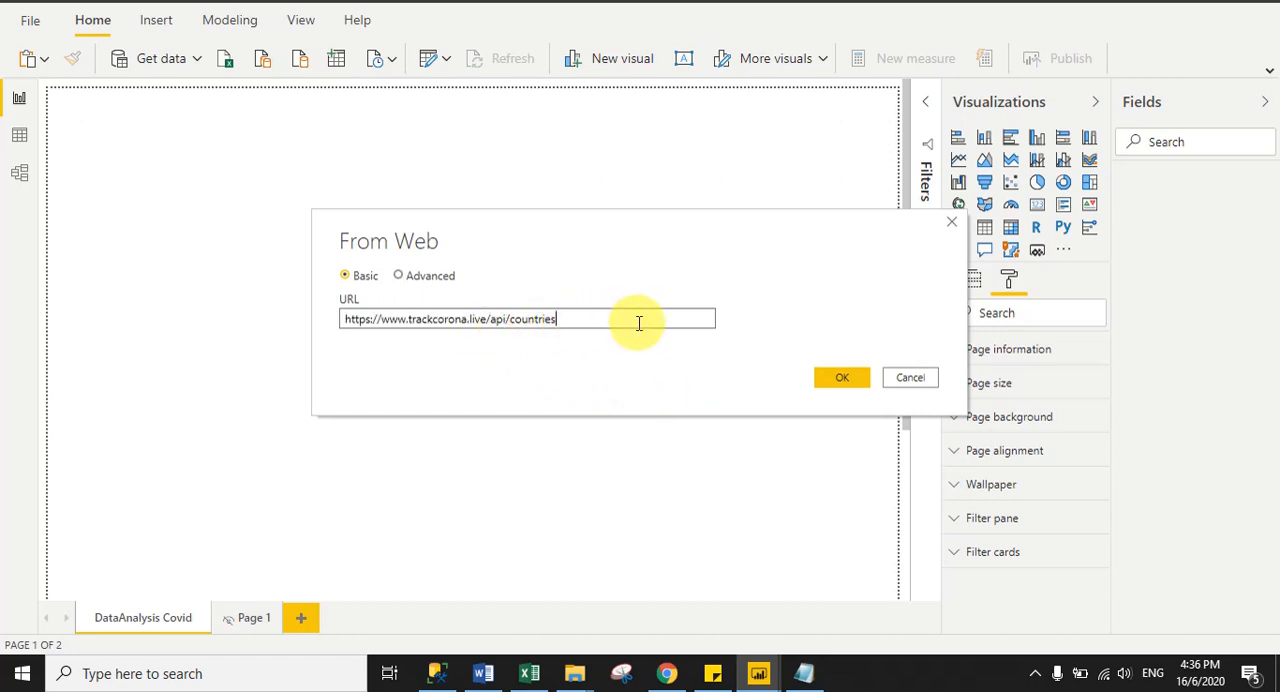
pyautogui.click(828, 376)
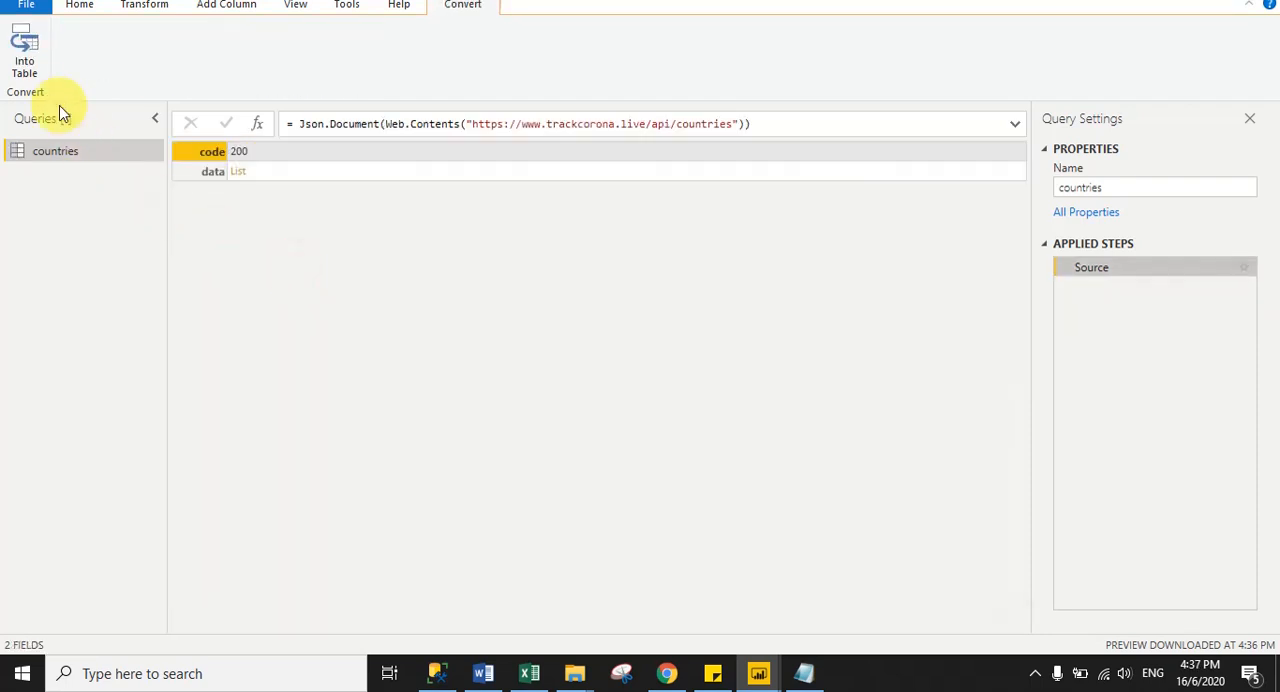
# - Convert the API response to a table and turn its data list into a table with no delimiter and extra columns shown as errors
pyautogui.click(33, 66)
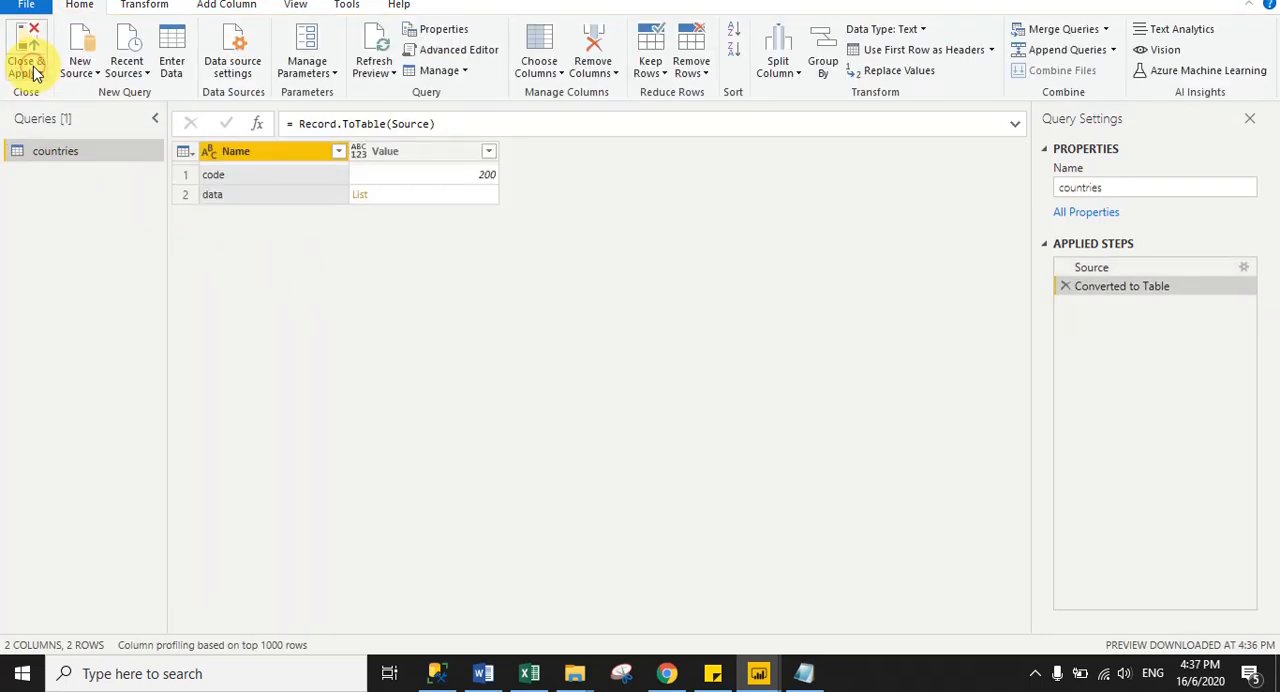
pyautogui.click(360, 197)
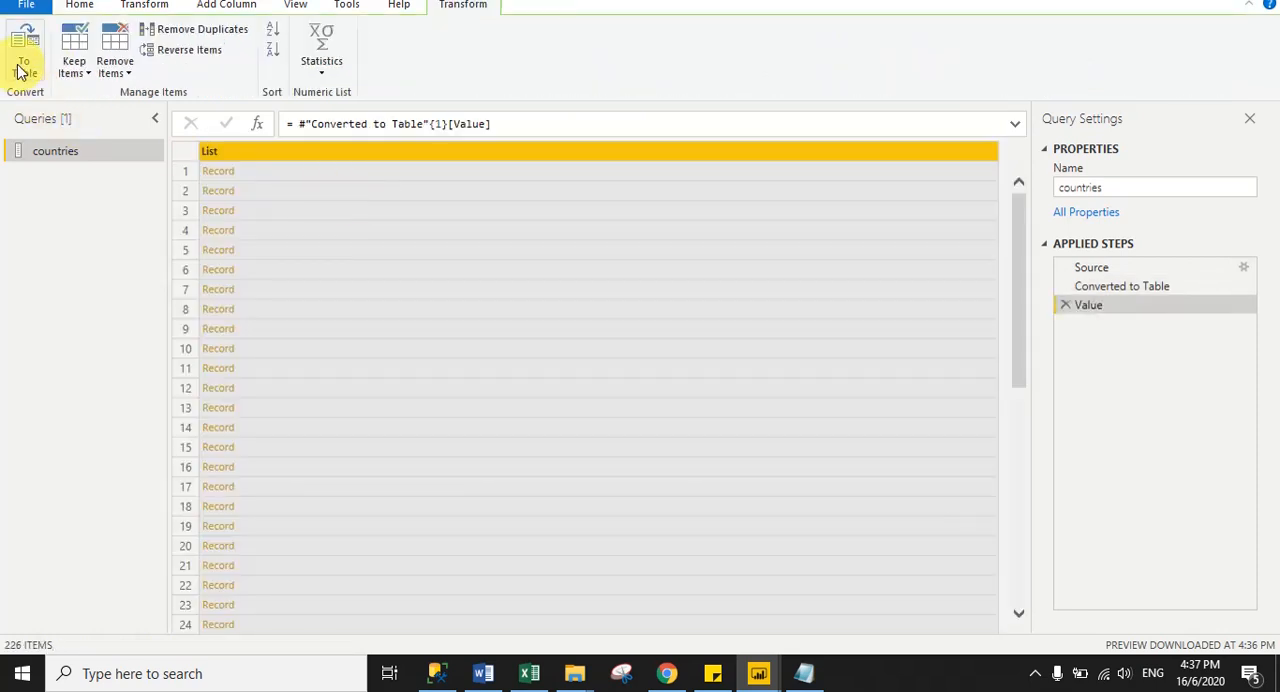
pyautogui.click(24, 70)
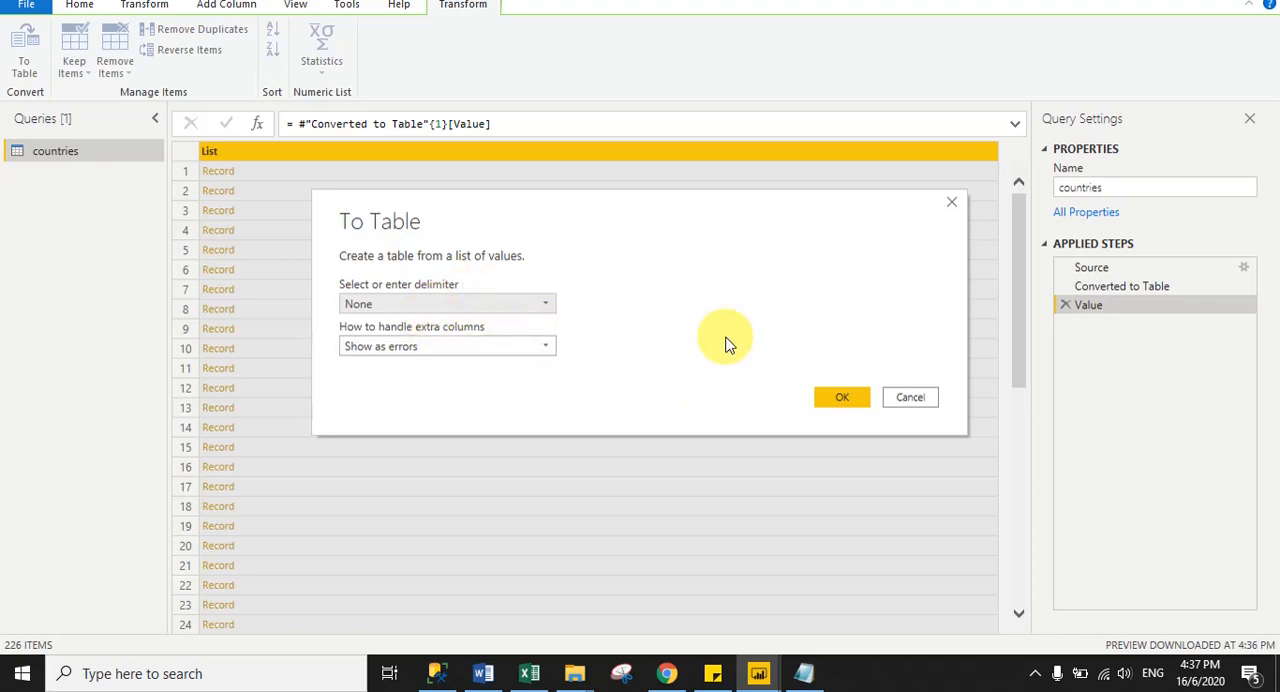
pyautogui.click(842, 398)
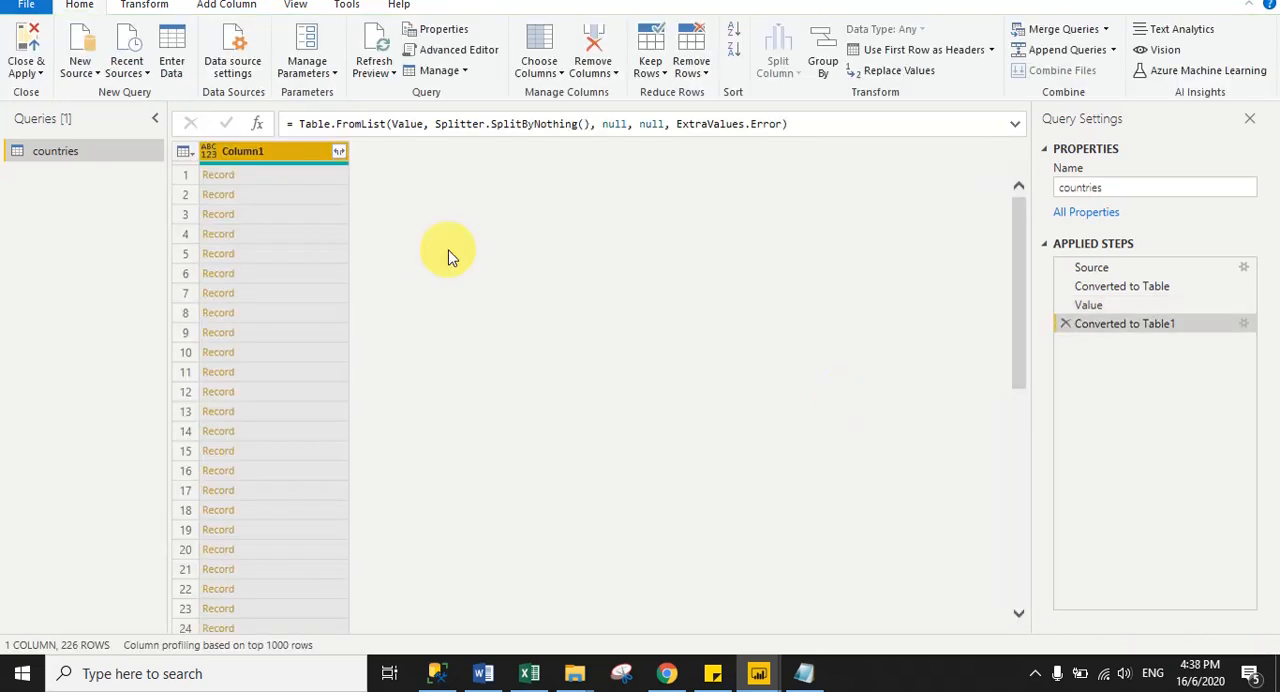
# - Expand Column1 into only location, confirmed, dead and recovered, using the original column name as prefix
pyautogui.click(339, 152)
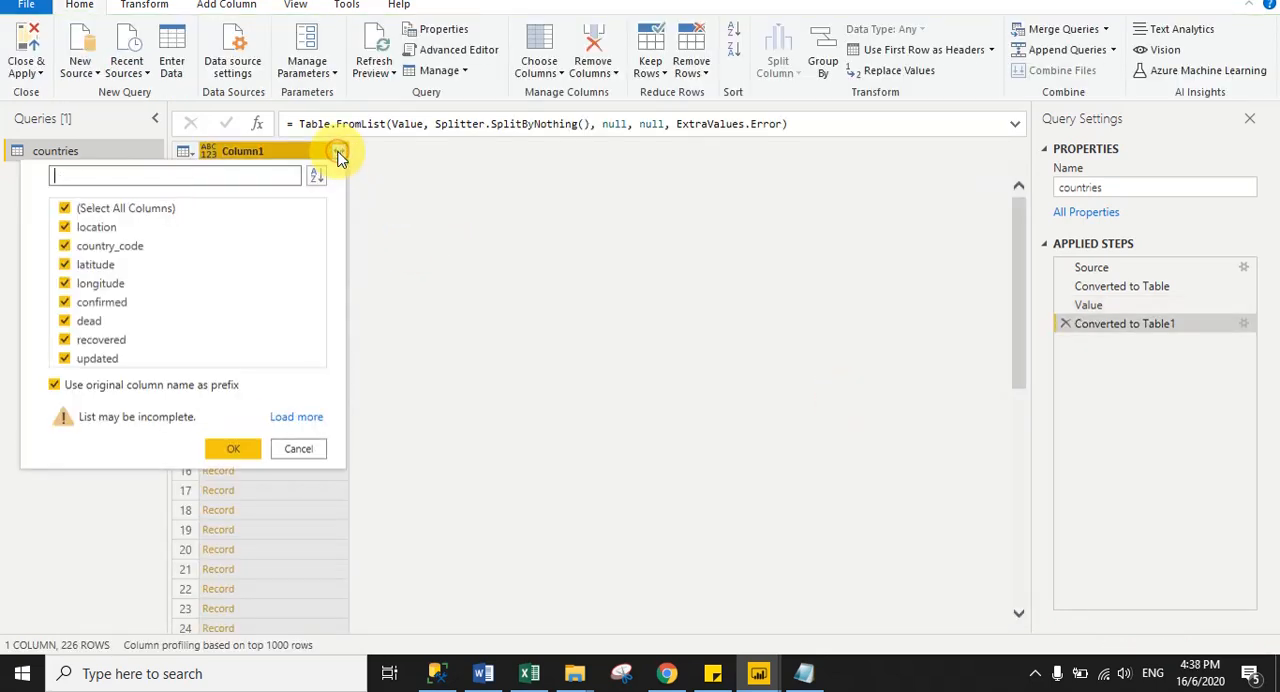
pyautogui.click(296, 417)
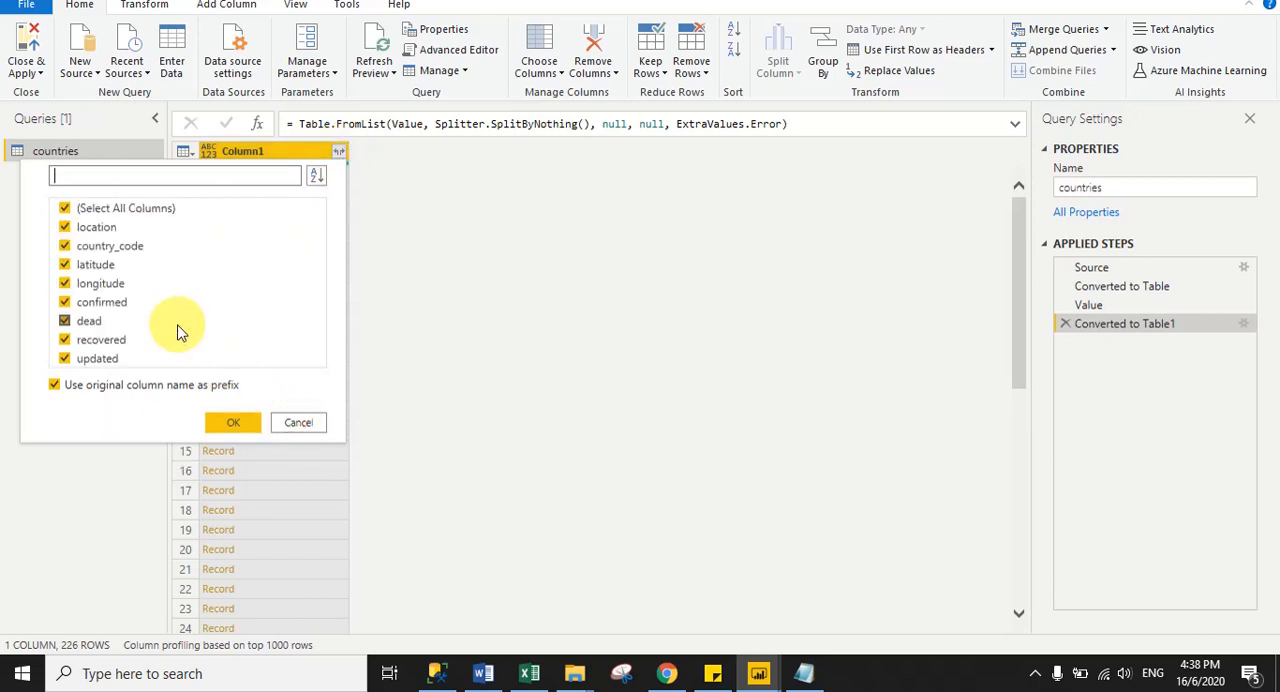
pyautogui.click(66, 209)
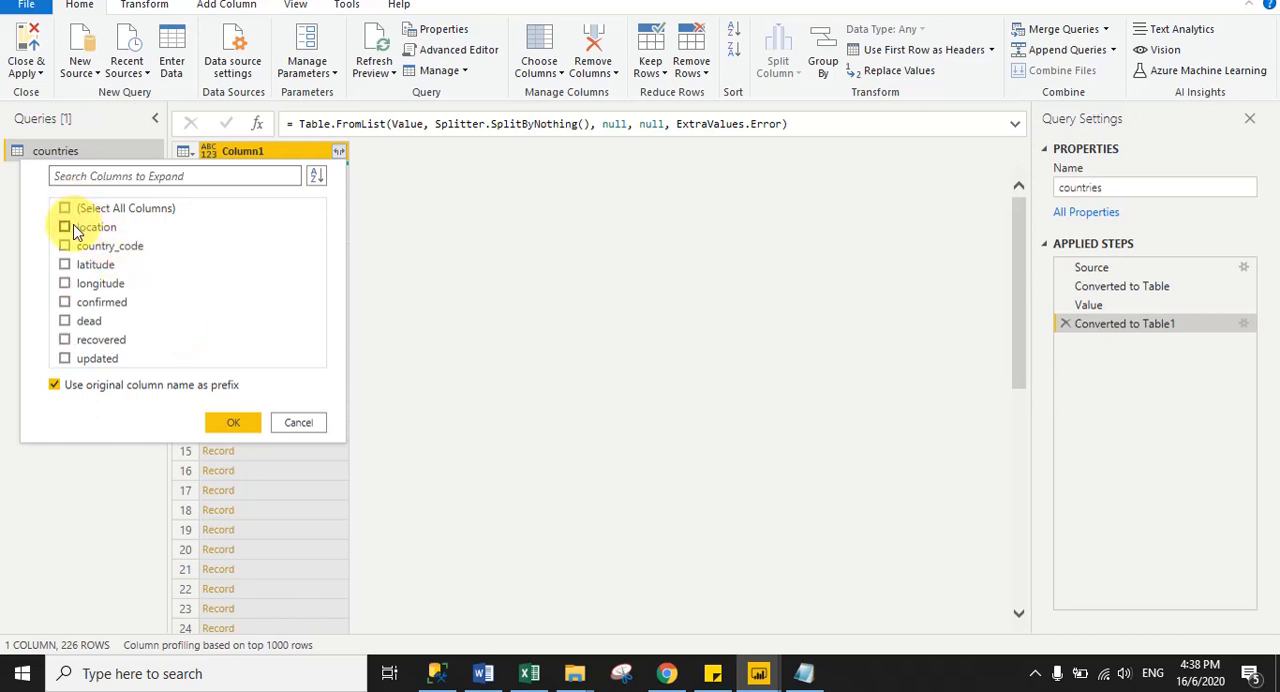
pyautogui.click(66, 227)
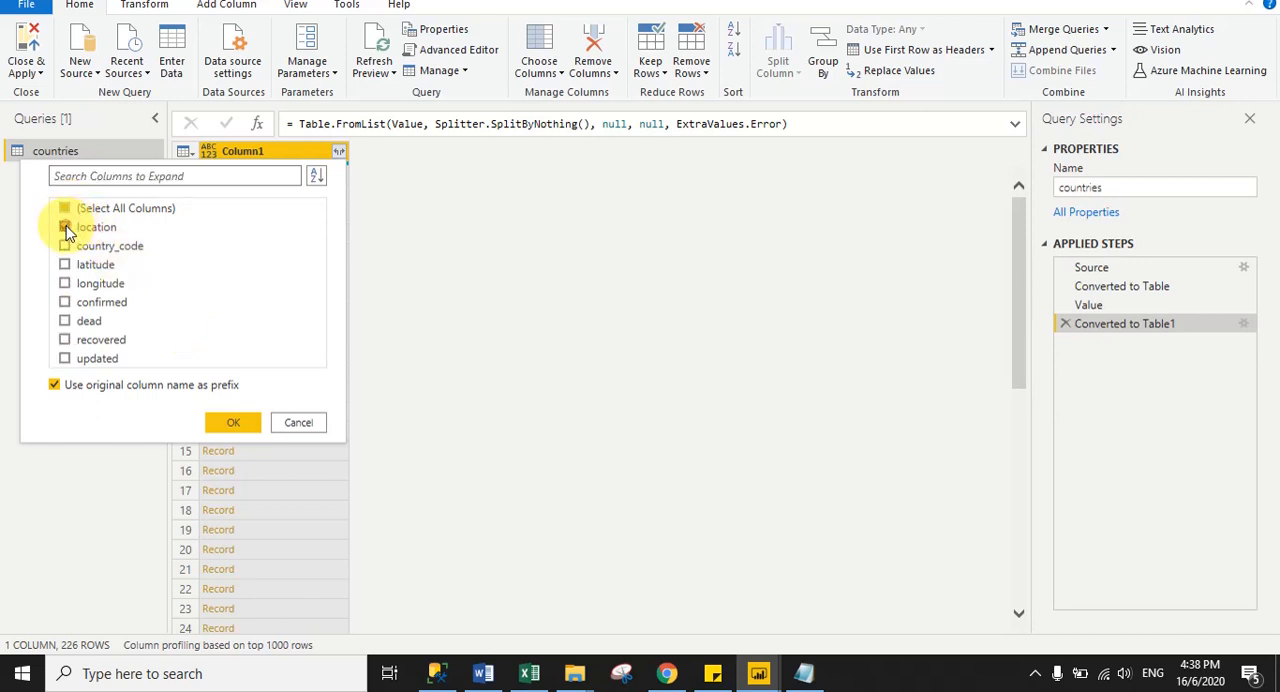
pyautogui.click(64, 302)
pyautogui.click(66, 321)
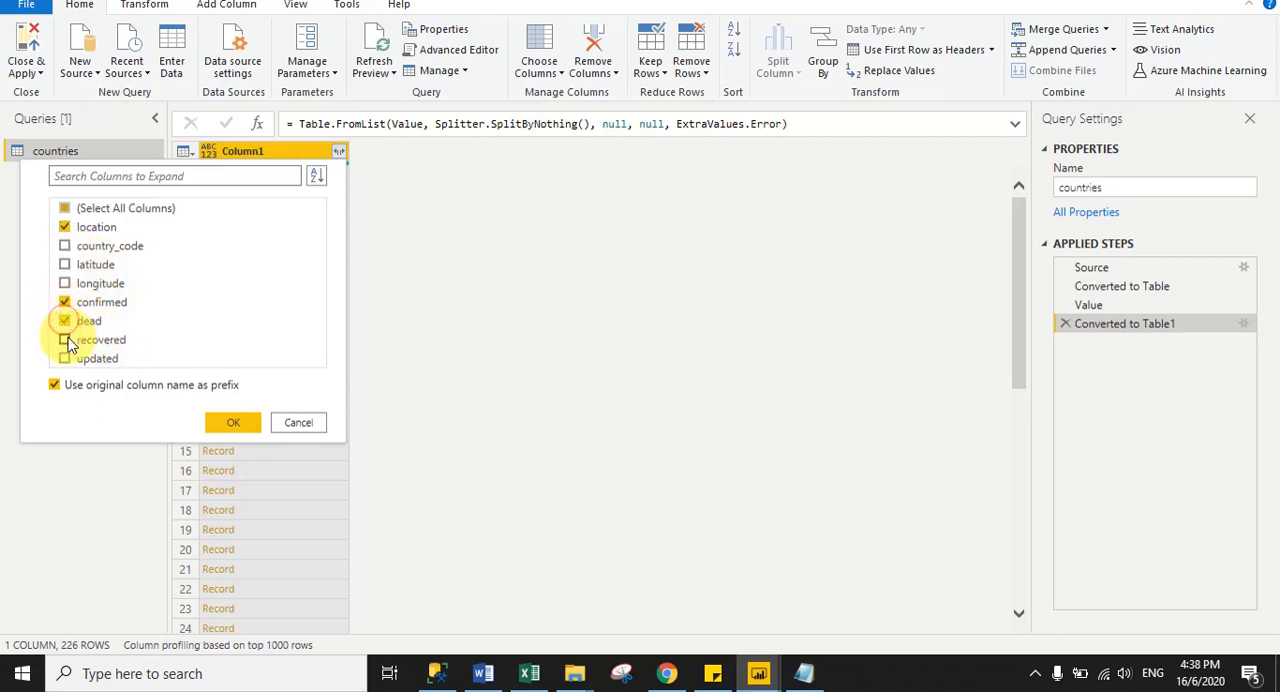
pyautogui.click(65, 341)
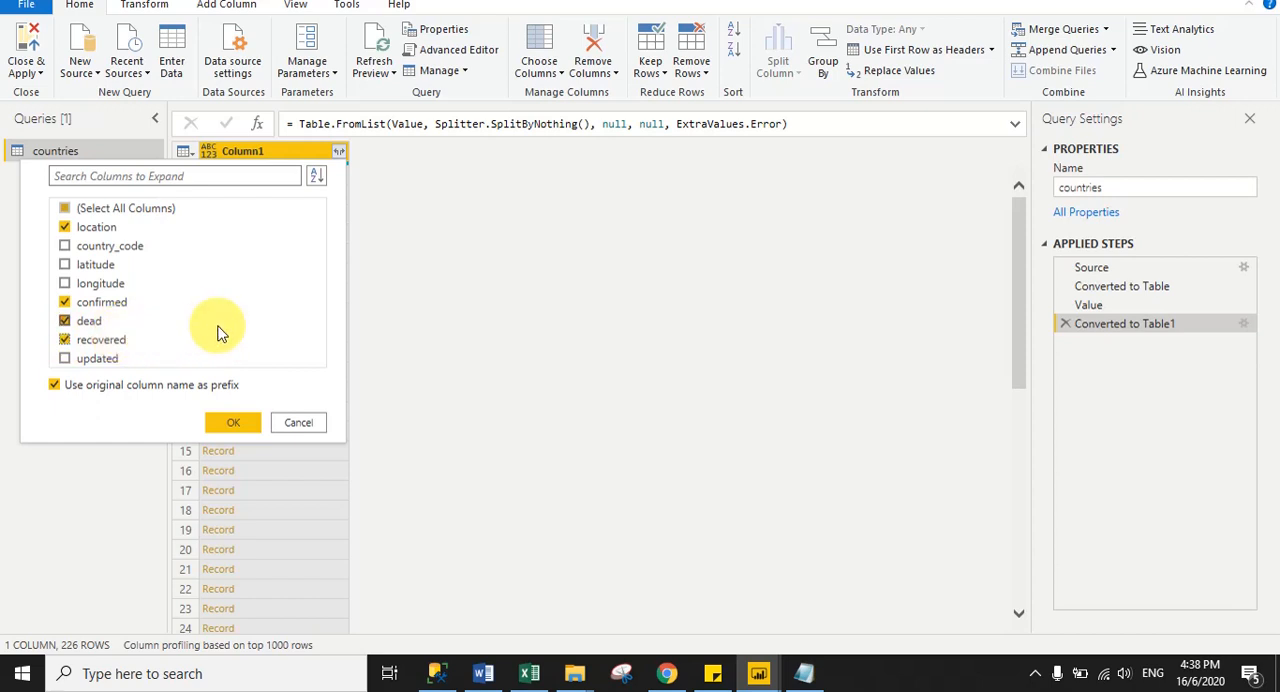
pyautogui.click(220, 424)
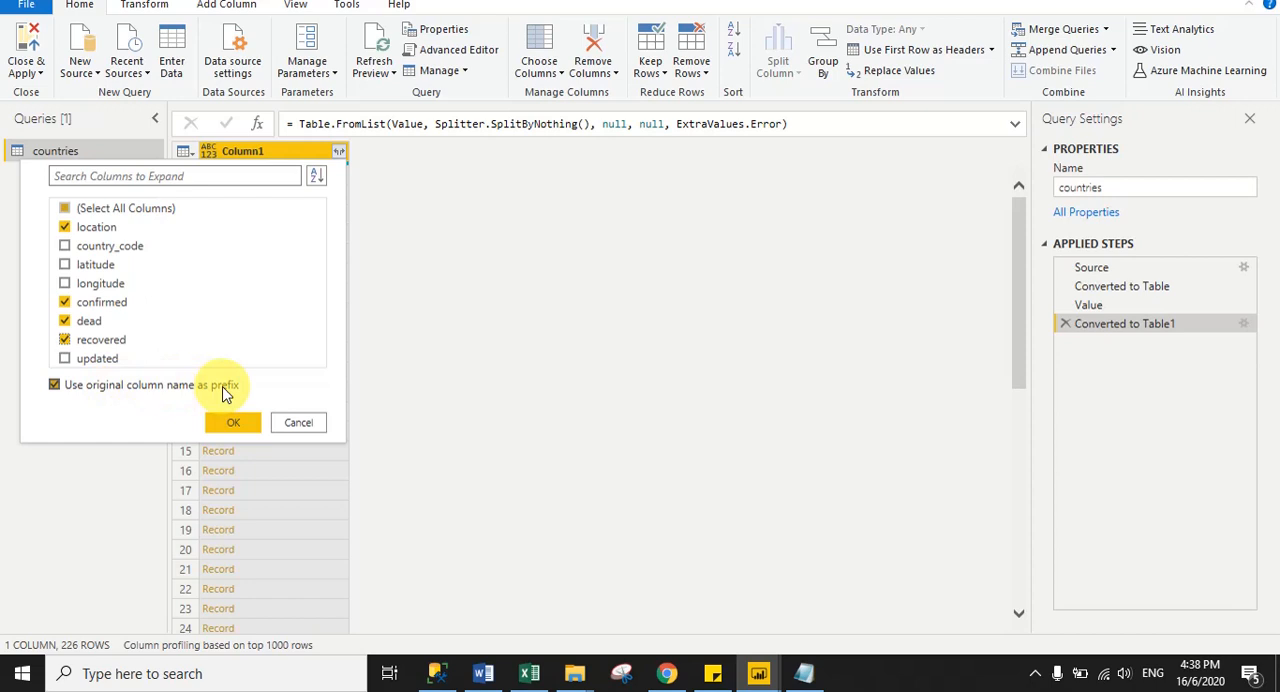
pyautogui.click(229, 422)
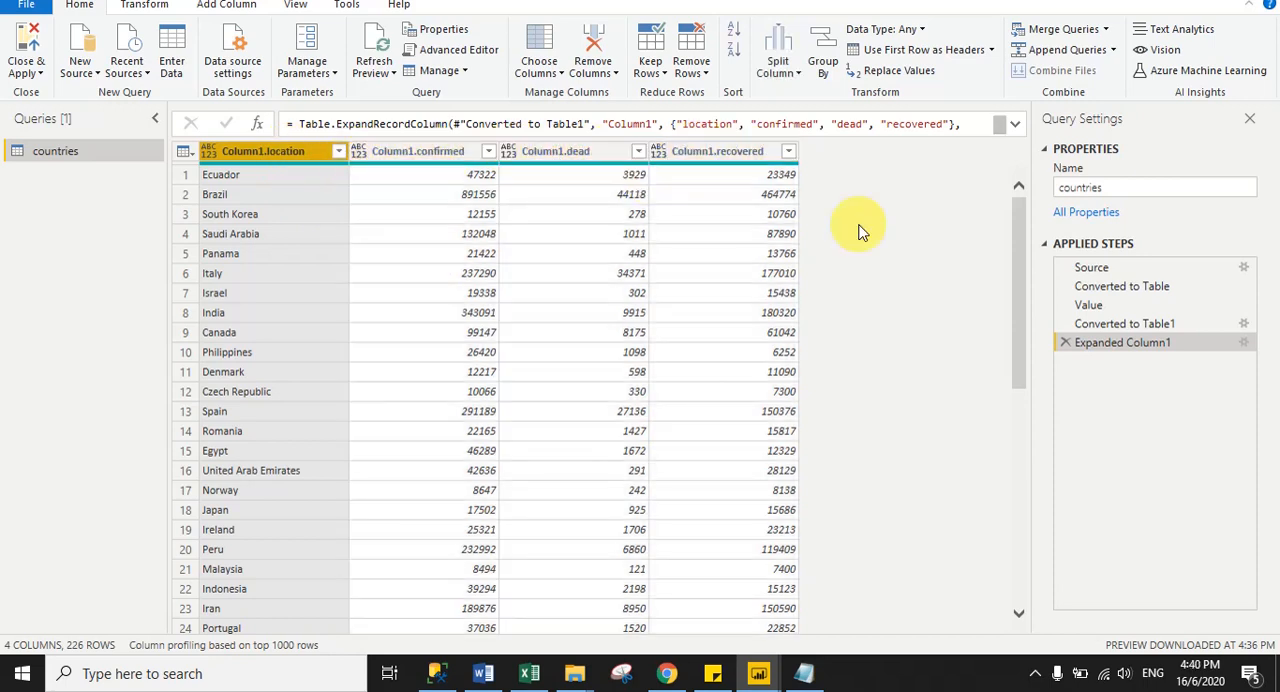
# - Rename the Column1.location column as Country
pyautogui.doubleClick(280, 160)
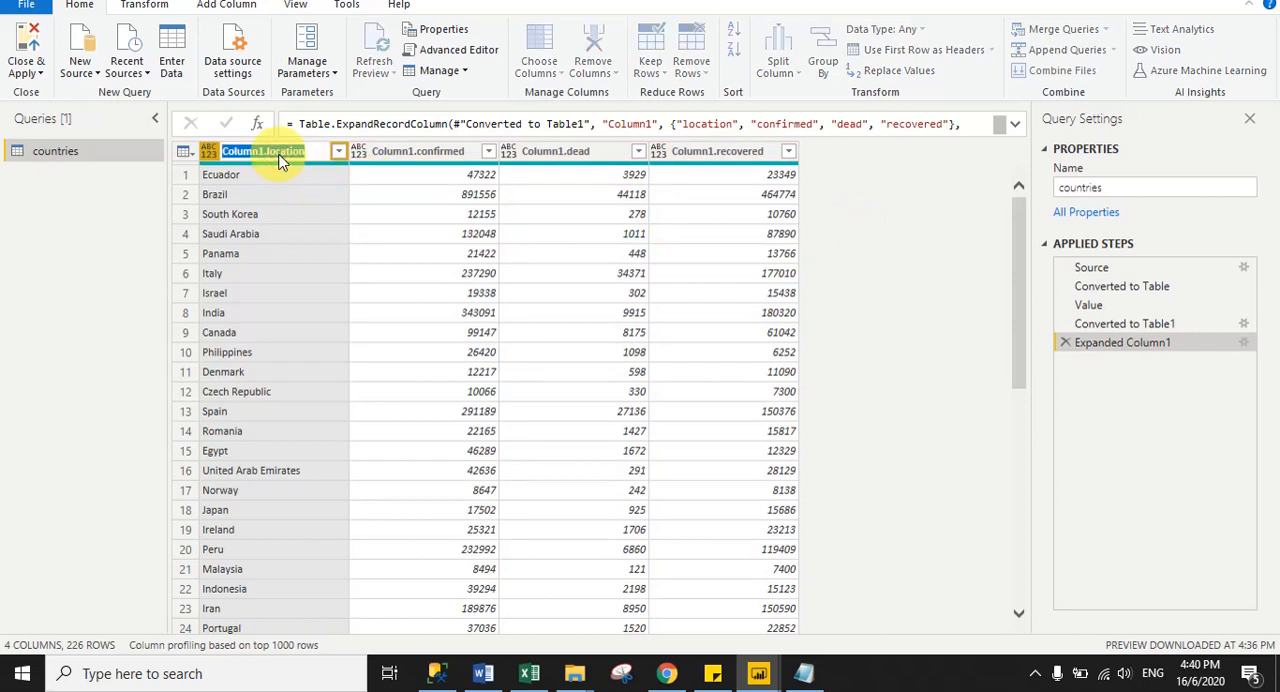
pyautogui.write('country')
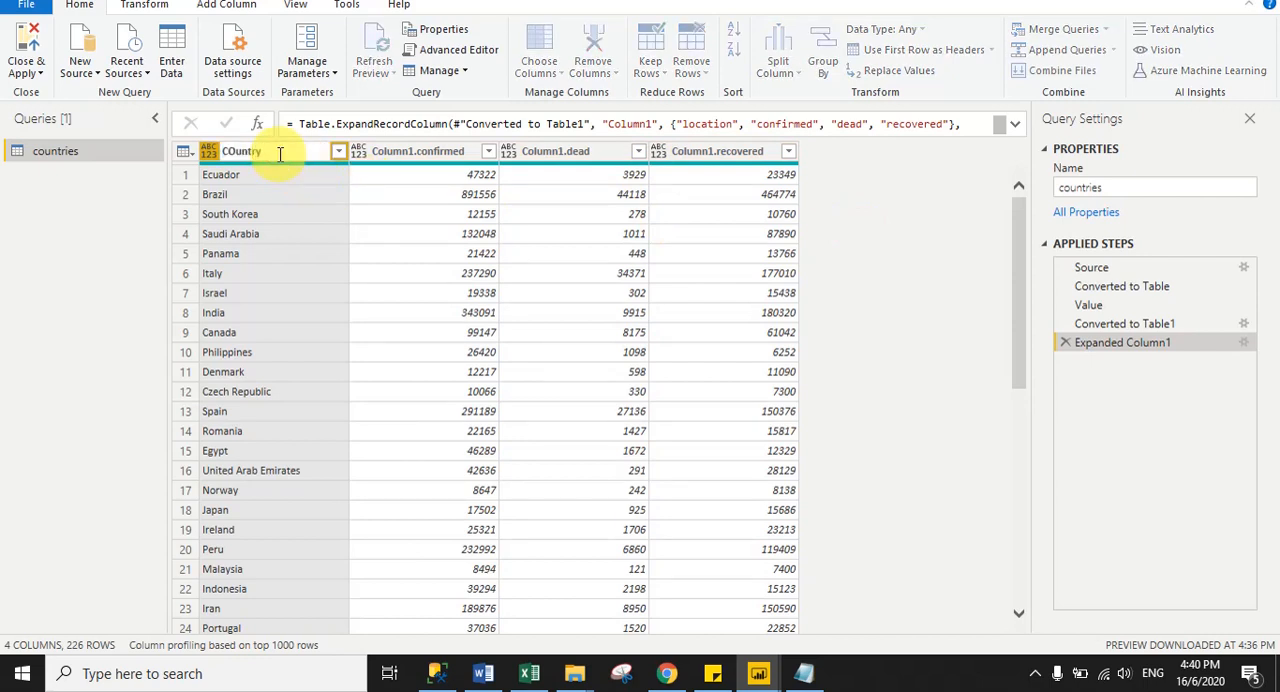
pyautogui.press('BackSpace')
pyautogui.press('BackSpace')
pyautogui.press('BackSpace')
pyautogui.press('BackSpace')
pyautogui.press('BackSpace')
pyautogui.press('BackSpace')
pyautogui.write('ountry')
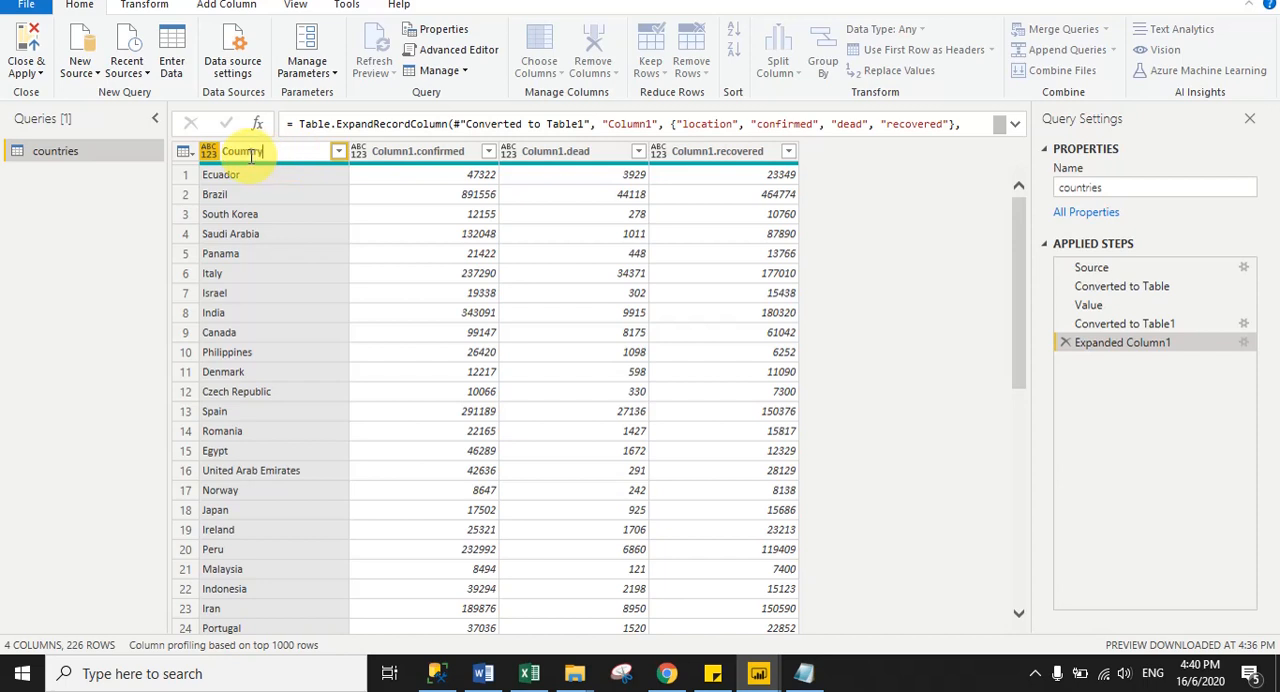
pyautogui.press('BackSpace')
pyautogui.write('y')
pyautogui.press('Return')
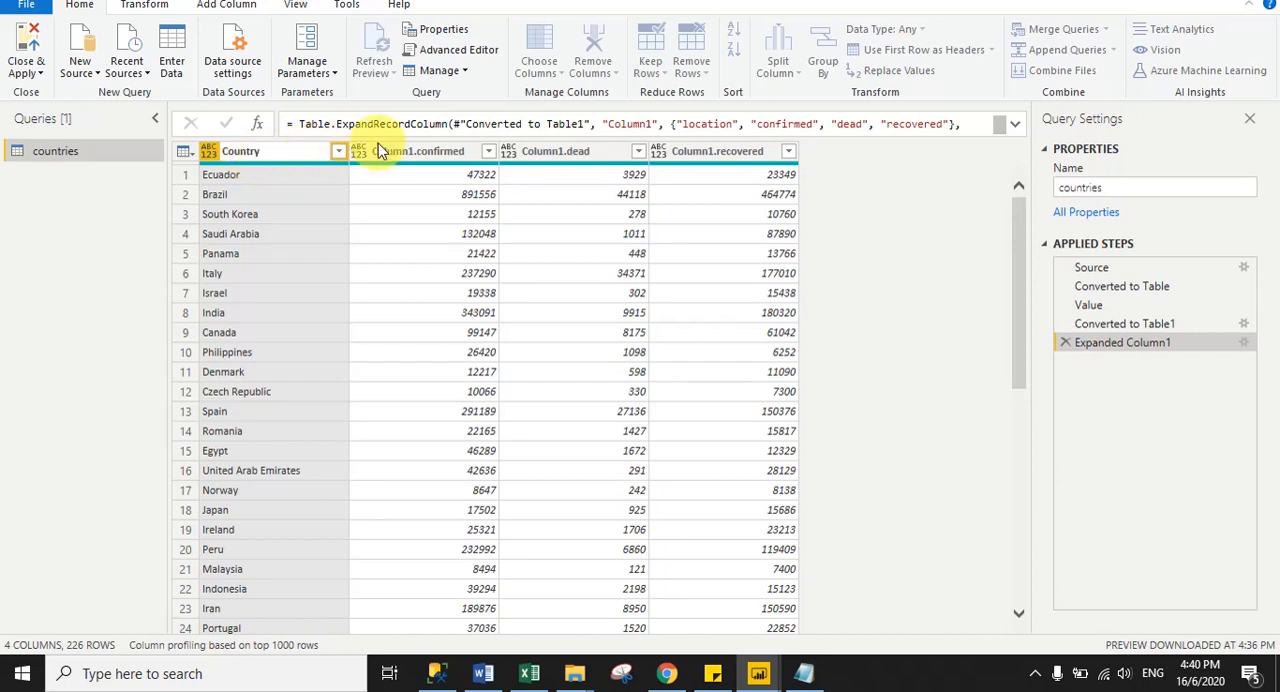
# - Rename the Column1.confirmed column as Confirmed
pyautogui.click(432, 152)
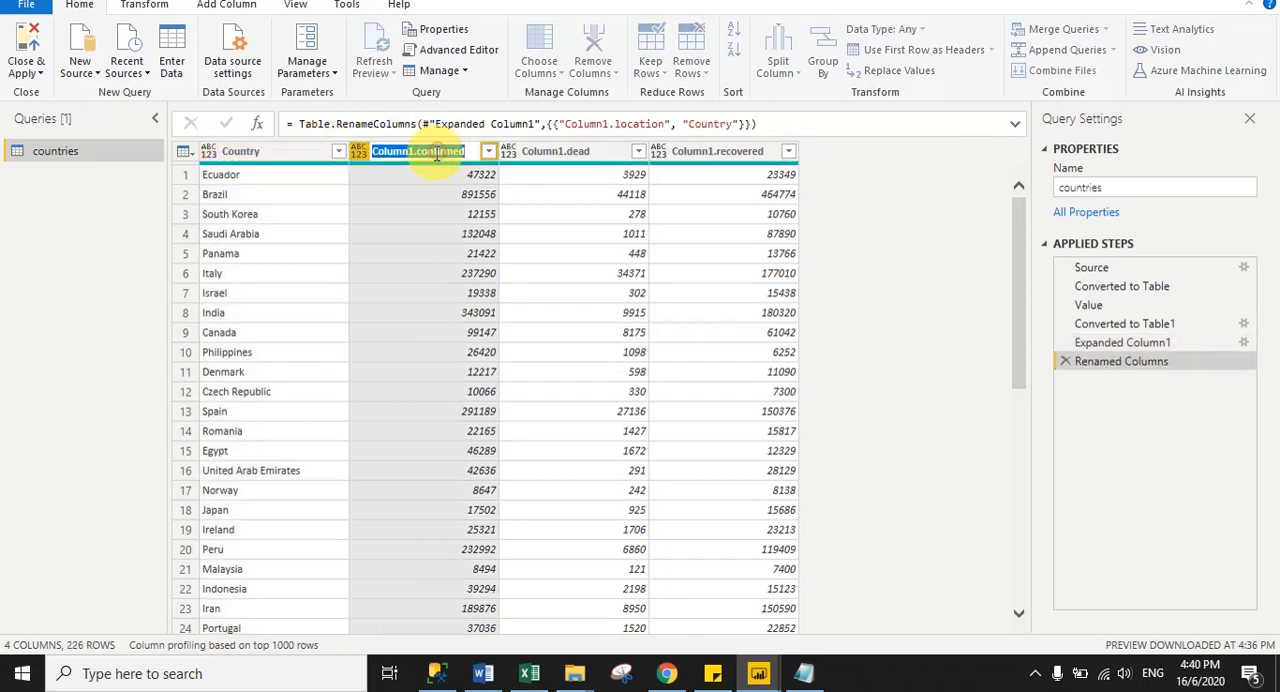
pyautogui.click(422, 152)
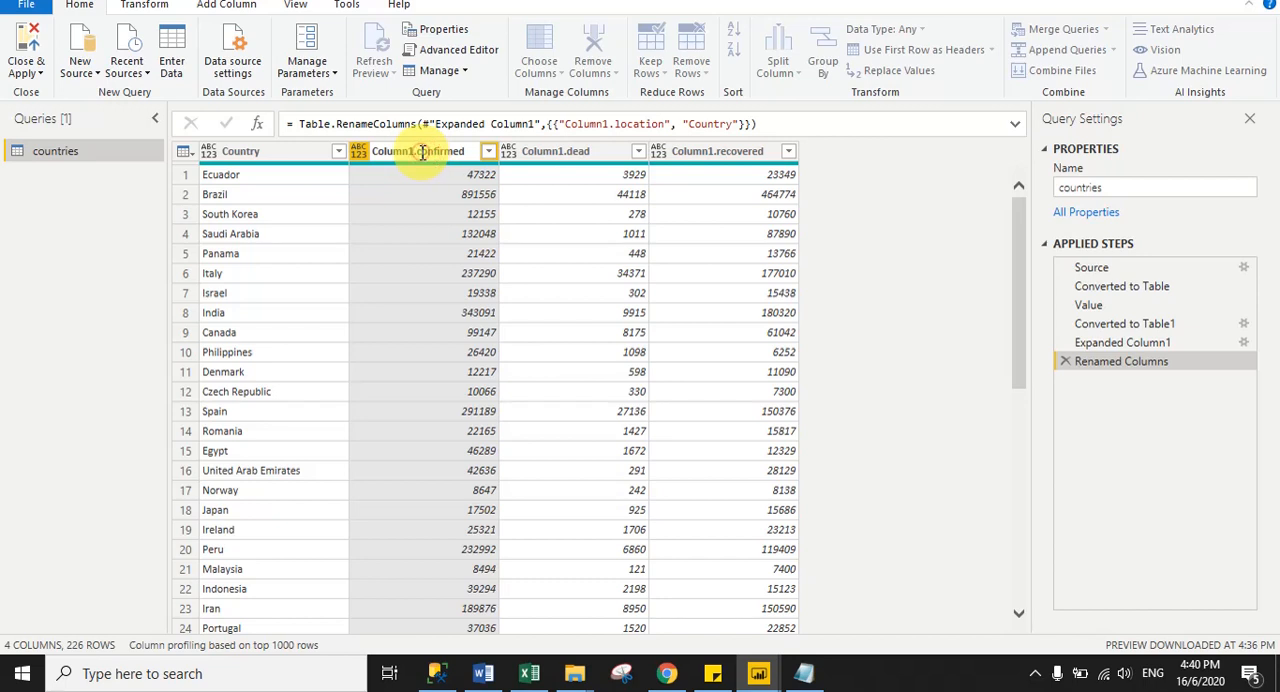
pyautogui.press('BackSpace')
pyautogui.press('BackSpace')
pyautogui.press('BackSpace')
pyautogui.press('BackSpace')
pyautogui.press('BackSpace')
pyautogui.press('BackSpace')
pyautogui.press('BackSpace')
pyautogui.press('BackSpace')
pyautogui.press('BackSpace')
pyautogui.write('C')
pyautogui.press('Return')
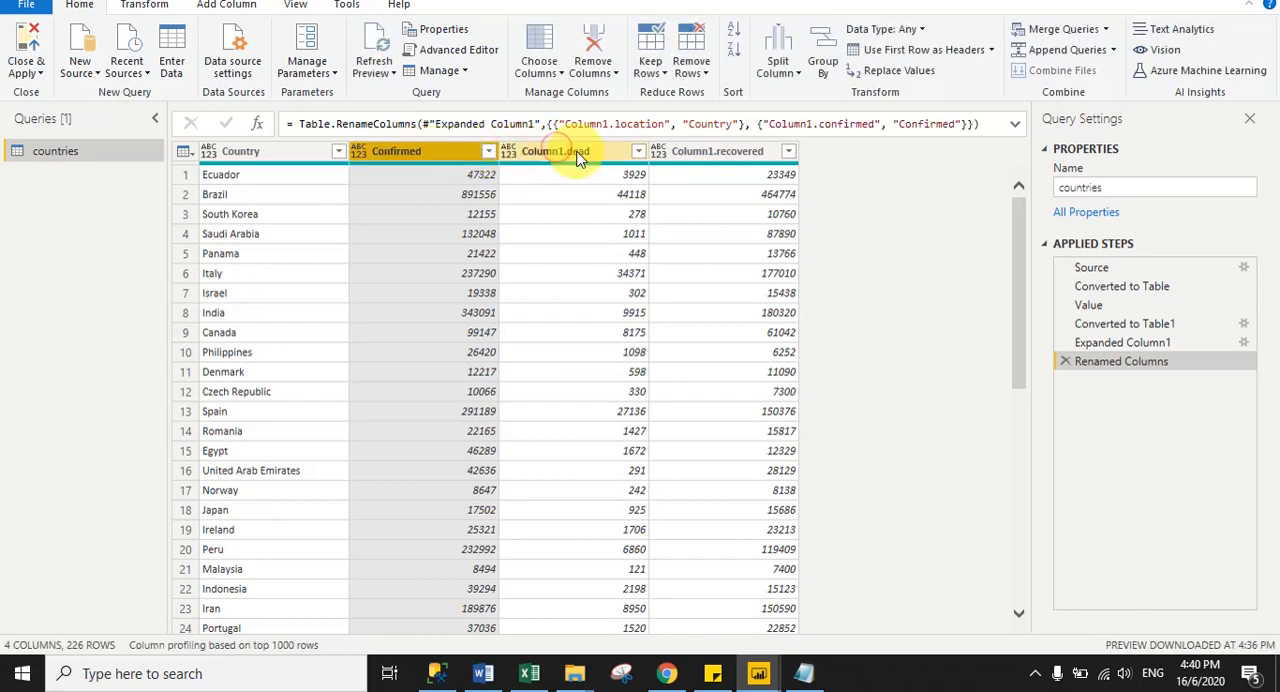
# - Rename the Column1.dead column as Death
pyautogui.doubleClick(565, 155)
pyautogui.write('Deatch')
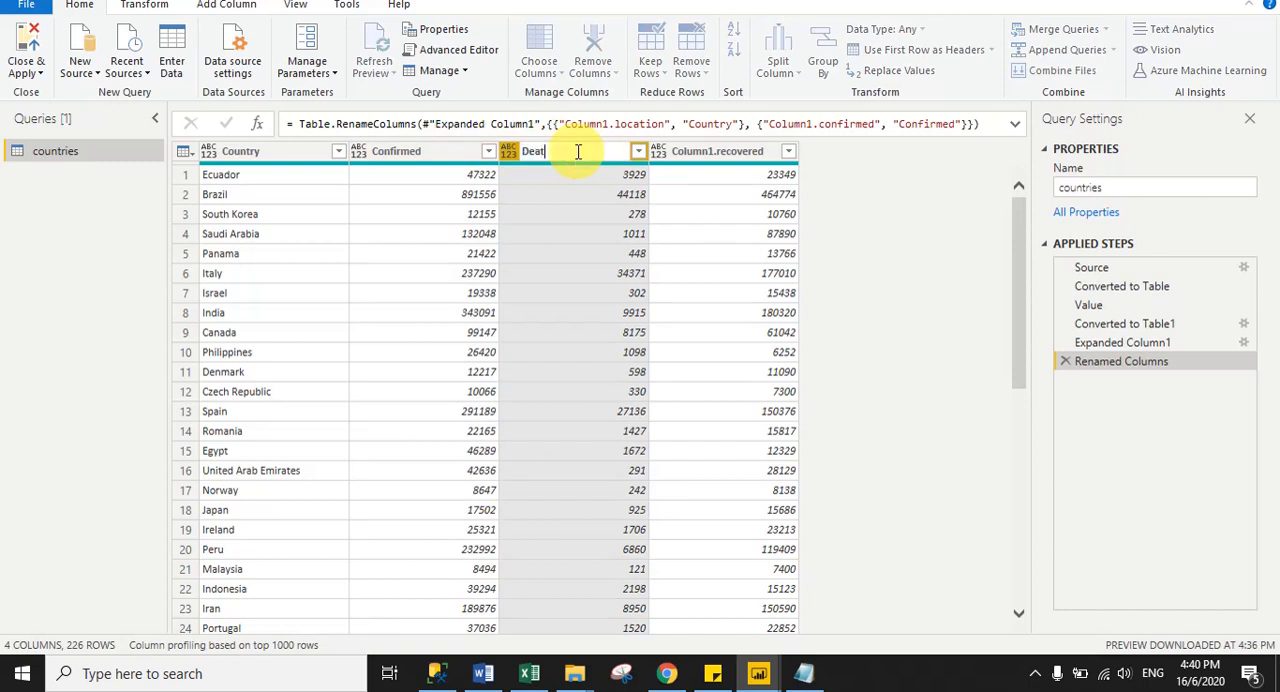
pyautogui.press('BackSpace')
pyautogui.press('BackSpace')
pyautogui.press('BackSpace')
pyautogui.write('th')
pyautogui.press('Return')
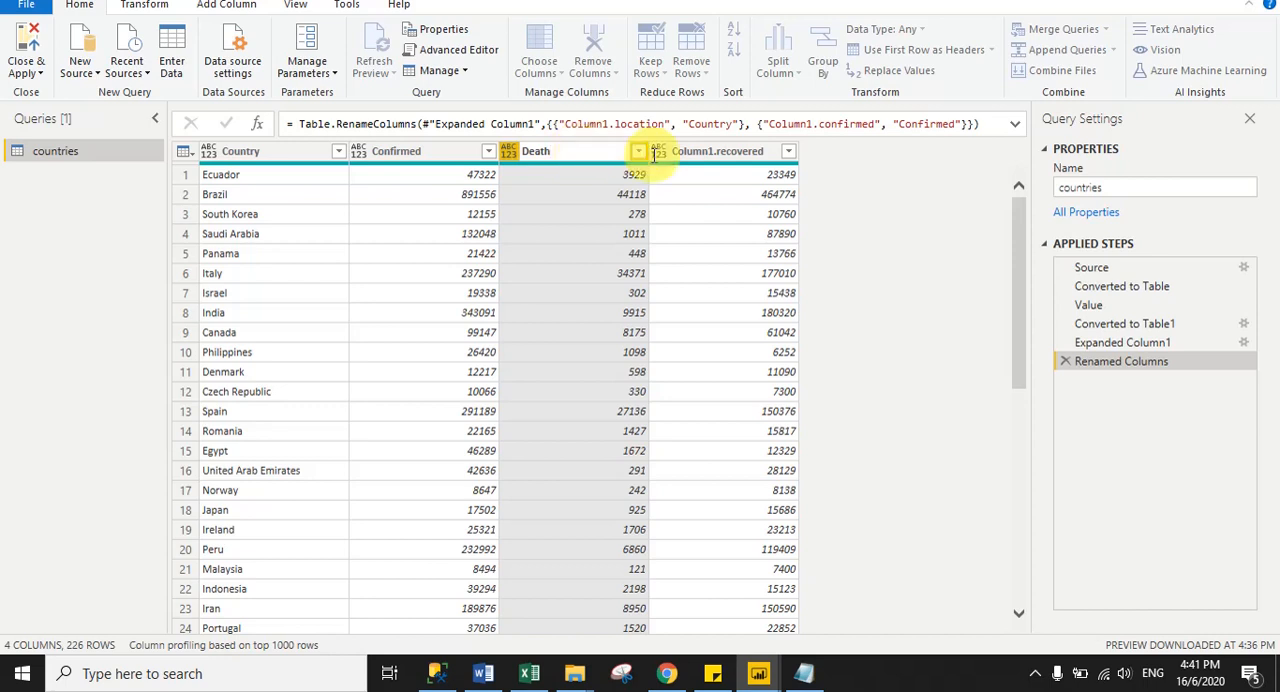
# - Rename the Column1.recovered column as Recovered
pyautogui.click(720, 152)
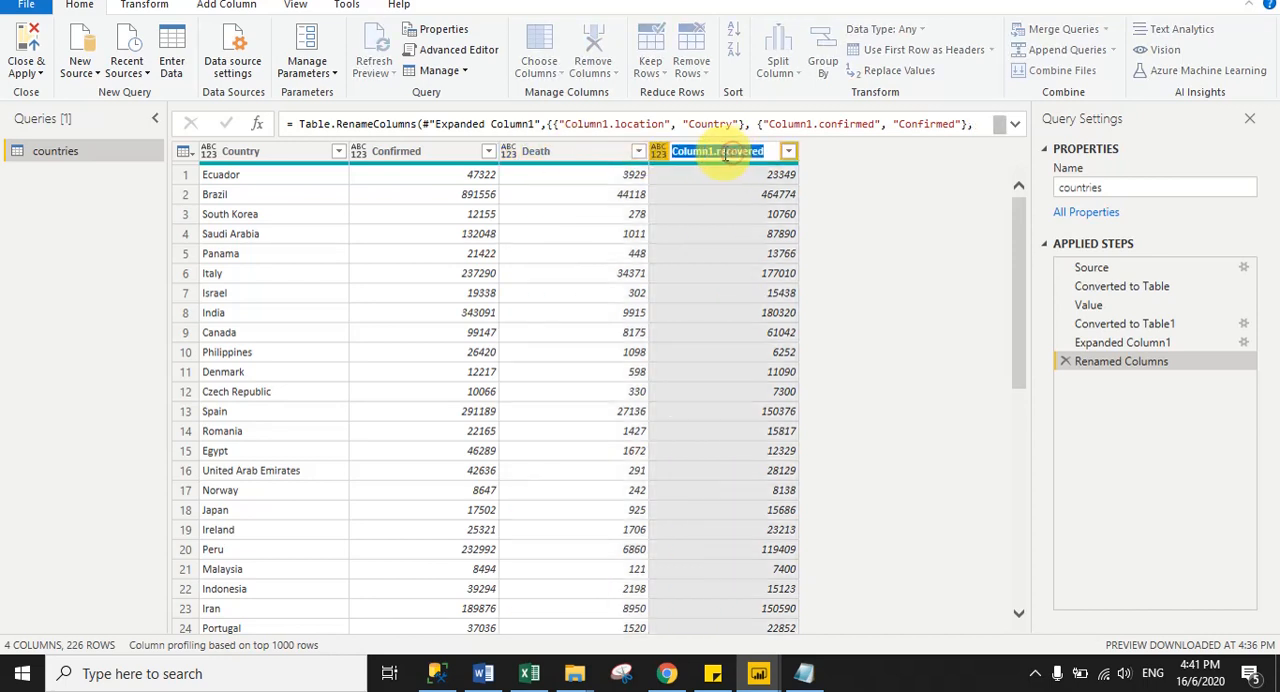
pyautogui.press('BackSpace')
pyautogui.press('BackSpace')
pyautogui.press('BackSpace')
pyautogui.press('BackSpace')
pyautogui.press('BackSpace')
pyautogui.press('BackSpace')
pyautogui.press('BackSpace')
pyautogui.press('BackSpace')
pyautogui.press('BackSpace')
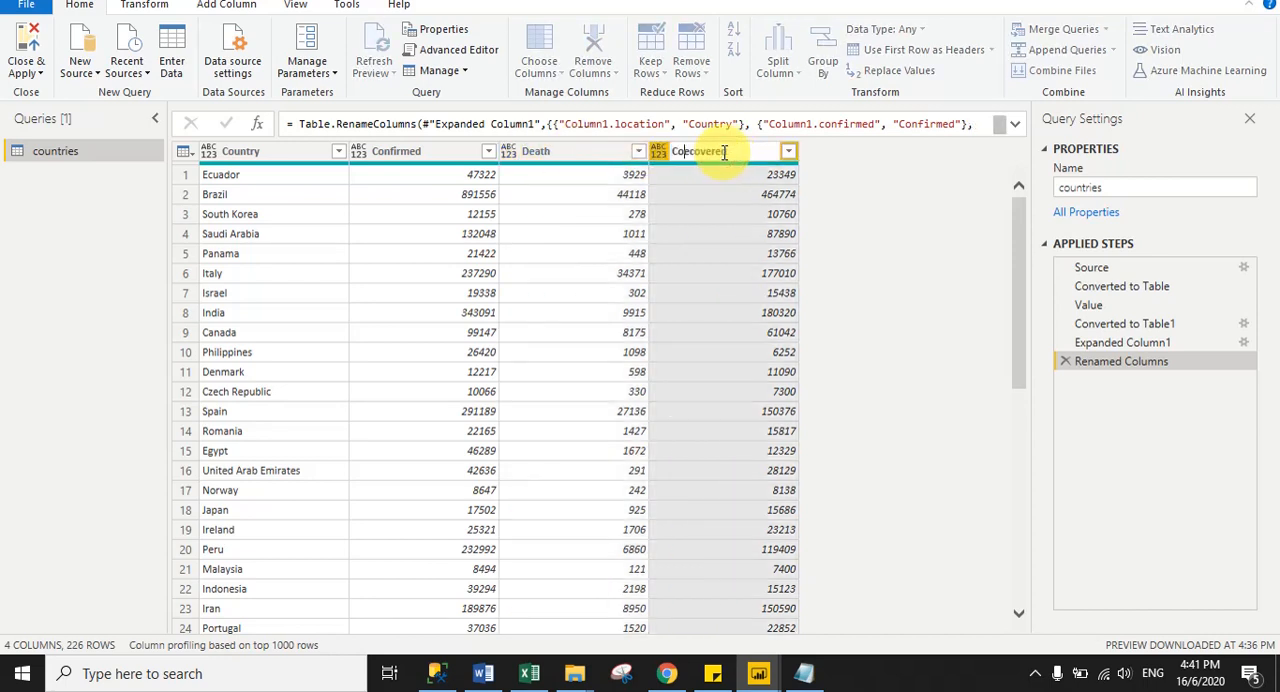
pyautogui.write('R')
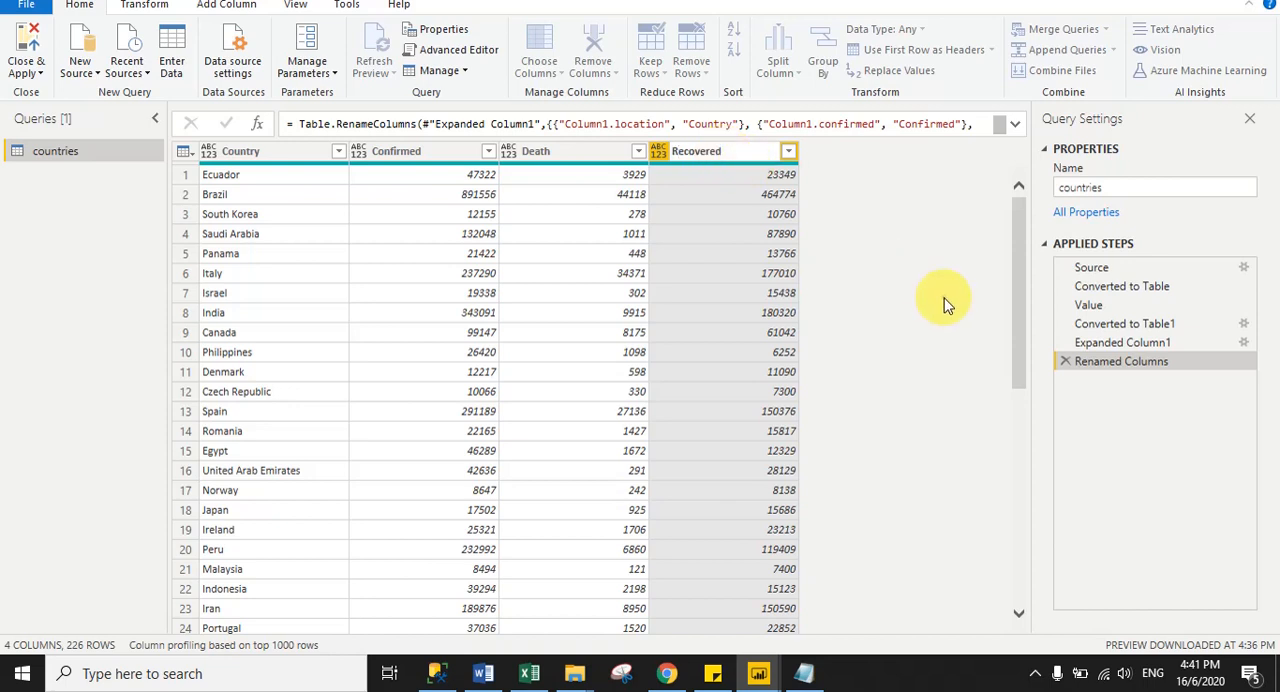
pyautogui.press('Return')
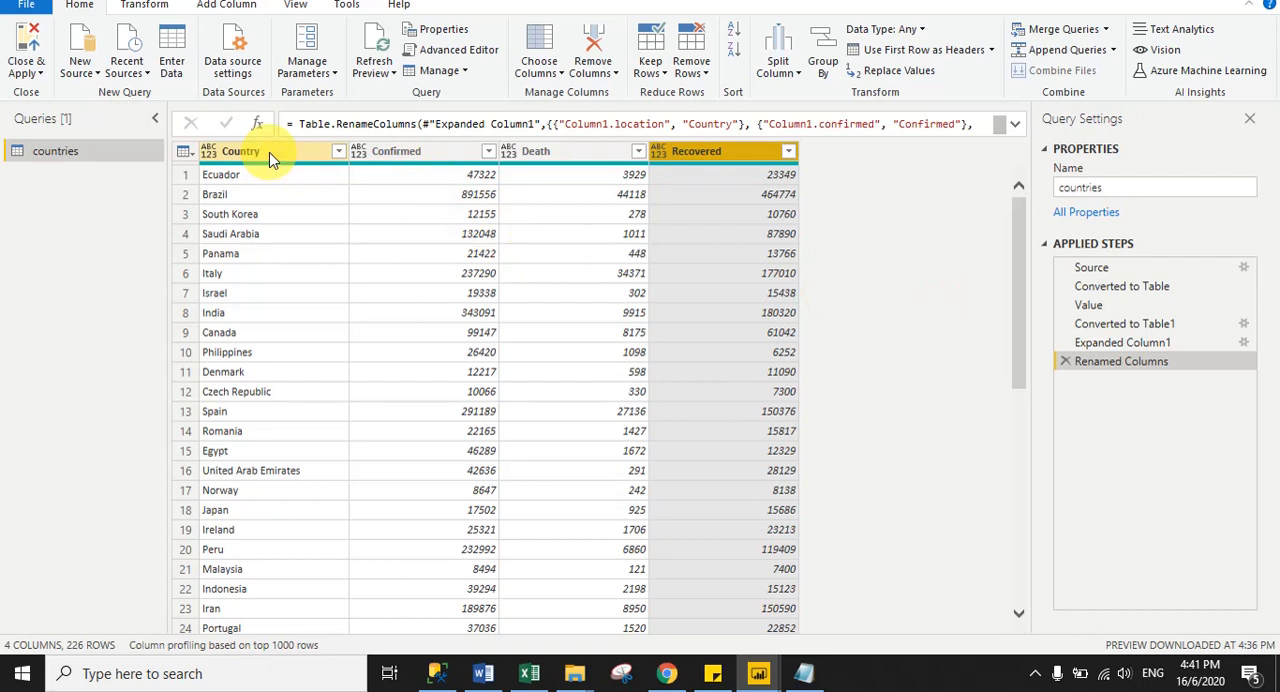
# - Change the data type of the Confirmed, Death and Recovered columns to Whole Number
pyautogui.click(448, 154)
pyautogui.keyDown('ctrl'); pyautogui.click(533, 155); pyautogui.keyUp('ctrl')
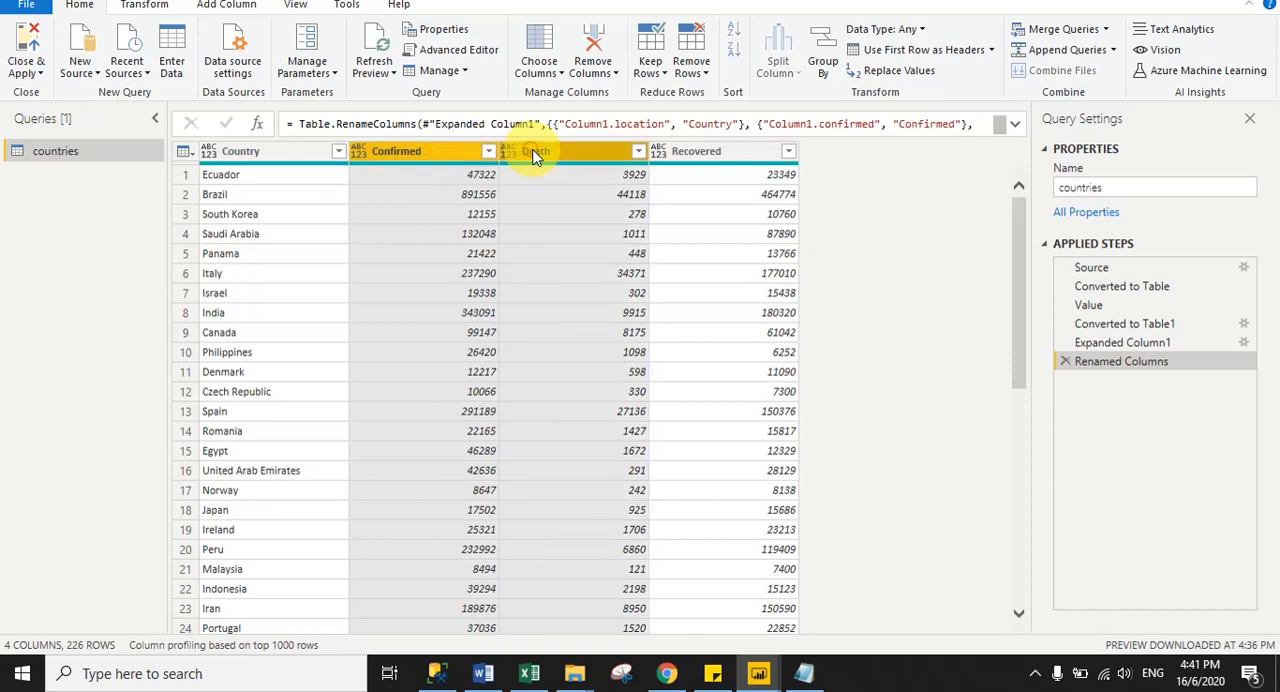
pyautogui.keyDown('ctrl'); pyautogui.click(700, 152); pyautogui.keyUp('ctrl')
pyautogui.click(144, 5)
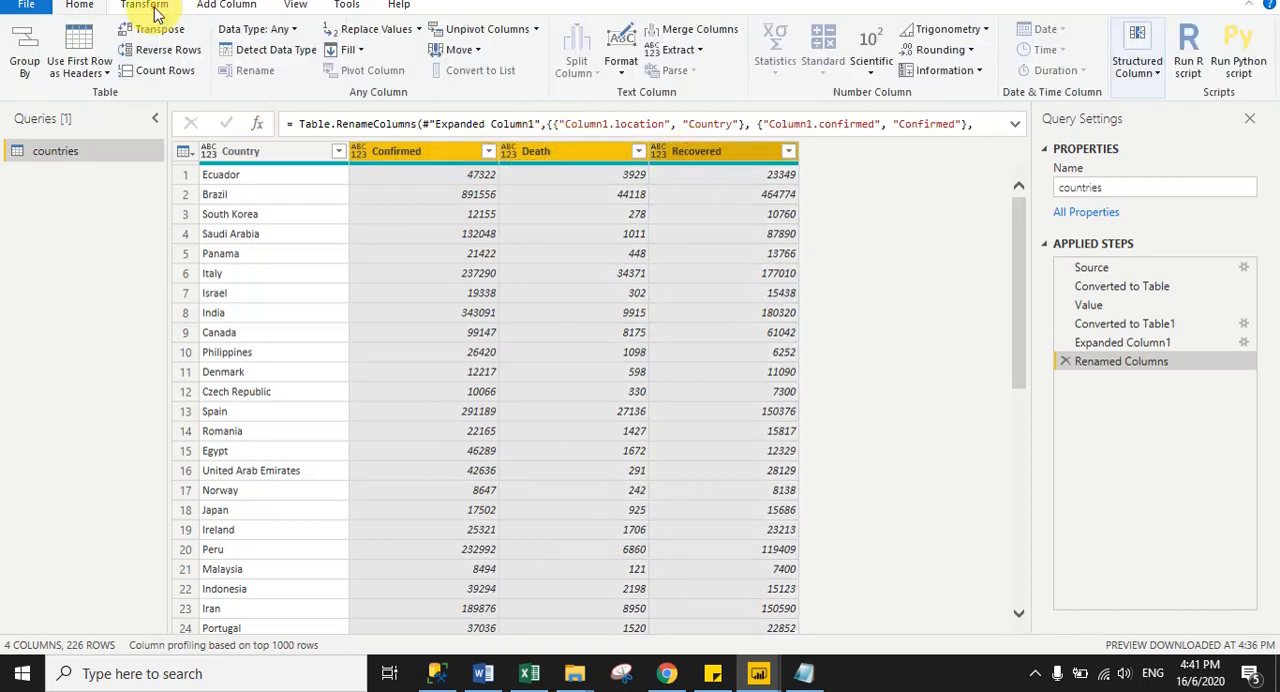
pyautogui.click(289, 36)
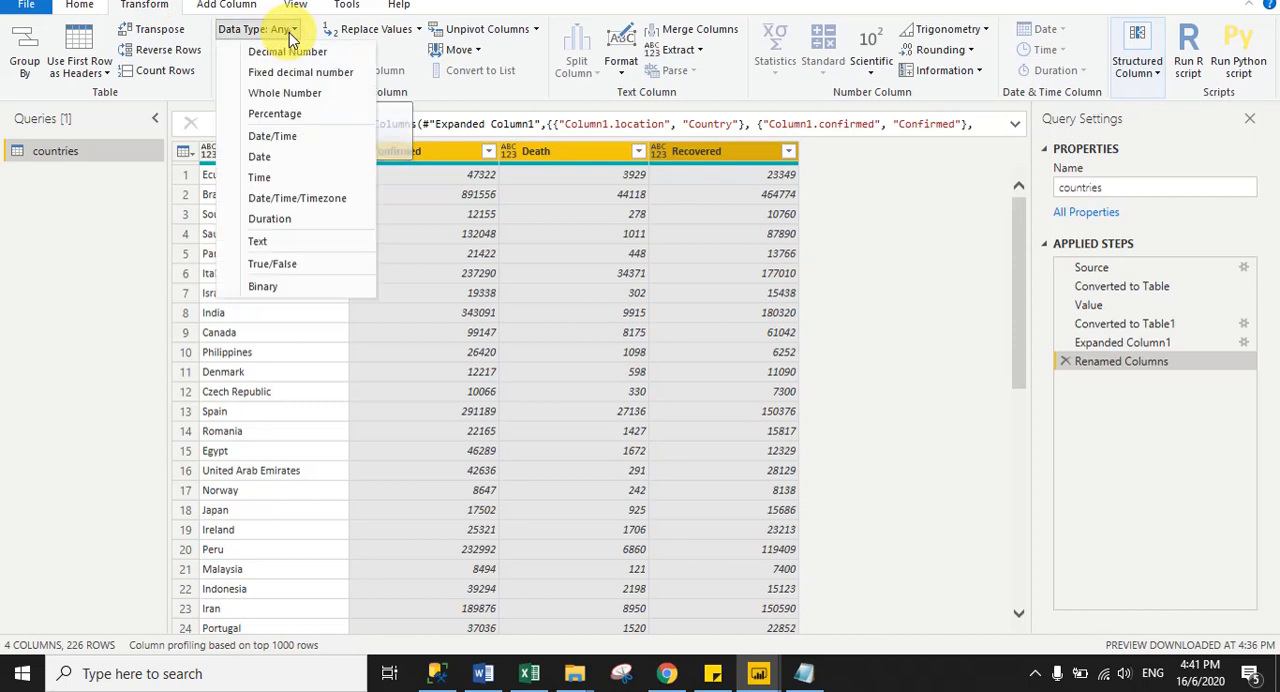
pyautogui.click(292, 93)
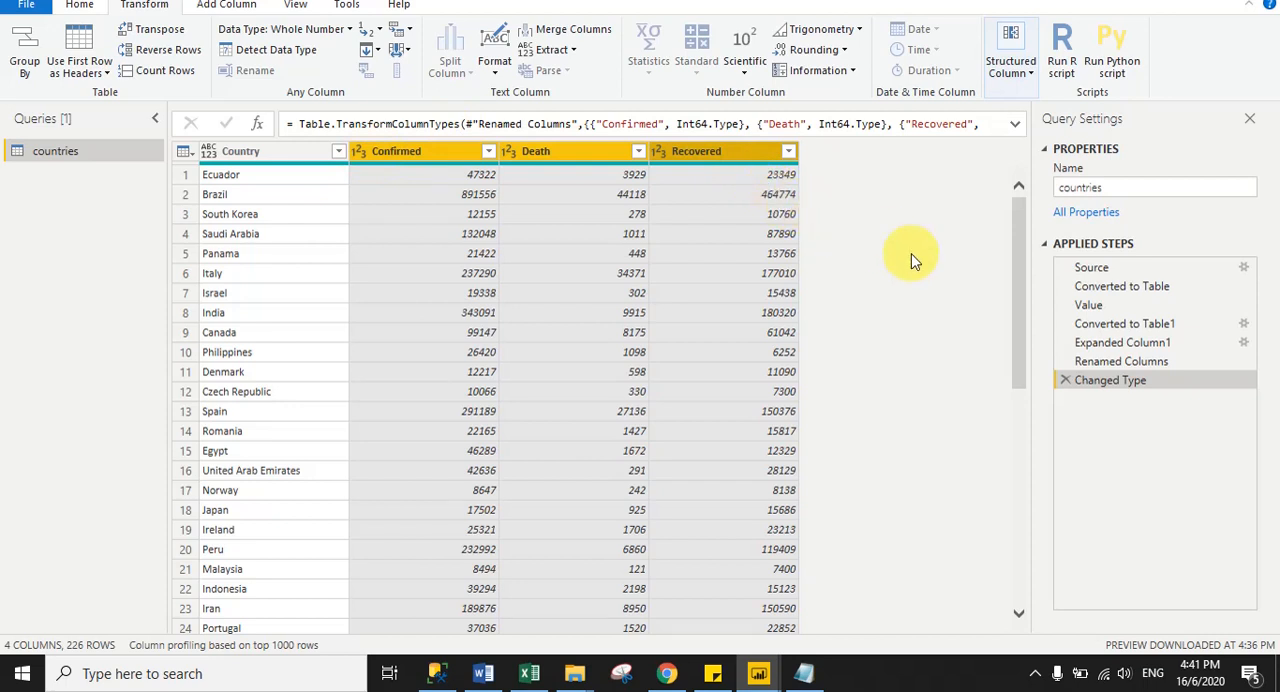
# - Close the query editor and load the transformed countries table into the report
pyautogui.click(79, 5)
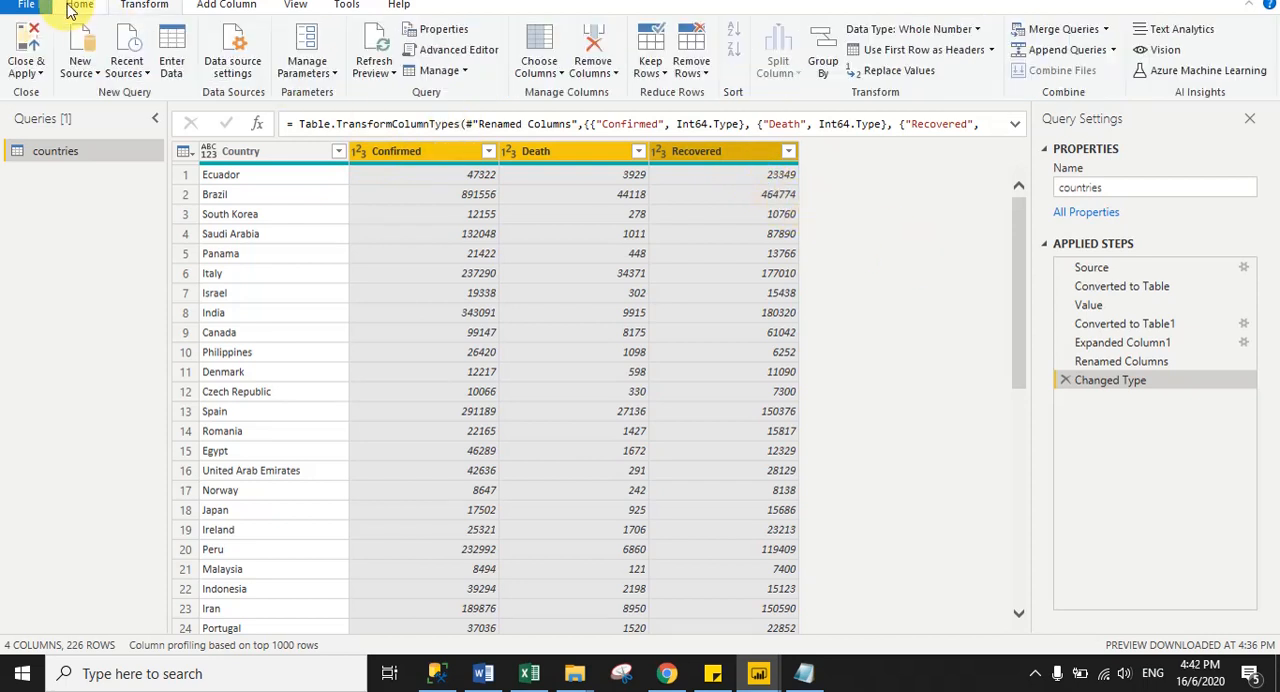
pyautogui.click(31, 66)
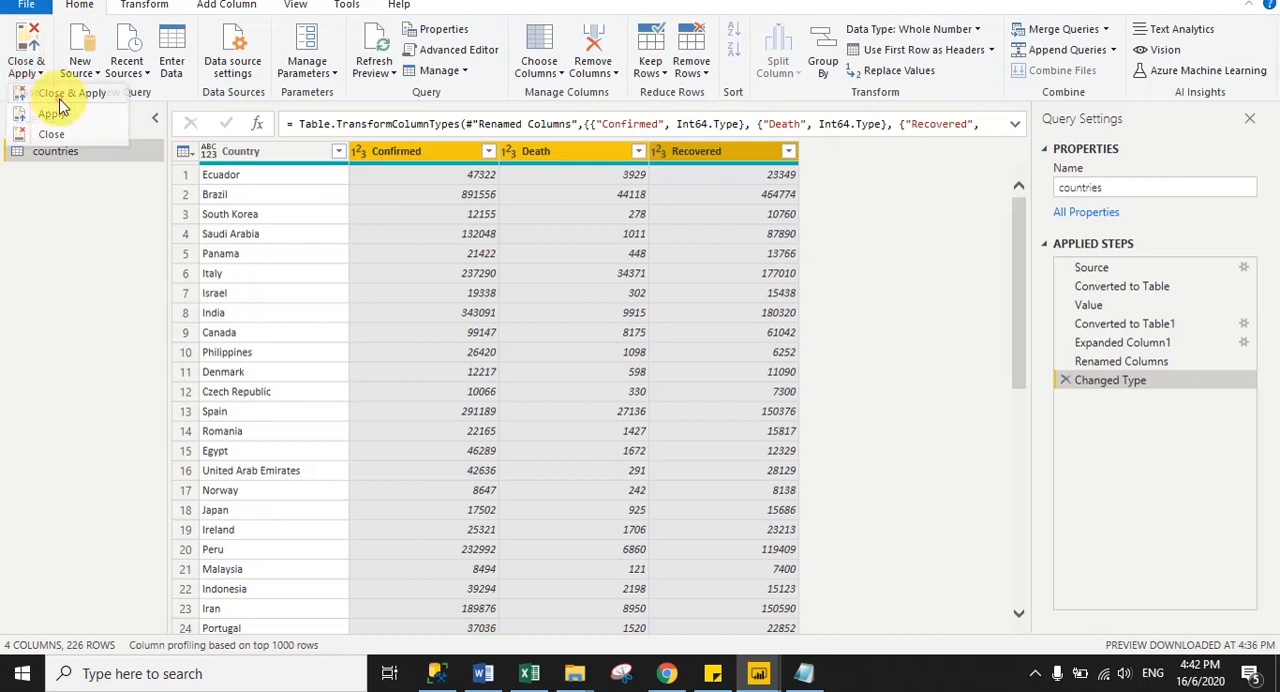
pyautogui.click(50, 131)
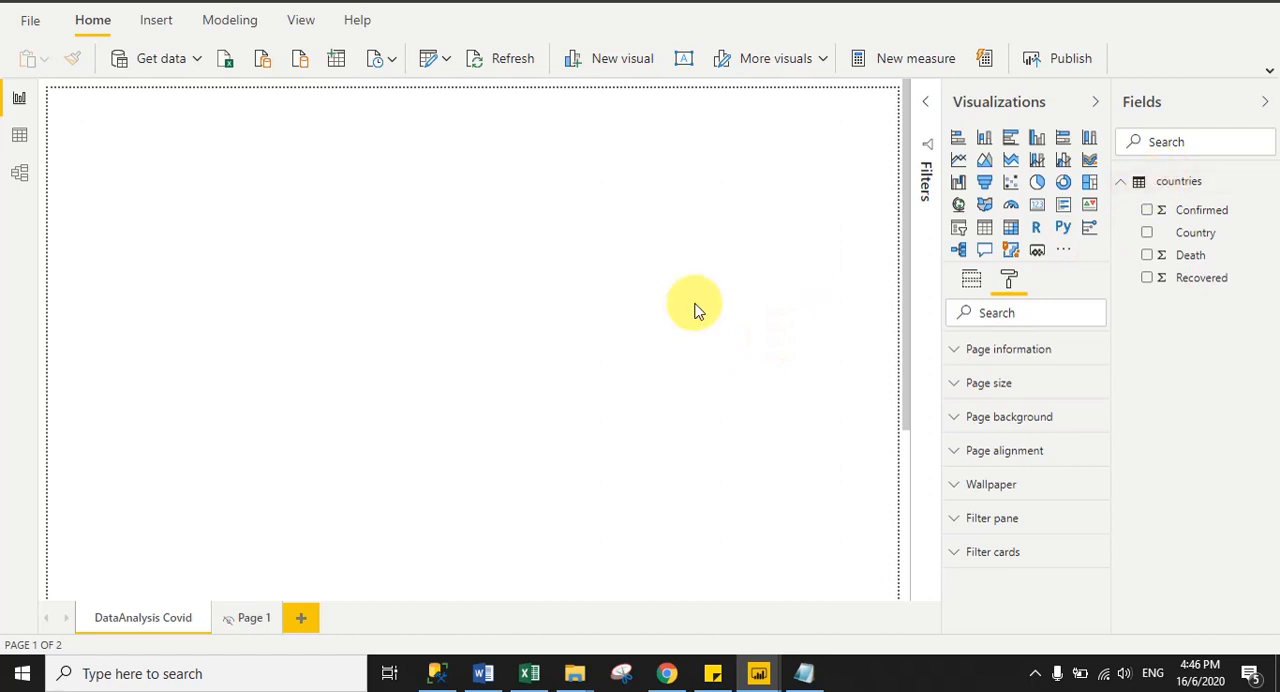
# - Create a new calculated column in the countries table and name it Death_Recove
pyautogui.rightClick(1185, 190)
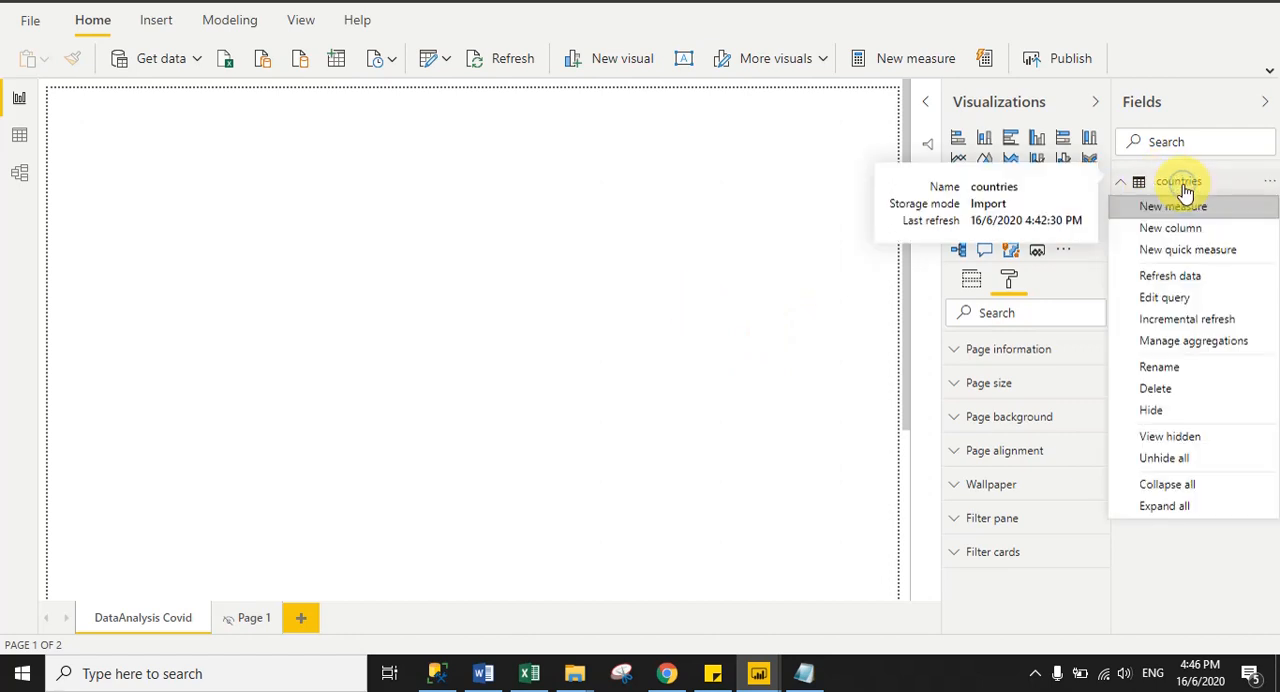
pyautogui.click(1170, 232)
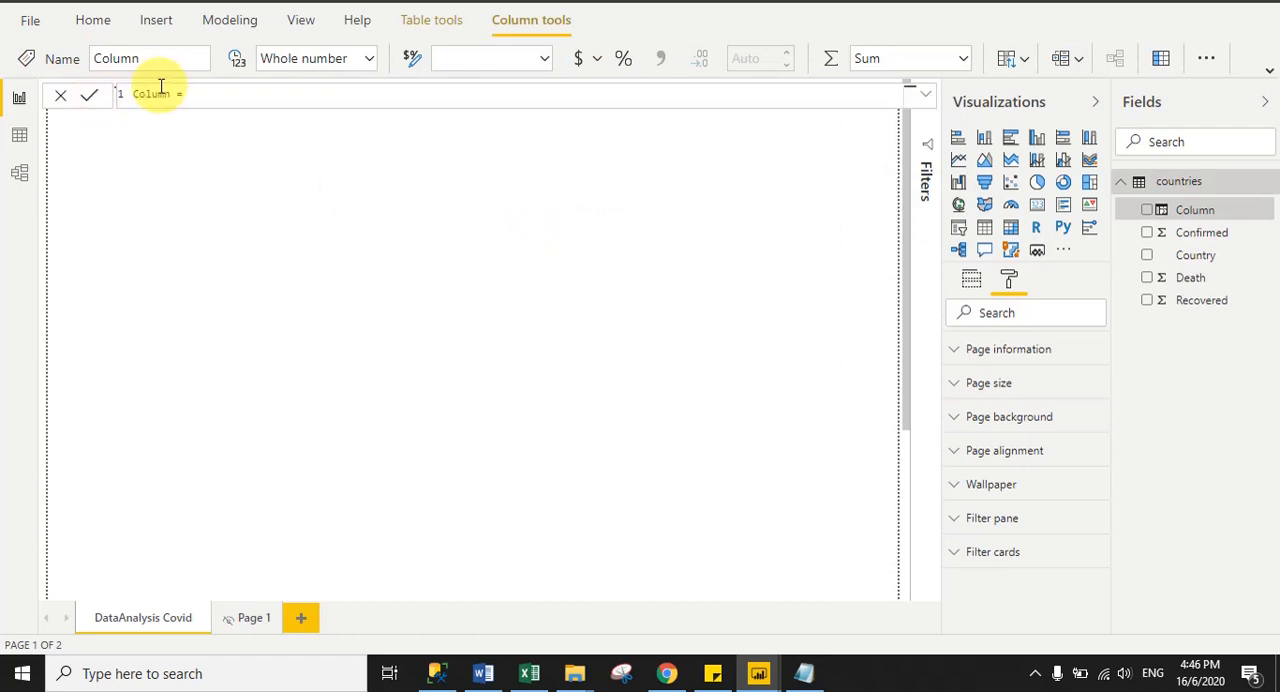
pyautogui.moveTo(171, 94); pyautogui.dragTo(136, 94)
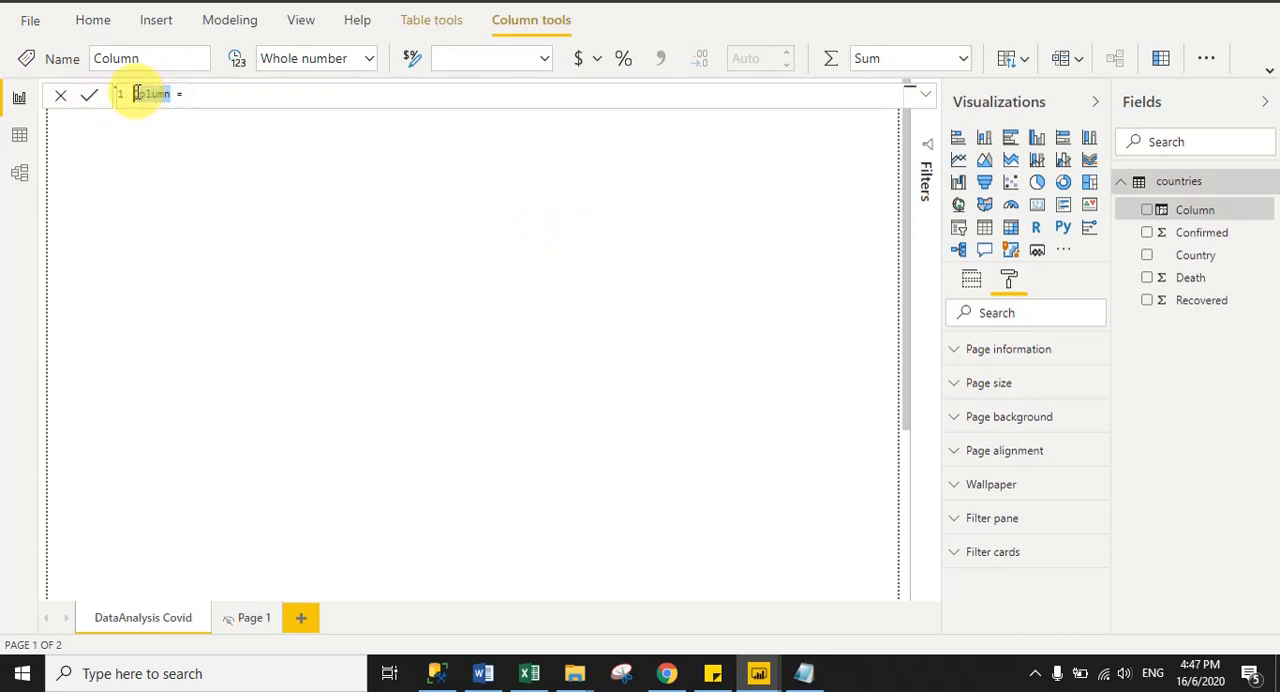
pyautogui.write('Deat')
pyautogui.press('BackSpace')
pyautogui.press('BackSpace')
pyautogui.write('ath ')
pyautogui.write('Recove')
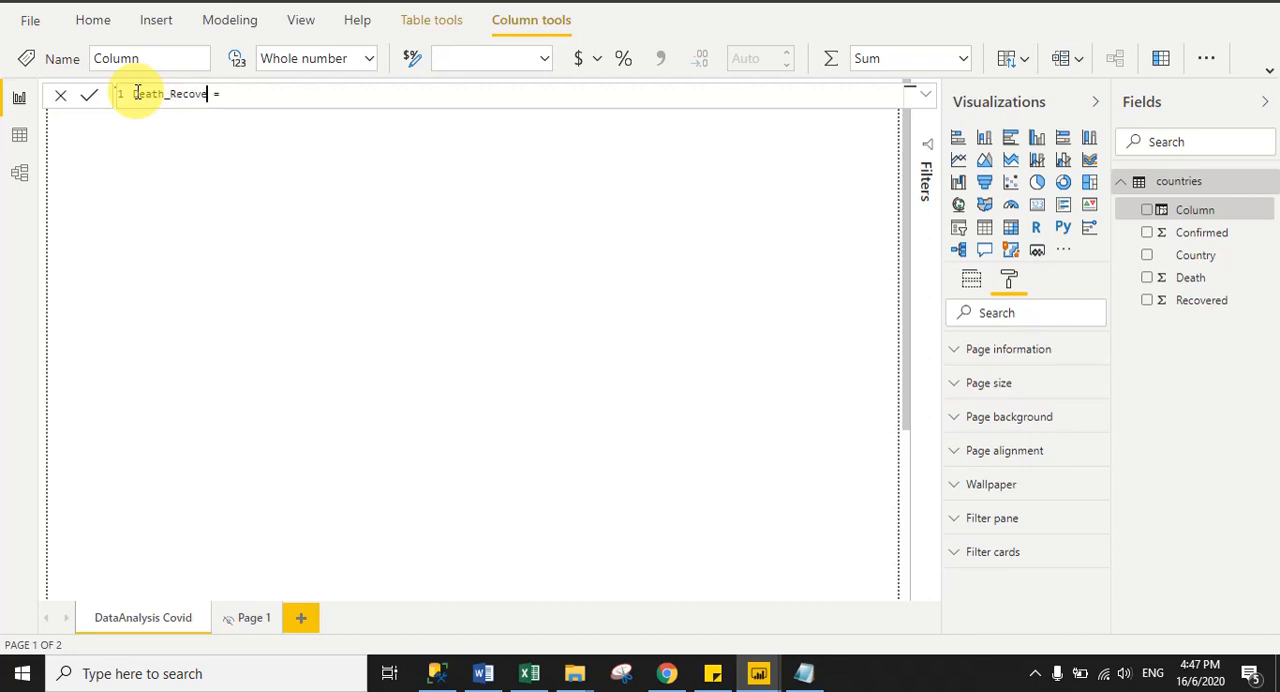
# - Enter countries[Death]+countries[Recovered] as the formula of the Death_Recove column
pyautogui.click(280, 101)
pyautogui.write('D')
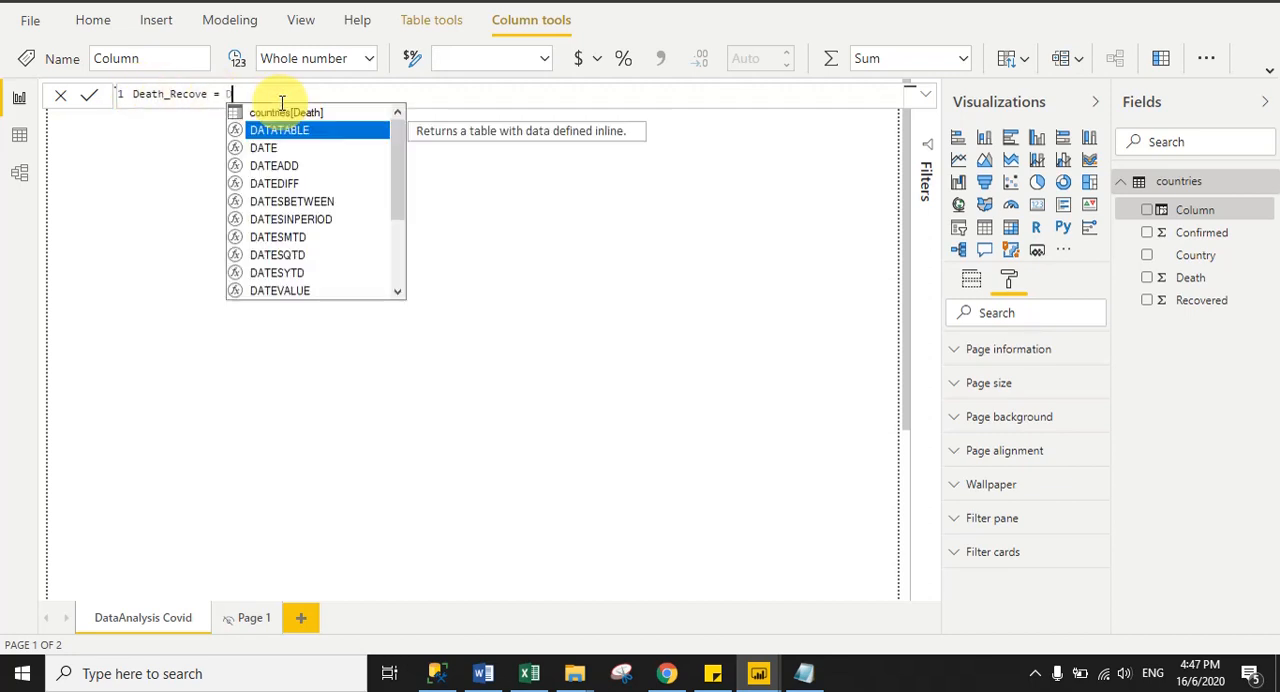
pyautogui.write('eta')
pyautogui.press('BackSpace')
pyautogui.press('BackSpace')
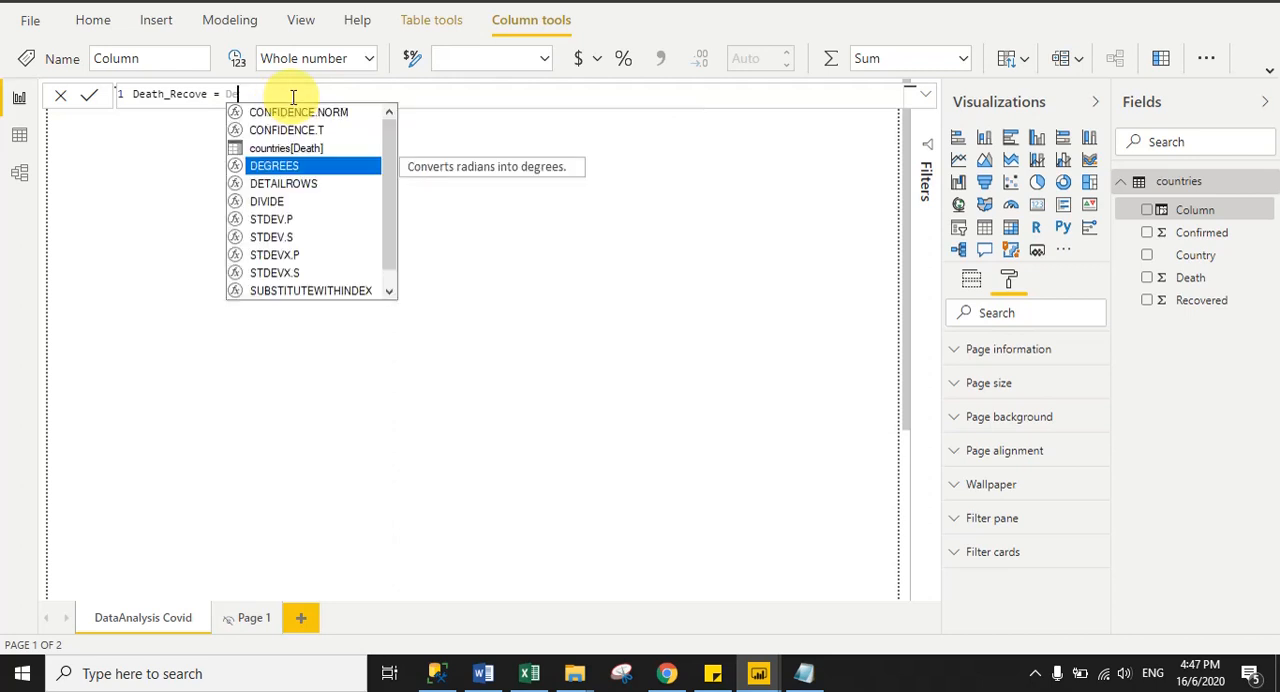
pyautogui.write('a')
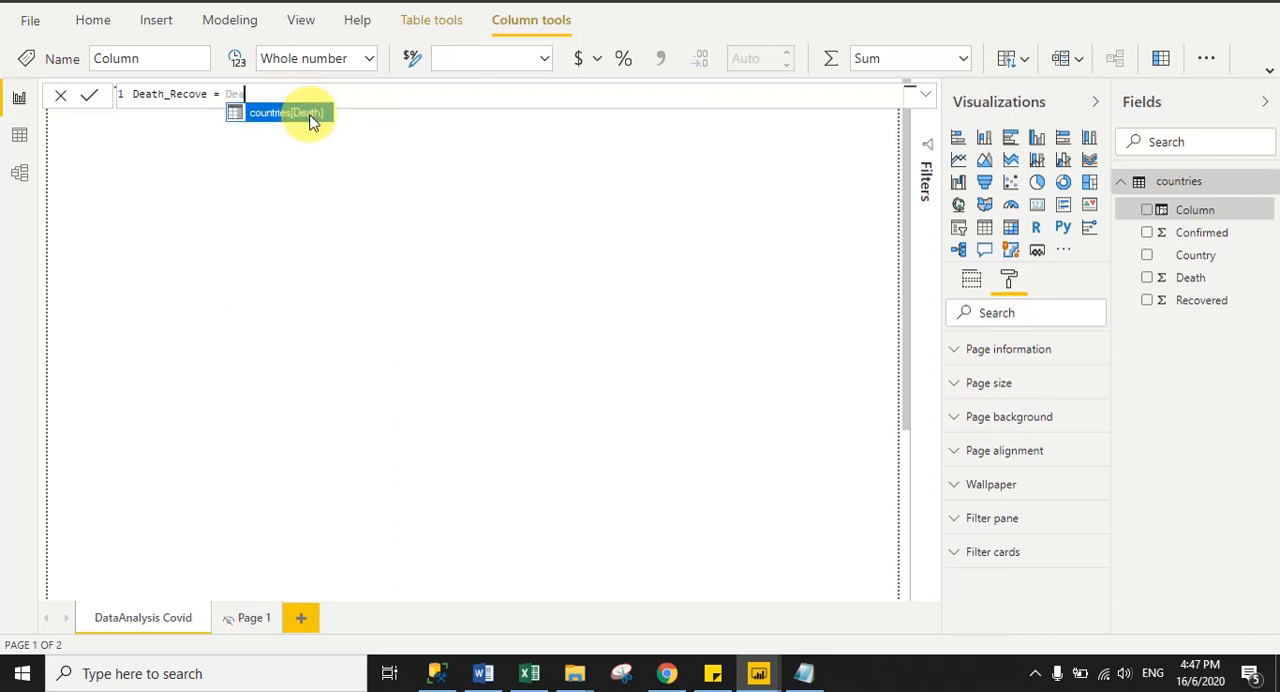
pyautogui.click(309, 113)
pyautogui.write('+reco')
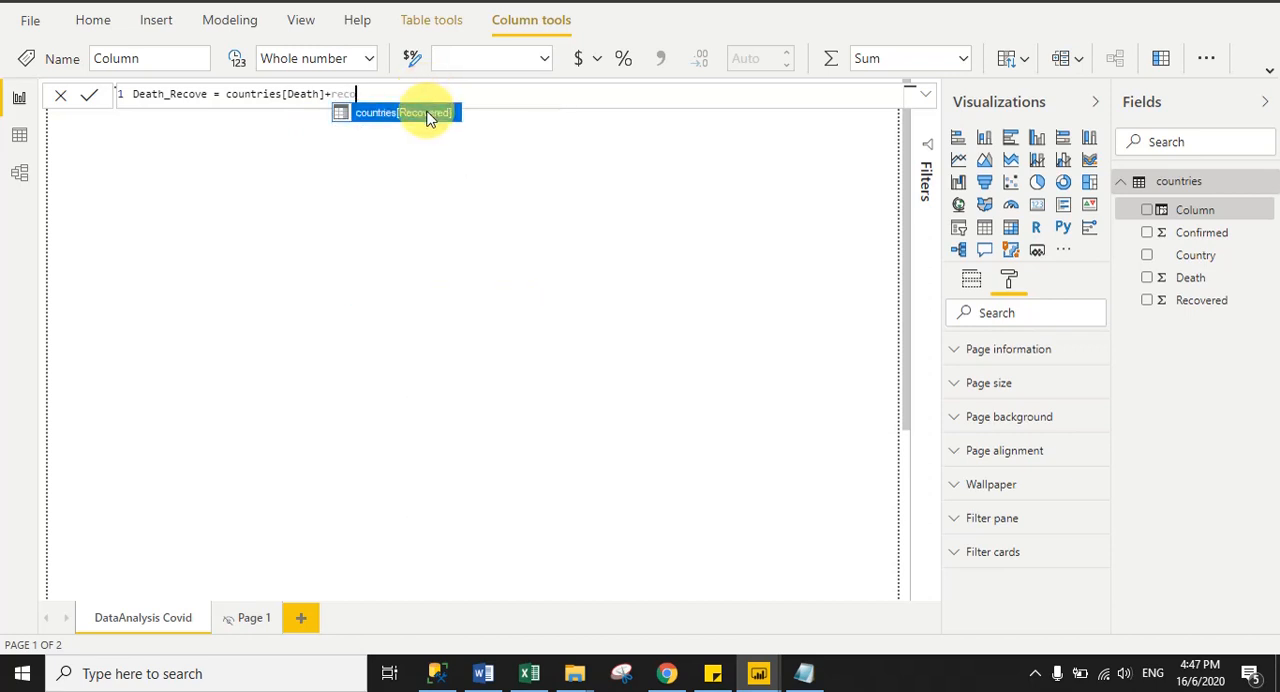
pyautogui.click(423, 112)
pyautogui.moveTo(225, 94); pyautogui.dragTo(281, 94)
pyautogui.click(313, 94)
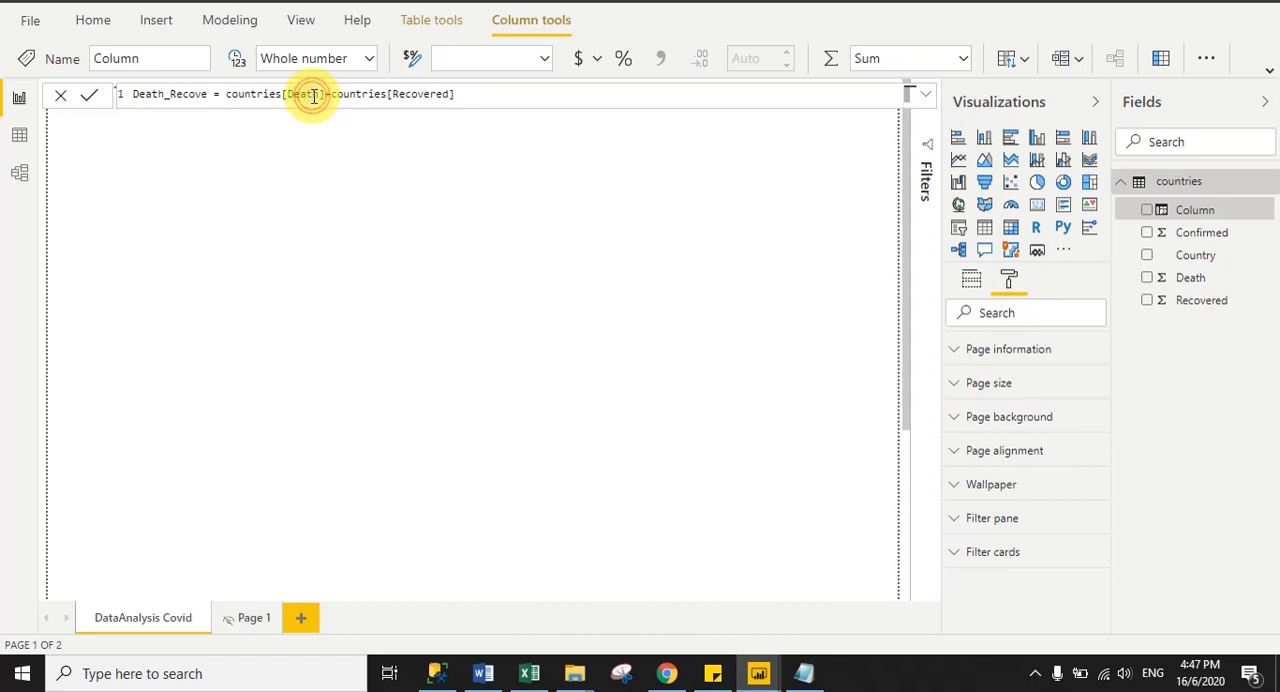
pyautogui.click(329, 94)
pyautogui.moveTo(330, 94); pyautogui.dragTo(387, 94)
pyautogui.doubleClick(418, 94)
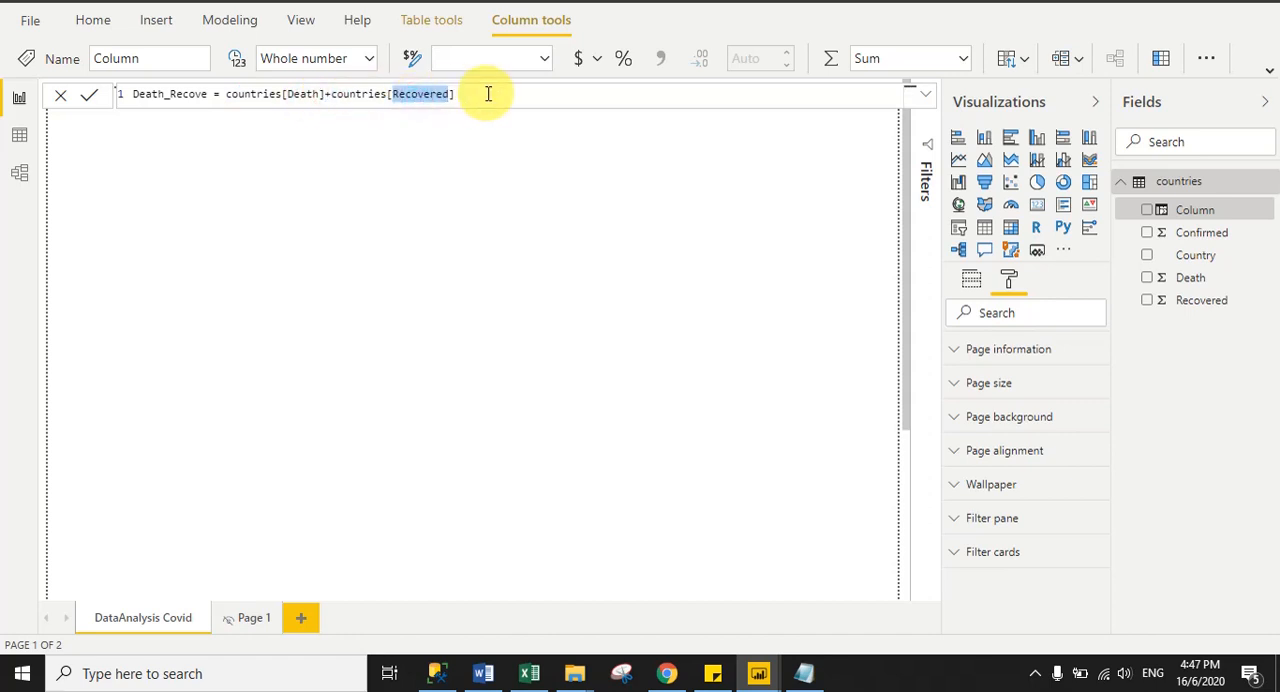
pyautogui.click(487, 94)
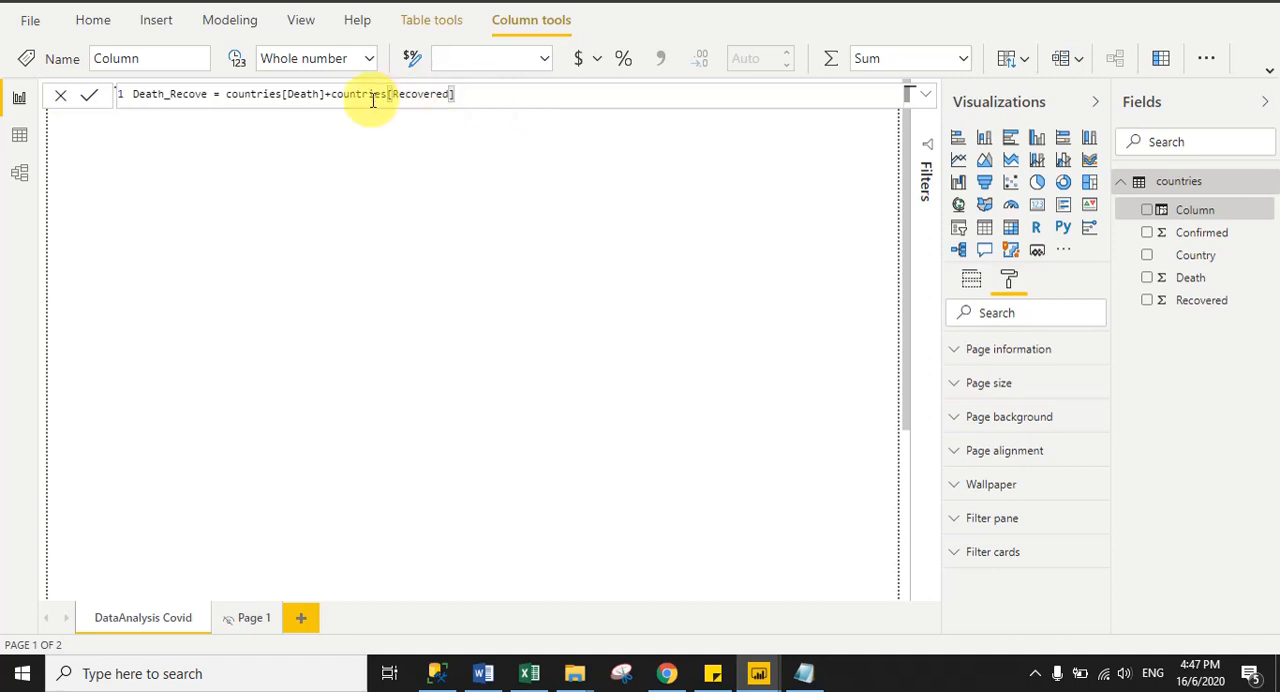
pyautogui.doubleClick(312, 94)
pyautogui.moveTo(466, 95); pyautogui.dragTo(388, 94)
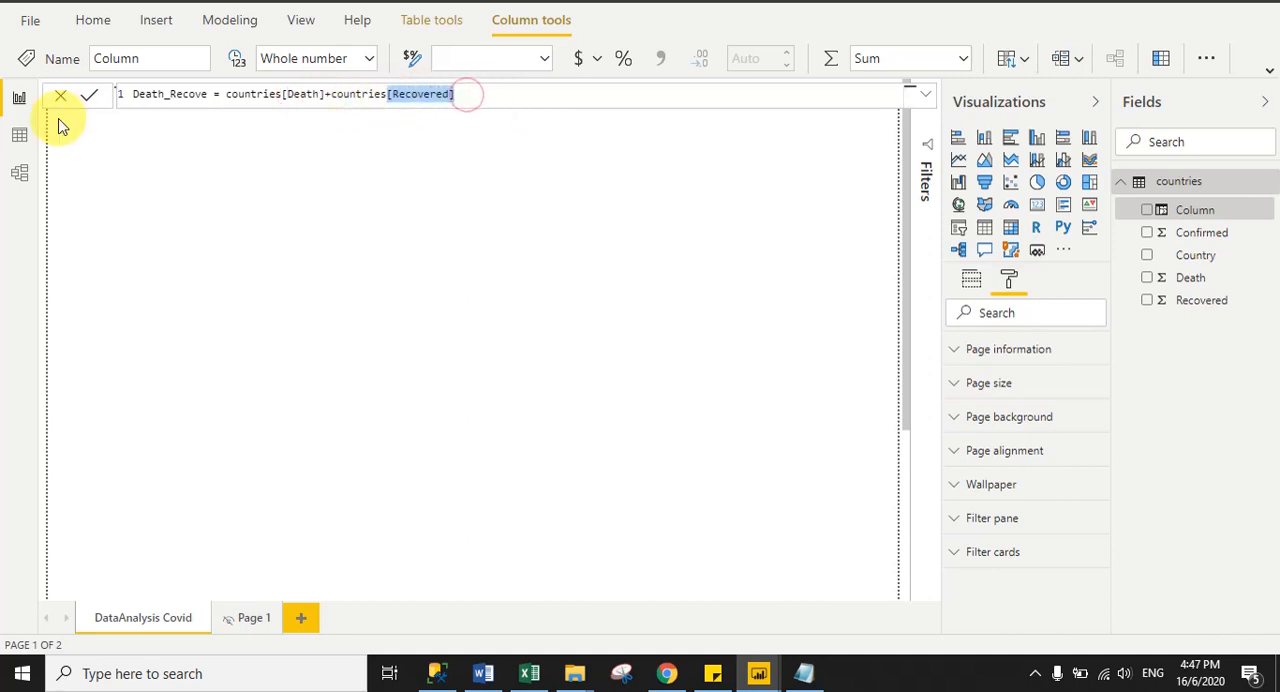
# - Commit the formula of the Death_Recove column
pyautogui.click(89, 100)
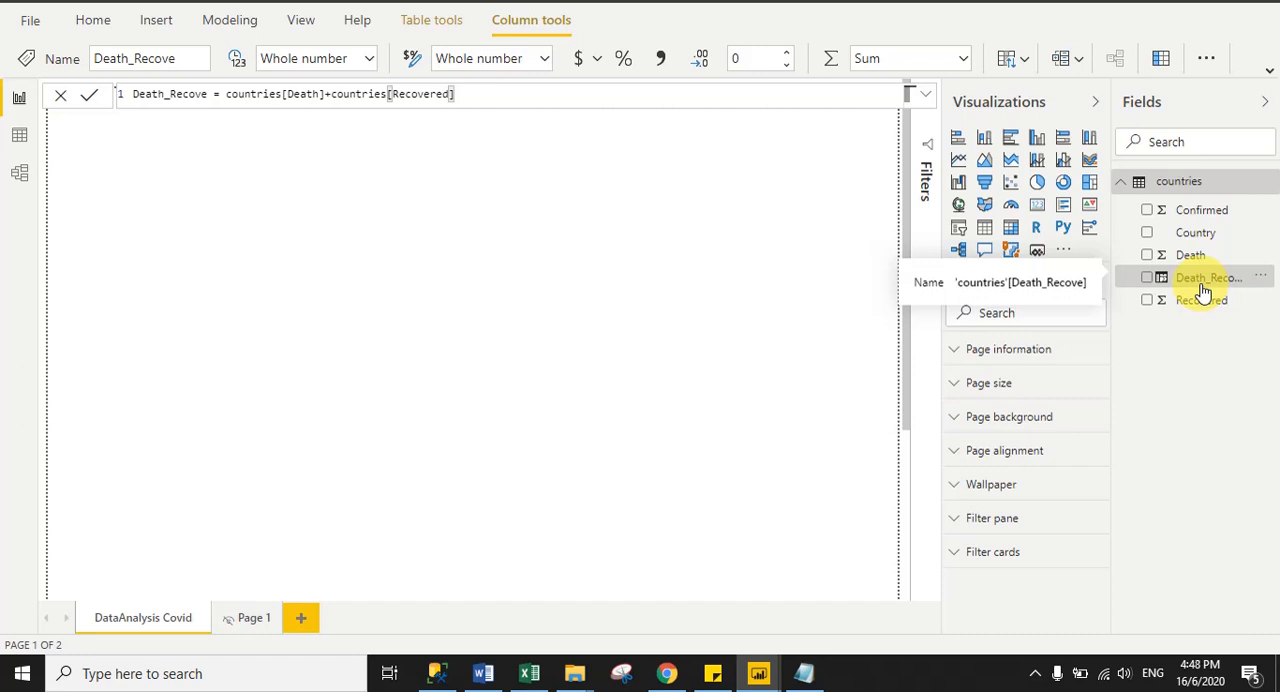
# - Create another calculated column in the countries table and name it Active
pyautogui.rightClick(1160, 180)
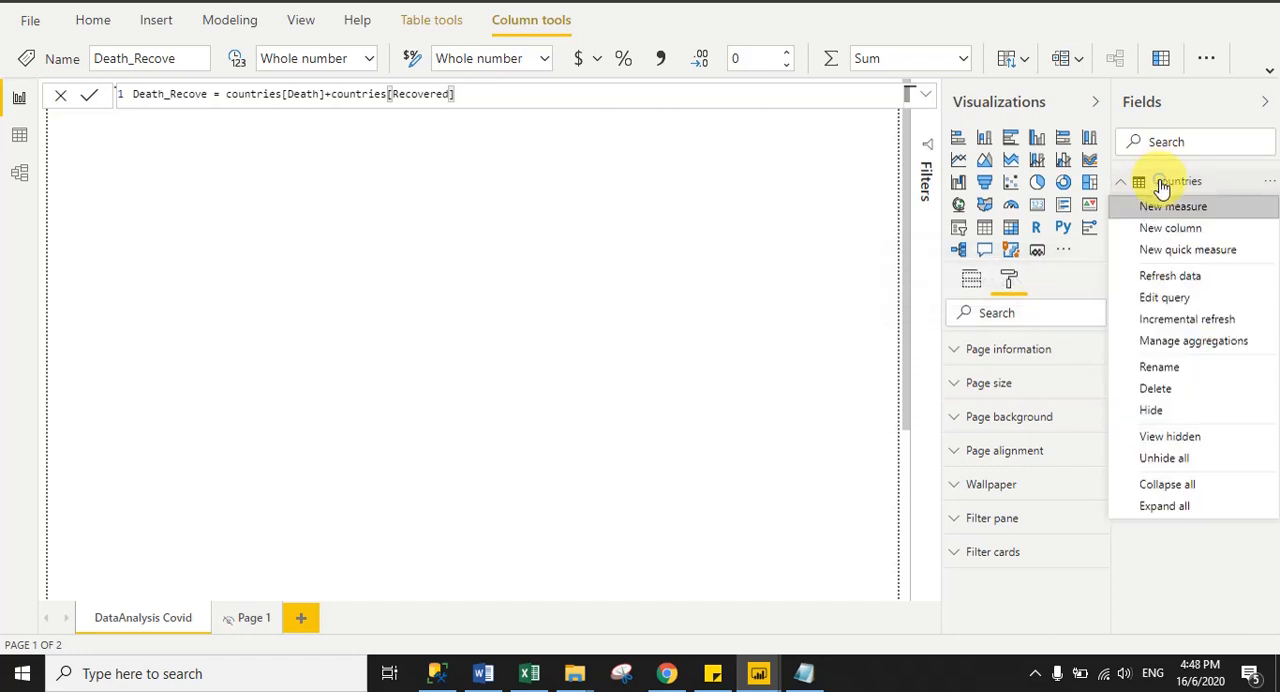
pyautogui.click(1172, 228)
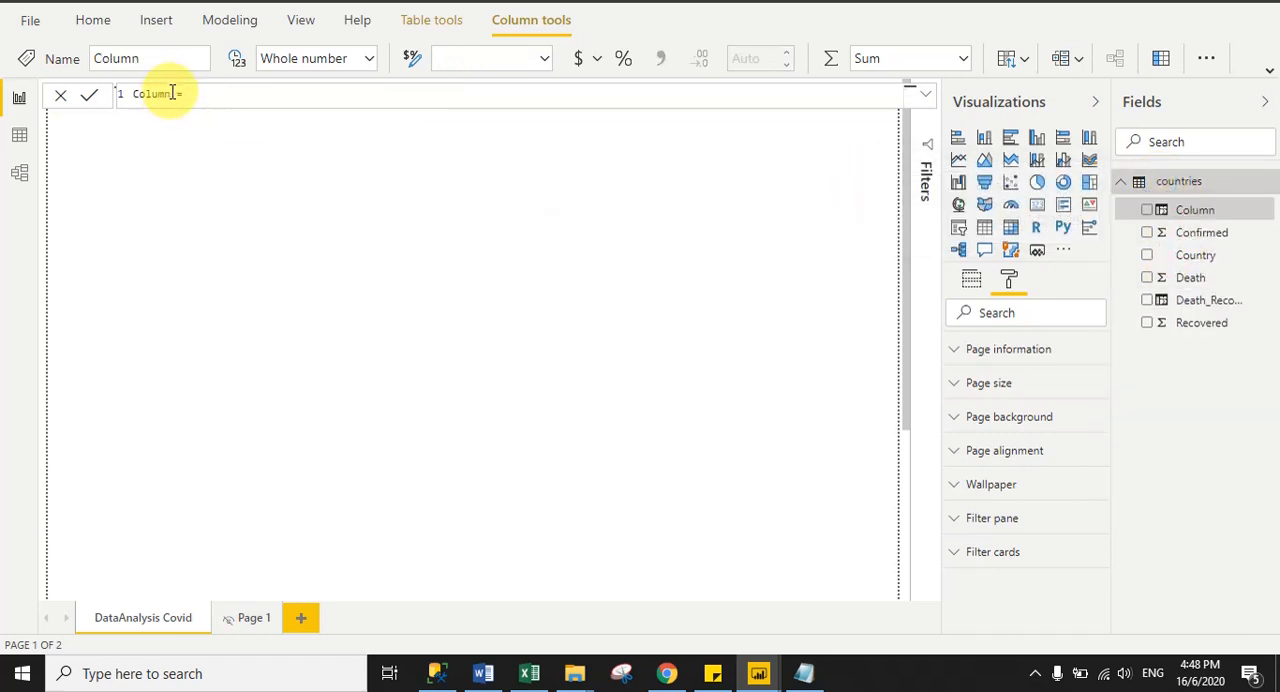
pyautogui.press('BackSpace')
pyautogui.write('Active')
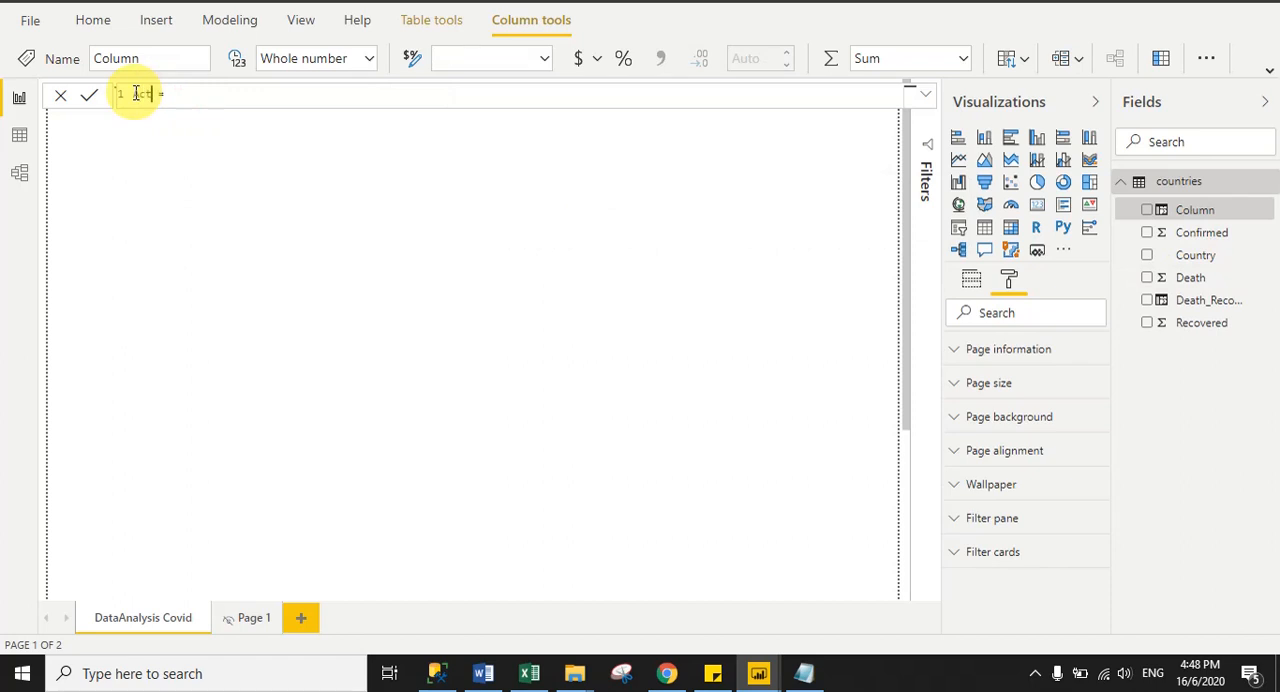
# - Define the Active column as countries[Confirmed]-countries[Death_Recove] and commit the formula
pyautogui.click(229, 96)
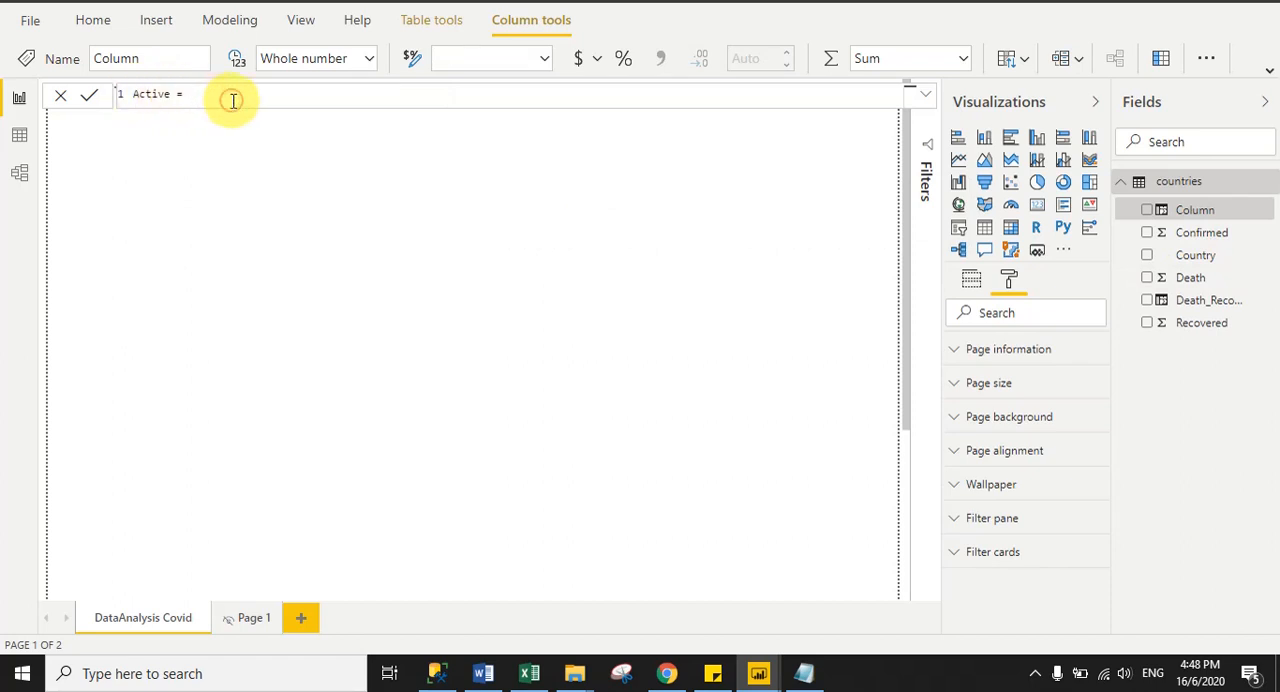
pyautogui.write('D')
pyautogui.press('BackSpace')
pyautogui.write('Conf')
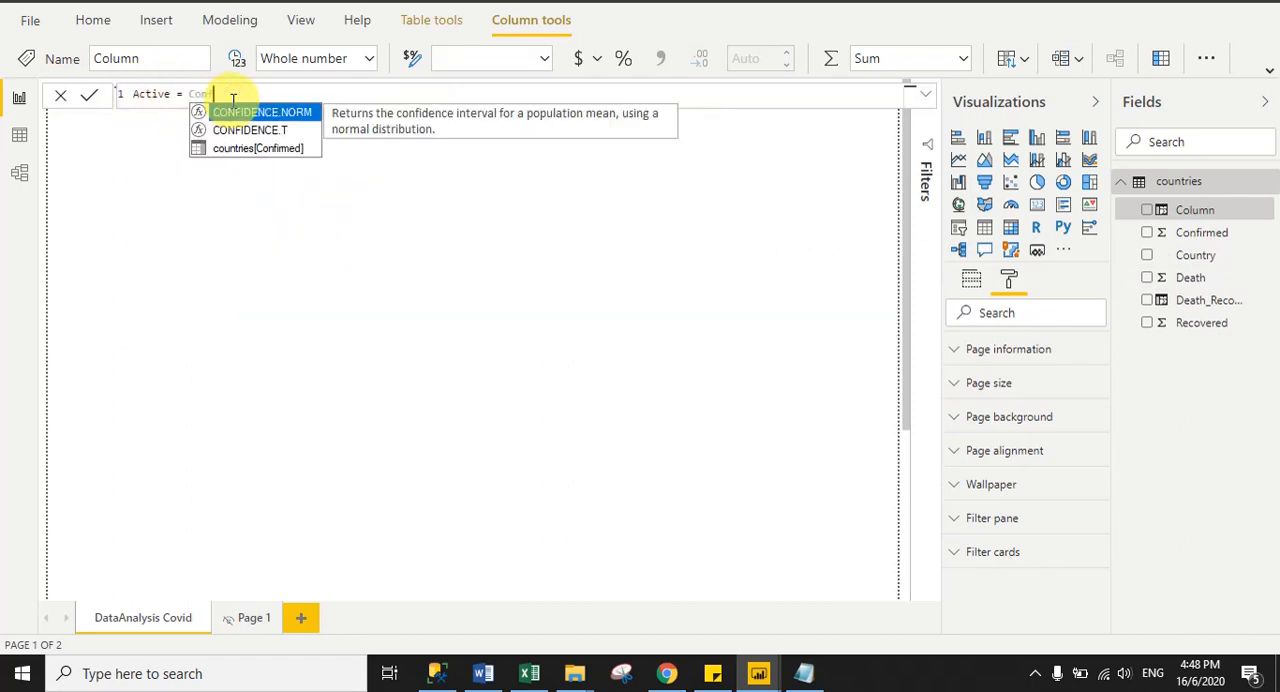
pyautogui.click(288, 151)
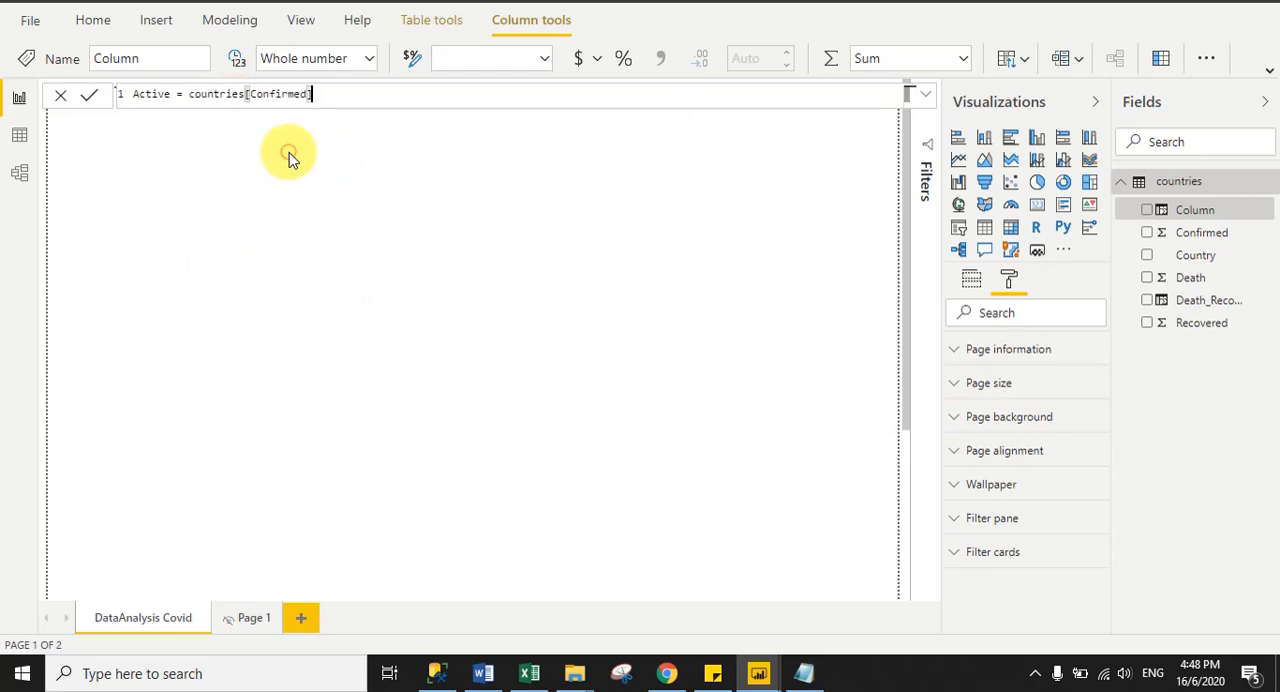
pyautogui.click(275, 98)
pyautogui.click(339, 99)
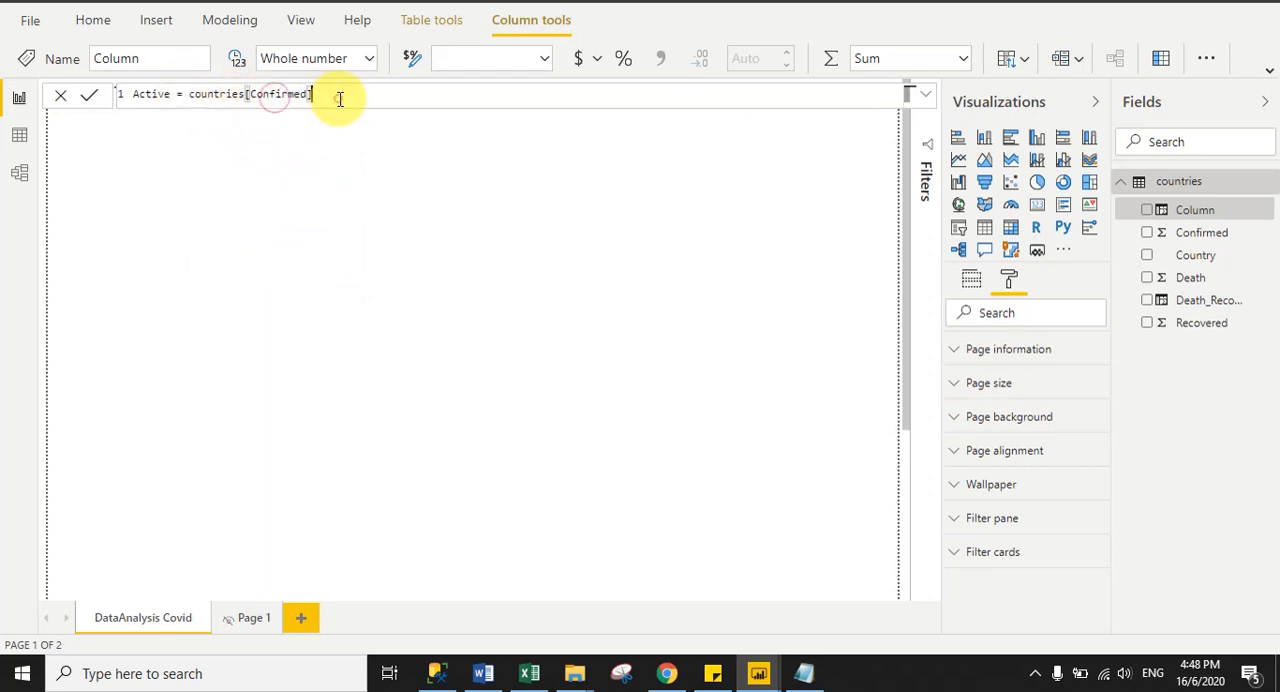
pyautogui.write('-Deat')
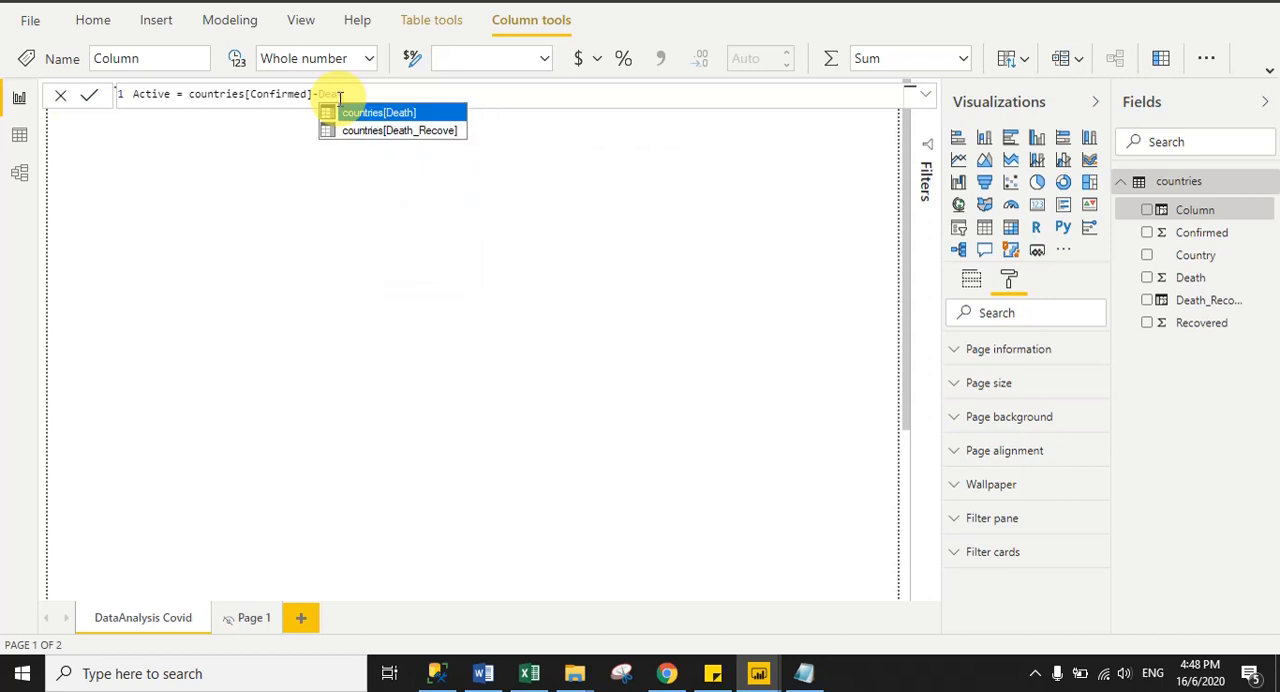
pyautogui.click(428, 131)
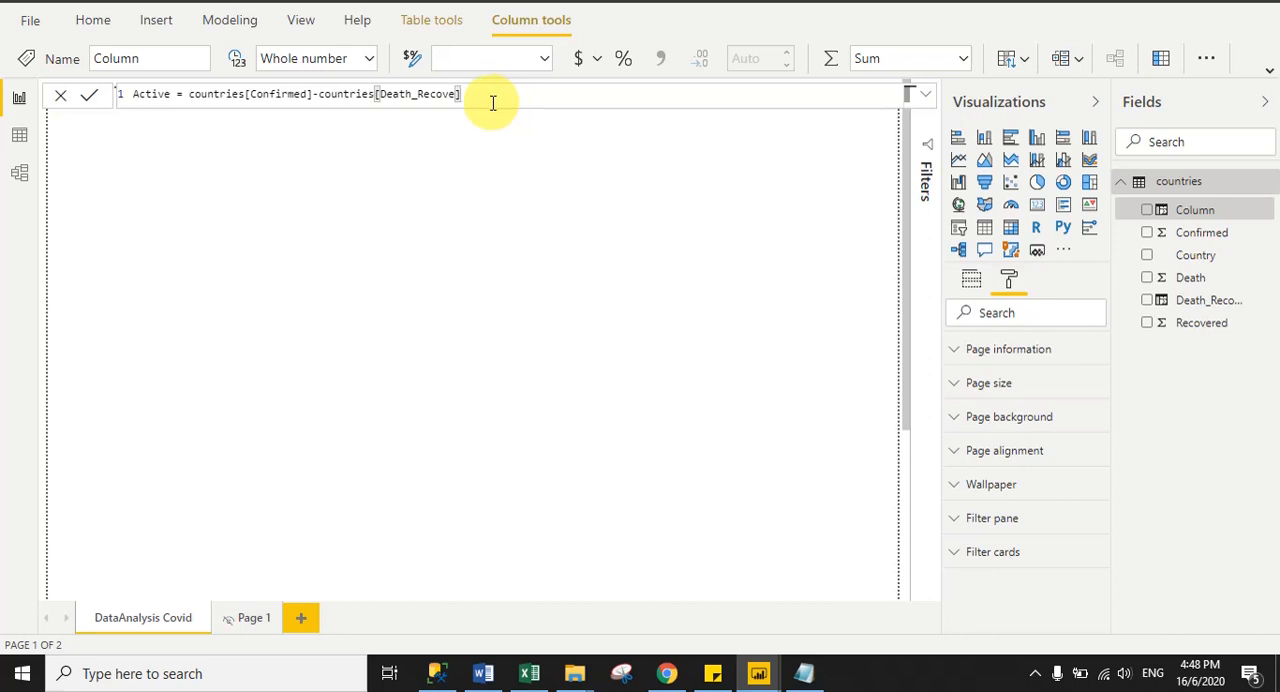
pyautogui.click(90, 96)
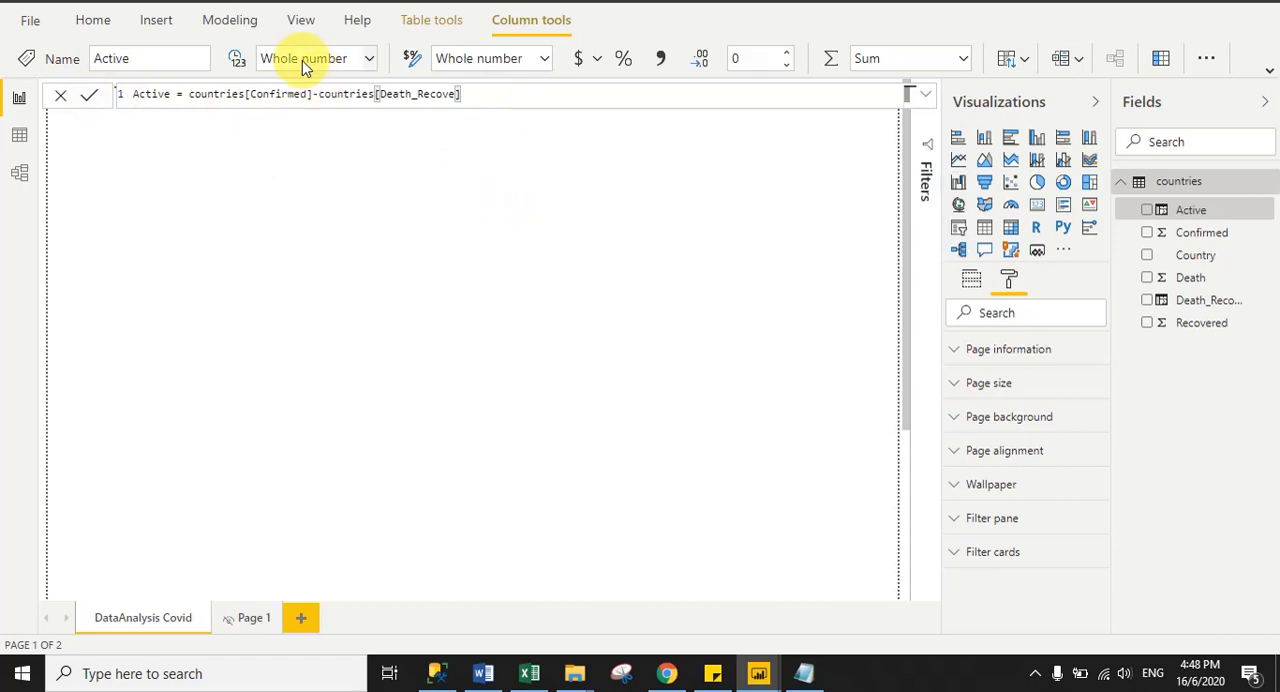
pyautogui.click(95, 22)
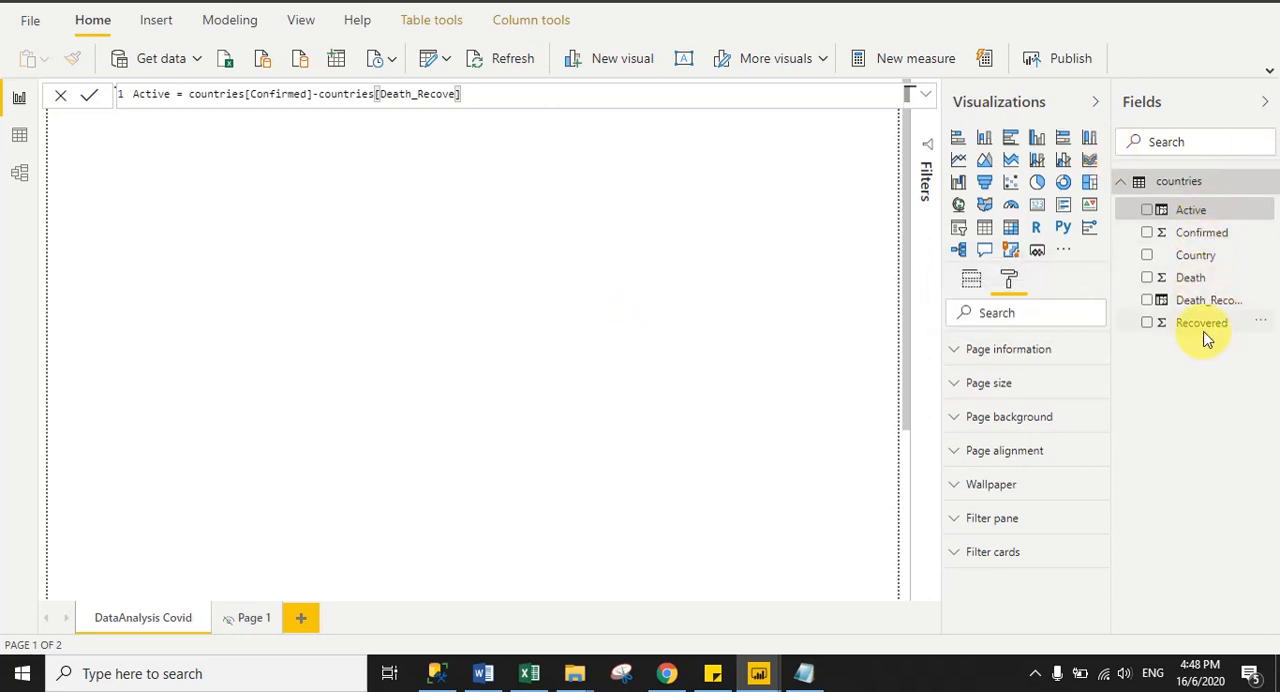
# - Leave the Active column's formula and switch to Chrome to examine the summary and rate cards of the published COVID 19 report
pyautogui.click(525, 97)
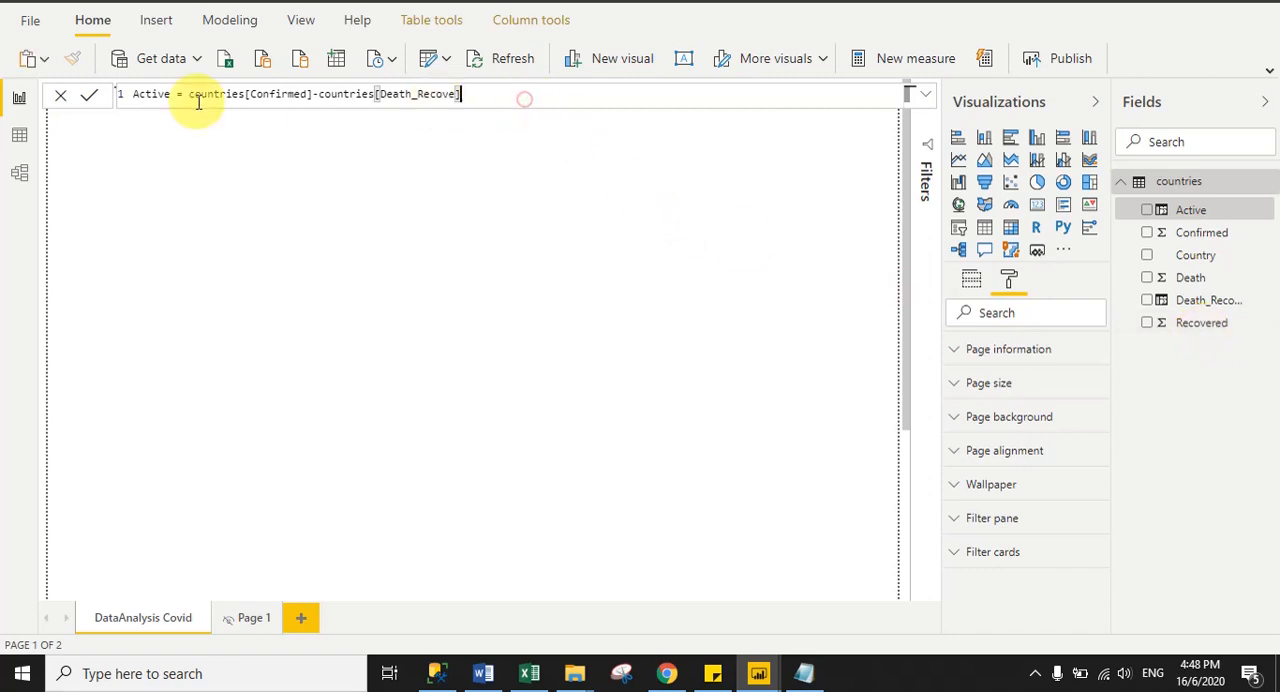
pyautogui.click(61, 97)
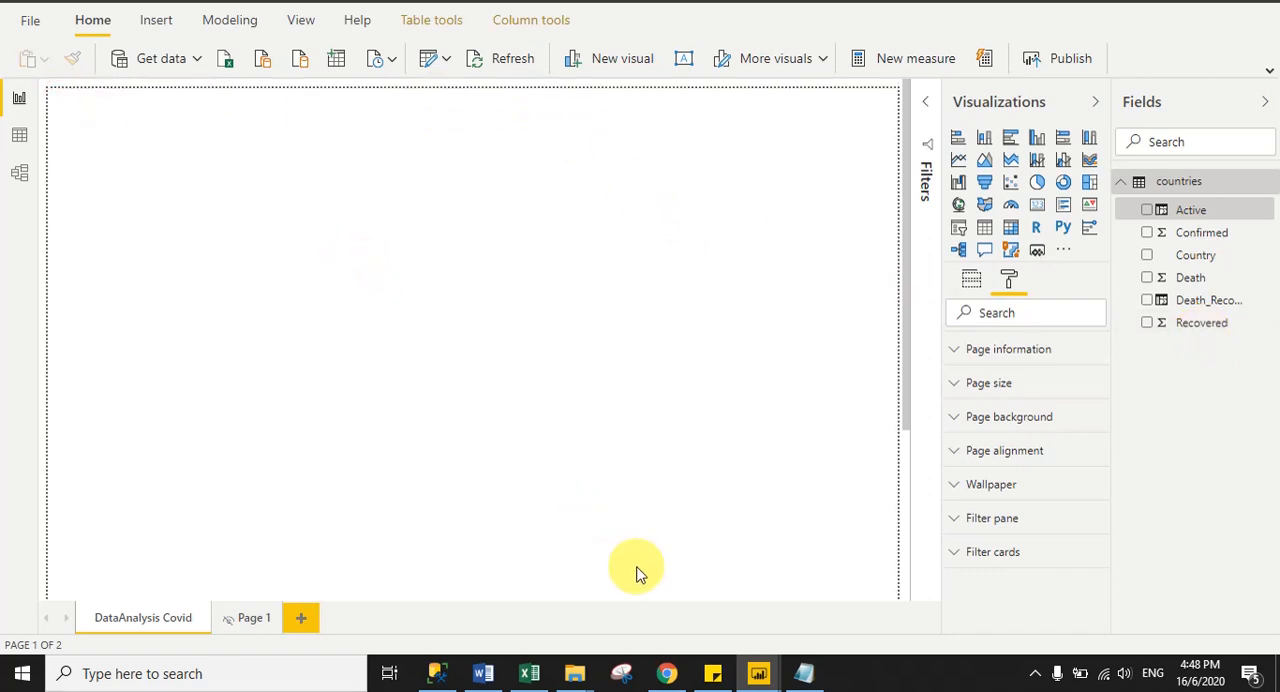
pyautogui.click(666, 673)
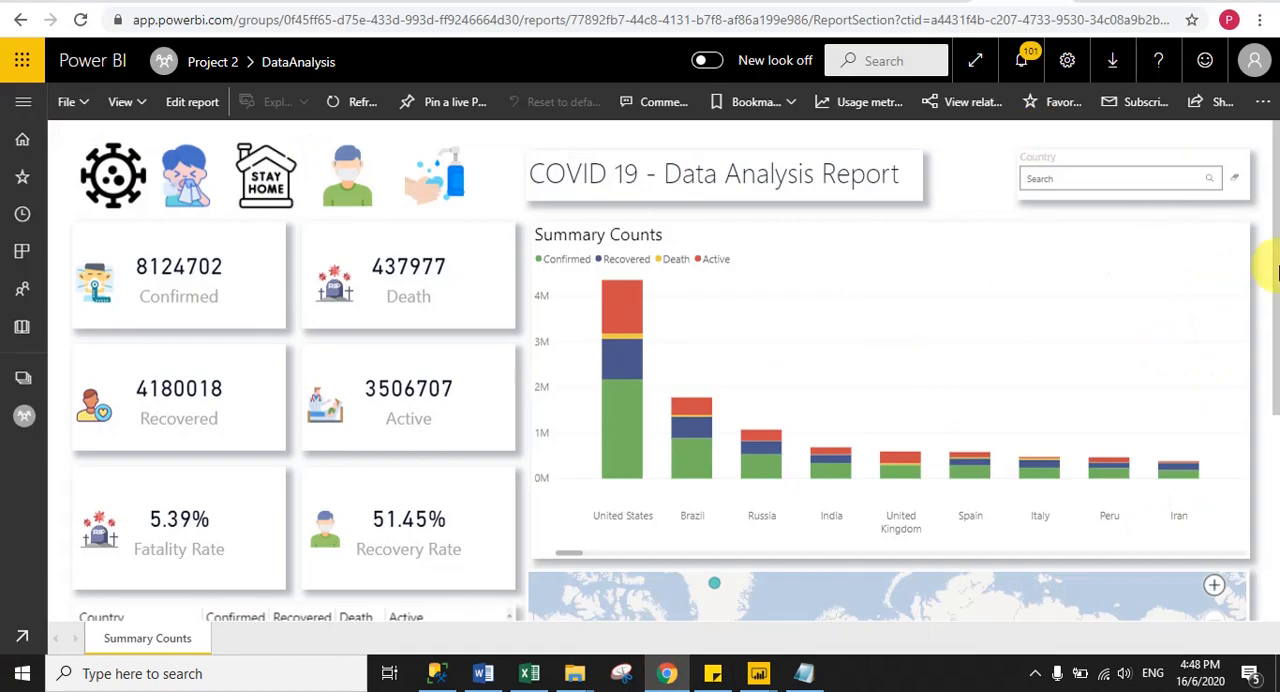
pyautogui.scroll(-3, 1277, 262)
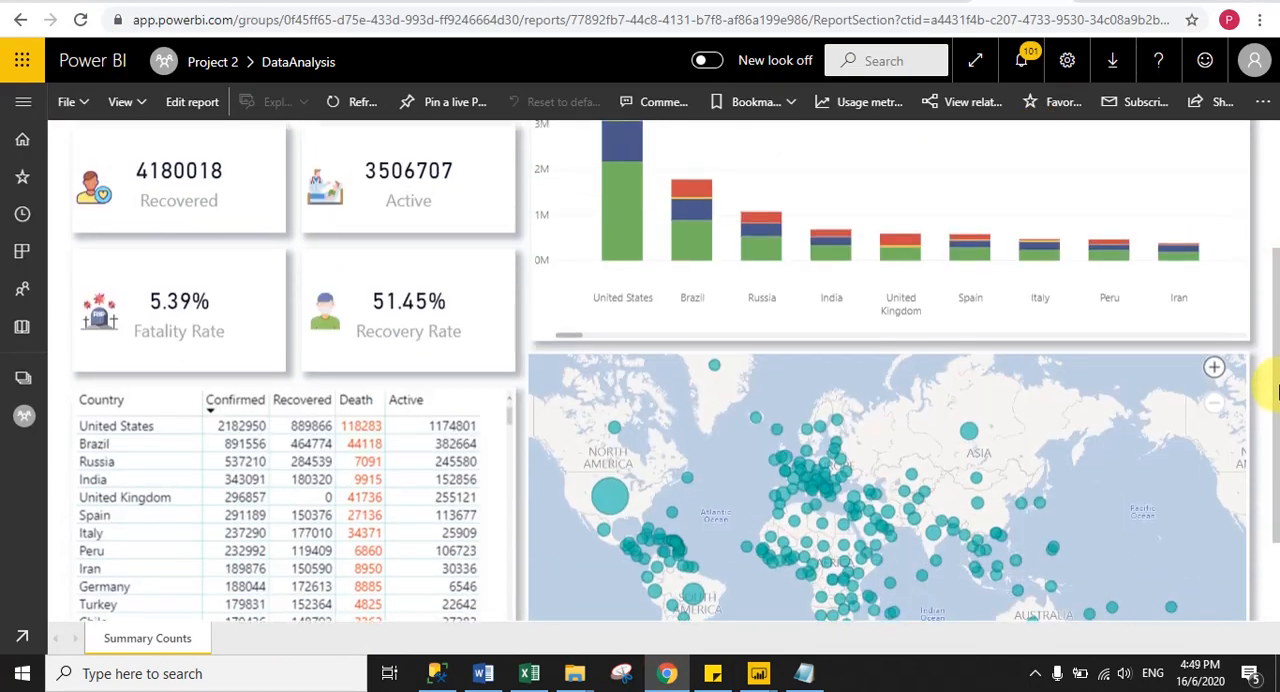
pyautogui.scroll(2, 1277, 330)
pyautogui.moveTo(1277, 330); pyautogui.dragTo(1277, 370)
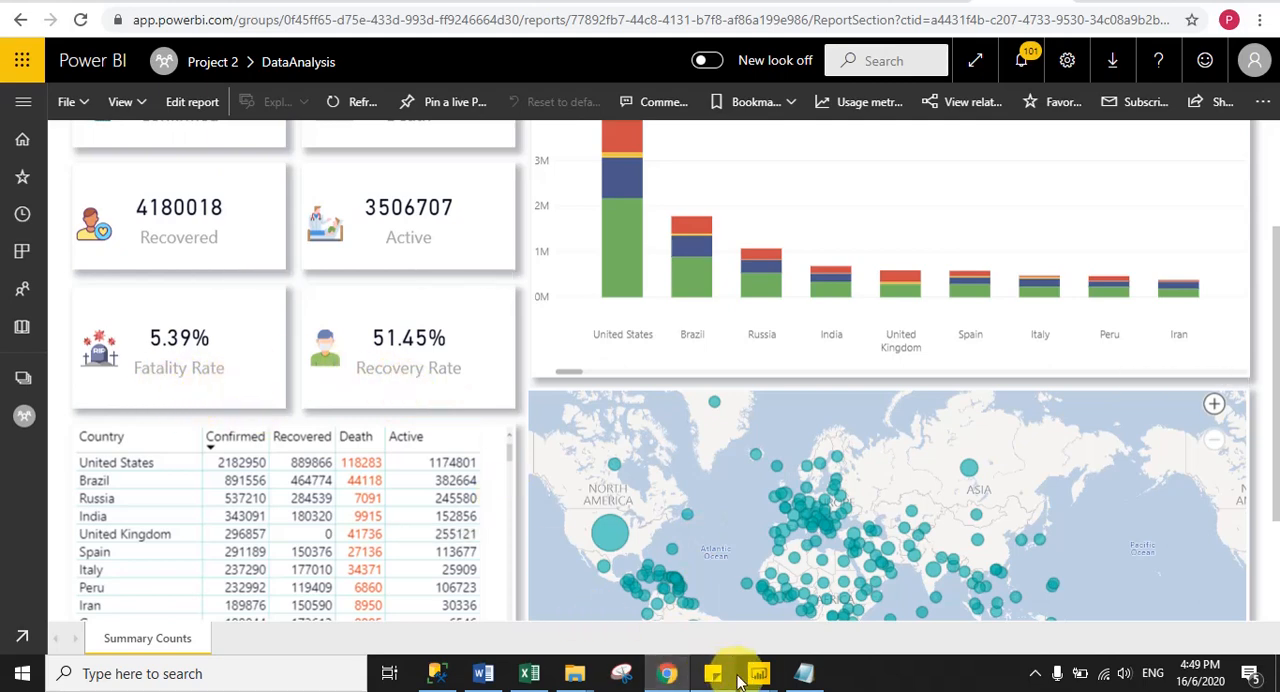
# - Switch back to Power BI Desktop and create a new measure named Fatality Rate in the countries table
pyautogui.moveTo(757, 676)
pyautogui.click(660, 628)
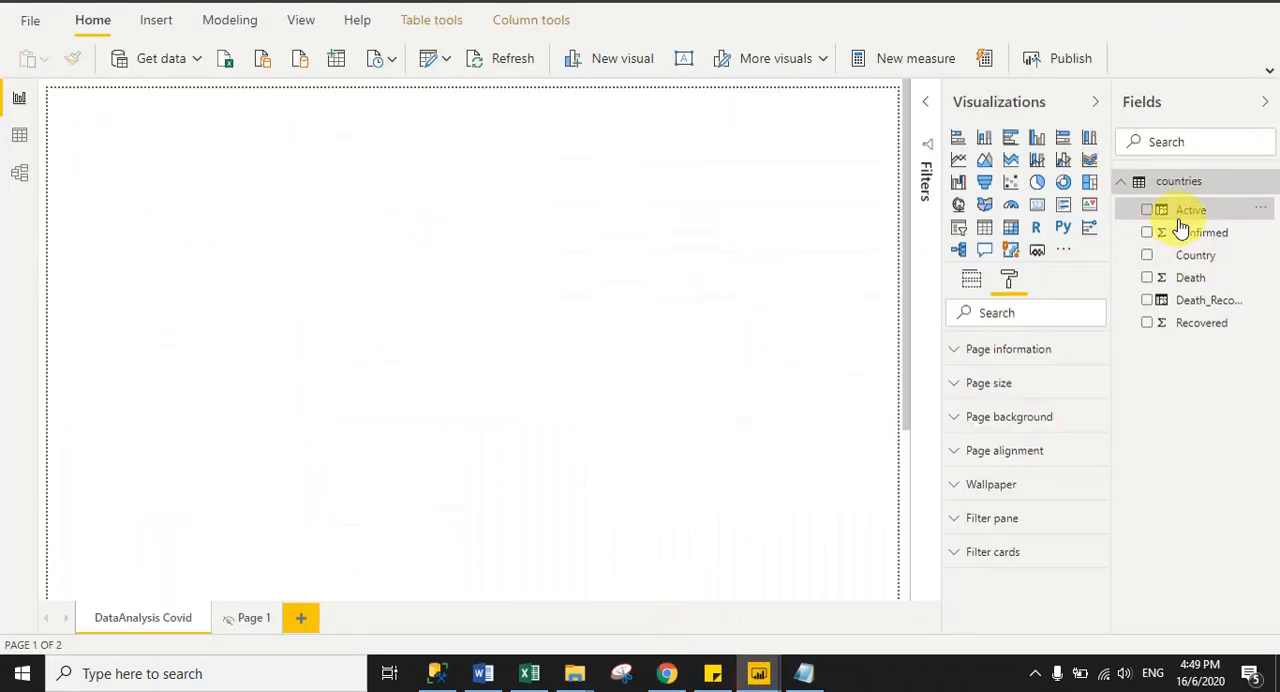
pyautogui.rightClick(1170, 184)
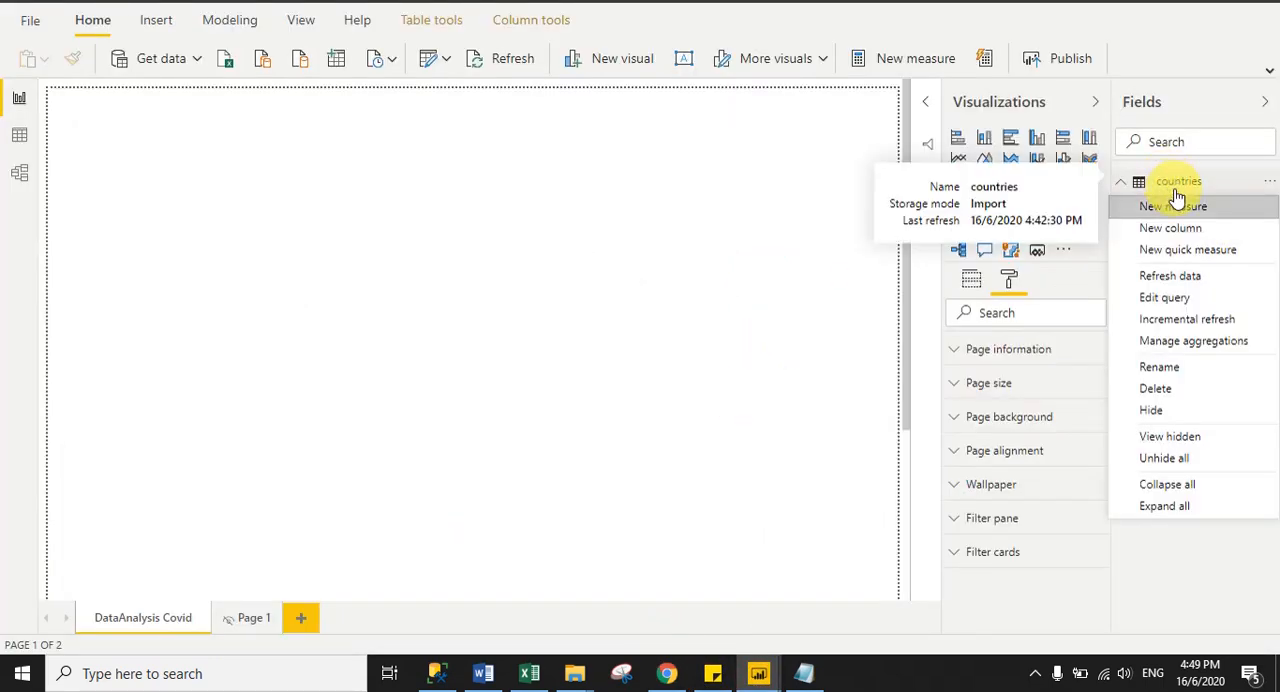
pyautogui.click(1172, 210)
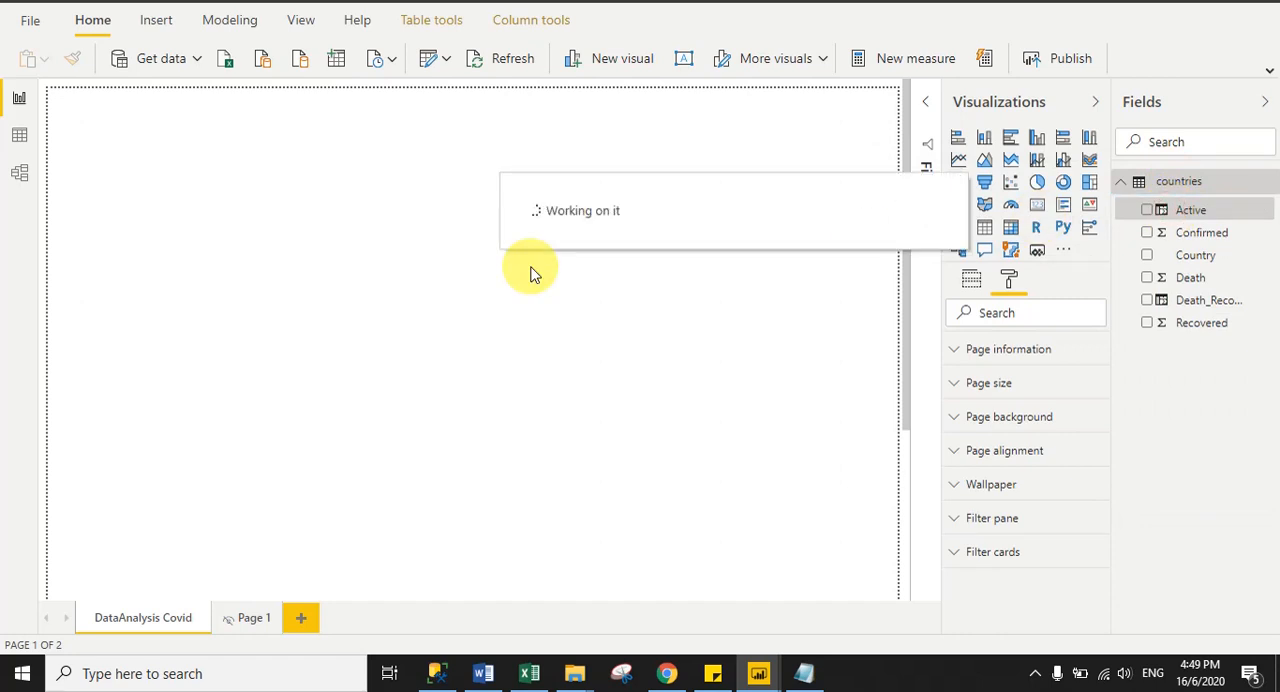
pyautogui.doubleClick(135, 96)
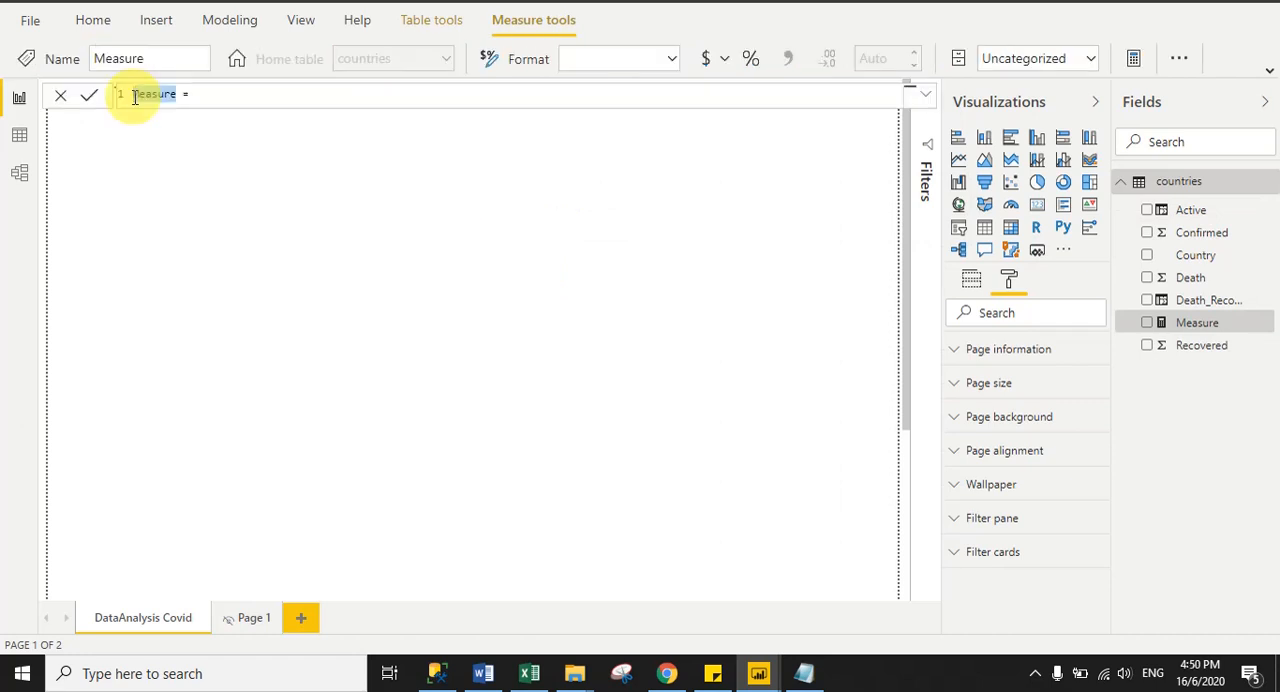
pyautogui.write('Fatality Rate = ')
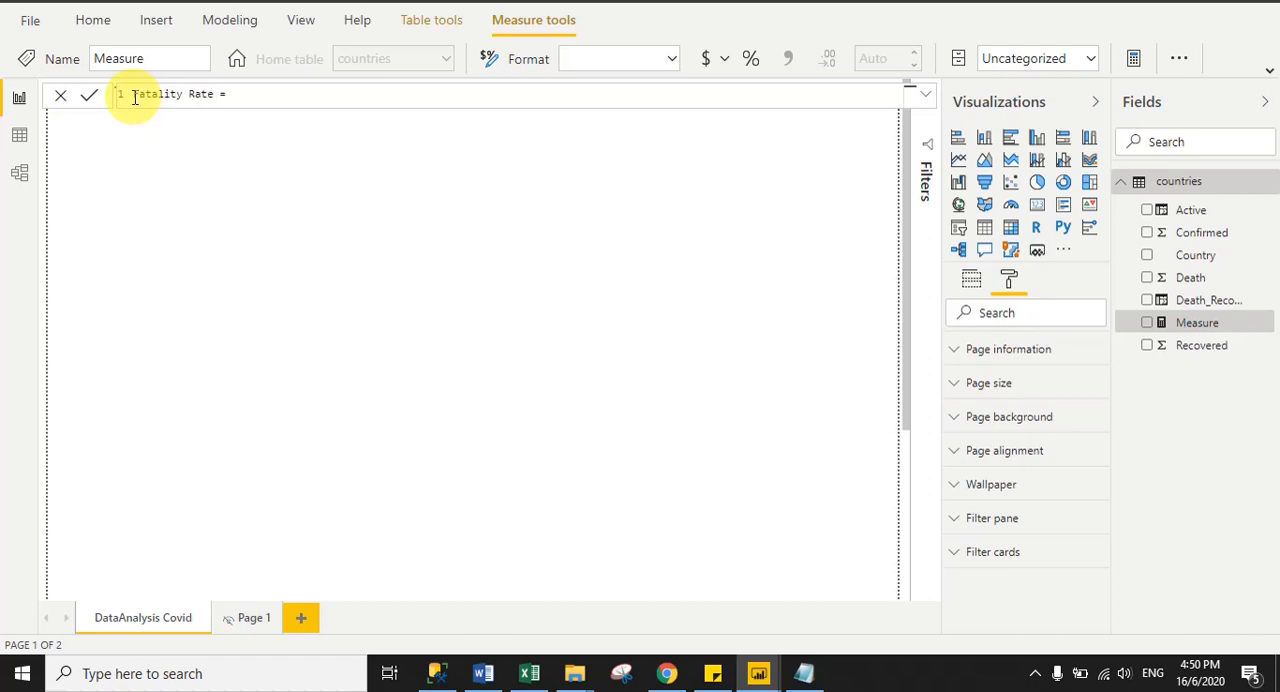
pyautogui.write('Di')
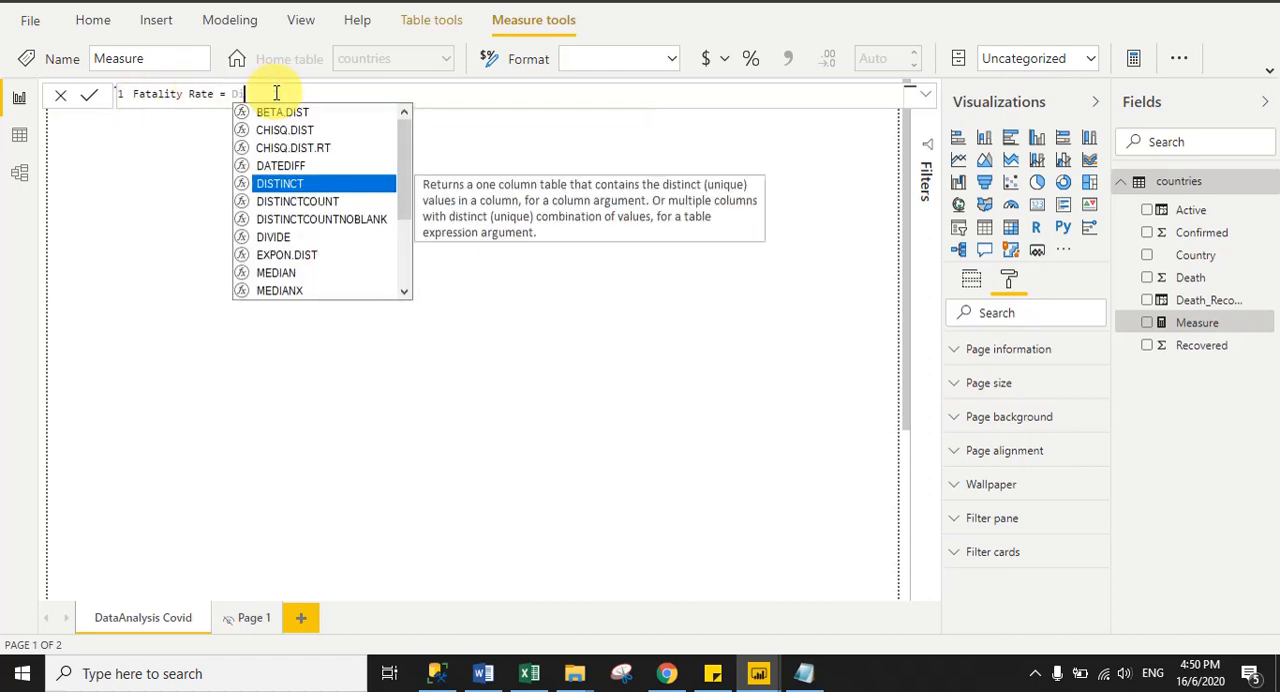
pyautogui.write('vi')
# - Start the Fatality Rate formula with DIVIDE, using Sum(countries[Death]) as the numerator
pyautogui.click(275, 113)
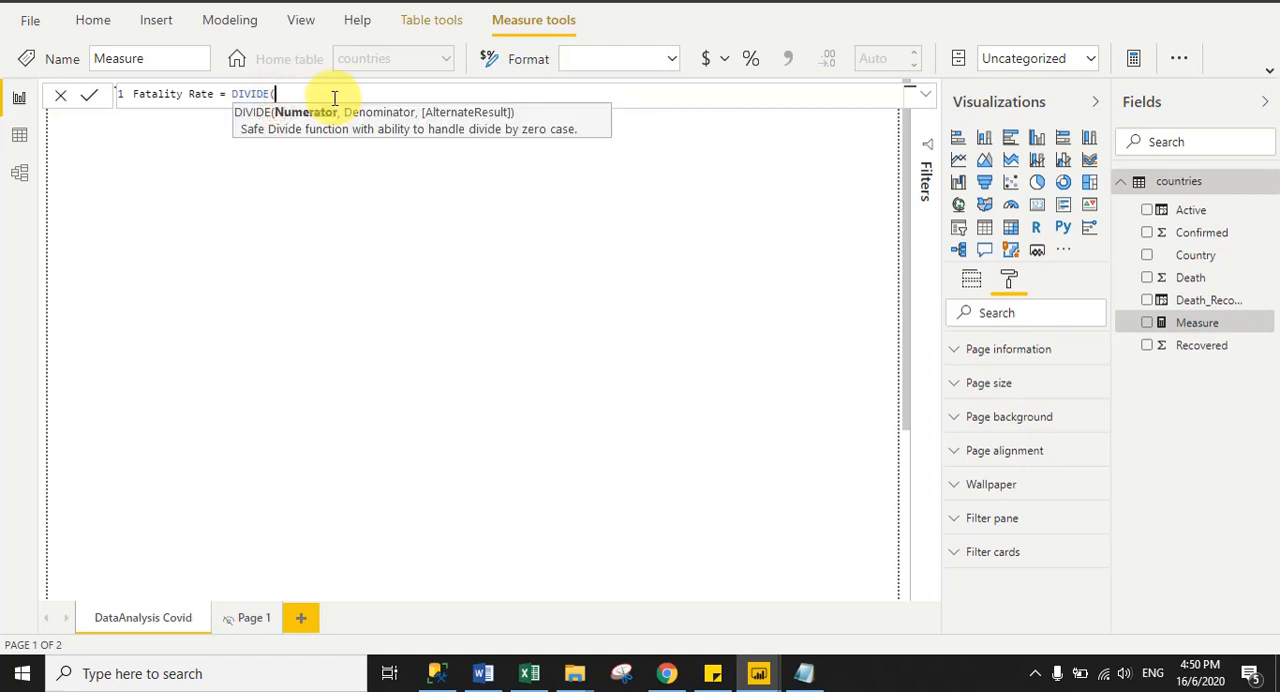
pyautogui.write('Sum(')
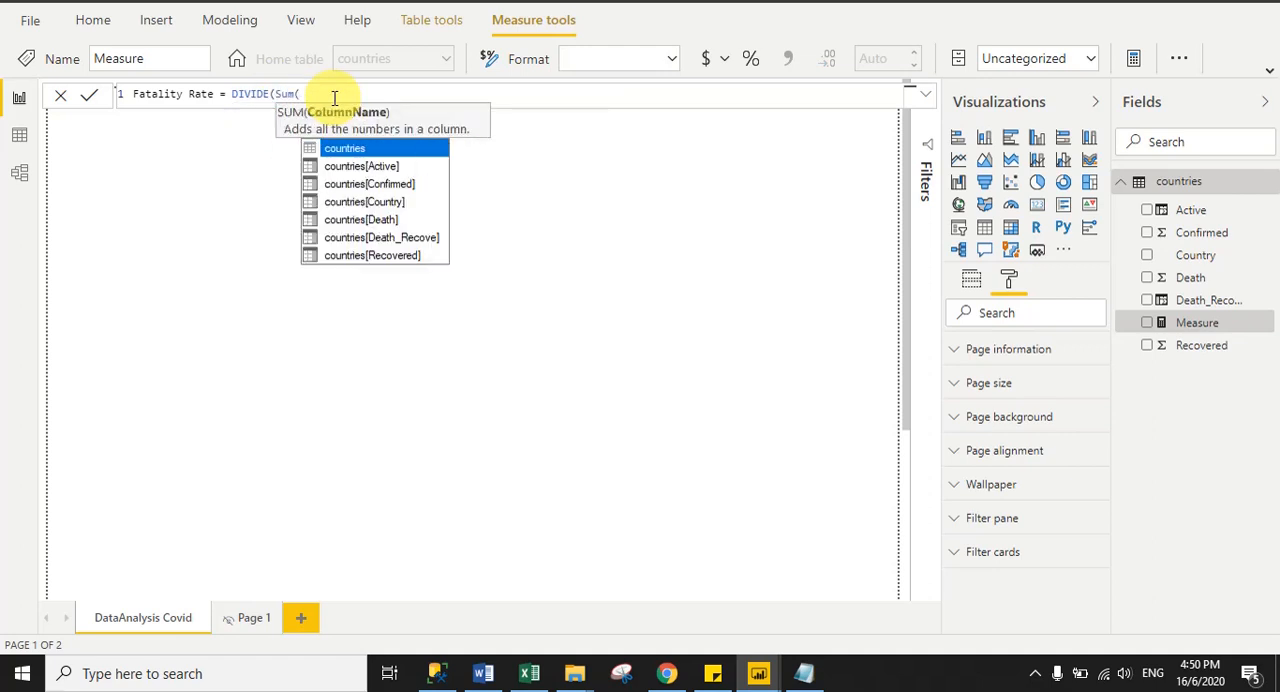
pyautogui.write('De')
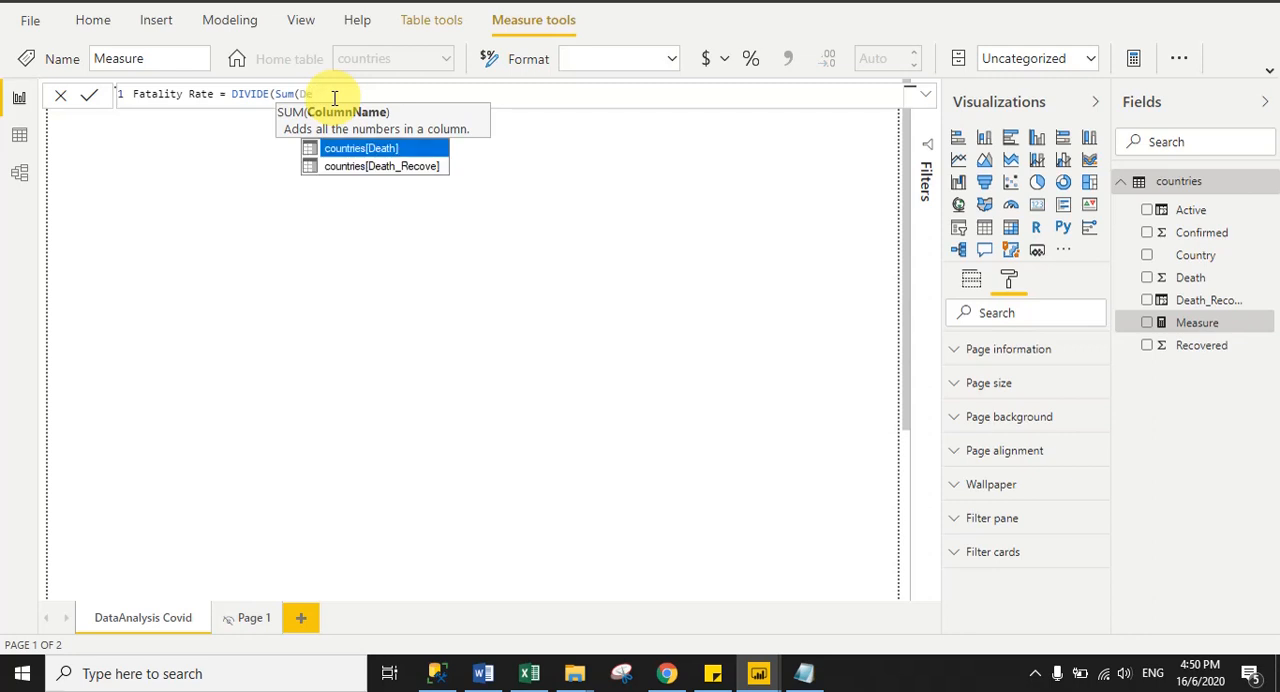
pyautogui.click(362, 148)
pyautogui.write('),')
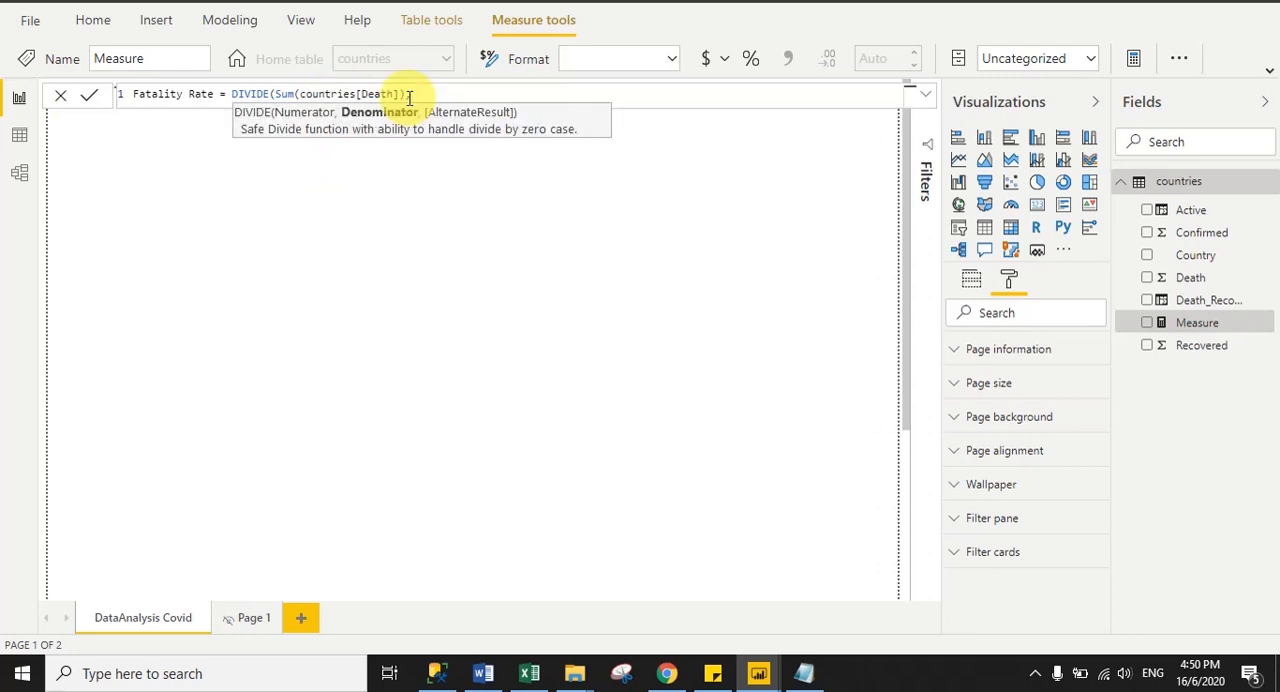
pyautogui.write(' sum')
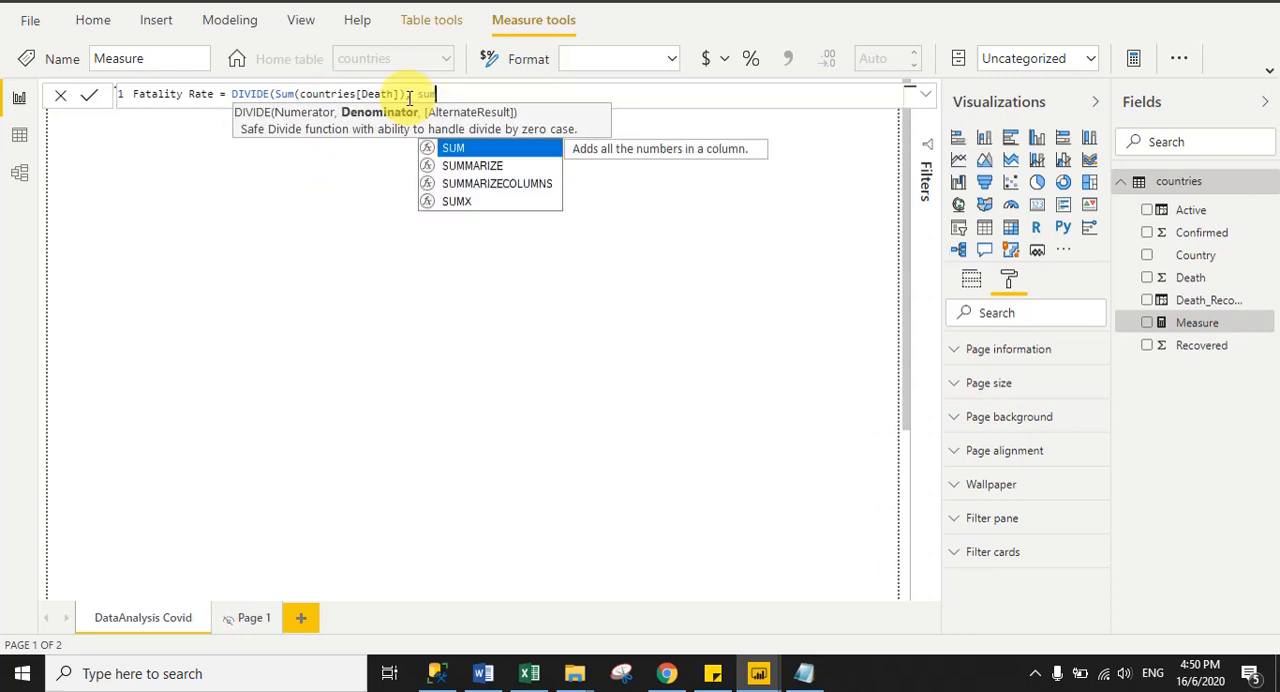
pyautogui.write('(co')
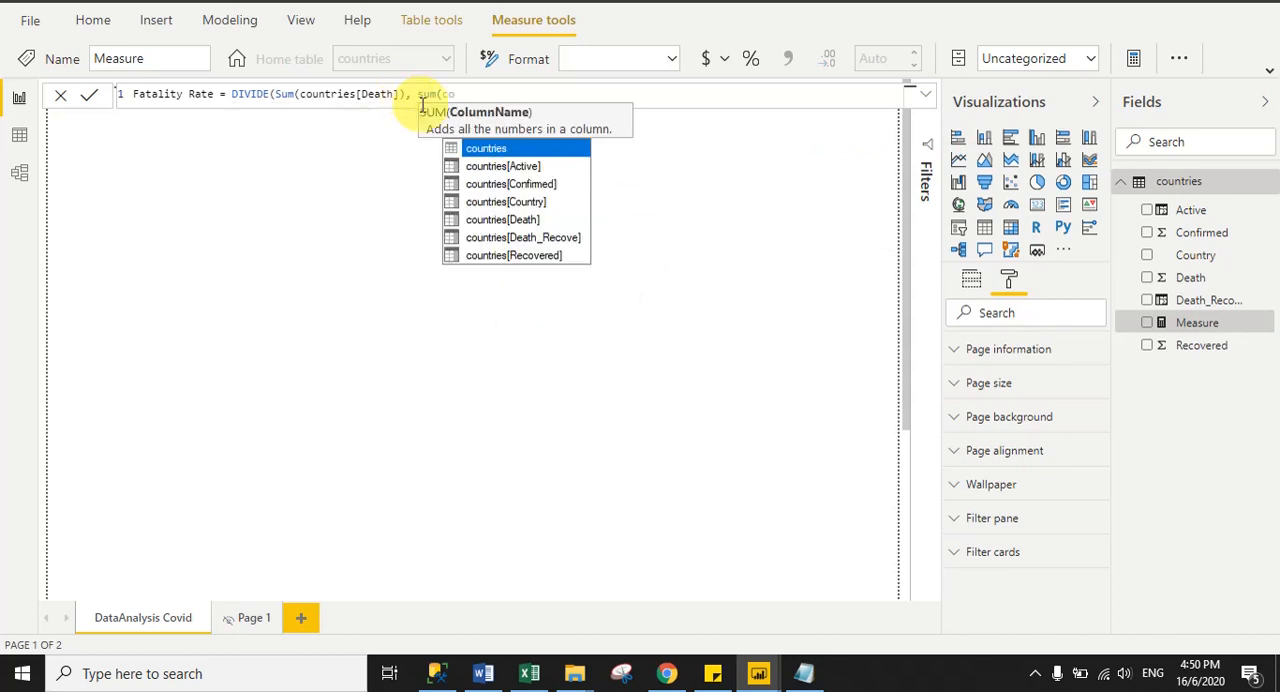
# - Add sum(countries[Confirmed]) as the denominator of the Fatality Rate formula
pyautogui.click(512, 183)
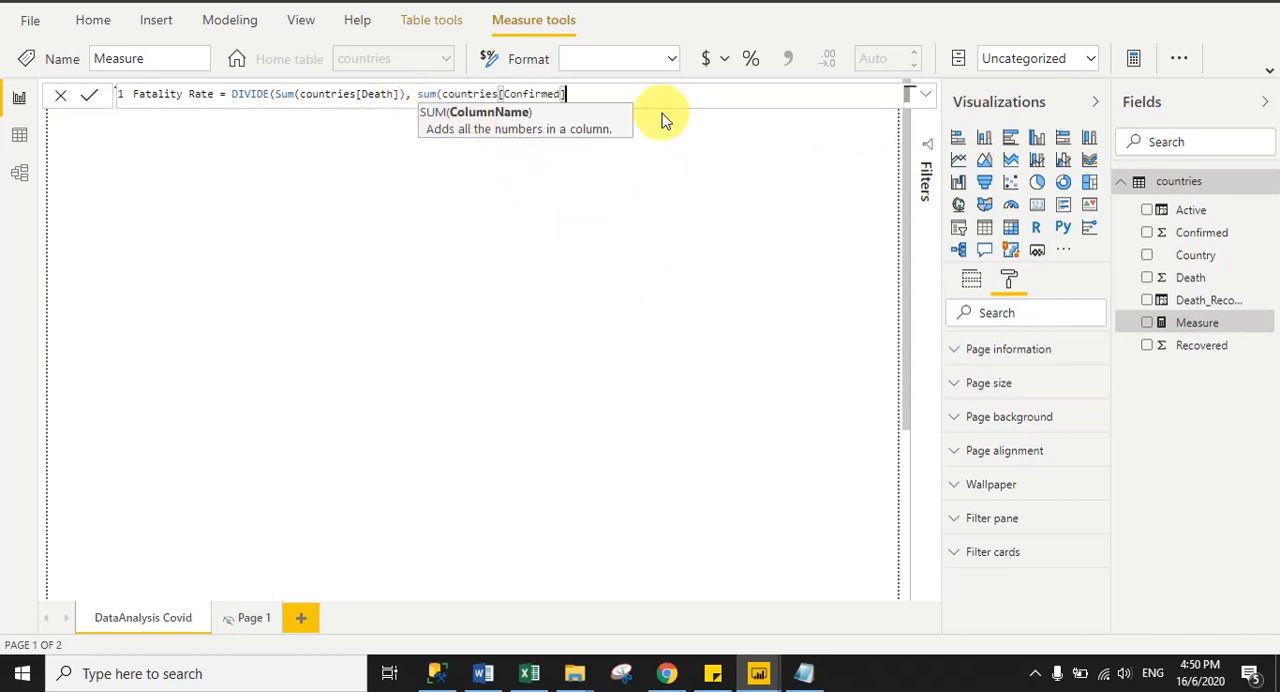
pyautogui.write(')')
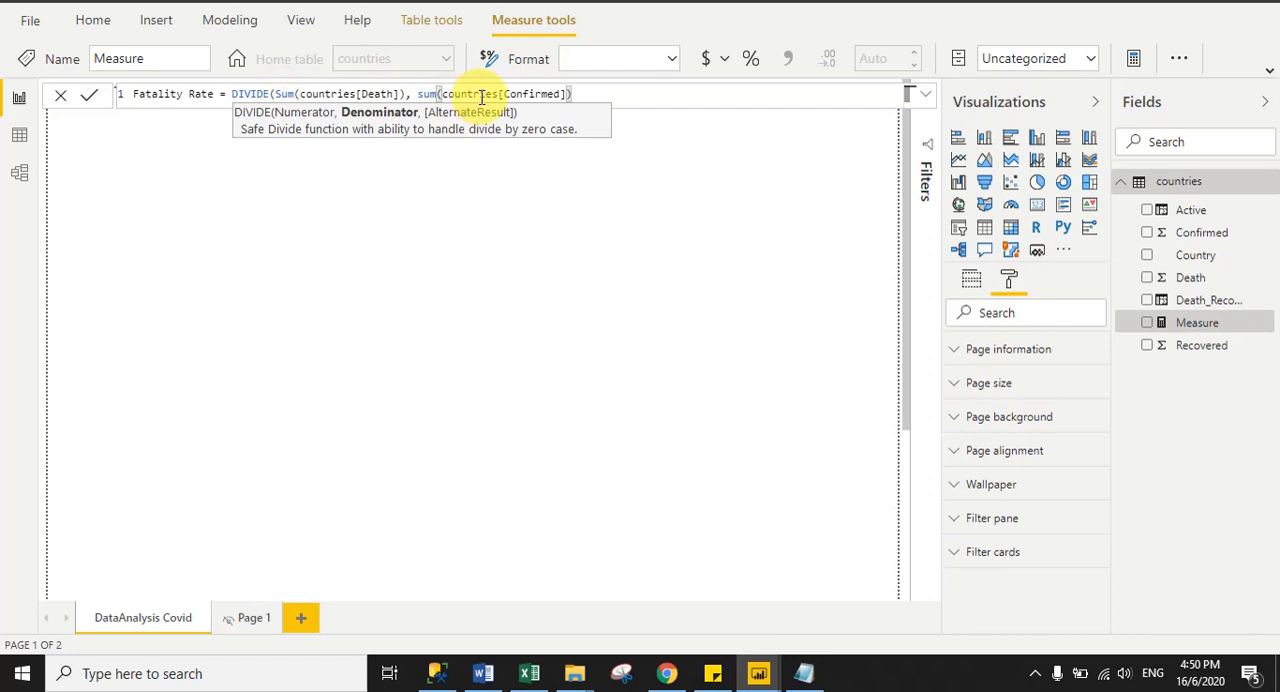
# - Close the Fatality Rate formula's final parenthesis, try the percentage format, and commit the measure
pyautogui.click(165, 96)
pyautogui.click(628, 99)
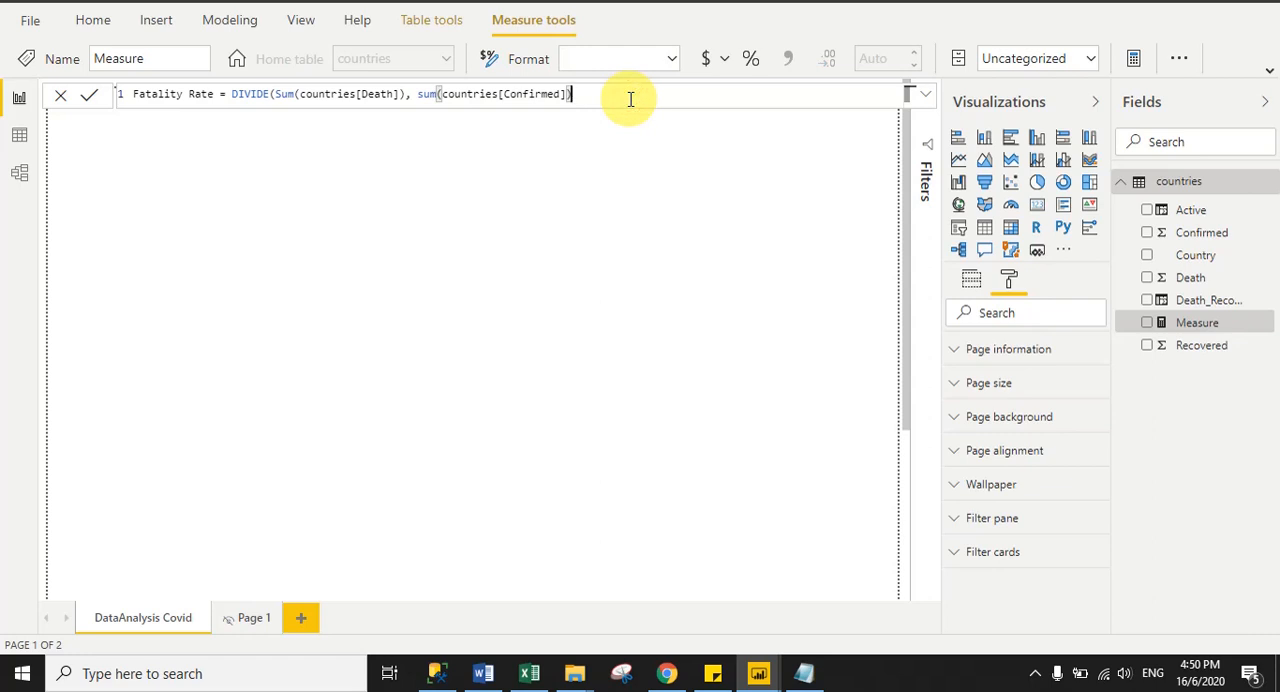
pyautogui.click(751, 60)
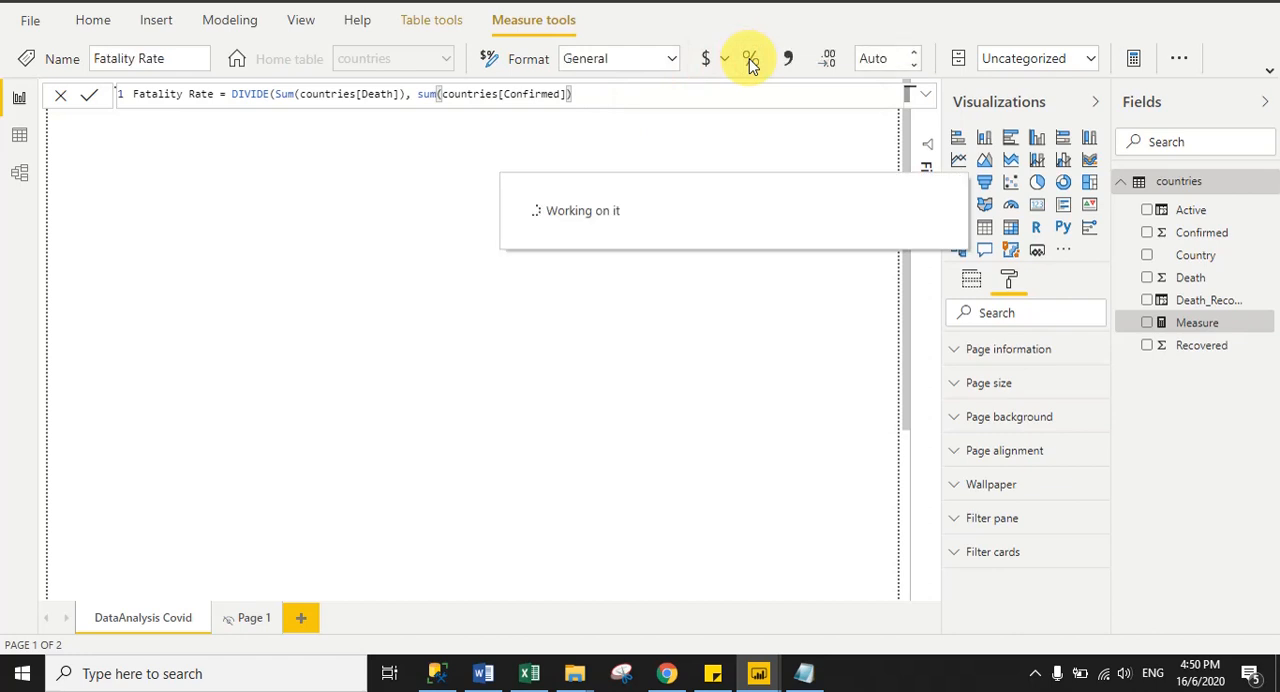
pyautogui.click(89, 96)
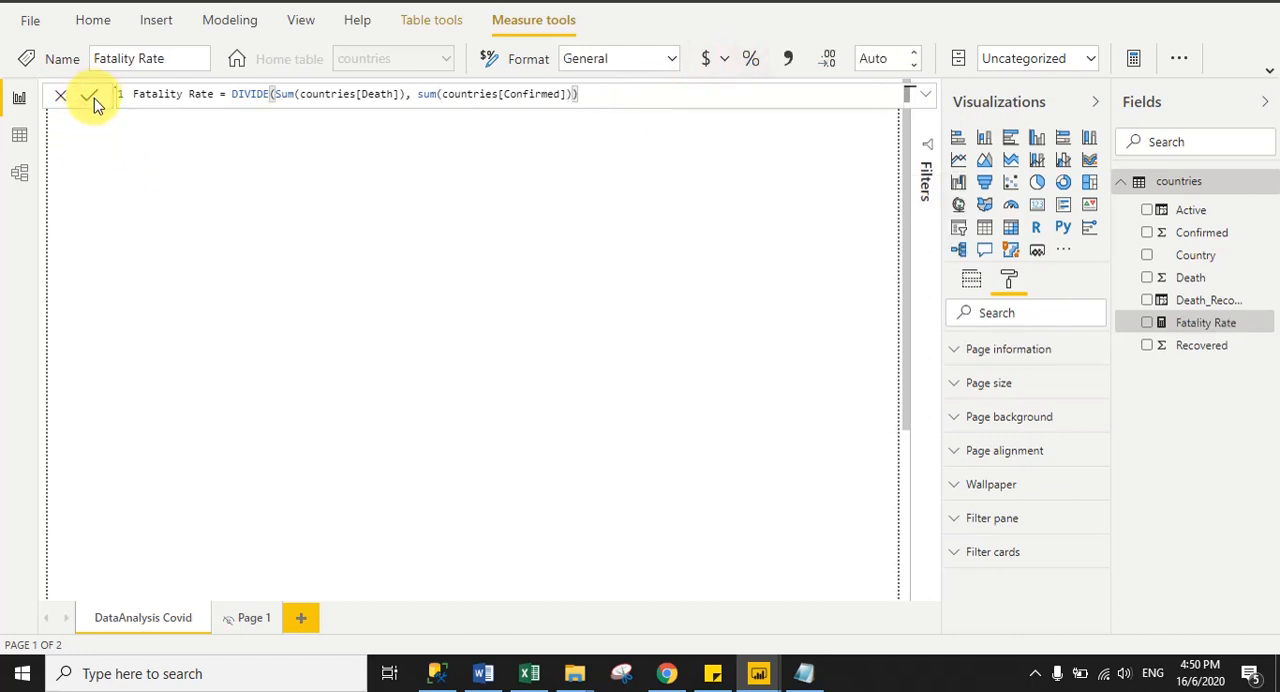
pyautogui.click(168, 94)
pyautogui.click(90, 97)
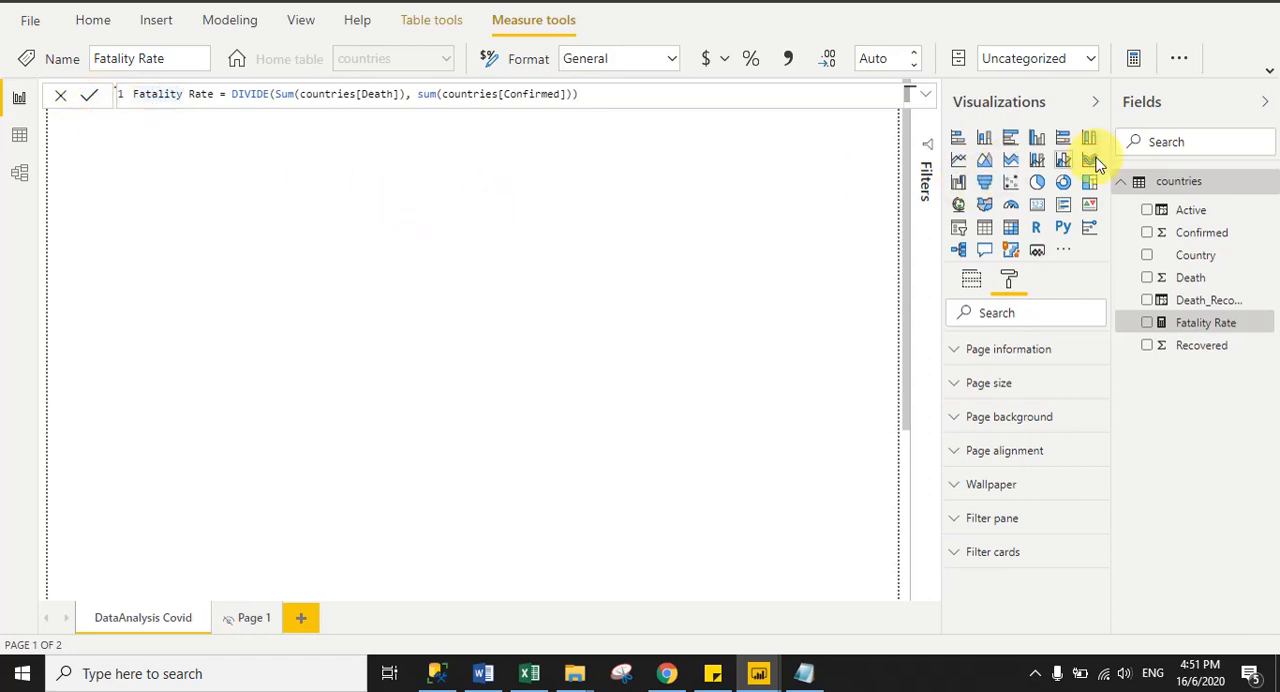
# - Create another new measure in the countries table and name it Recovery Rate
pyautogui.rightClick(1172, 186)
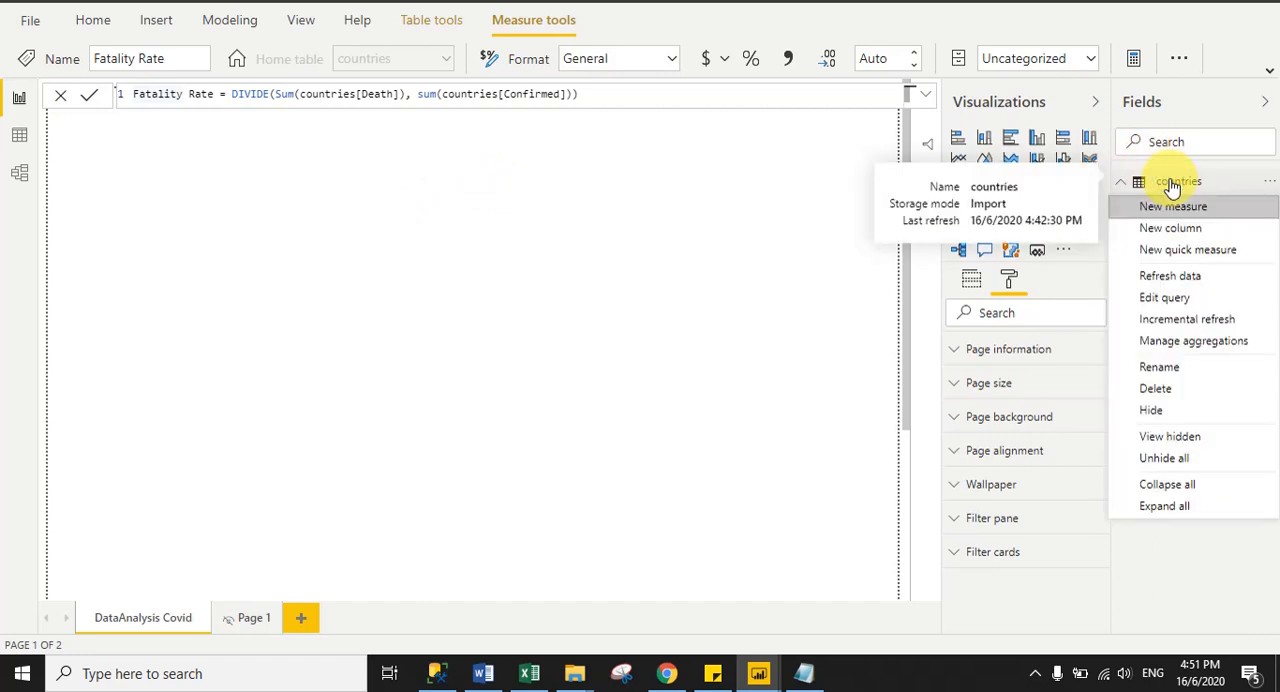
pyautogui.click(1176, 208)
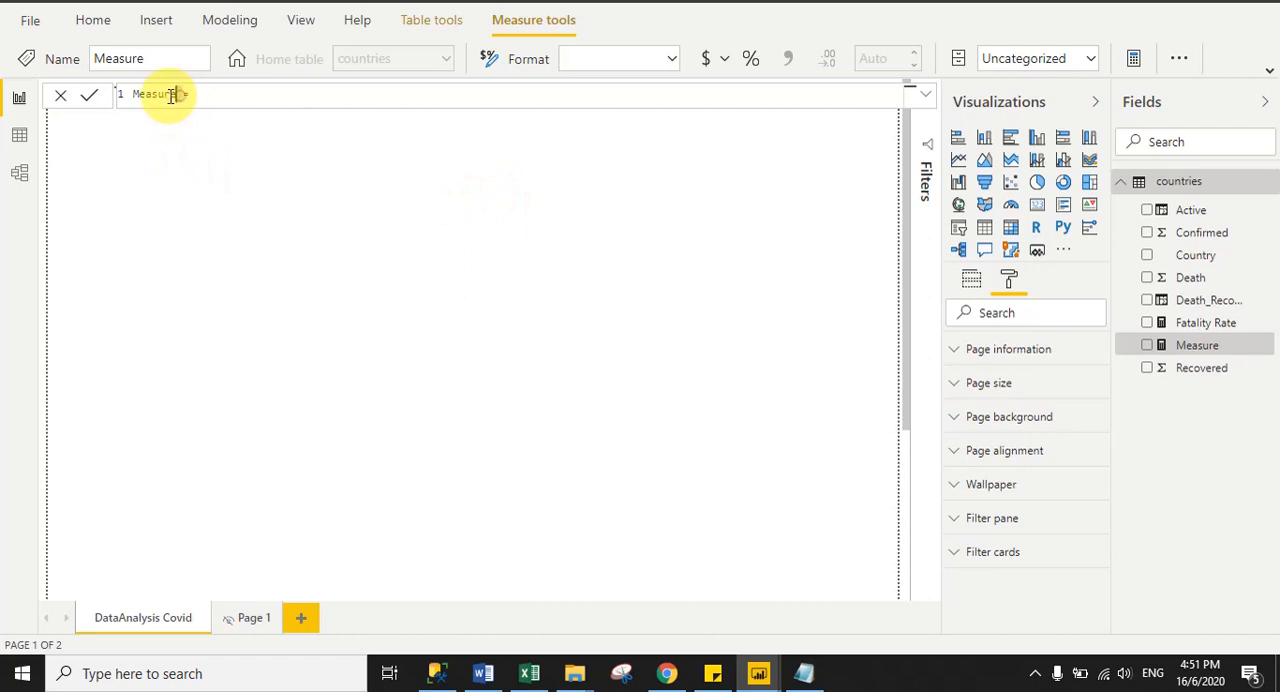
pyautogui.moveTo(180, 95); pyautogui.dragTo(134, 96)
pyautogui.write('Rate= ')
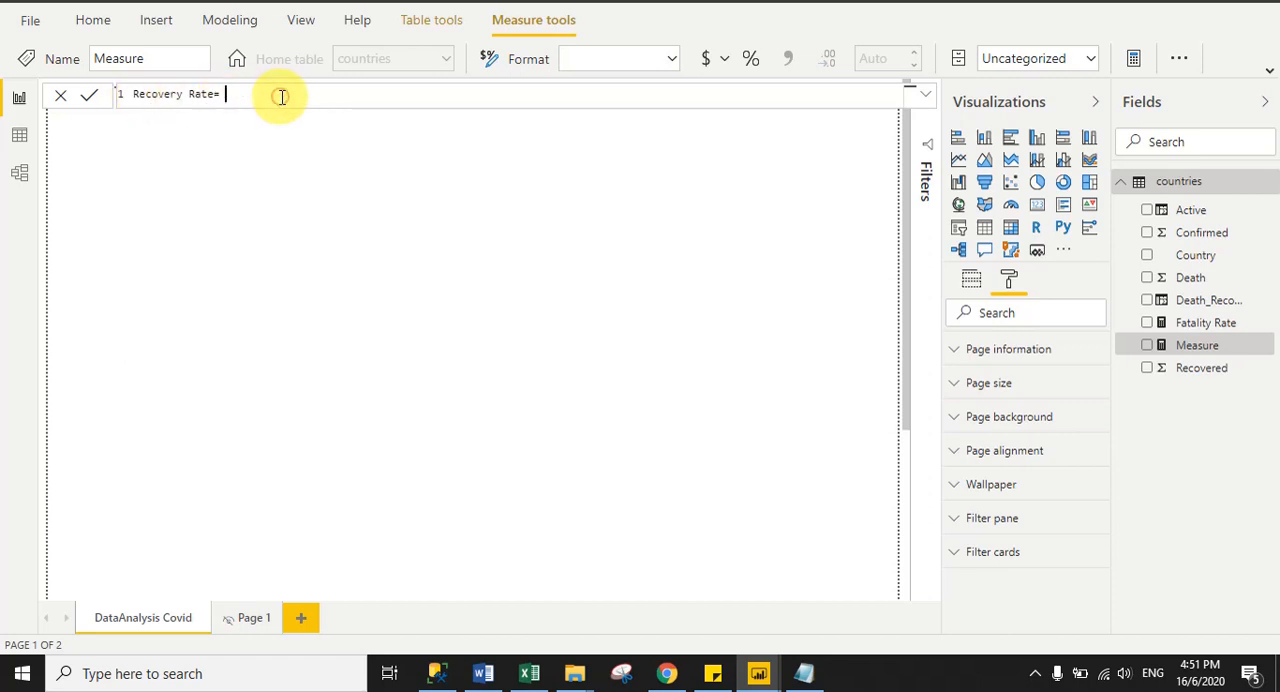
pyautogui.write('Divi')
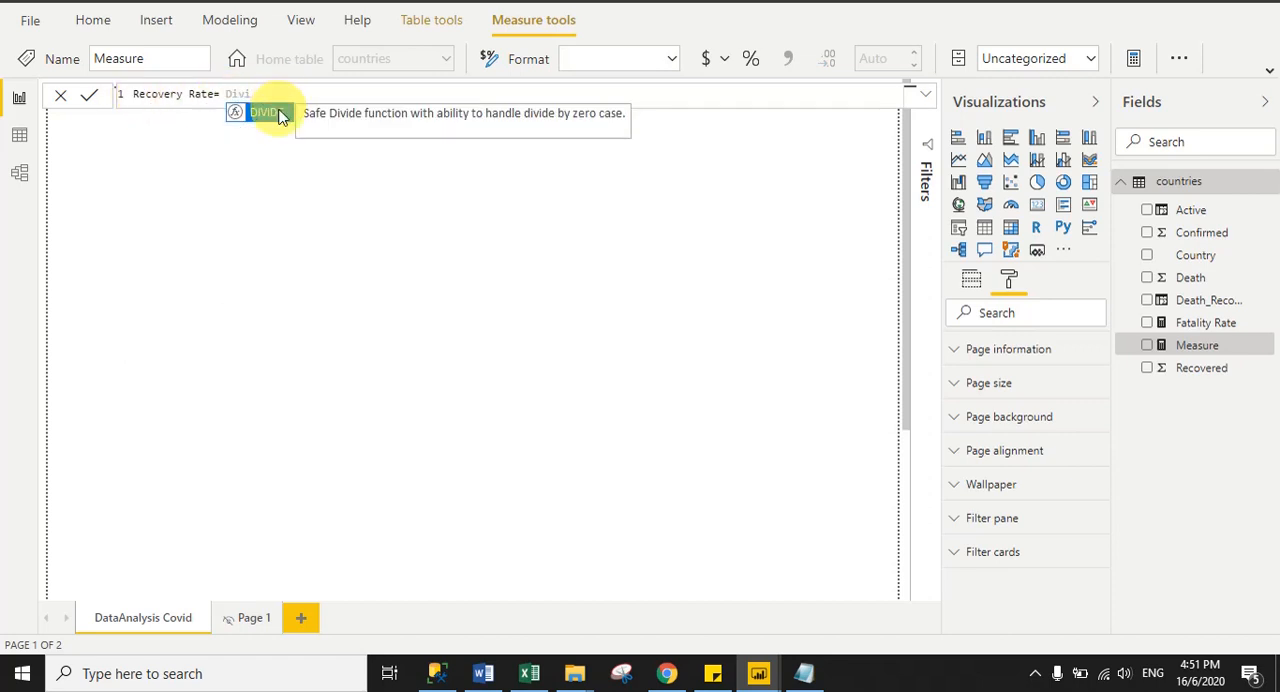
# - Start the Recovery Rate formula with DIVIDE, using Sum(countries[Recovered]) as the numerator
pyautogui.click(276, 110)
pyautogui.write('Sum')
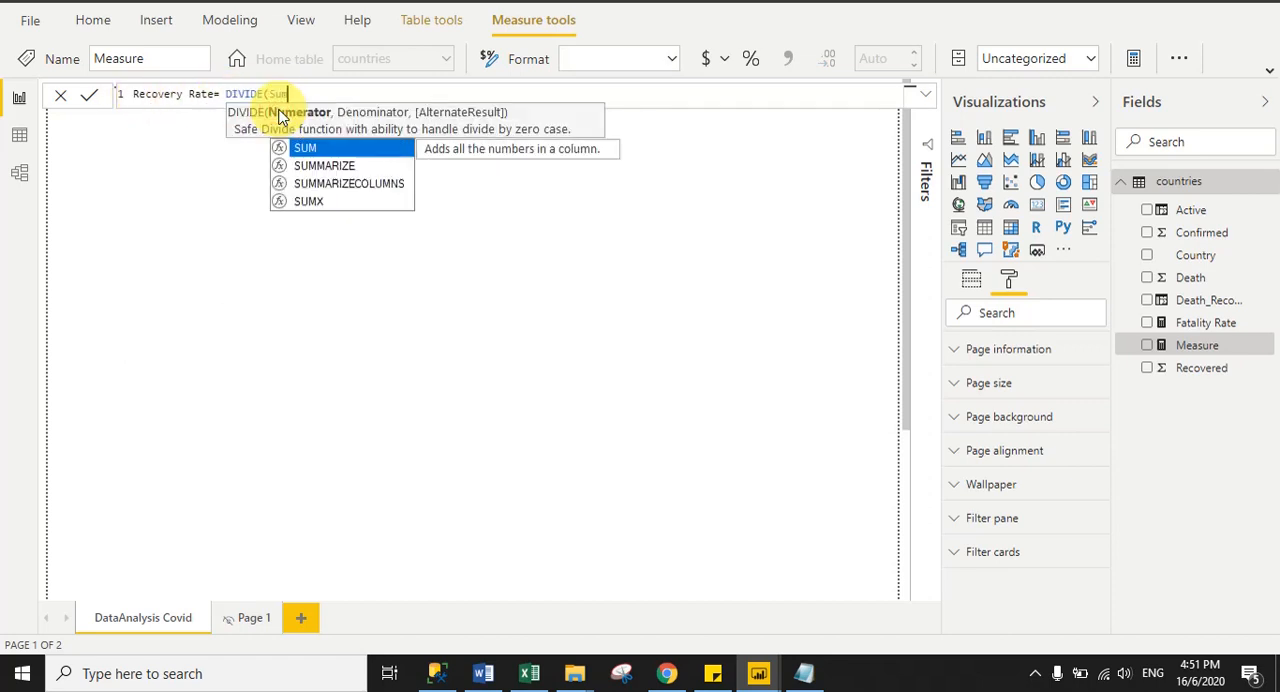
pyautogui.write('(re')
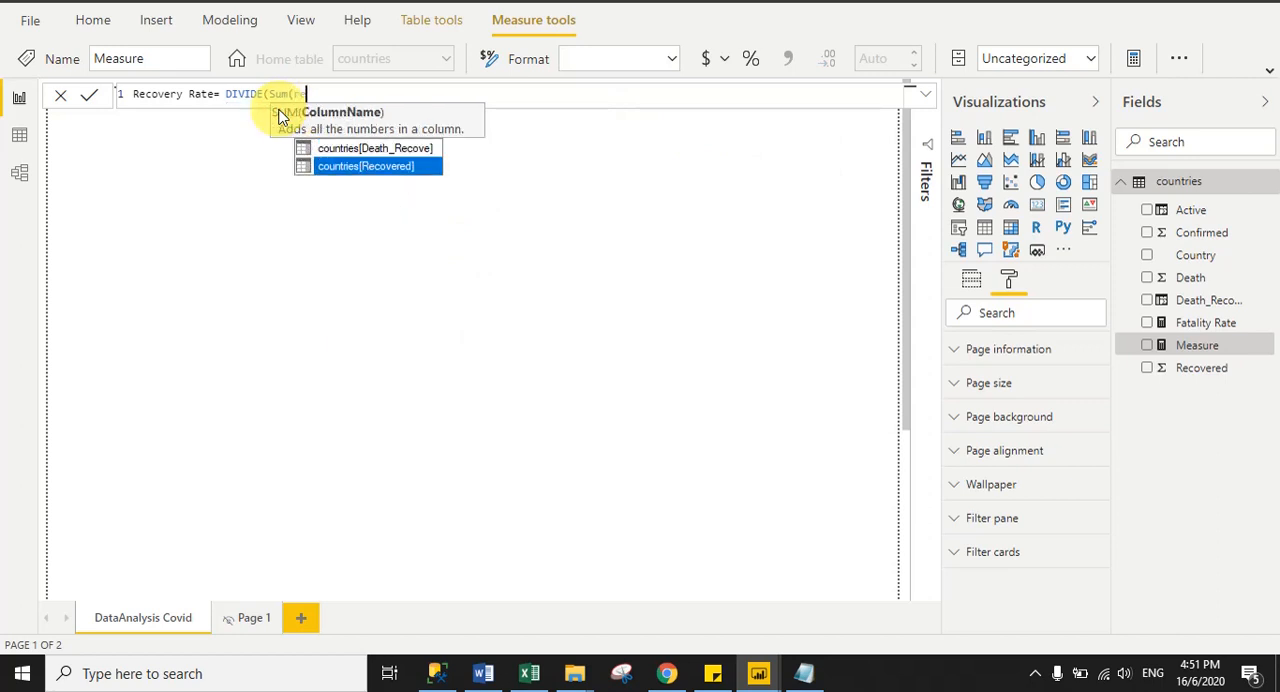
pyautogui.click(376, 165)
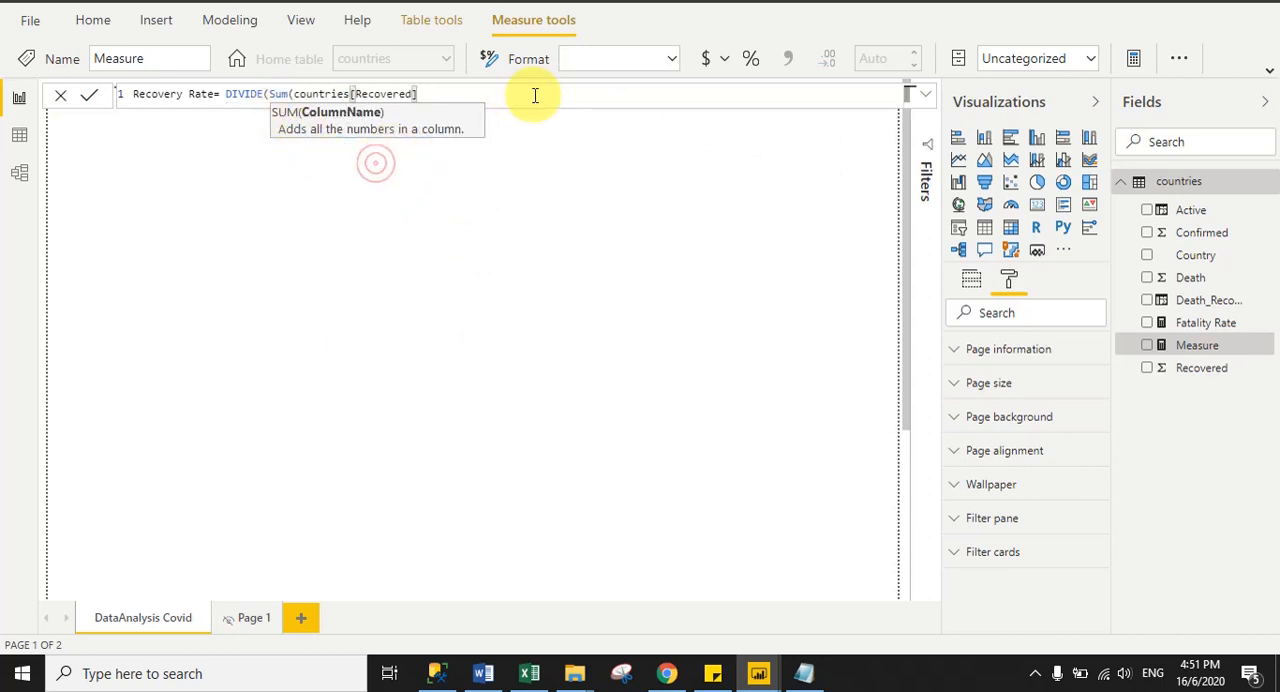
pyautogui.write('), ')
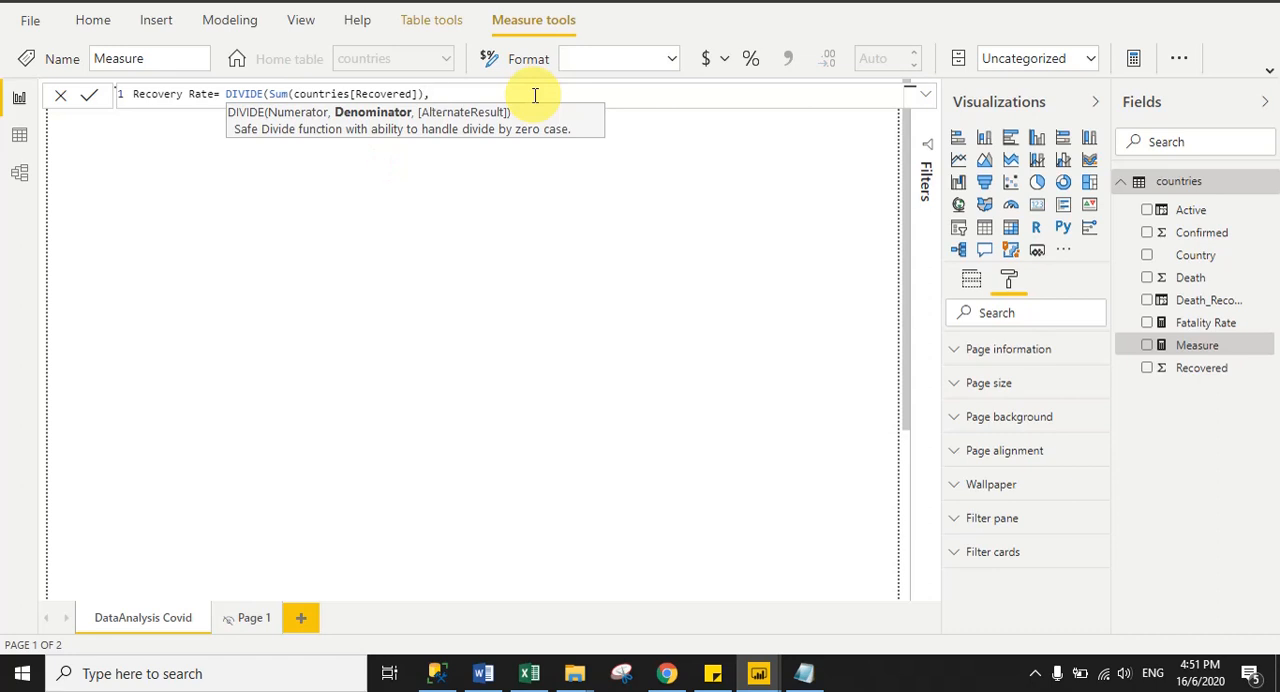
pyautogui.write('Sum(co')
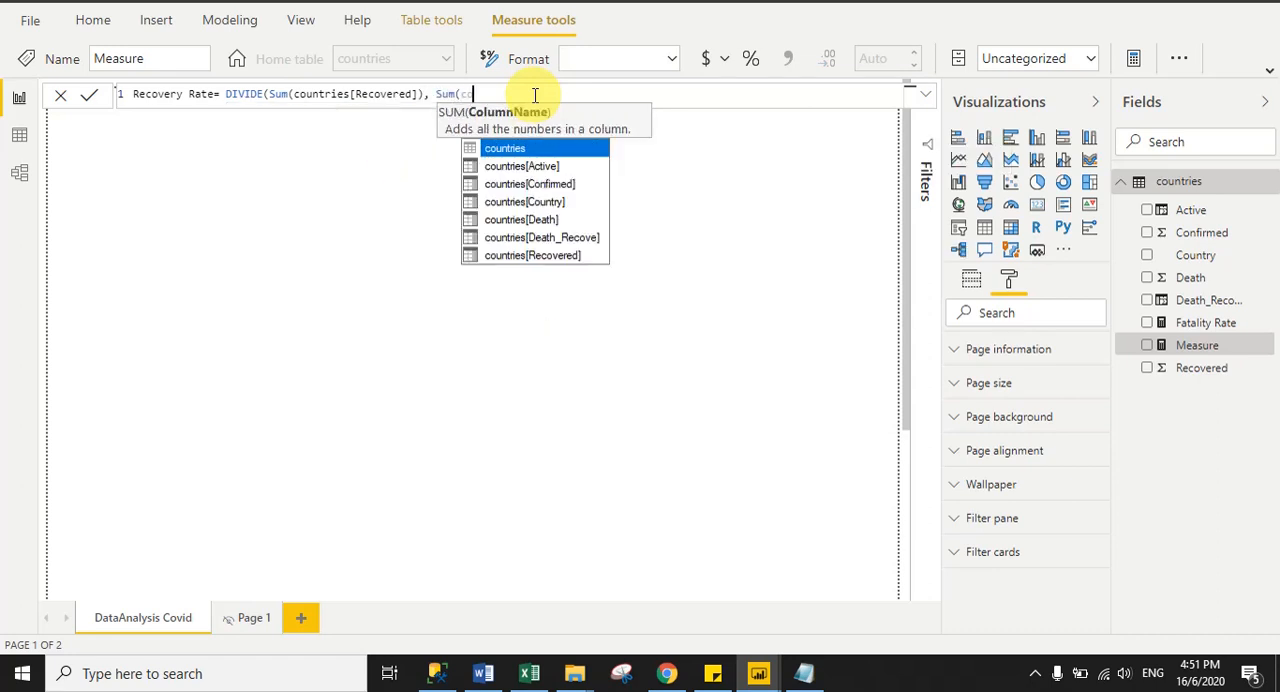
# - Complete the Recovery Rate formula with Sum(countries[Confirmed]) as the denominator, try the percentage format, and commit the measure
pyautogui.click(548, 186)
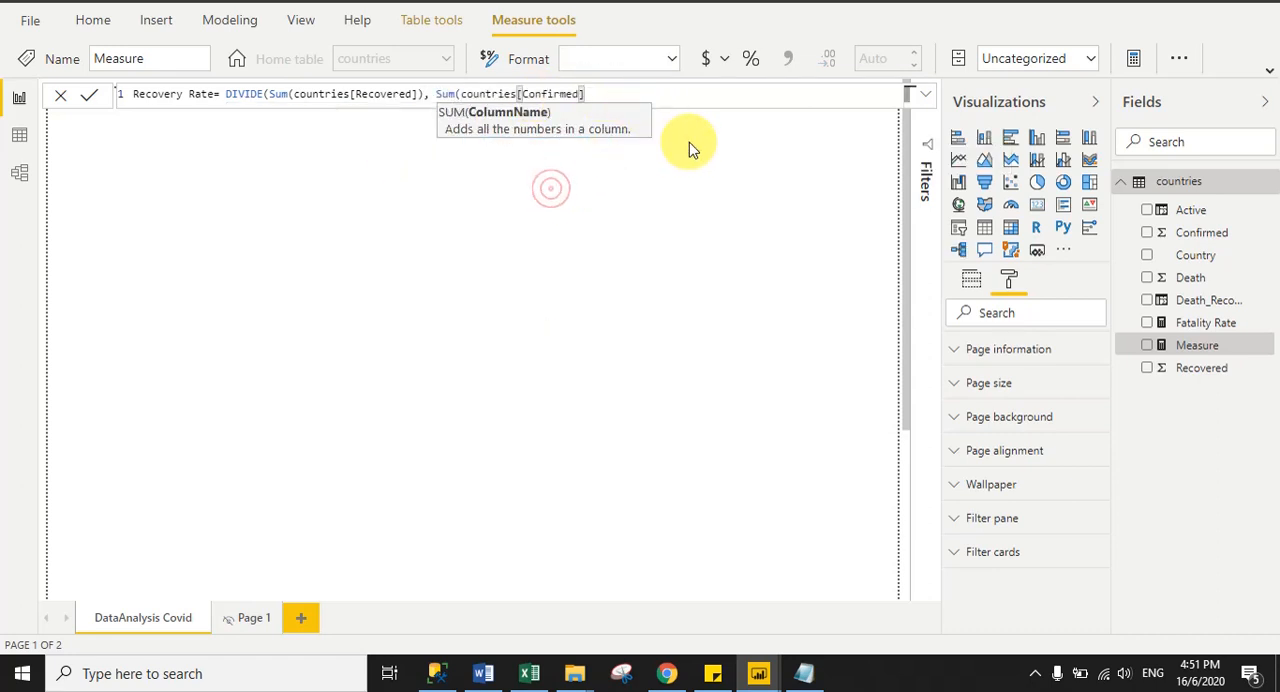
pyautogui.write(')')
pyautogui.click(662, 101)
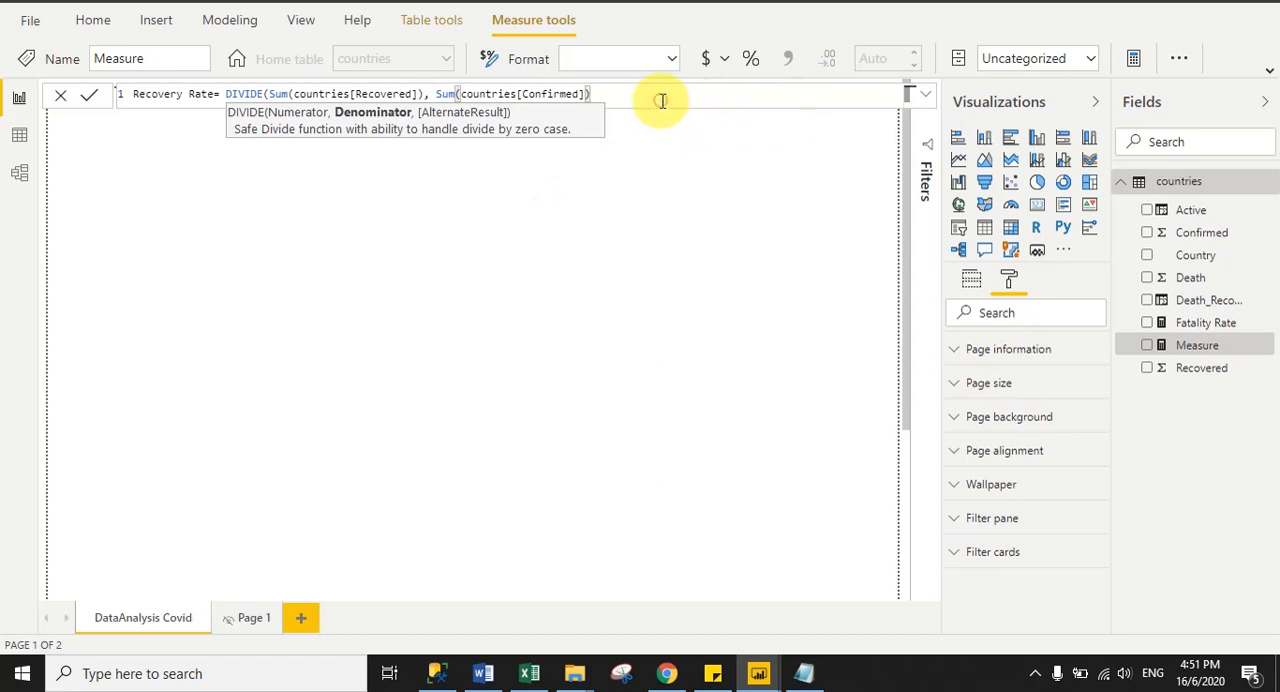
pyautogui.click(752, 64)
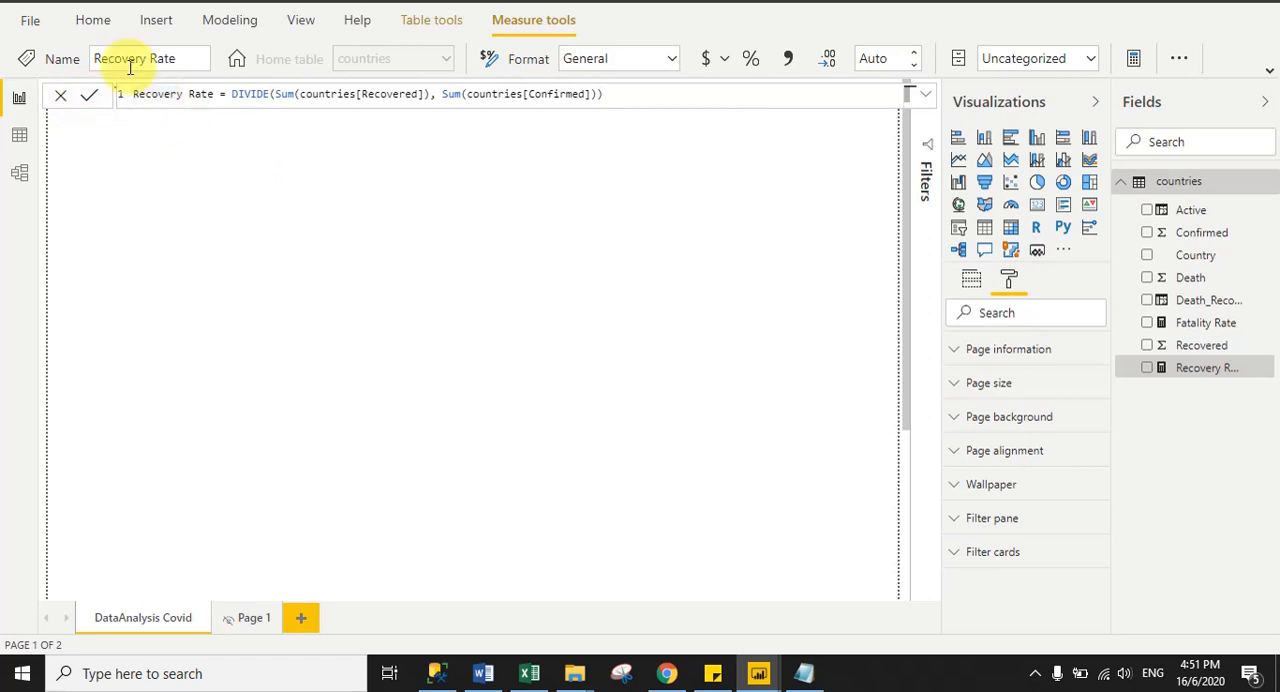
pyautogui.click(93, 20)
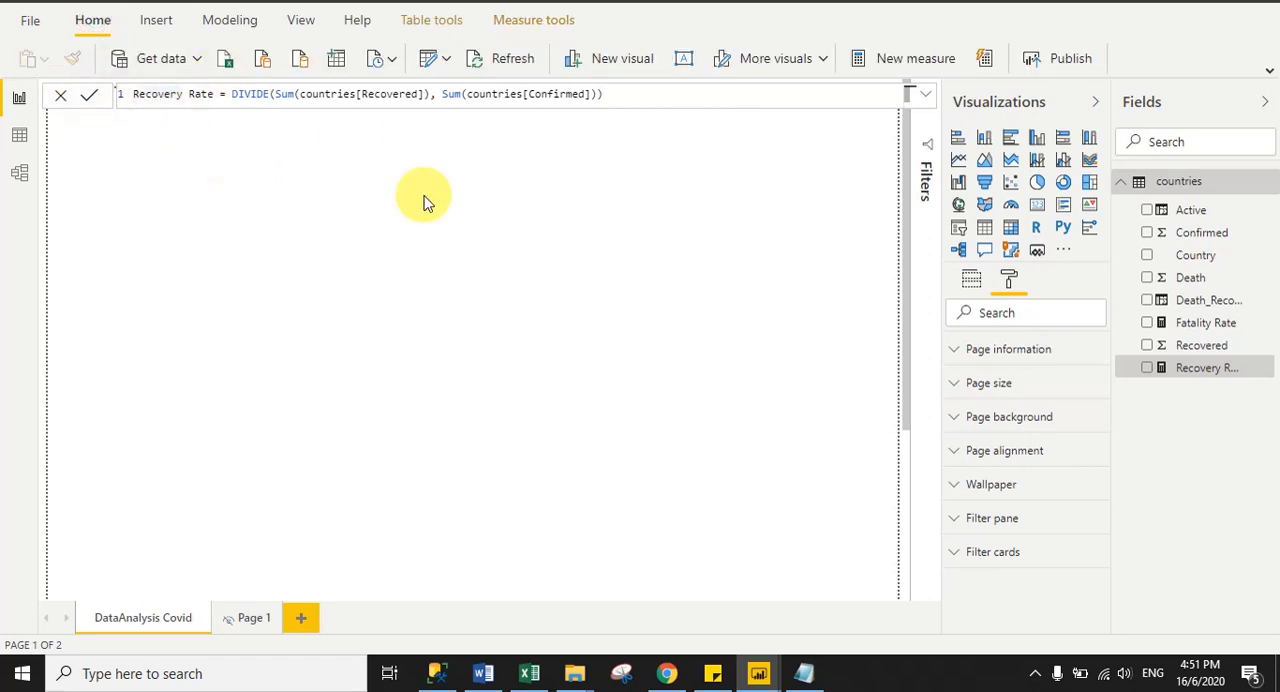
# - Close the Recovery Rate formula editor and clear the measure's selection
pyautogui.click(201, 94)
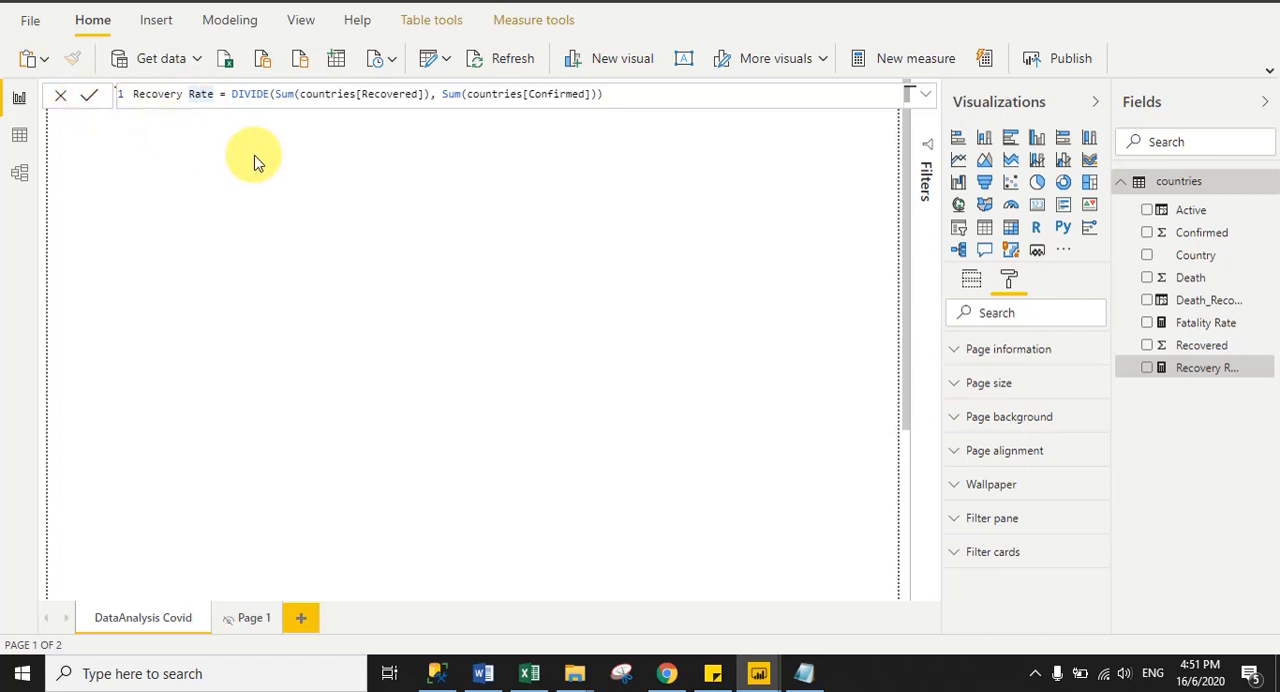
pyautogui.click(60, 95)
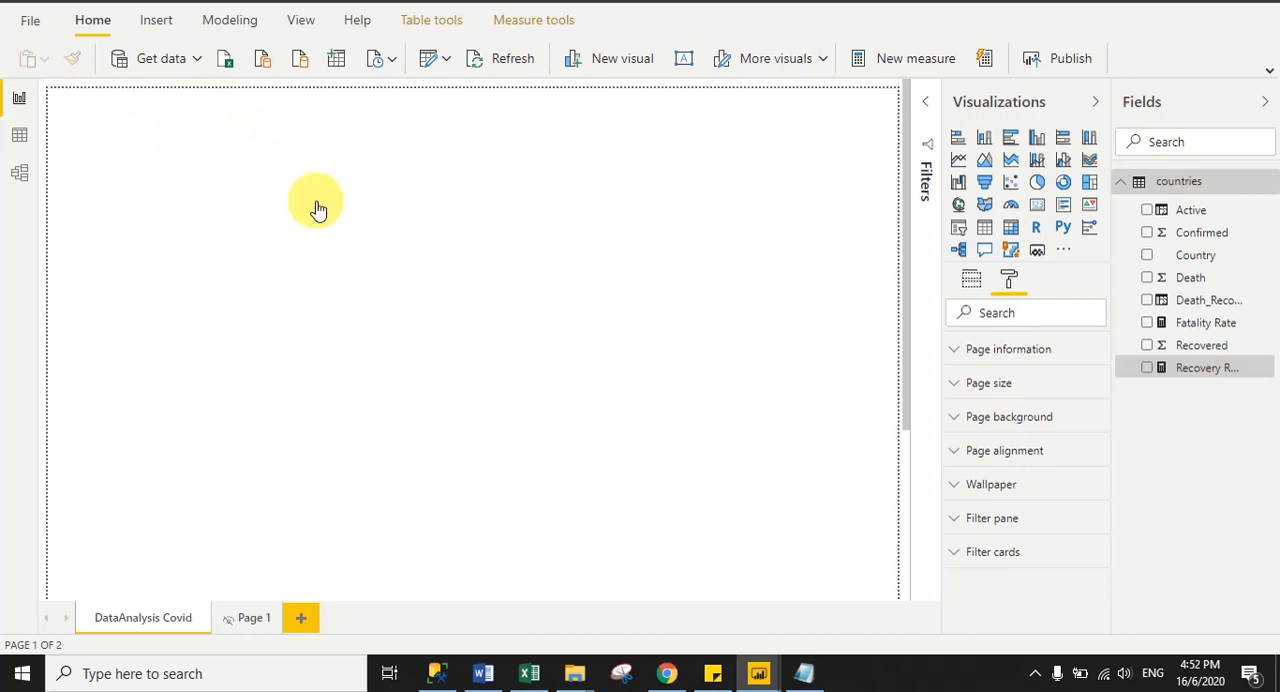
pyautogui.click(640, 410)
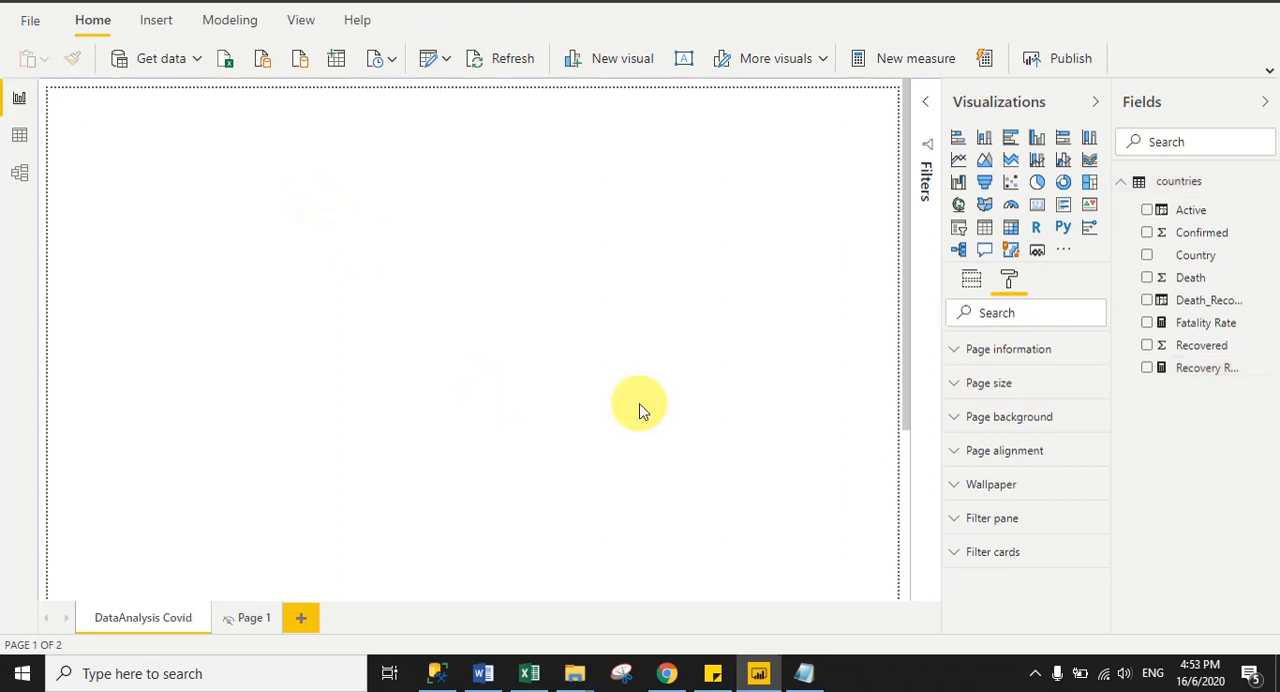
# - Switch to the published COVID 19 report in Chrome to examine its layout, and return to Power BI Desktop
pyautogui.click(666, 673)
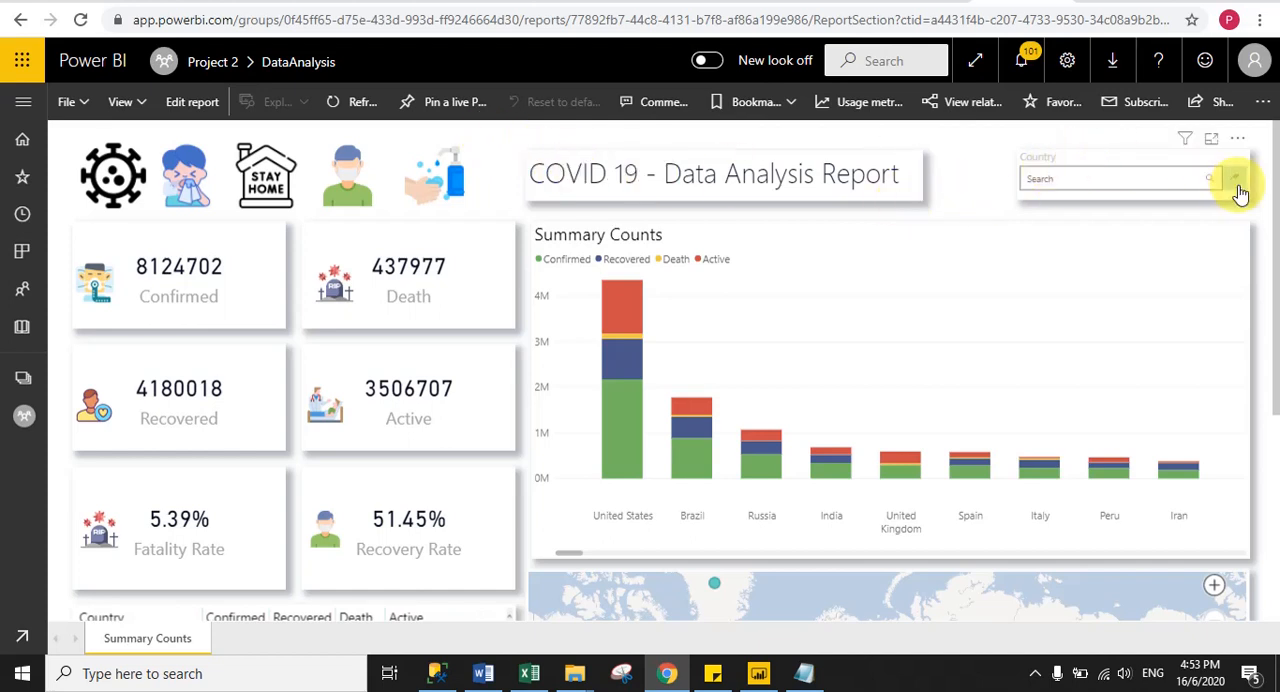
pyautogui.moveTo(1270, 189)
pyautogui.mouseDown()
pyautogui.moveTo(1275, 432)
pyautogui.moveTo(1271, 177)
pyautogui.mouseUp()
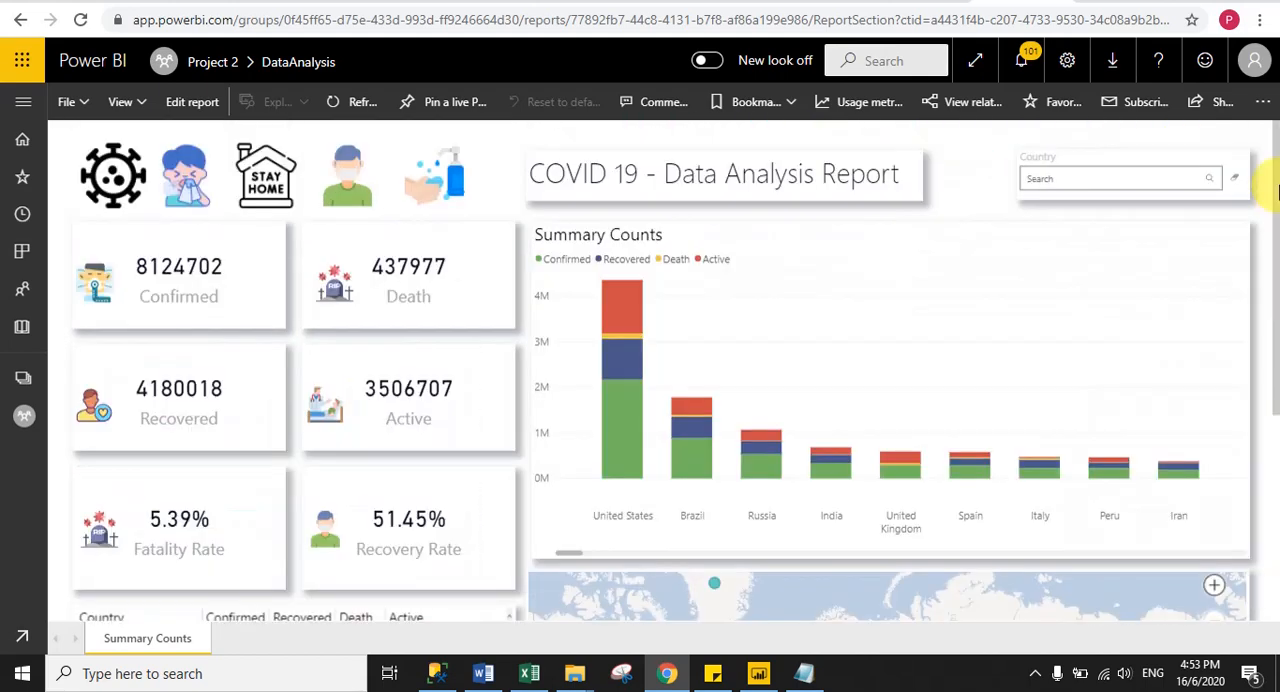
pyautogui.click(758, 673)
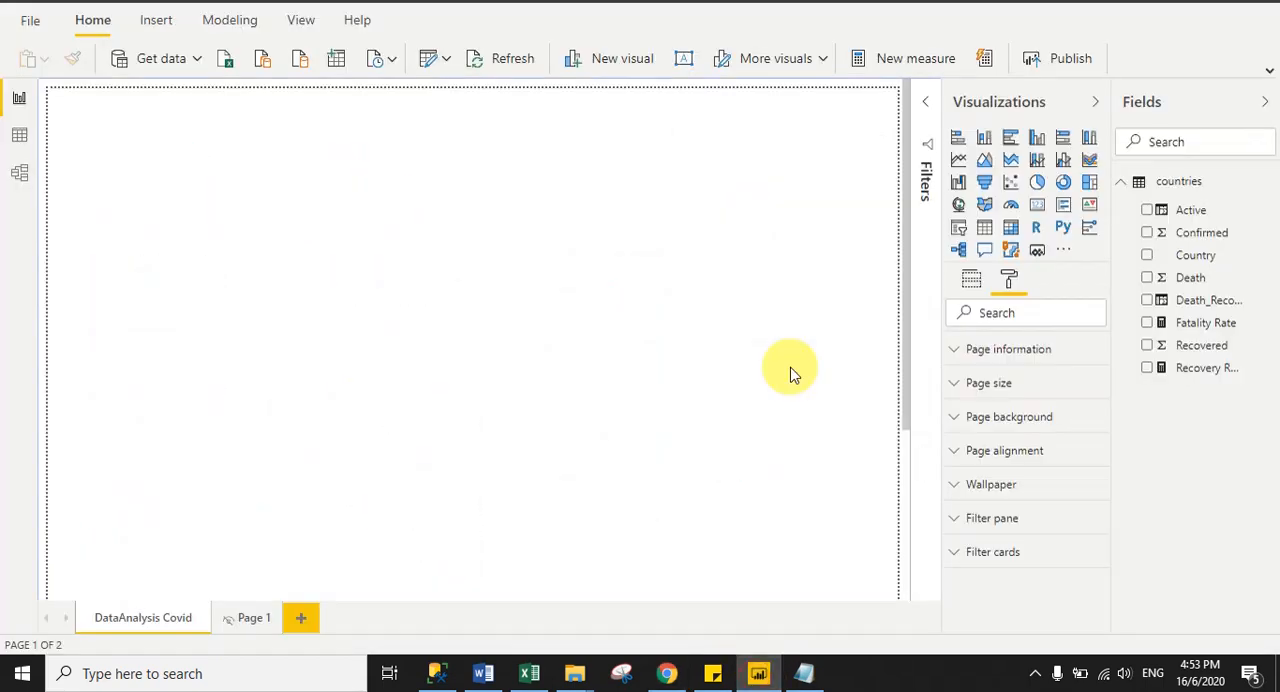
# - Open the Corona-DB-new folder on the desktop and examine the icon images available for the report
pyautogui.click(1276, 676)
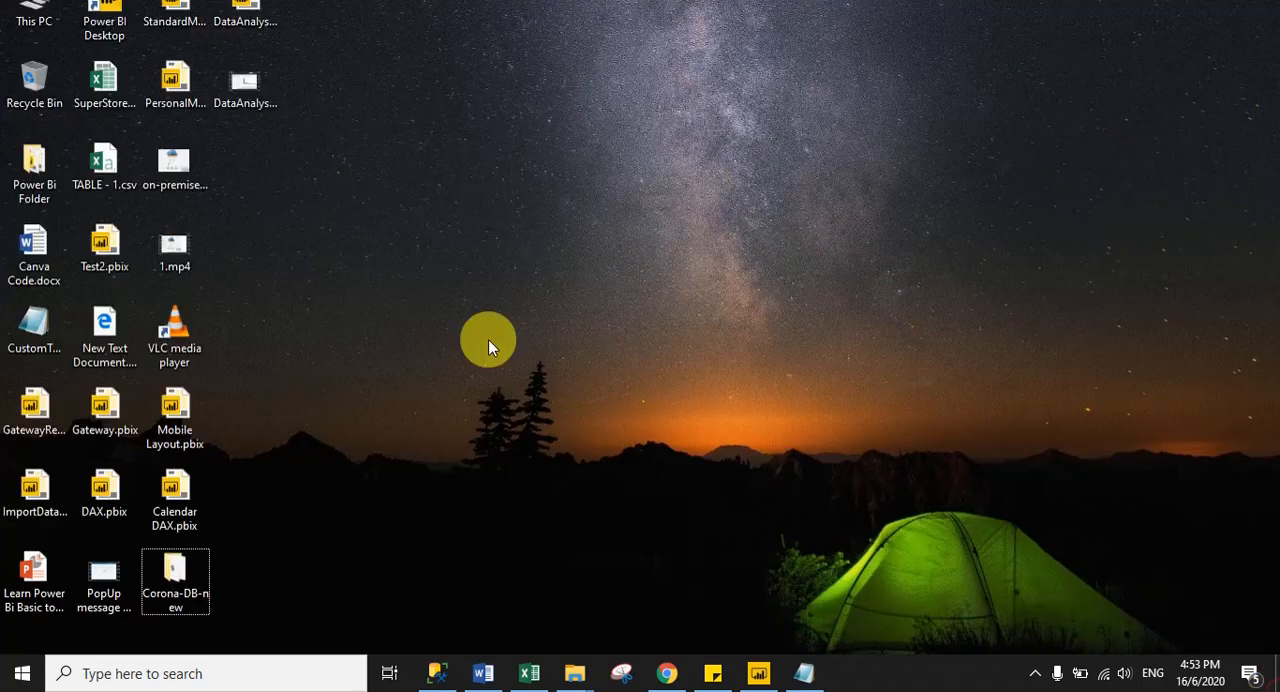
pyautogui.doubleClick(184, 582)
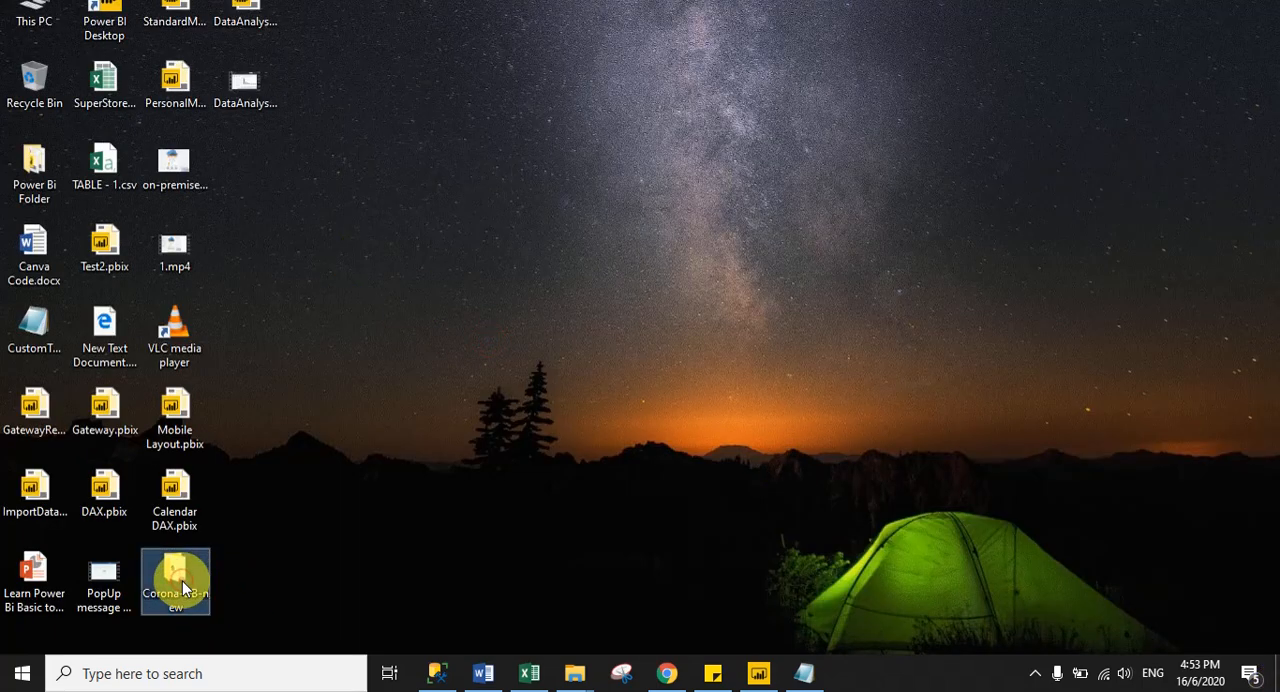
pyautogui.click(1200, 108)
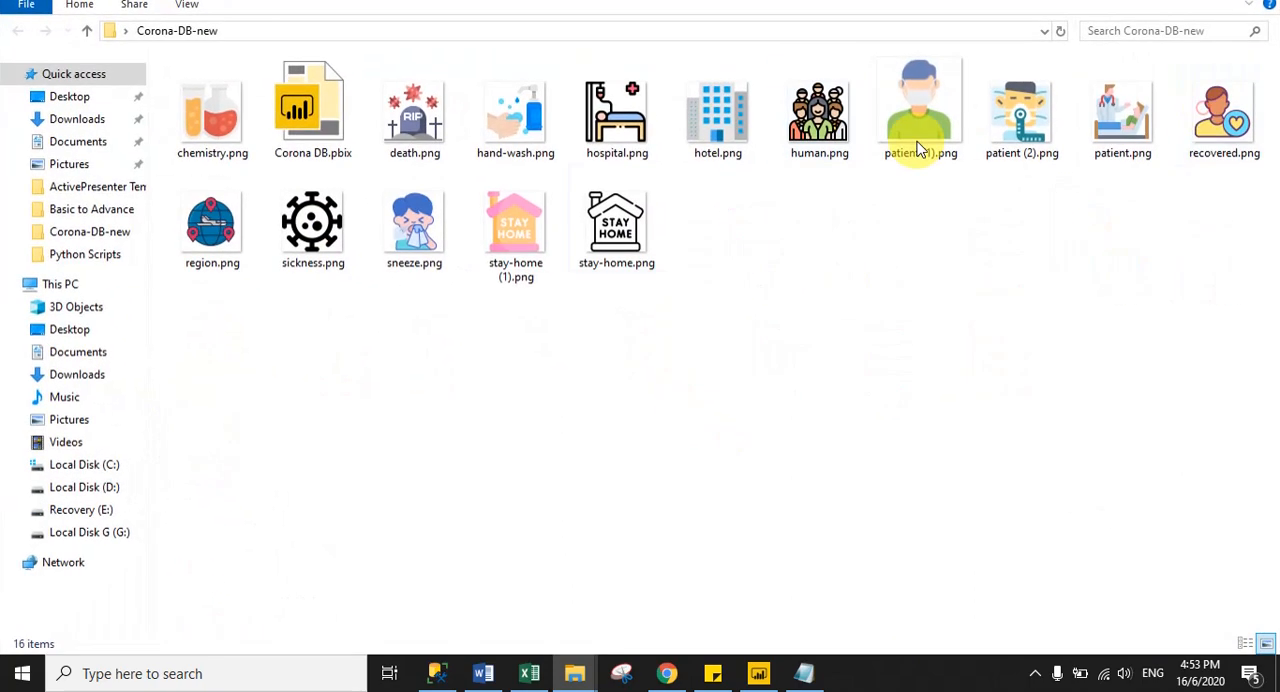
pyautogui.click(530, 153)
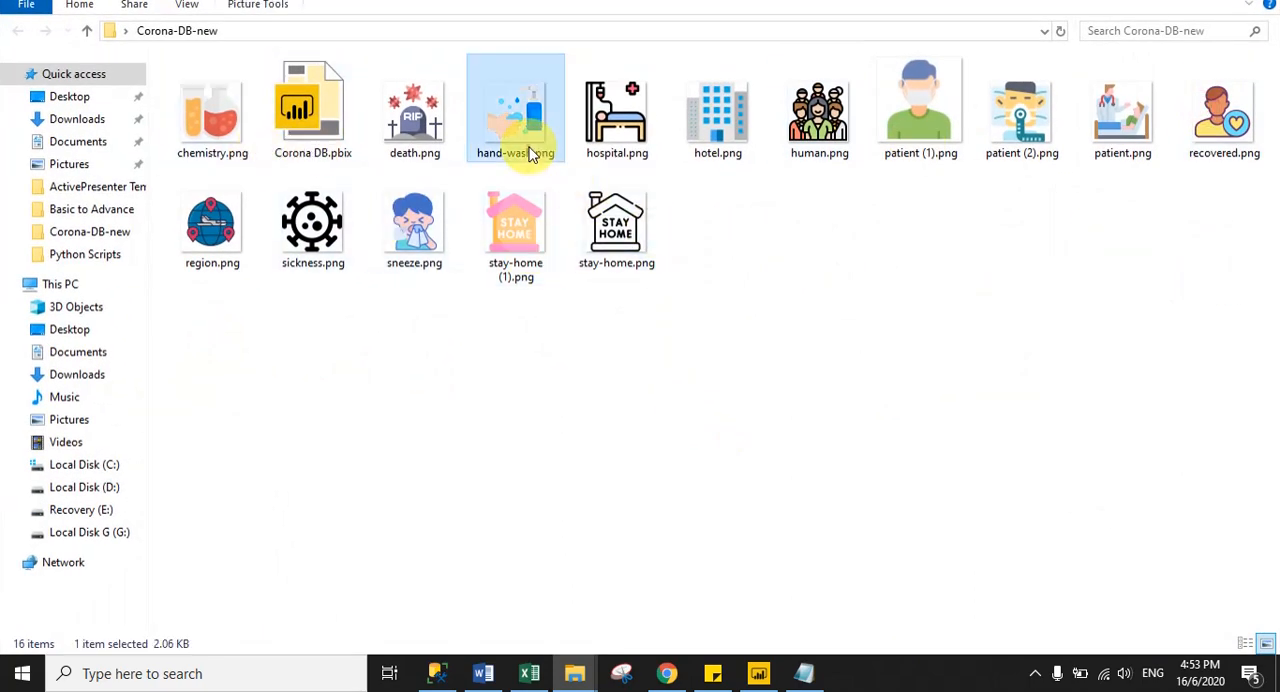
pyautogui.click(640, 150)
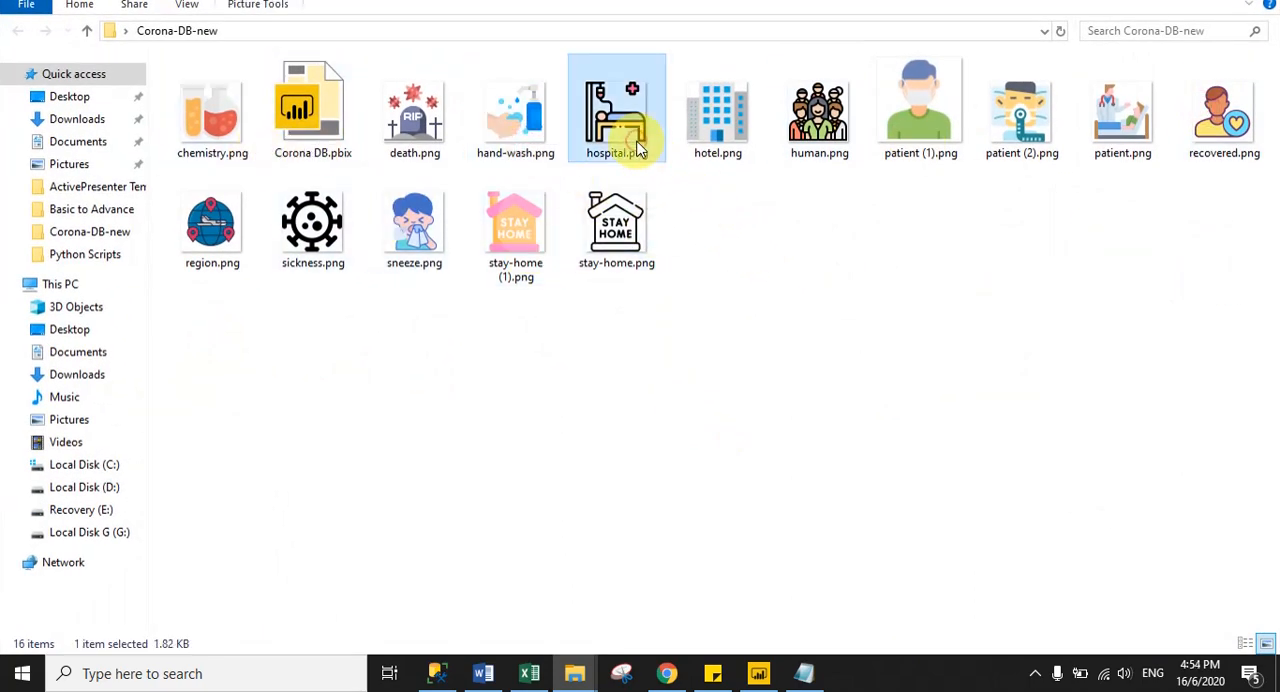
pyautogui.click(921, 134)
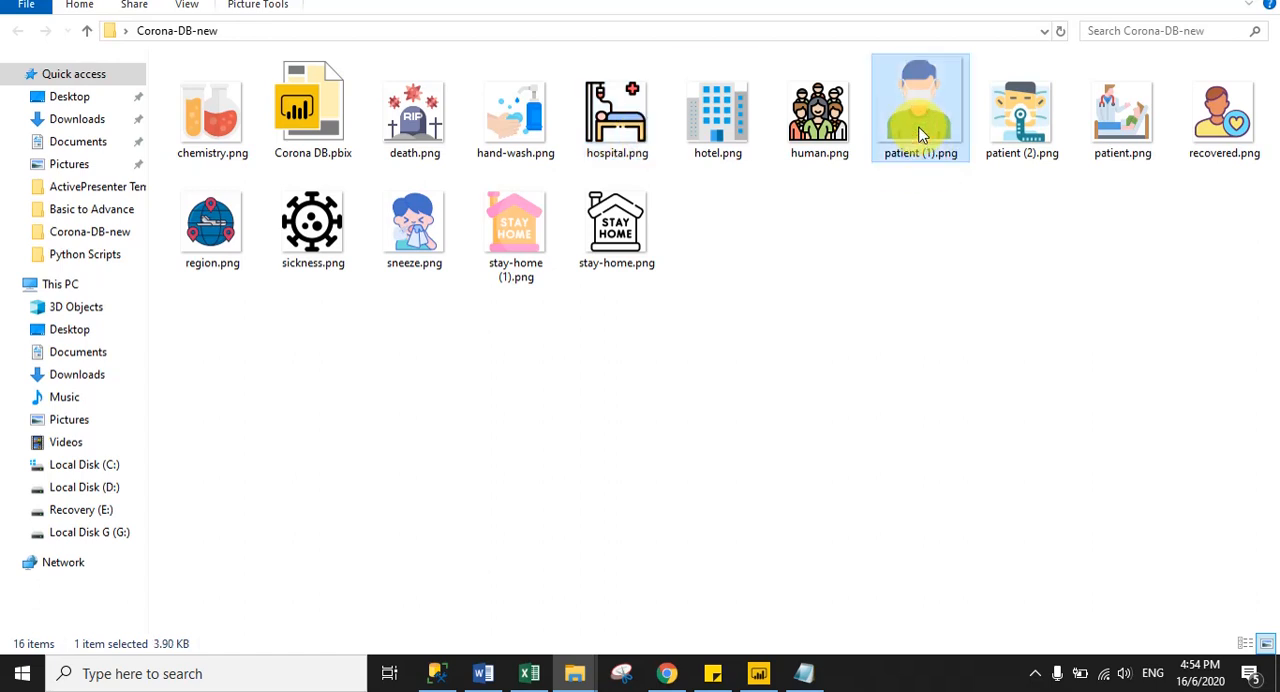
pyautogui.click(921, 216)
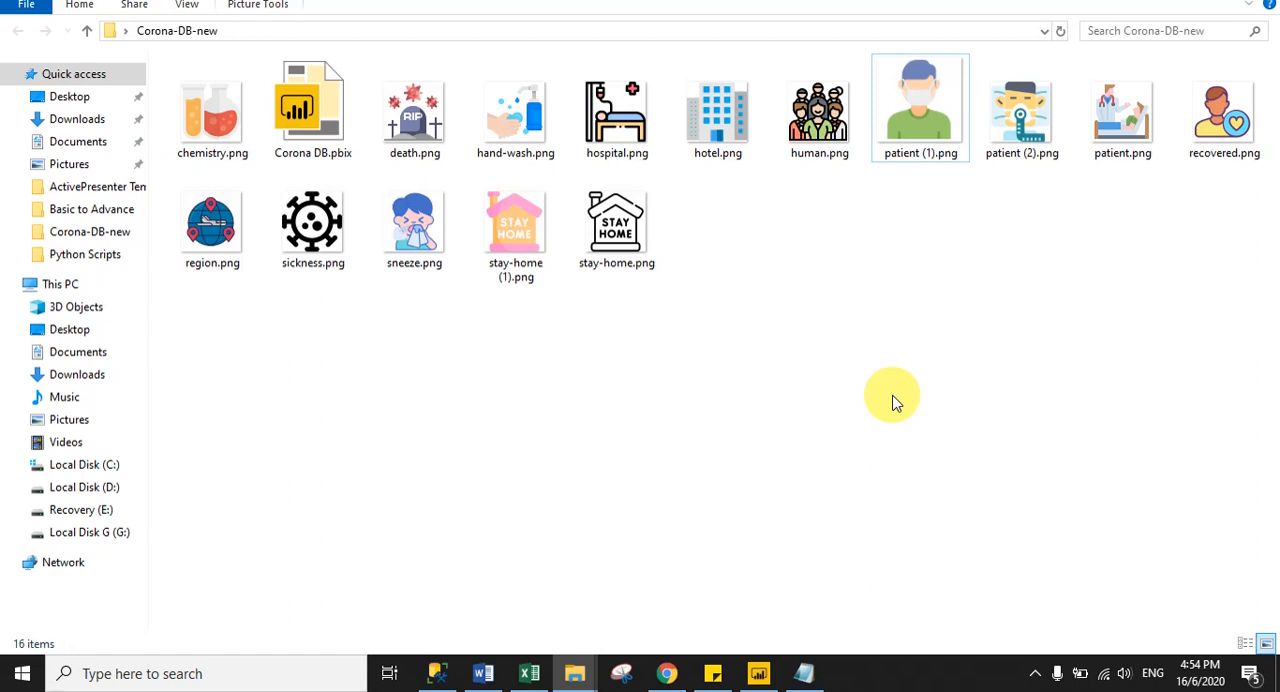
pyautogui.moveTo(1243, 433); pyautogui.dragTo(149, 91)
pyautogui.click(612, 388)
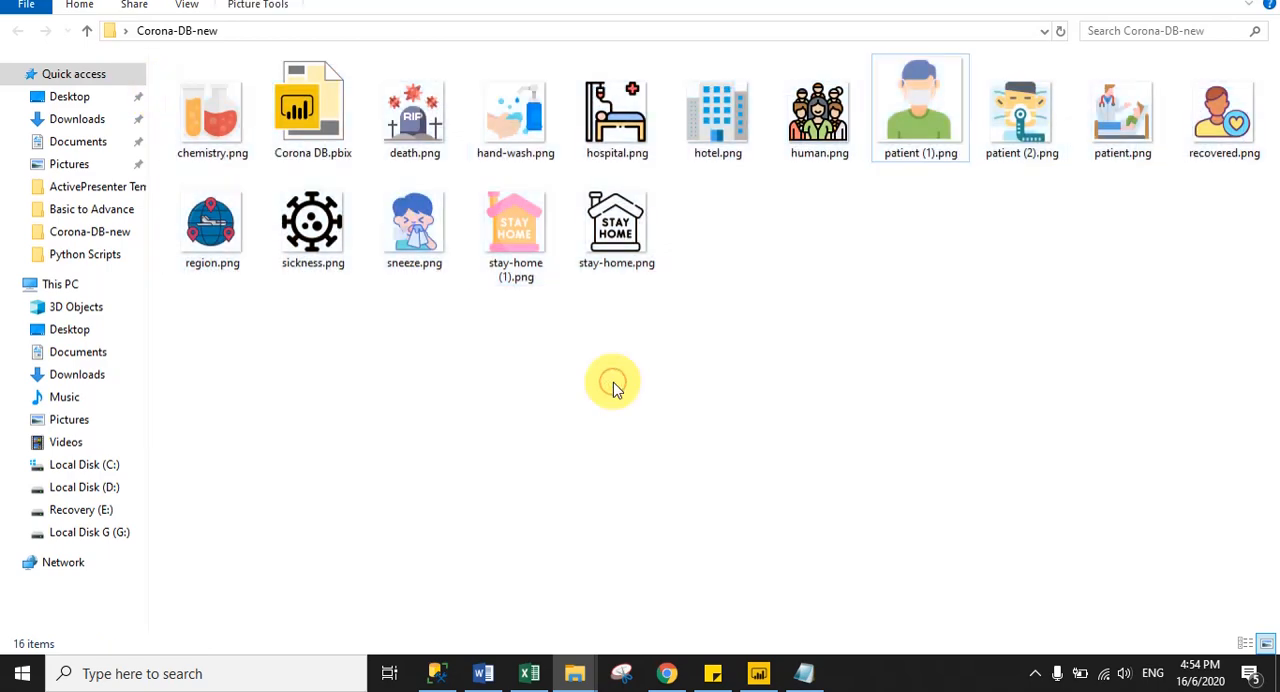
# - Switch back to Power BI Desktop and insert sickness.png from the Corona-DB-new folder on the DataAnalysis Covid page
pyautogui.click(757, 673)
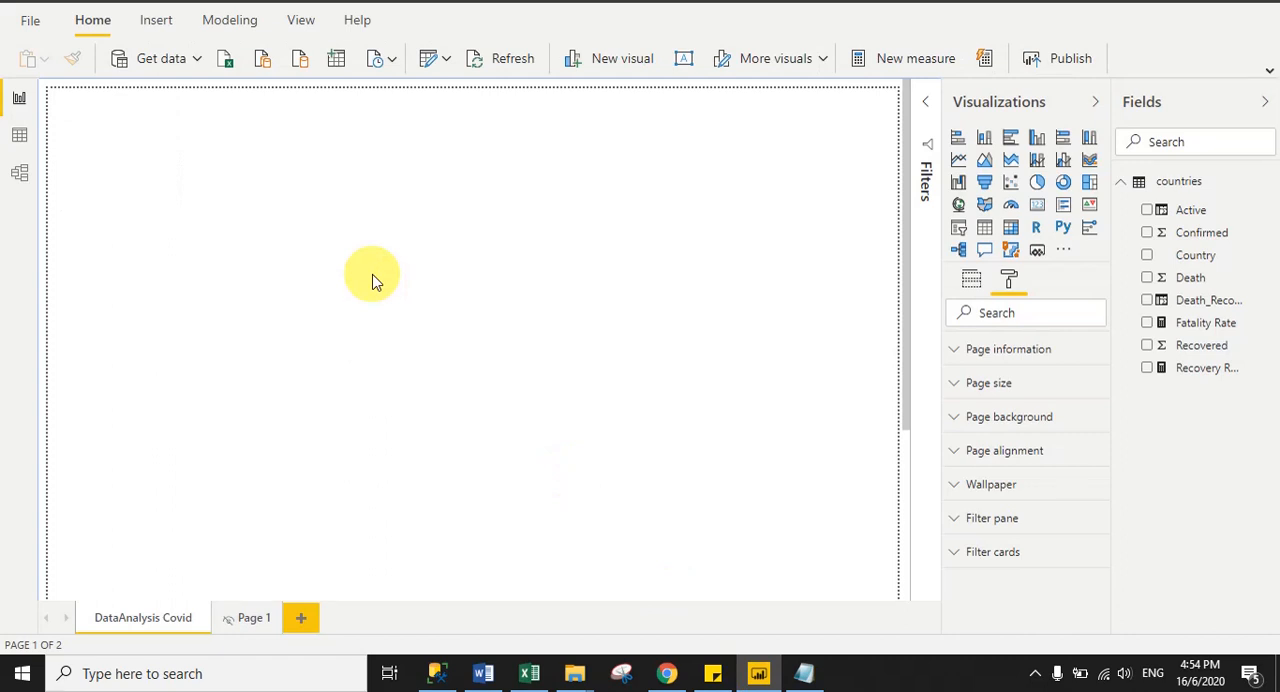
pyautogui.click(158, 28)
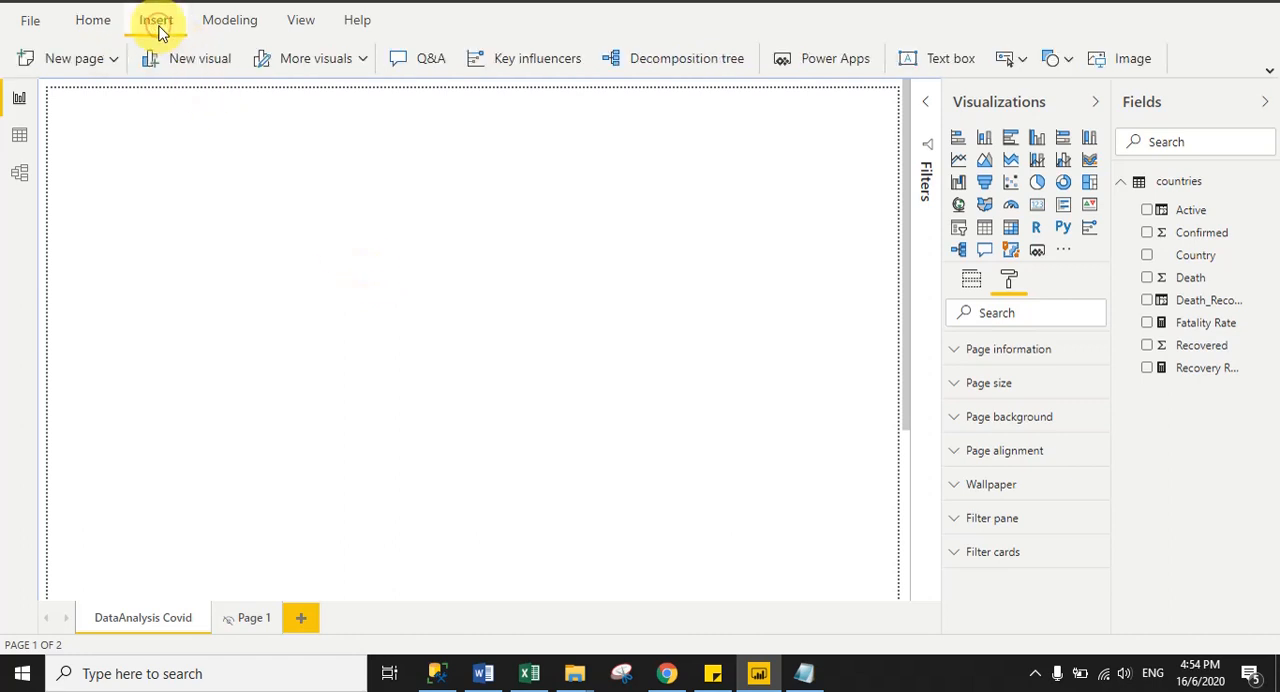
pyautogui.click(1128, 62)
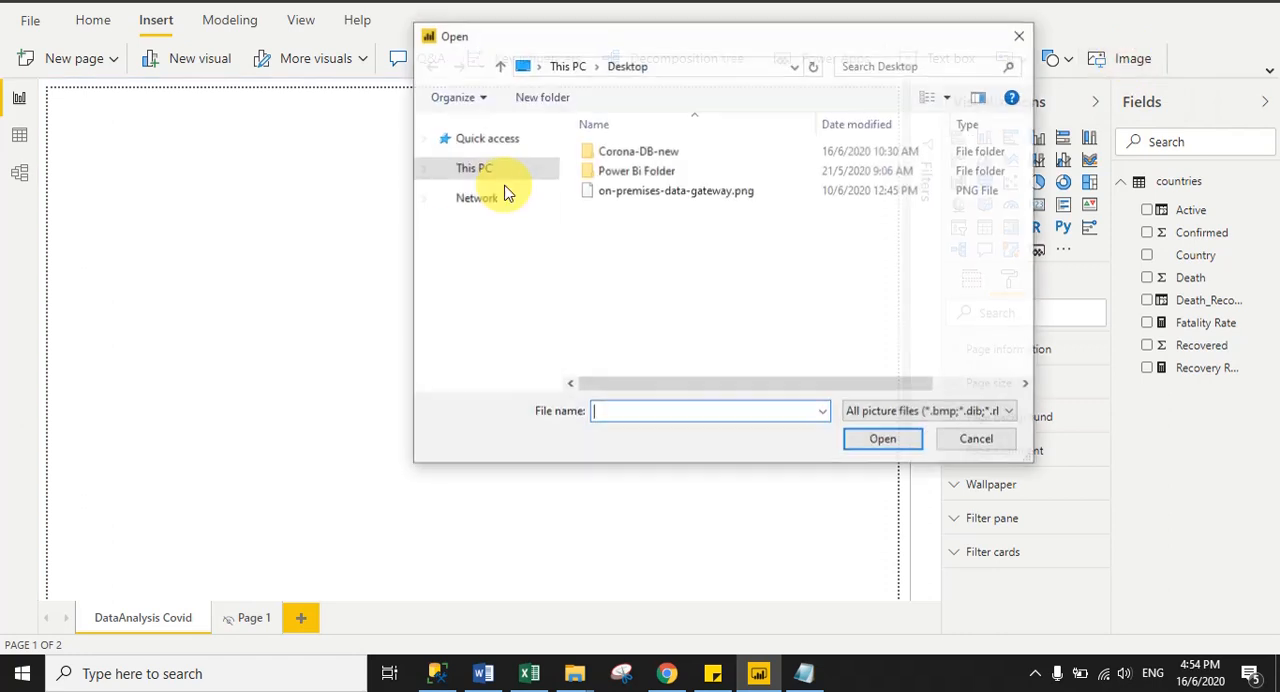
pyautogui.doubleClick(630, 155)
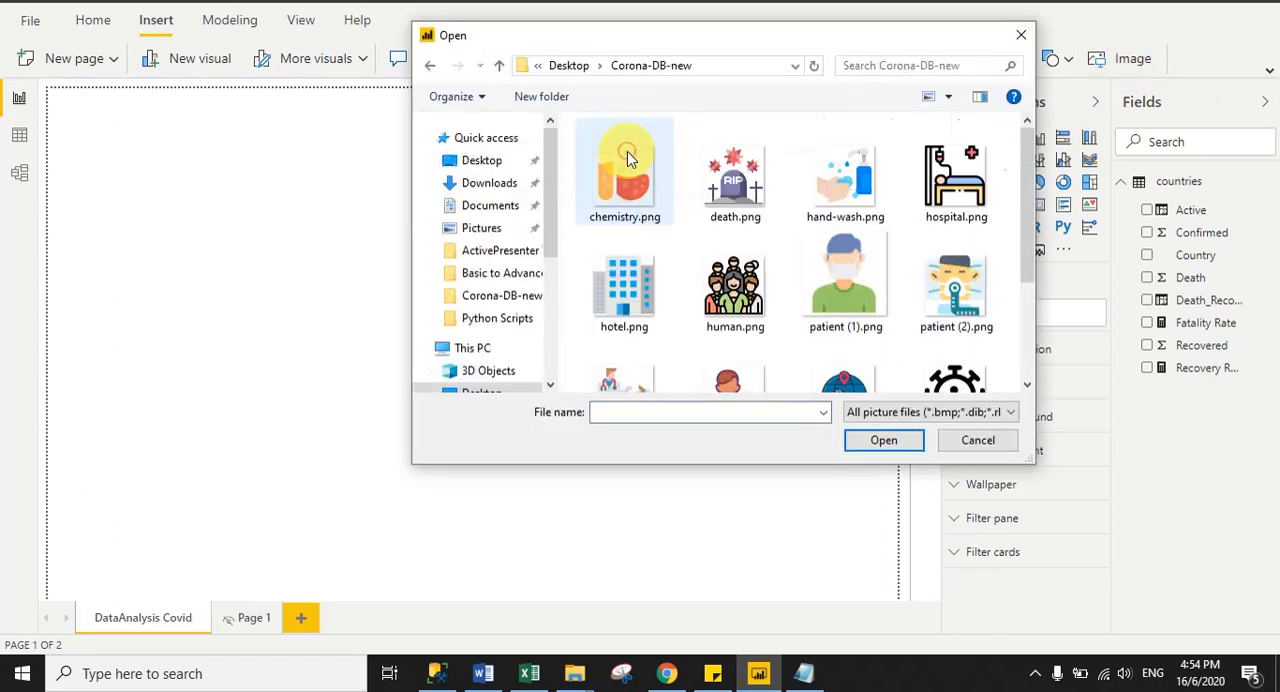
pyautogui.moveTo(1031, 228); pyautogui.dragTo(1027, 301)
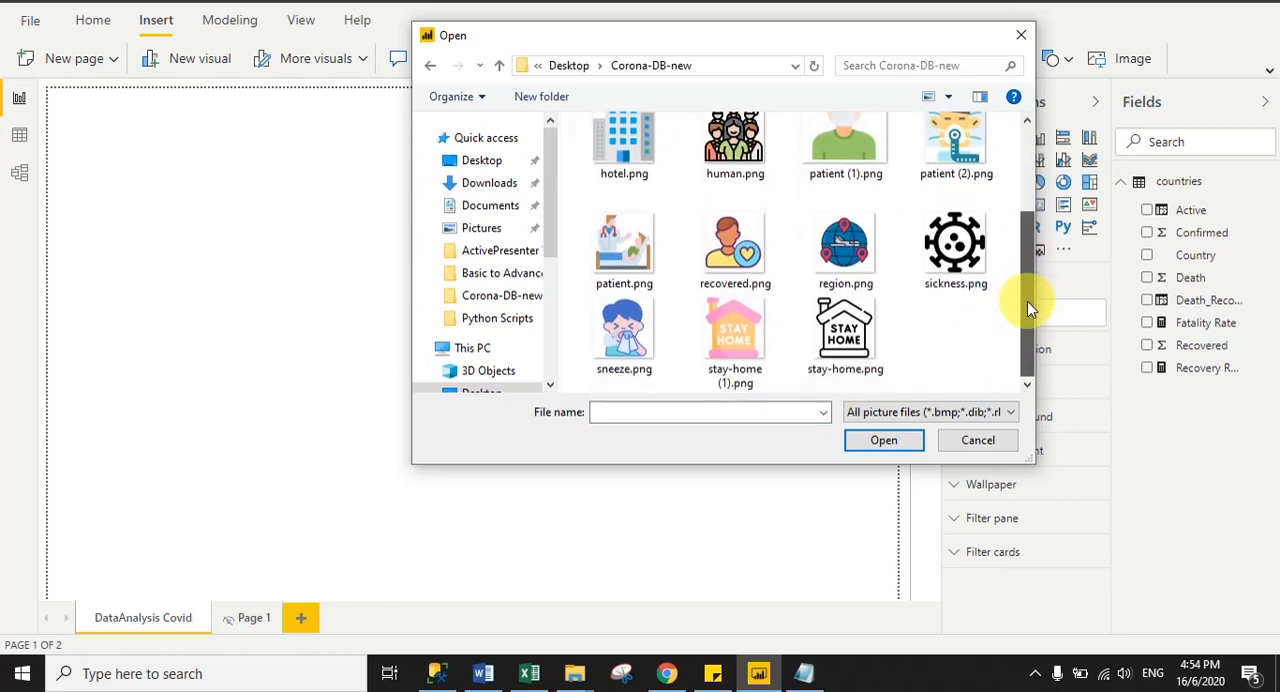
pyautogui.click(955, 250)
pyautogui.click(858, 446)
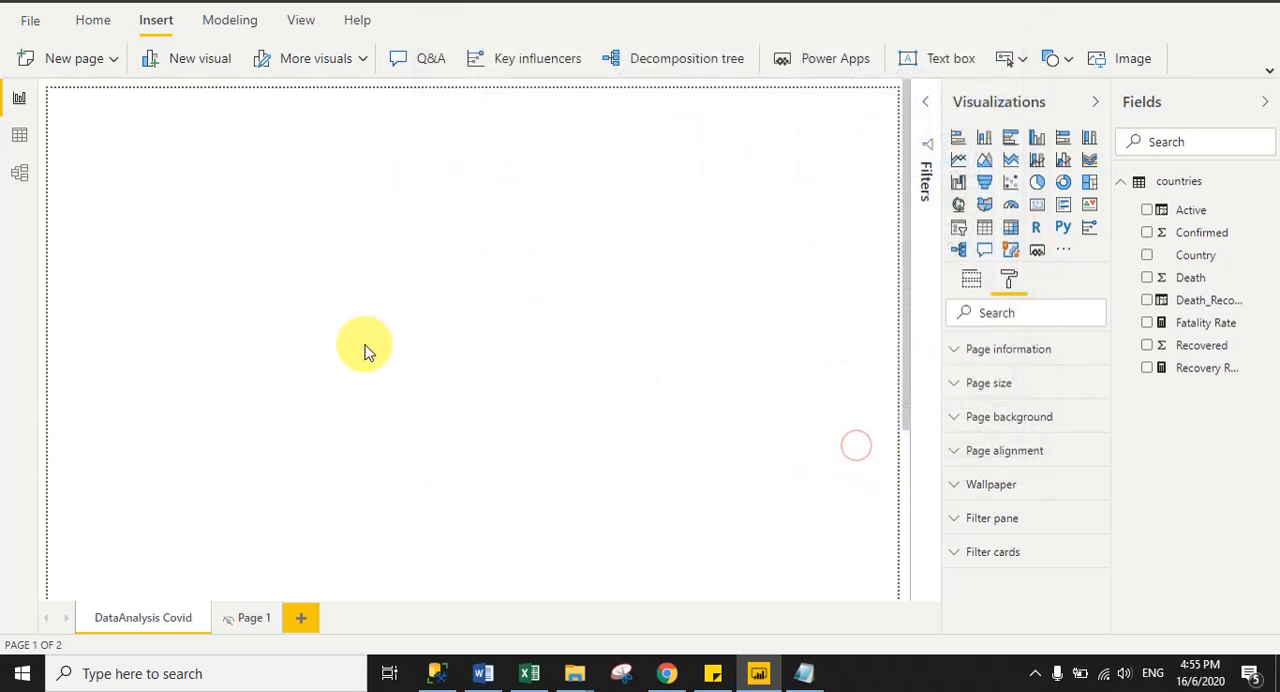
pyautogui.click(533, 293)
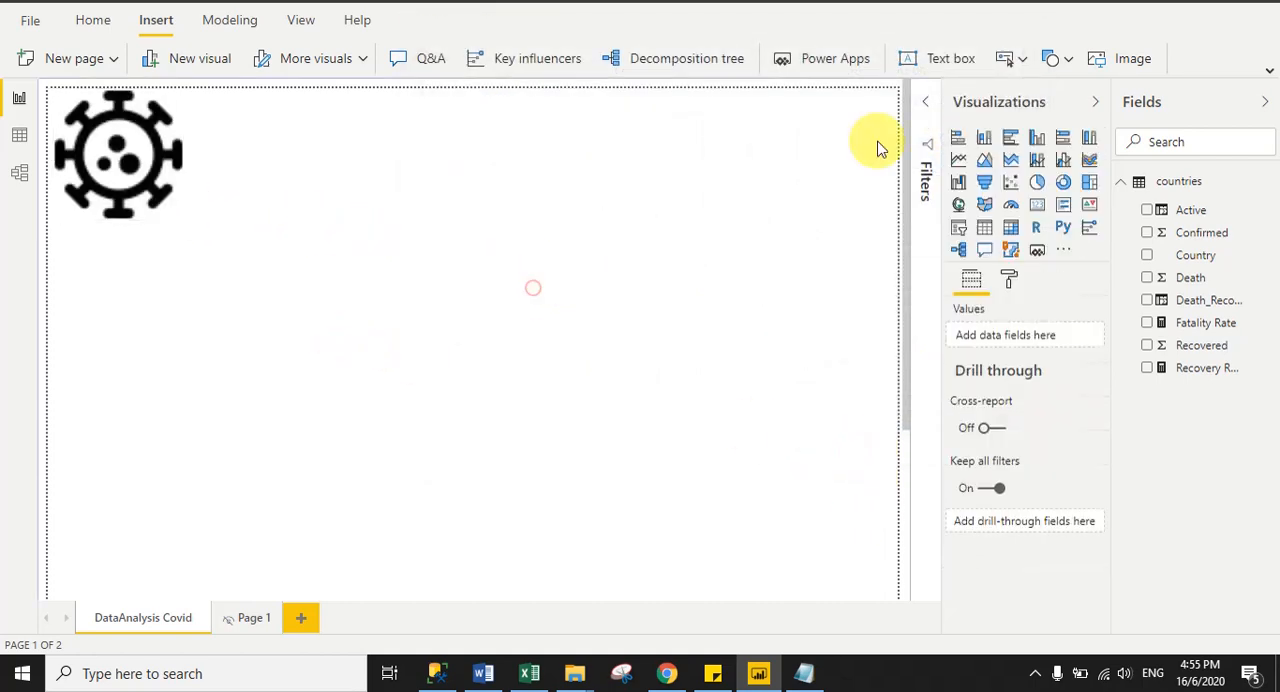
# - Insert the images patient (1).png and recovered.png from the Corona-DB-new folder on the report page
pyautogui.click(1133, 58)
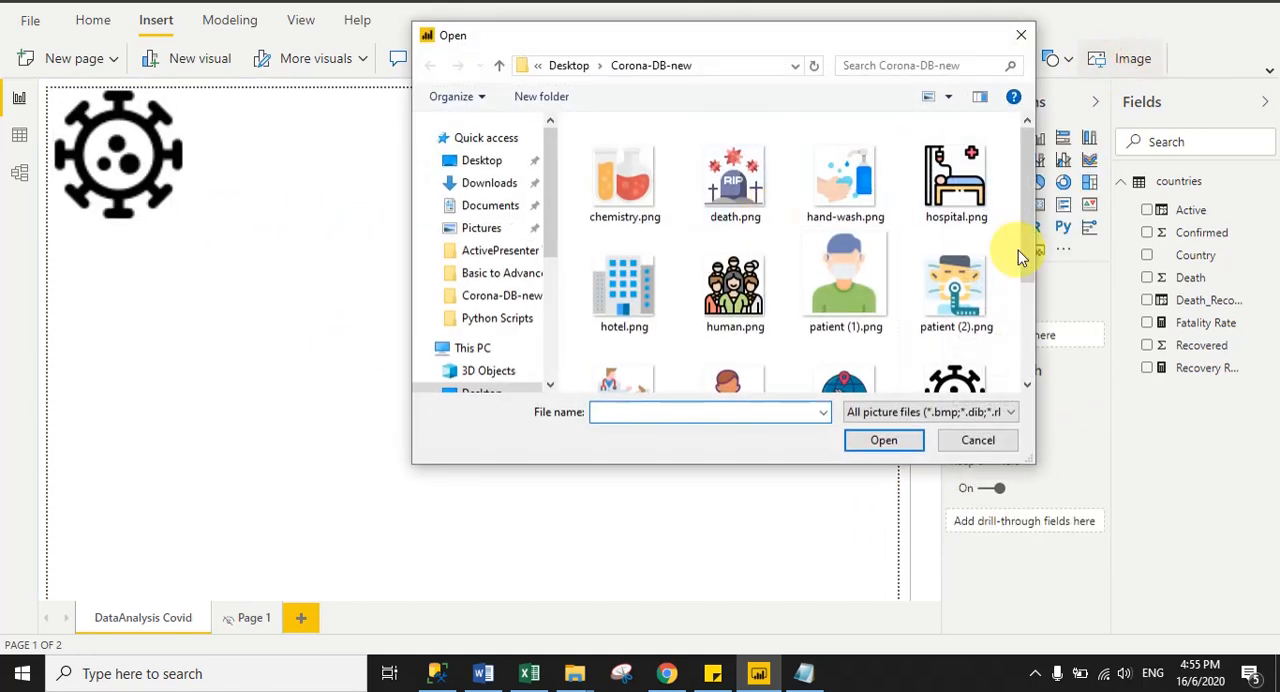
pyautogui.click(872, 280)
pyautogui.click(860, 436)
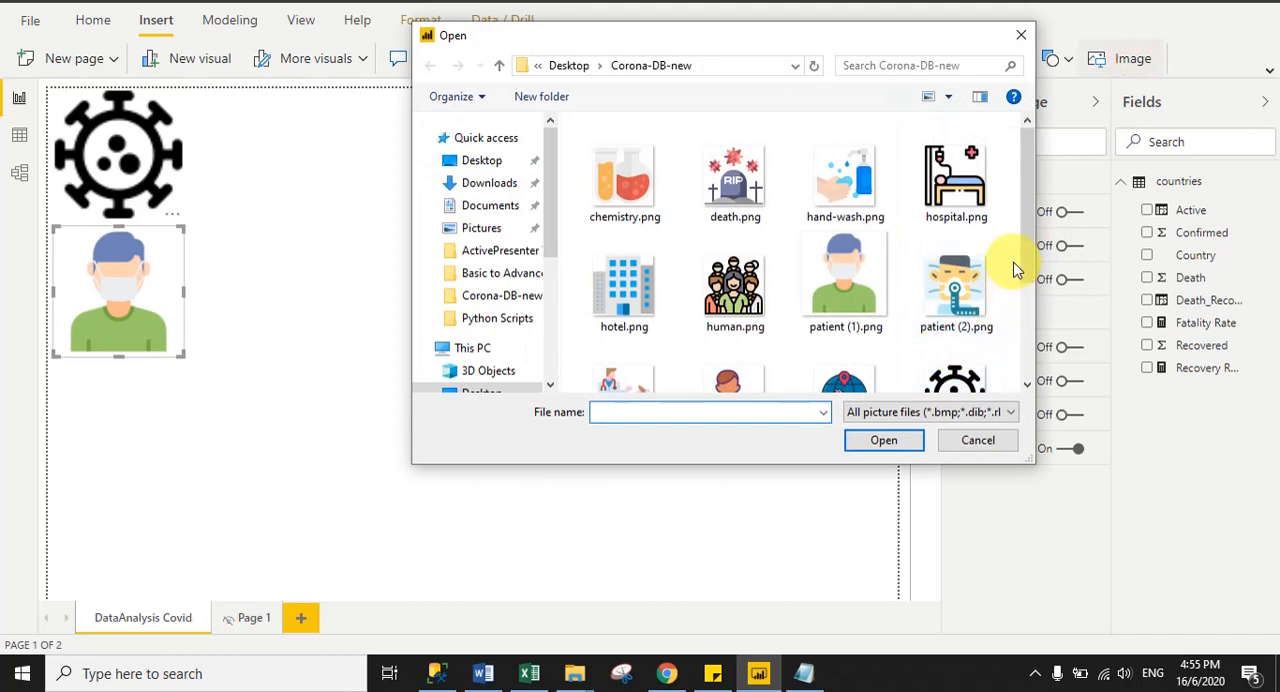
pyautogui.moveTo(1022, 260); pyautogui.dragTo(1028, 343)
pyautogui.click(735, 255)
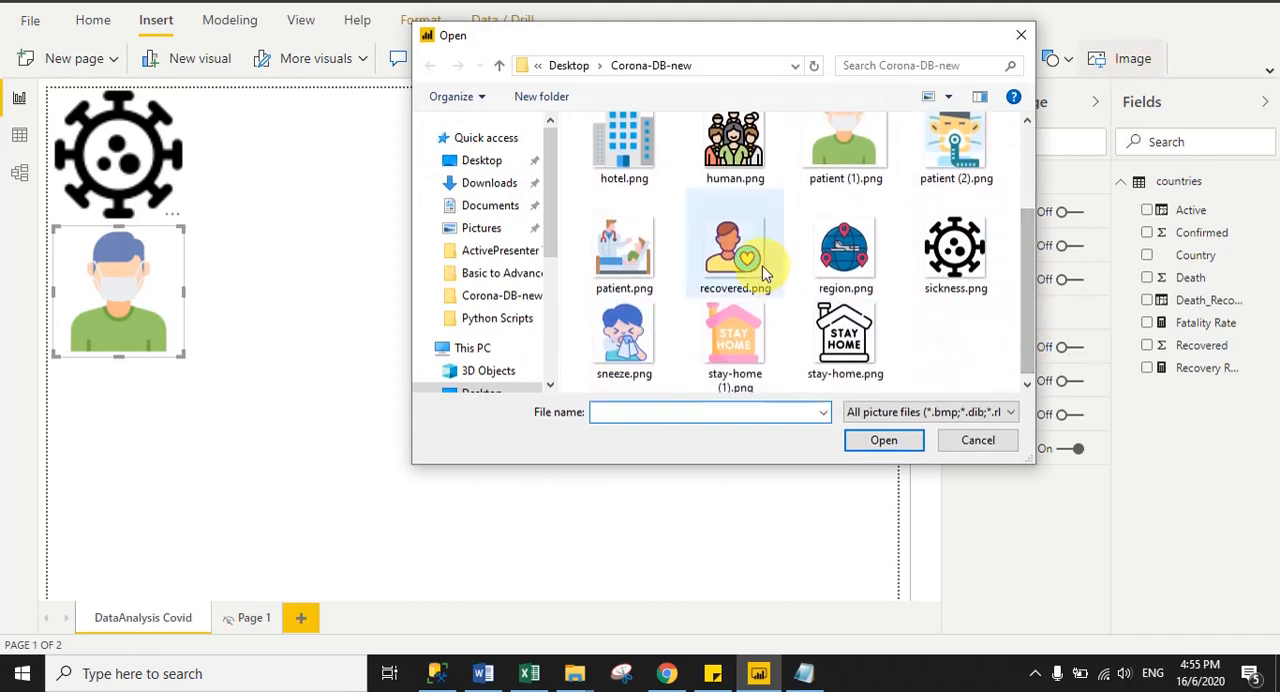
pyautogui.click(884, 440)
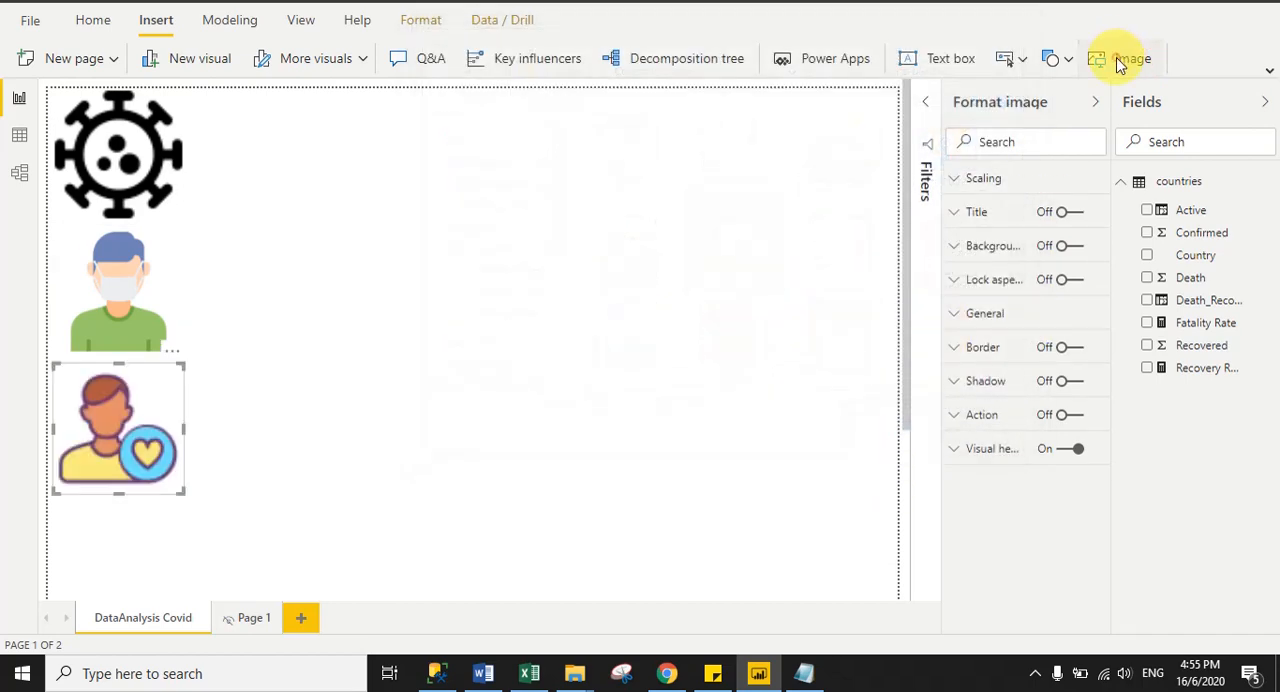
# - Insert the images death.png and hand-wash.png from the Corona-DB-new folder on the report page
pyautogui.click(1122, 58)
pyautogui.click(733, 185)
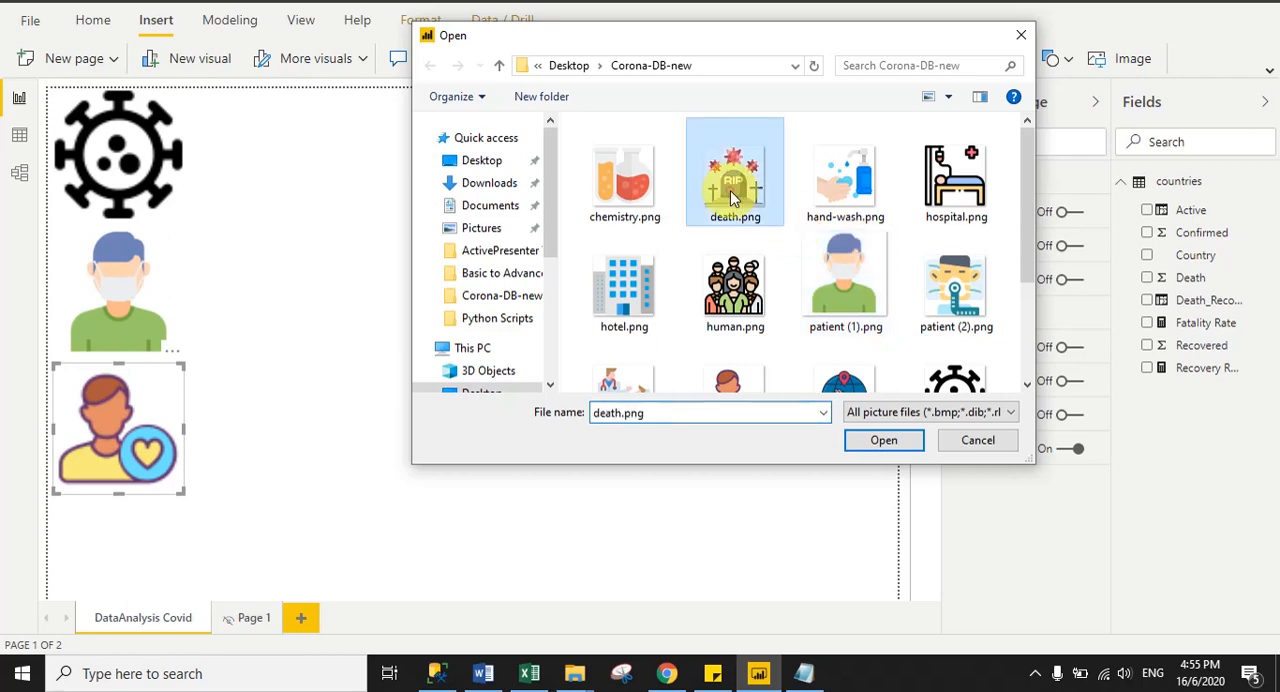
pyautogui.click(868, 440)
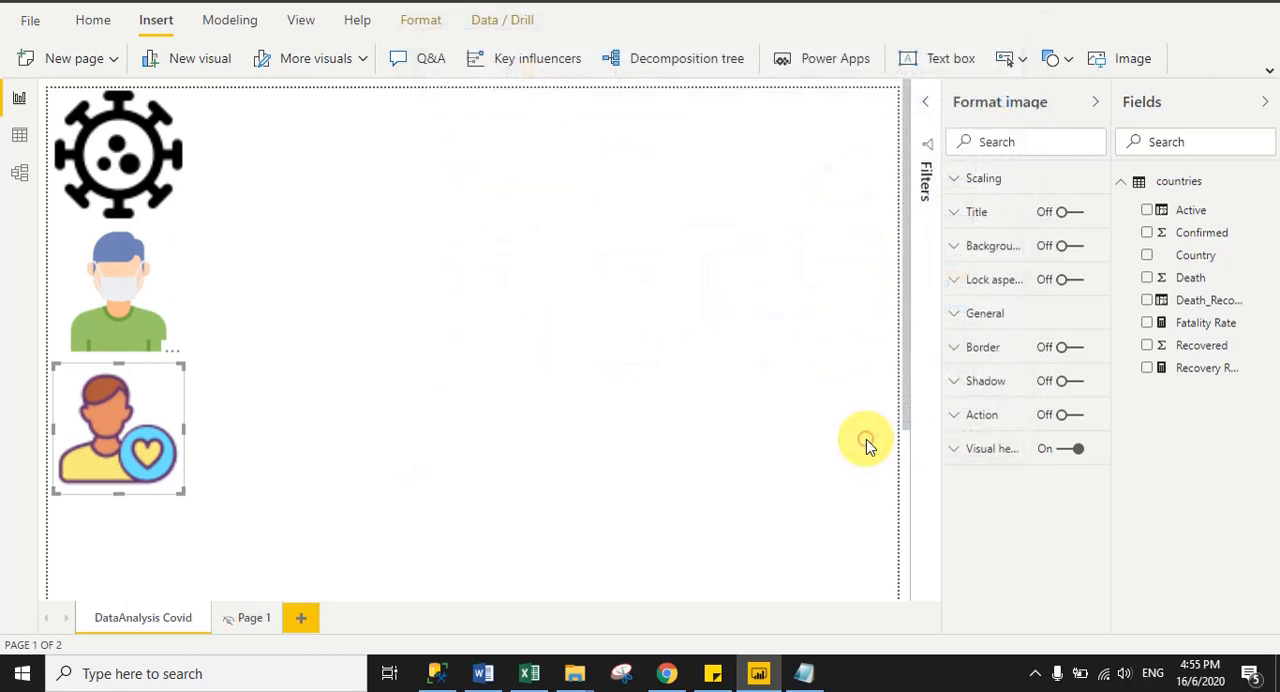
pyautogui.click(1133, 60)
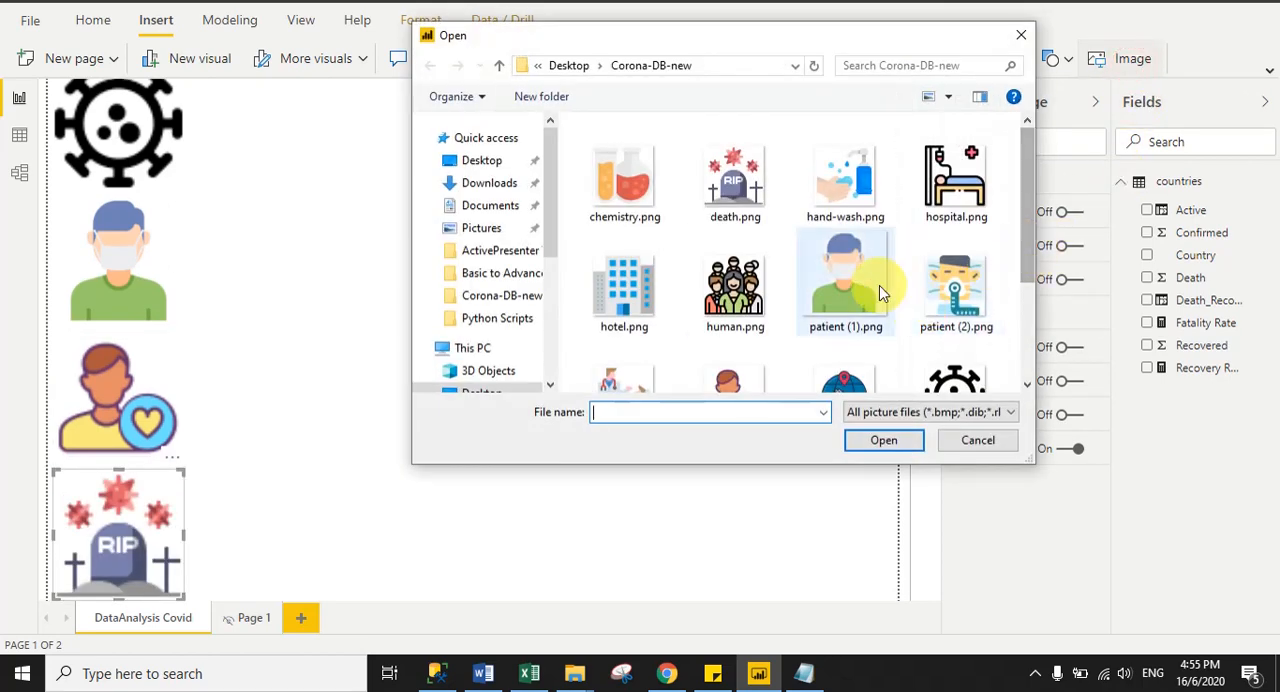
pyautogui.moveTo(1027, 238)
pyautogui.mouseDown()
pyautogui.moveTo(1029, 264)
pyautogui.moveTo(1027, 249)
pyautogui.mouseUp()
pyautogui.click(845, 160)
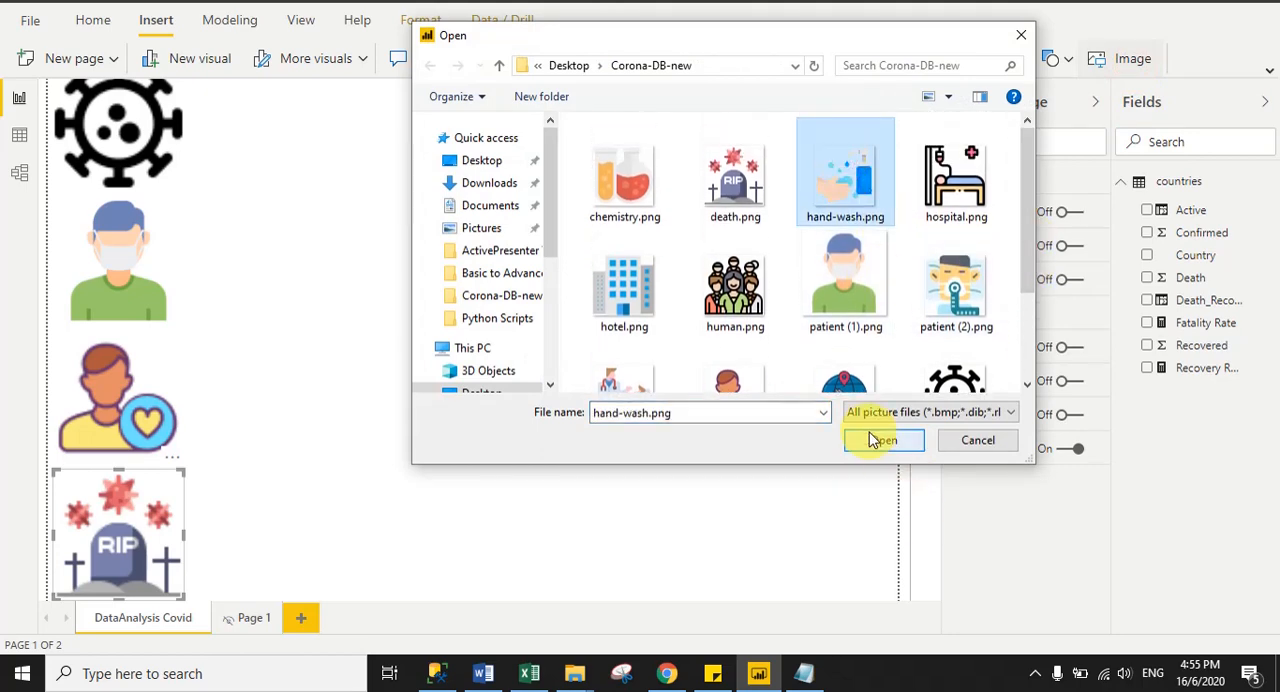
pyautogui.click(874, 438)
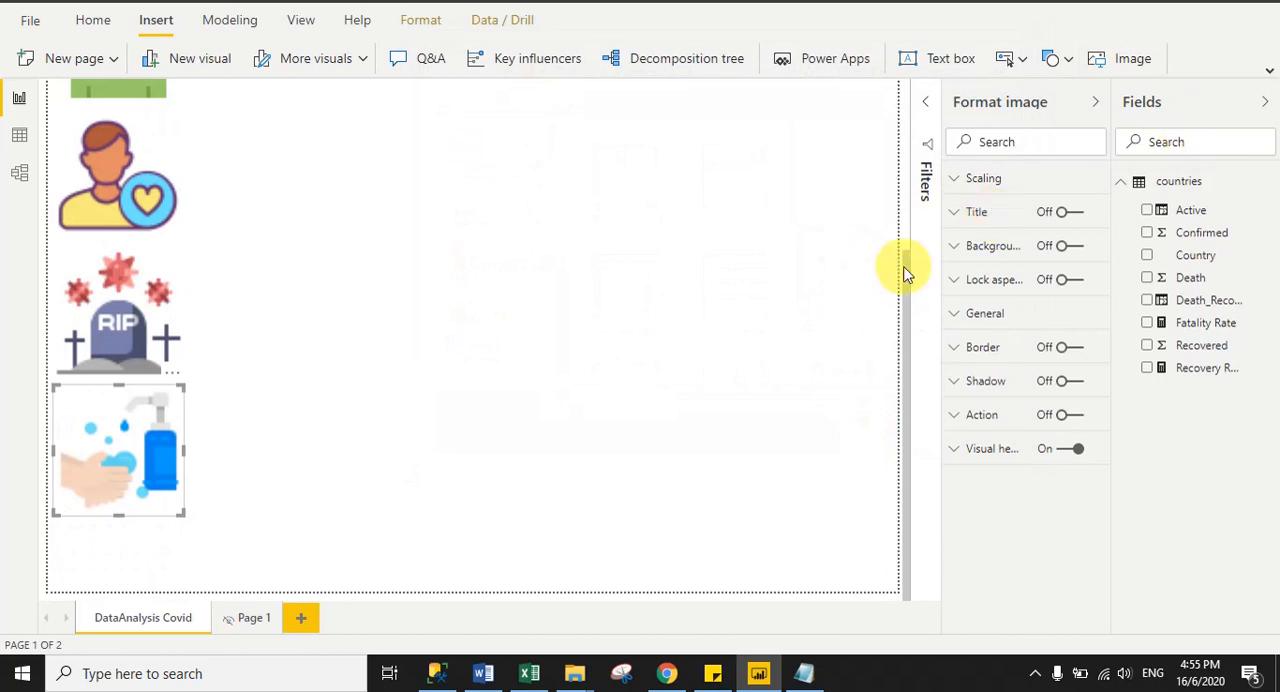
# - Move the hand-wash and tombstone images out of the image column to the empty area beside the virus and masked patient images
pyautogui.moveTo(905, 272); pyautogui.dragTo(898, 242)
pyautogui.moveTo(170, 490); pyautogui.dragTo(465, 180)
pyautogui.moveTo(181, 518); pyautogui.dragTo(300, 140)
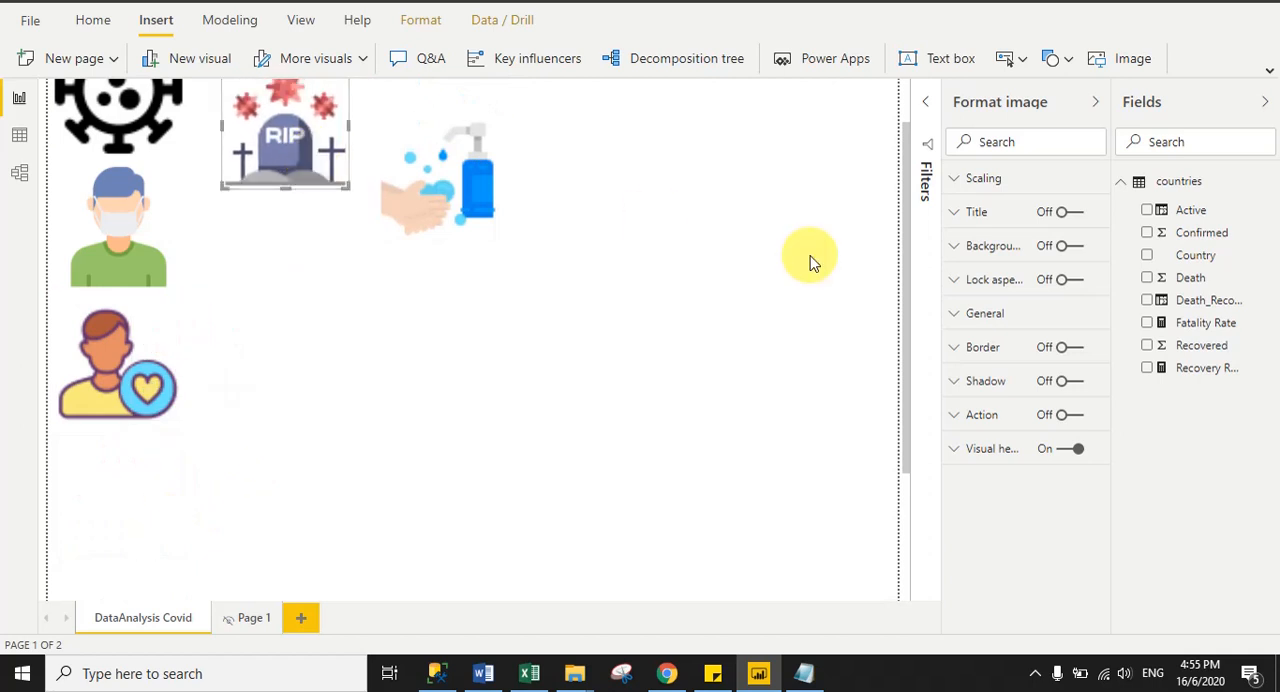
pyautogui.moveTo(908, 250); pyautogui.dragTo(908, 109)
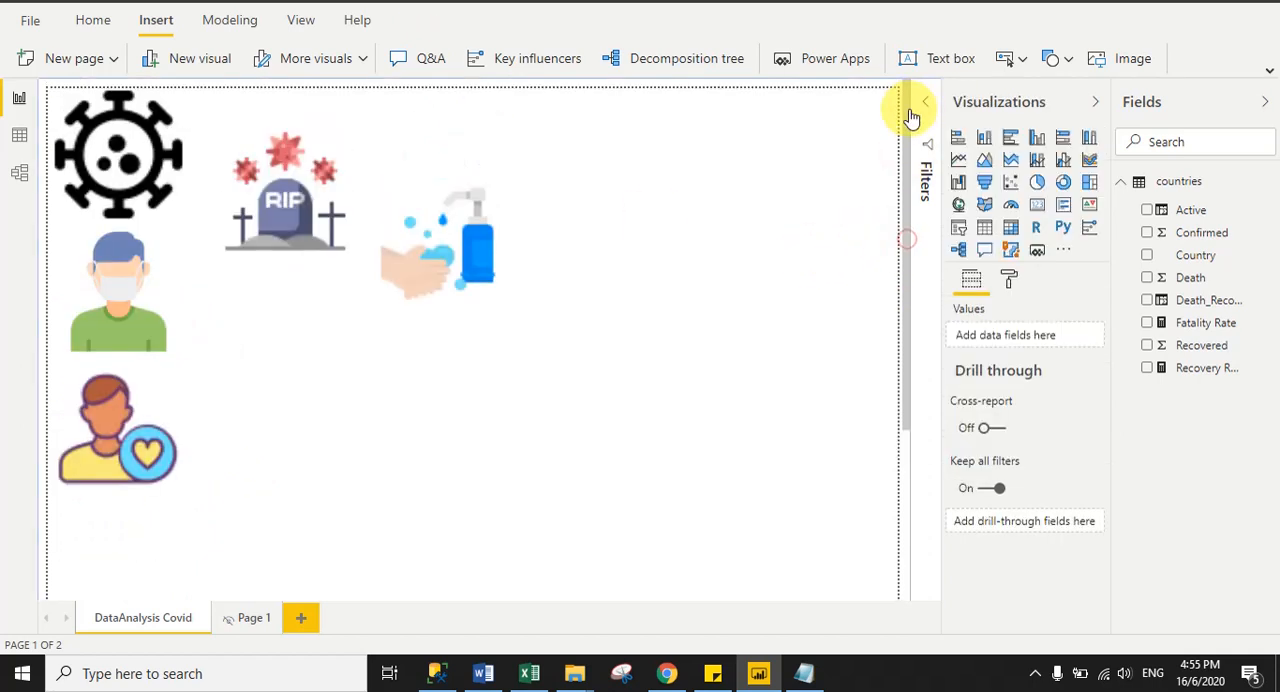
# - Set the virus image's width and height to 96
pyautogui.click(163, 166)
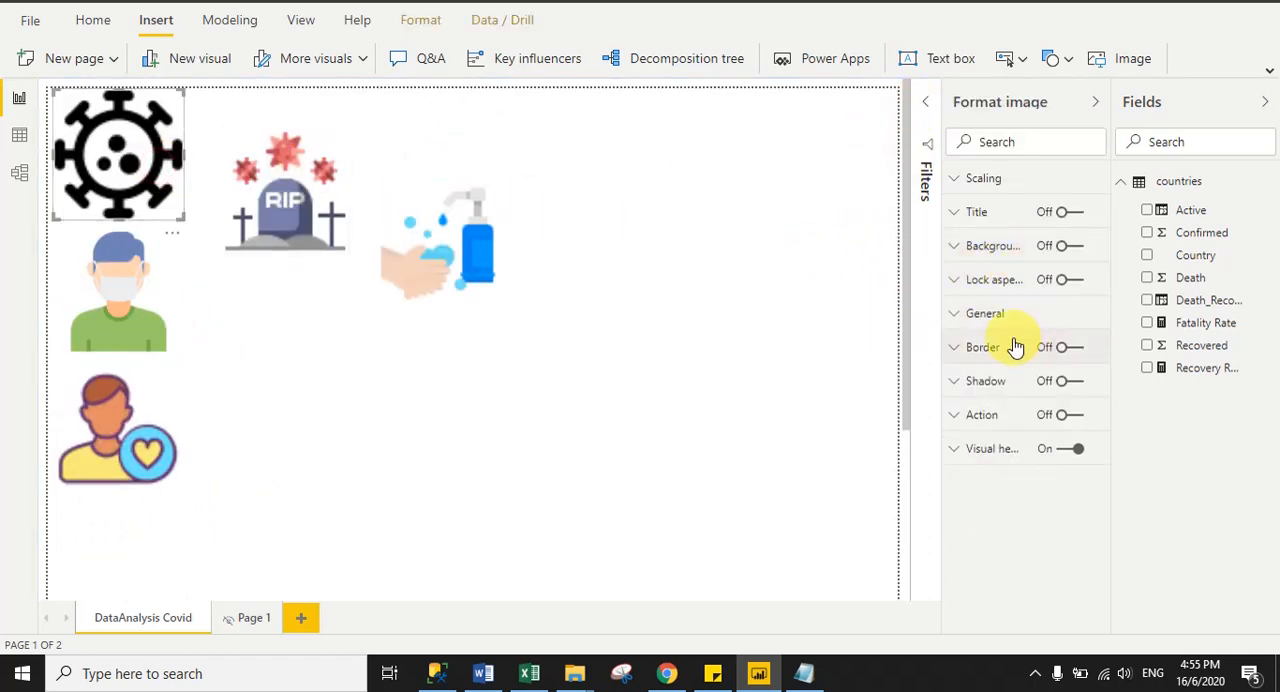
pyautogui.click(990, 313)
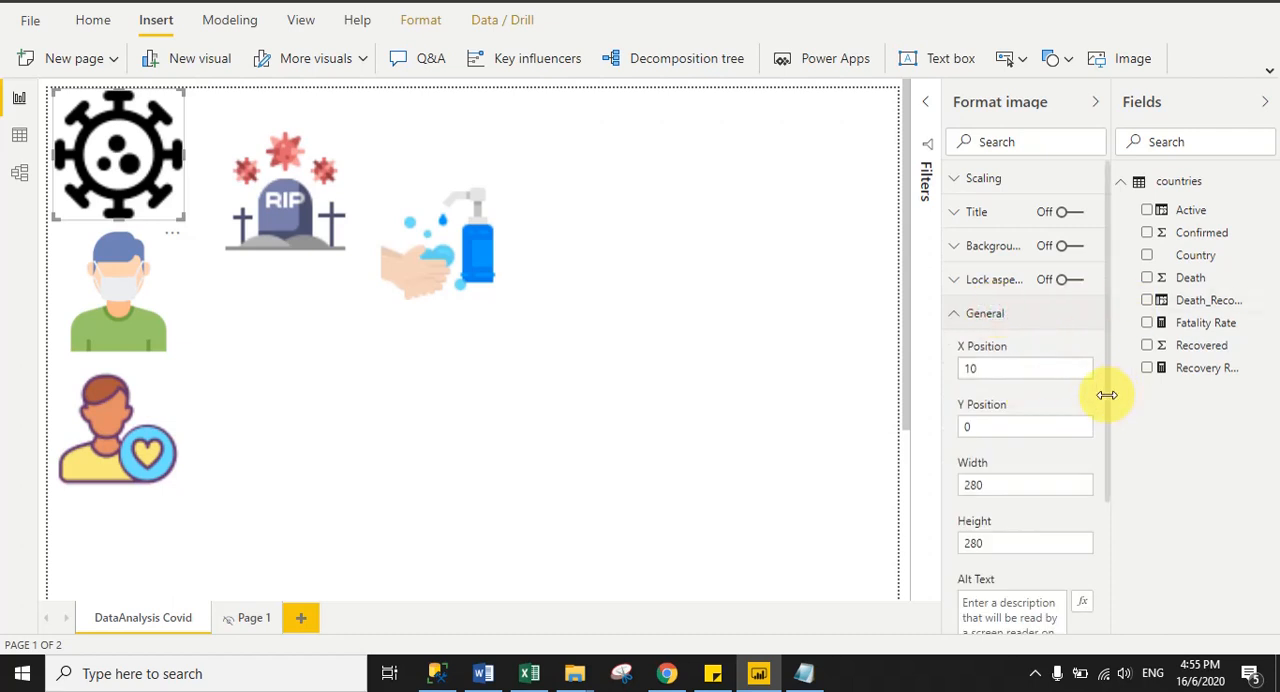
pyautogui.click(975, 486)
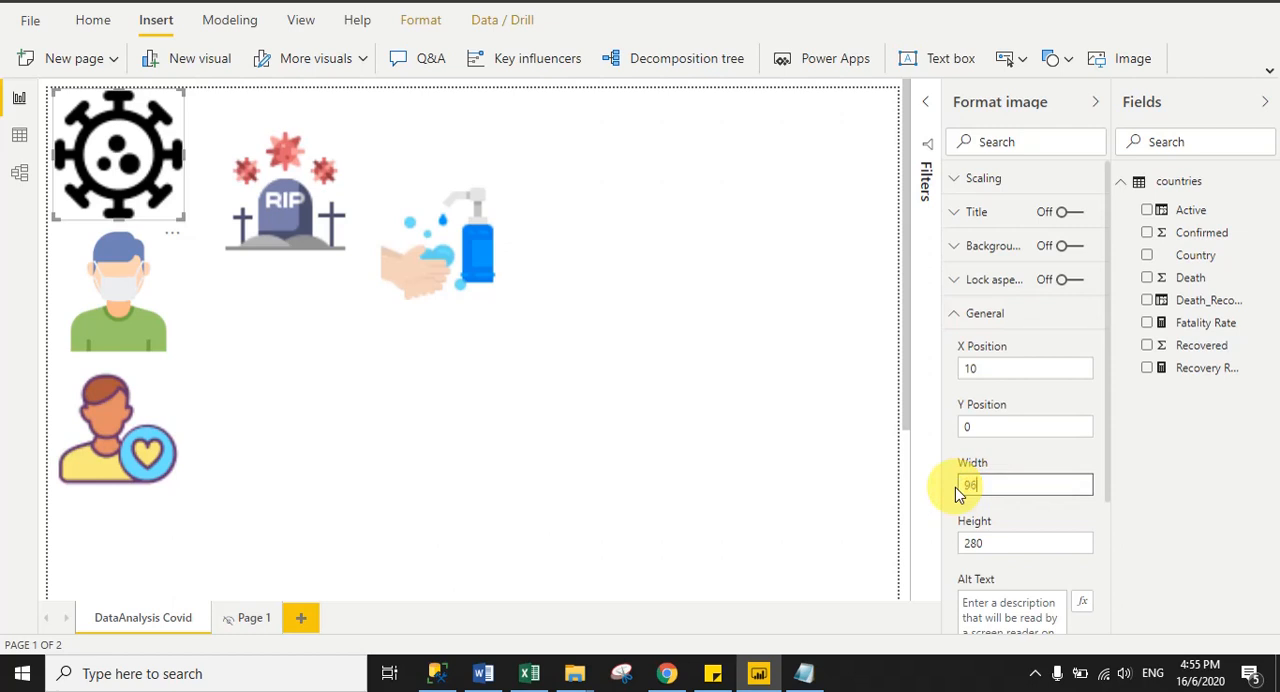
pyautogui.write('96')
pyautogui.press('Return')
pyautogui.click(997, 543)
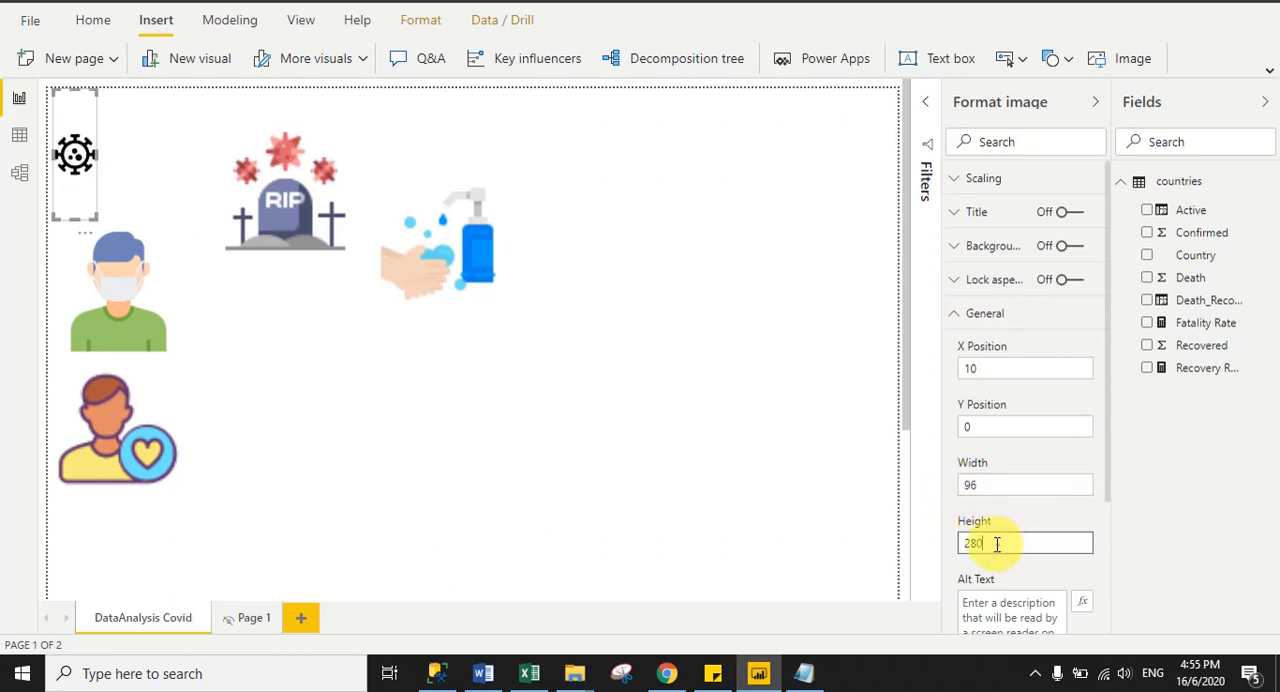
pyautogui.moveTo(997, 543); pyautogui.dragTo(910, 545)
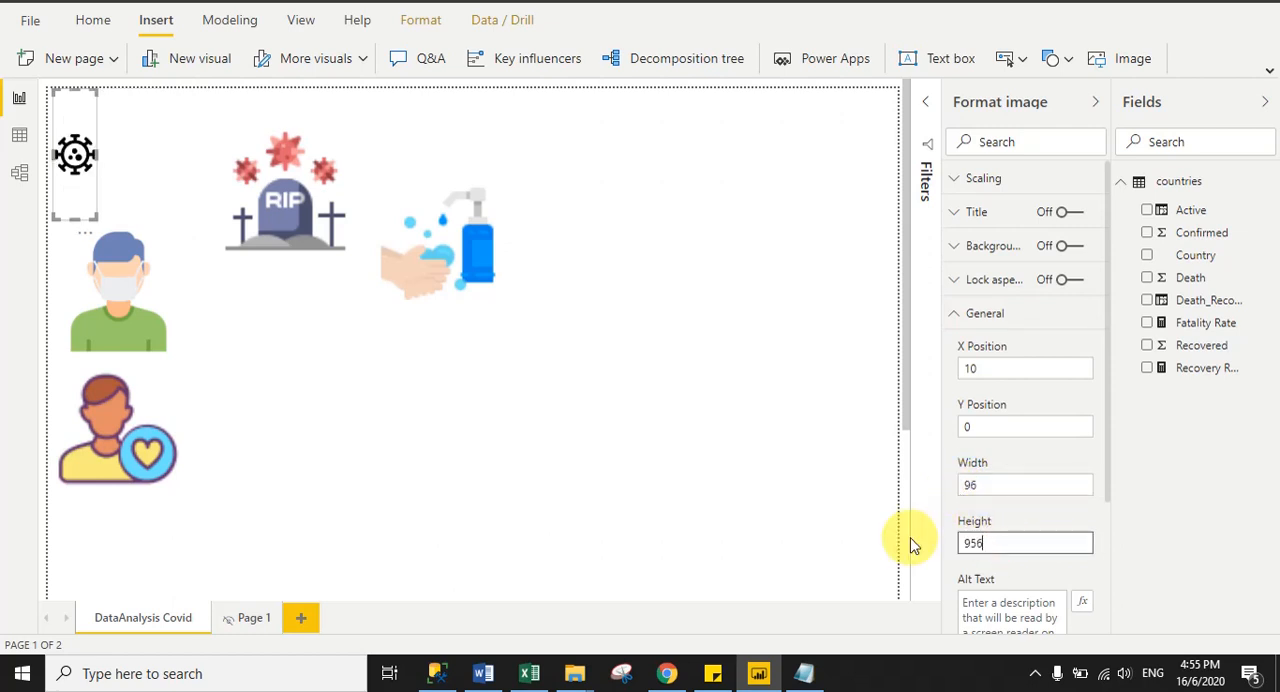
pyautogui.press('Return')
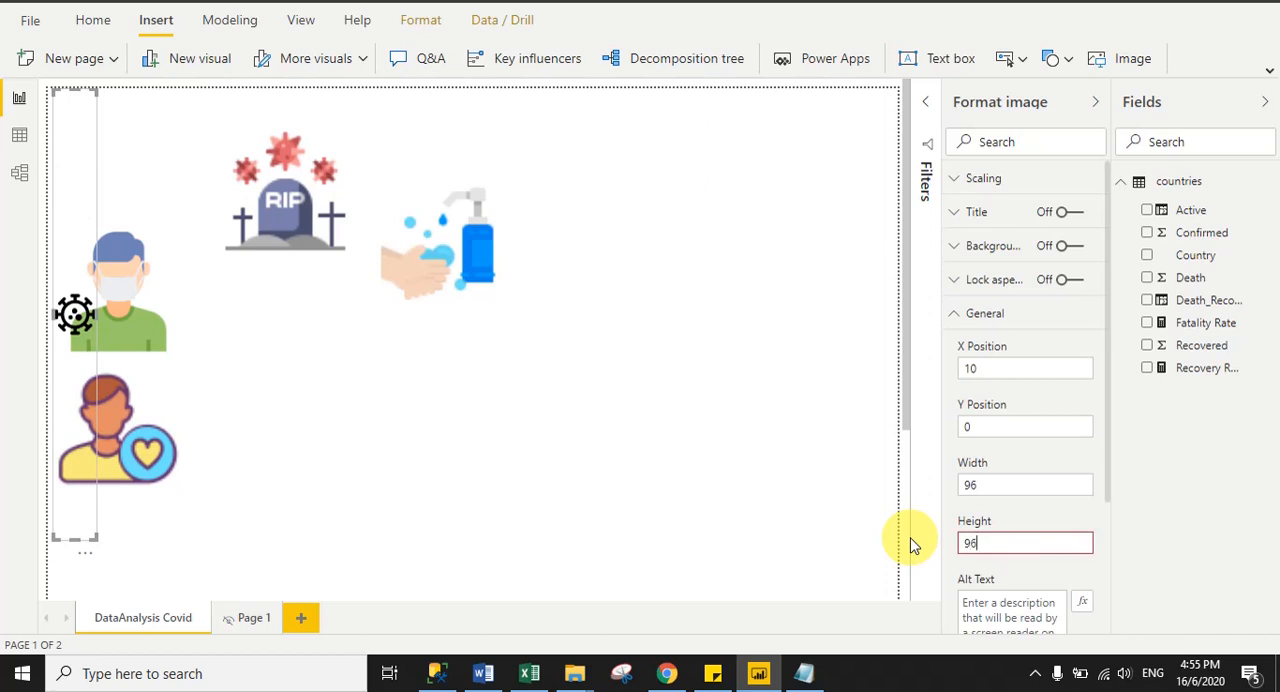
pyautogui.press('Return')
pyautogui.click(565, 470)
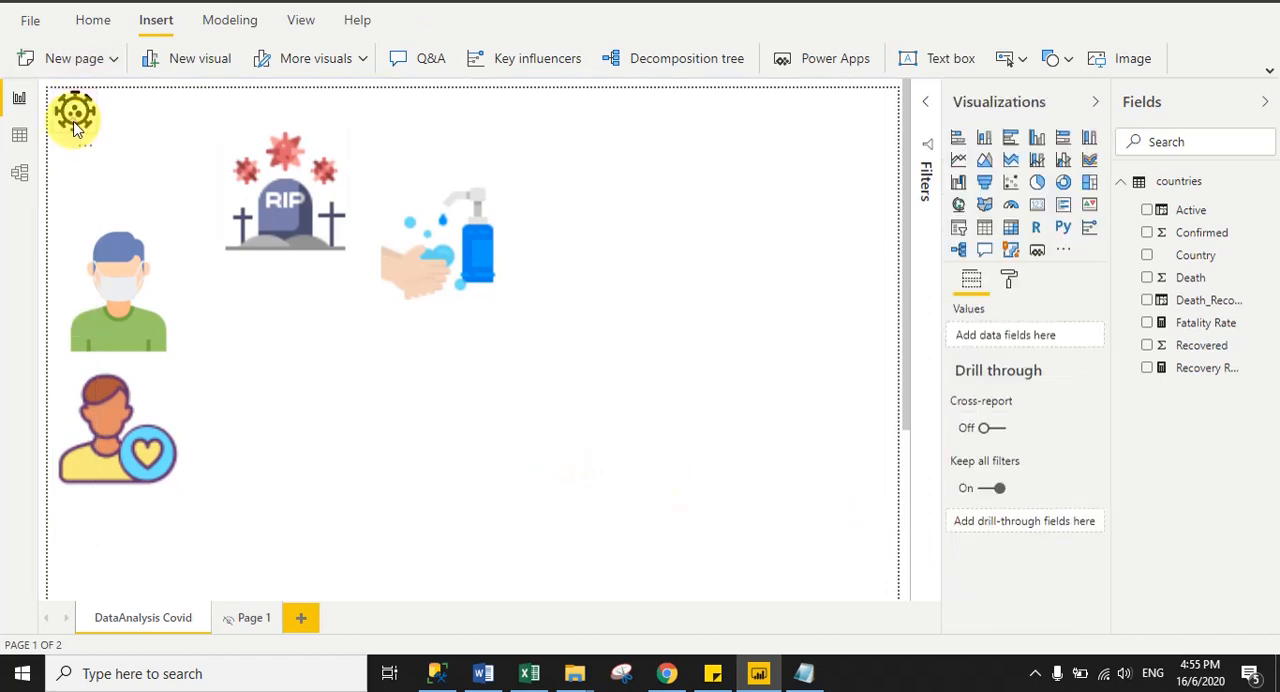
# - Move the virus image slightly inward from the report page's upper-left corner
pyautogui.moveTo(75, 125); pyautogui.dragTo(86, 138)
pyautogui.click(345, 355)
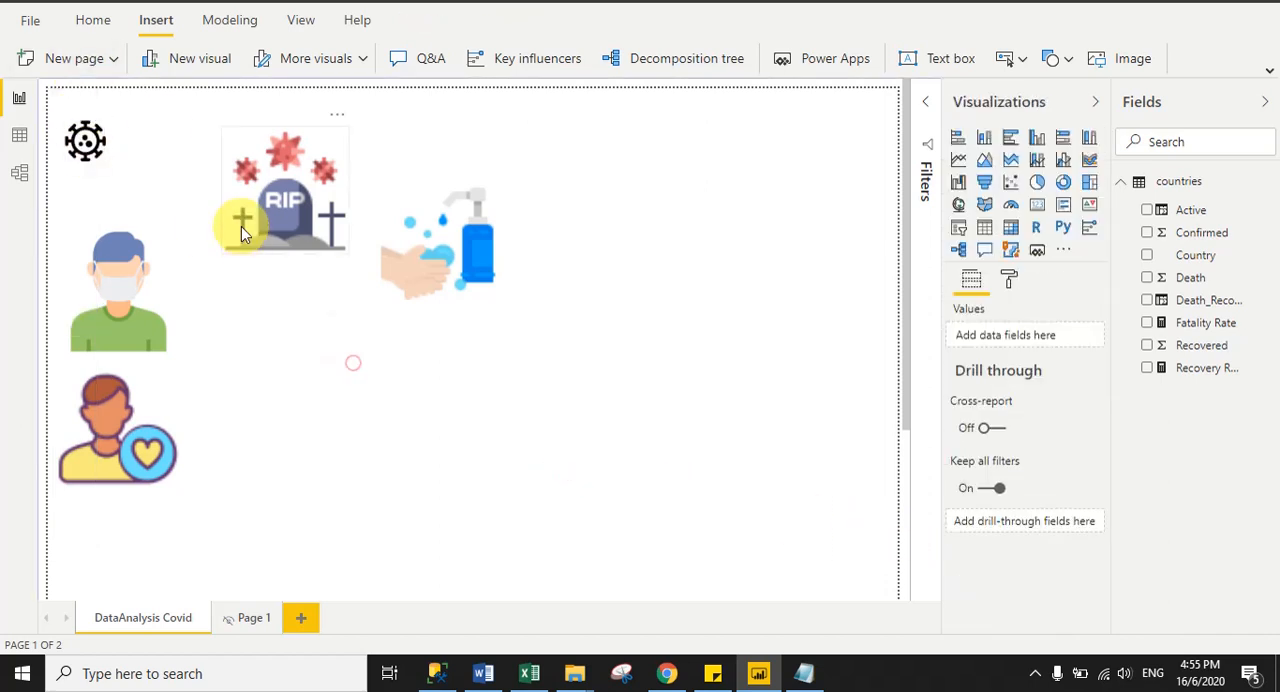
pyautogui.click(88, 125)
pyautogui.click(437, 408)
# - Set the tombstone image's width and height to 96
pyautogui.click(298, 230)
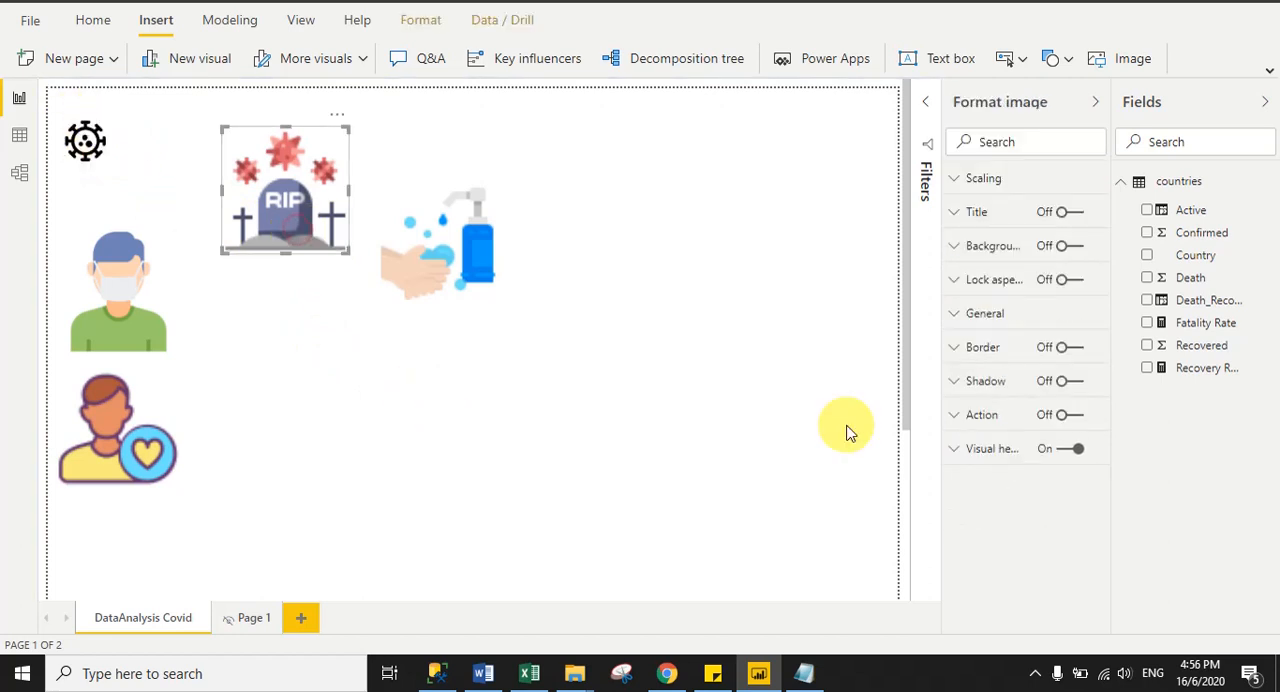
pyautogui.click(988, 321)
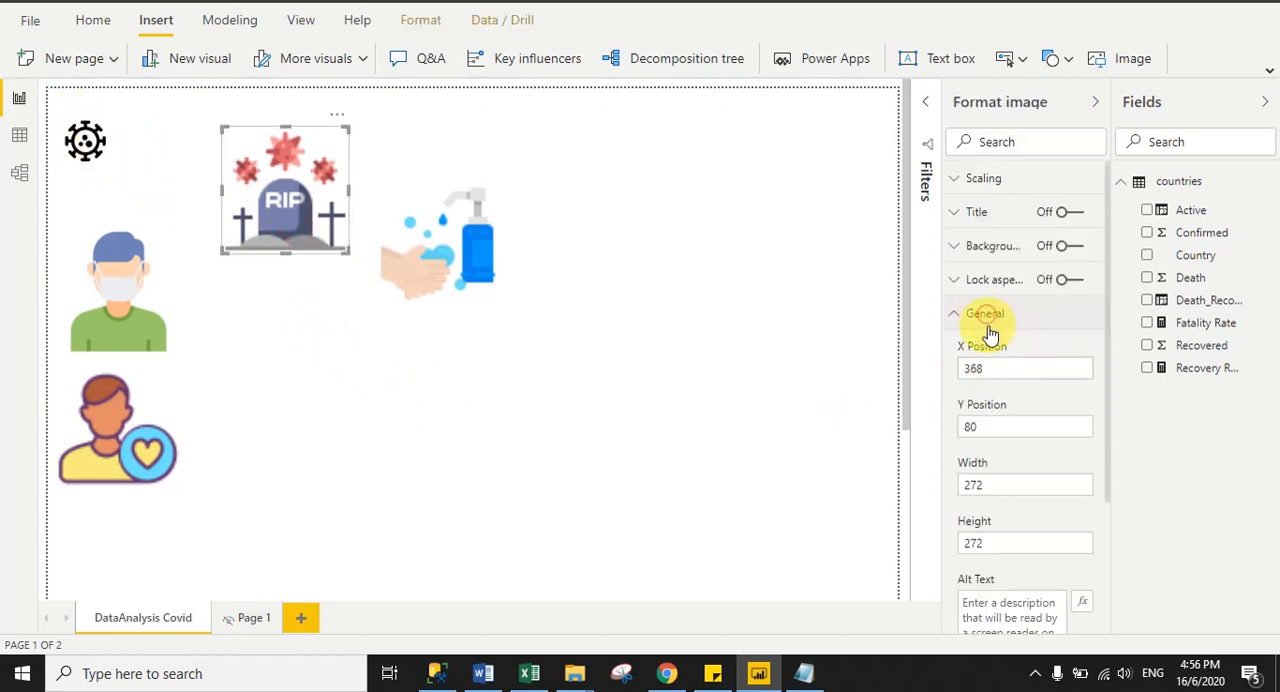
pyautogui.moveTo(995, 484); pyautogui.dragTo(935, 488)
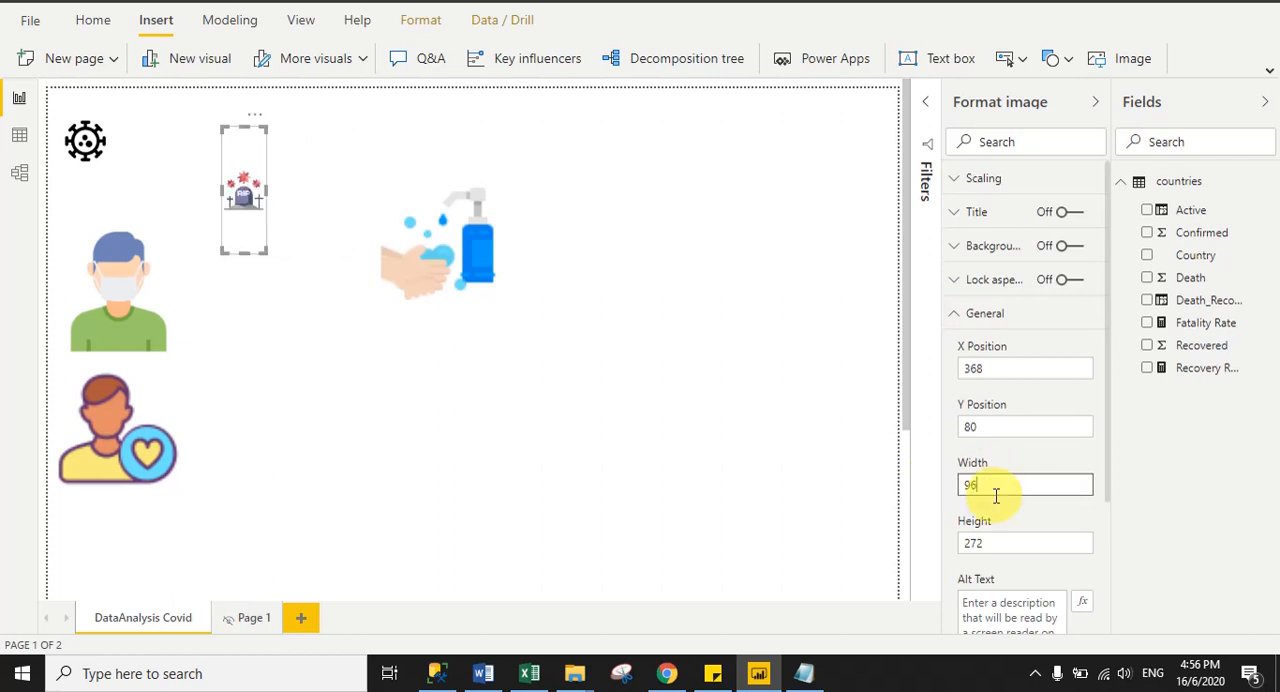
pyautogui.click(985, 542)
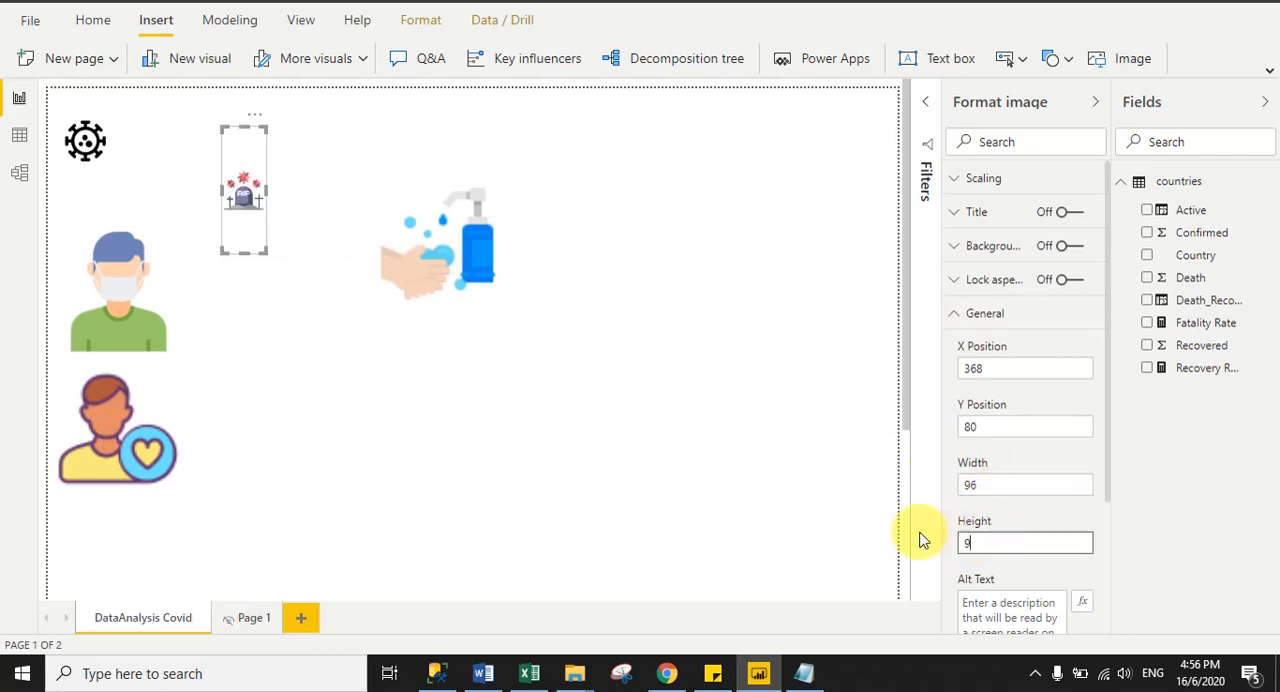
pyautogui.write('96')
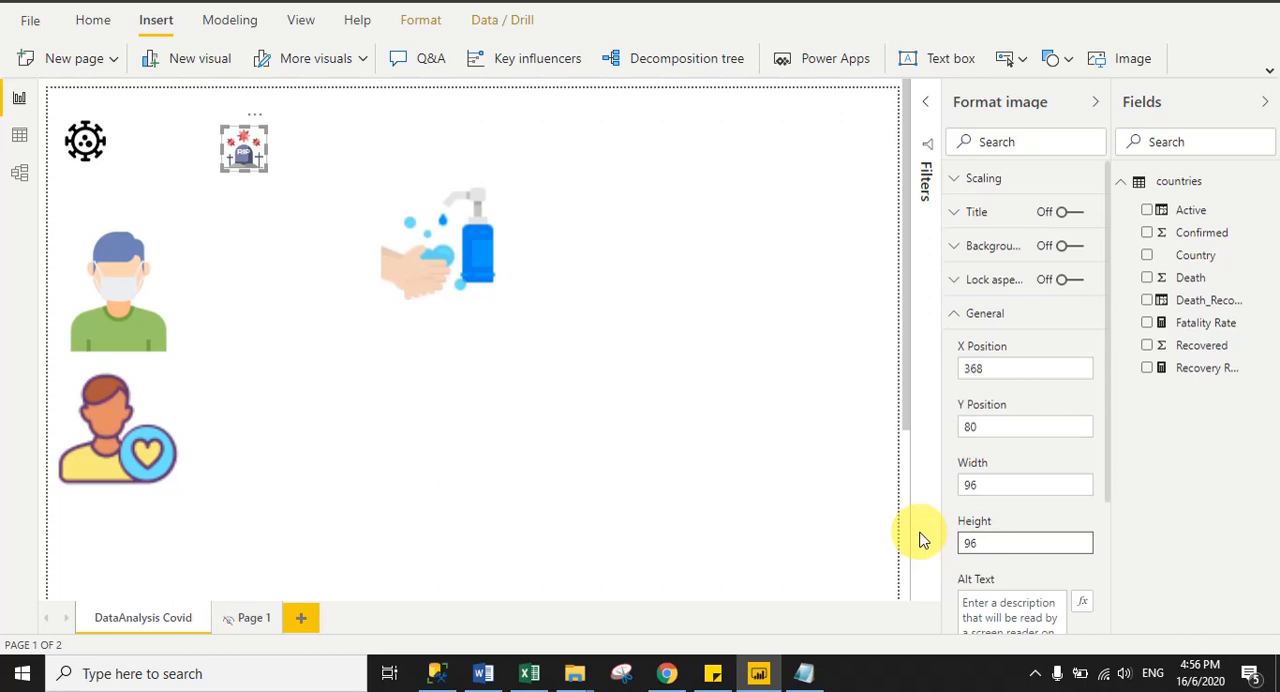
# - Set the hand-wash image's width and height to 96
pyautogui.click(428, 270)
pyautogui.click(995, 485)
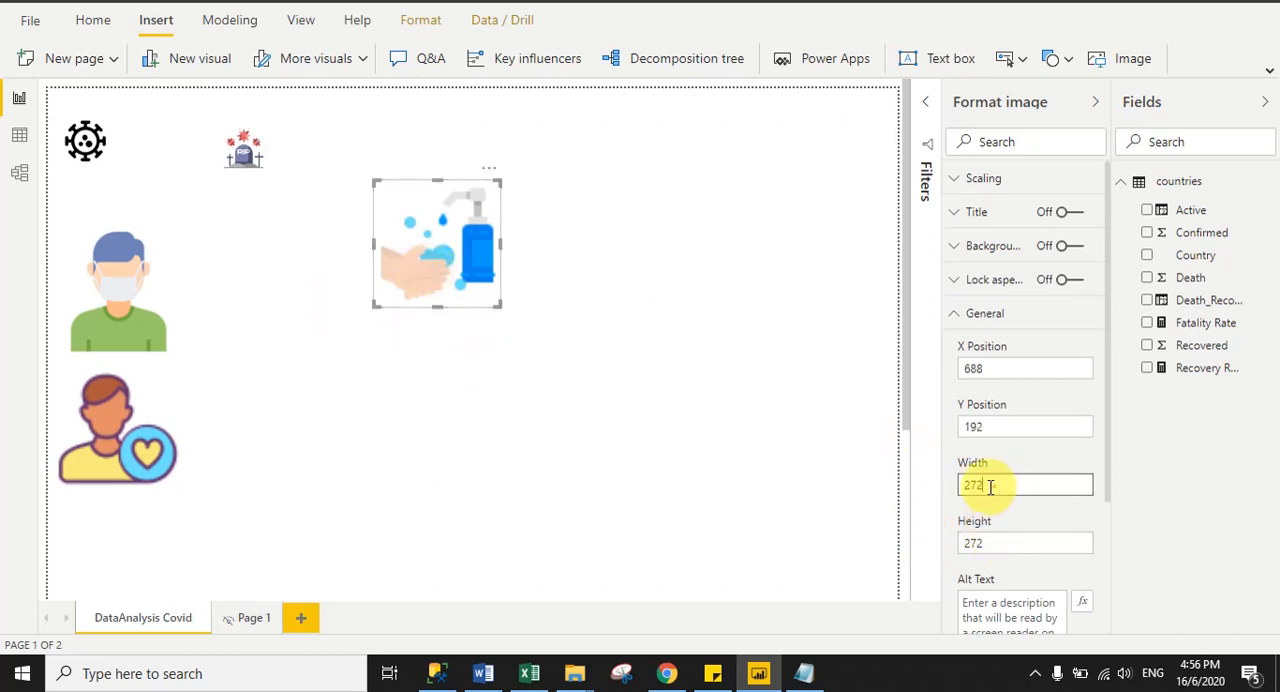
pyautogui.write('96')
pyautogui.press('Return')
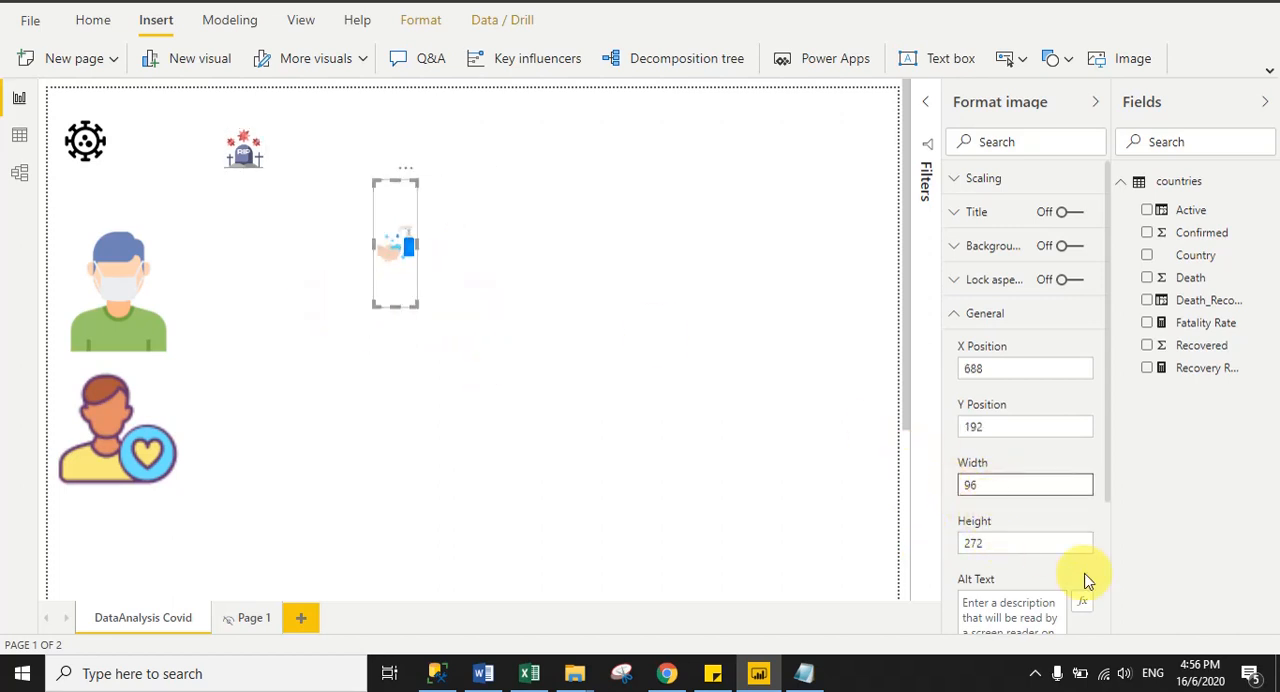
pyautogui.click(994, 545)
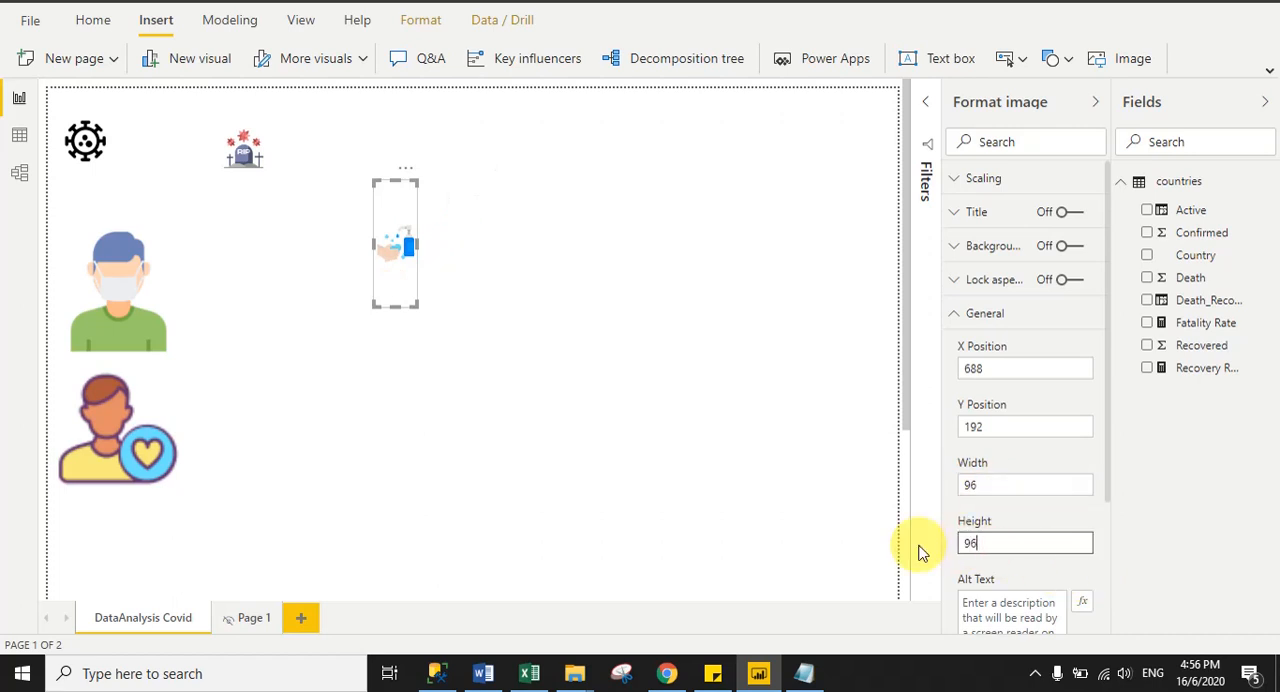
pyautogui.press('Return')
# - Set the masked patient image's width to 96
pyautogui.click(104, 282)
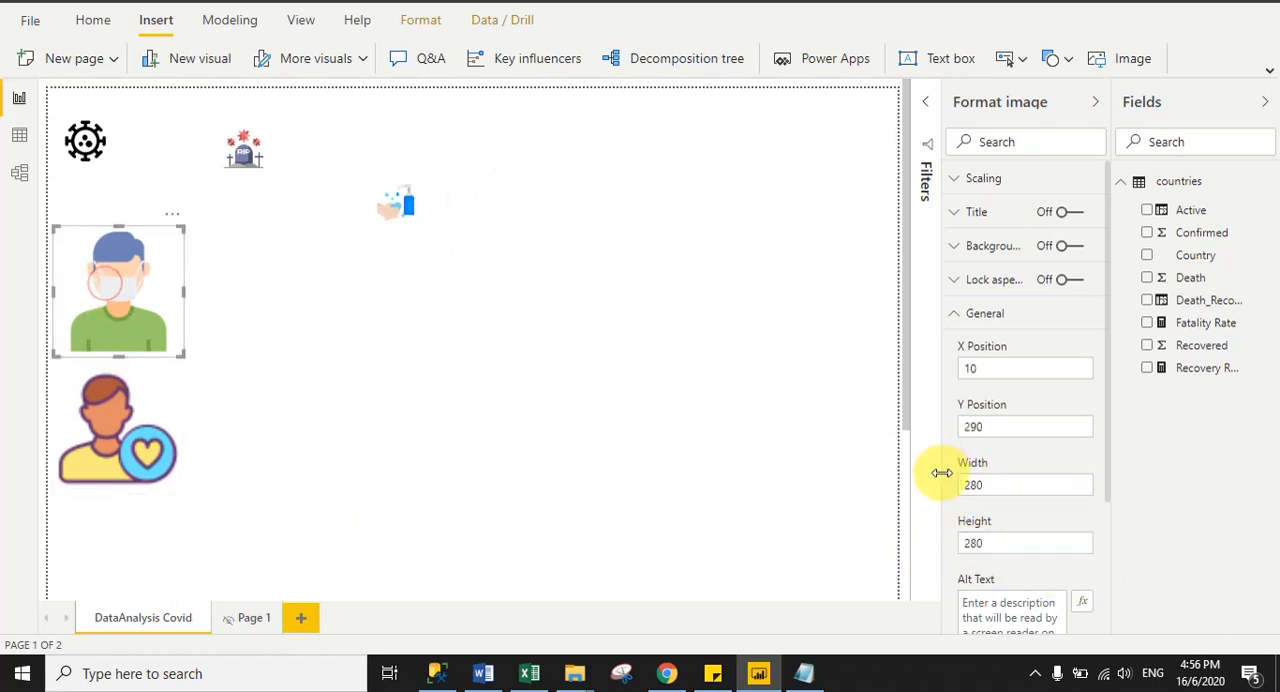
pyautogui.click(1004, 489)
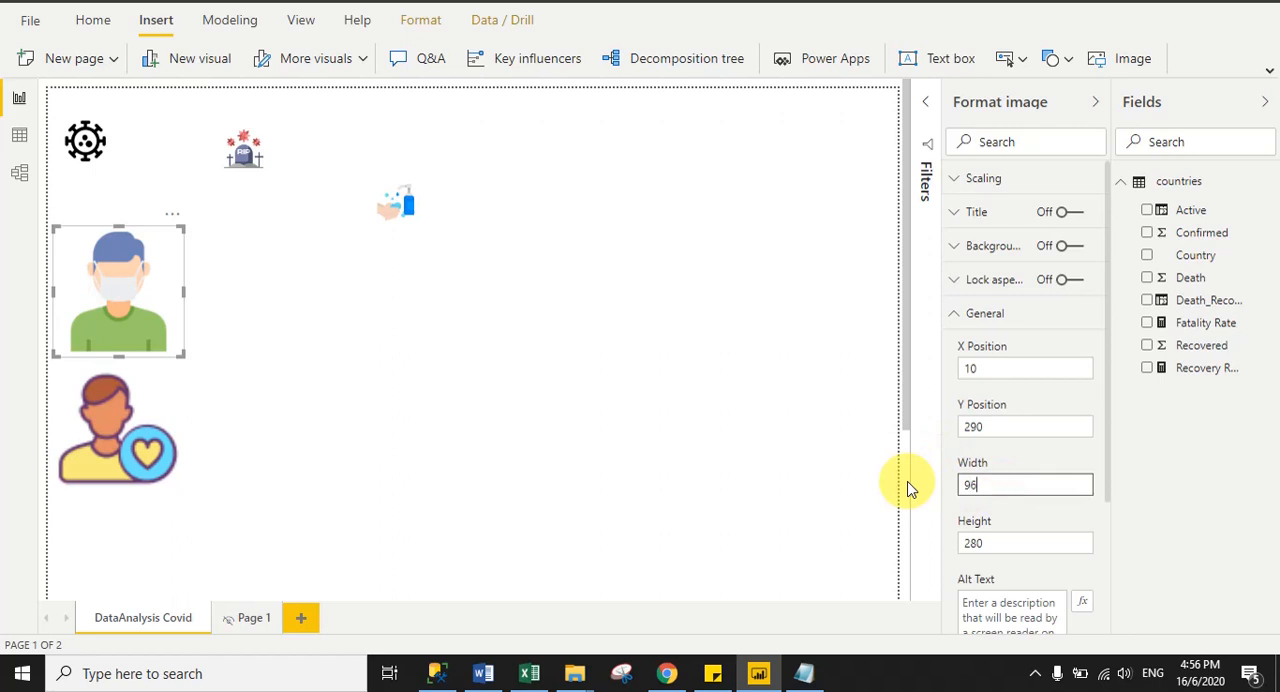
pyautogui.write('96')
pyautogui.press('Return')
# - Set the recovered person image's height to 96 and narrow its frame to fit the icon
pyautogui.click(156, 434)
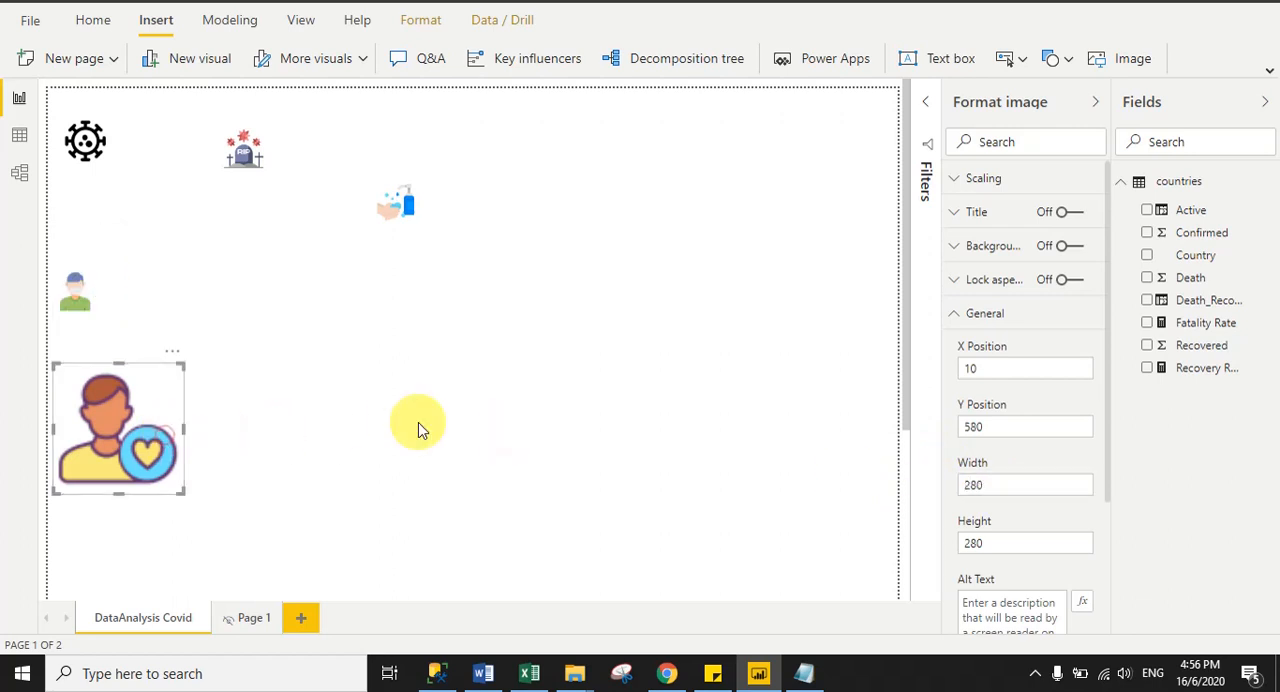
pyautogui.click(989, 540)
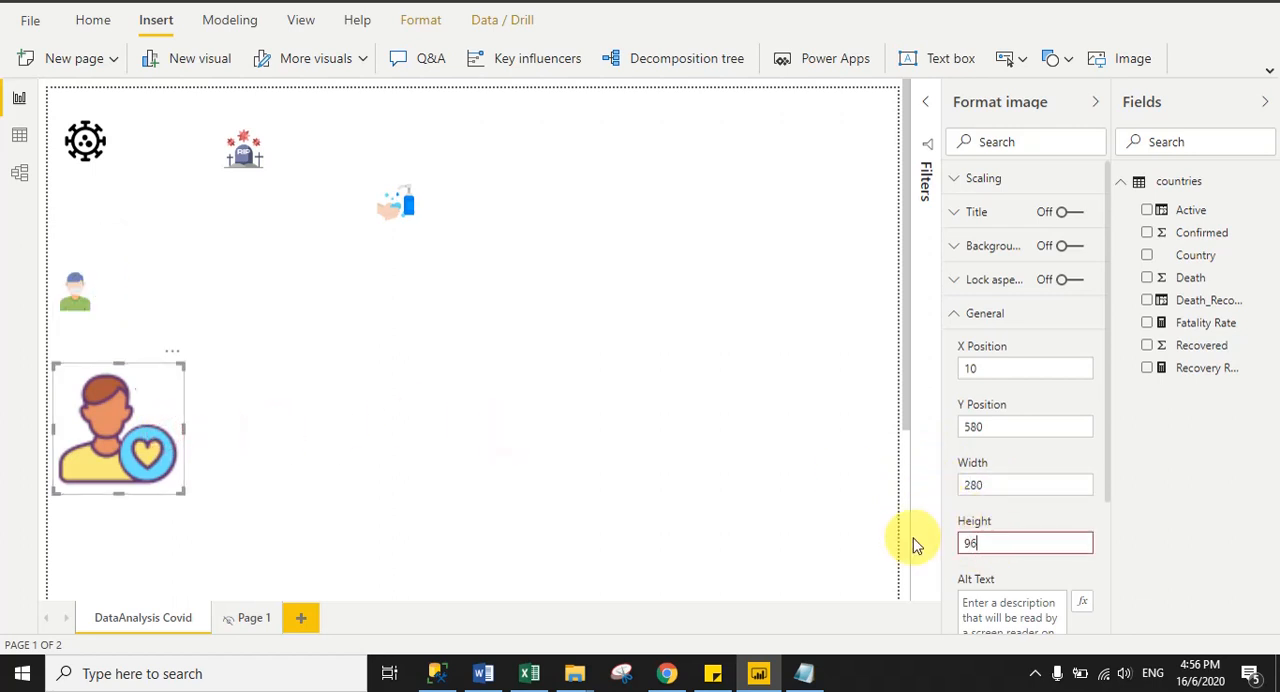
pyautogui.write('96')
pyautogui.press('Return')
pyautogui.click(455, 430)
pyautogui.click(118, 385)
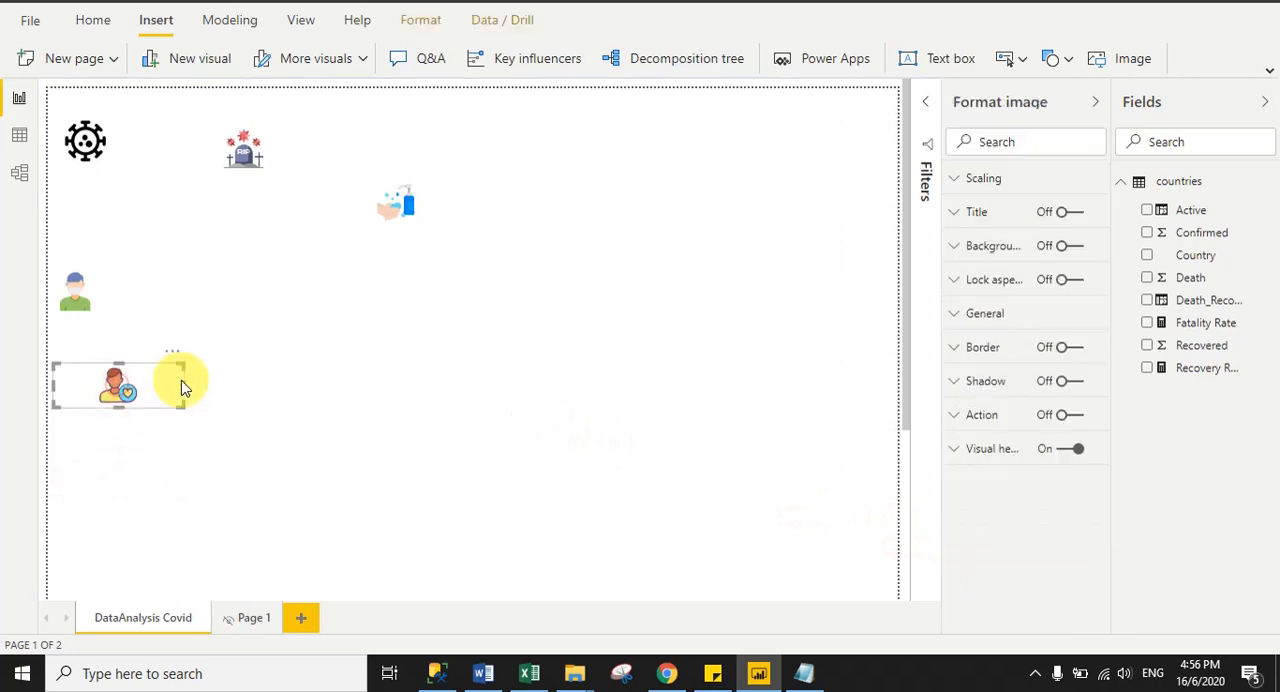
pyautogui.moveTo(181, 380); pyautogui.dragTo(108, 380)
# - Shorten the masked patient image's frame and place it directly beside the virus image
pyautogui.click(85, 303)
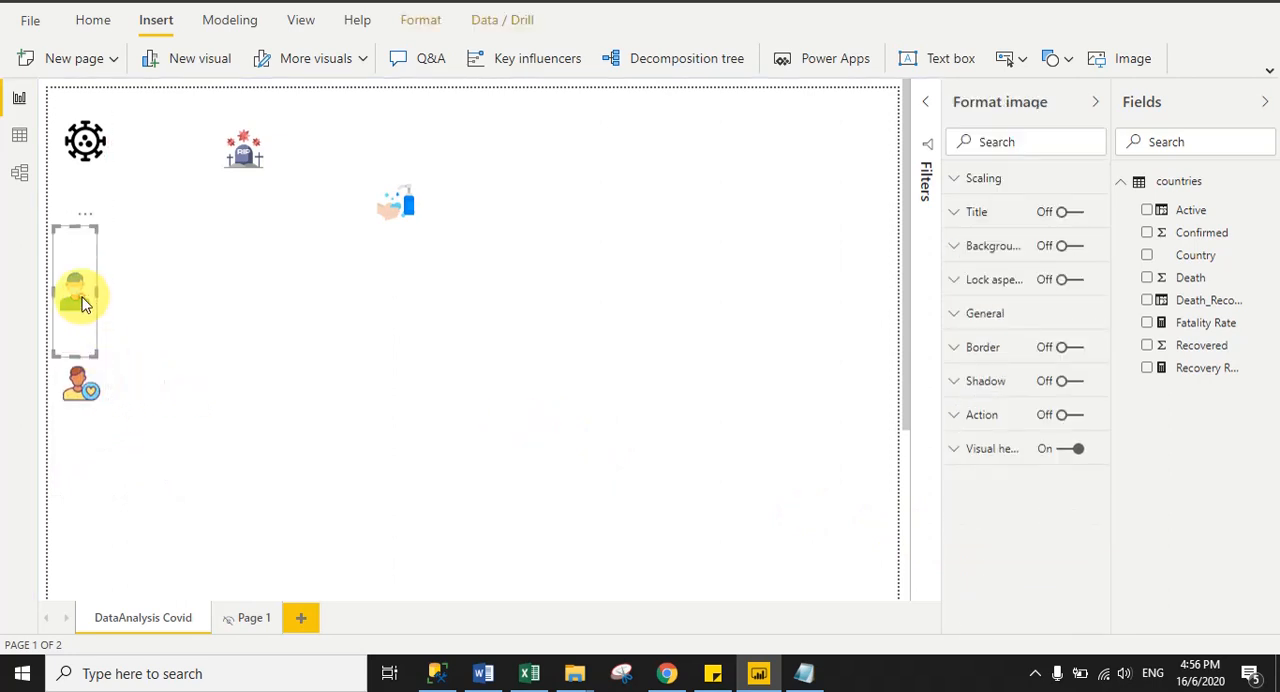
pyautogui.moveTo(85, 303); pyautogui.dragTo(139, 160)
pyautogui.click(392, 205)
pyautogui.click(116, 353)
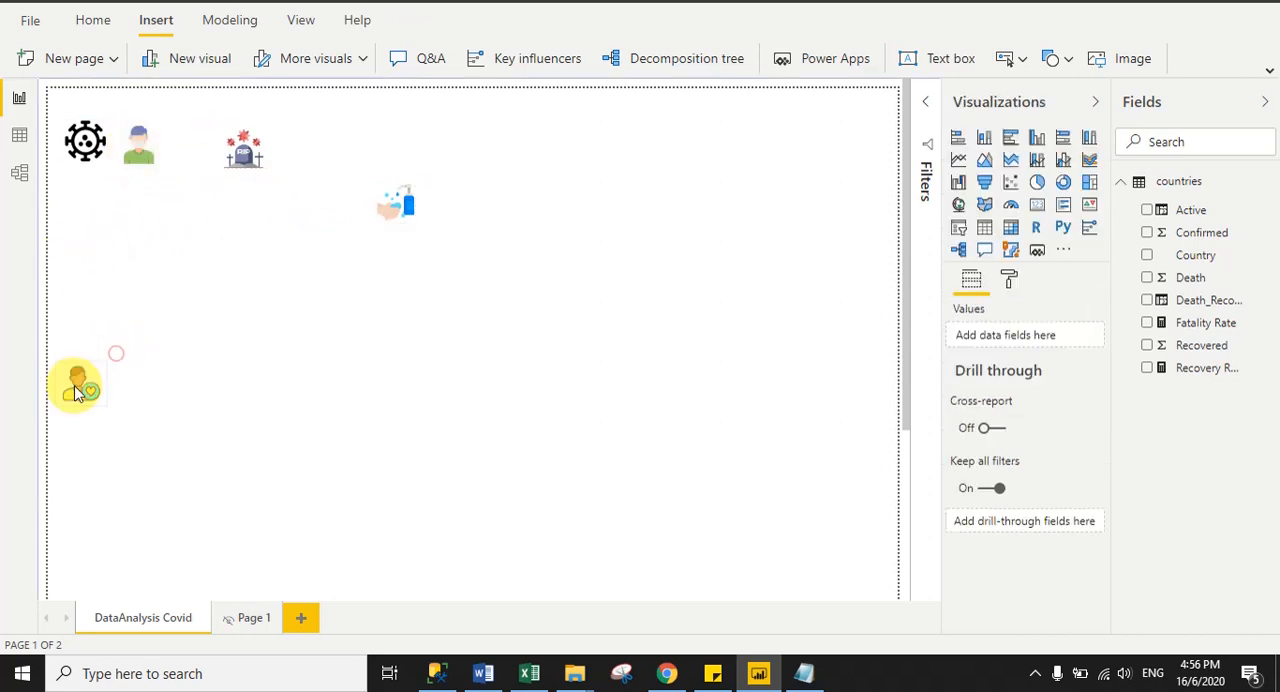
# - Move the tombstone image down the page and line up the hand-wash image beside the masked patient in the top row
pyautogui.moveTo(255, 140); pyautogui.dragTo(230, 295)
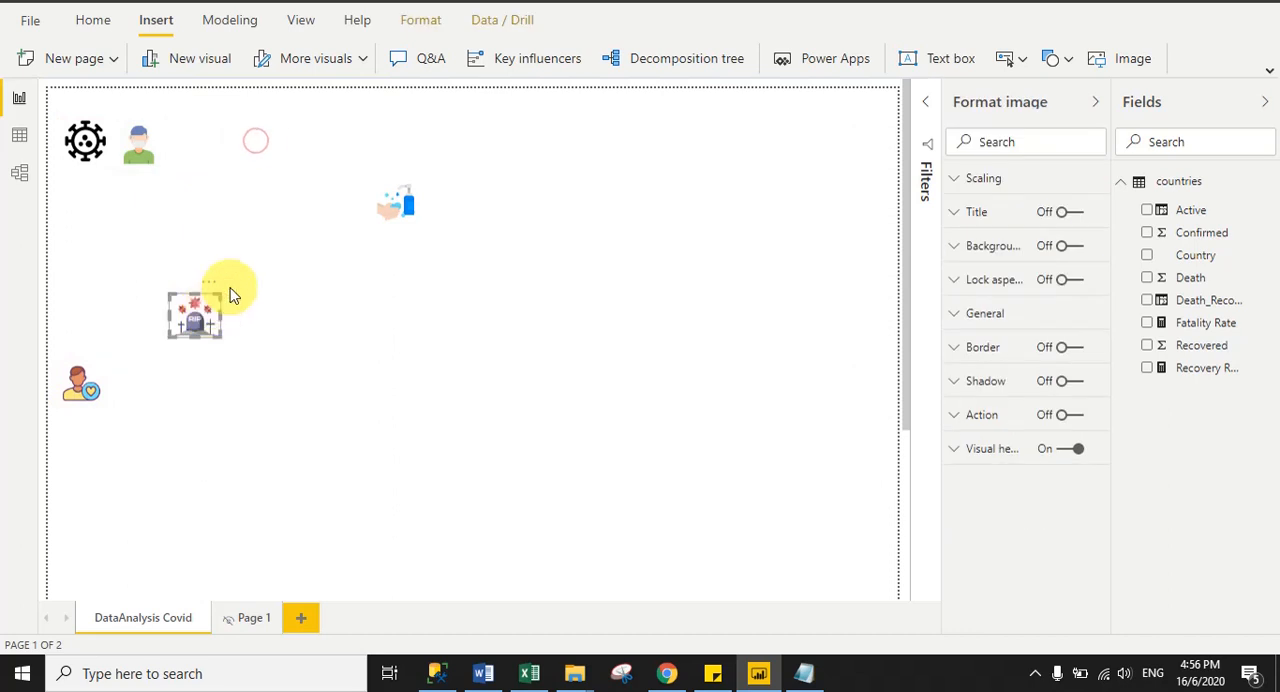
pyautogui.moveTo(396, 203); pyautogui.dragTo(232, 155)
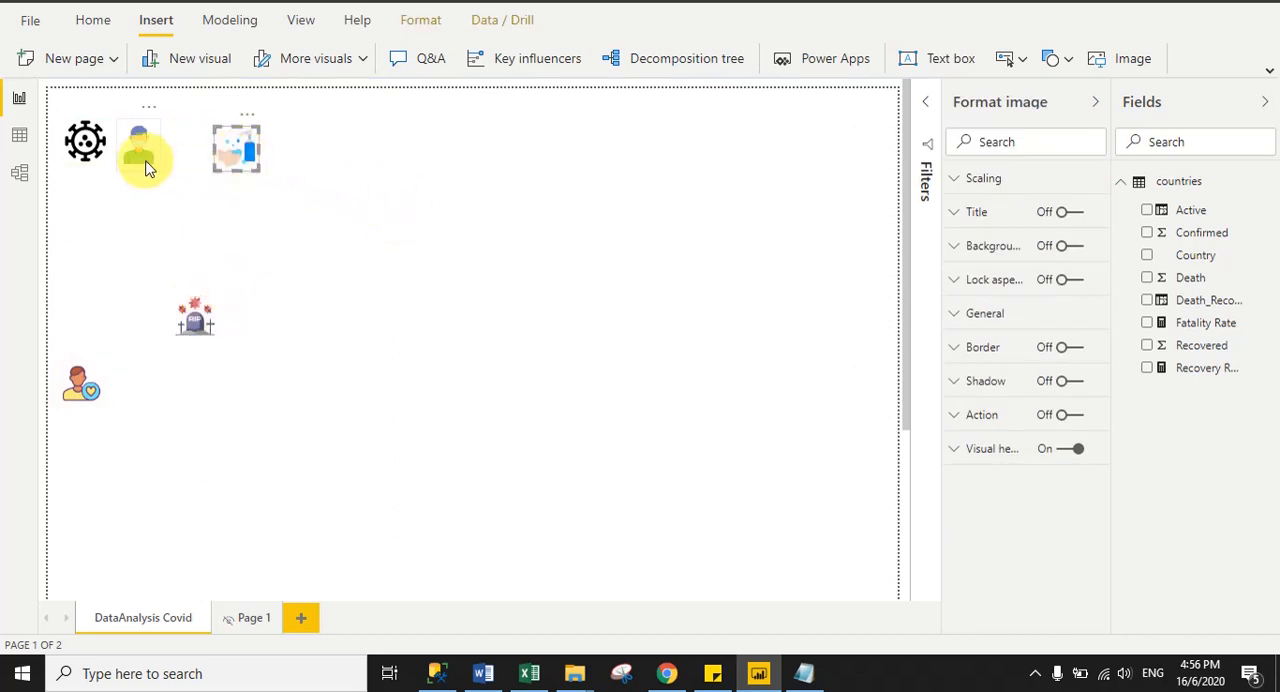
pyautogui.moveTo(146, 161); pyautogui.dragTo(146, 153)
pyautogui.moveTo(230, 152); pyautogui.dragTo(197, 141)
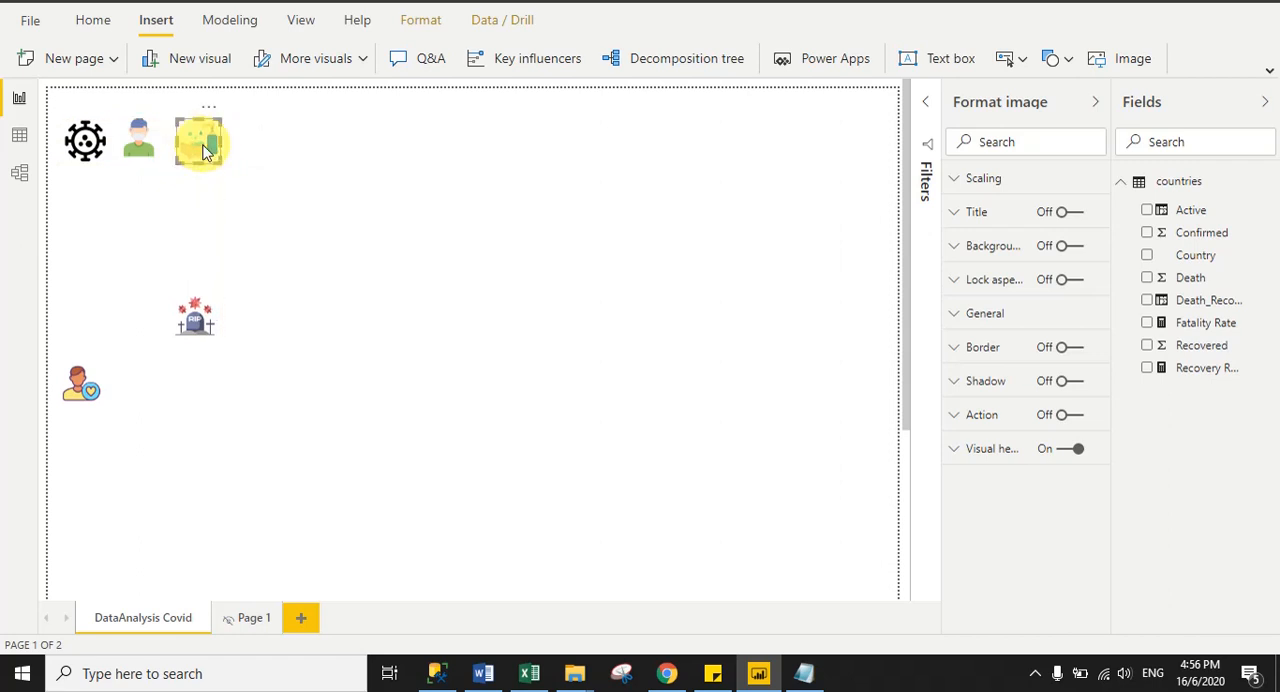
pyautogui.click(333, 224)
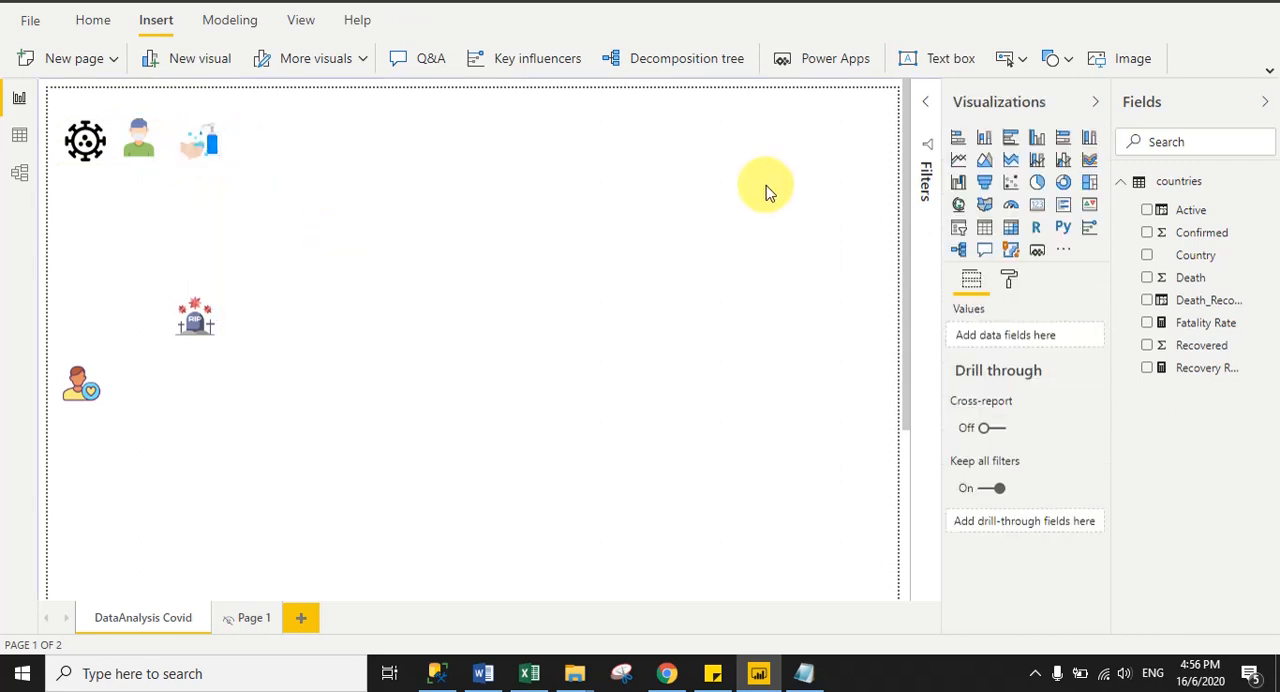
# - Add a text box reading "COVID 19 Data Analysis" and set its font size to 36
pyautogui.click(943, 62)
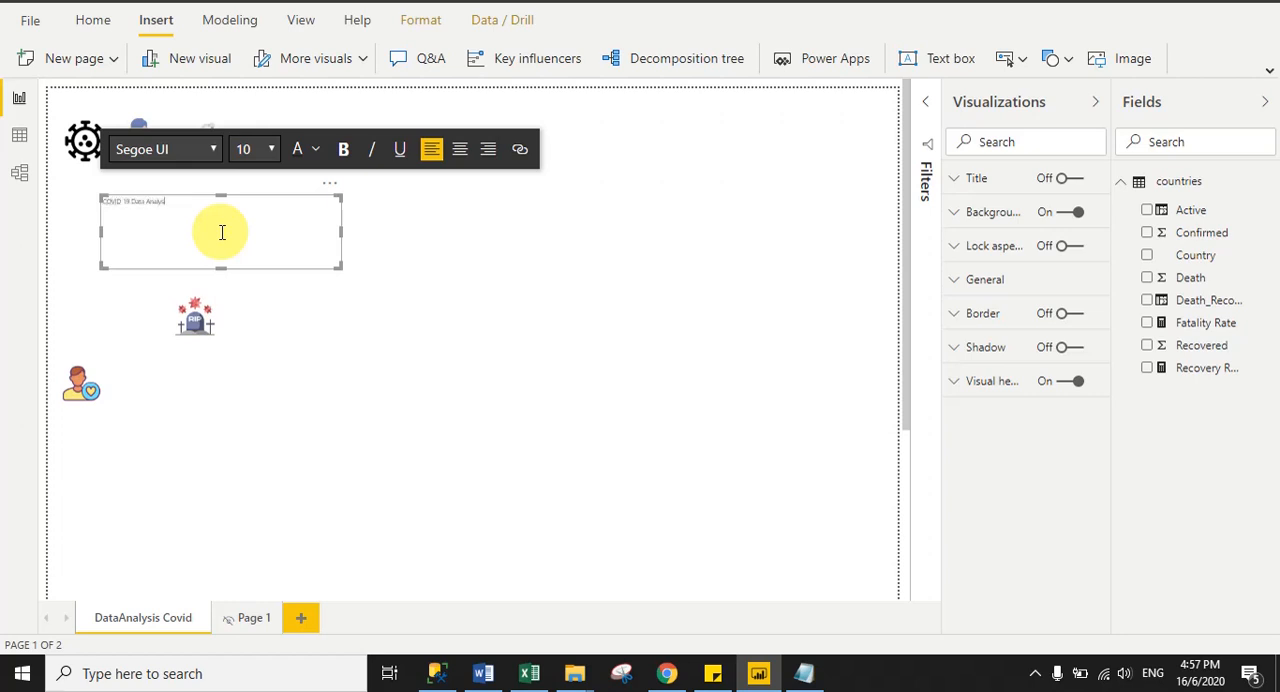
pyautogui.moveTo(227, 230); pyautogui.dragTo(84, 218)
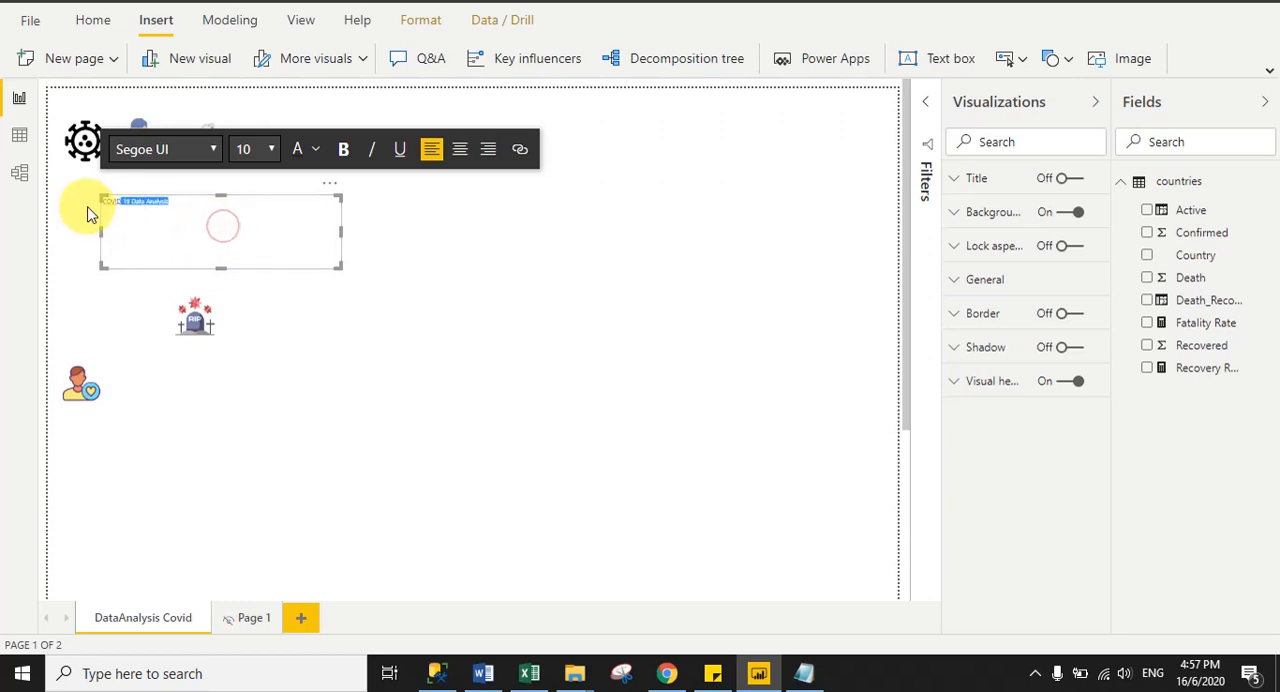
pyautogui.click(270, 149)
pyautogui.click(252, 414)
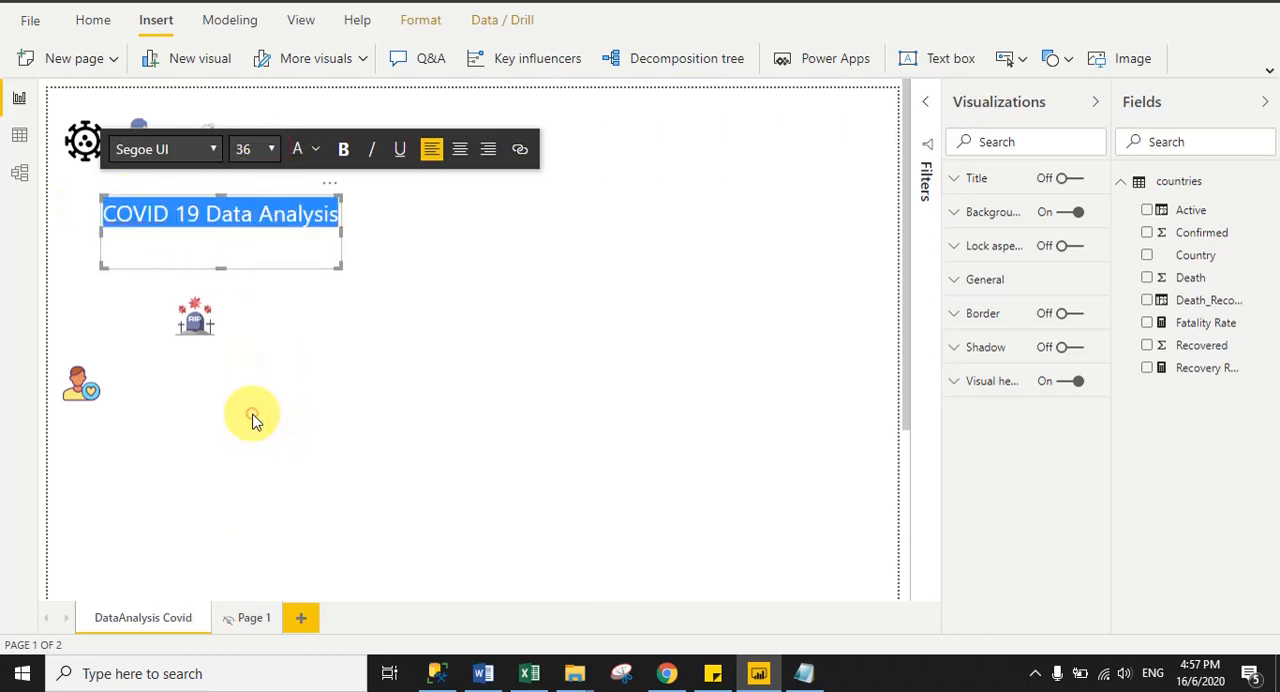
# - Widen the title text box and extend its text to "COVID 19 Data Analysis Report"
pyautogui.moveTo(341, 229); pyautogui.dragTo(426, 231)
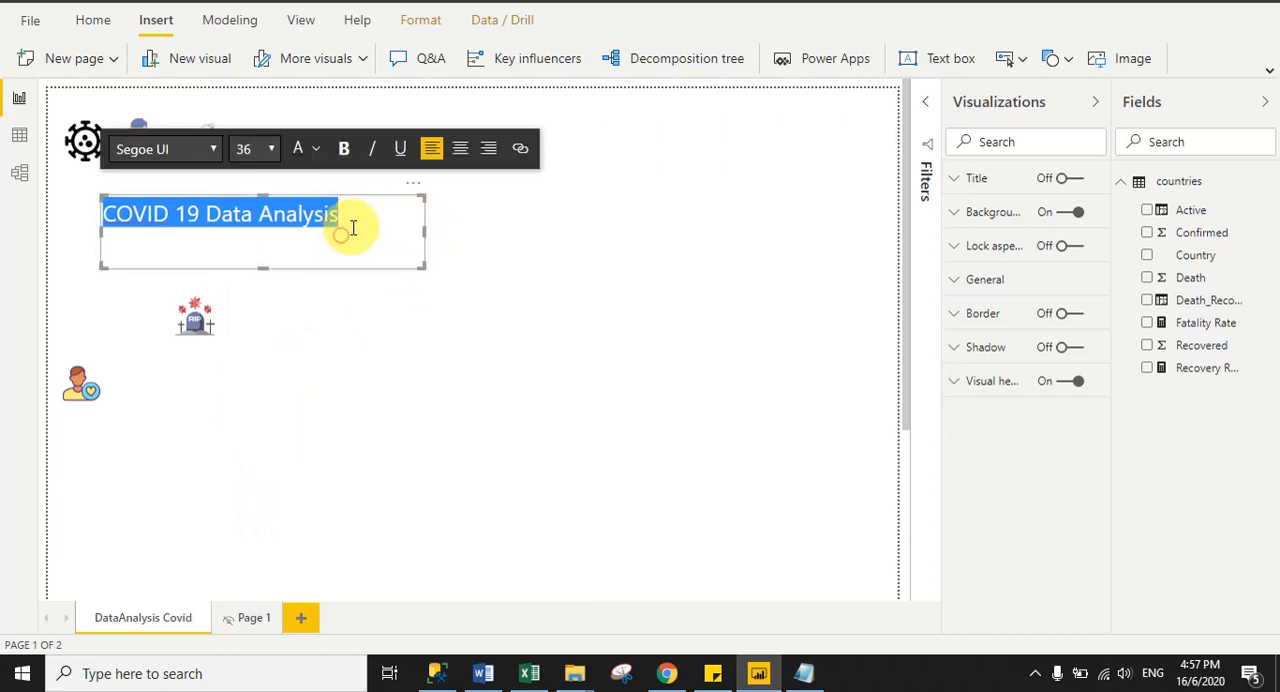
pyautogui.click(337, 272)
pyautogui.click(342, 216)
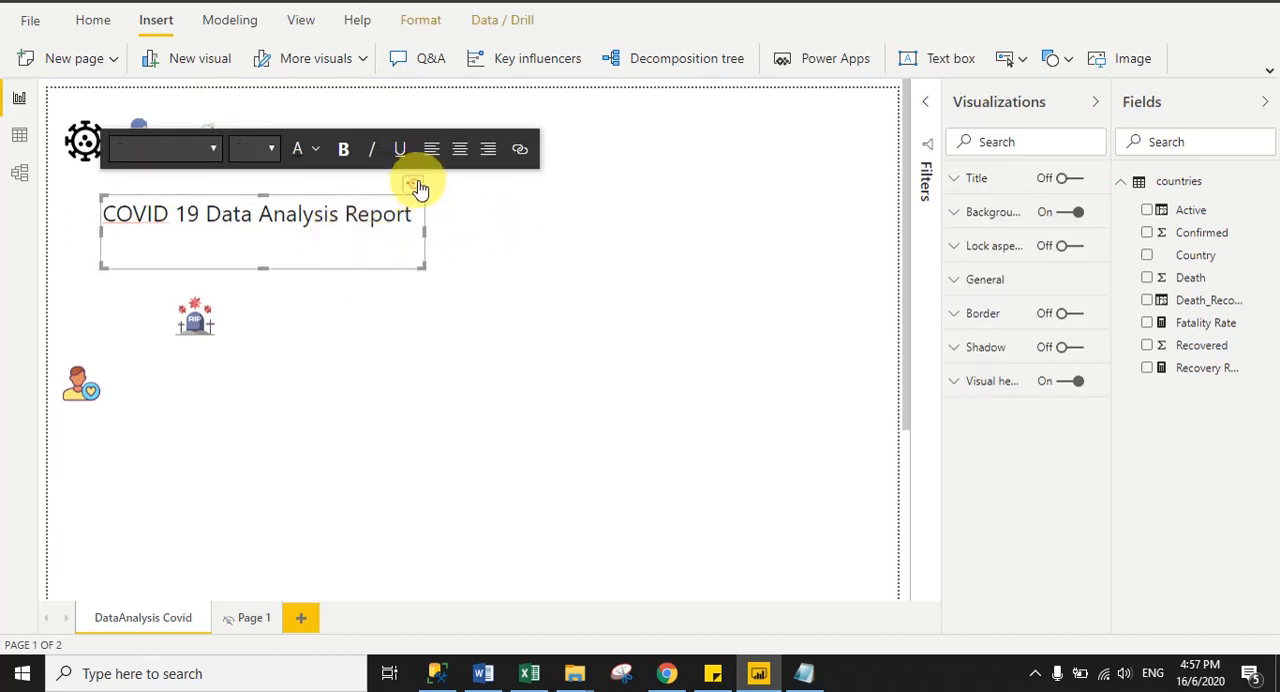
# - Move the title text box beside the top row of icons, align its text right, and make the box wider and shorter
pyautogui.moveTo(416, 195); pyautogui.dragTo(572, 110)
pyautogui.click(647, 245)
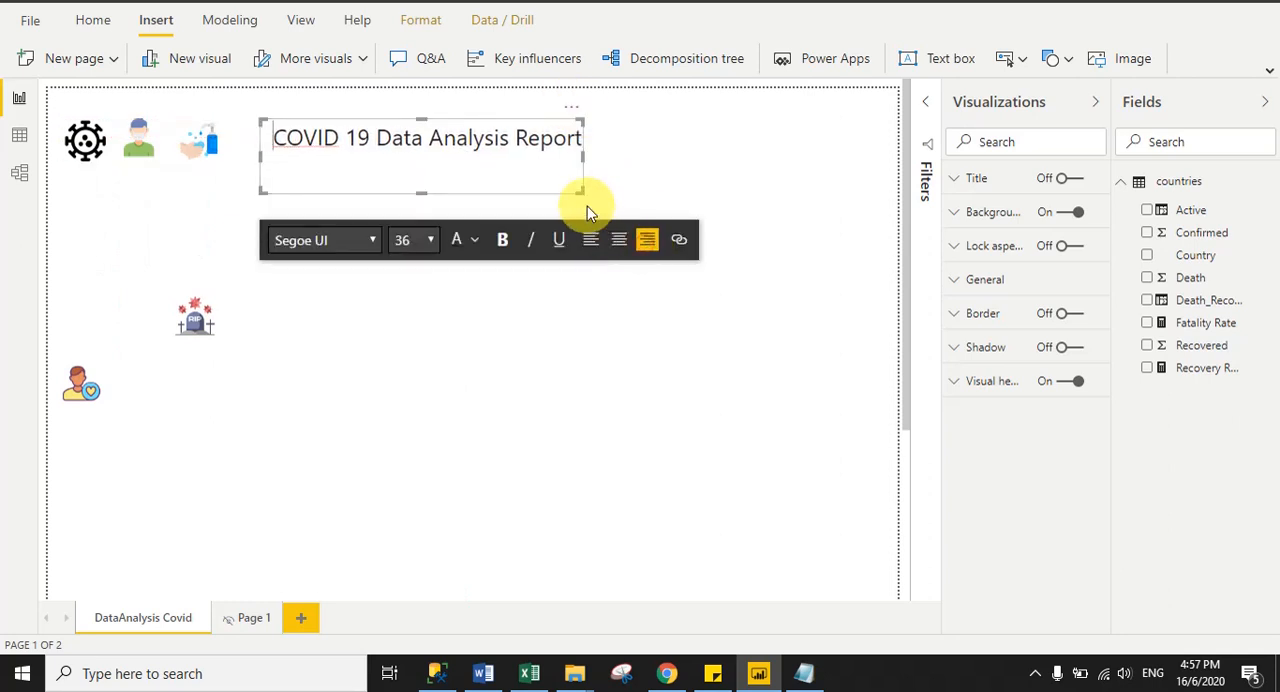
pyautogui.moveTo(580, 186); pyautogui.dragTo(614, 168)
pyautogui.click(571, 232)
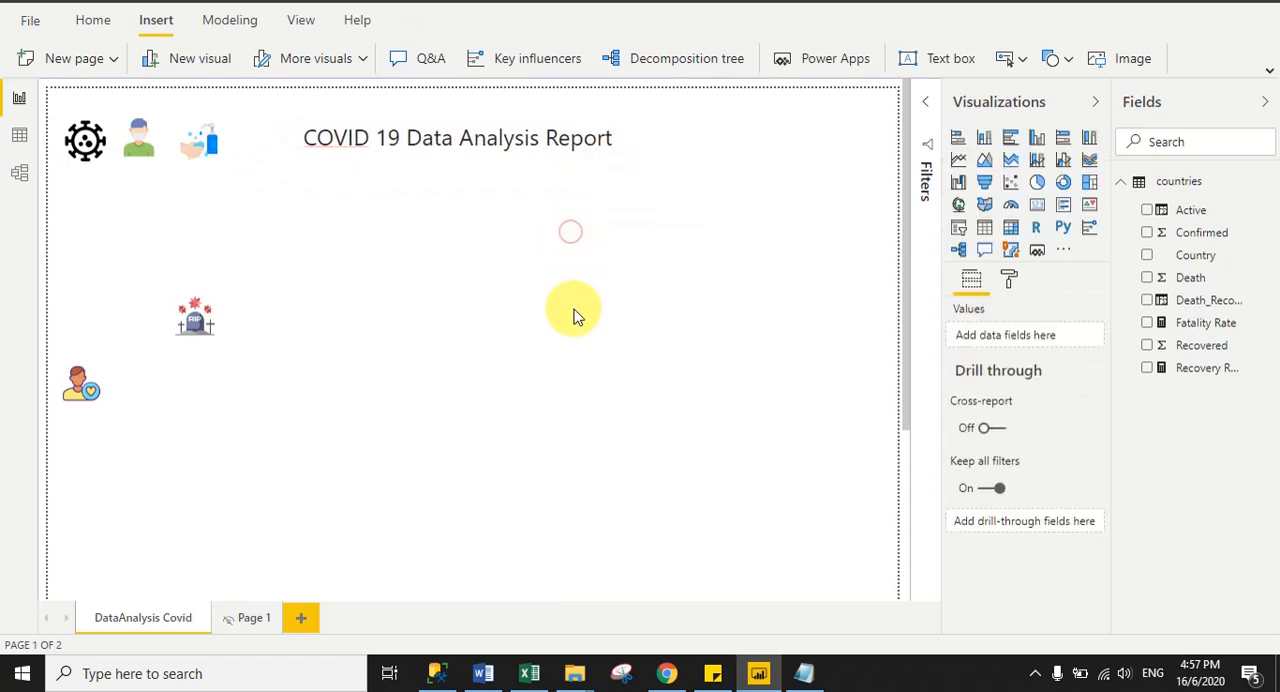
pyautogui.click(573, 308)
# - Turn on the shadow of the title text box and center its text
pyautogui.click(355, 138)
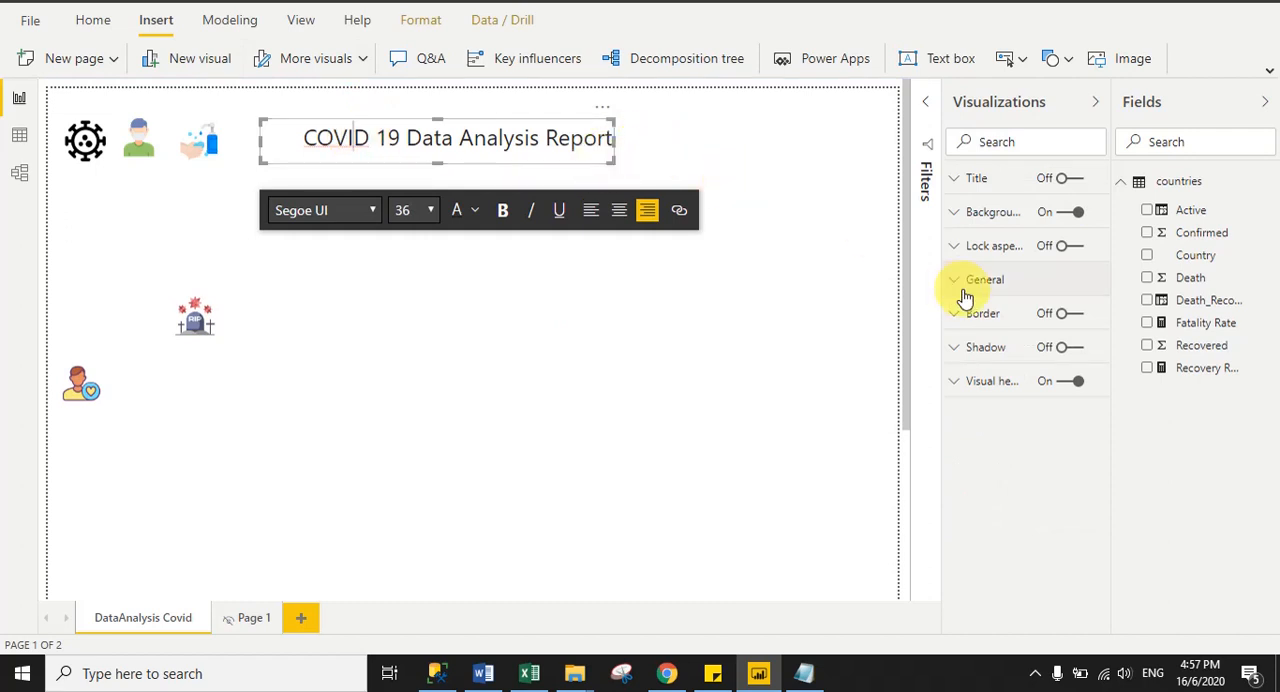
pyautogui.click(1078, 348)
pyautogui.click(717, 418)
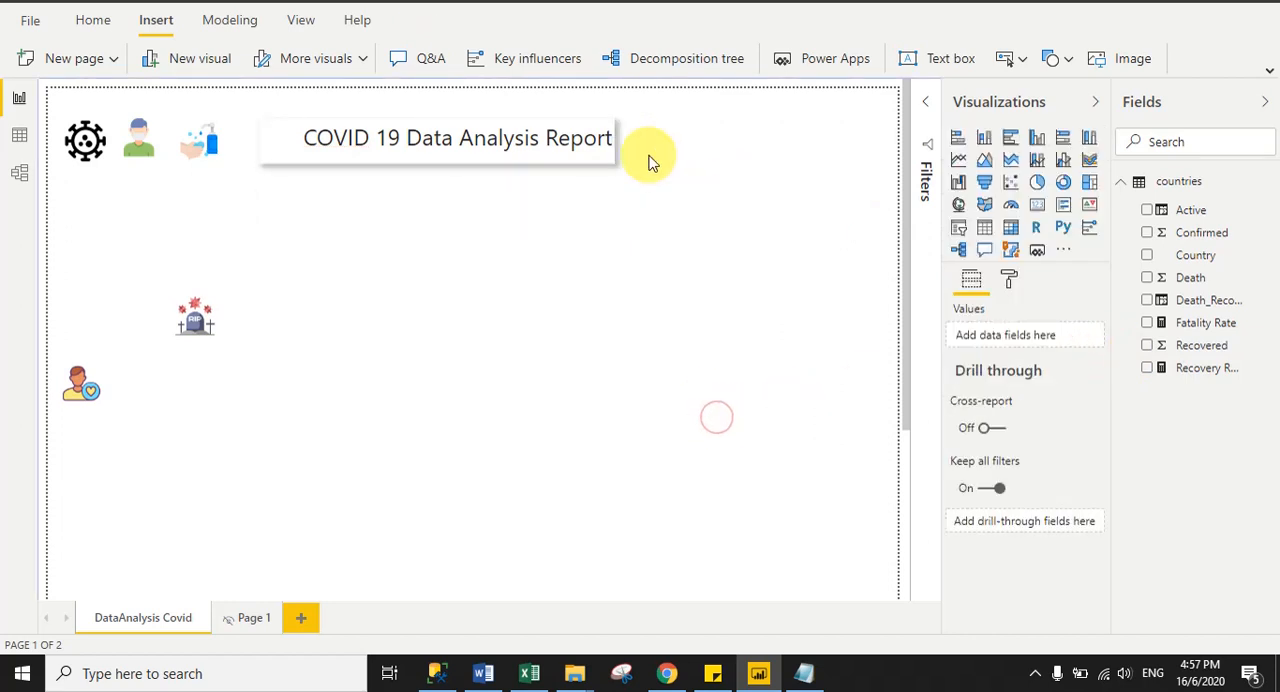
pyautogui.click(549, 142)
pyautogui.hotkey('ctrl', 'a')
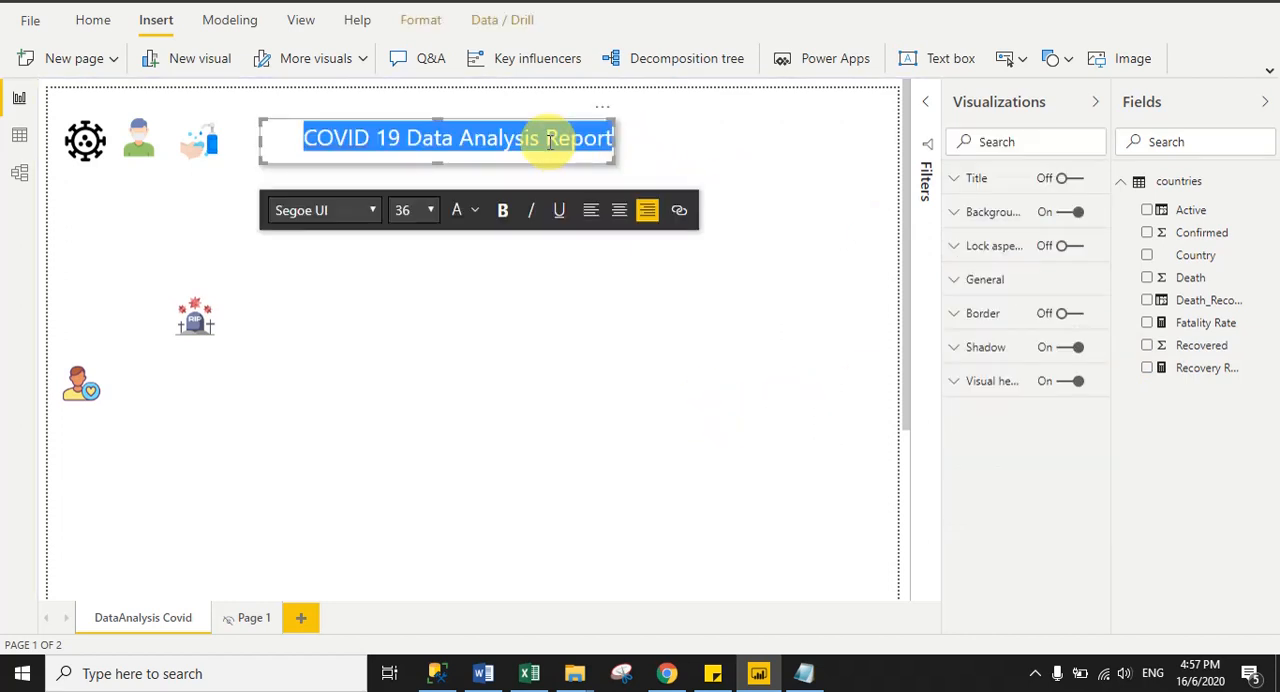
pyautogui.click(610, 222)
pyautogui.click(544, 314)
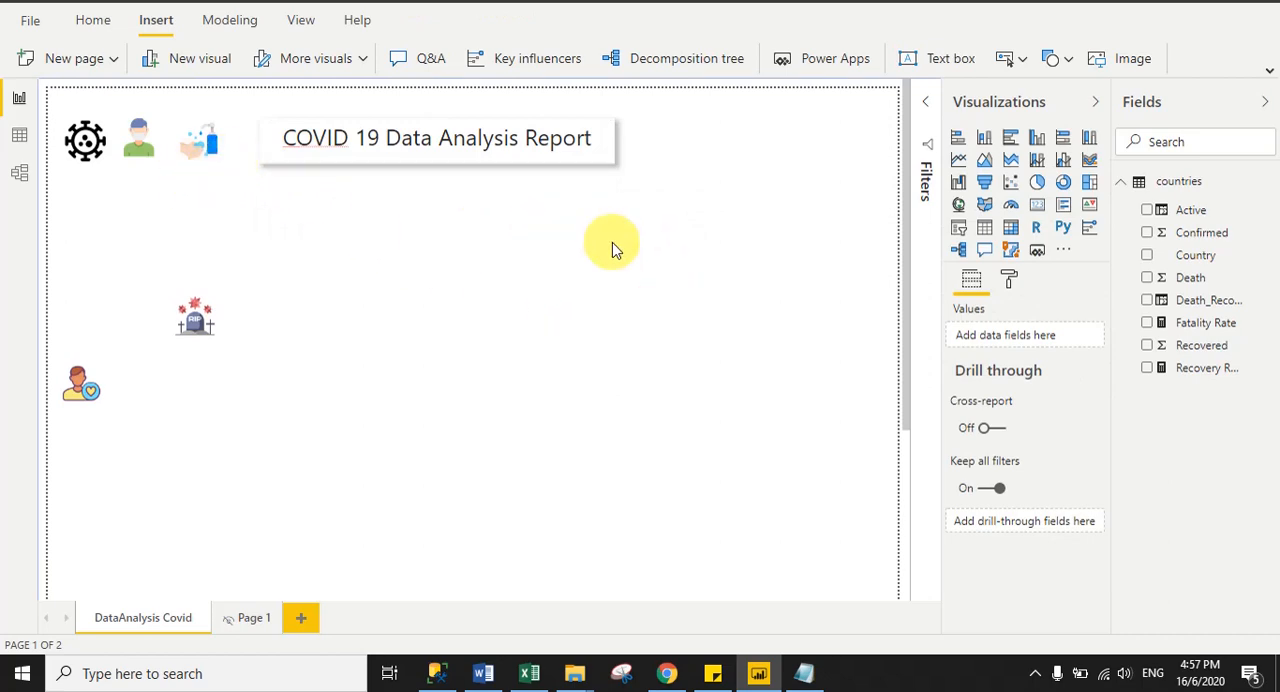
# - Check the published reference report in the browser and move the recovered-patient image slightly down the report page
pyautogui.click(666, 673)
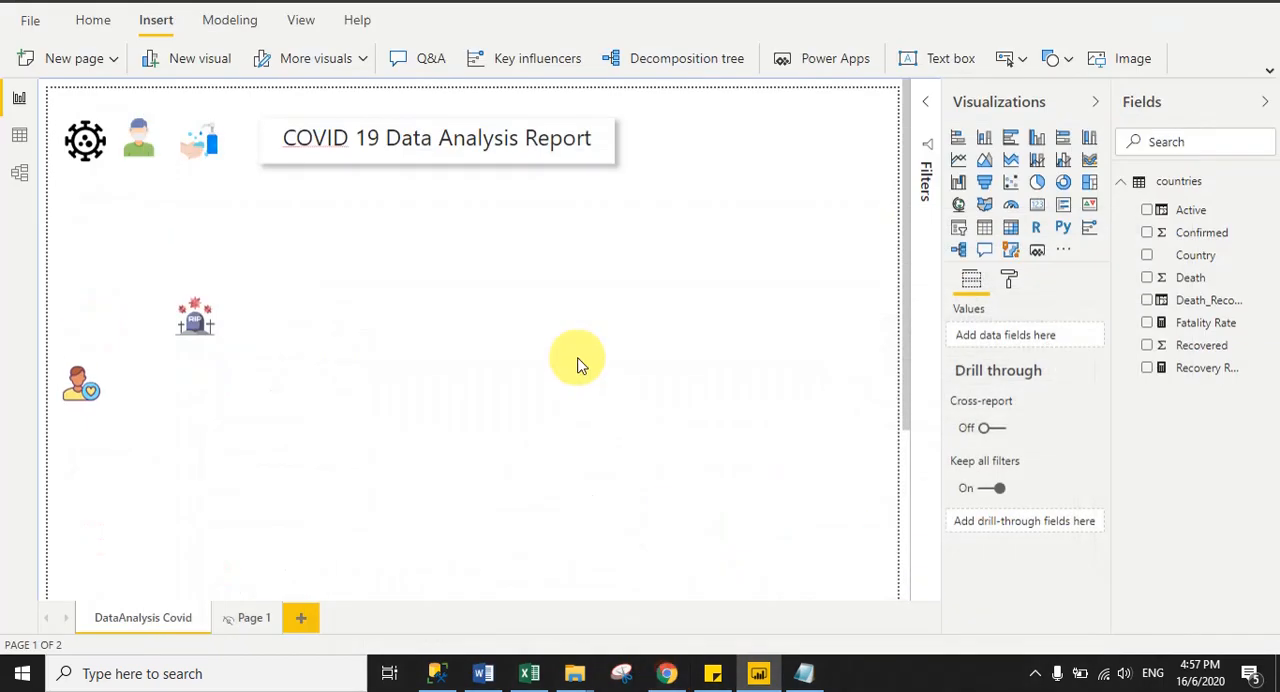
pyautogui.moveTo(80, 380); pyautogui.dragTo(86, 417)
pyautogui.click(566, 445)
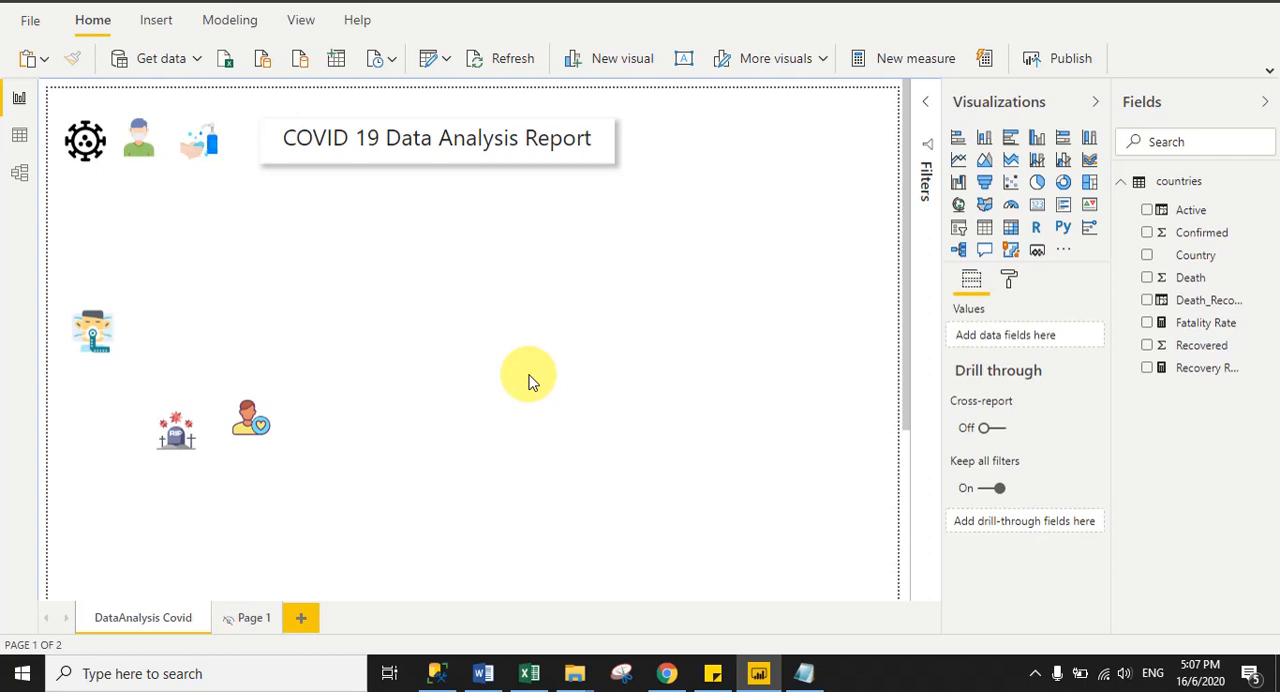
# - Add a small card visual showing the Confirmed field below the top row of icons
pyautogui.click(1037, 205)
pyautogui.moveTo(150, 250); pyautogui.dragTo(240, 281)
pyautogui.moveTo(1196, 230); pyautogui.dragTo(1015, 337)
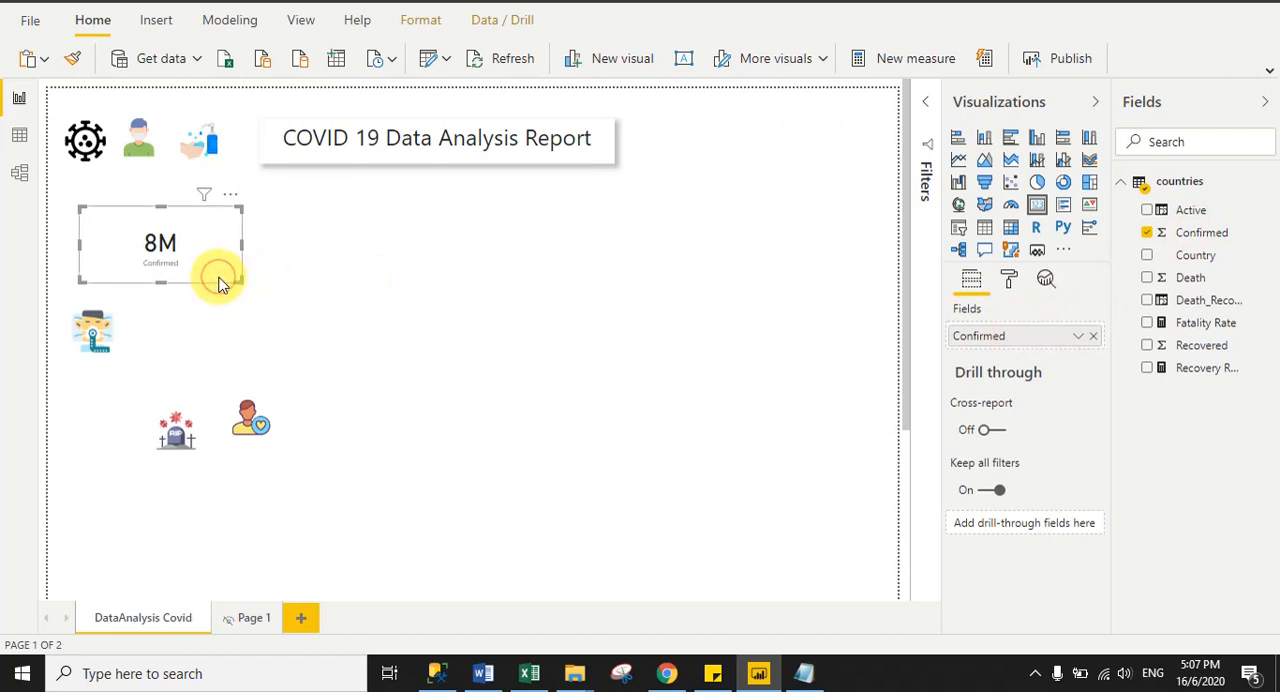
# - Duplicate the Confirmed card, place the copy beside it, and replace its field with Recovered
pyautogui.hotkey('ctrl', 'c')
pyautogui.hotkey('ctrl', 'v')
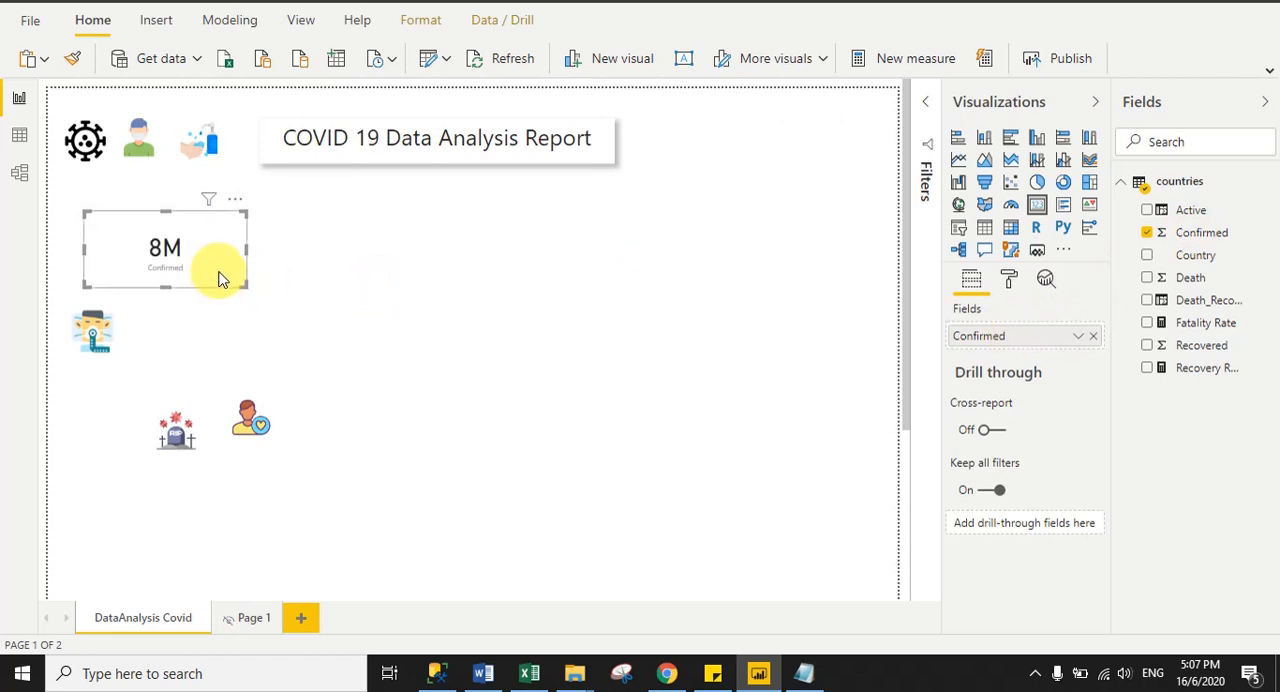
pyautogui.moveTo(220, 277); pyautogui.dragTo(423, 271)
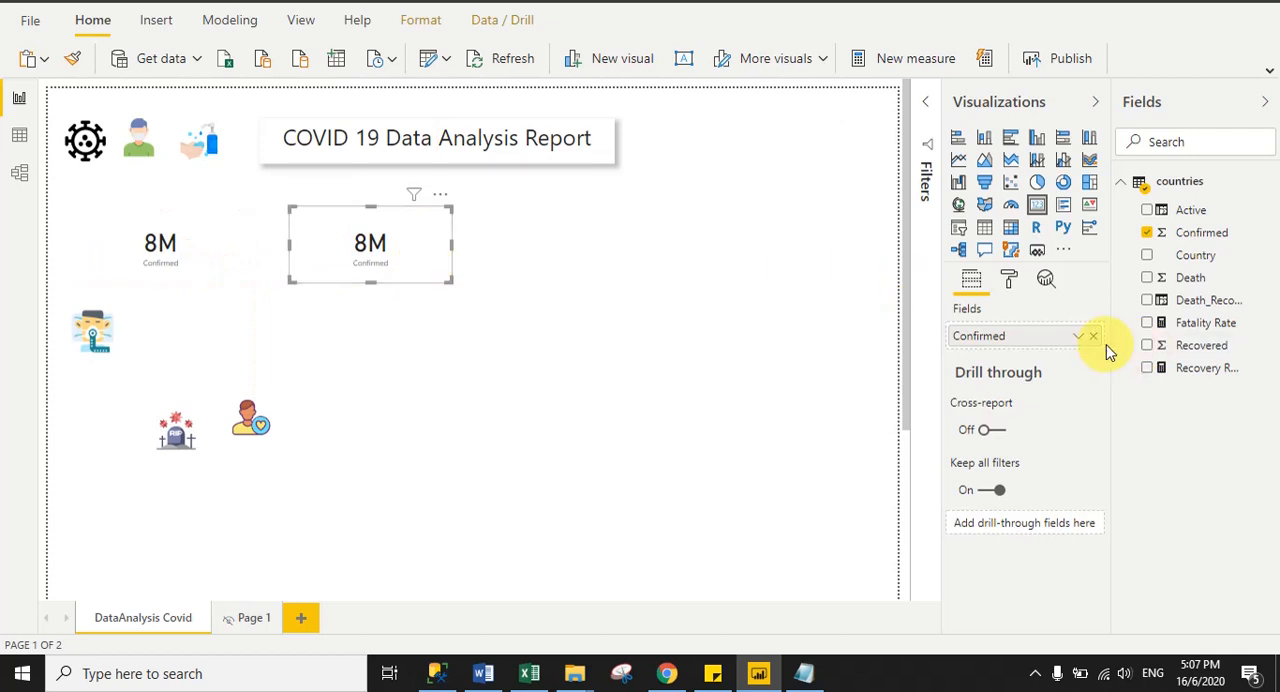
pyautogui.moveTo(1222, 343); pyautogui.dragTo(1047, 337)
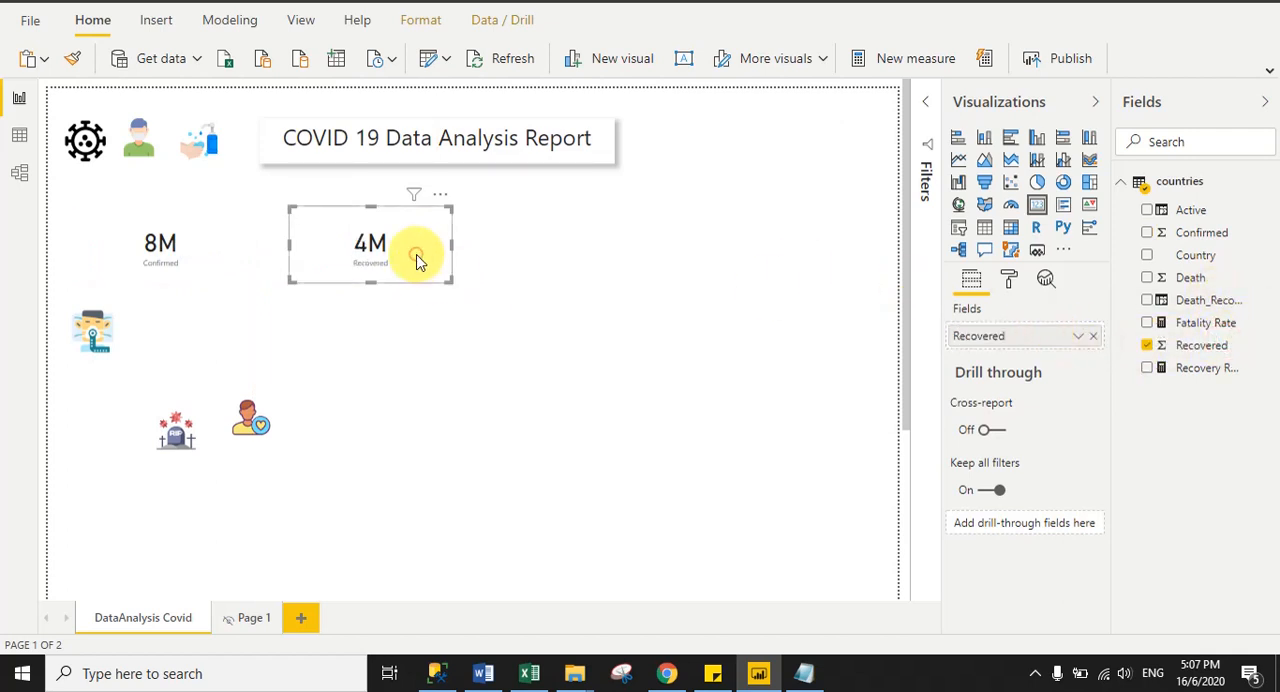
# - Duplicate the Recovered card, place the copy beside it, and replace its field with Death
pyautogui.hotkey('ctrl', 'c')
pyautogui.hotkey('ctrl', 'v')
pyautogui.moveTo(418, 262); pyautogui.dragTo(628, 275)
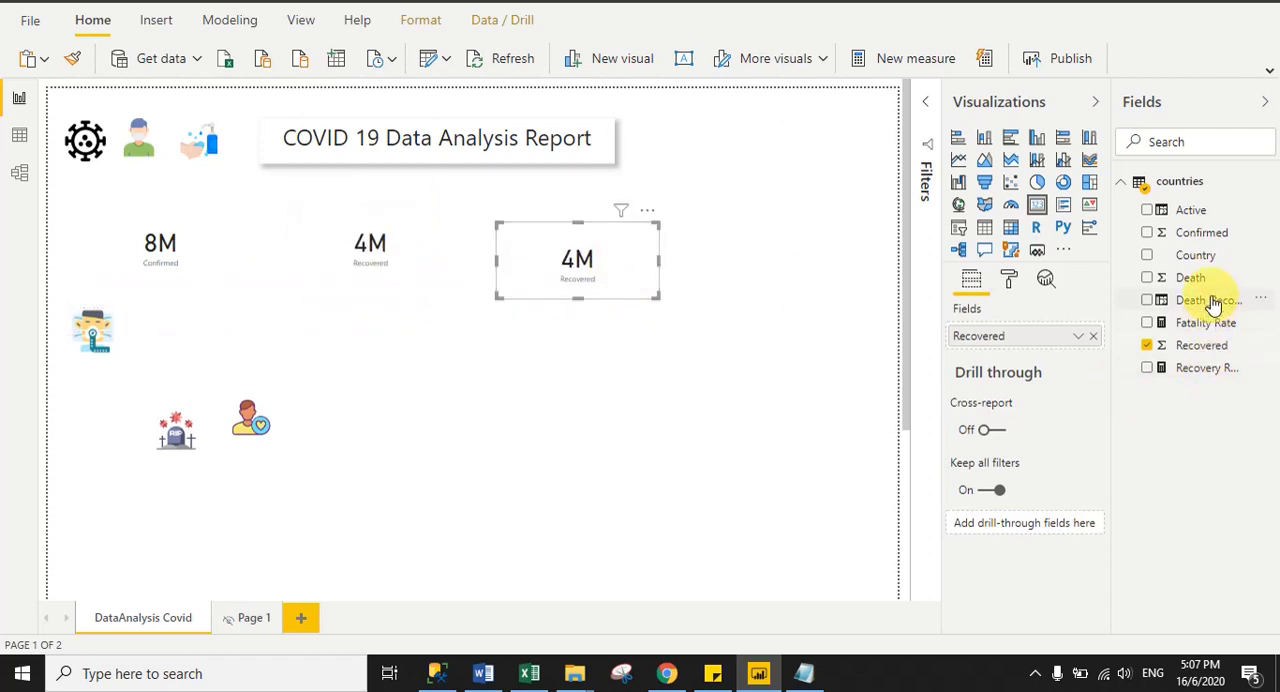
pyautogui.moveTo(1194, 276); pyautogui.dragTo(1018, 335)
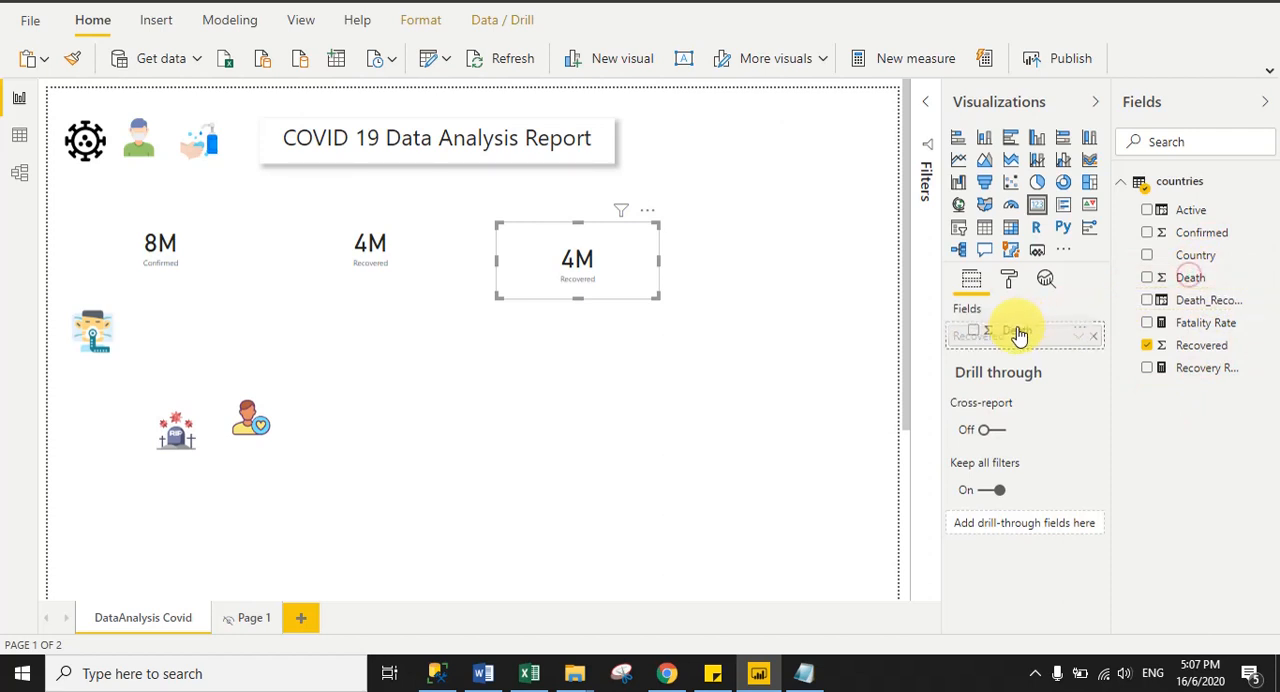
pyautogui.click(557, 429)
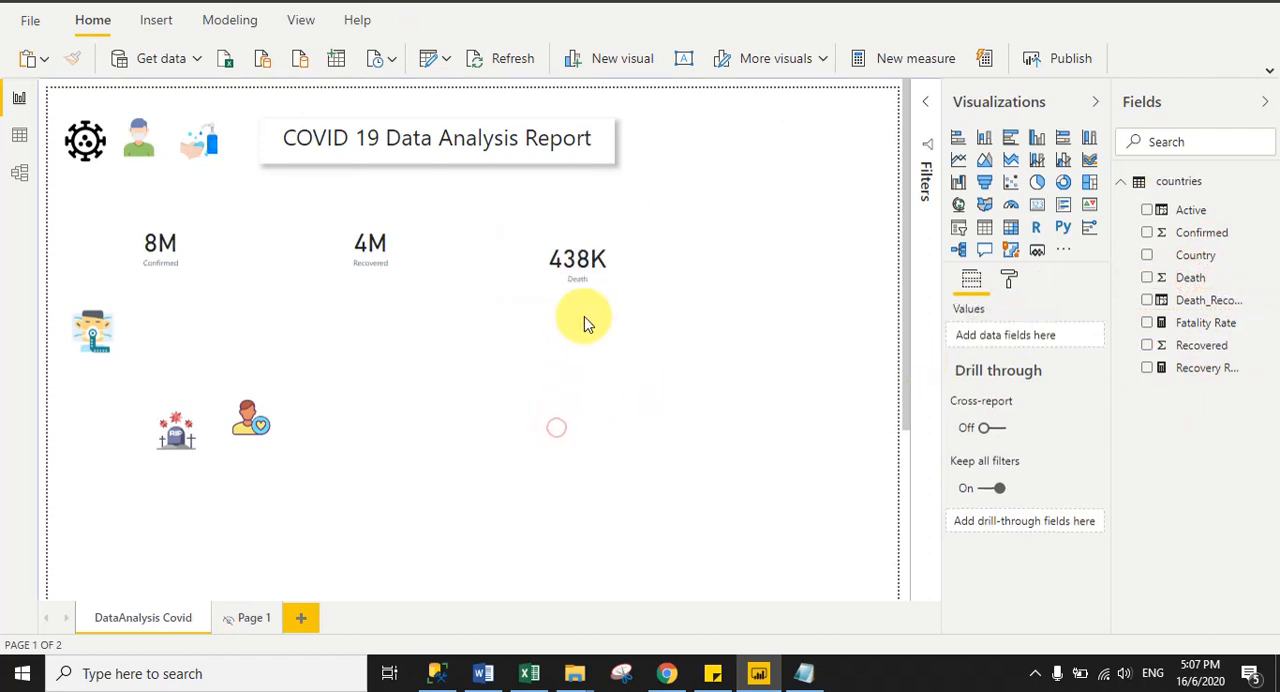
# - Duplicate the Death card, place the copy below it, and replace its field with Active
pyautogui.click(558, 290)
pyautogui.hotkey('ctrl', 'c')
pyautogui.hotkey('ctrl', 'v')
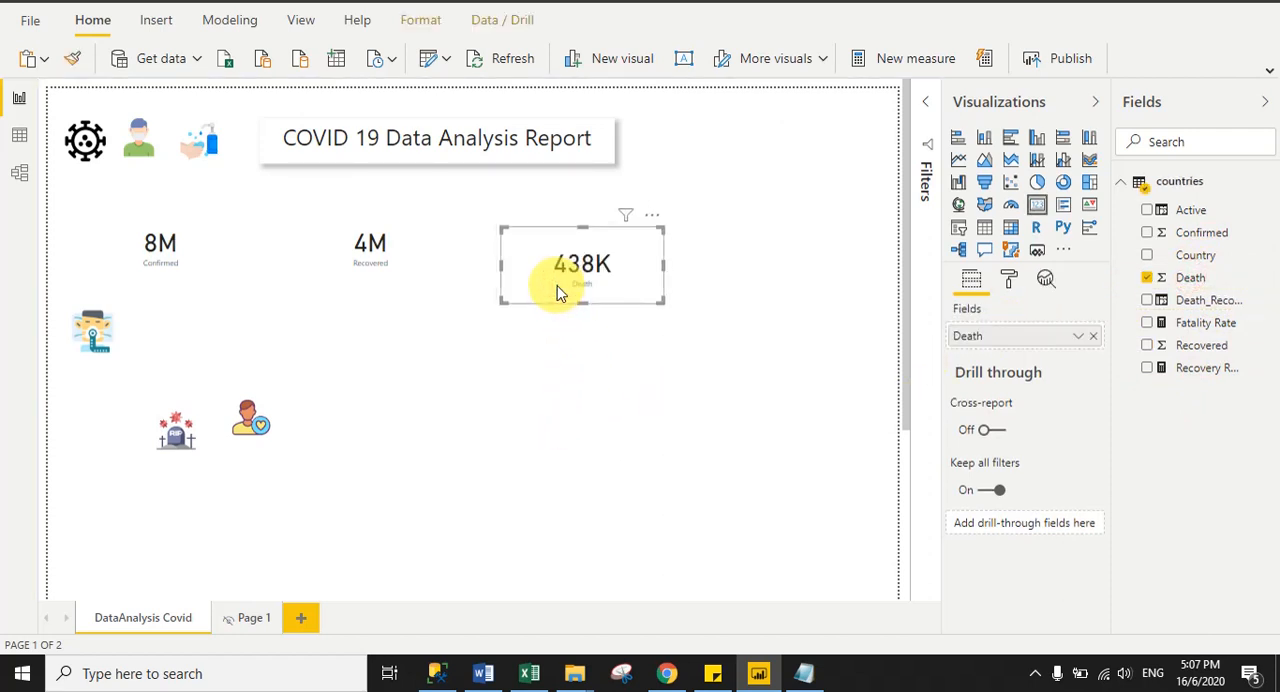
pyautogui.moveTo(558, 288); pyautogui.dragTo(481, 387)
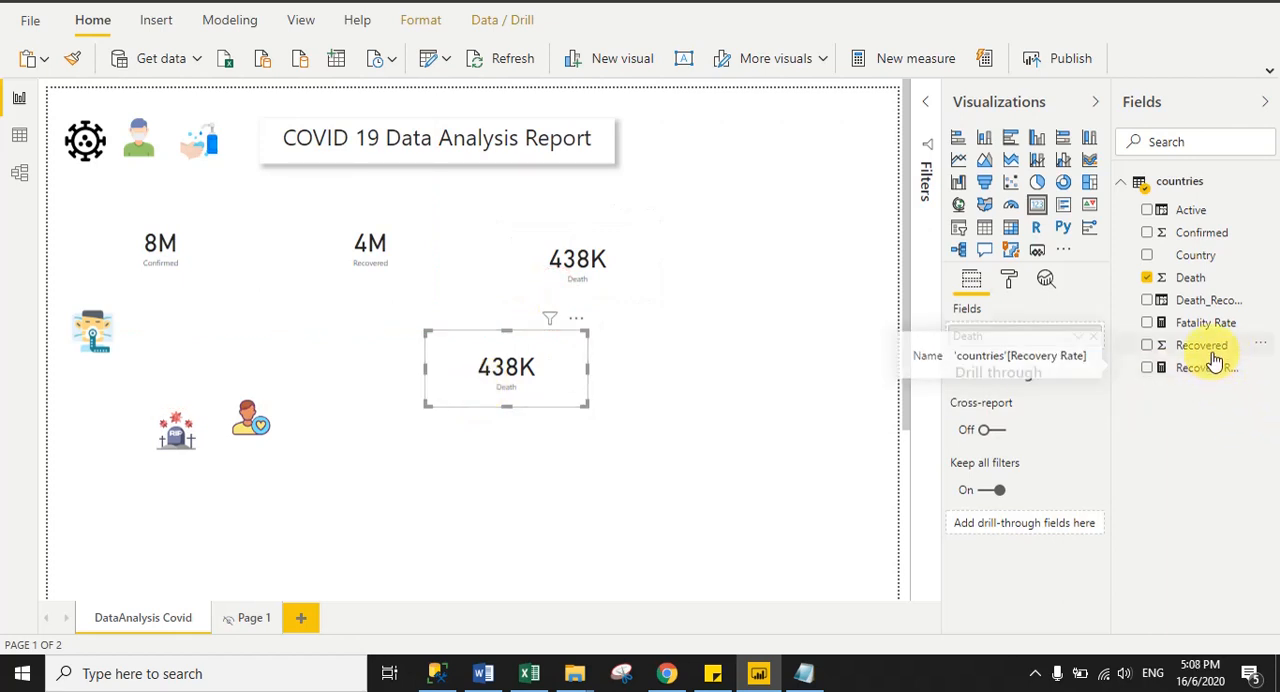
pyautogui.moveTo(1192, 210); pyautogui.dragTo(1016, 337)
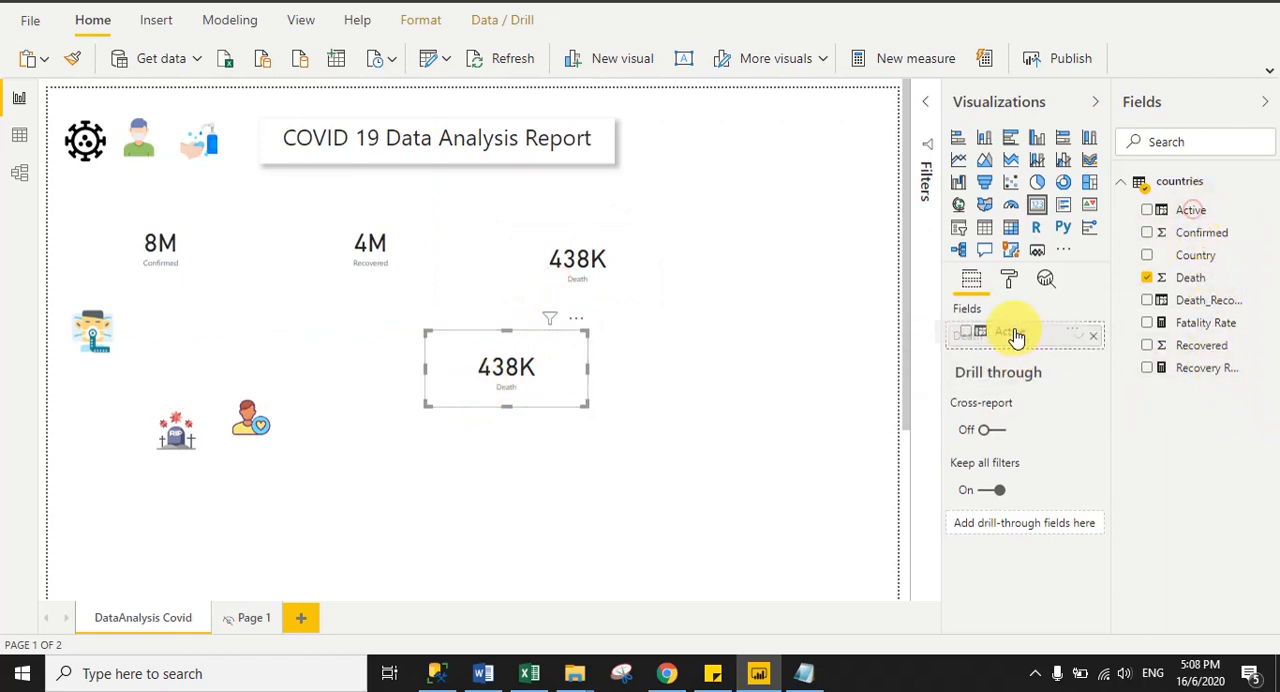
pyautogui.click(592, 499)
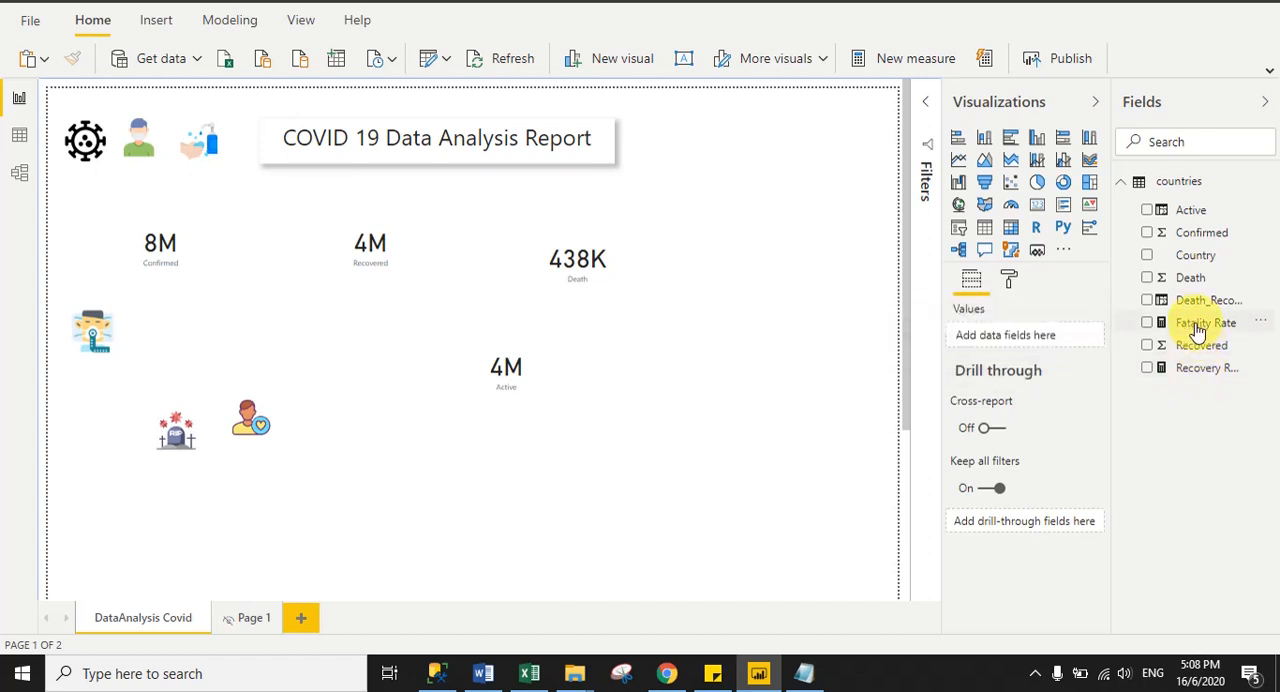
# - Duplicate the Active card, place the copy below it, and replace its field with Recovery Rate
pyautogui.click(510, 383)
pyautogui.moveTo(513, 387); pyautogui.dragTo(524, 473)
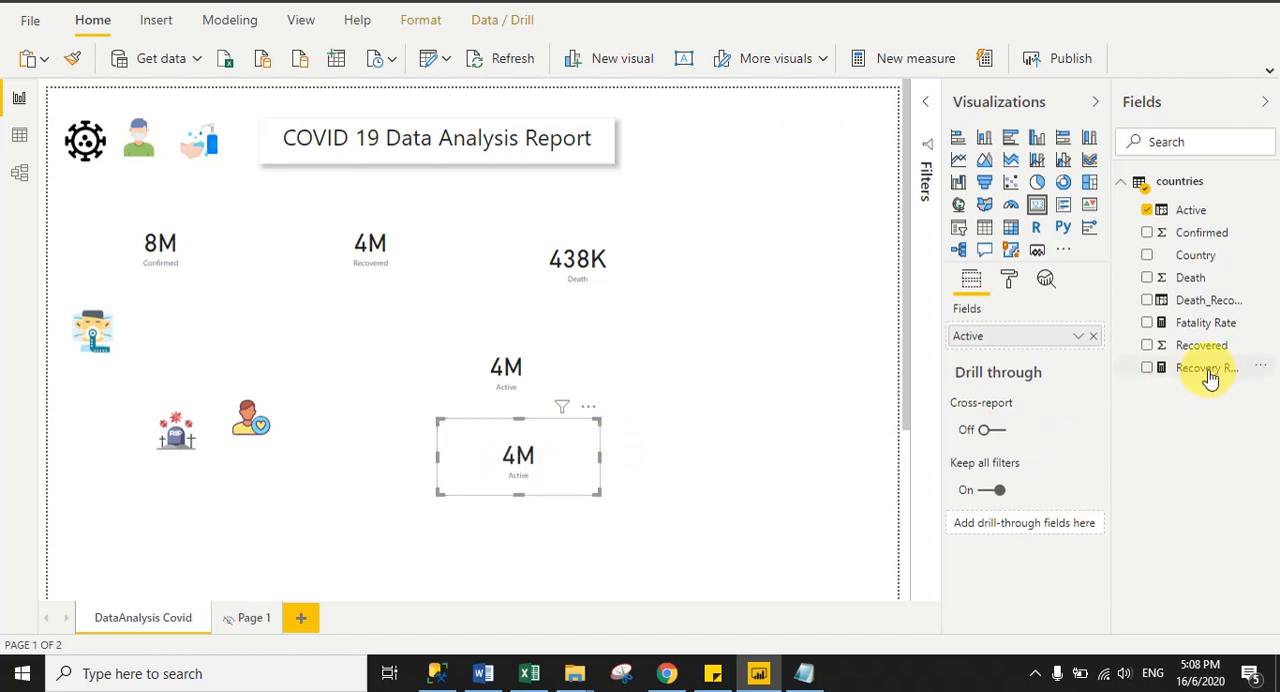
pyautogui.moveTo(1208, 372); pyautogui.dragTo(1025, 342)
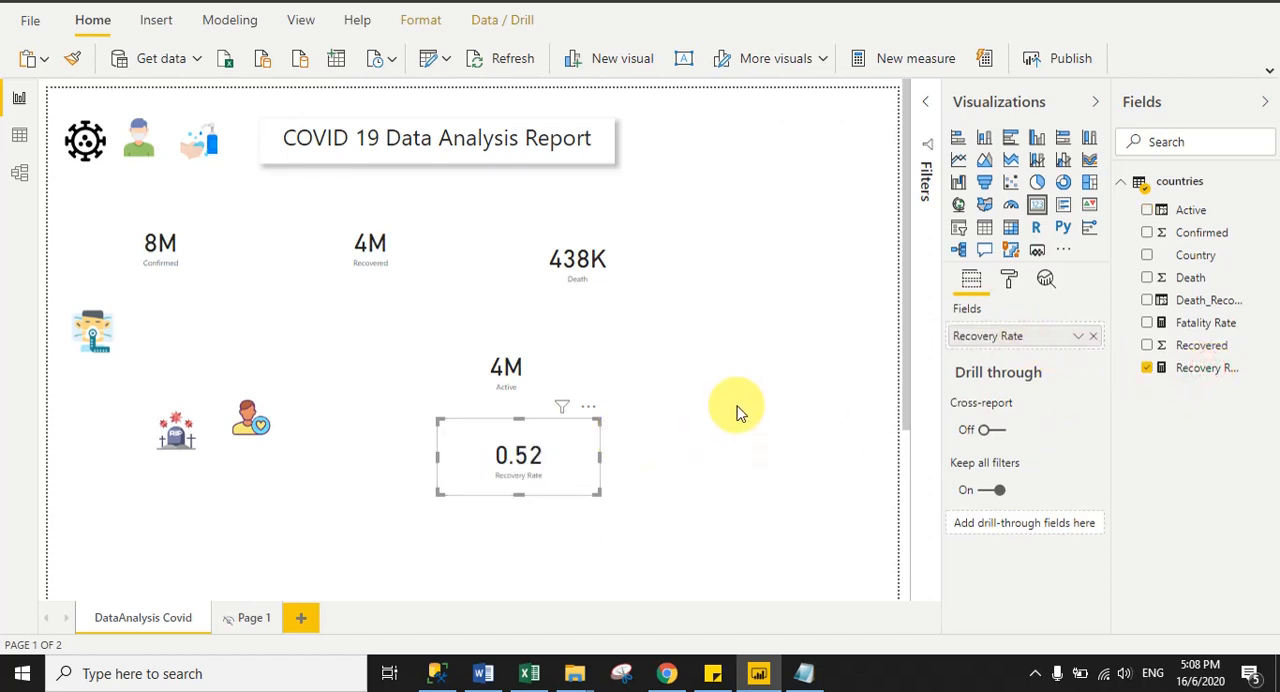
# - Paste another copy of the Active card beside it and replace its field with Fatality Rate
pyautogui.click(505, 378)
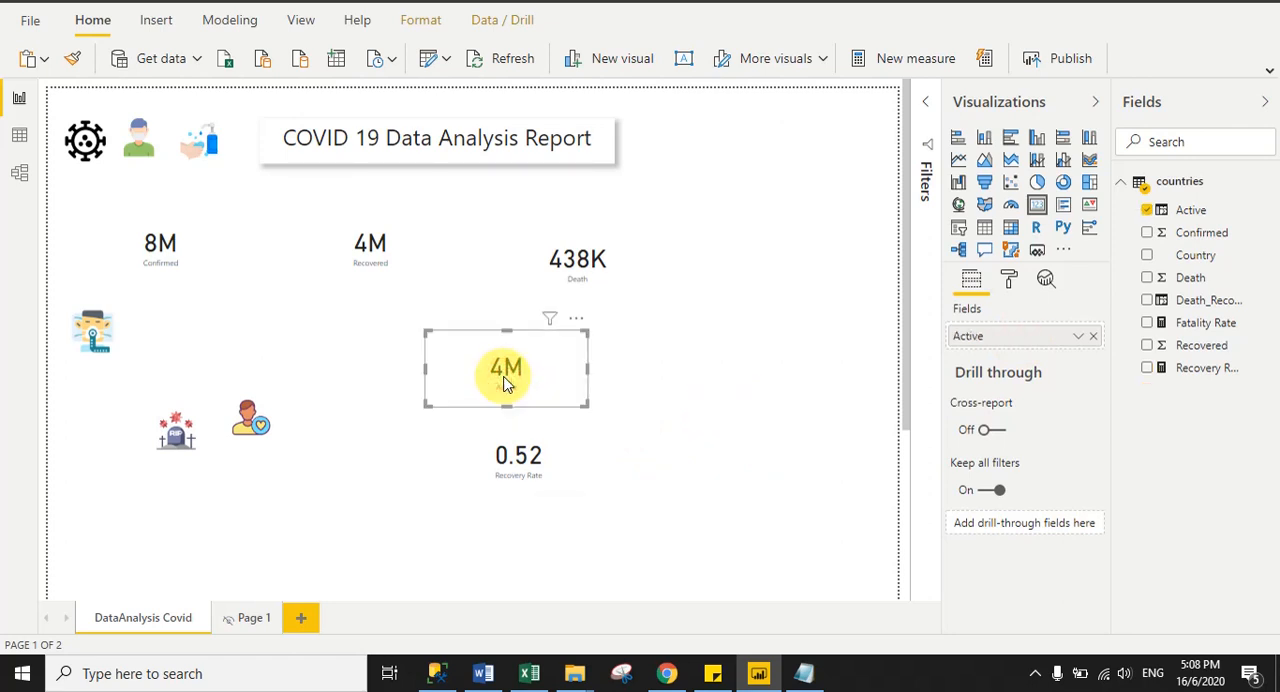
pyautogui.hotkey('ctrl', 'v')
pyautogui.moveTo(505, 378); pyautogui.dragTo(732, 365)
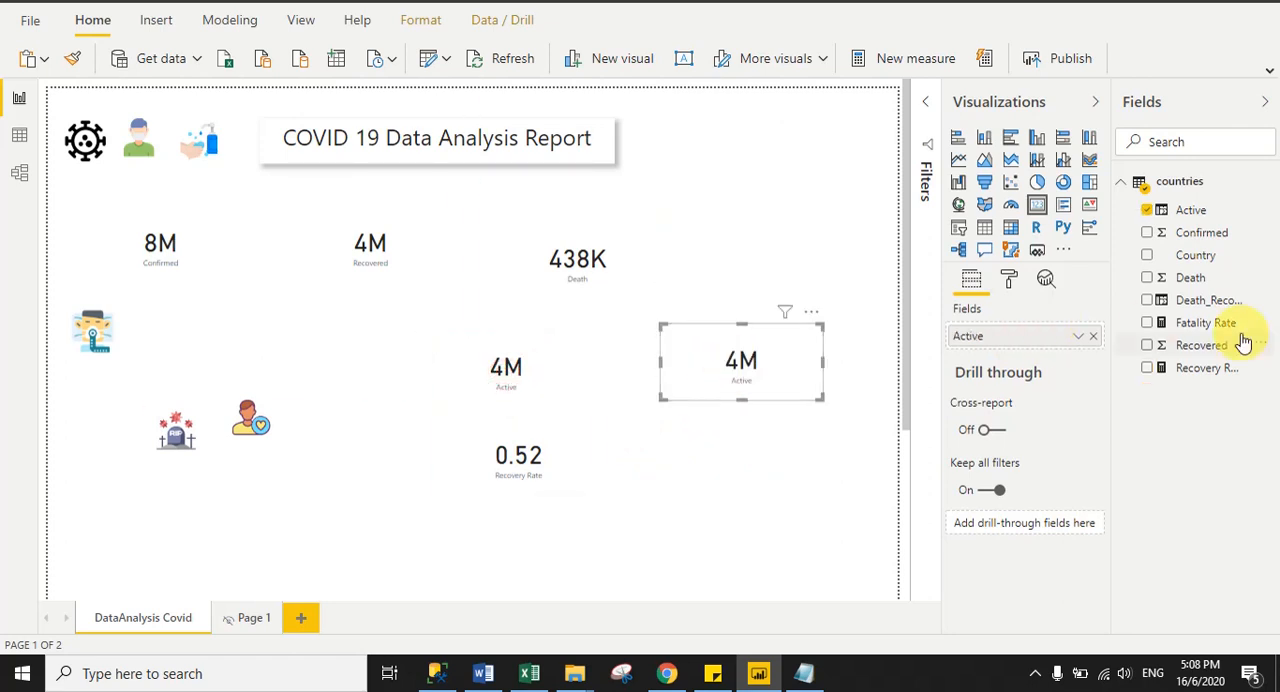
pyautogui.moveTo(1215, 322); pyautogui.dragTo(1016, 340)
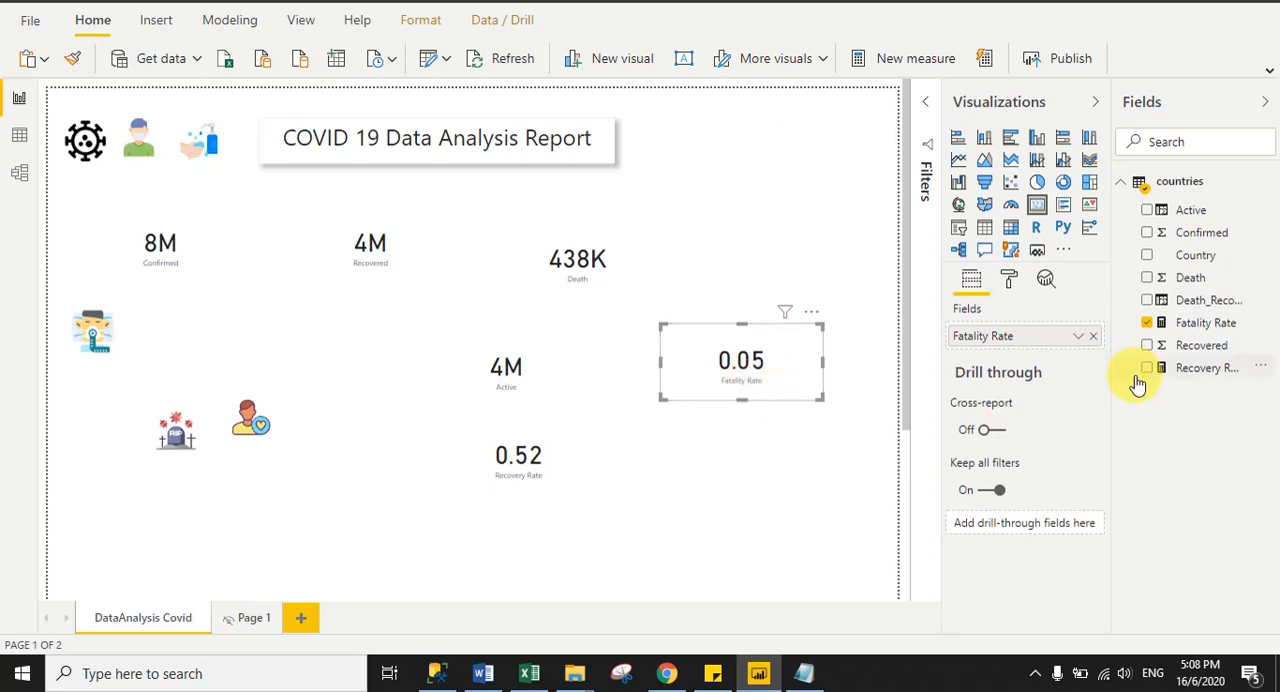
# - Format the Fatality Rate and Recovery Rate measures as percentages
pyautogui.click(1203, 325)
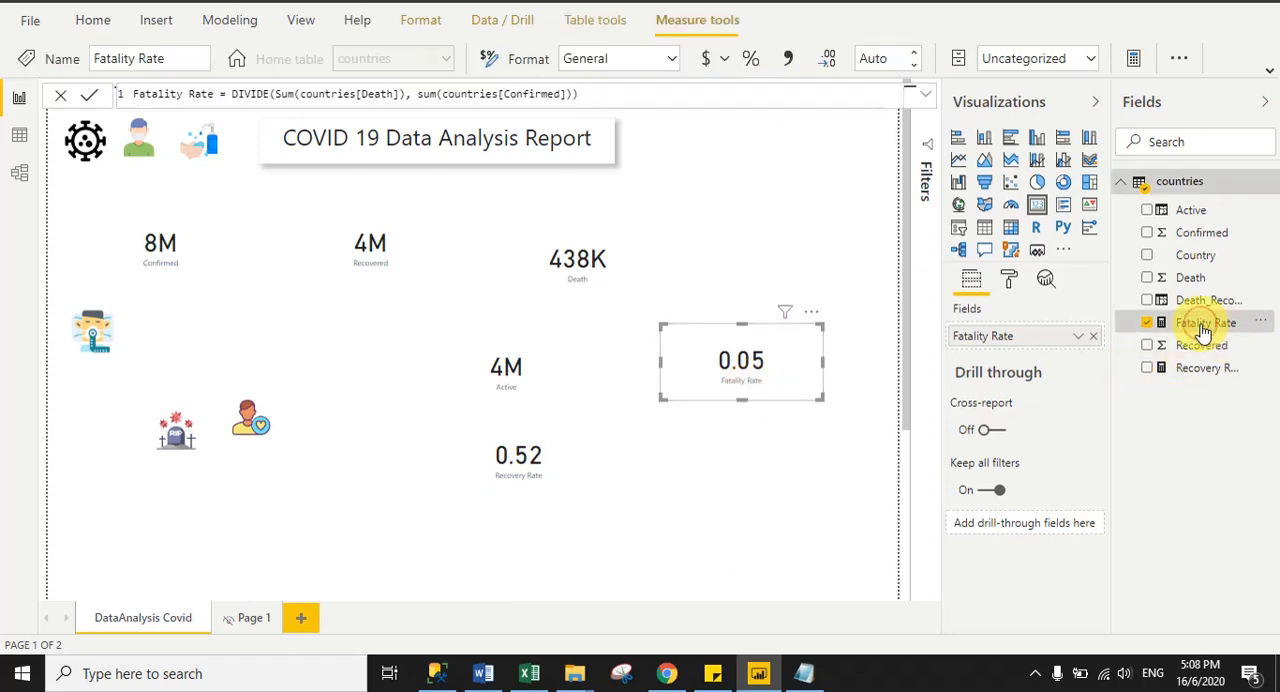
pyautogui.click(754, 64)
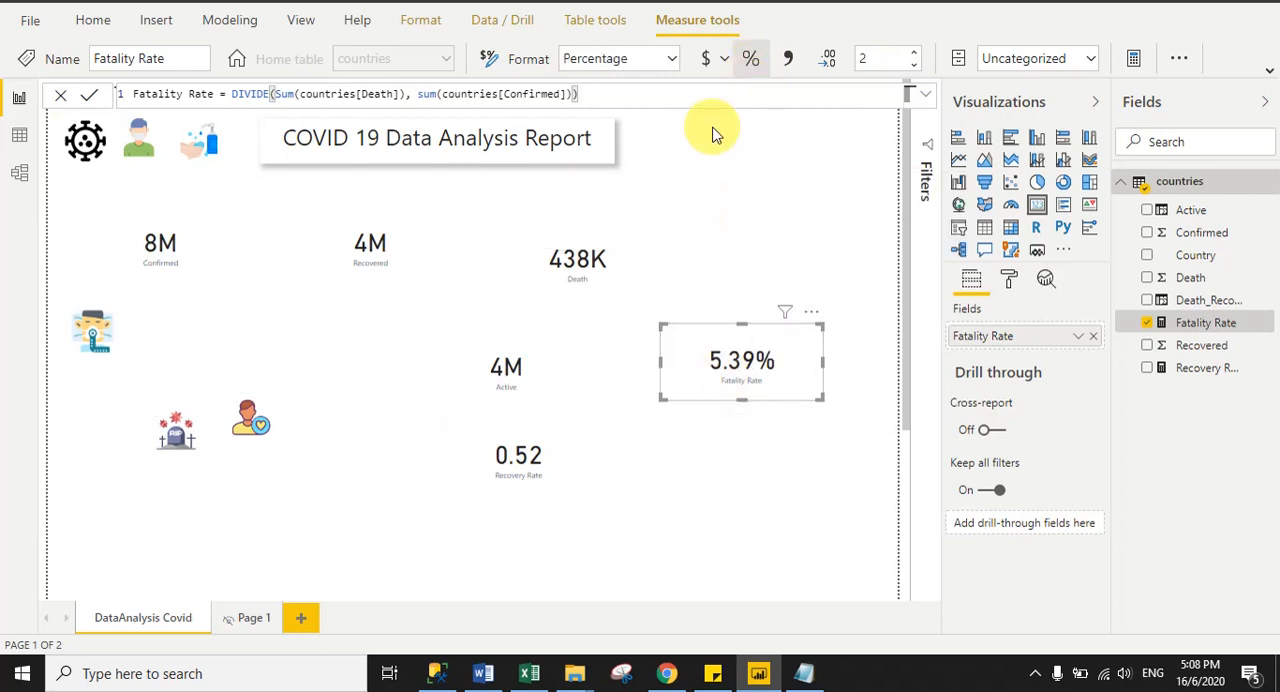
pyautogui.click(505, 497)
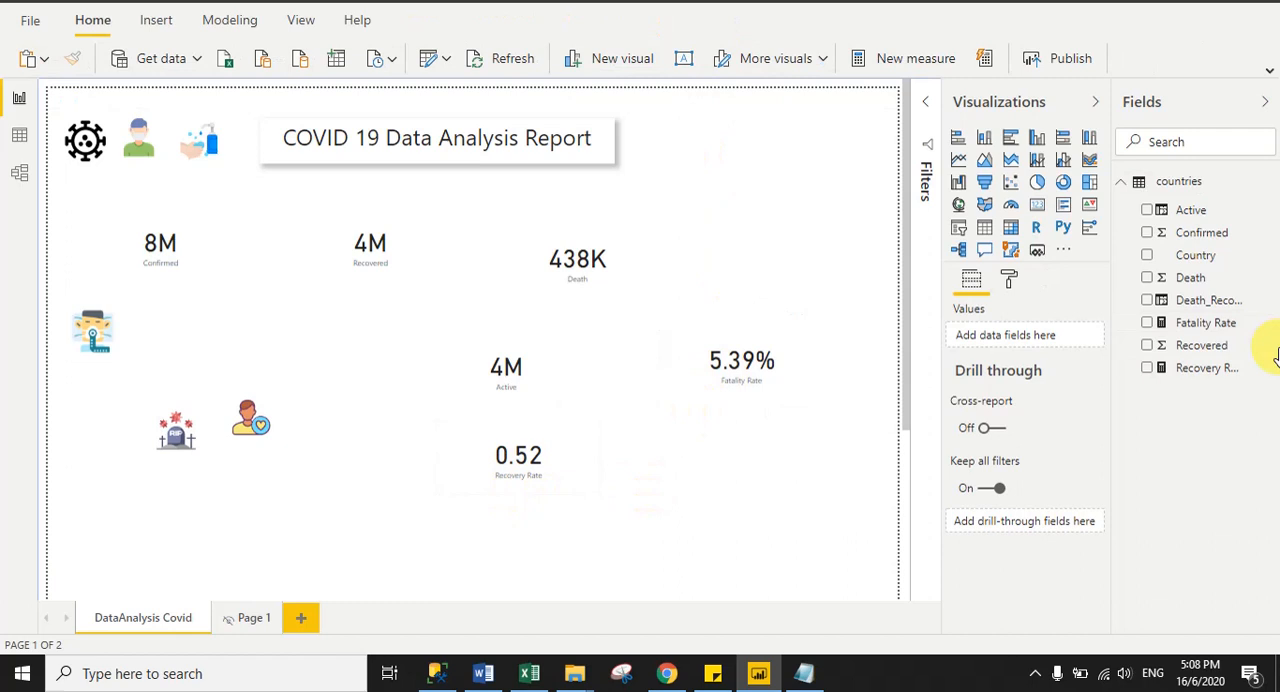
pyautogui.click(1185, 370)
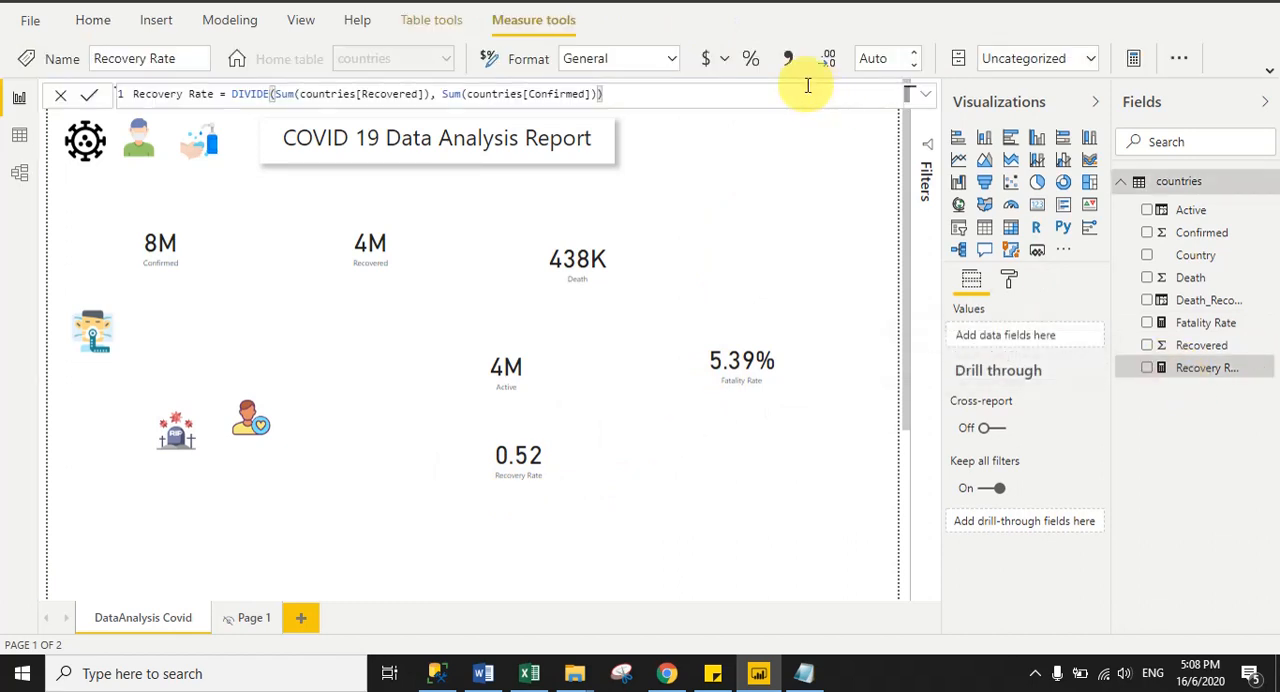
pyautogui.click(751, 62)
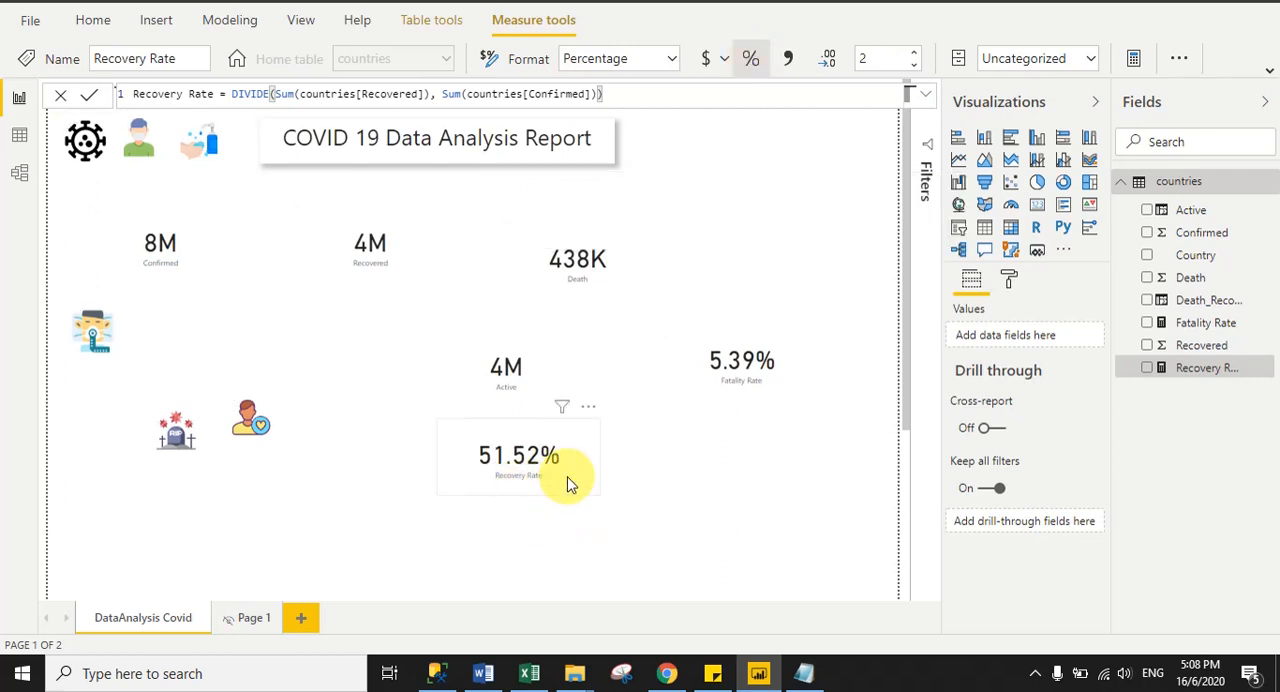
pyautogui.click(845, 475)
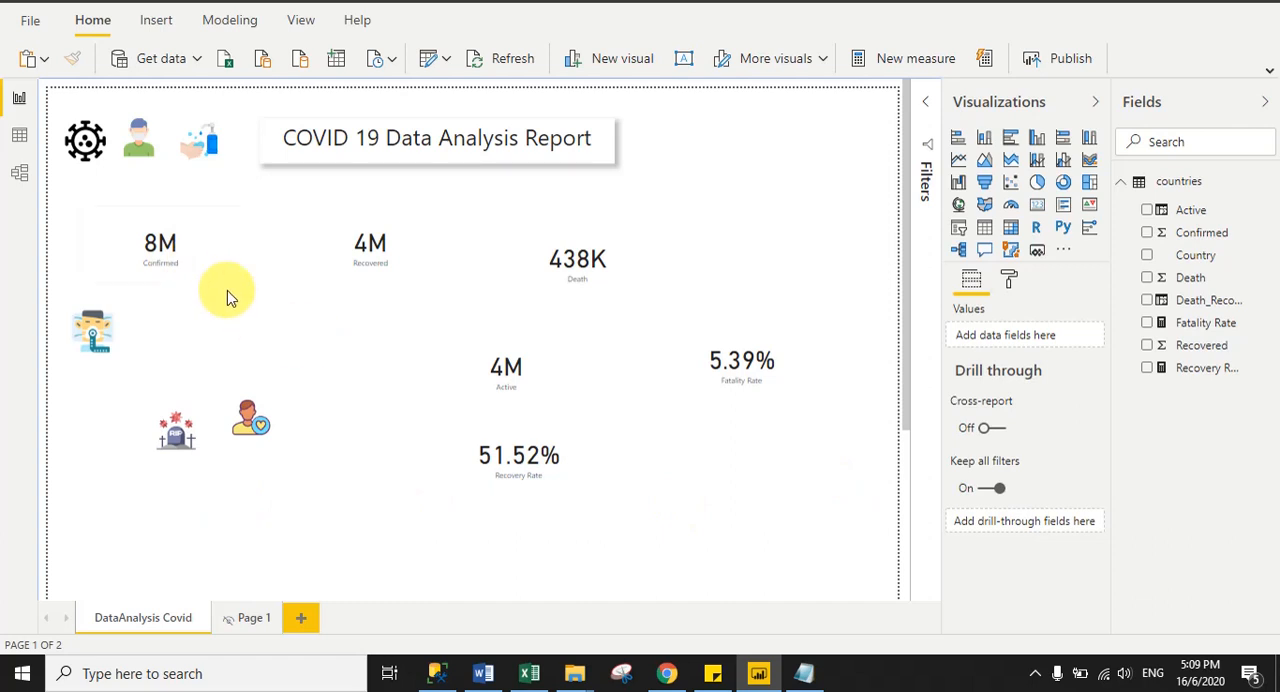
# - Set the Confirmed card's data label display units to None and its text size to 30 pt
pyautogui.click(199, 260)
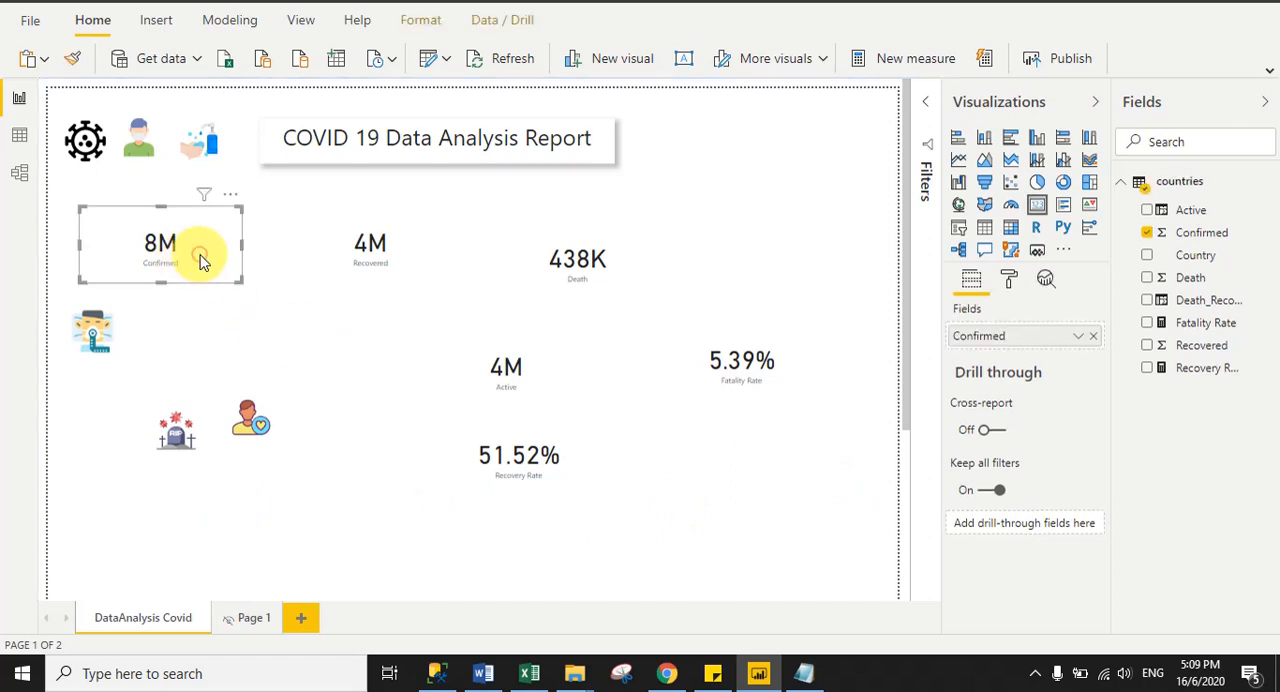
pyautogui.click(1010, 283)
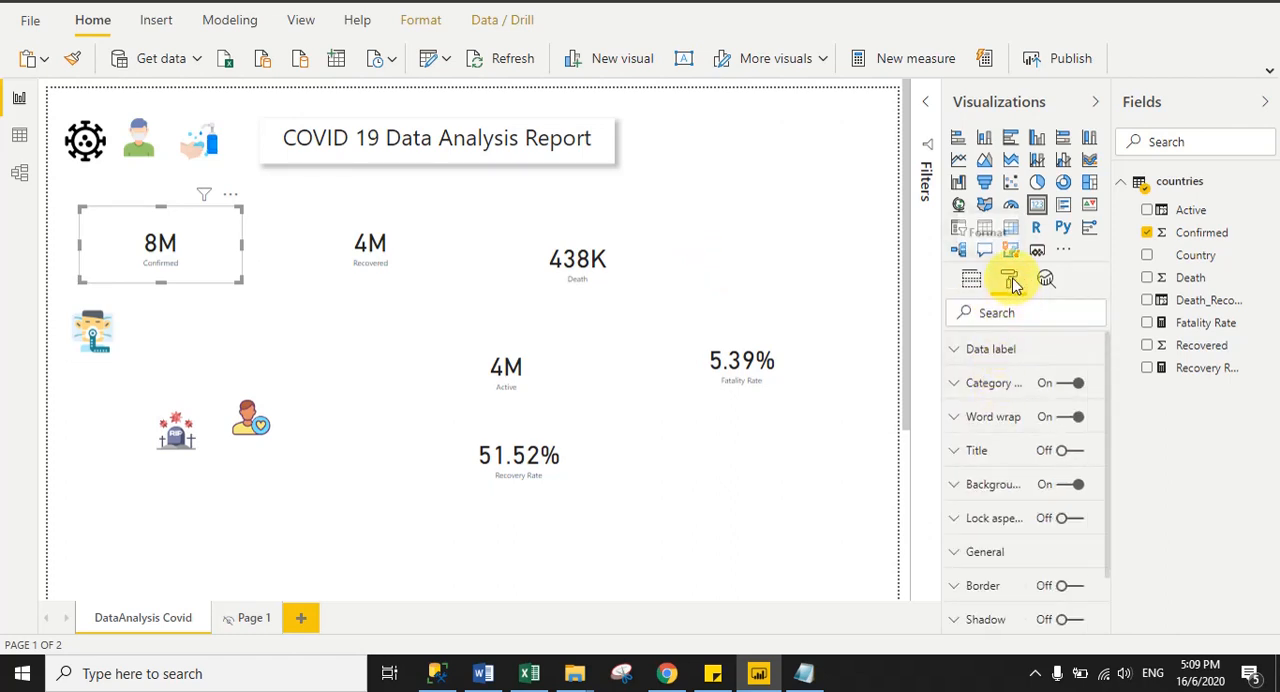
pyautogui.click(986, 348)
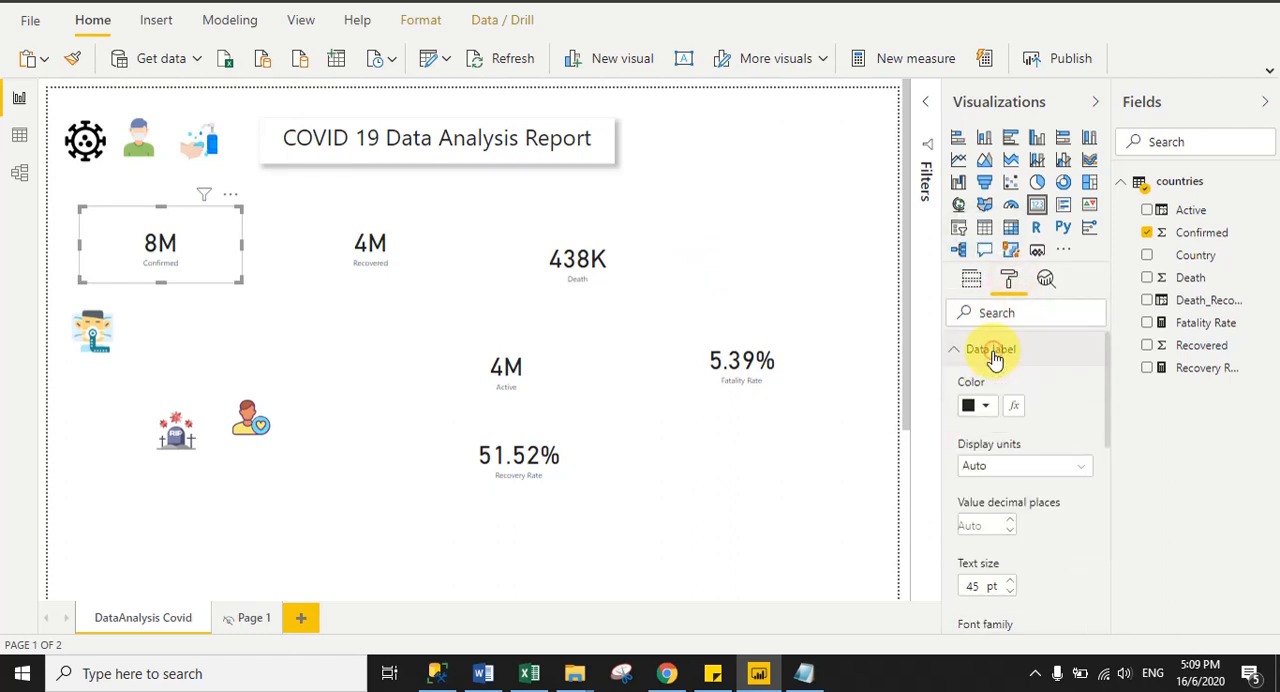
pyautogui.click(1033, 467)
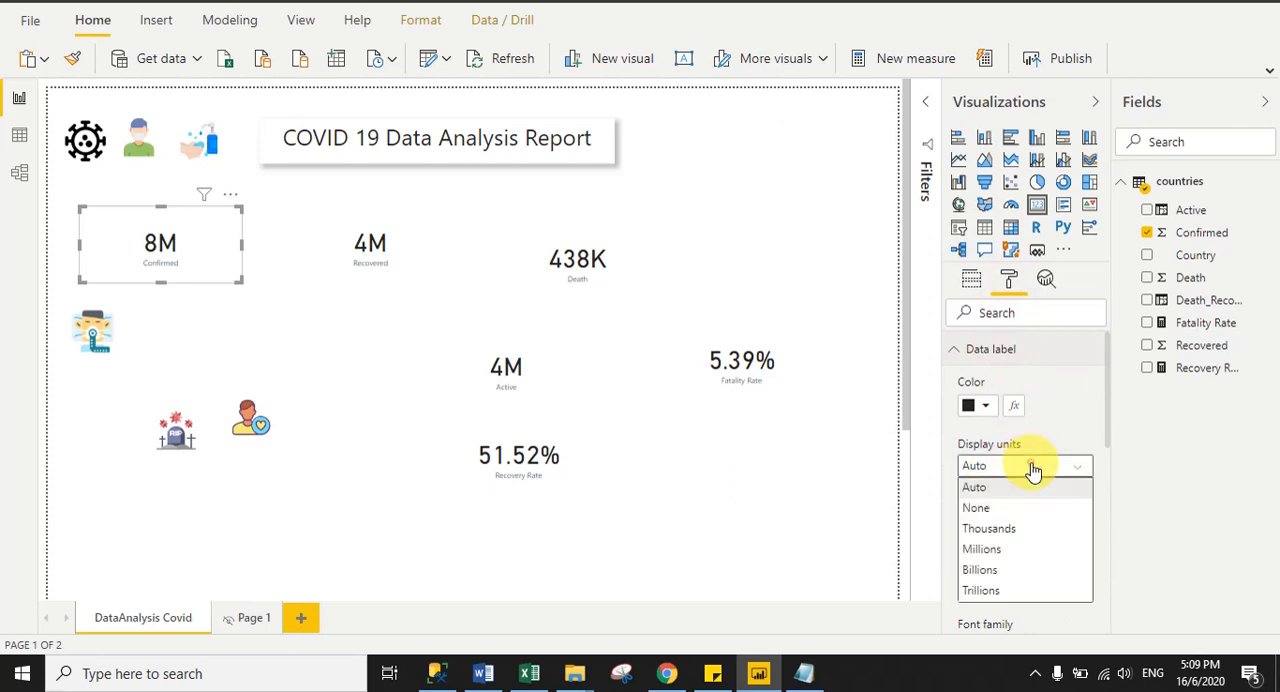
pyautogui.click(987, 510)
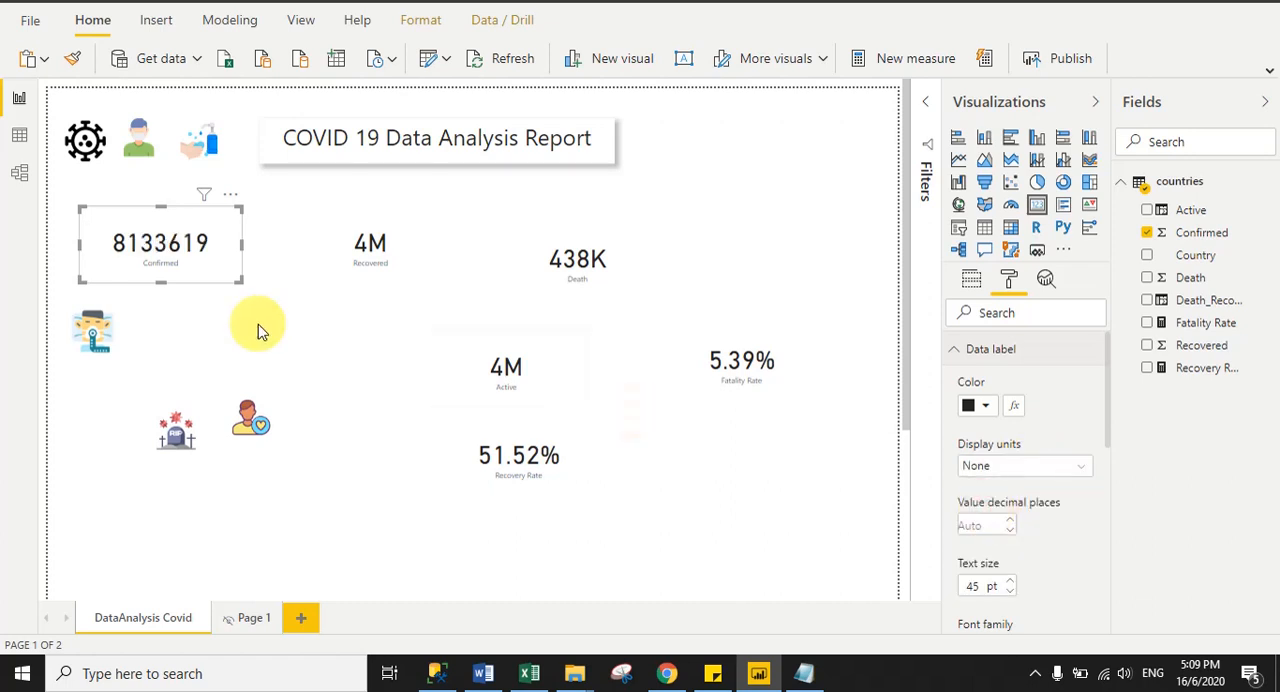
pyautogui.click(983, 586)
pyautogui.write('3')
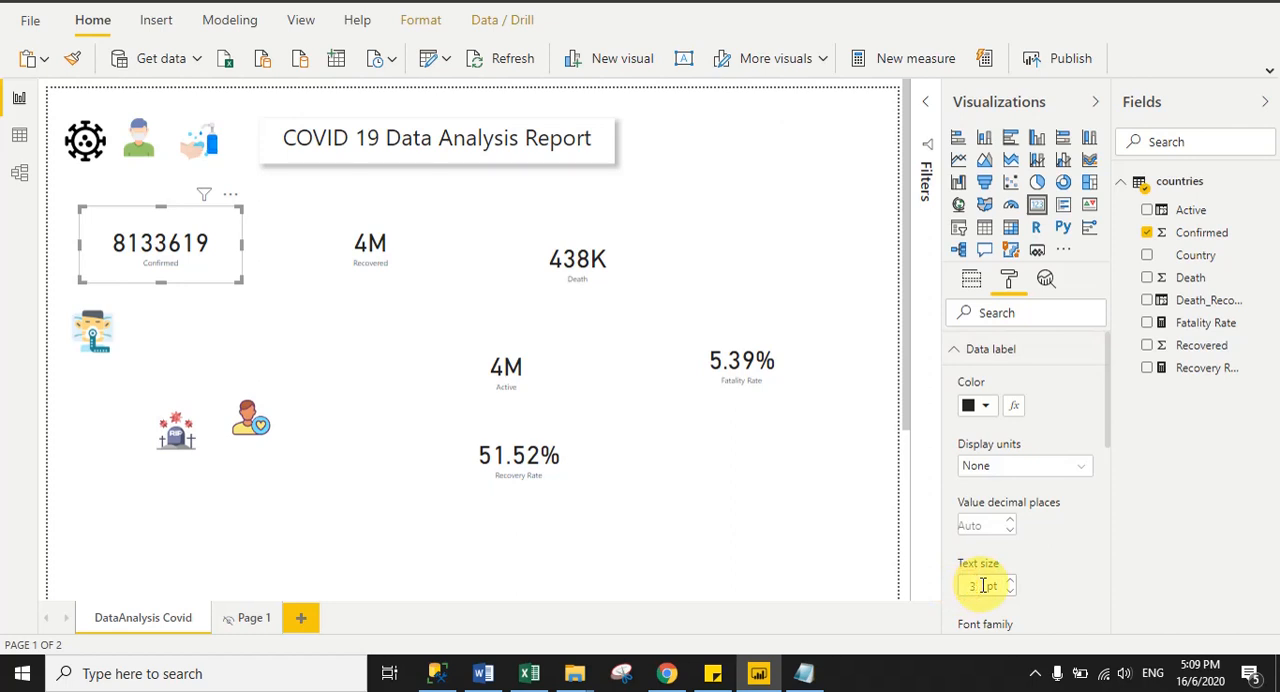
pyautogui.write('0')
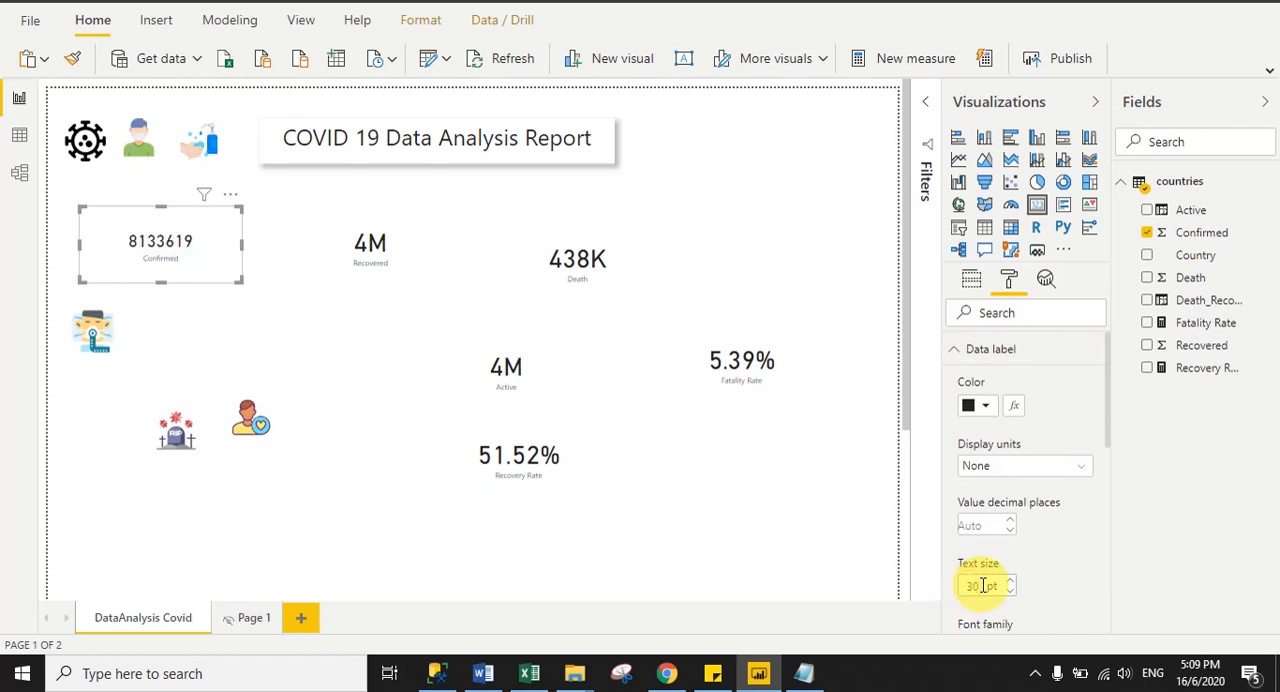
# - Set the Confirmed card's category label text size to 15 pt and turn on the card's shadow
pyautogui.click(956, 350)
pyautogui.click(993, 385)
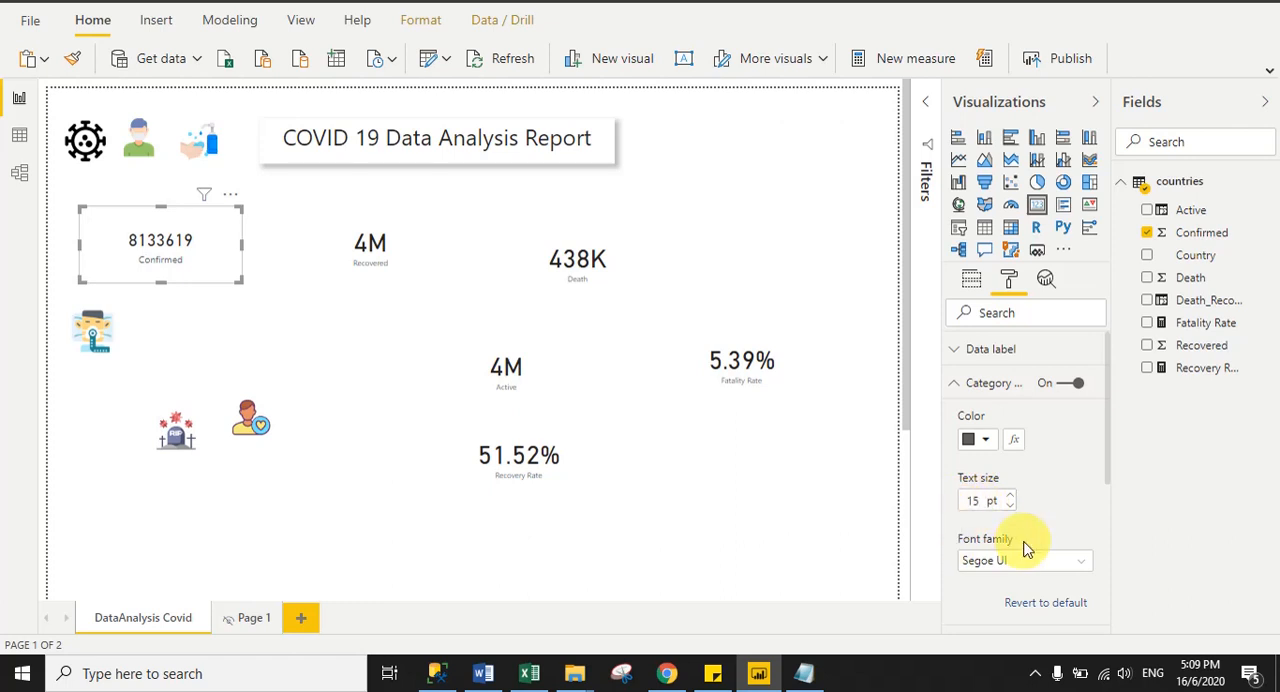
pyautogui.click(958, 382)
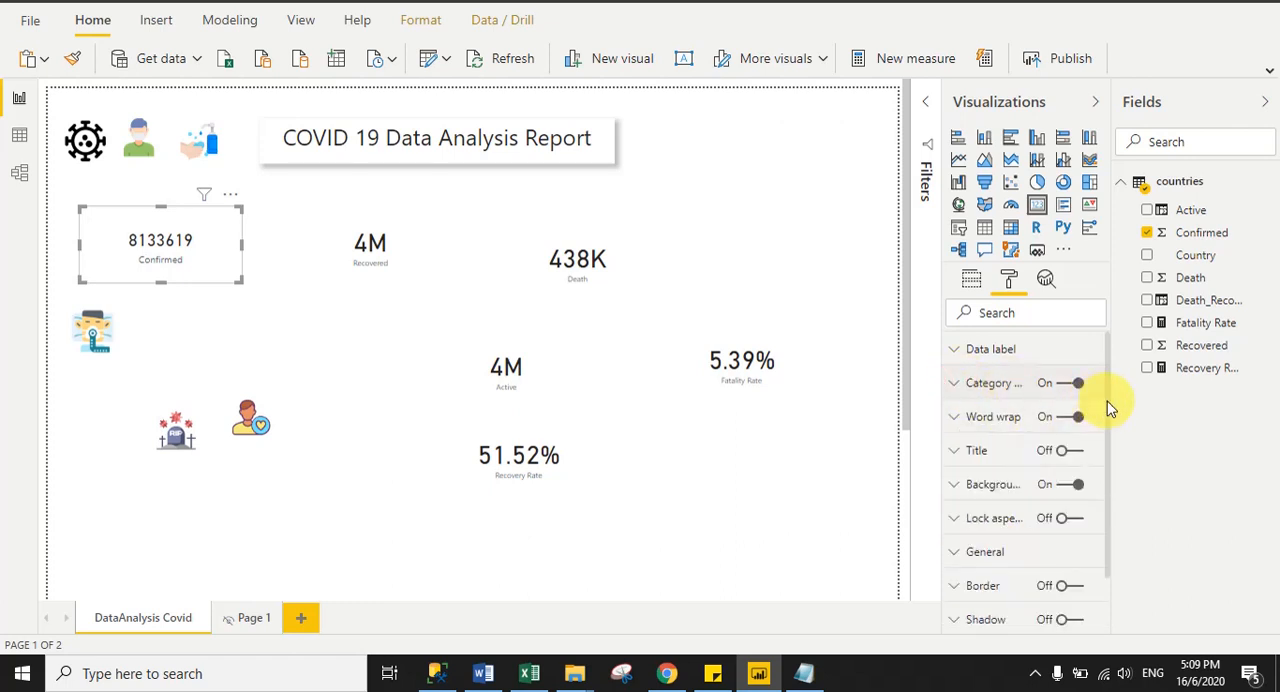
pyautogui.moveTo(1106, 400); pyautogui.dragTo(1106, 463)
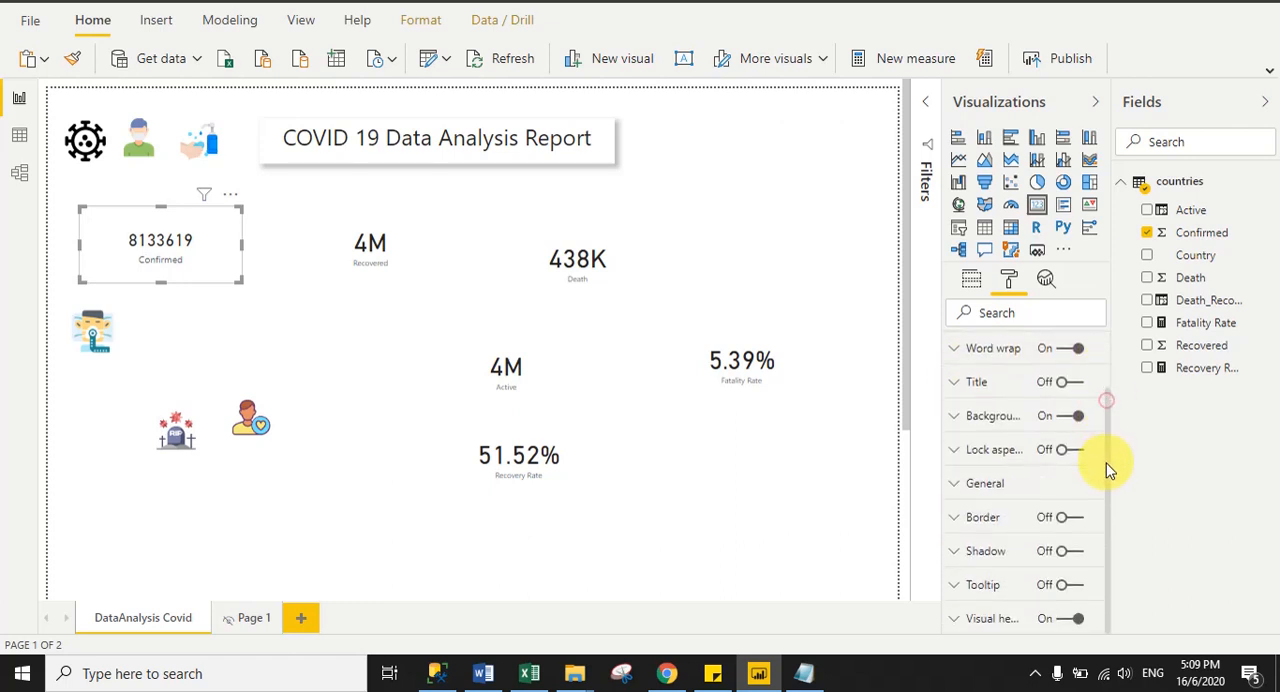
pyautogui.click(1080, 556)
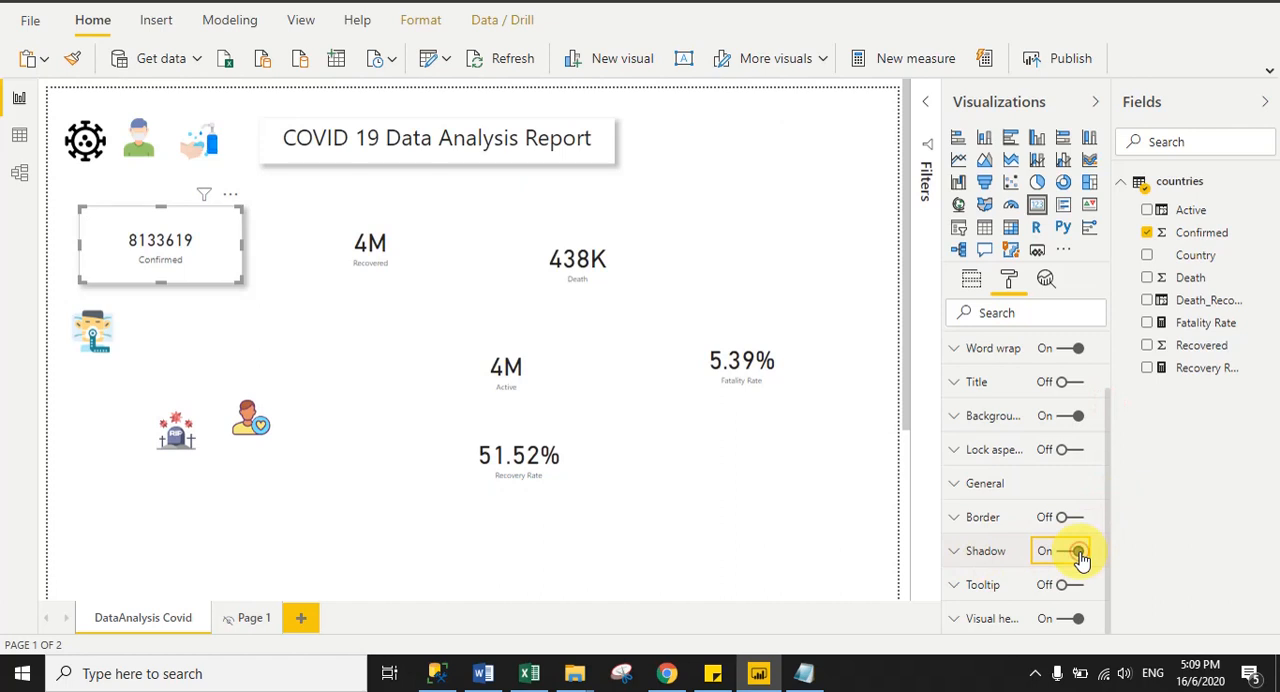
# - Move the Confirmed card slightly up and widen it a little beneath the header icons
pyautogui.click(185, 306)
pyautogui.moveTo(209, 263); pyautogui.dragTo(248, 247)
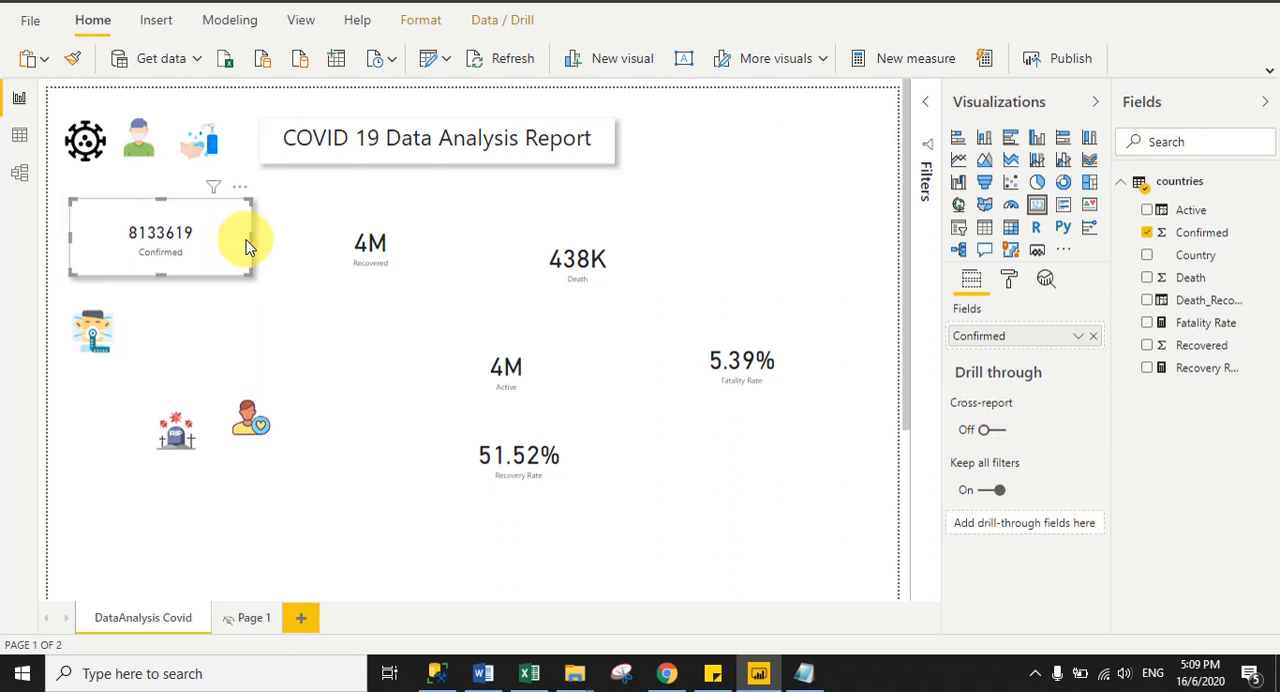
pyautogui.click(311, 281)
pyautogui.click(292, 316)
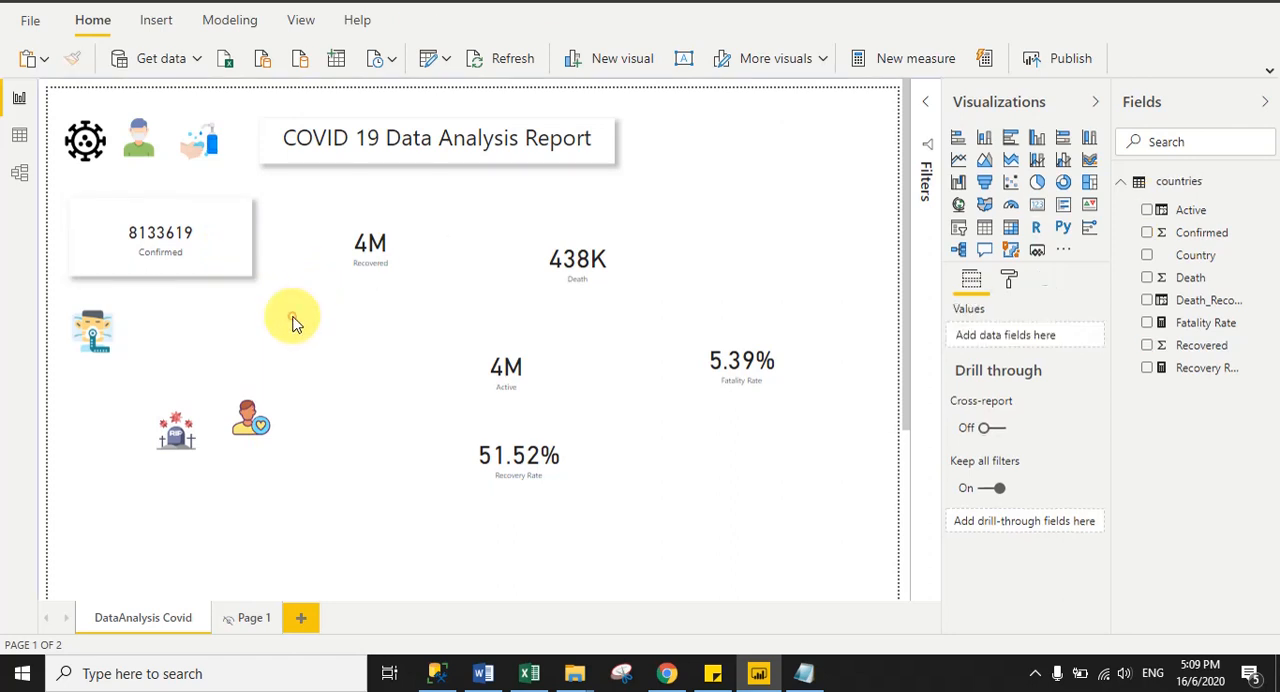
# - Copy the Confirmed card's formatting to the Recovered card with Format Painter and align the Recovered card beside it
pyautogui.click(209, 261)
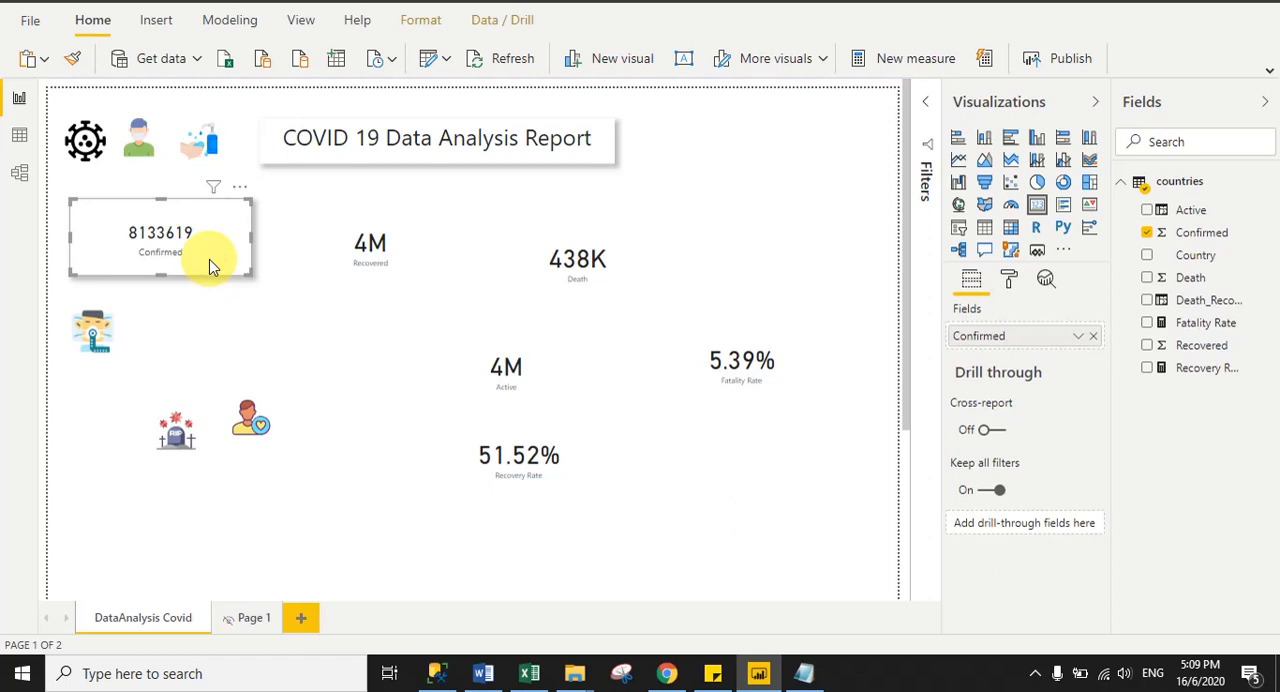
pyautogui.click(75, 62)
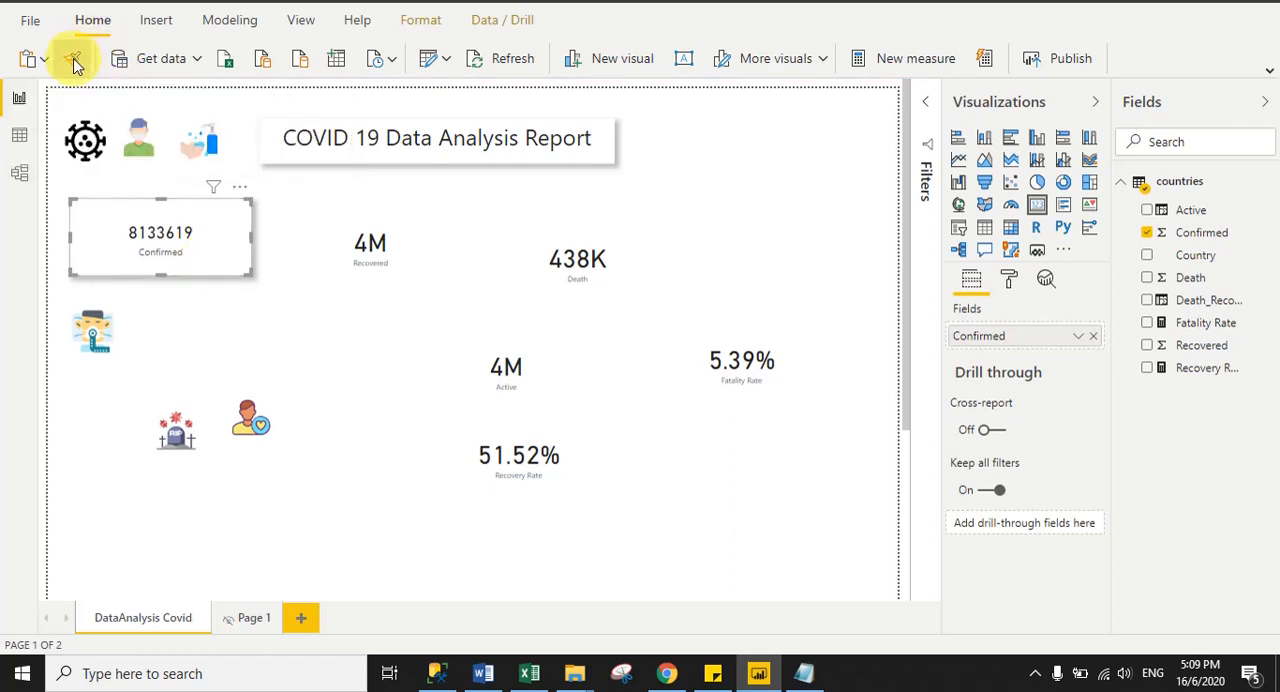
pyautogui.click(395, 255)
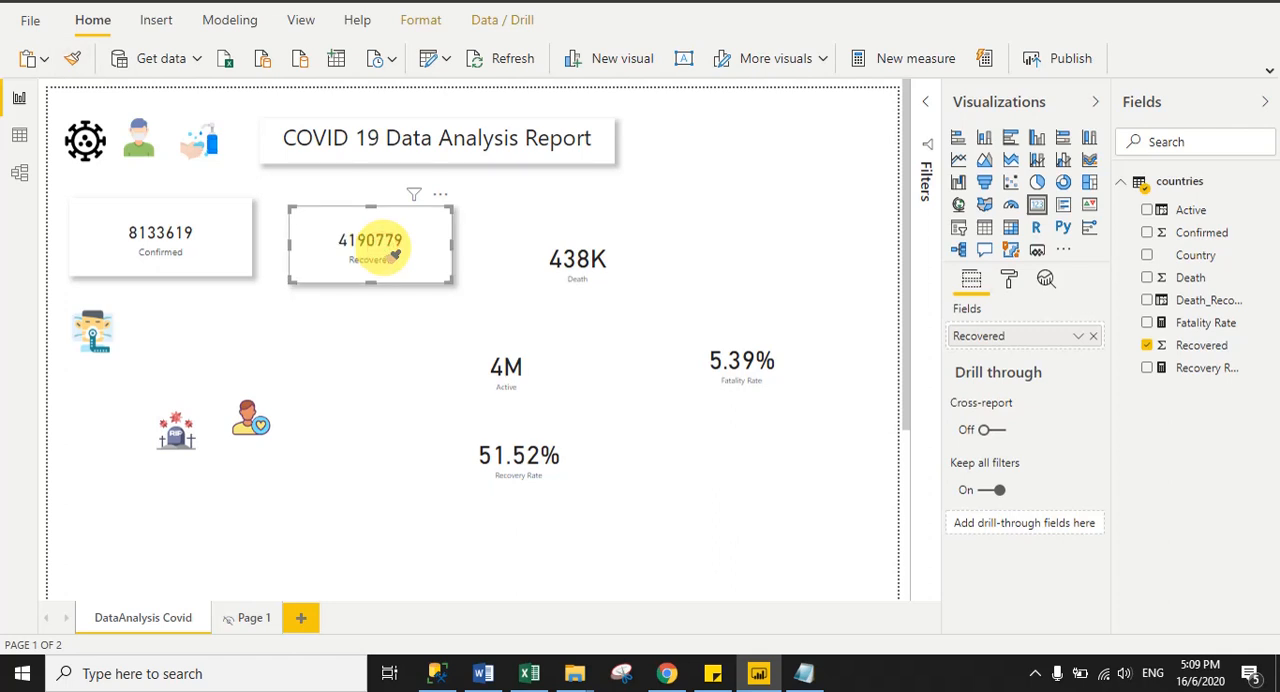
pyautogui.click(389, 328)
pyautogui.moveTo(426, 274); pyautogui.dragTo(418, 267)
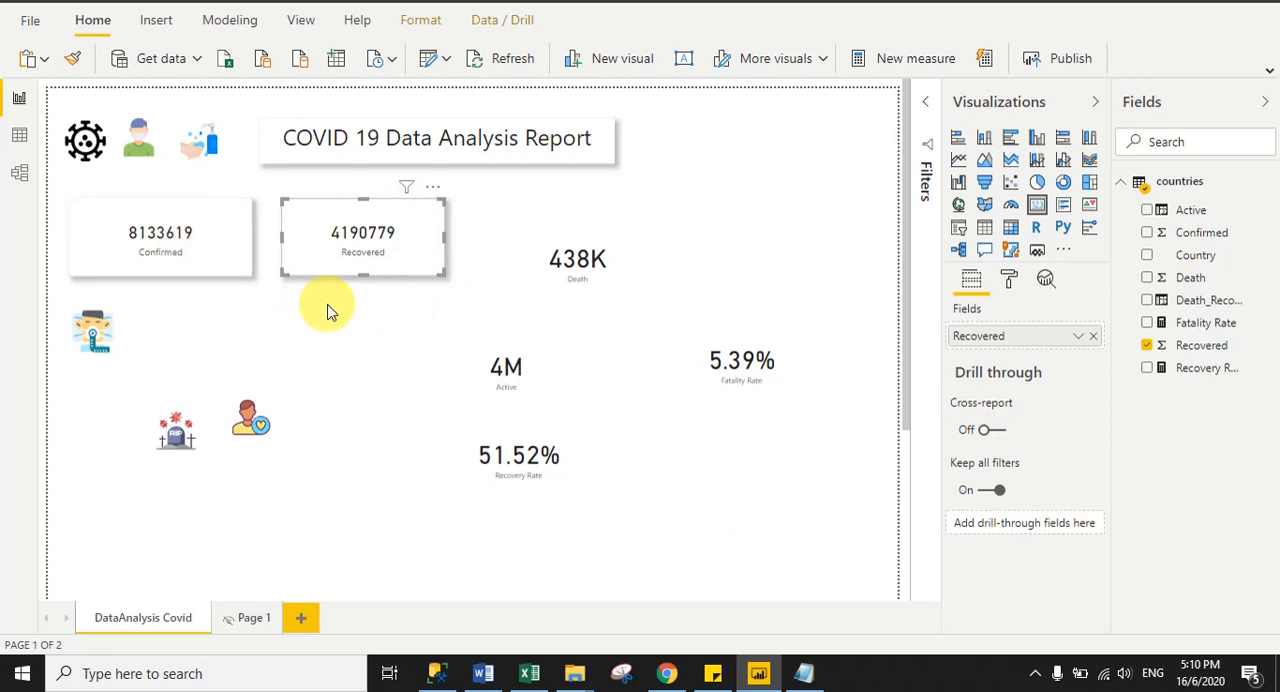
pyautogui.click(404, 306)
# - Copy the Recovered card's formatting to the Death card and align the Death card in the same row
pyautogui.click(408, 260)
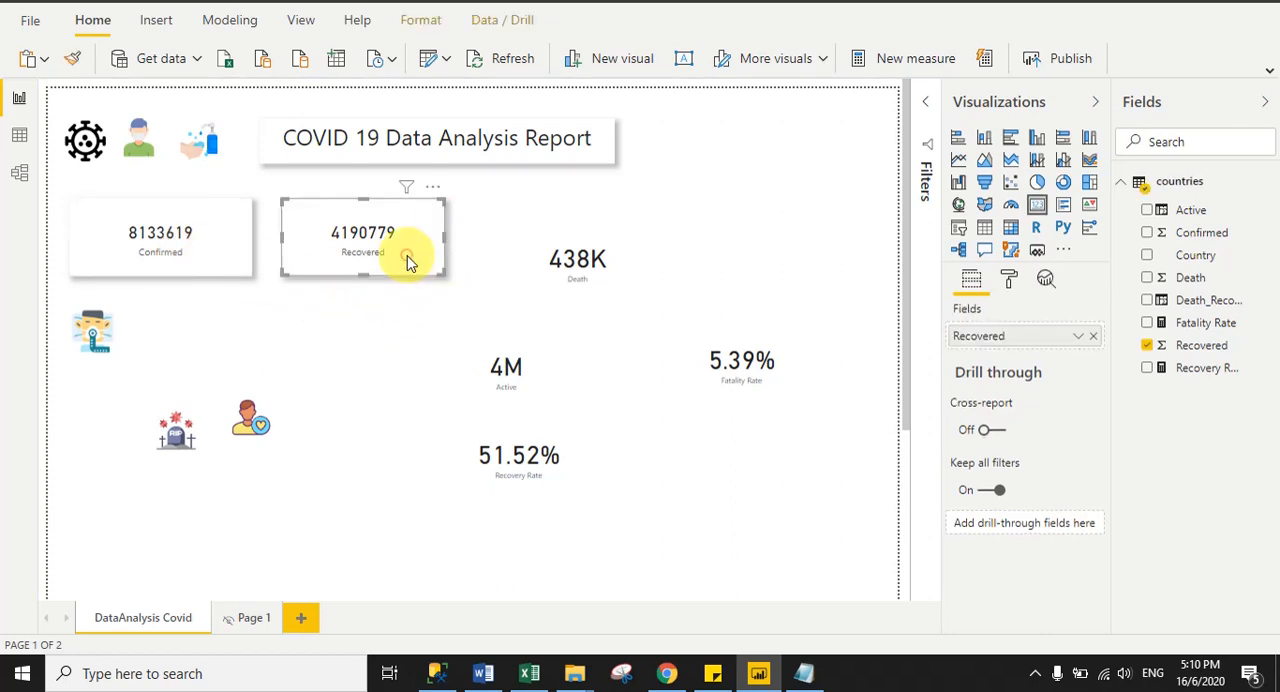
pyautogui.click(73, 58)
pyautogui.click(603, 268)
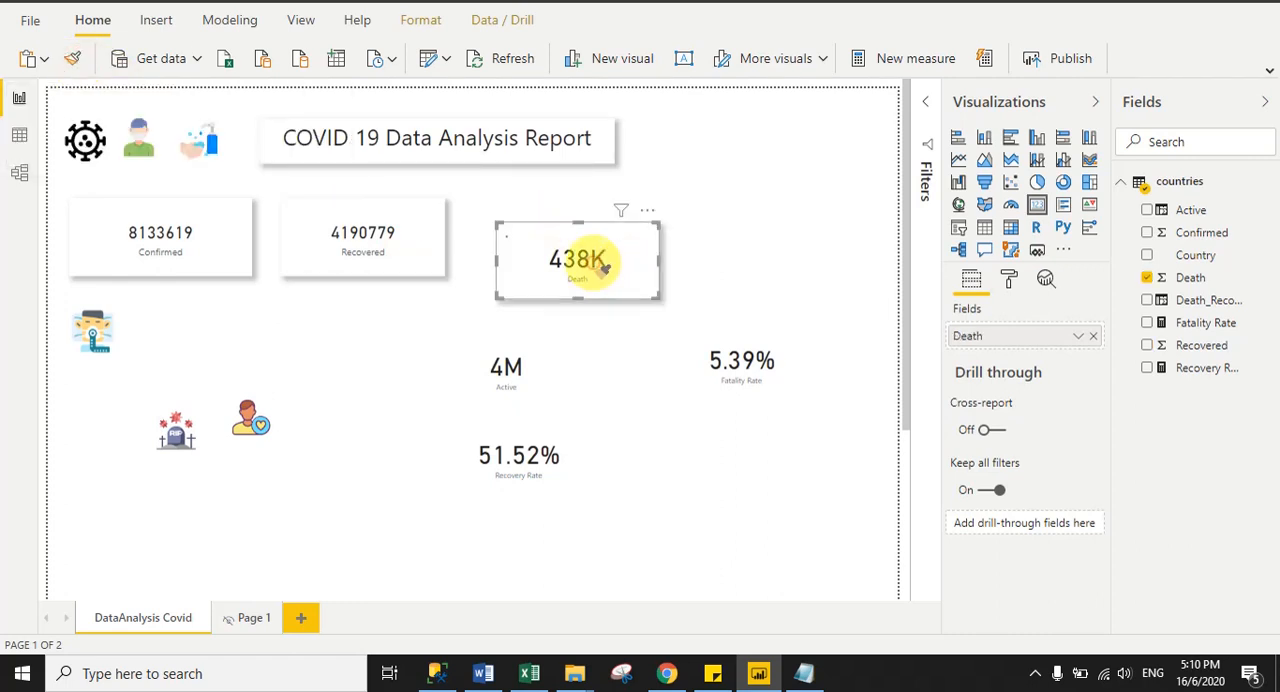
pyautogui.moveTo(595, 270); pyautogui.dragTo(576, 248)
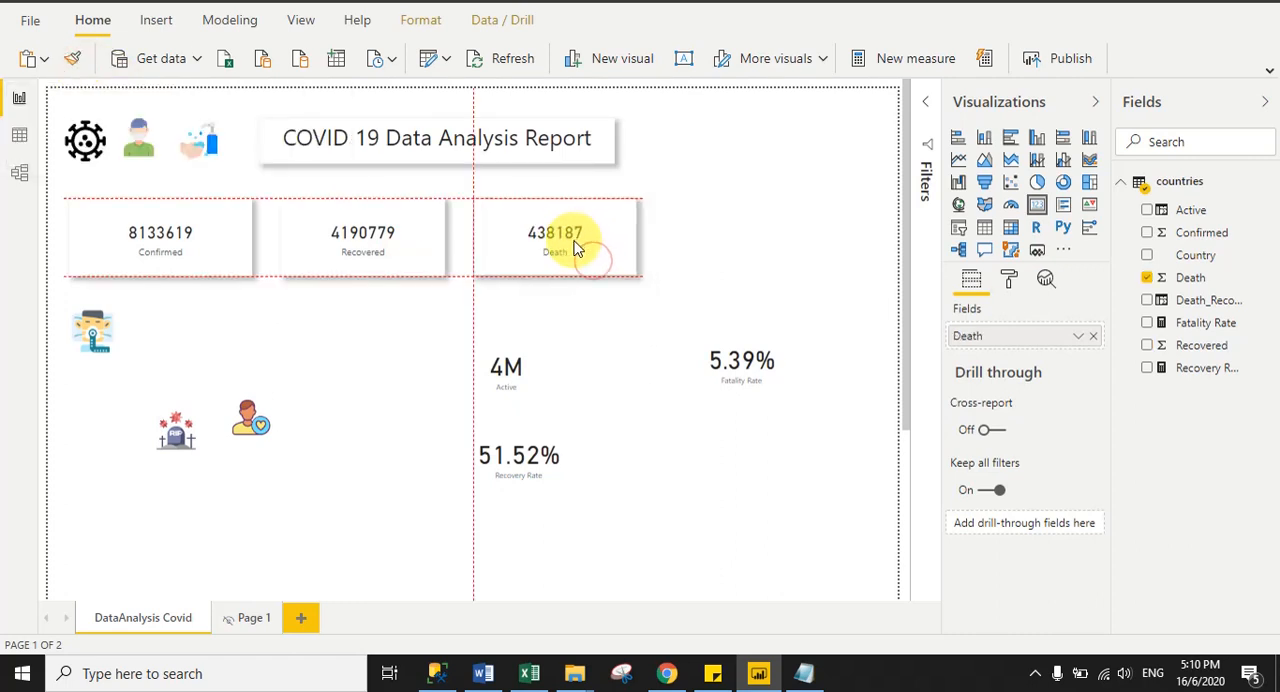
pyautogui.click(749, 289)
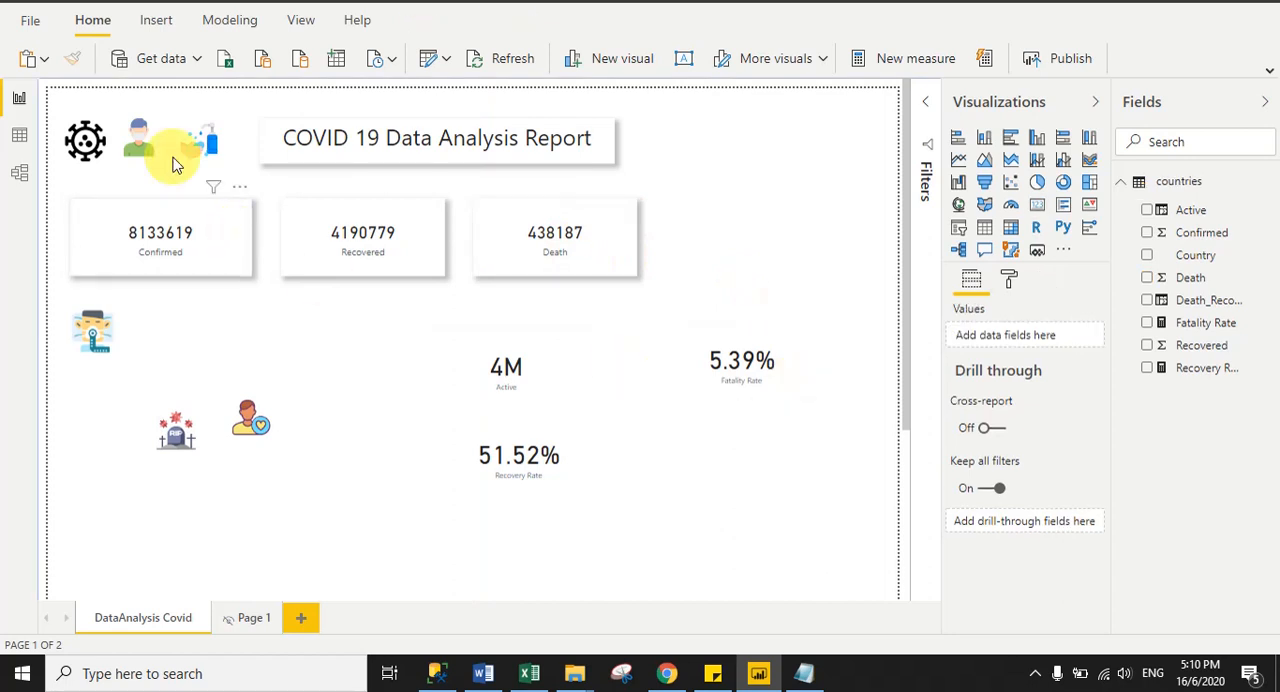
# - Copy the Death card's formatting to the Active card and move the Active card just below the Recovered card
pyautogui.click(529, 255)
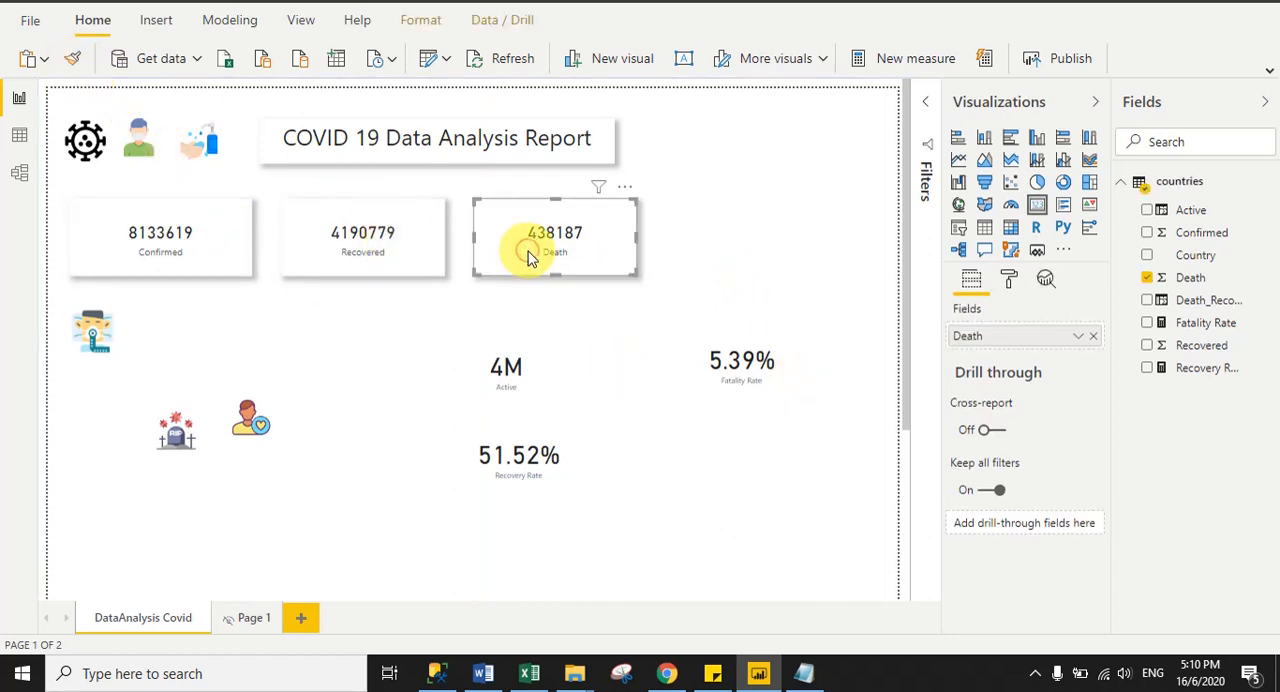
pyautogui.click(72, 58)
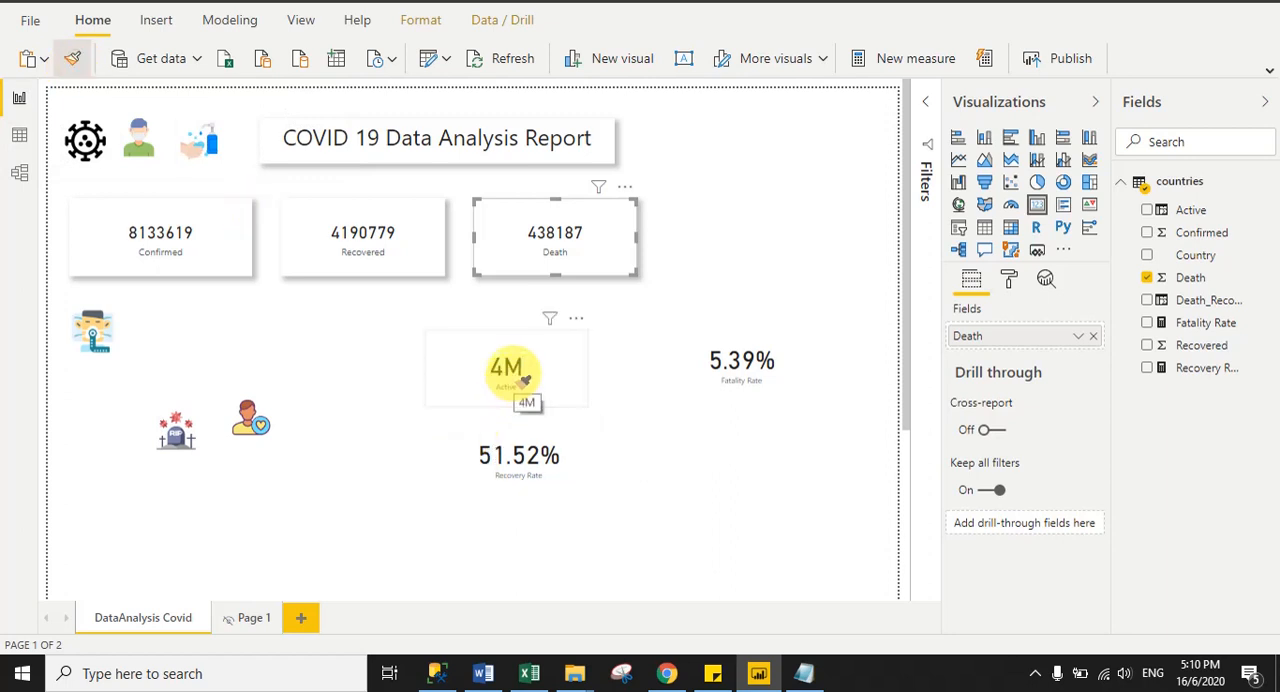
pyautogui.click(522, 380)
pyautogui.moveTo(513, 372); pyautogui.dragTo(338, 346)
# - Apply the Active card's formatting to the Recovery Rate and Fatality Rate cards with Format Painter
pyautogui.click(72, 58)
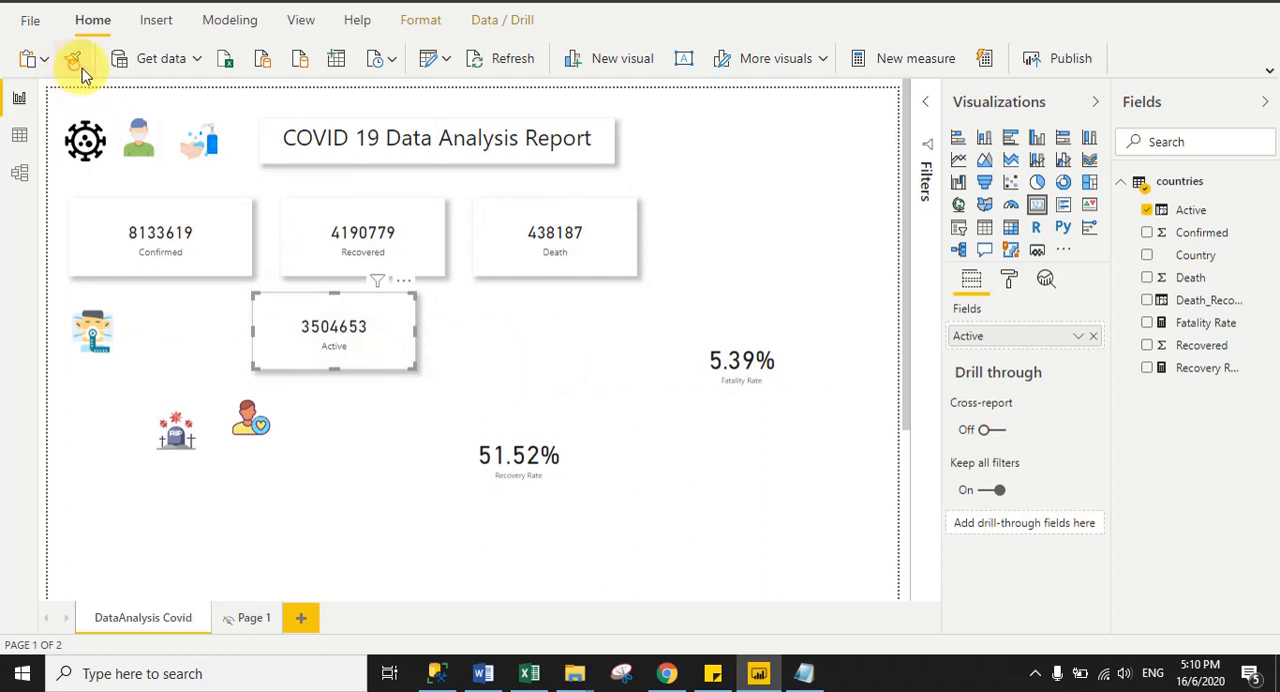
pyautogui.click(553, 461)
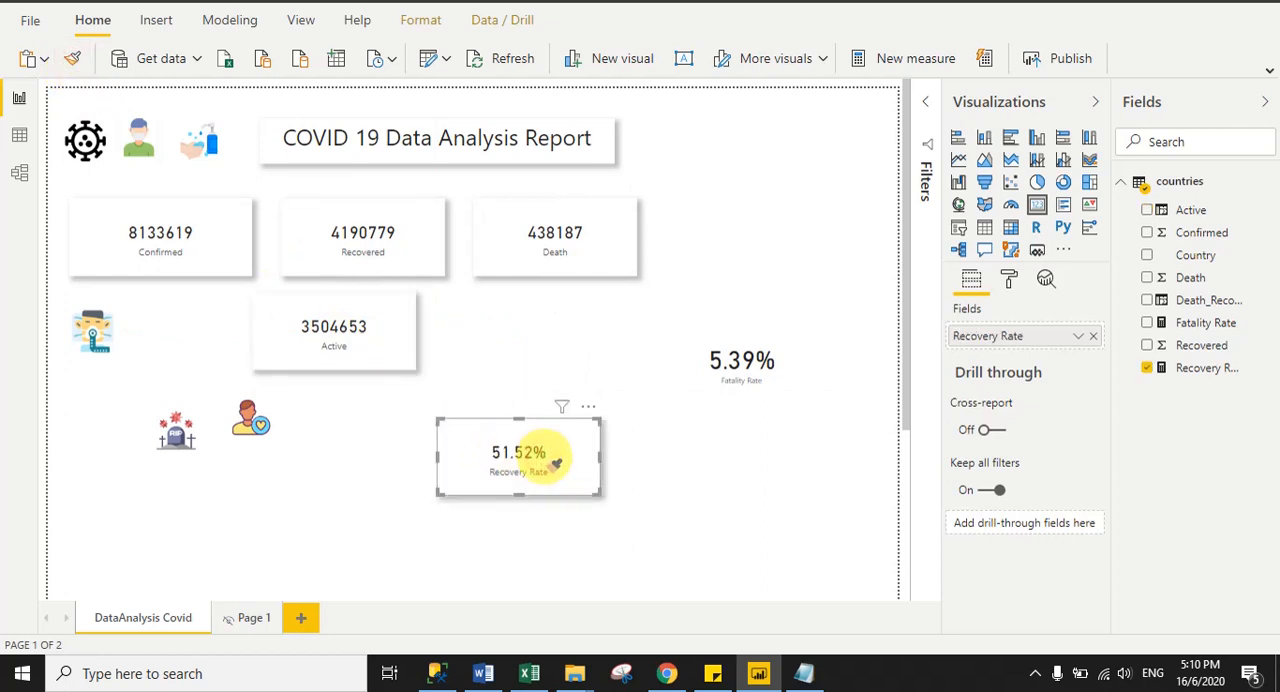
pyautogui.click(72, 58)
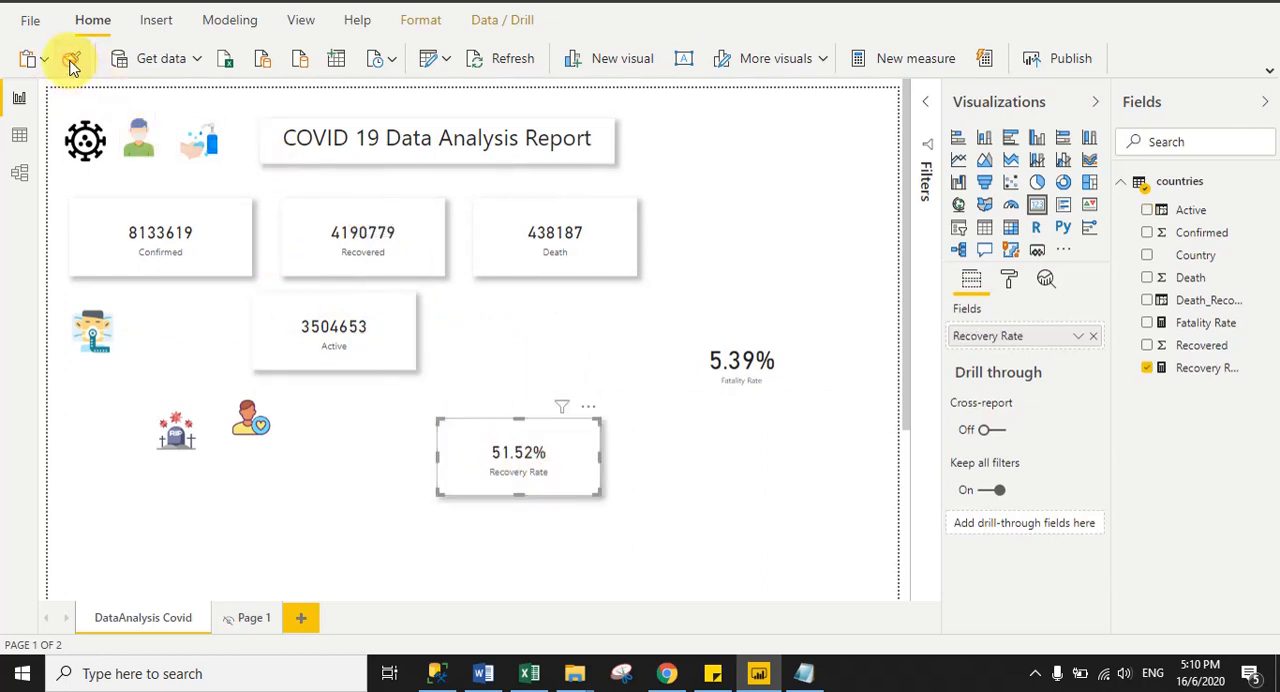
pyautogui.click(735, 362)
pyautogui.click(820, 575)
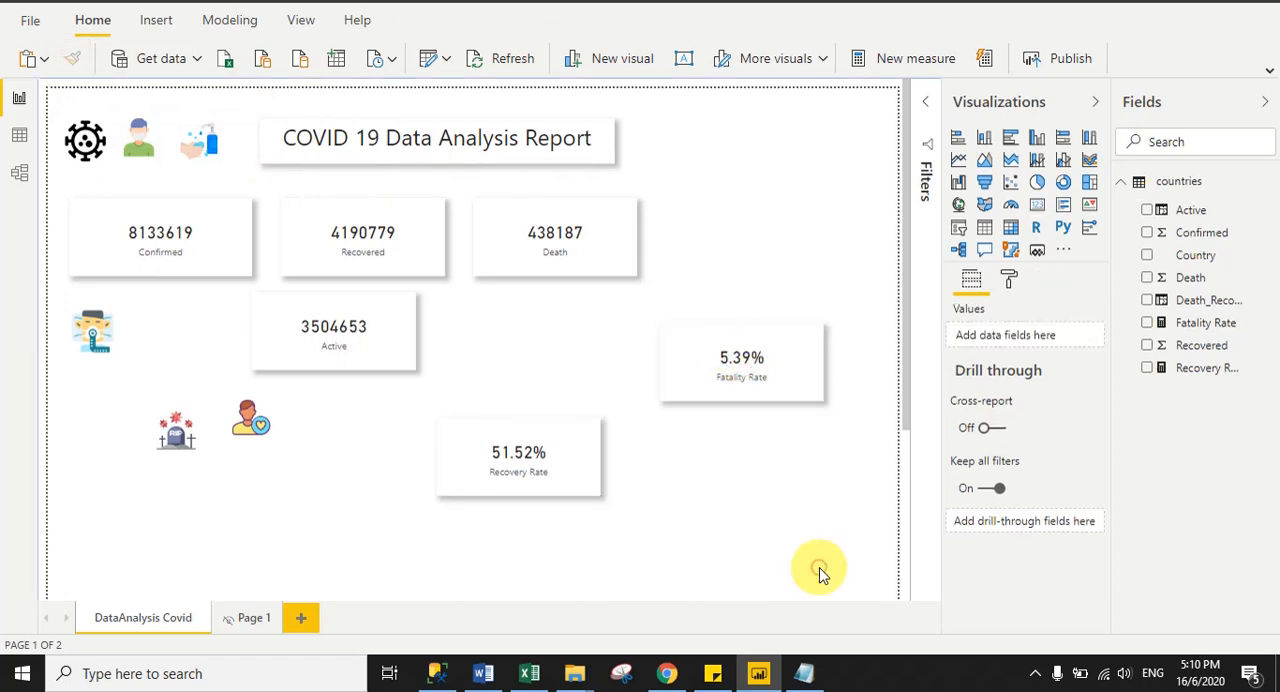
# - Move the tombstone, sick-person and recovered-person icons down into one row below the cards
pyautogui.moveTo(170, 445); pyautogui.dragTo(135, 528)
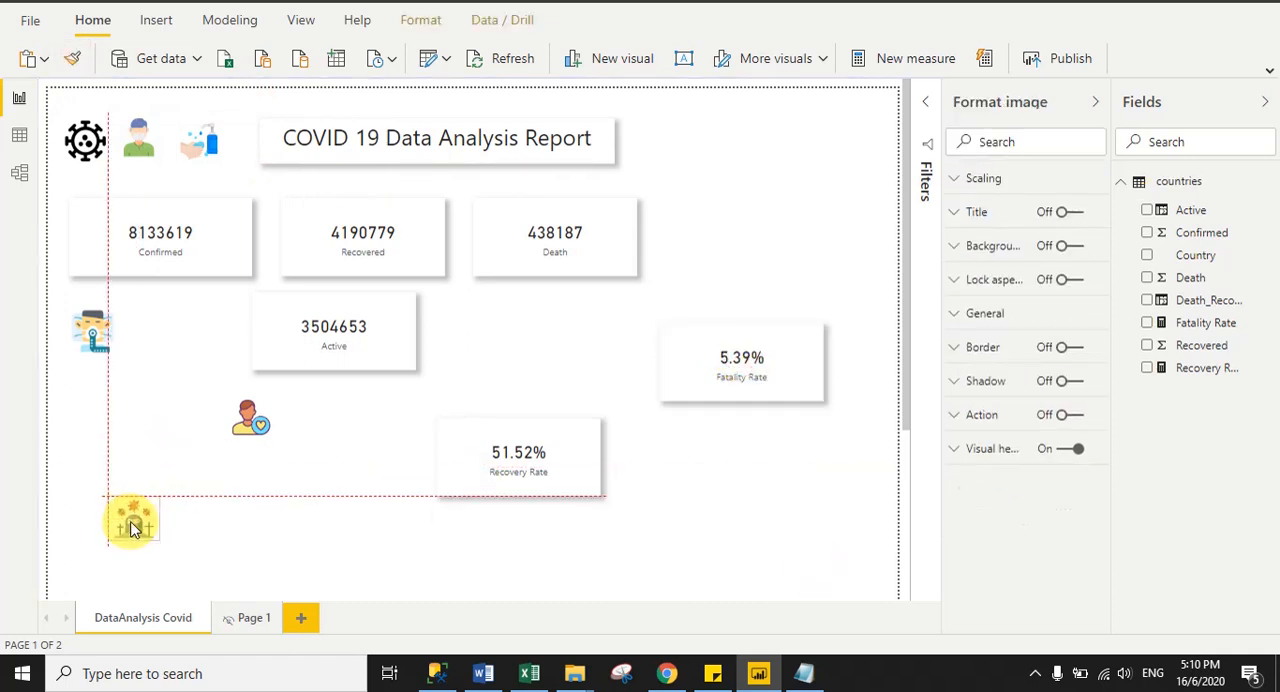
pyautogui.moveTo(94, 336); pyautogui.dragTo(86, 443)
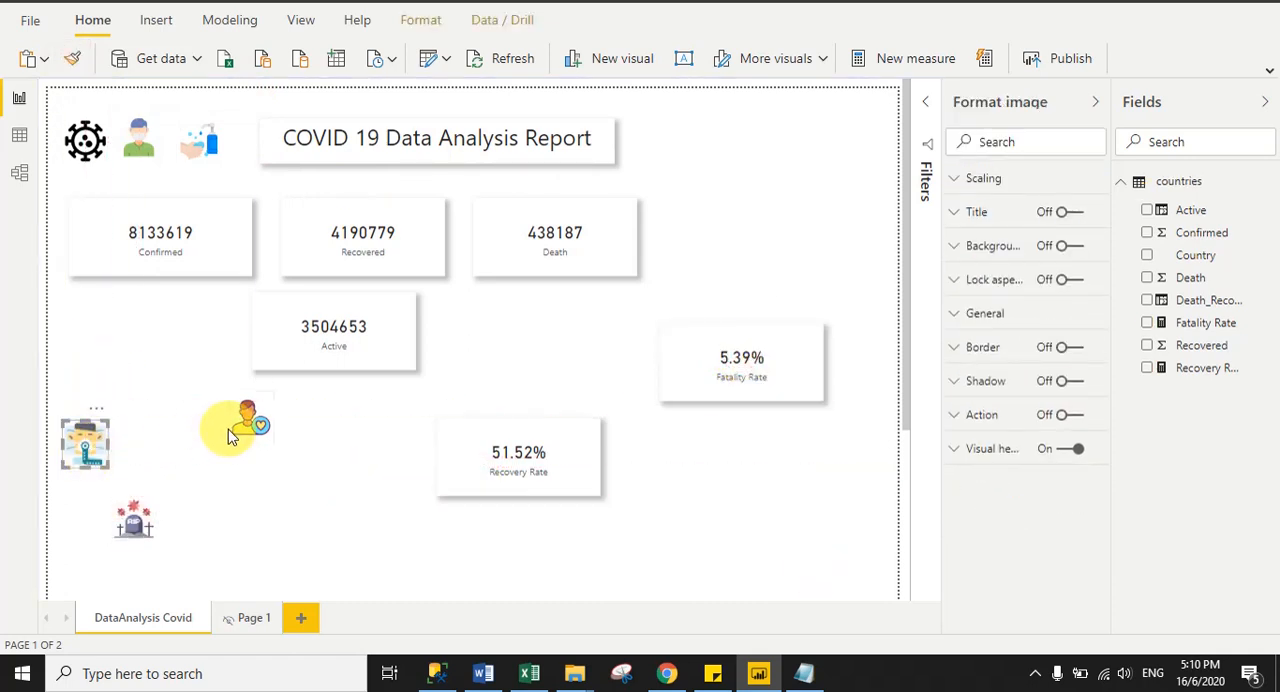
pyautogui.moveTo(228, 429); pyautogui.dragTo(243, 523)
pyautogui.moveTo(89, 446); pyautogui.dragTo(85, 523)
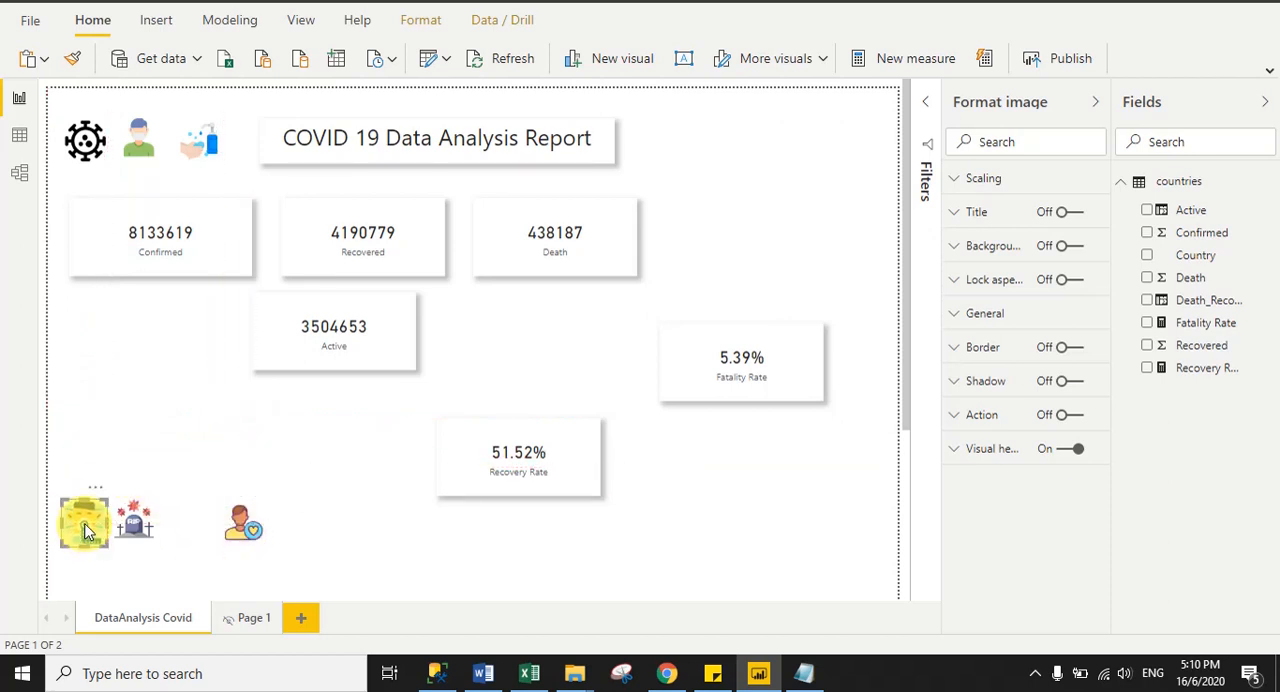
pyautogui.click(165, 365)
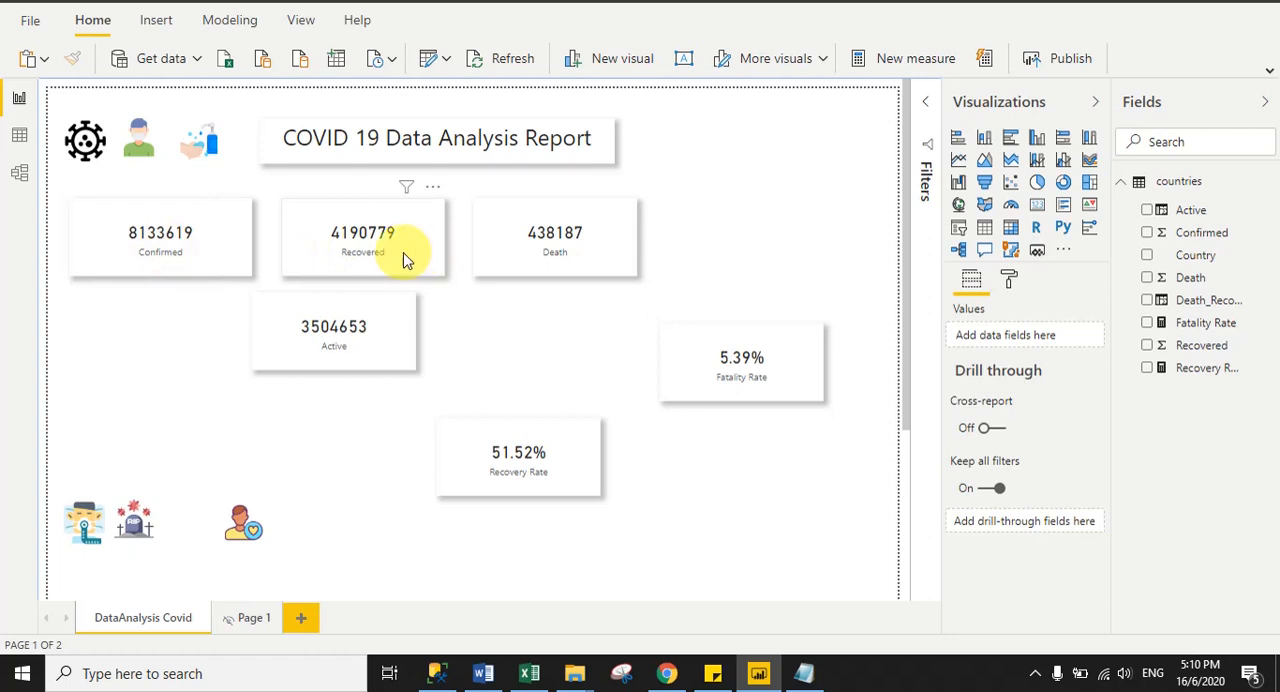
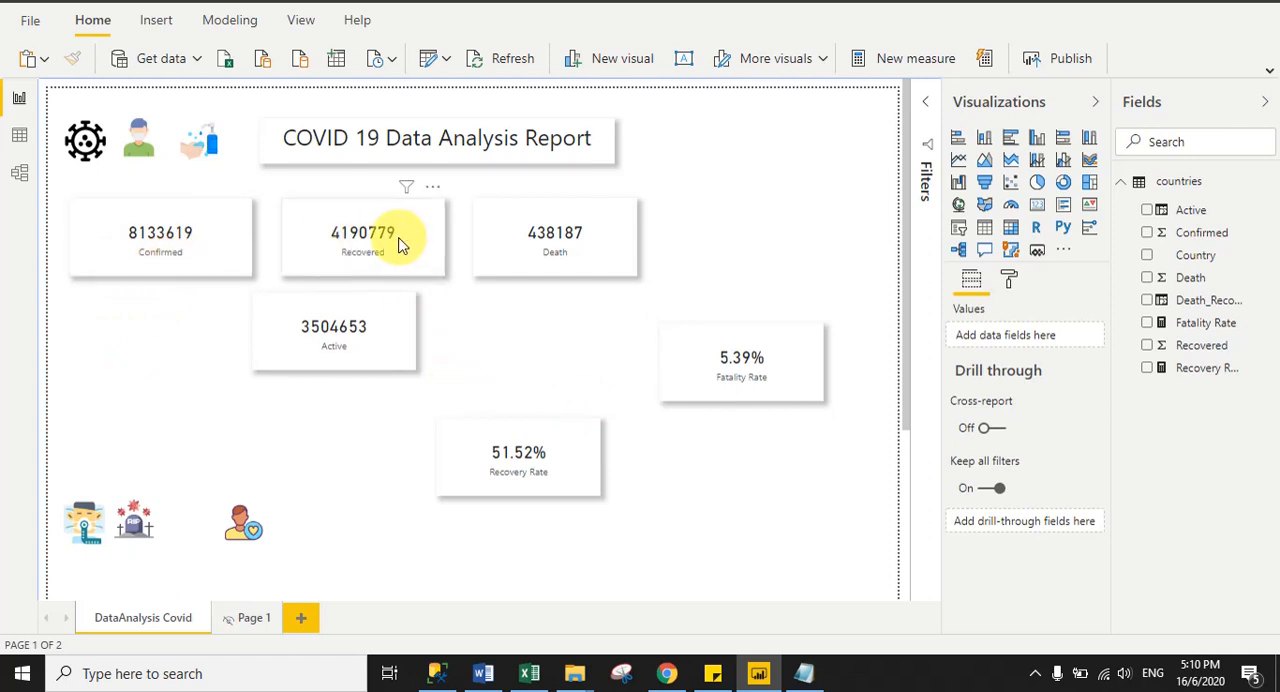
# - Place the Death card directly below the Confirmed card and the Active card beside it in the second row
pyautogui.moveTo(337, 337); pyautogui.dragTo(203, 432)
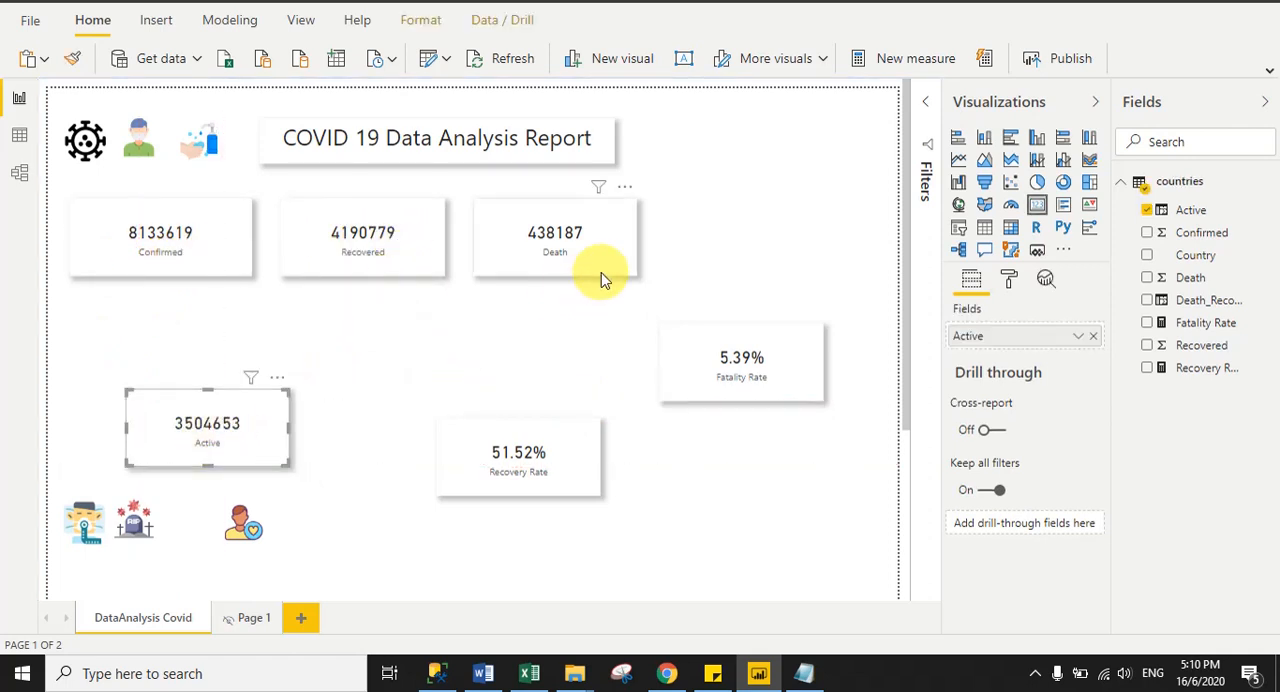
pyautogui.moveTo(586, 251); pyautogui.dragTo(251, 334)
pyautogui.moveTo(266, 446); pyautogui.dragTo(405, 360)
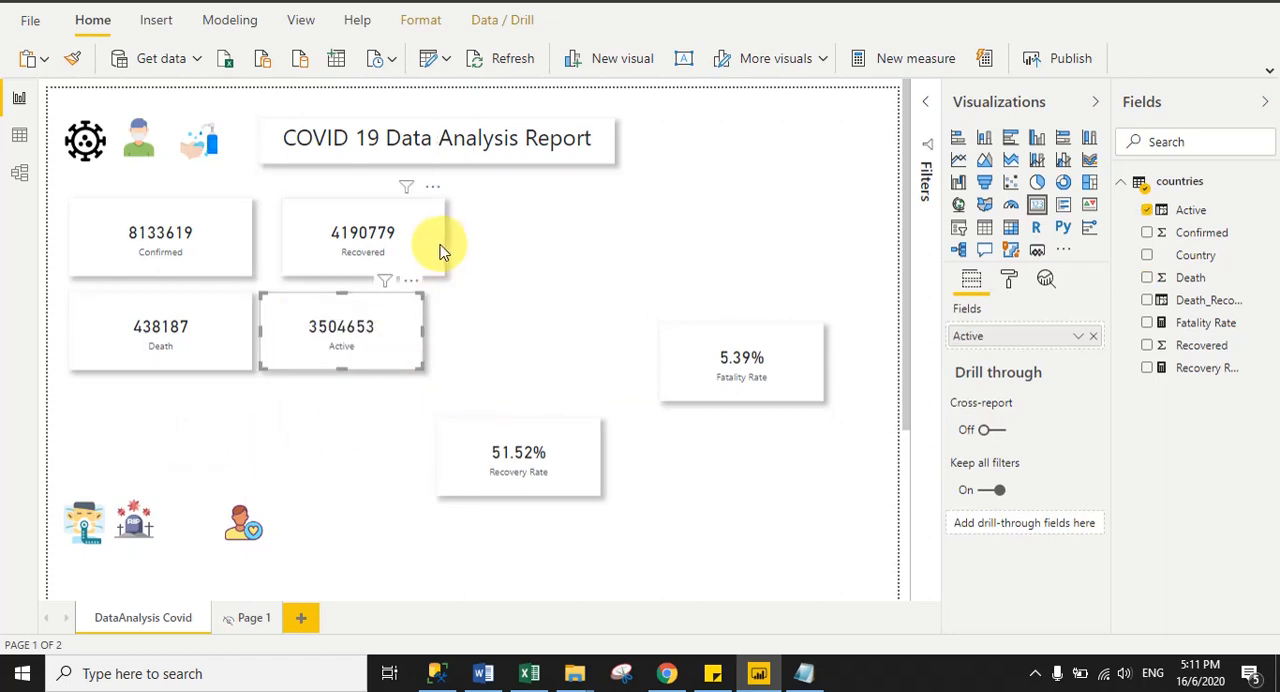
# - Move the Recovered card beside the Confirmed card, above the Active card, and resize it to match the Confirmed card's height
pyautogui.moveTo(436, 250); pyautogui.dragTo(419, 258)
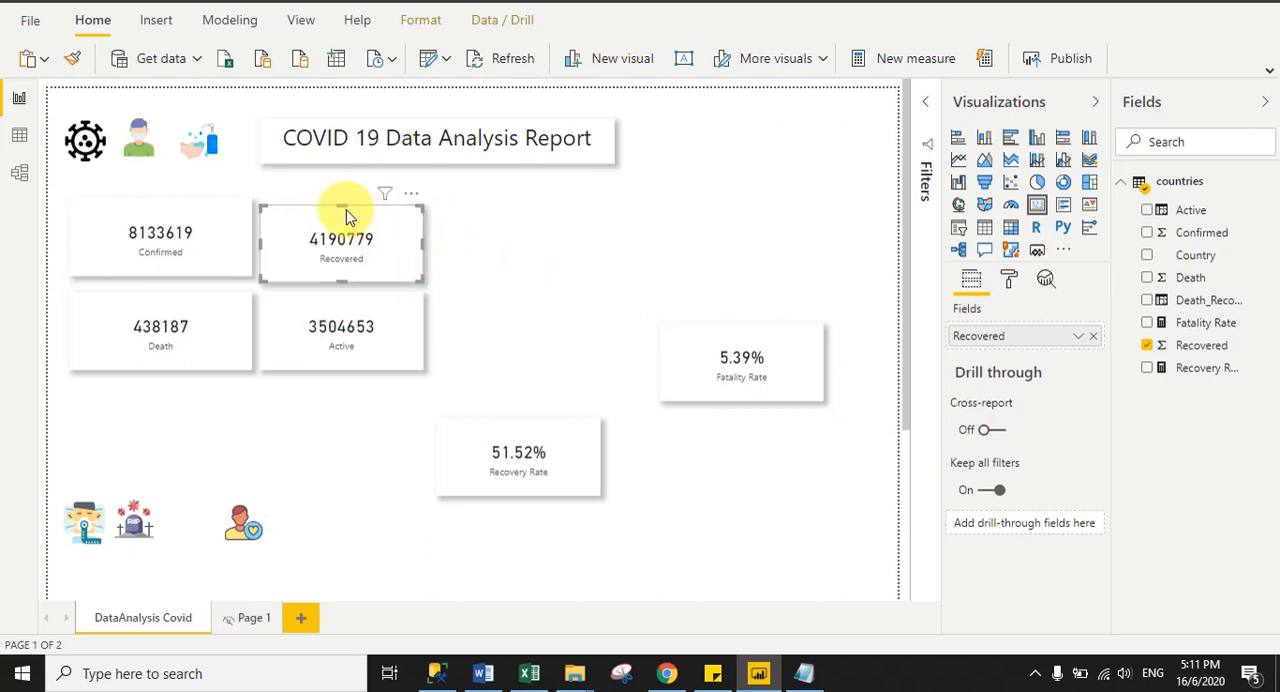
pyautogui.moveTo(343, 208); pyautogui.dragTo(341, 200)
pyautogui.click(487, 259)
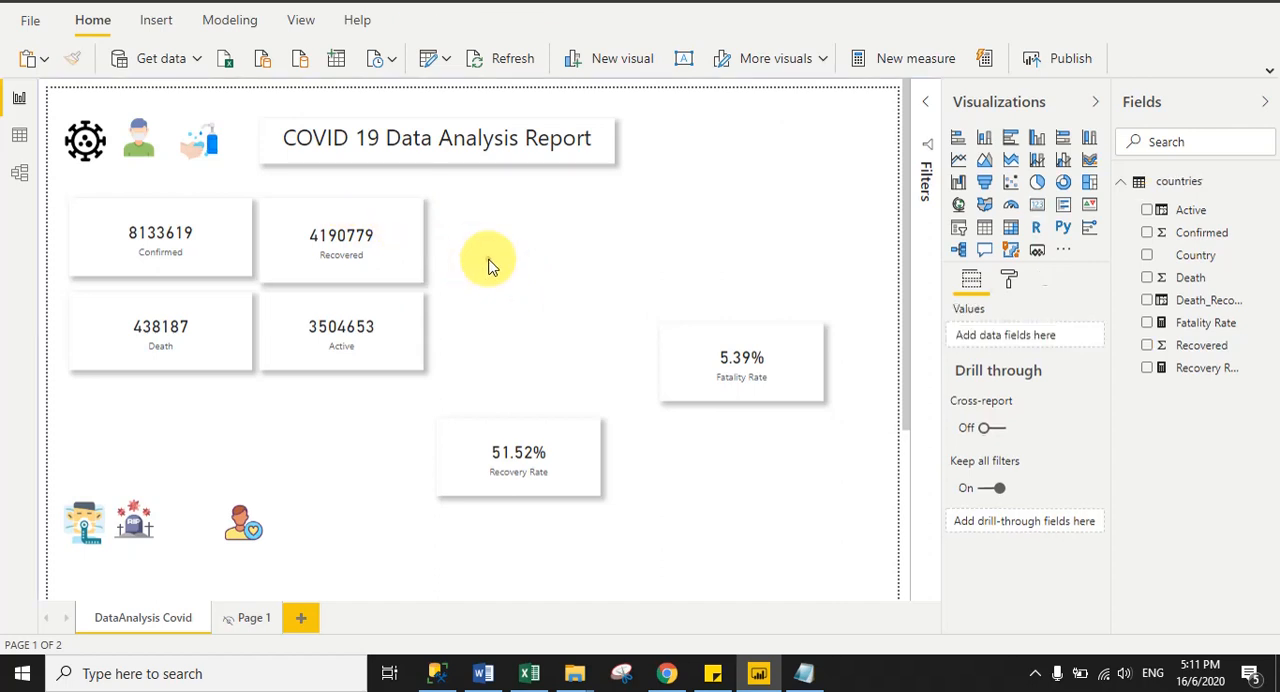
pyautogui.moveTo(330, 280); pyautogui.dragTo(340, 280)
pyautogui.click(466, 322)
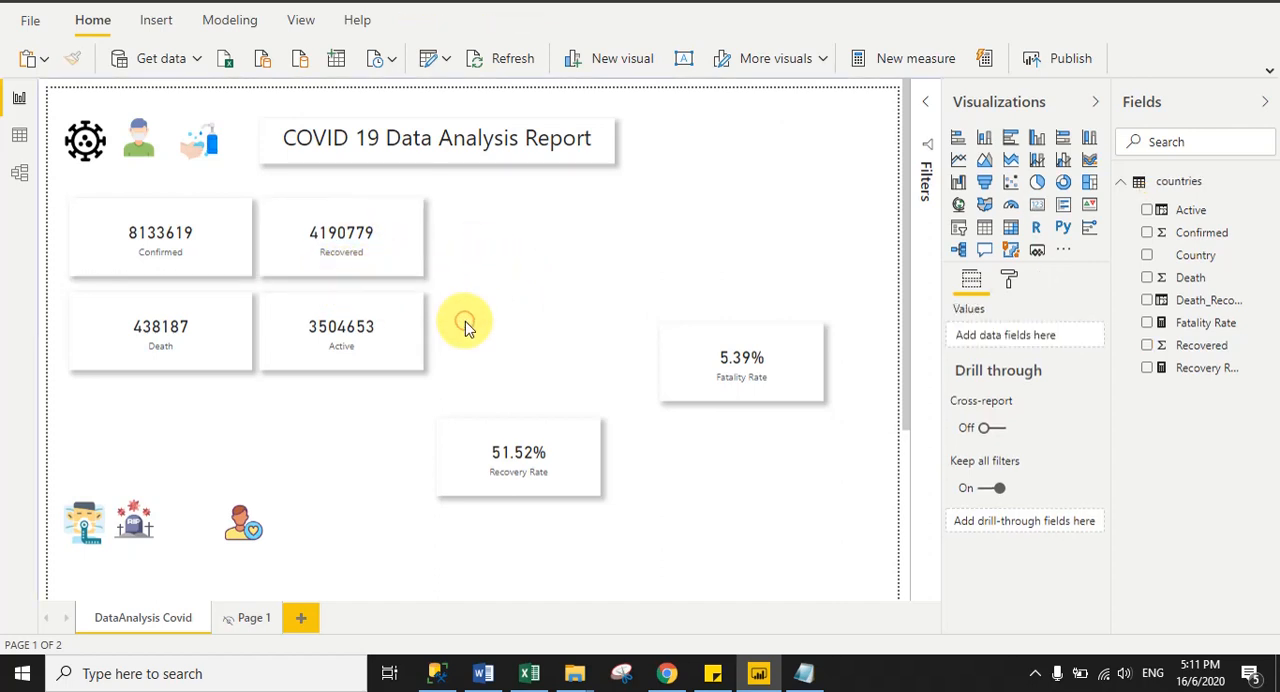
# - Arrange the Recovery Rate card below the Death card, widening it slightly, and place the Fatality Rate card beside it
pyautogui.moveTo(519, 437); pyautogui.dragTo(137, 424)
pyautogui.moveTo(231, 430); pyautogui.dragTo(245, 437)
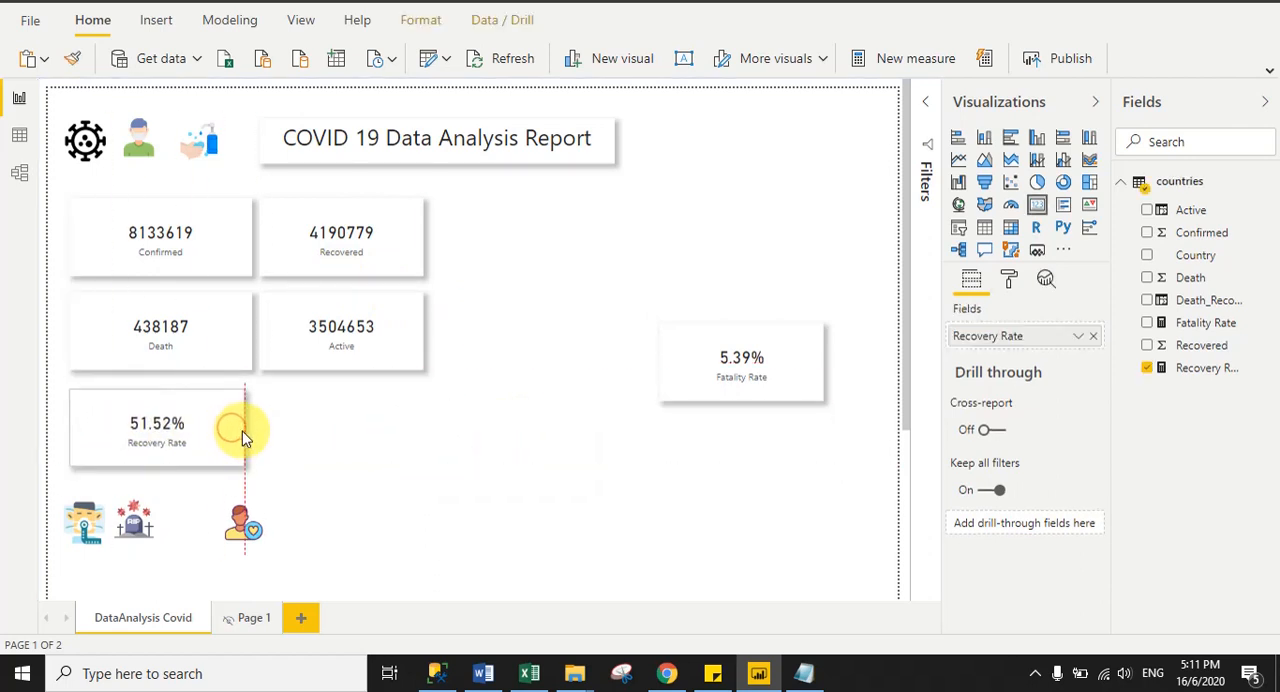
pyautogui.moveTo(714, 380); pyautogui.dragTo(330, 447)
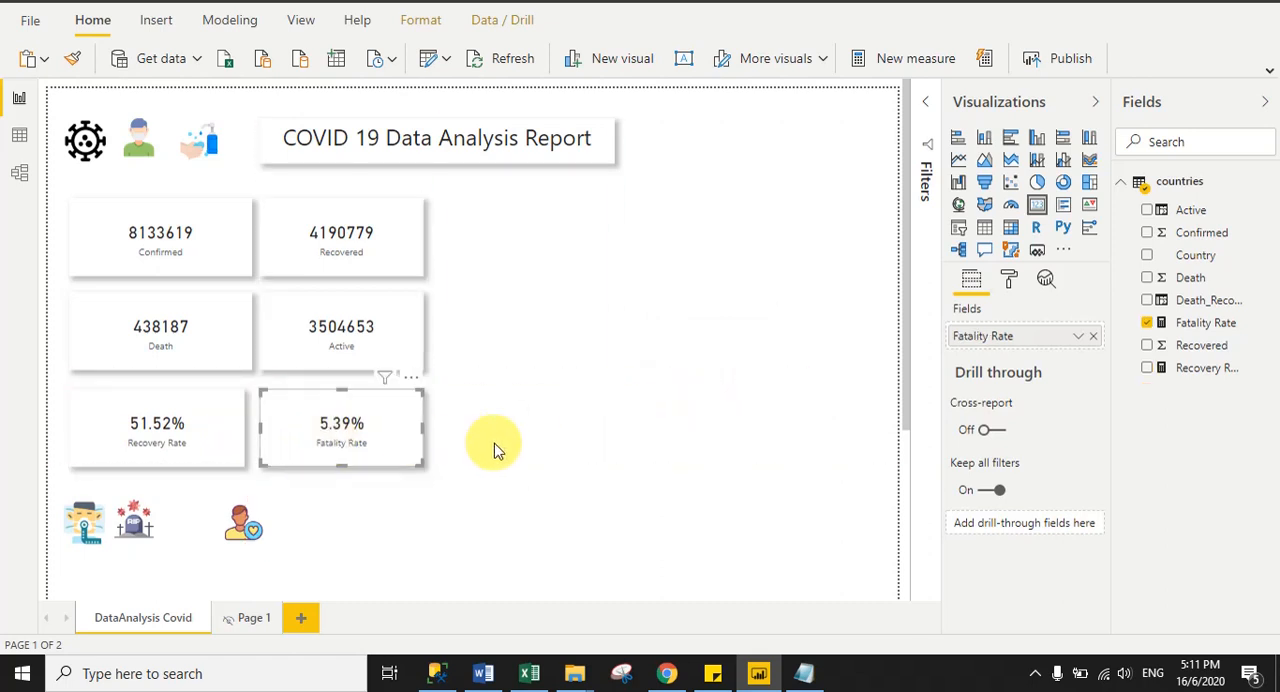
pyautogui.click(553, 439)
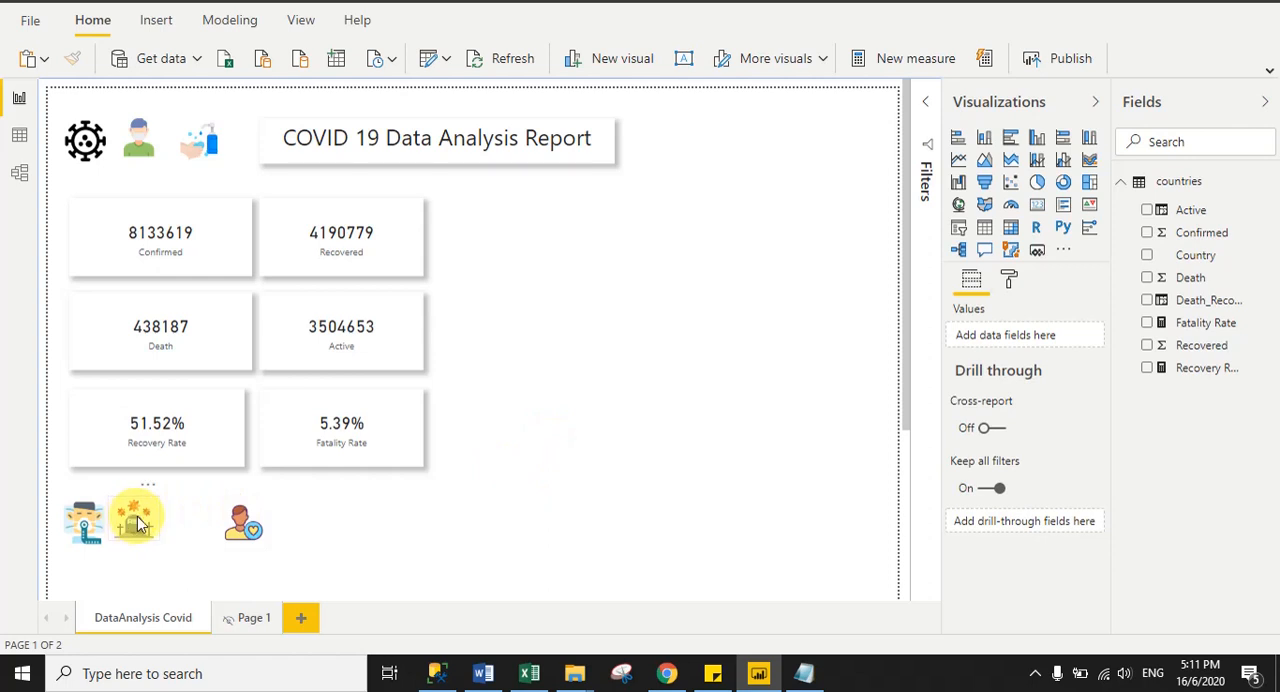
# - Close the vertical gaps by shifting the Active, Fatality Rate, Death and Recovery Rate cards up into evenly aligned rows
pyautogui.moveTo(367, 366); pyautogui.dragTo(361, 347)
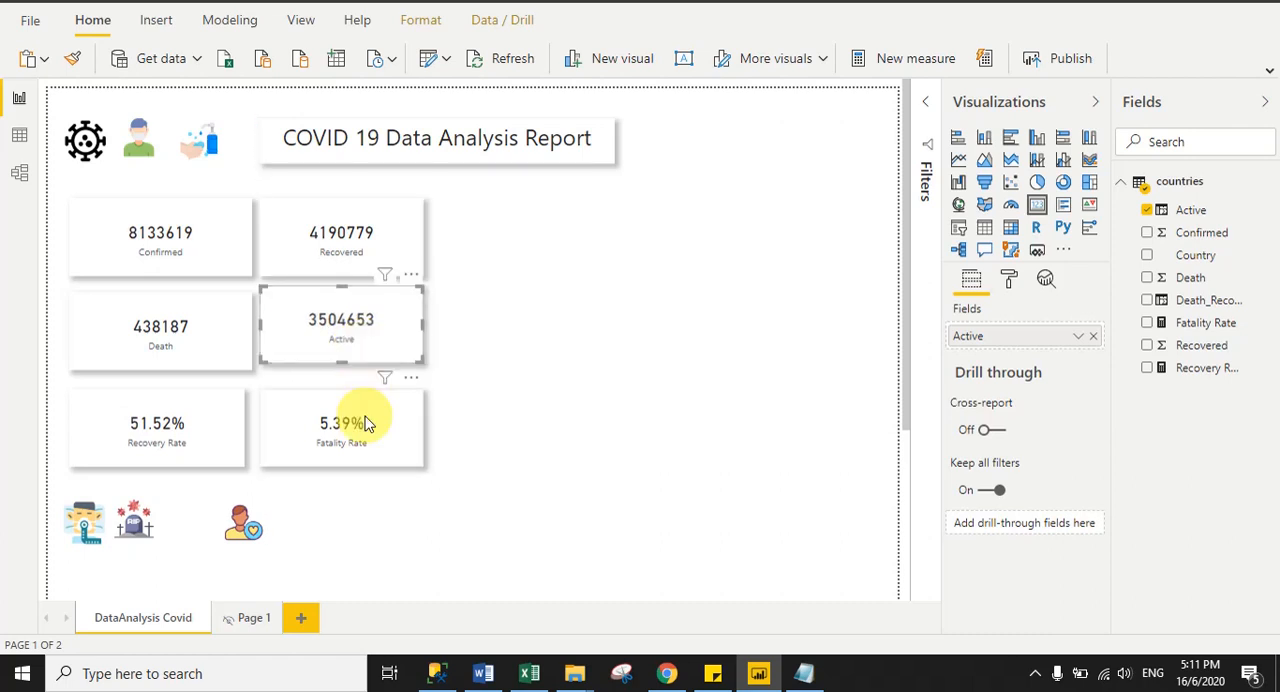
pyautogui.moveTo(364, 428); pyautogui.dragTo(363, 414)
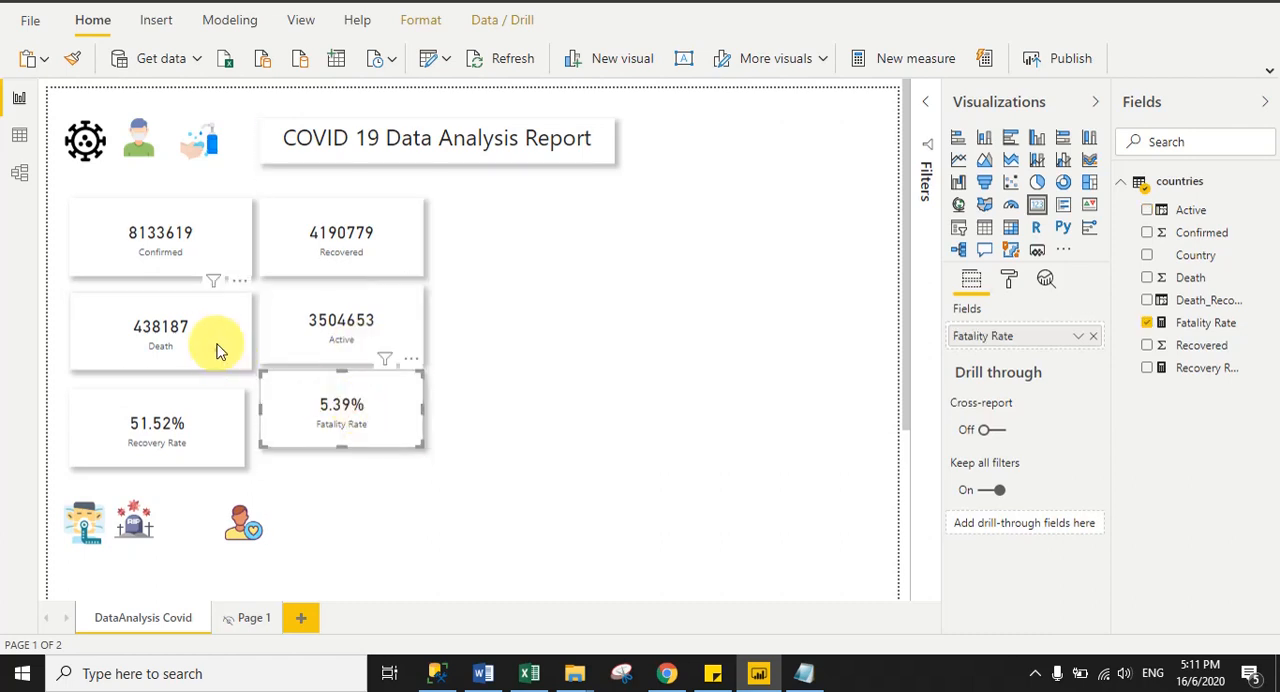
pyautogui.moveTo(214, 347); pyautogui.dragTo(222, 348)
pyautogui.moveTo(189, 429); pyautogui.dragTo(253, 418)
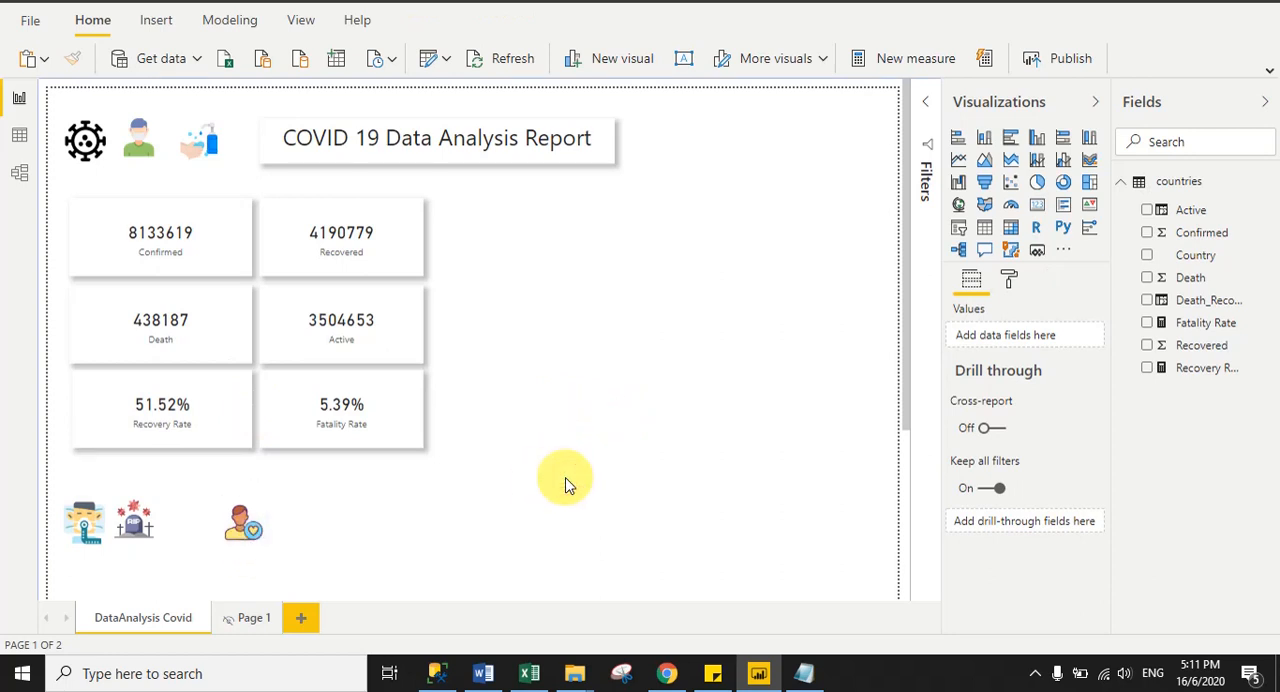
# - Send the Confirmed card backward in the layer order and place the sick-person icon on it beside the number
pyautogui.click(234, 228)
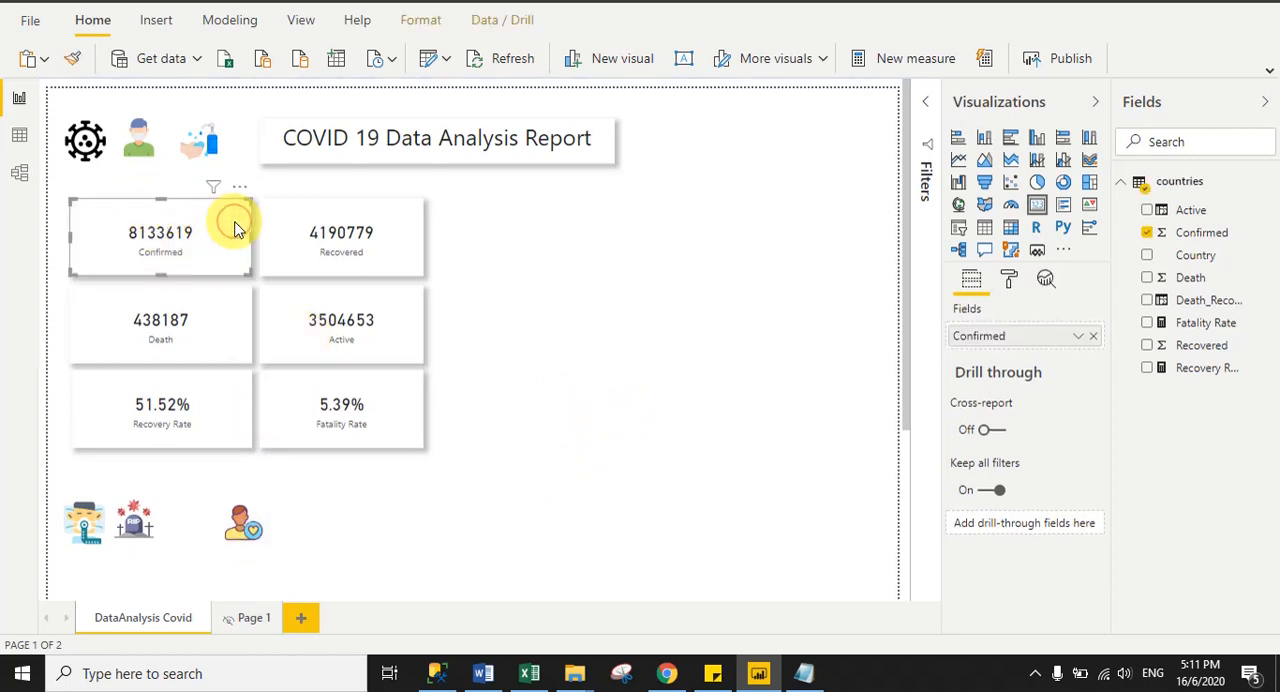
pyautogui.click(423, 22)
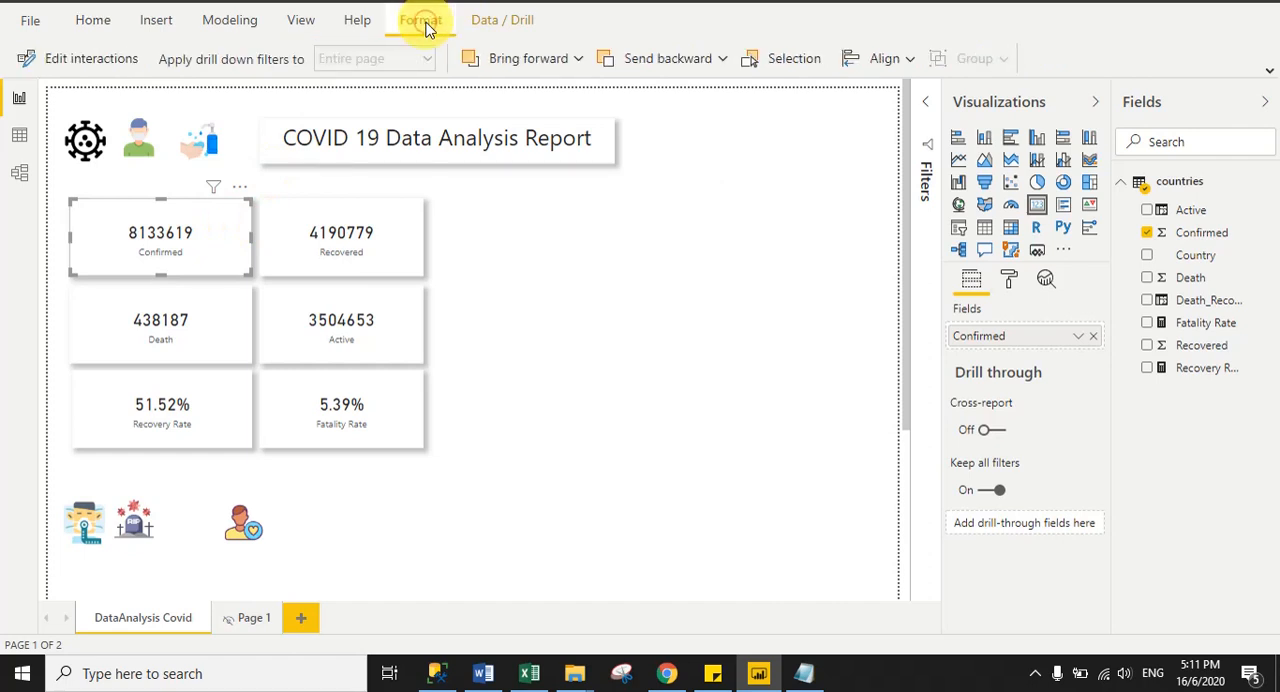
pyautogui.click(678, 66)
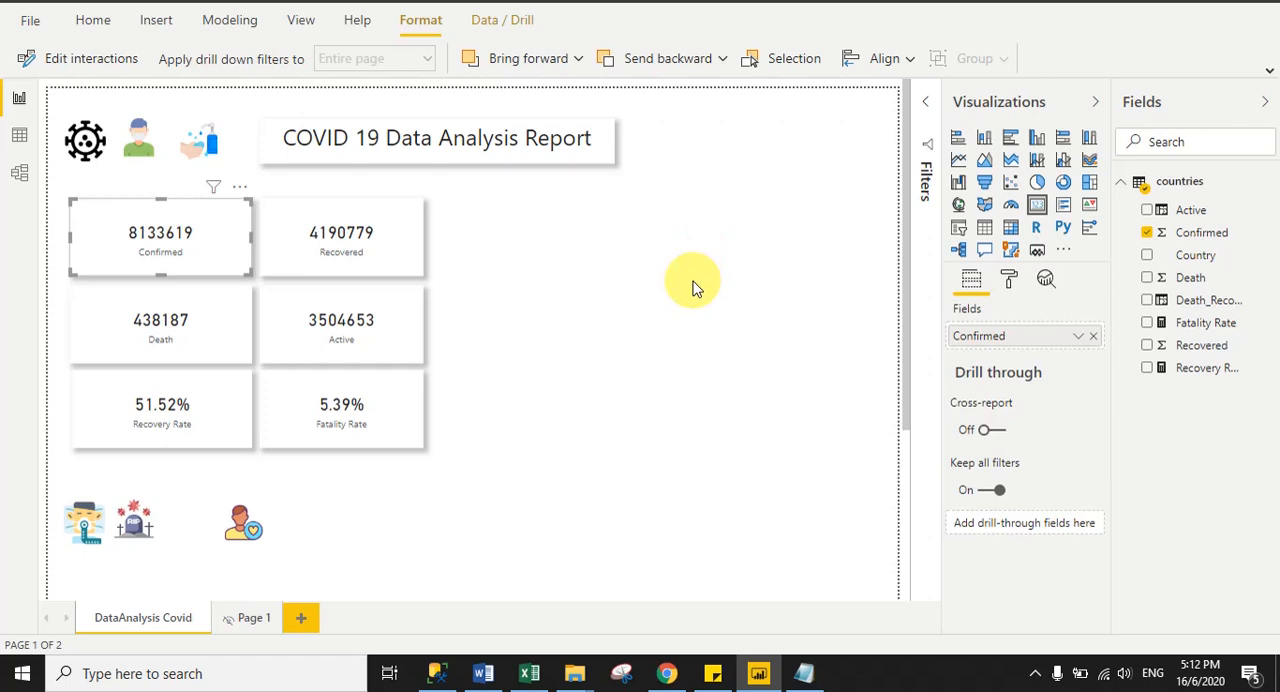
pyautogui.click(576, 366)
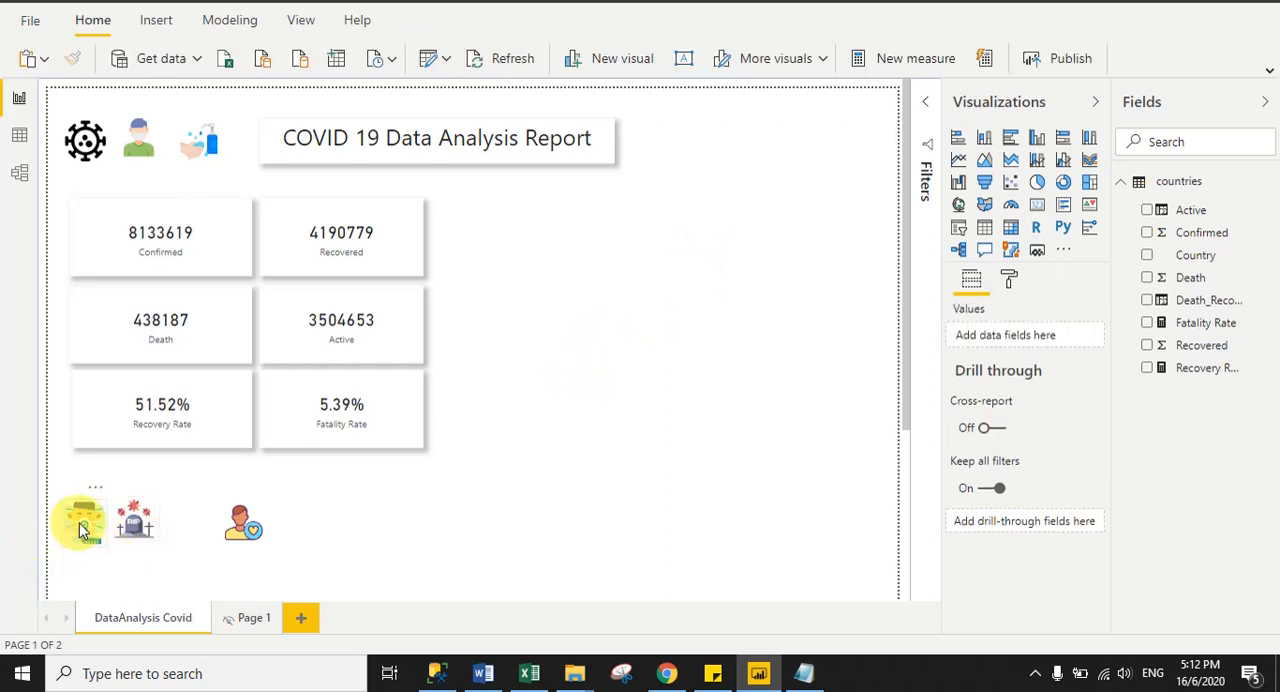
pyautogui.moveTo(83, 530); pyautogui.dragTo(110, 252)
pyautogui.click(614, 369)
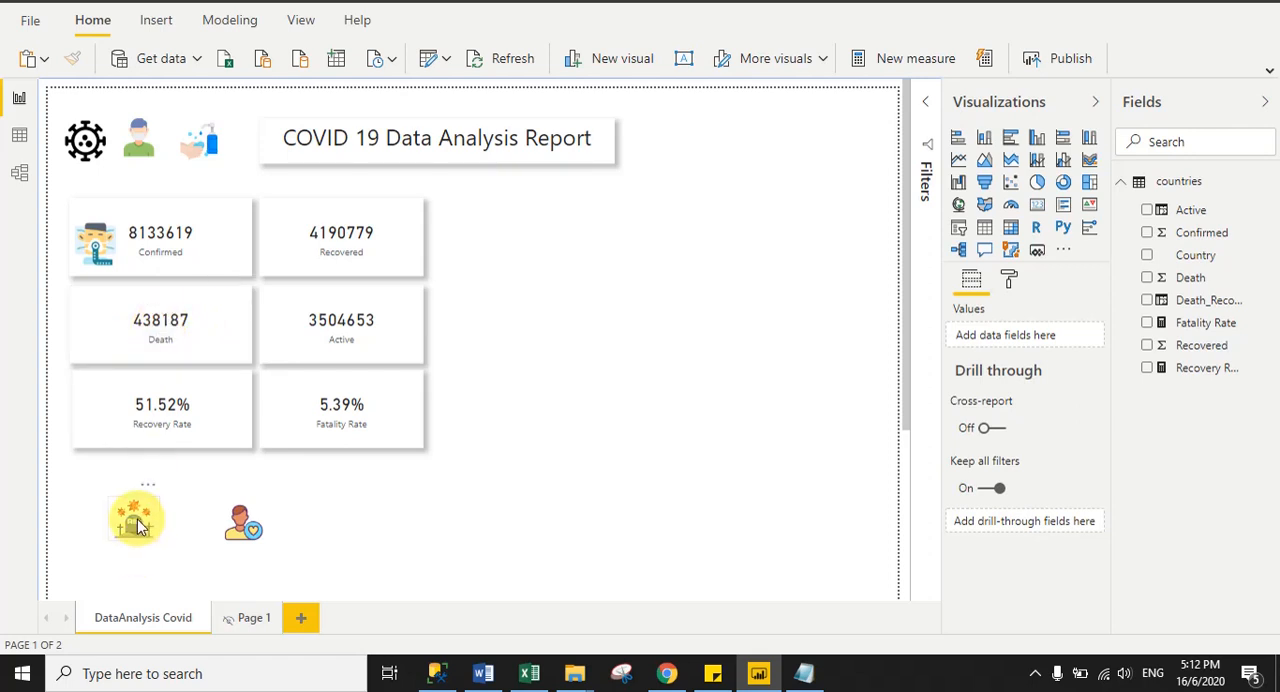
# - Send the Death card backward in the layer order and place the tombstone icon on it beside the number
pyautogui.click(227, 332)
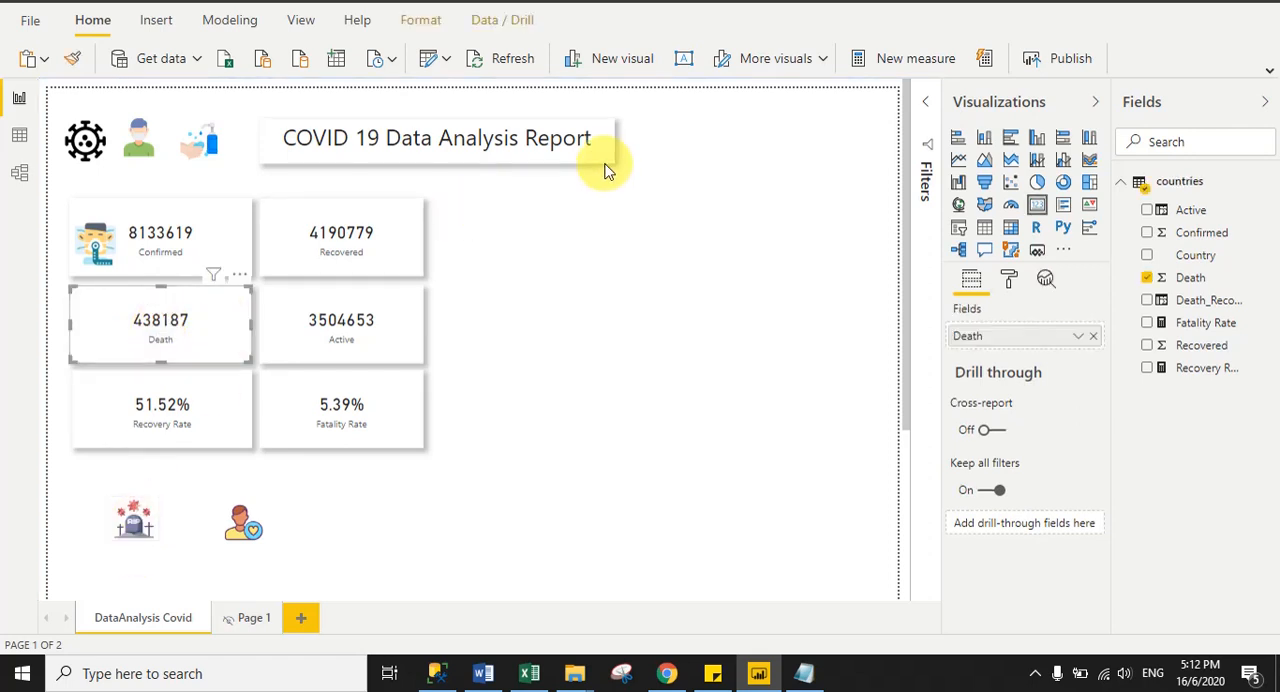
pyautogui.click(421, 22)
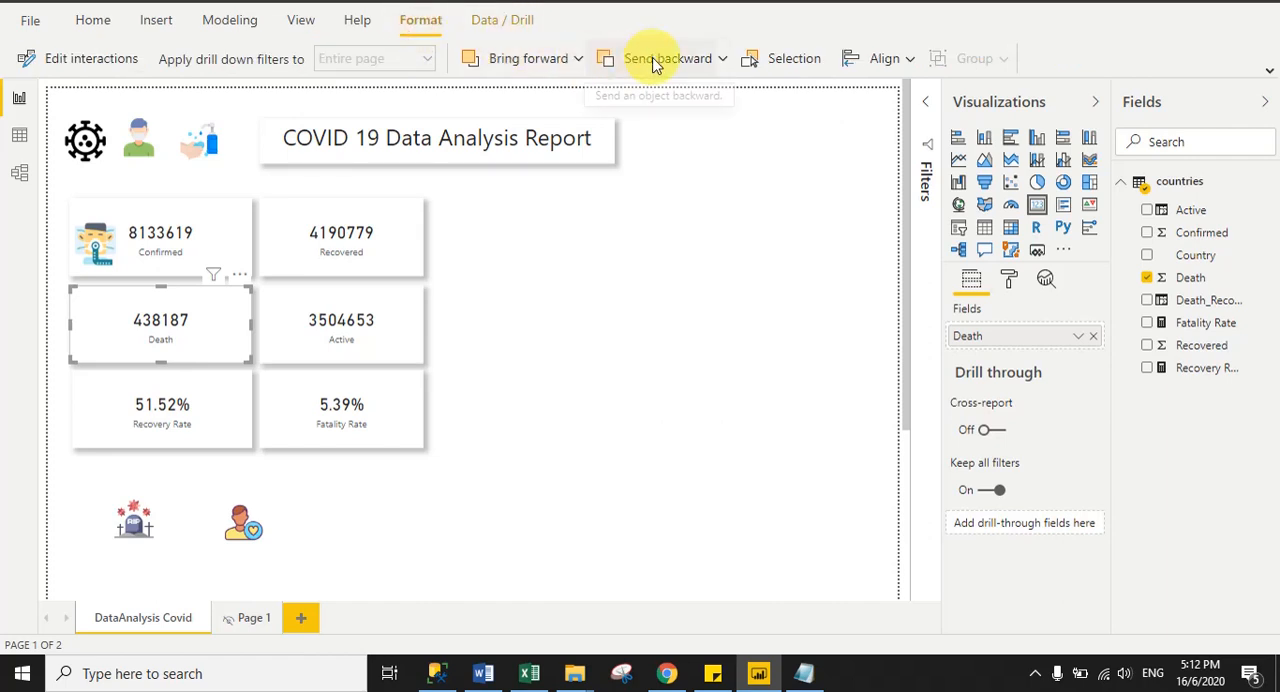
pyautogui.moveTo(130, 523); pyautogui.dragTo(98, 336)
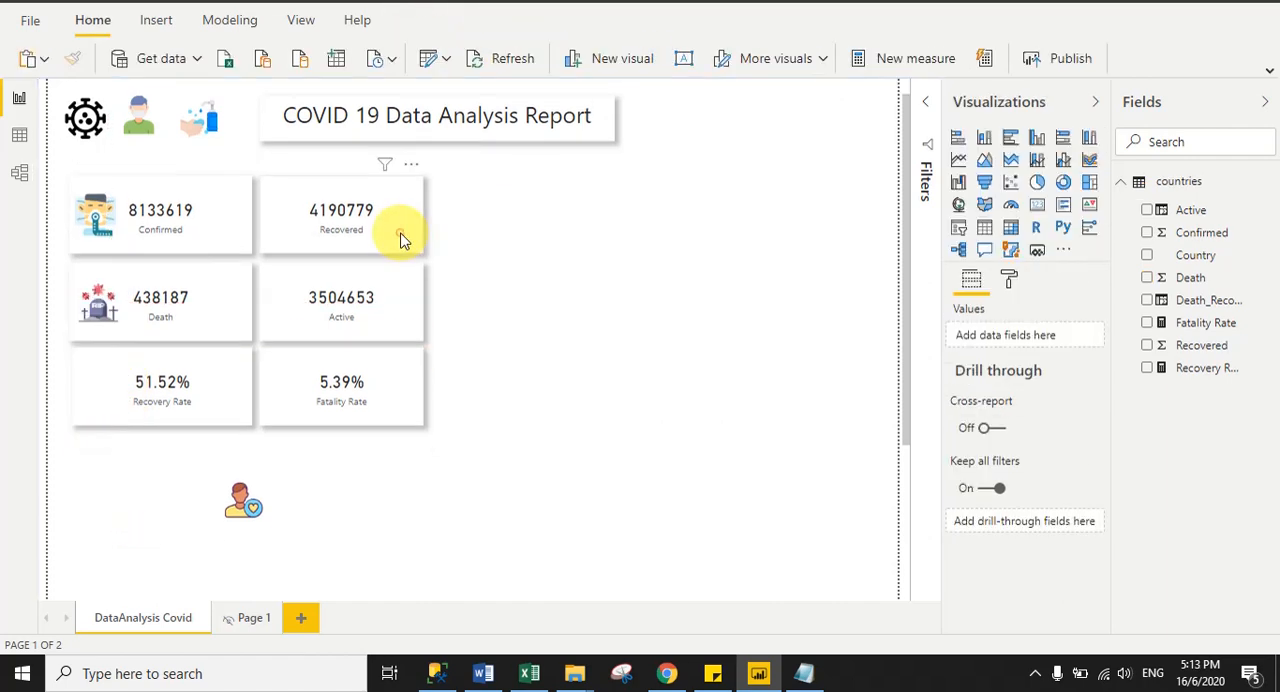
# - Send the Recovered card to the back and place the recovered-person icon on it beside the number
pyautogui.click(400, 237)
pyautogui.click(425, 21)
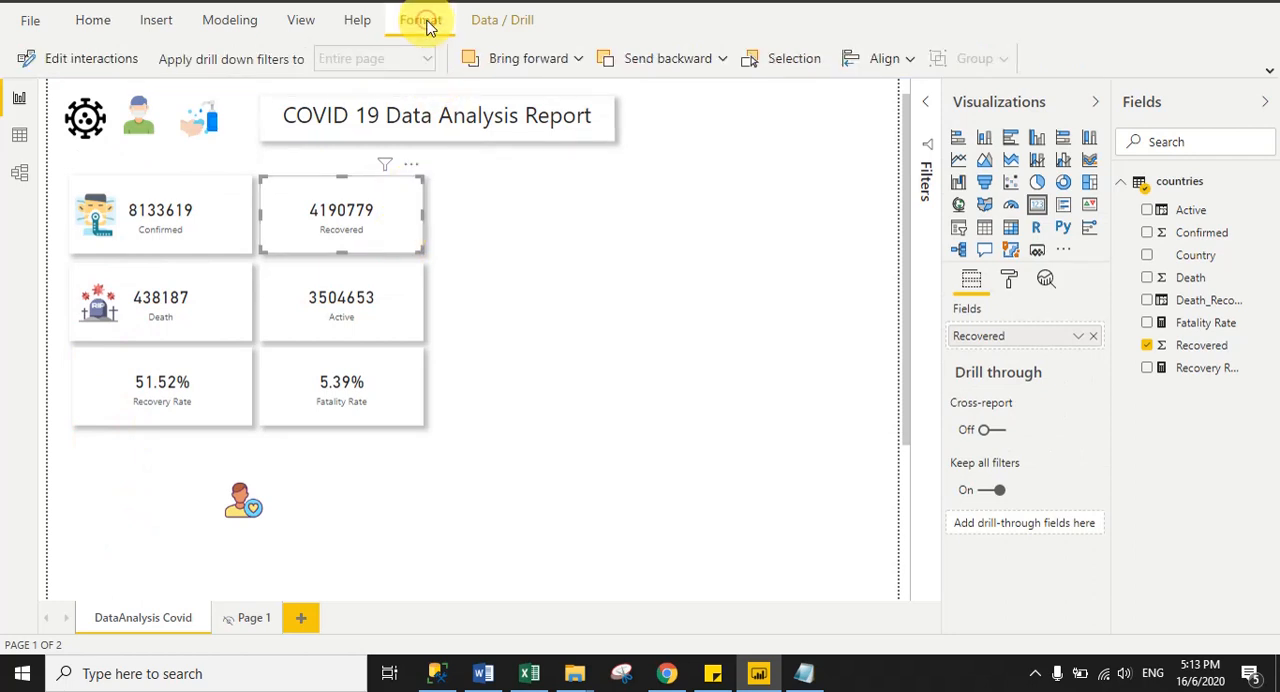
pyautogui.click(724, 60)
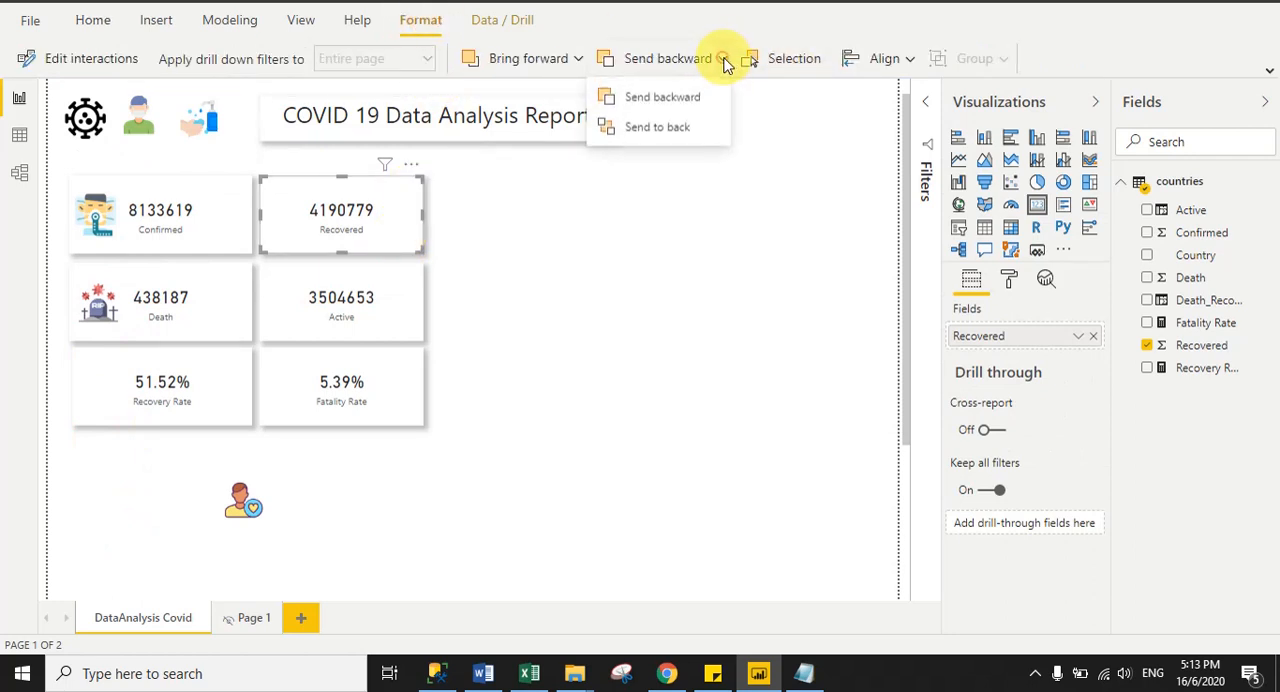
pyautogui.click(656, 128)
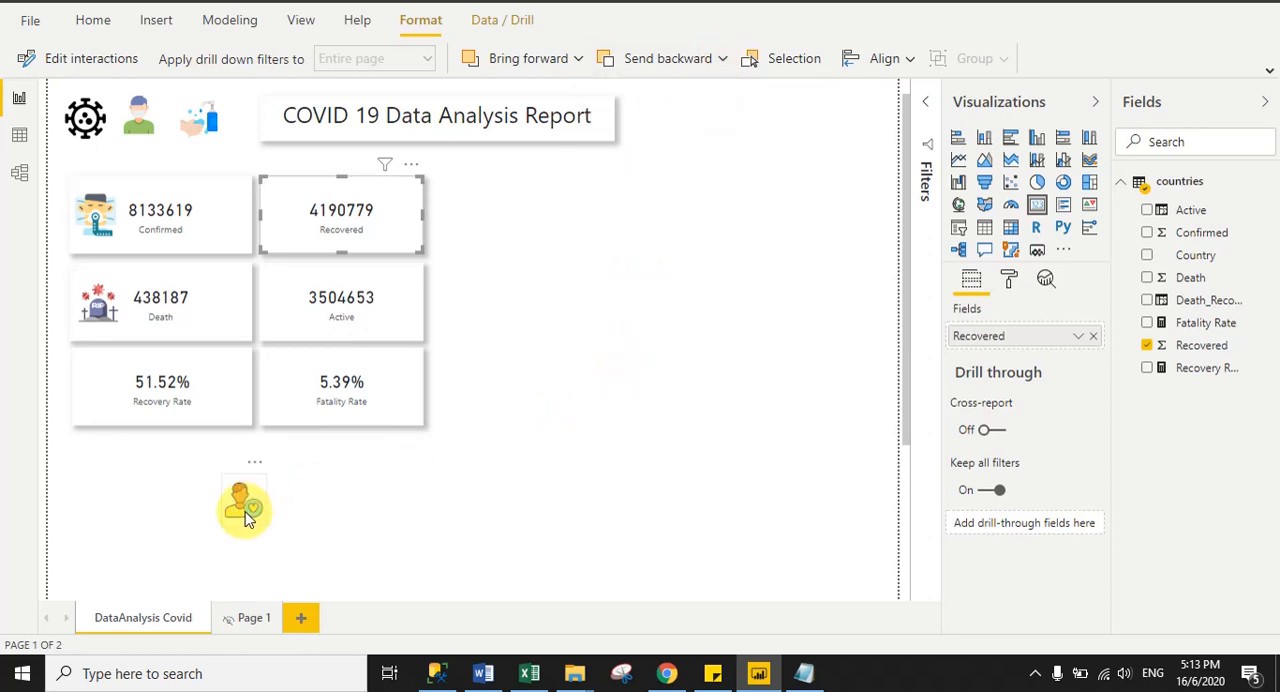
pyautogui.moveTo(241, 508); pyautogui.dragTo(292, 228)
pyautogui.click(591, 283)
pyautogui.click(785, 413)
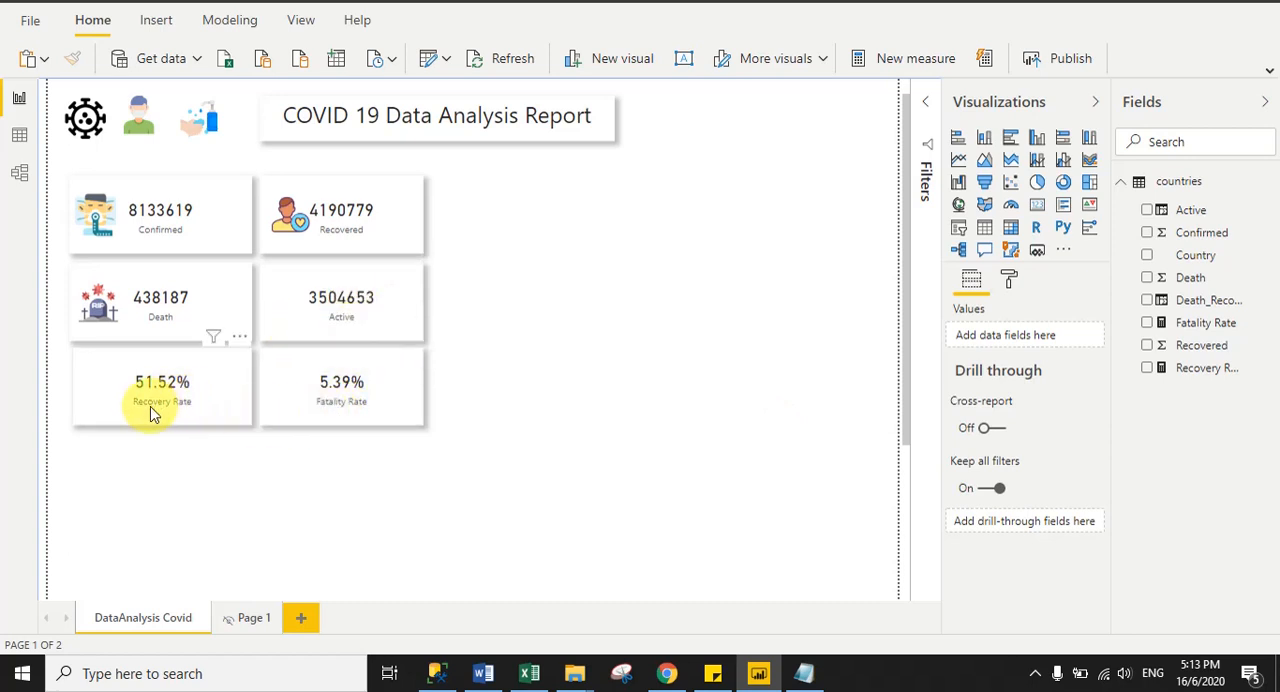
# - Duplicate the Death card's tombstone icon and place the copy on the Fatality Rate card beside the number
pyautogui.click(92, 309)
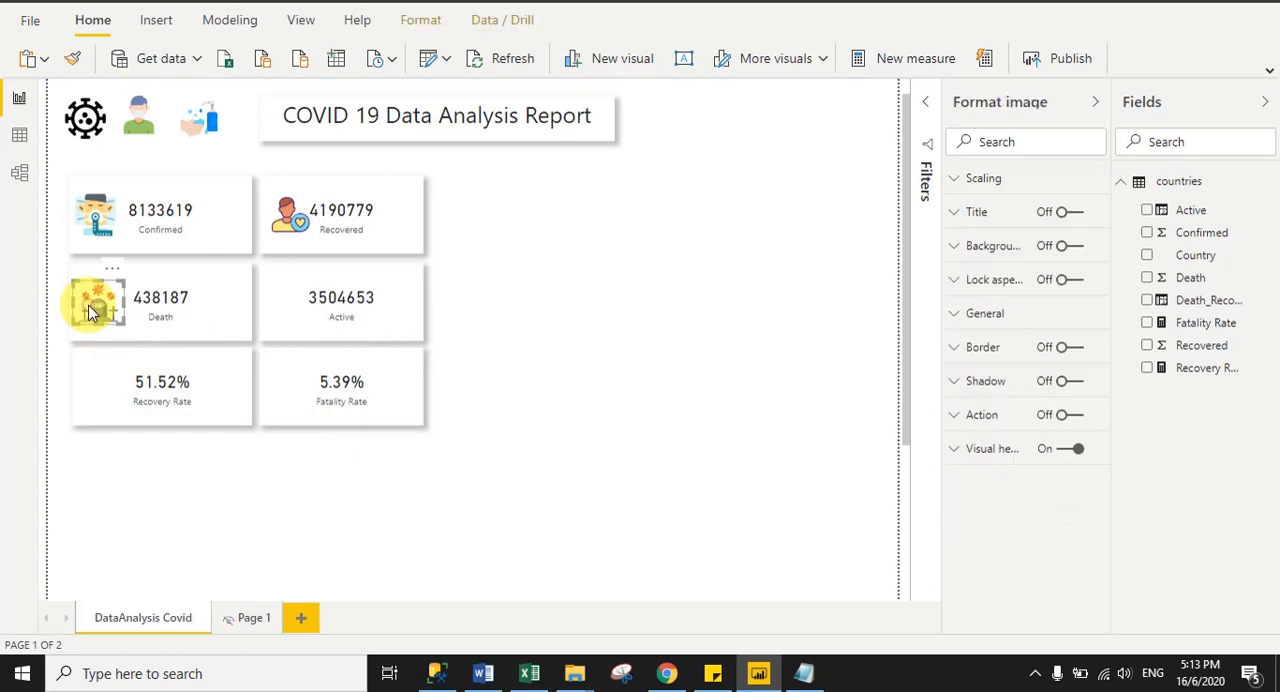
pyautogui.moveTo(88, 312); pyautogui.dragTo(296, 394)
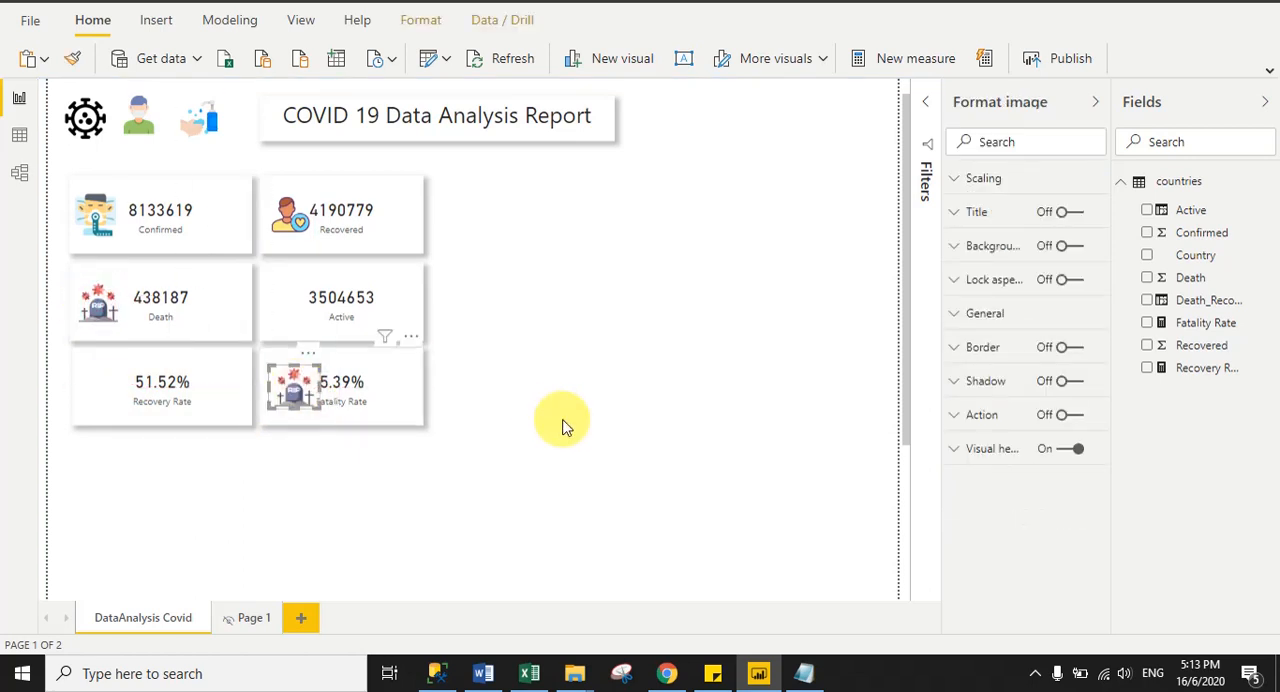
pyautogui.click(592, 426)
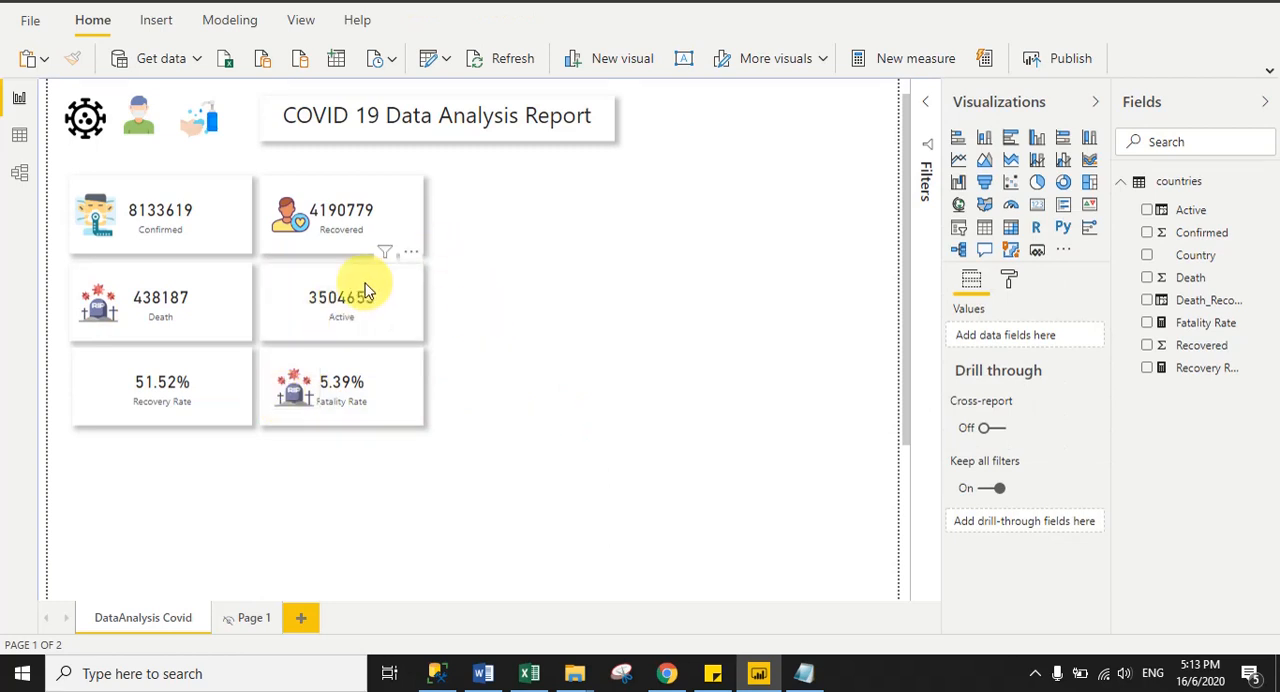
# - Duplicate the masked-person icon from the header and place the copy on the Active card beside the number
pyautogui.click(143, 126)
pyautogui.hotkey('ctrl', 'c')
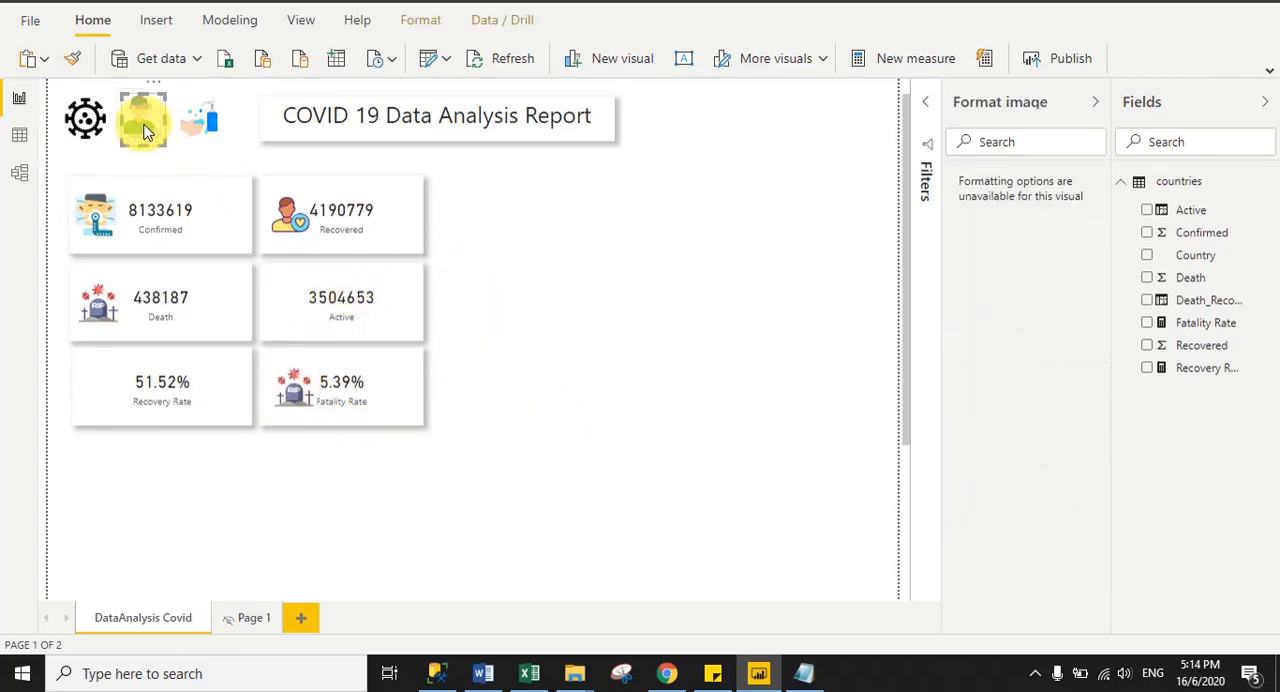
pyautogui.hotkey('ctrl', 'v')
pyautogui.moveTo(143, 126); pyautogui.dragTo(288, 300)
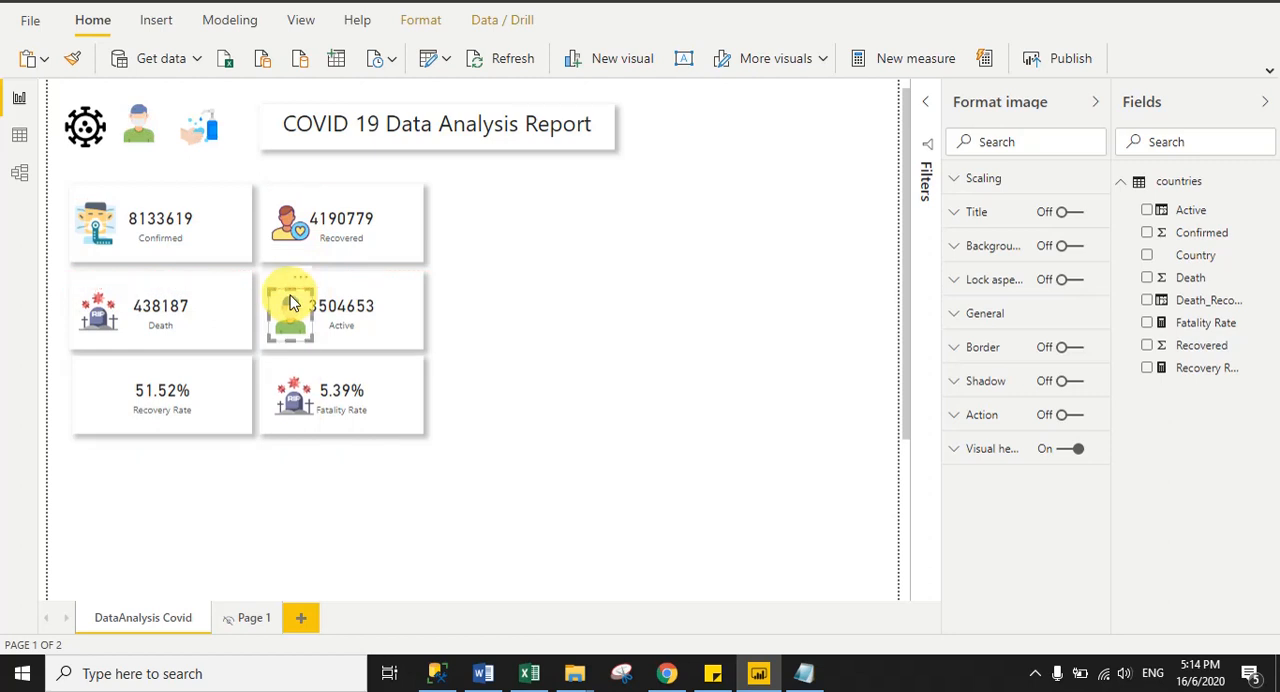
pyautogui.click(606, 328)
# - Duplicate the Recovered card's person icon, place the copy on the Recovery Rate card and align it under the icons above
pyautogui.click(284, 238)
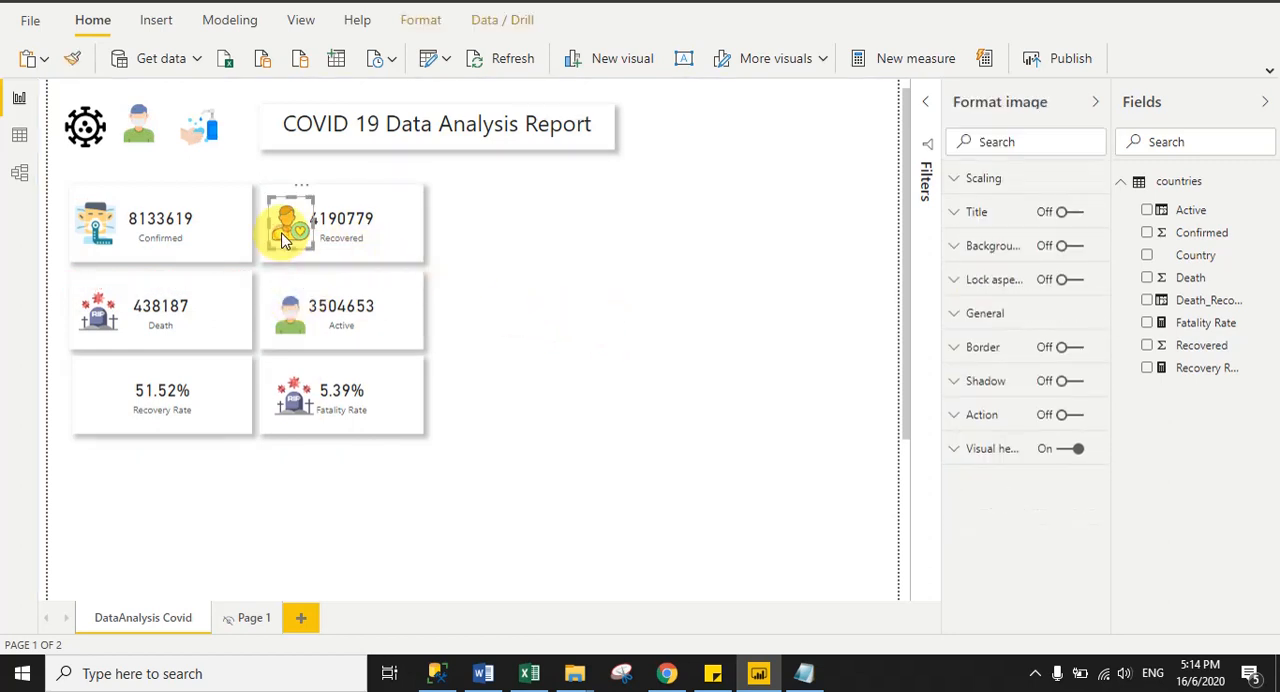
pyautogui.hotkey('ctrl', 'c')
pyautogui.hotkey('ctrl', 'v')
pyautogui.moveTo(284, 238); pyautogui.dragTo(97, 402)
pyautogui.click(217, 517)
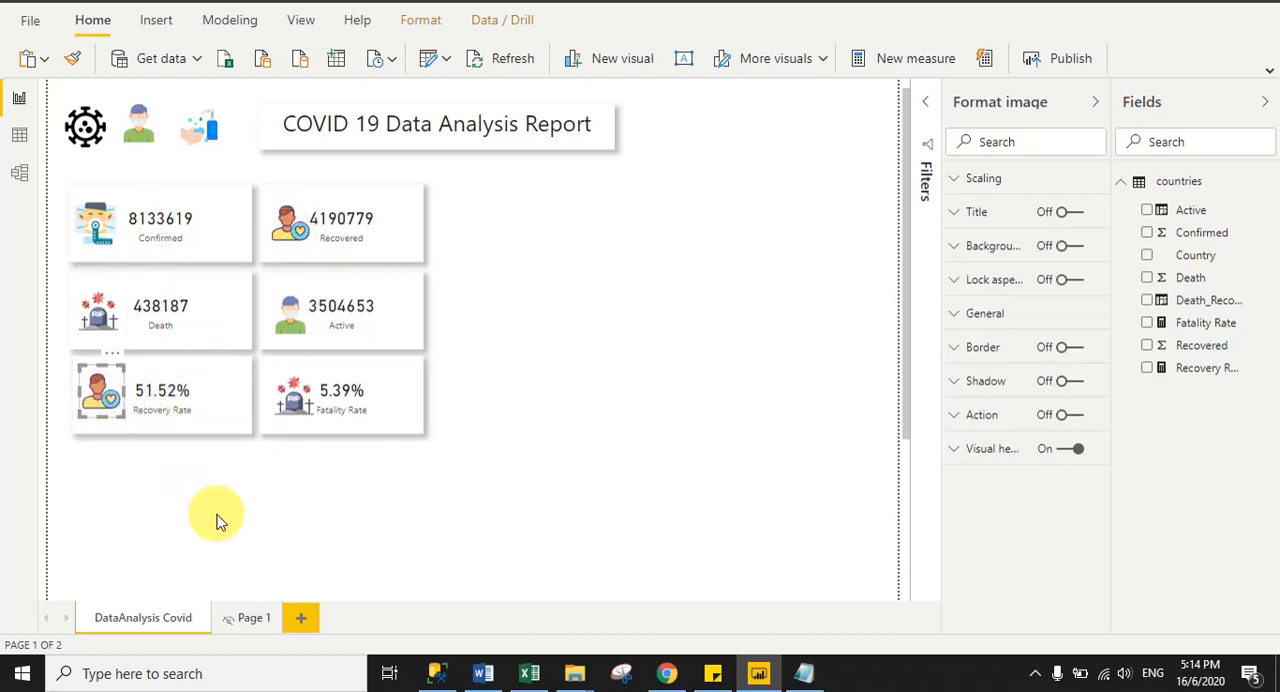
pyautogui.click(105, 395)
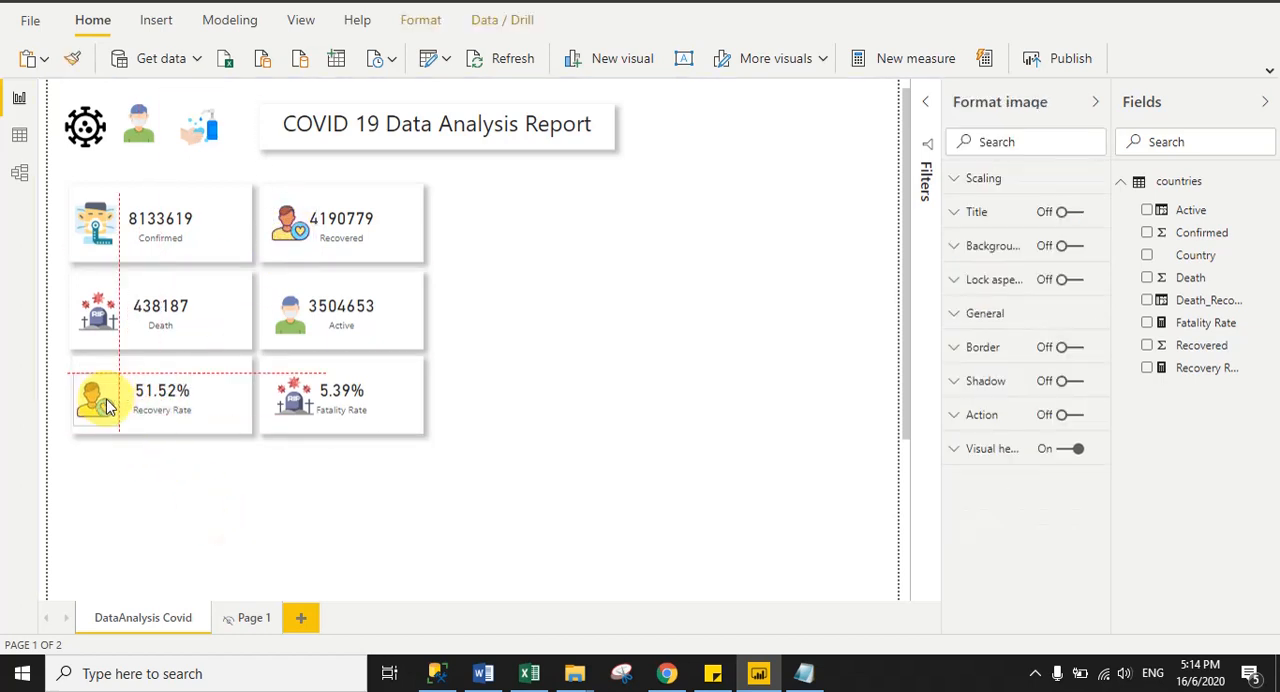
pyautogui.click(453, 518)
pyautogui.click(103, 400)
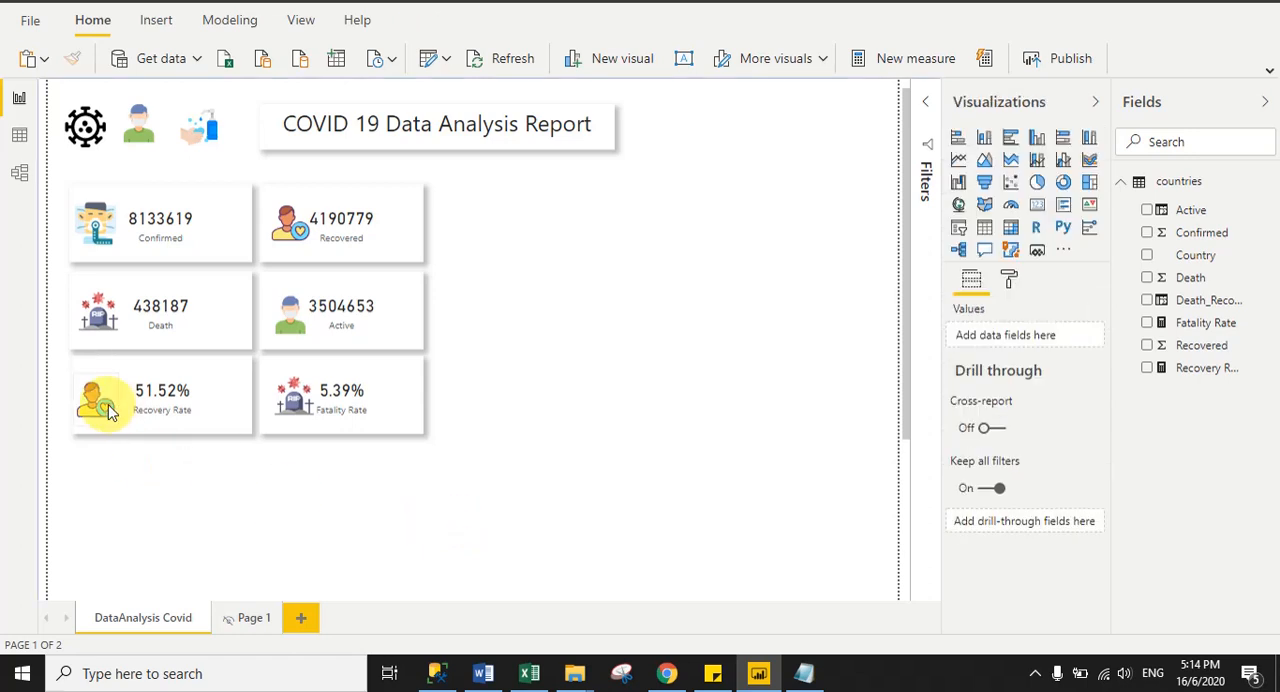
pyautogui.click(246, 456)
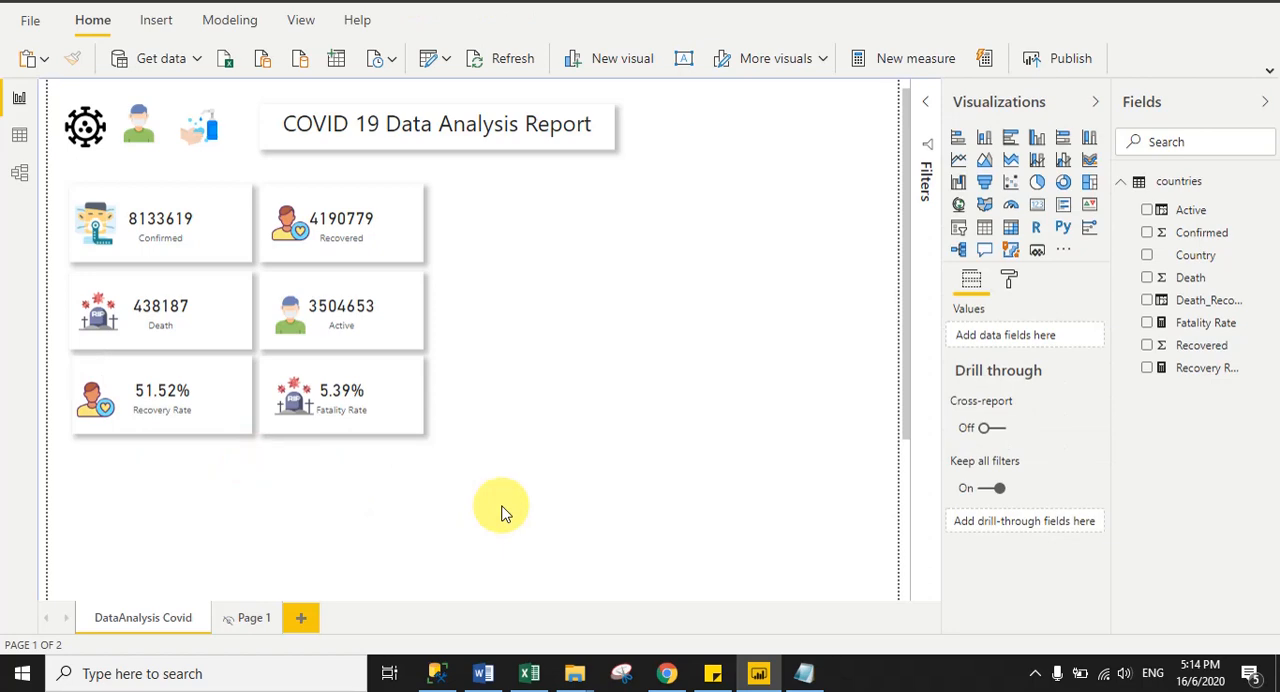
# - Switch to the published DataAnalysis report in Chrome and review its layout down to the country table and map
pyautogui.scroll(1, 503, 512)
pyautogui.click(666, 674)
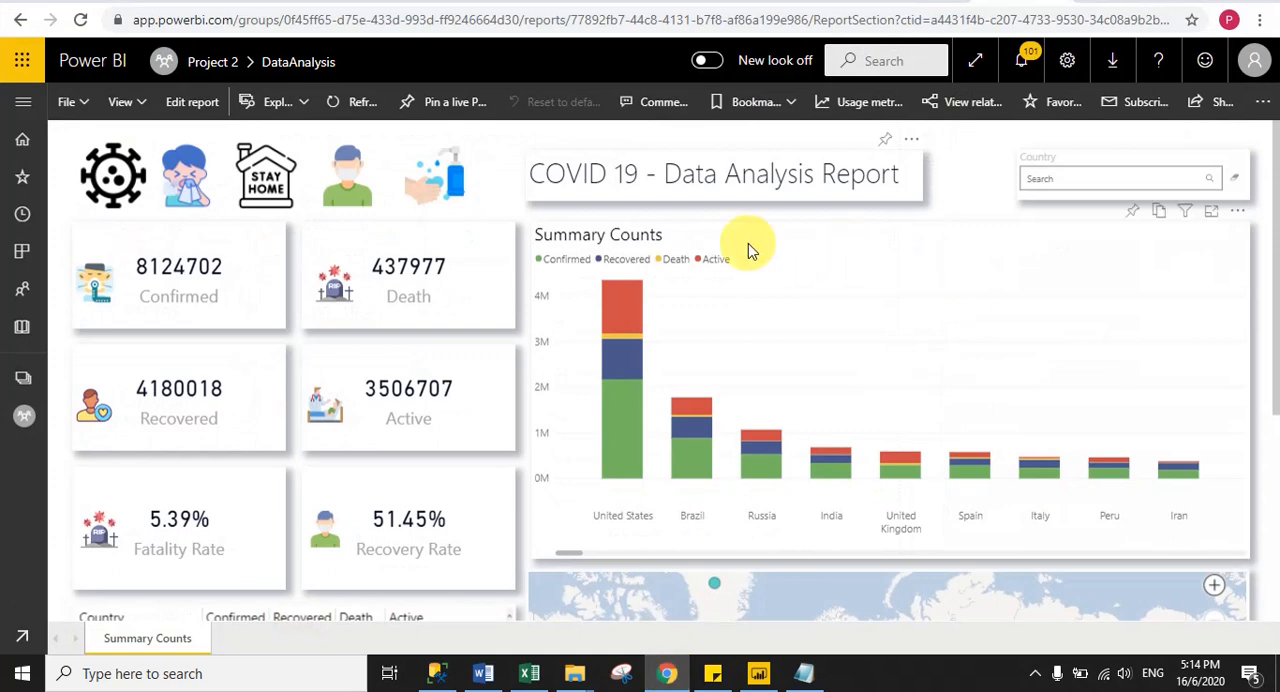
pyautogui.scroll(-1, 1275, 316)
pyautogui.moveTo(1275, 316); pyautogui.dragTo(1275, 512)
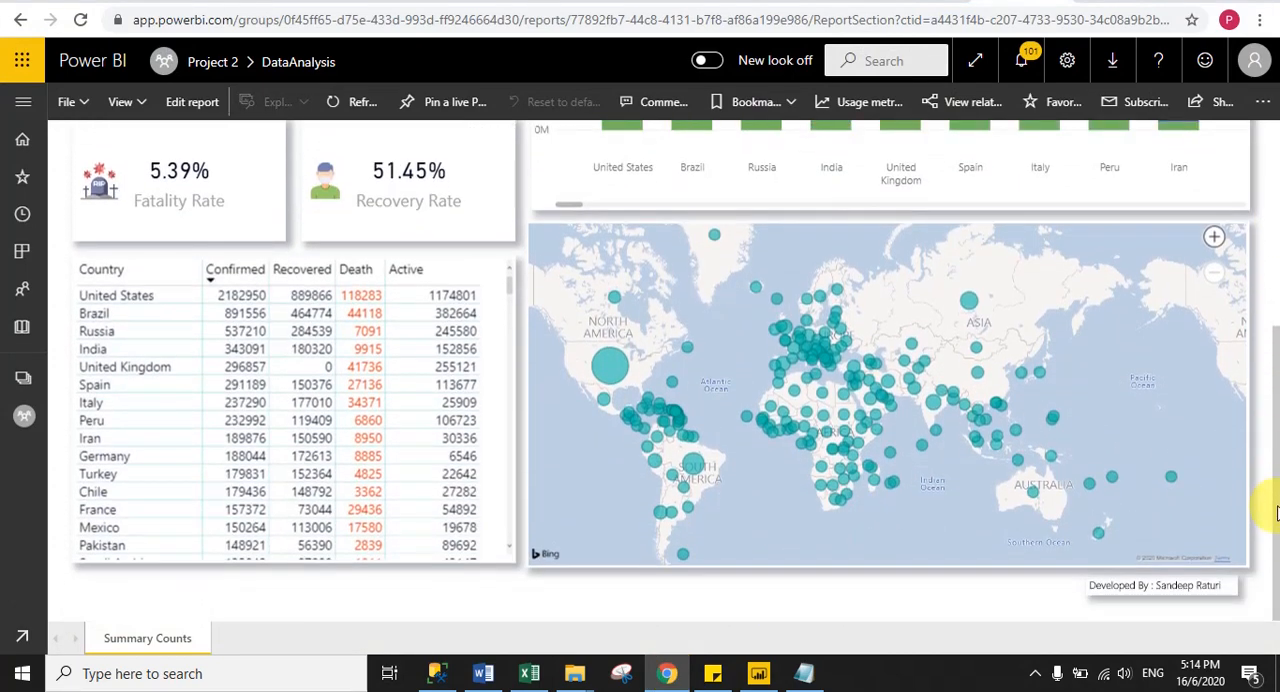
# - Switch back to Power BI Desktop, add a stacked column chart and stretch it over the free area beside the KPI cards
pyautogui.click(758, 674)
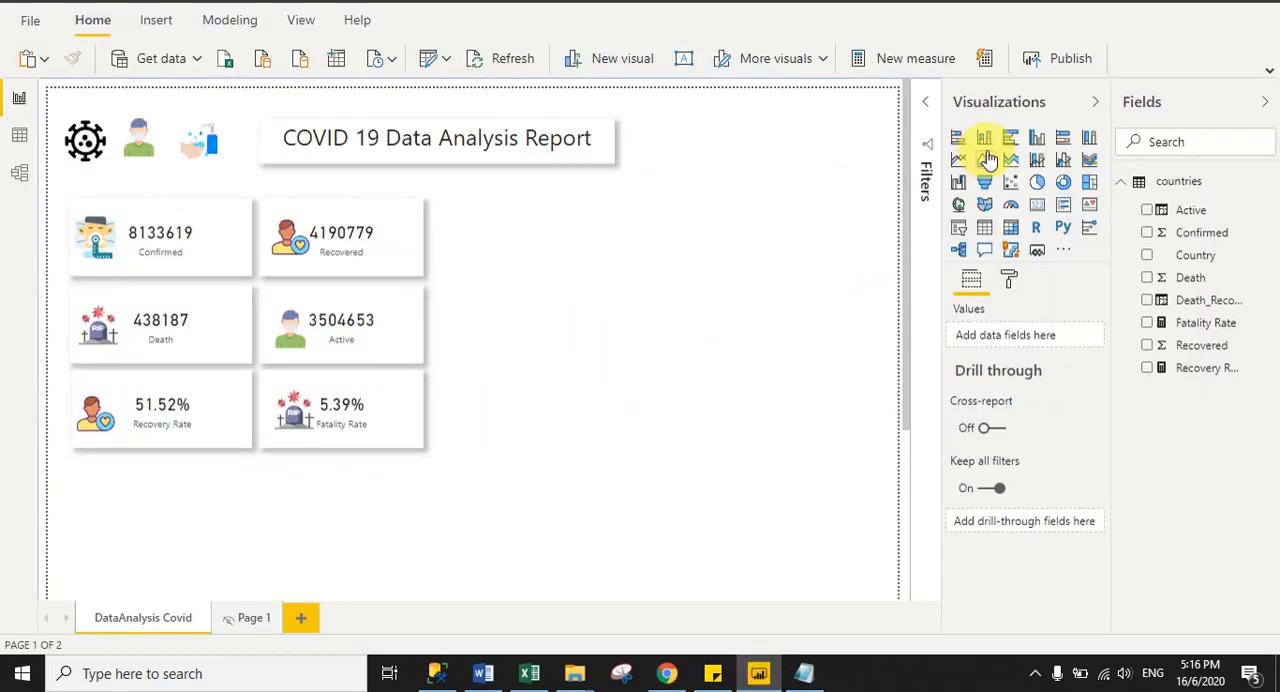
pyautogui.click(984, 141)
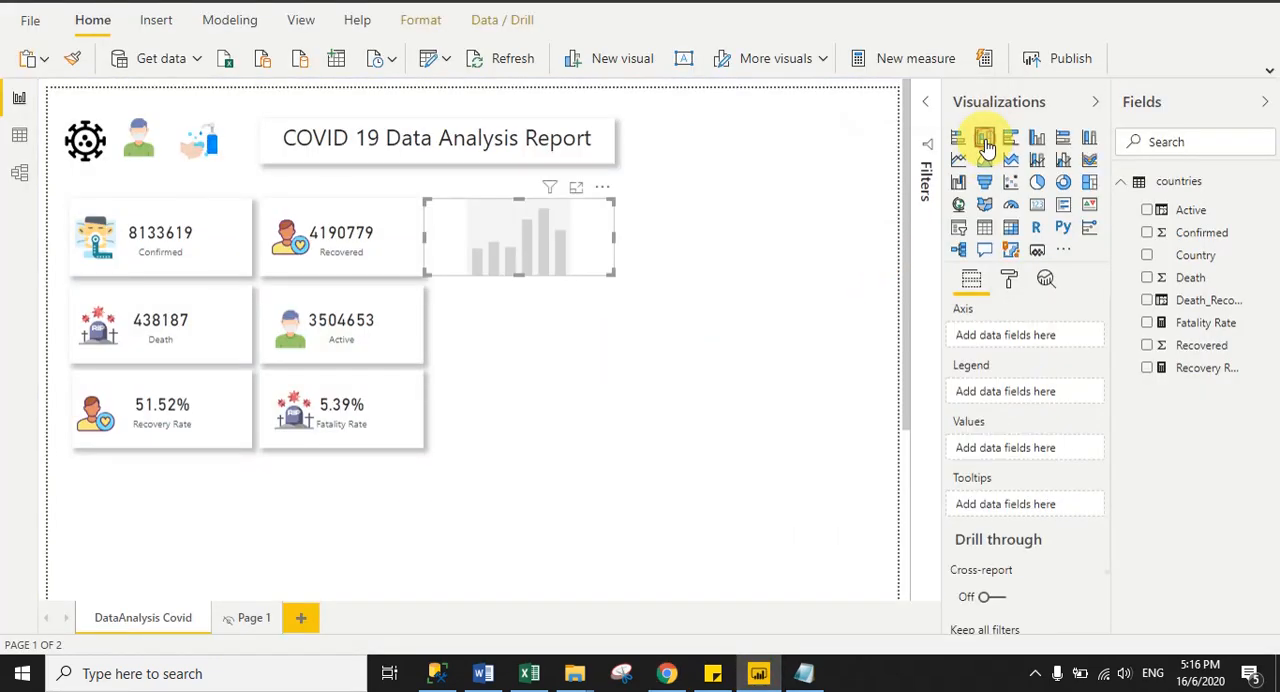
pyautogui.moveTo(516, 267); pyautogui.dragTo(526, 446)
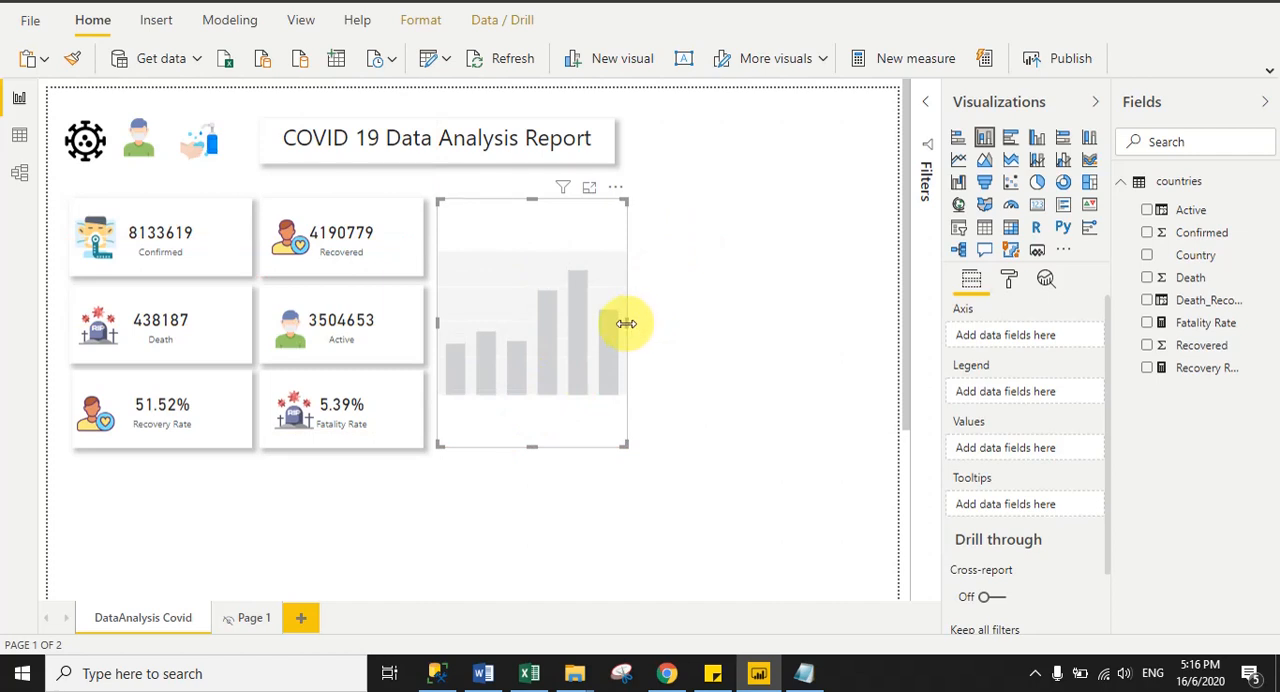
pyautogui.moveTo(626, 323); pyautogui.dragTo(880, 331)
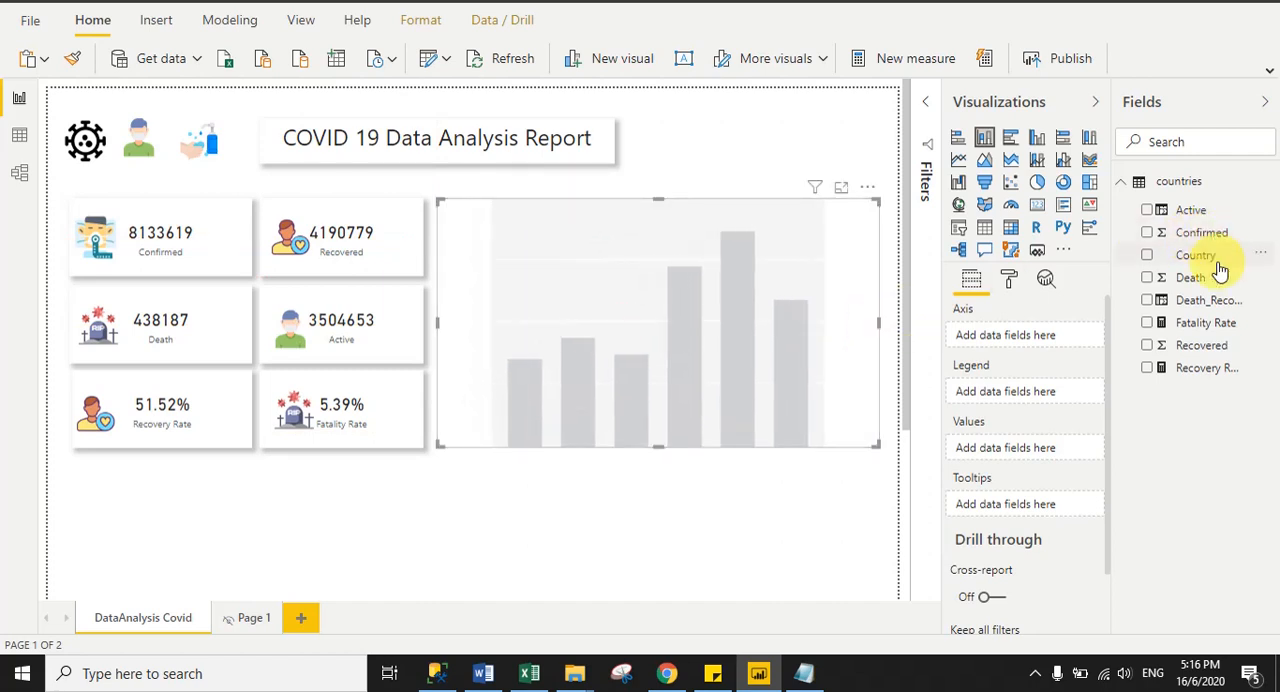
# - Assign Country to the column chart's axis and Confirmed, Death, Recovered and Active to its values
pyautogui.moveTo(1208, 260); pyautogui.dragTo(1034, 337)
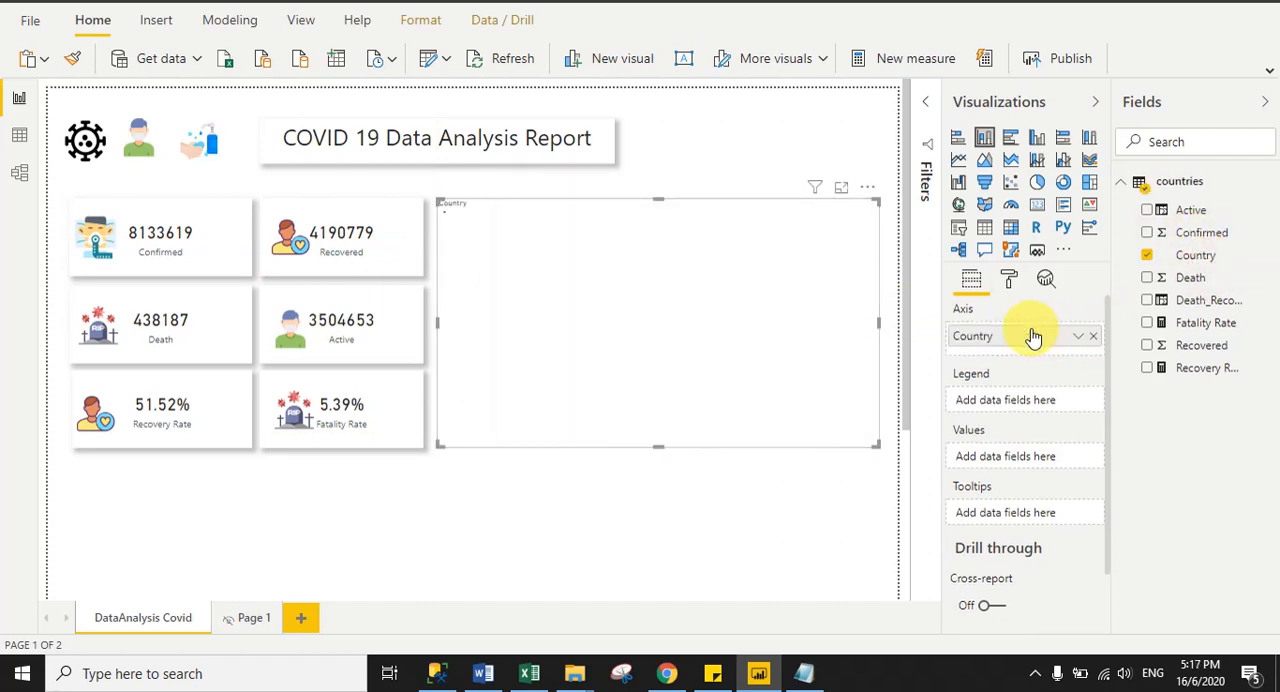
pyautogui.moveTo(1214, 235)
pyautogui.mouseDown()
pyautogui.moveTo(1014, 466)
pyautogui.moveTo(1020, 452)
pyautogui.mouseUp()
pyautogui.moveTo(1180, 280); pyautogui.dragTo(1004, 478)
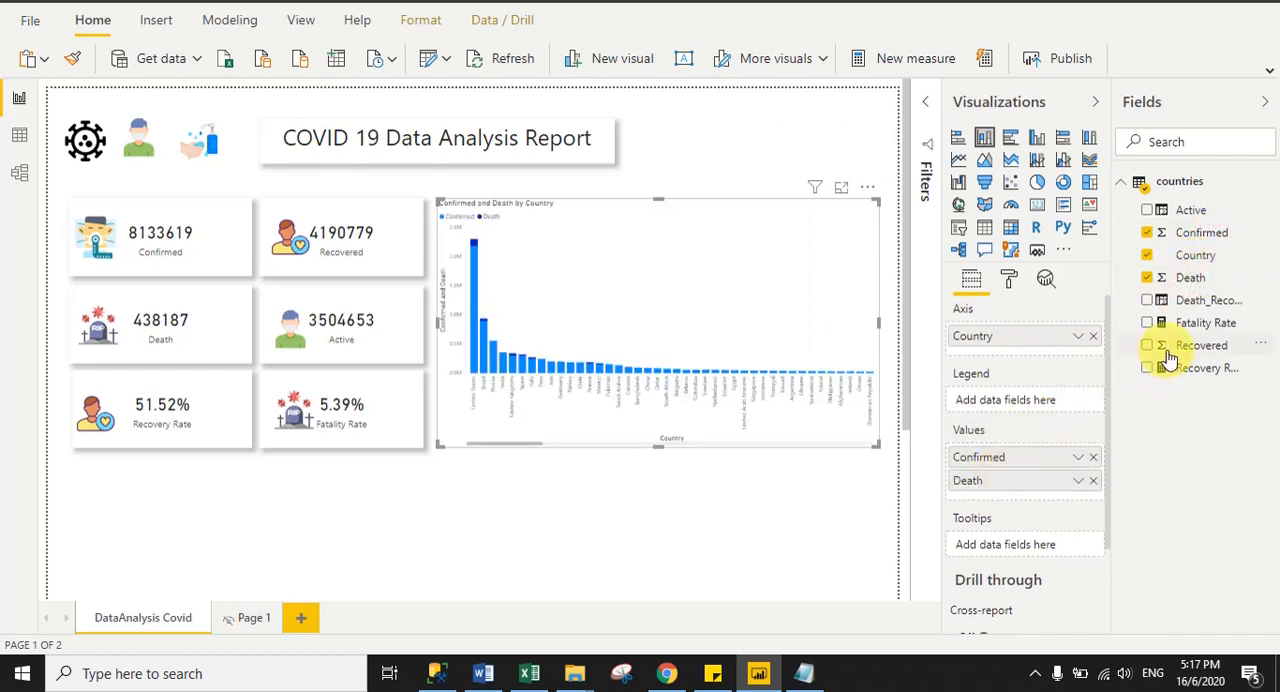
pyautogui.moveTo(1168, 360); pyautogui.dragTo(986, 497)
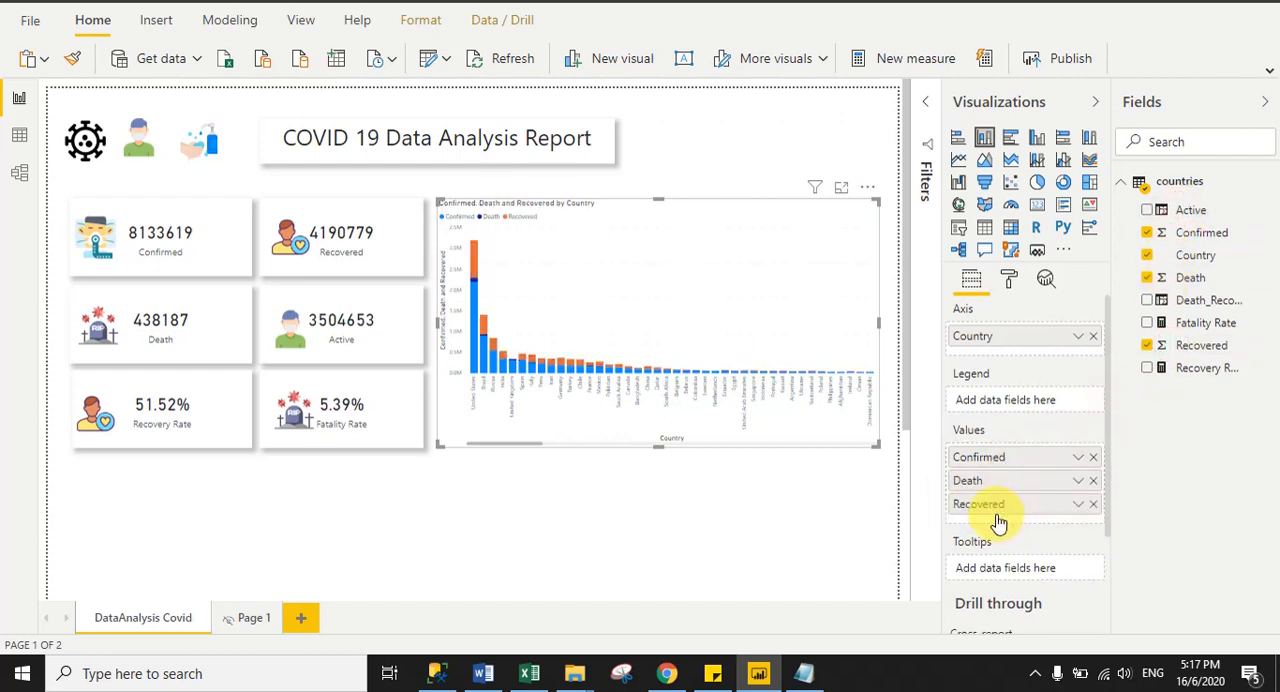
pyautogui.moveTo(998, 522); pyautogui.dragTo(1000, 523)
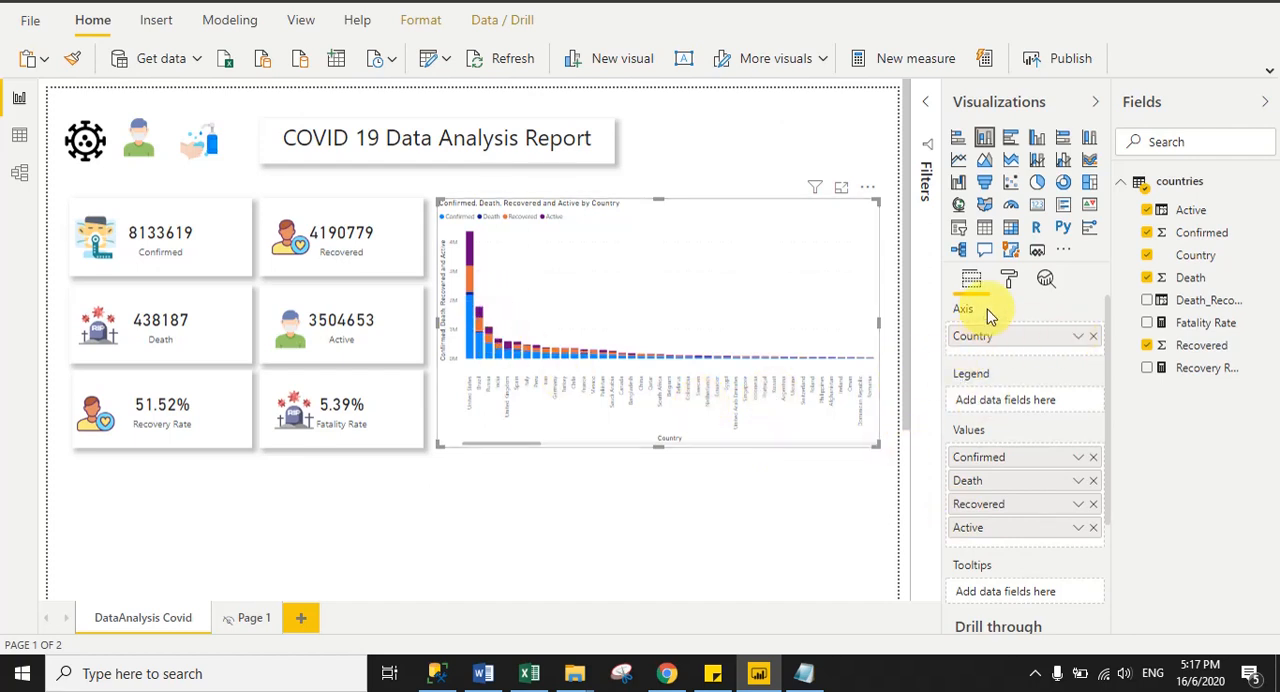
# - Set the column chart's X axis text size to 12 pt
pyautogui.click(1010, 281)
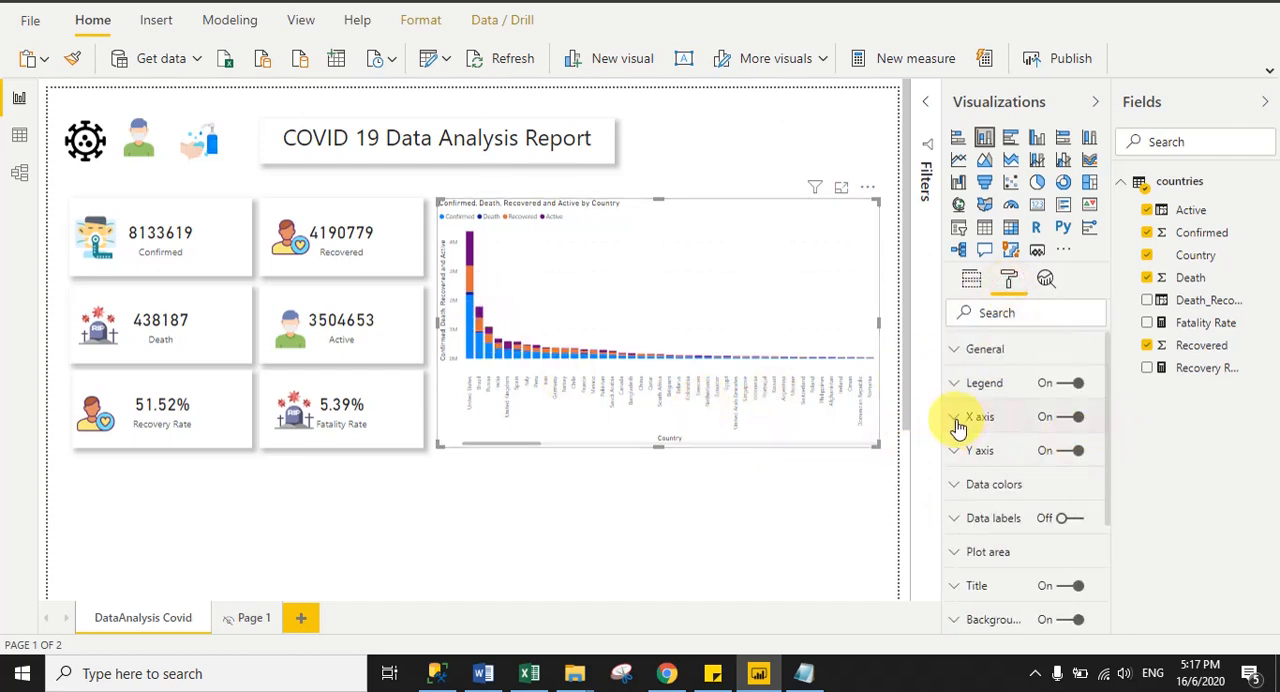
pyautogui.click(958, 427)
pyautogui.moveTo(1107, 368); pyautogui.dragTo(1113, 418)
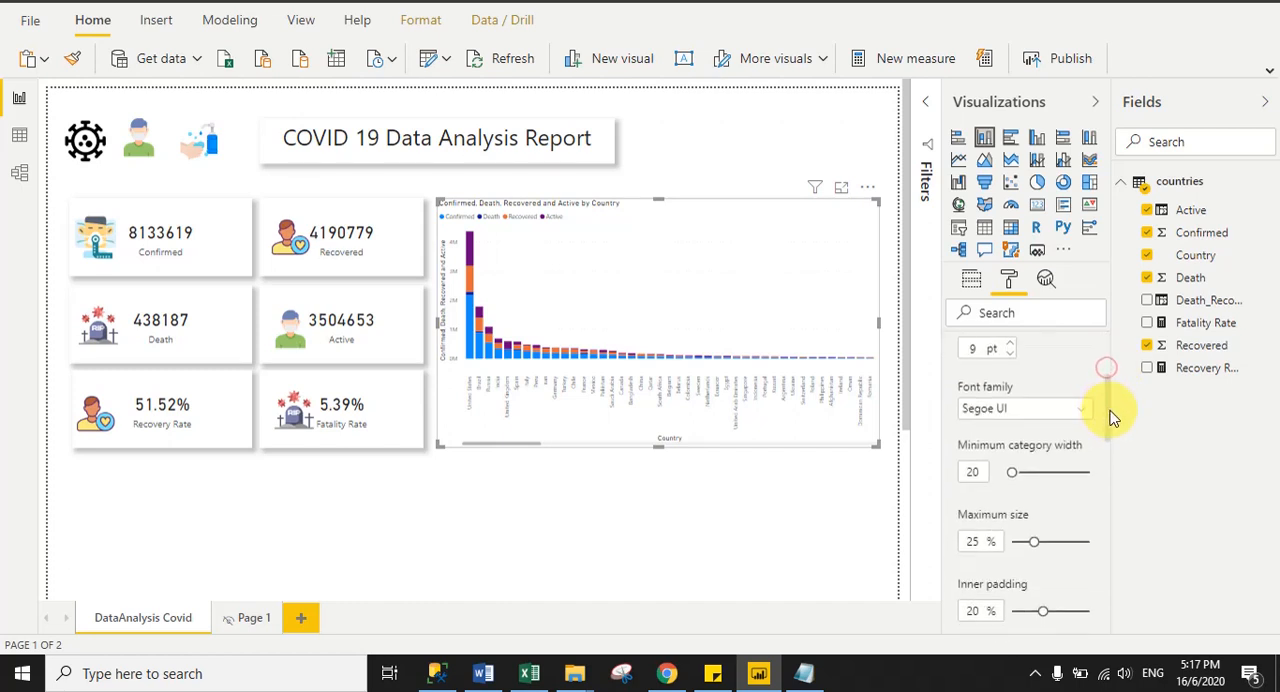
pyautogui.scroll(1, 1090, 417)
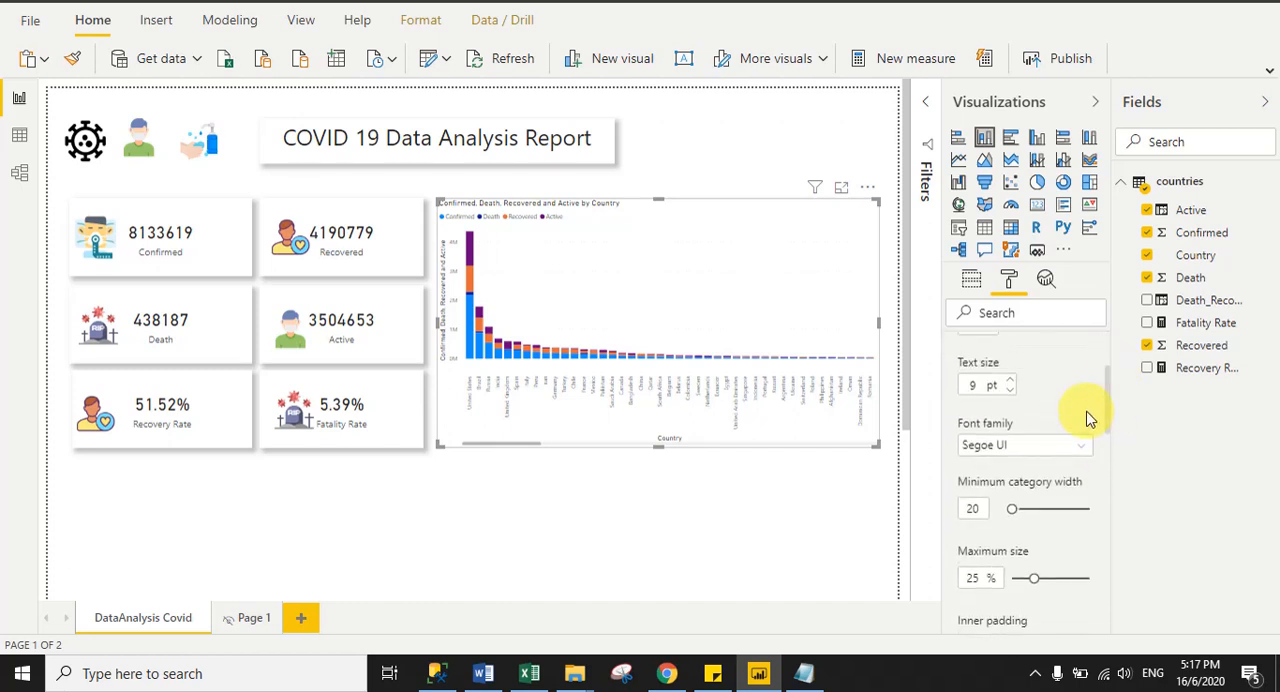
pyautogui.click(982, 383)
pyautogui.write('12')
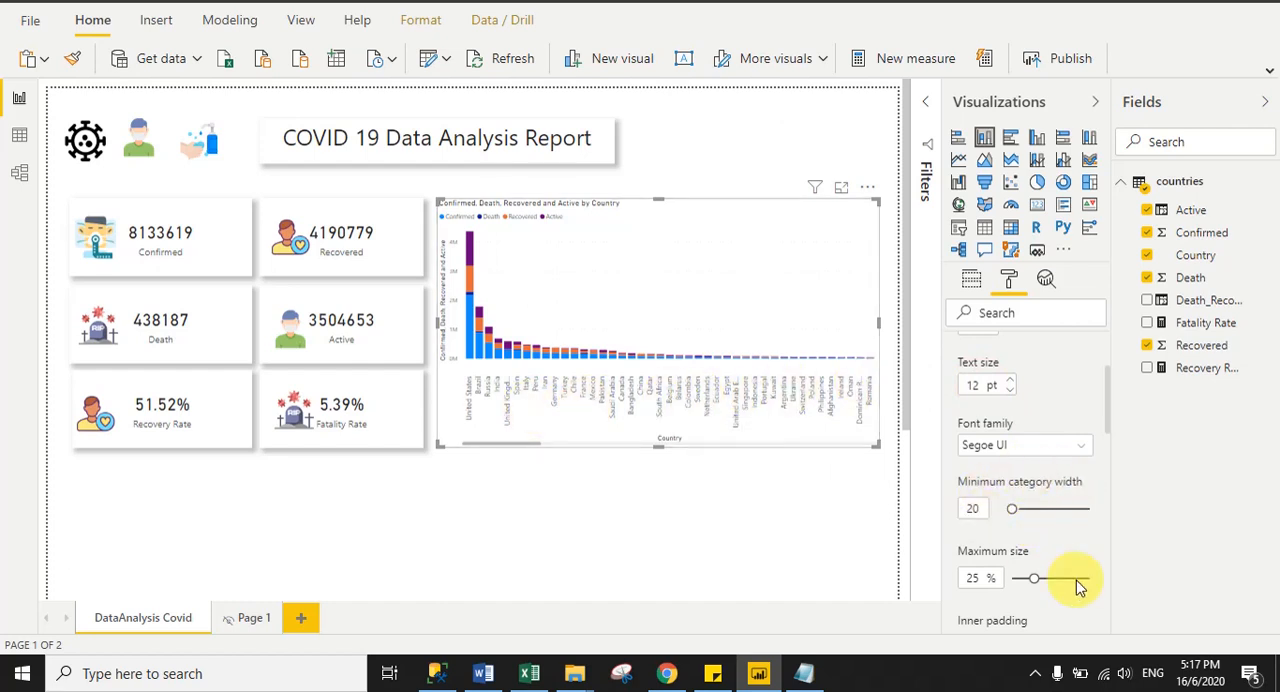
# - Set the X axis minimum category width to 87 and the inner padding to 36%
pyautogui.moveTo(1022, 505); pyautogui.dragTo(1044, 510)
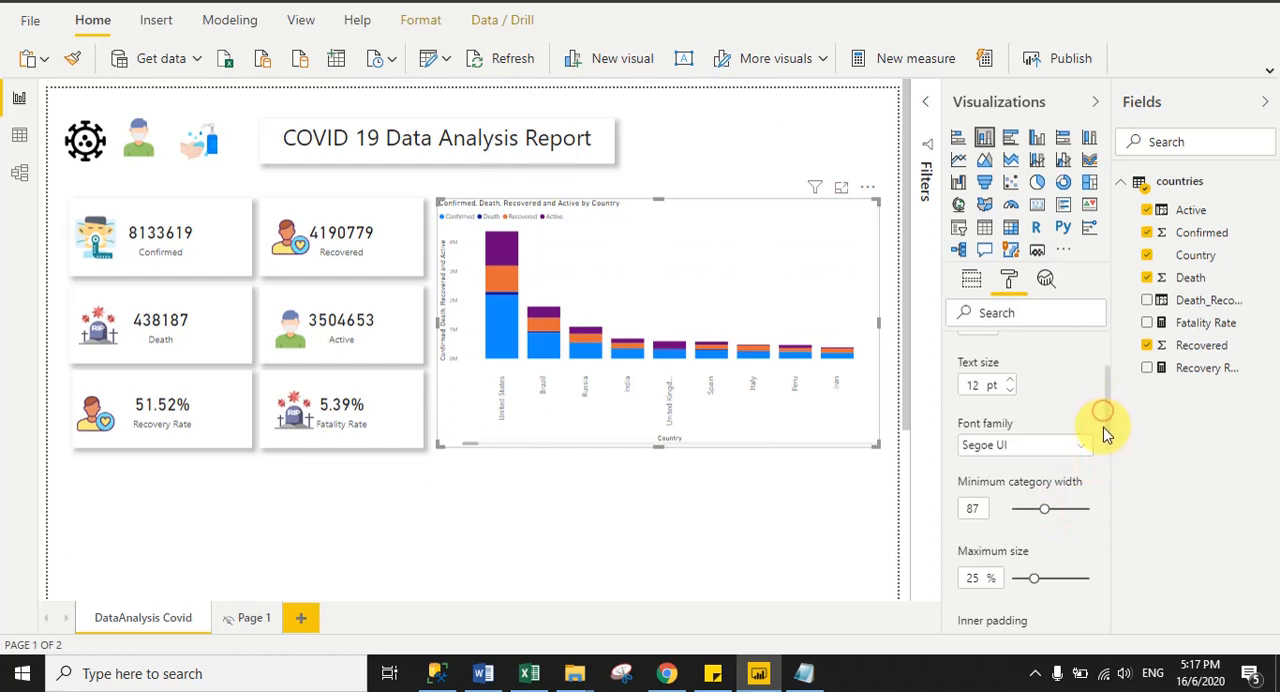
pyautogui.moveTo(1105, 432); pyautogui.dragTo(1110, 462)
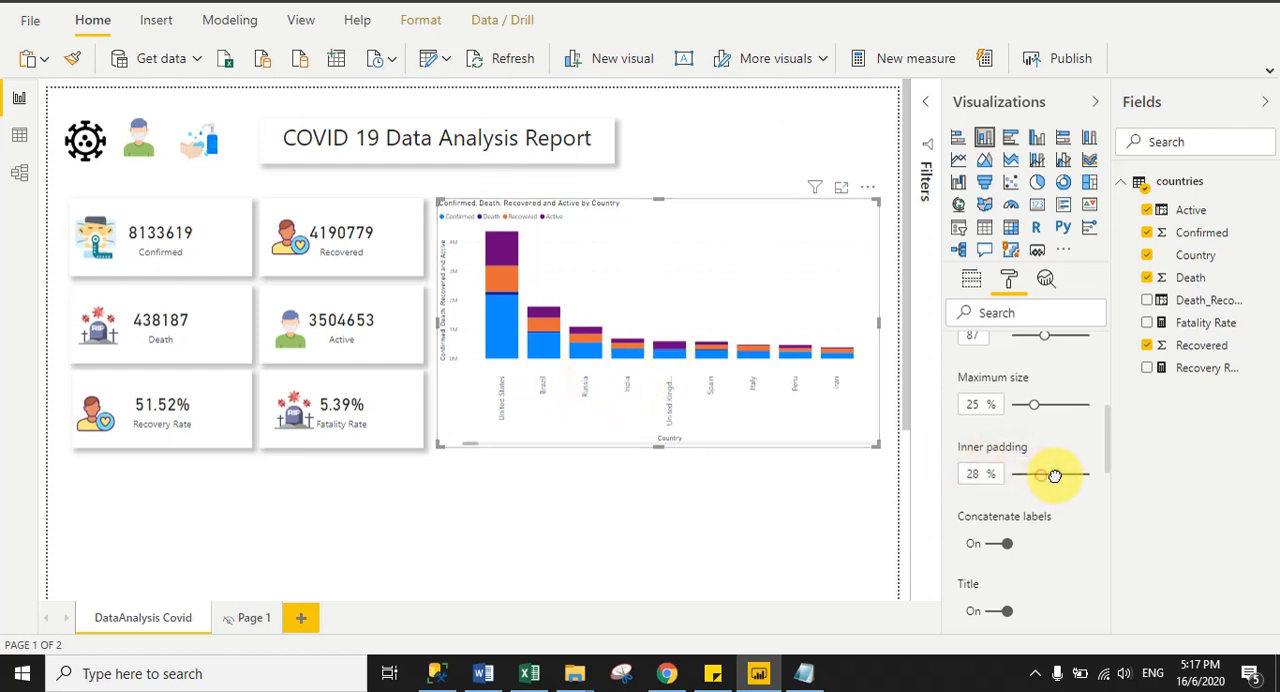
pyautogui.moveTo(1054, 476); pyautogui.dragTo(1055, 474)
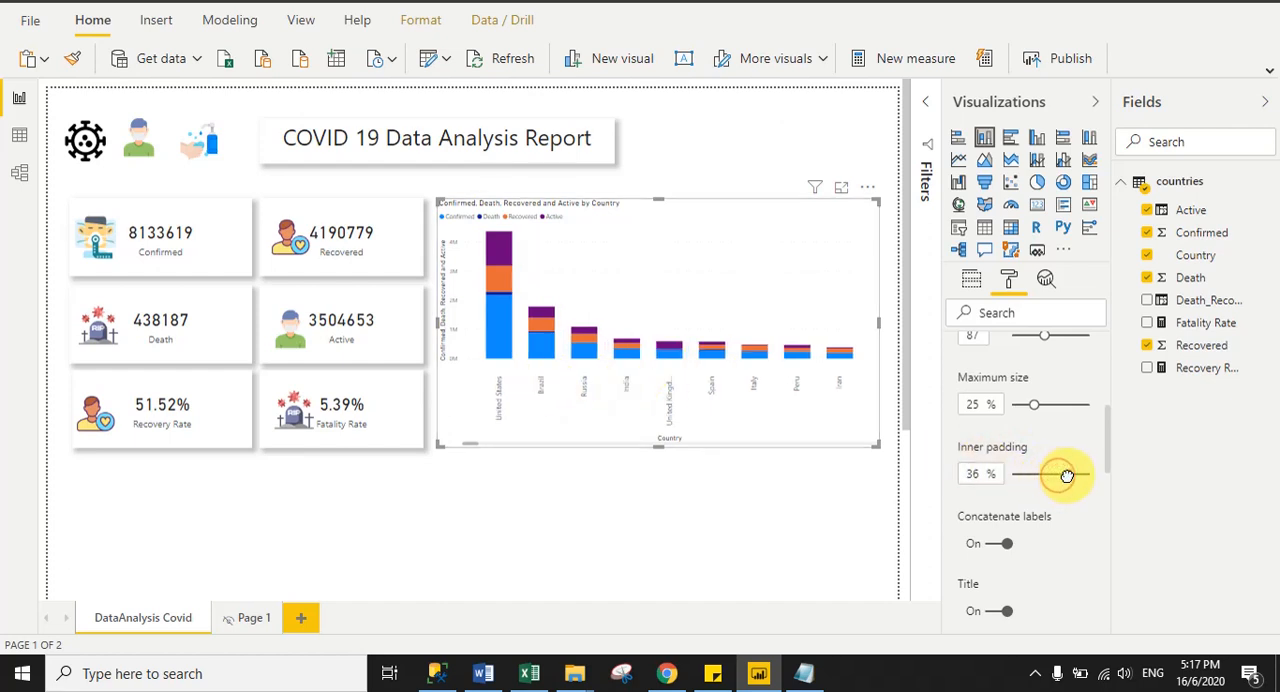
# - Set the column chart's legend text size to 12 pt
pyautogui.scroll(5, 1055, 490)
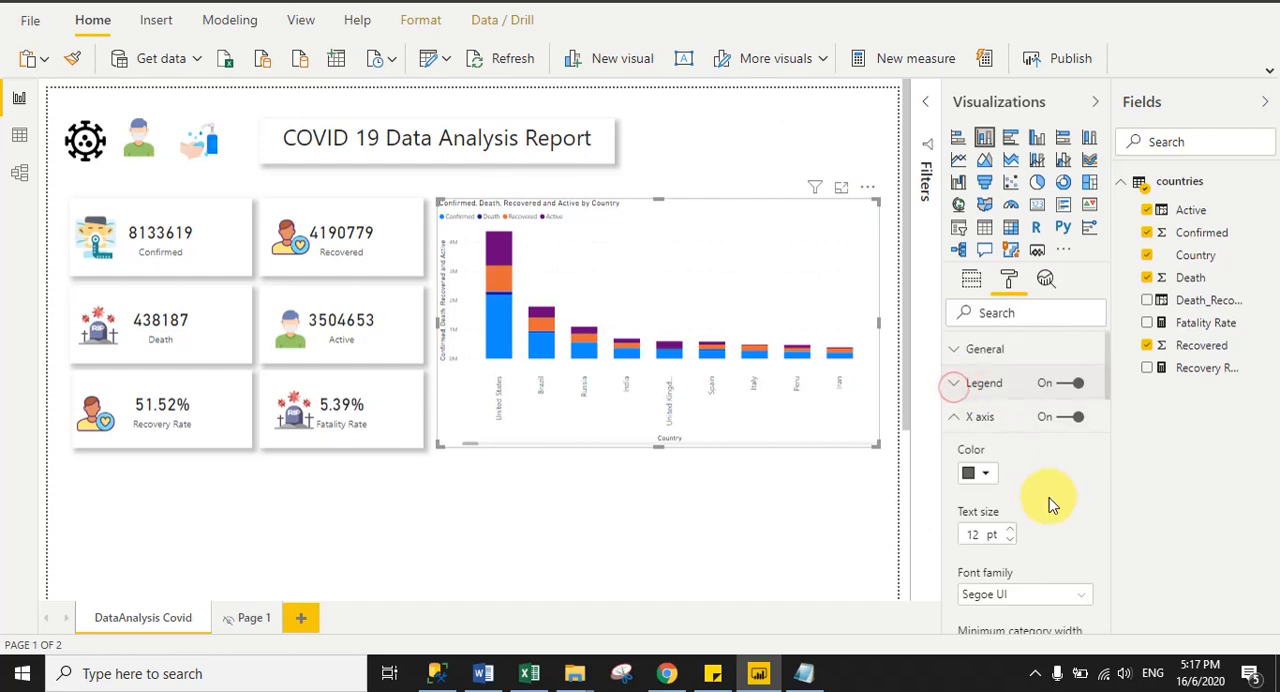
pyautogui.click(955, 386)
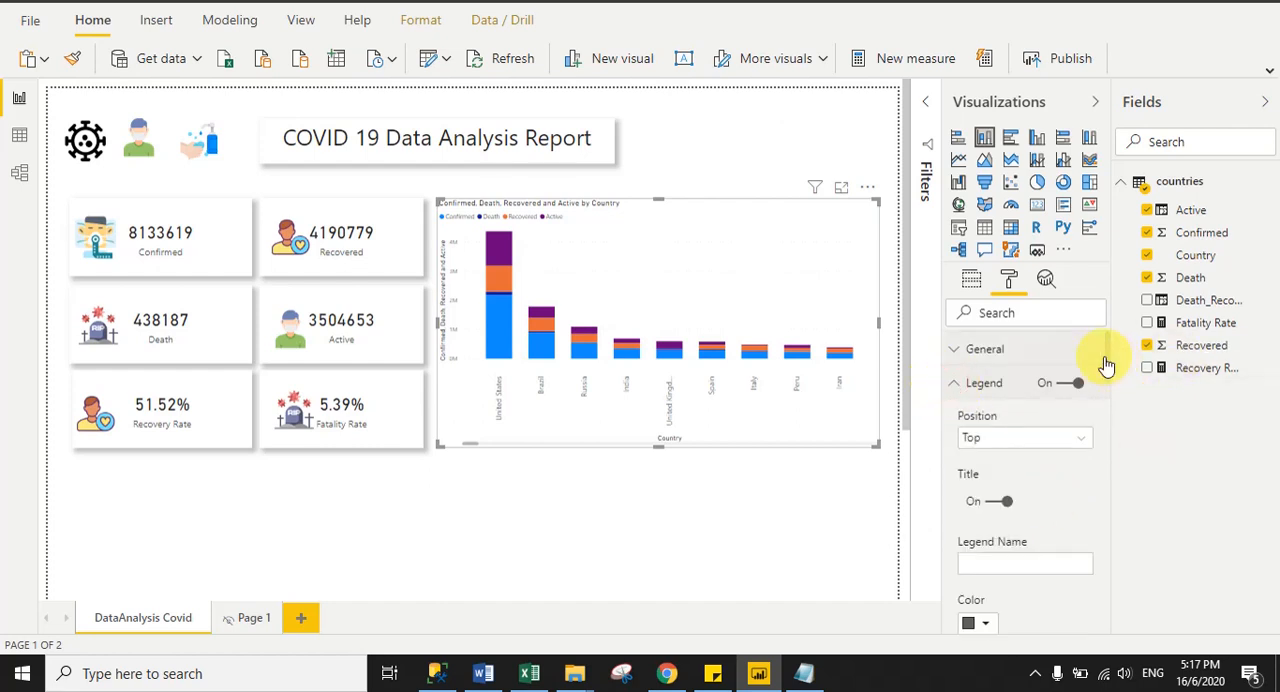
pyautogui.scroll(-4, 1107, 380)
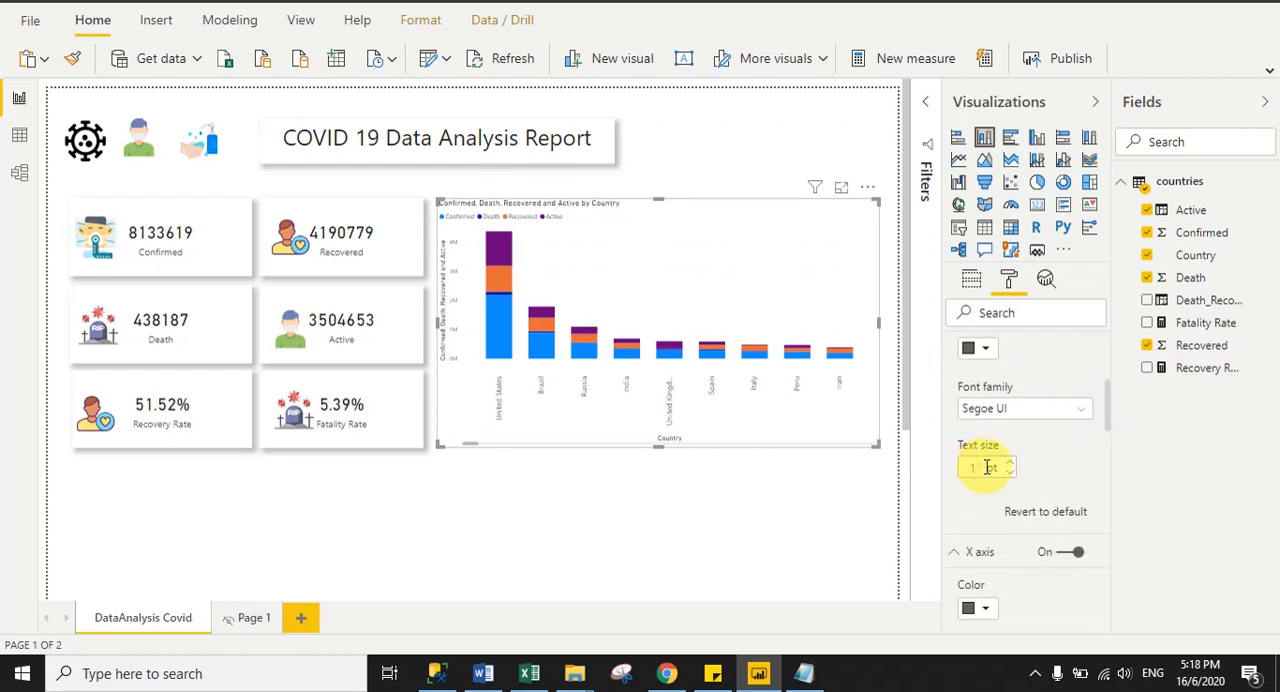
pyautogui.write('2')
pyautogui.scroll(3, 1105, 400)
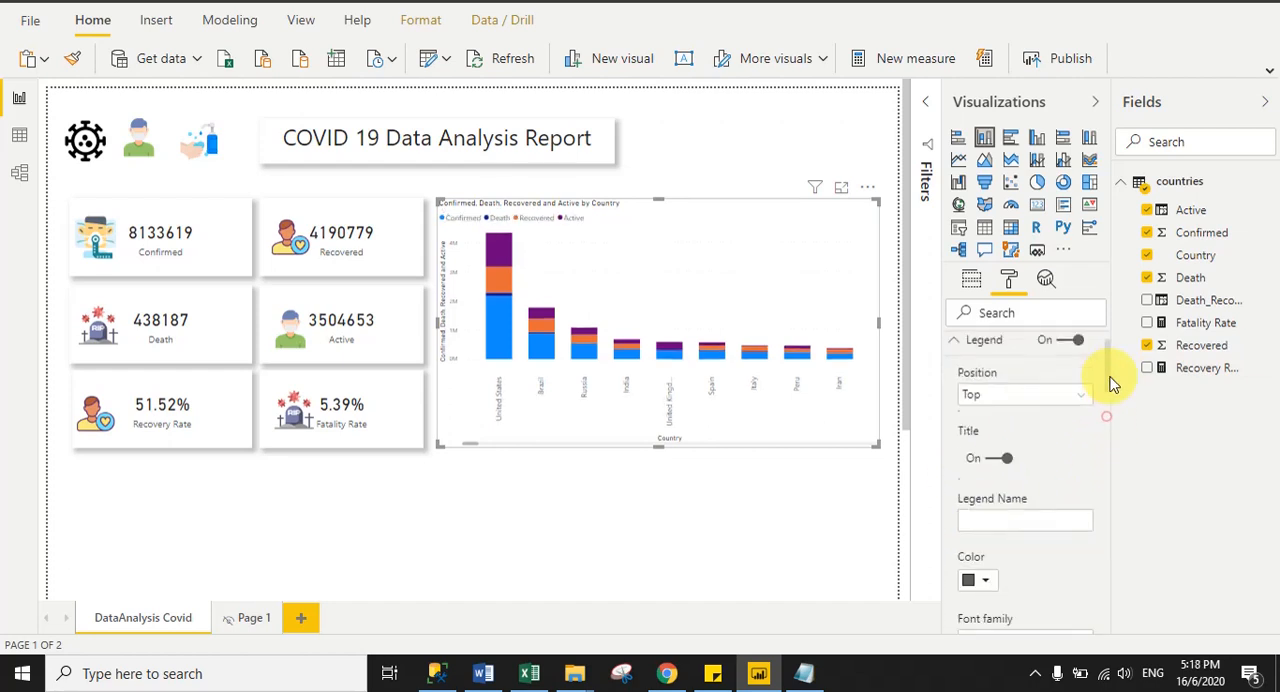
pyautogui.click(945, 383)
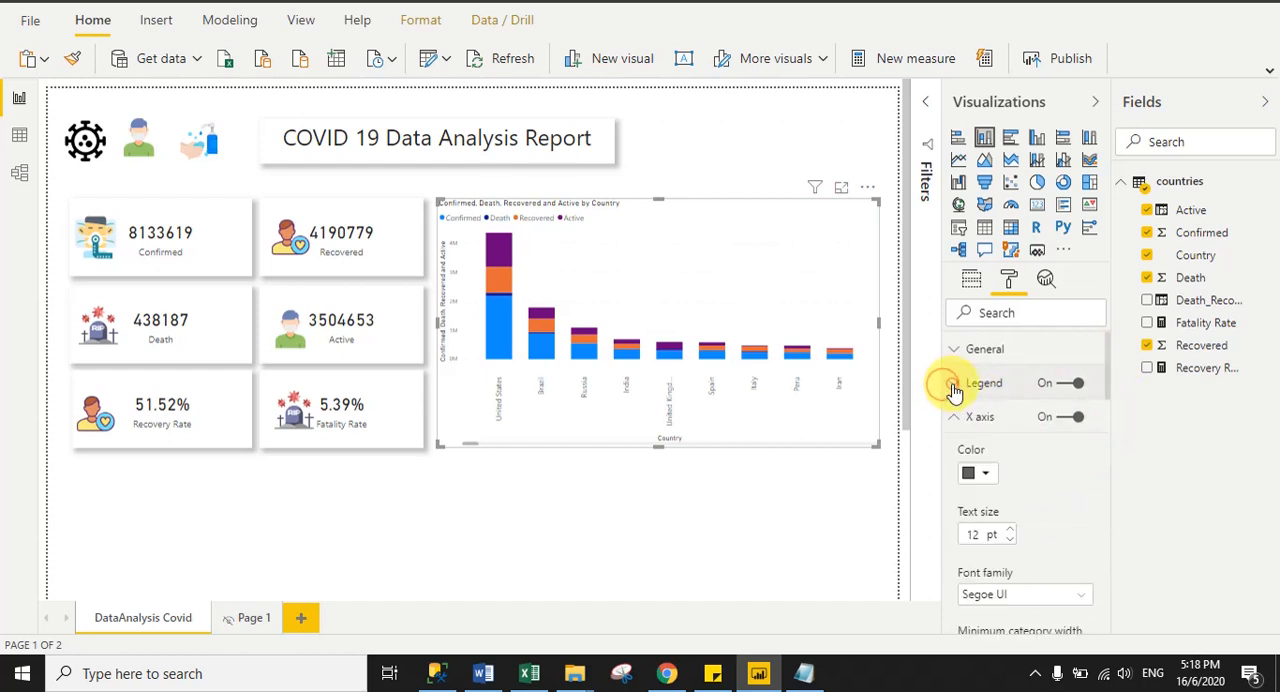
# - Set the column chart's Y axis text size to 12 pt and turn off the Y axis title
pyautogui.click(960, 450)
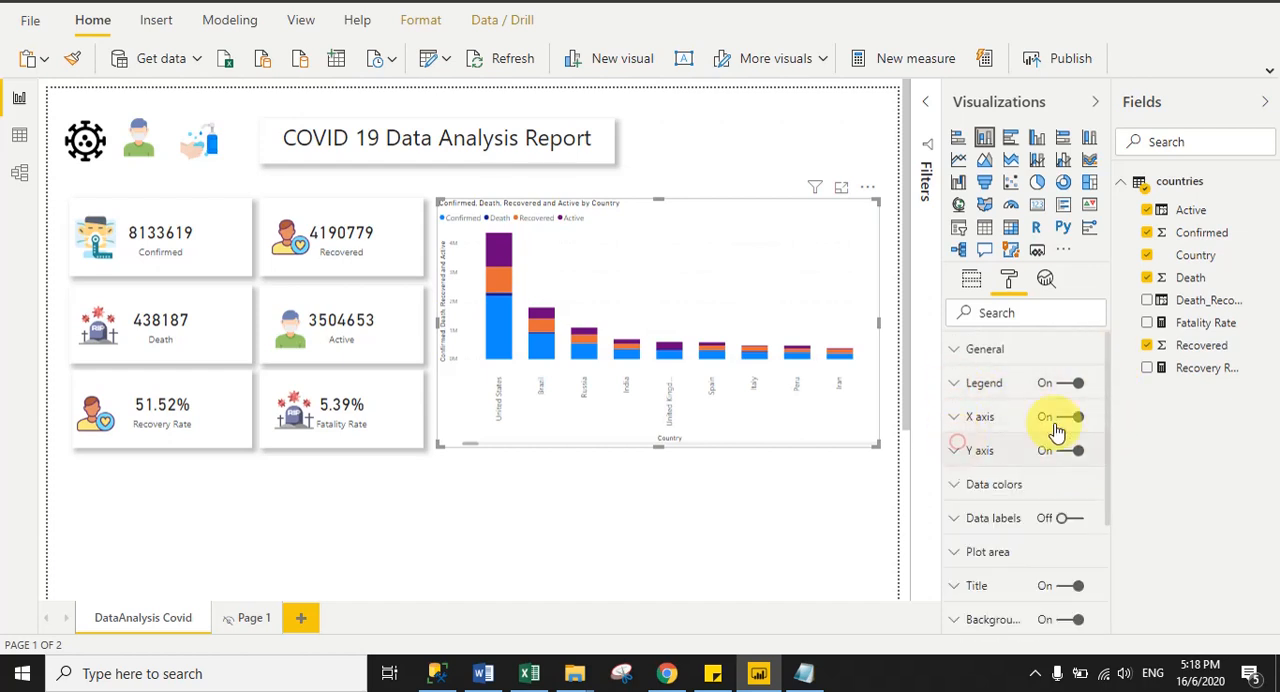
pyautogui.scroll(-5, 1106, 395)
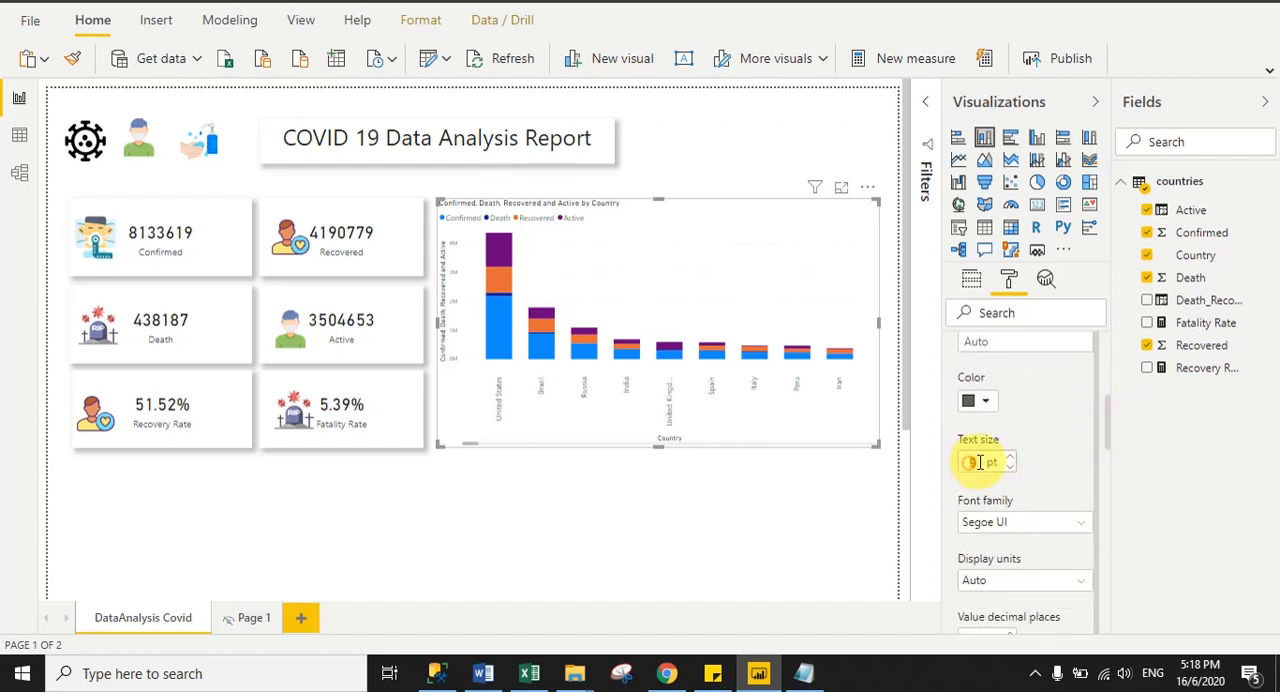
pyautogui.write('12')
pyautogui.scroll(-3, 1112, 455)
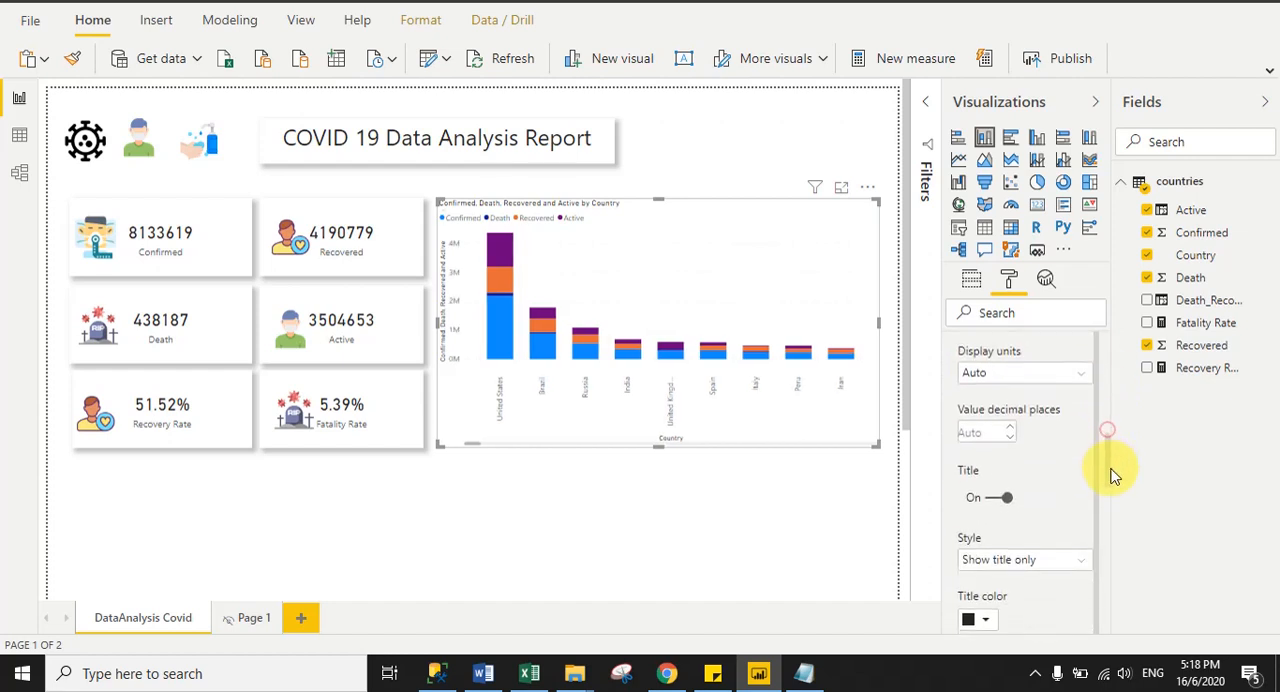
pyautogui.click(993, 420)
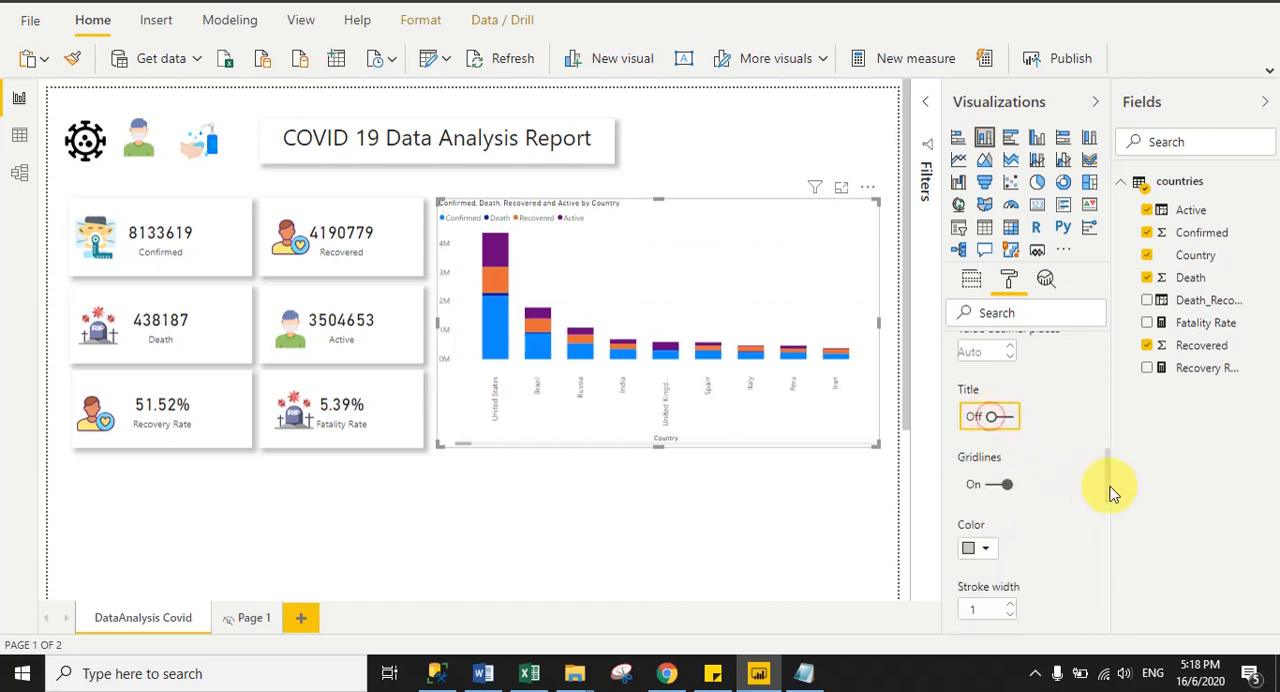
pyautogui.moveTo(1109, 491); pyautogui.dragTo(1103, 329)
pyautogui.click(978, 452)
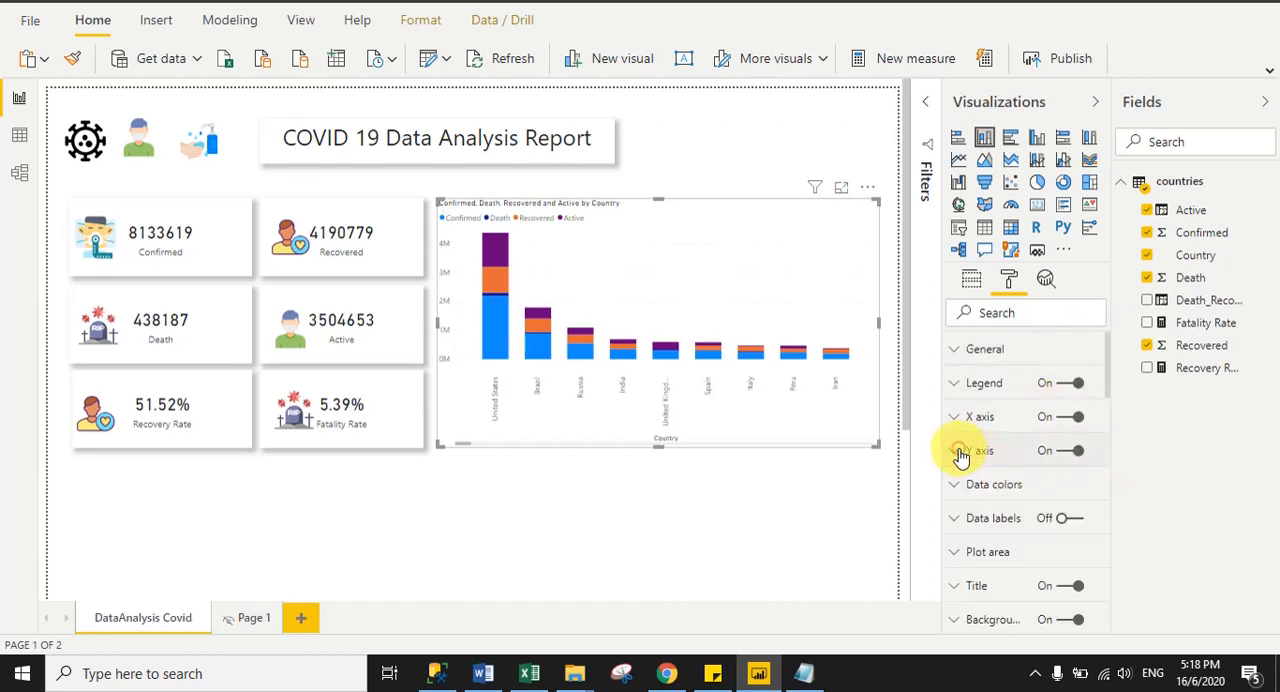
# - Turn off the X axis title of the column chart
pyautogui.click(1005, 416)
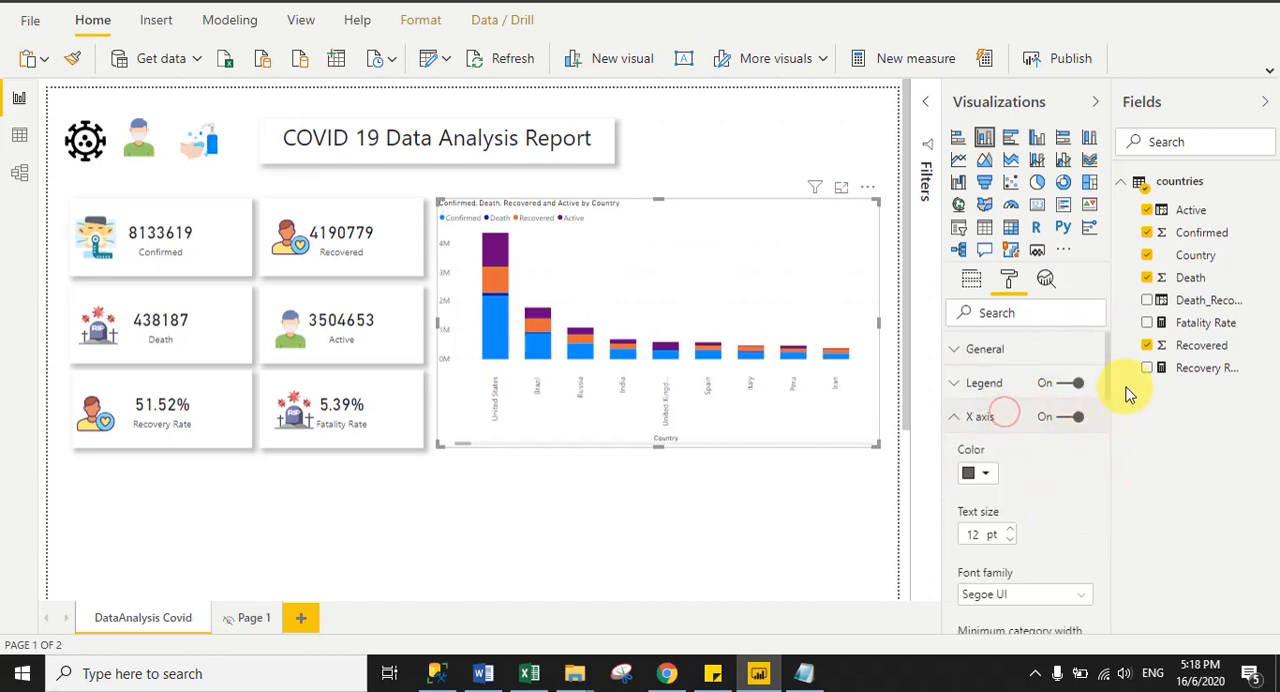
pyautogui.moveTo(1109, 380); pyautogui.dragTo(1114, 488)
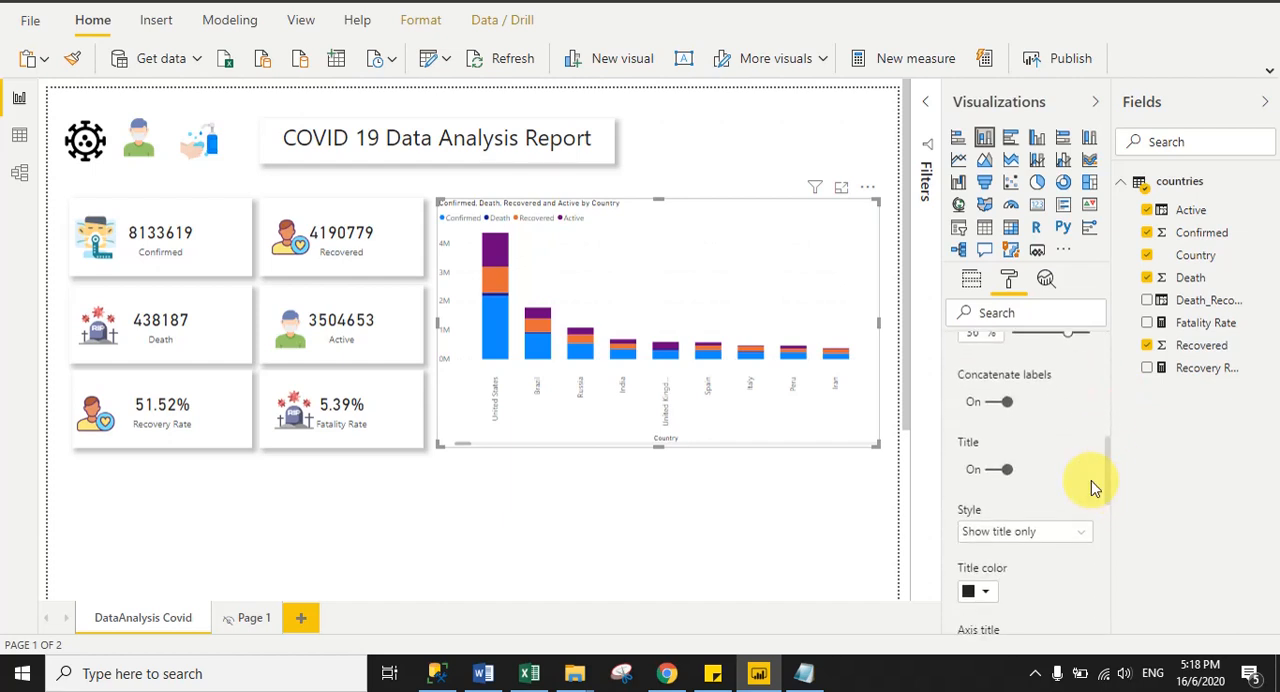
pyautogui.click(995, 469)
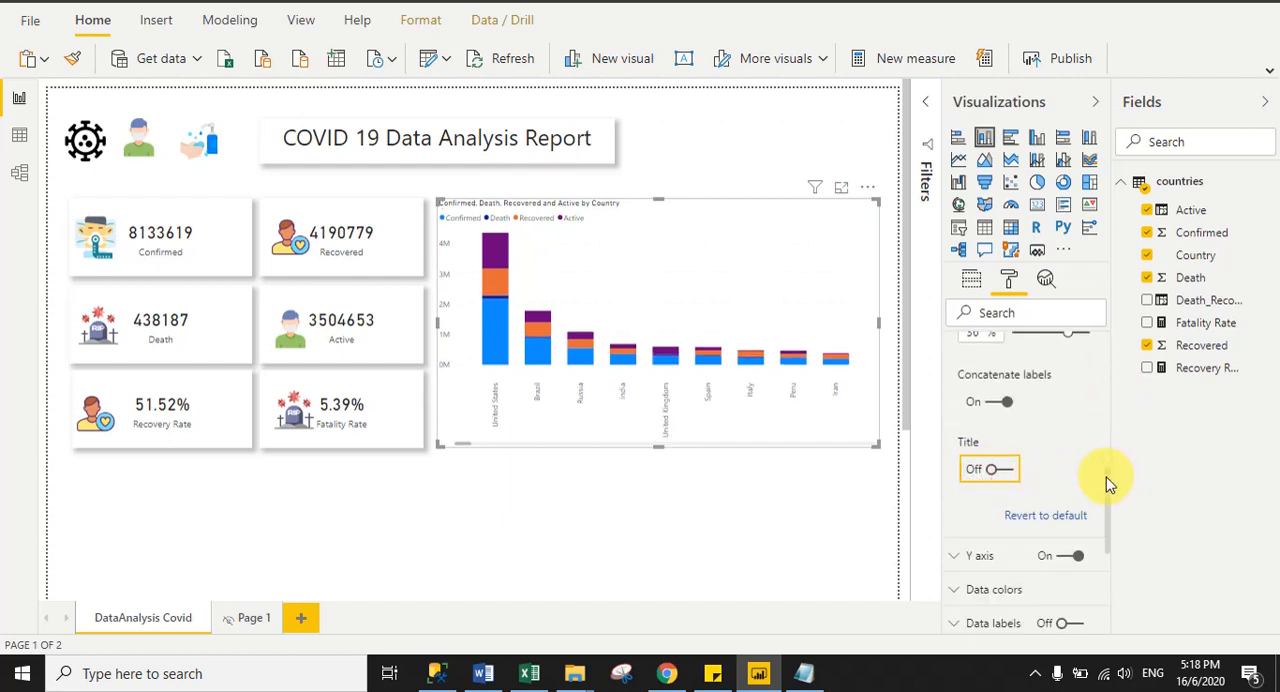
pyautogui.moveTo(1107, 483); pyautogui.dragTo(1118, 245)
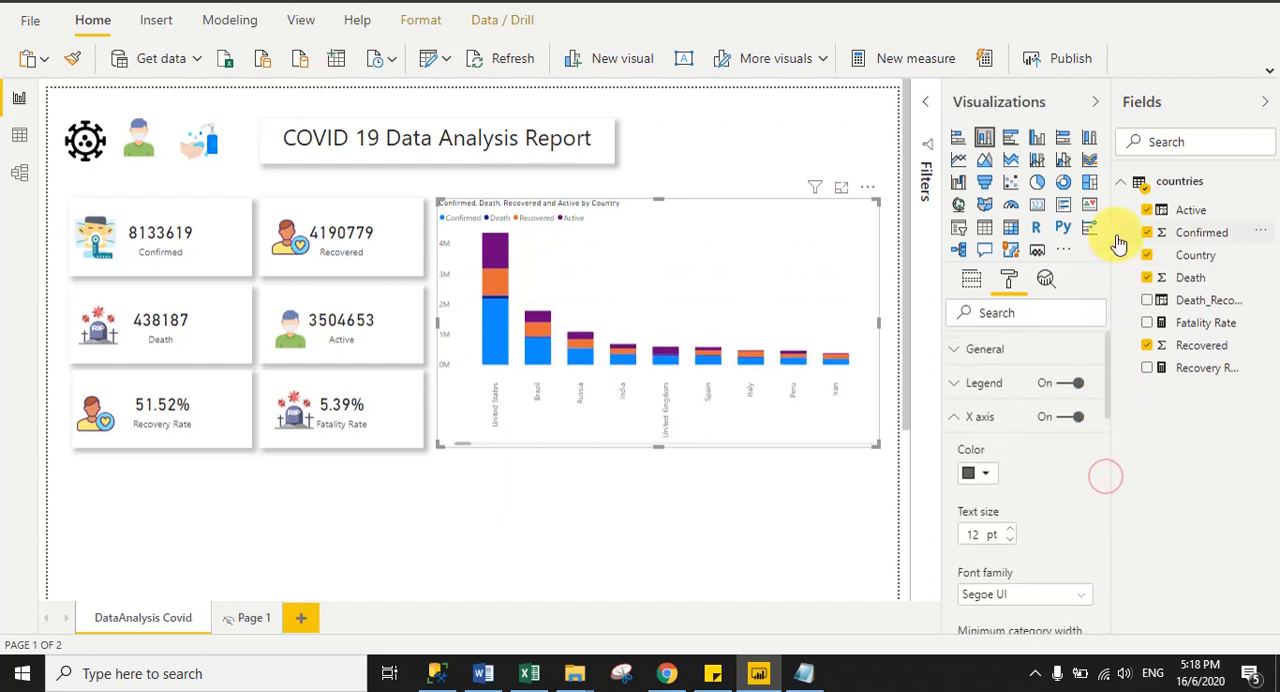
pyautogui.click(957, 418)
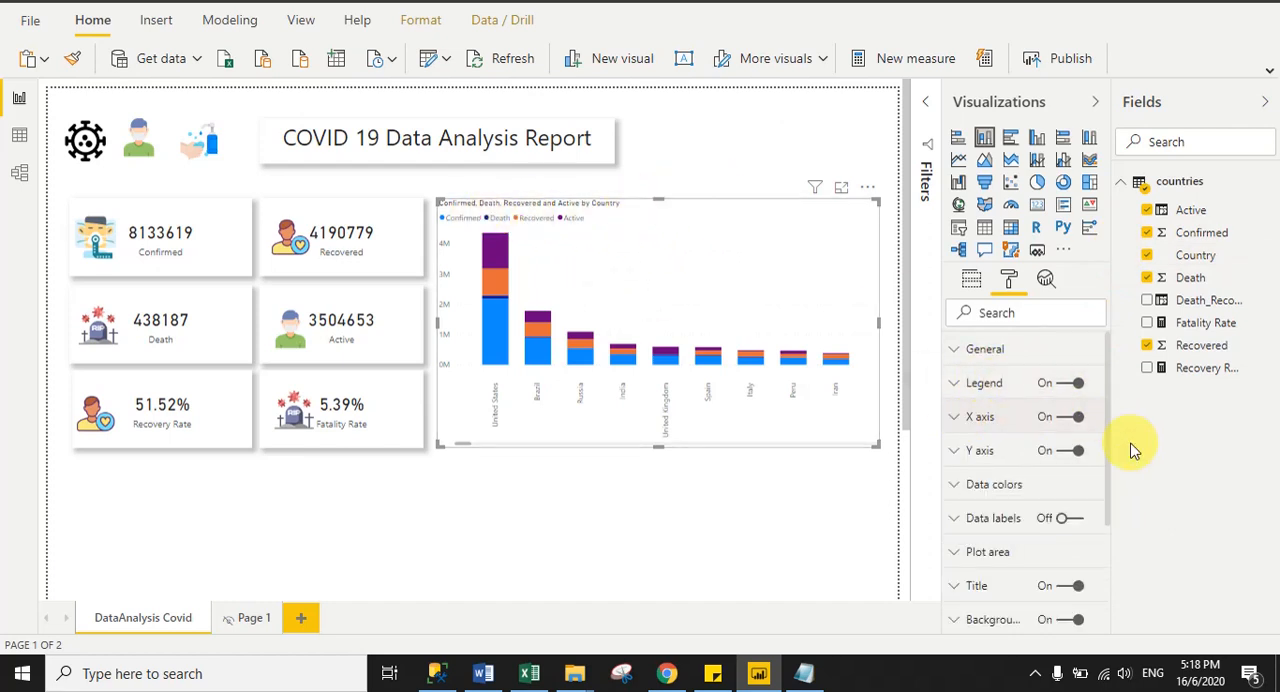
# - Turn off the column chart's main title and deselect the chart
pyautogui.moveTo(1110, 470); pyautogui.dragTo(1113, 505)
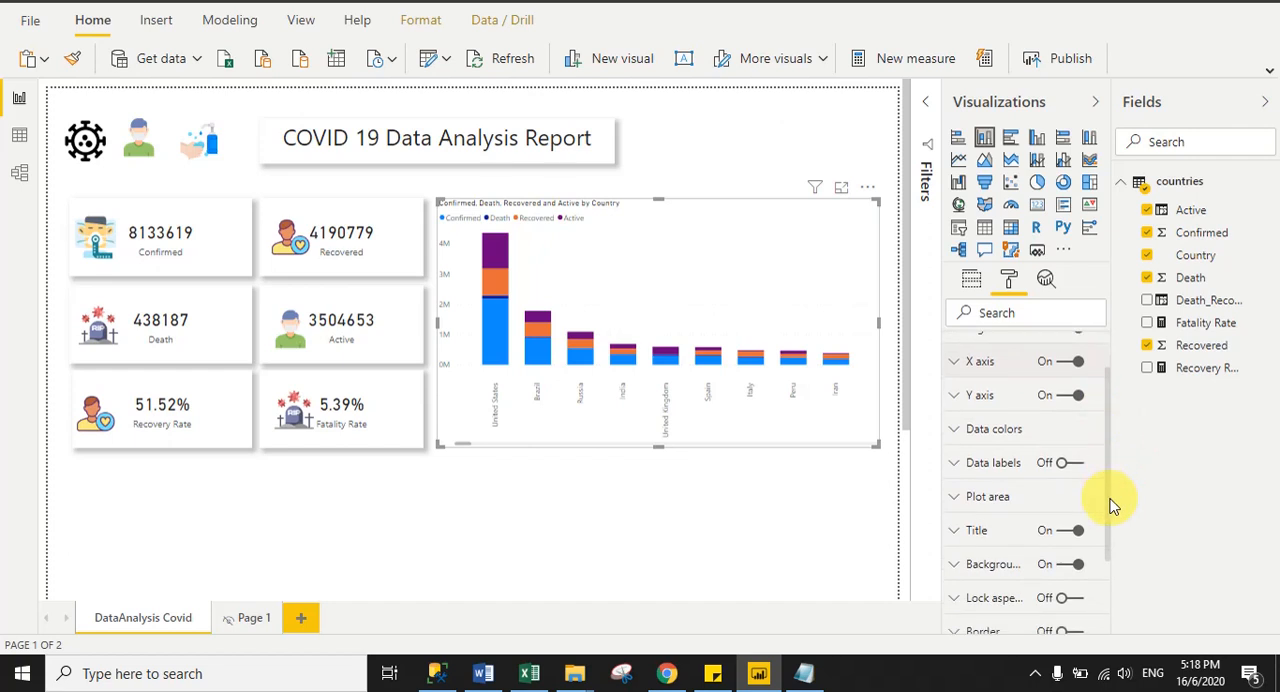
pyautogui.click(1063, 535)
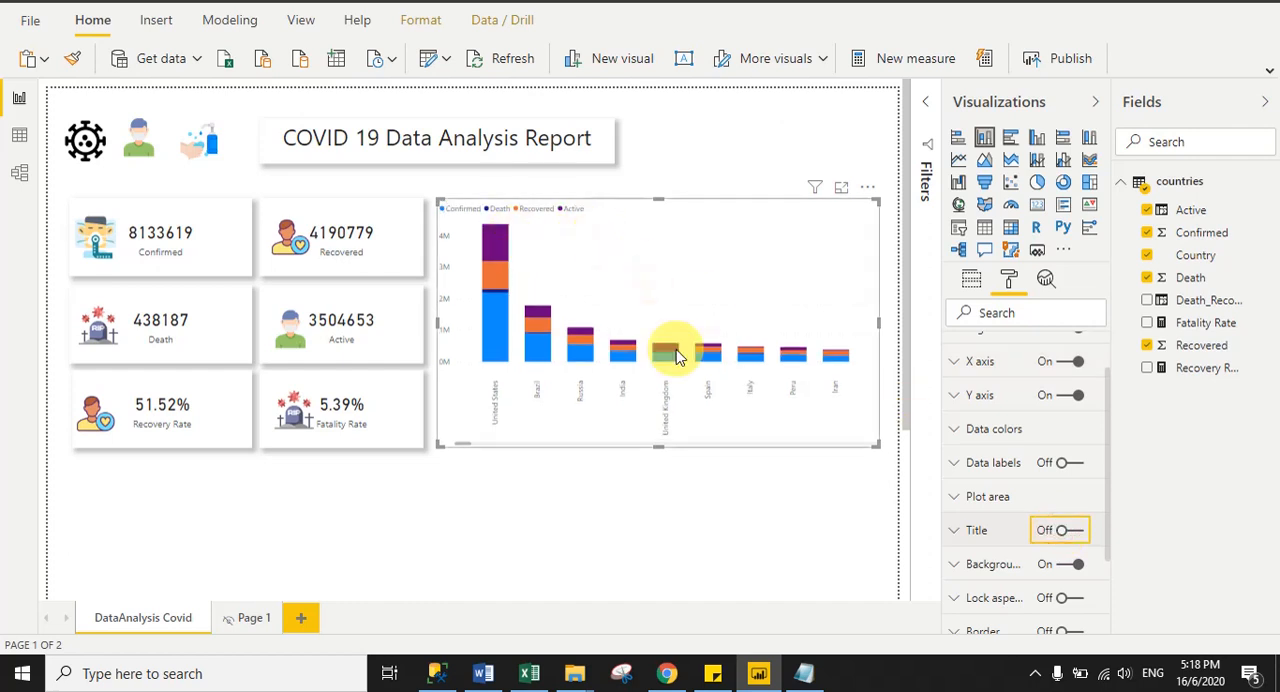
pyautogui.click(705, 505)
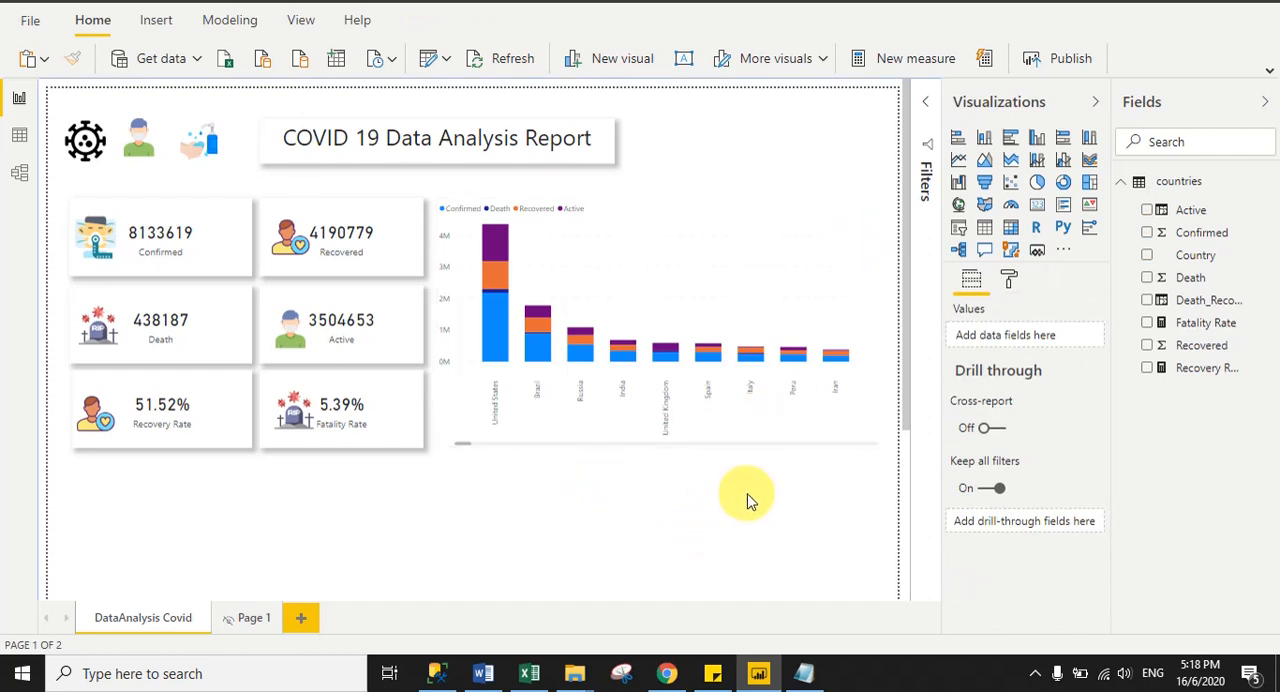
# - Apply the built-in light theme with green, dark blue, yellow and red data colors to the report
pyautogui.click(301, 22)
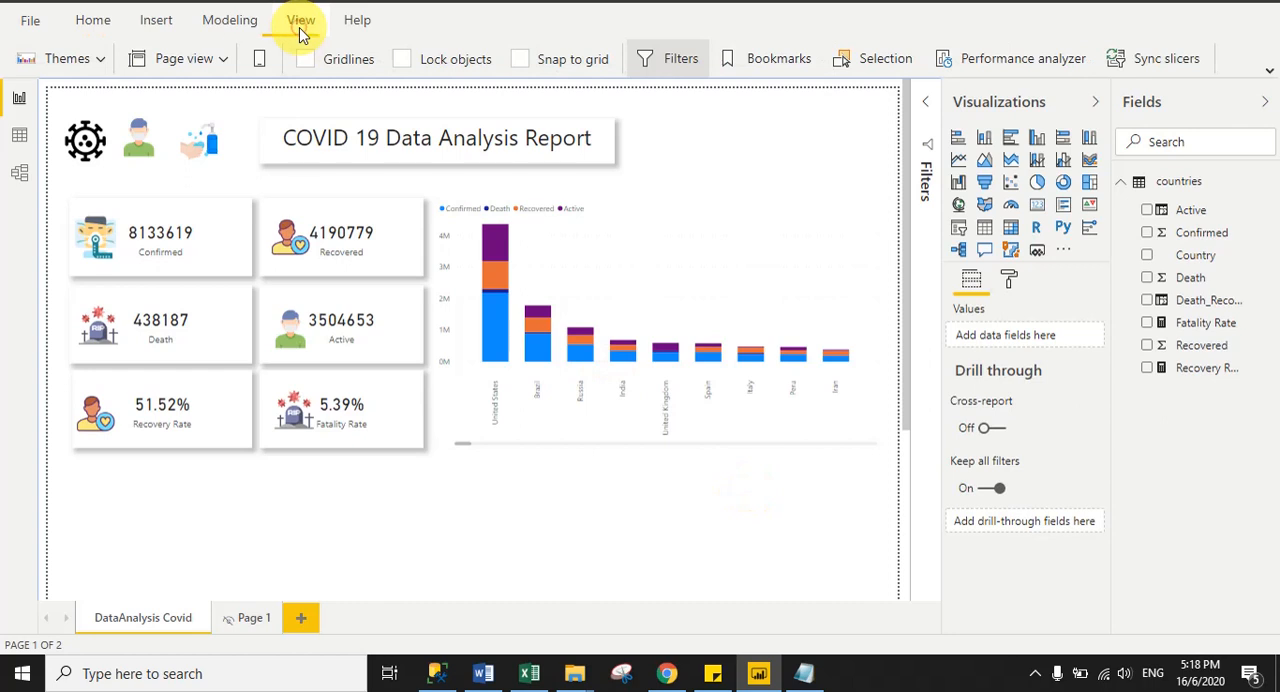
pyautogui.click(95, 62)
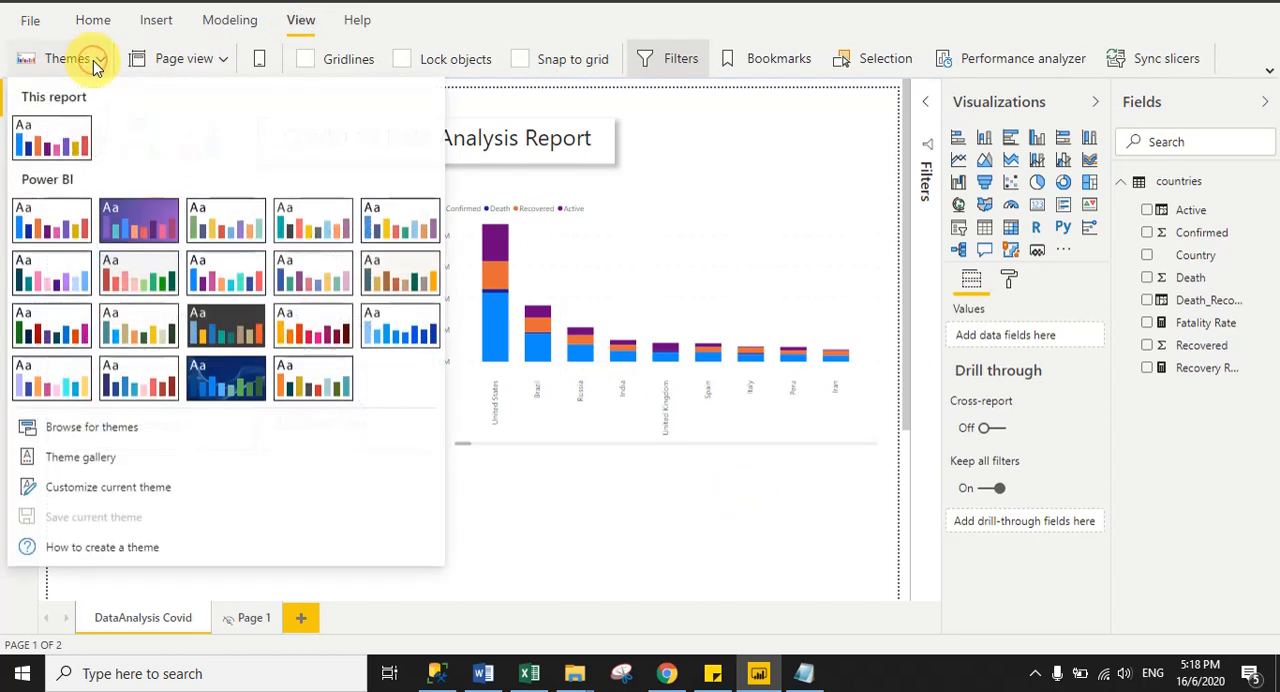
pyautogui.click(225, 213)
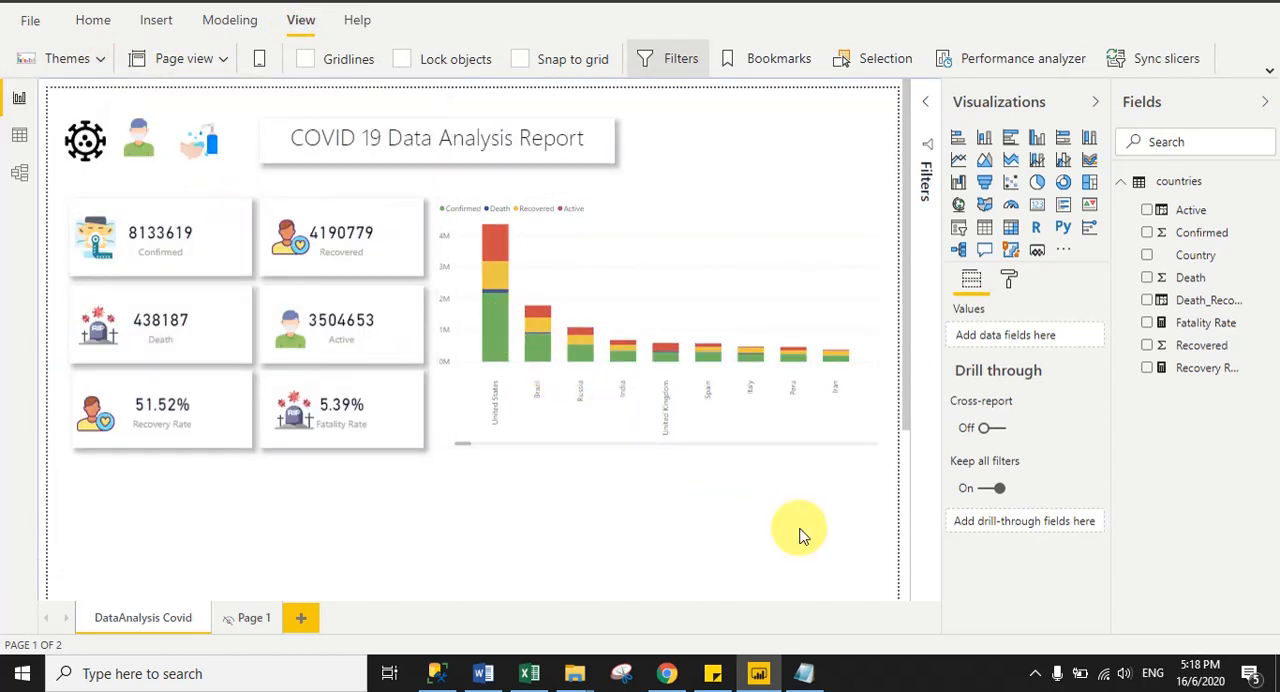
# - Turn on the shadow for the country column chart and deselect it
pyautogui.click(873, 440)
pyautogui.scroll(-3, 1112, 462)
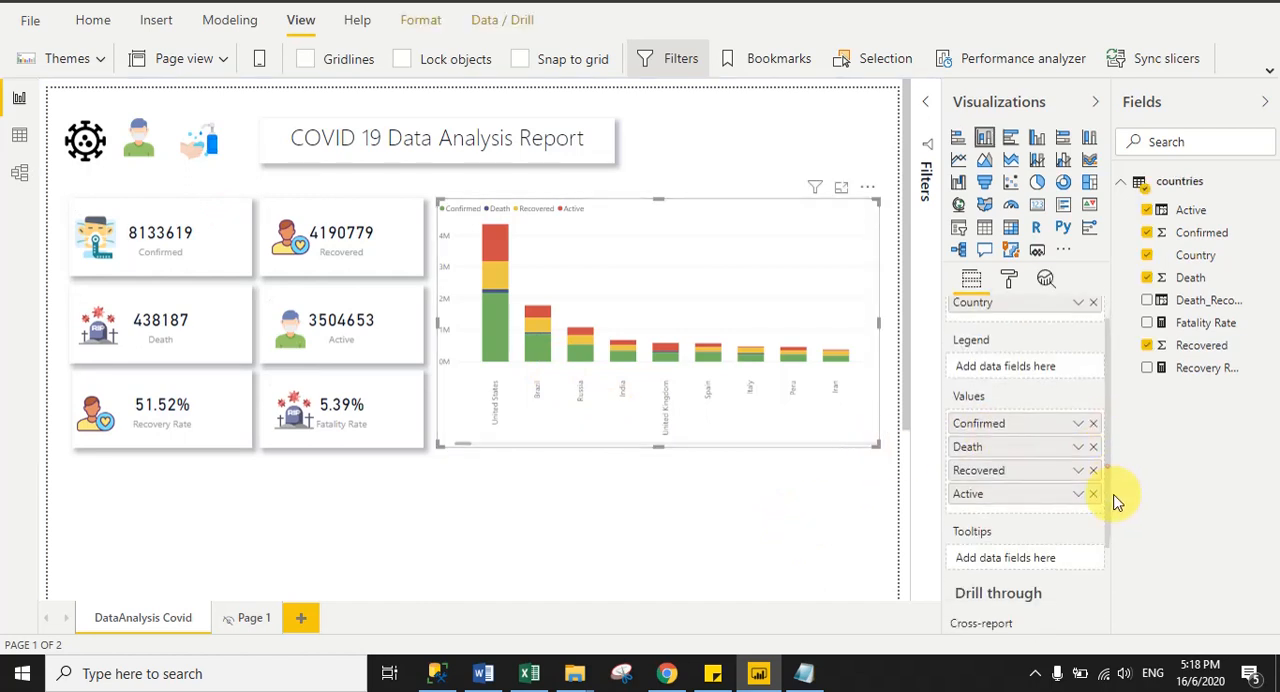
pyautogui.scroll(3, 1117, 580)
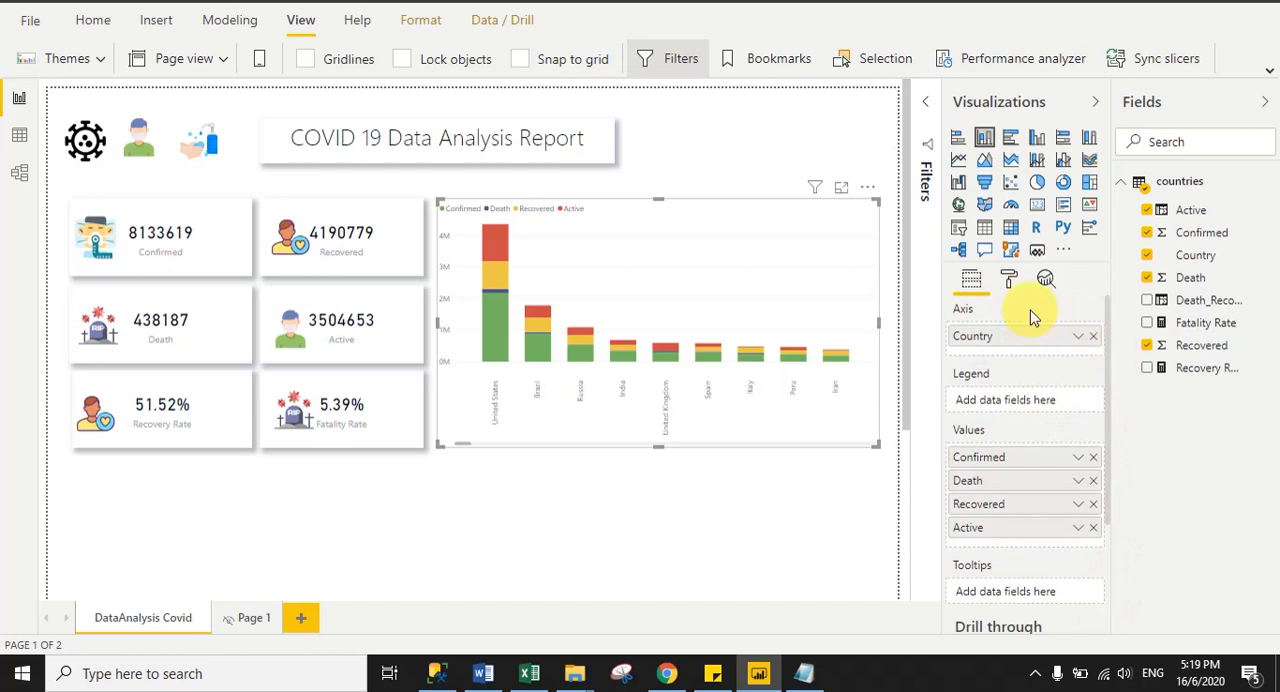
pyautogui.click(1009, 283)
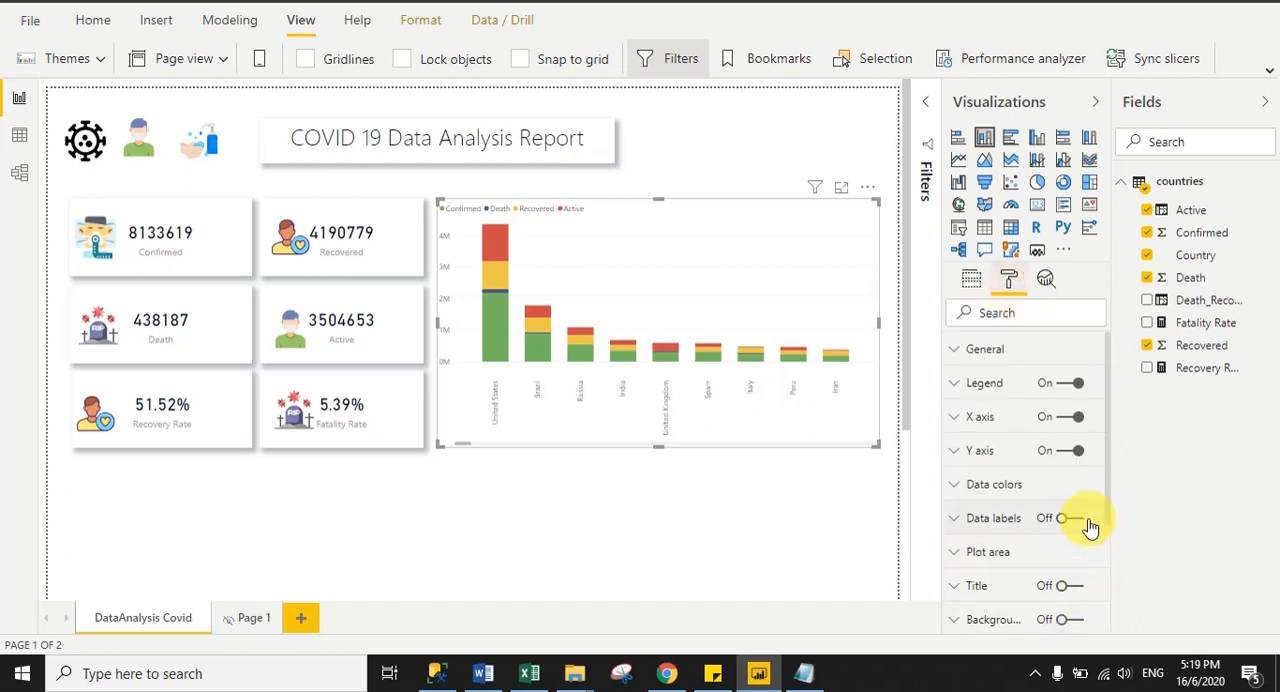
pyautogui.scroll(-3, 1065, 555)
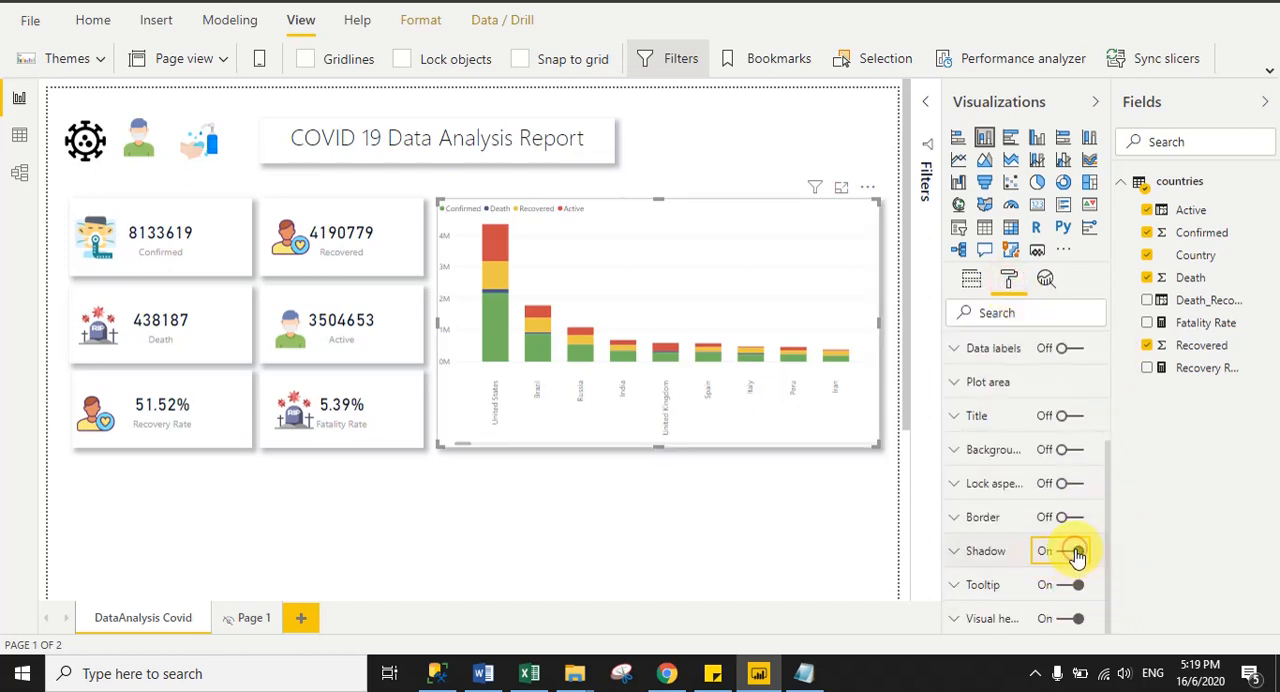
pyautogui.click(1070, 551)
pyautogui.click(752, 508)
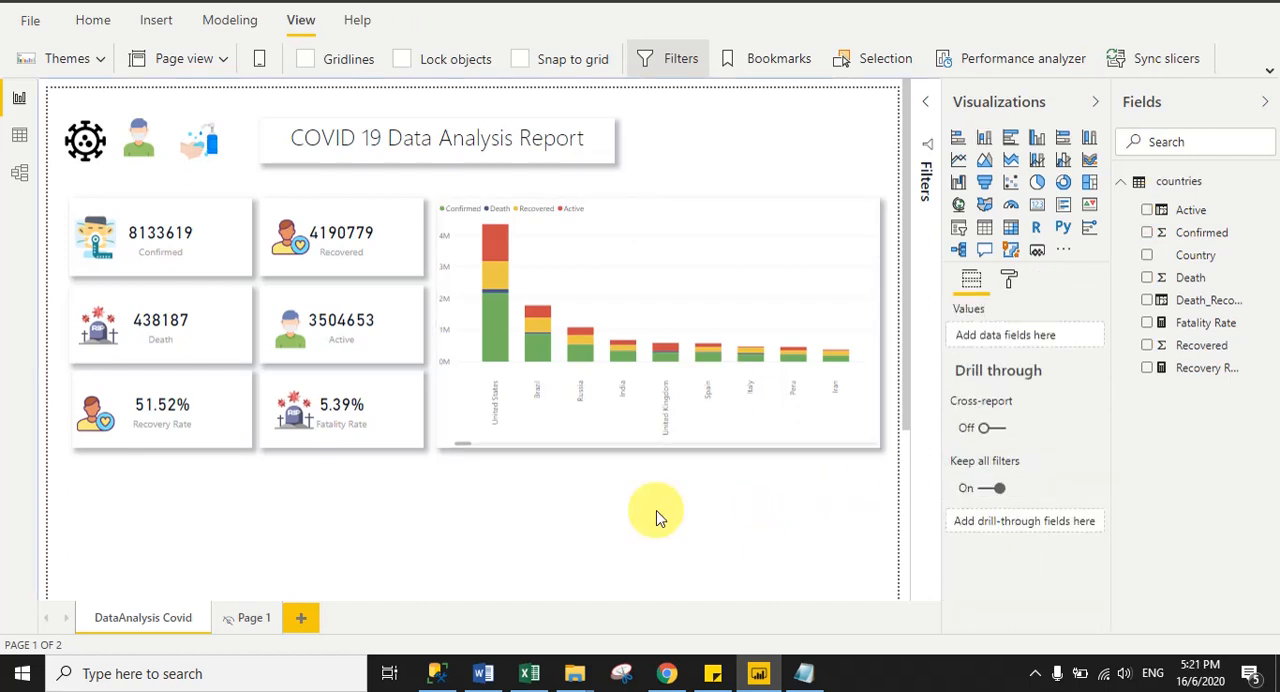
# - Switch to Chrome to review the country table and map in the published sample report, and return to Power BI Desktop
pyautogui.click(666, 673)
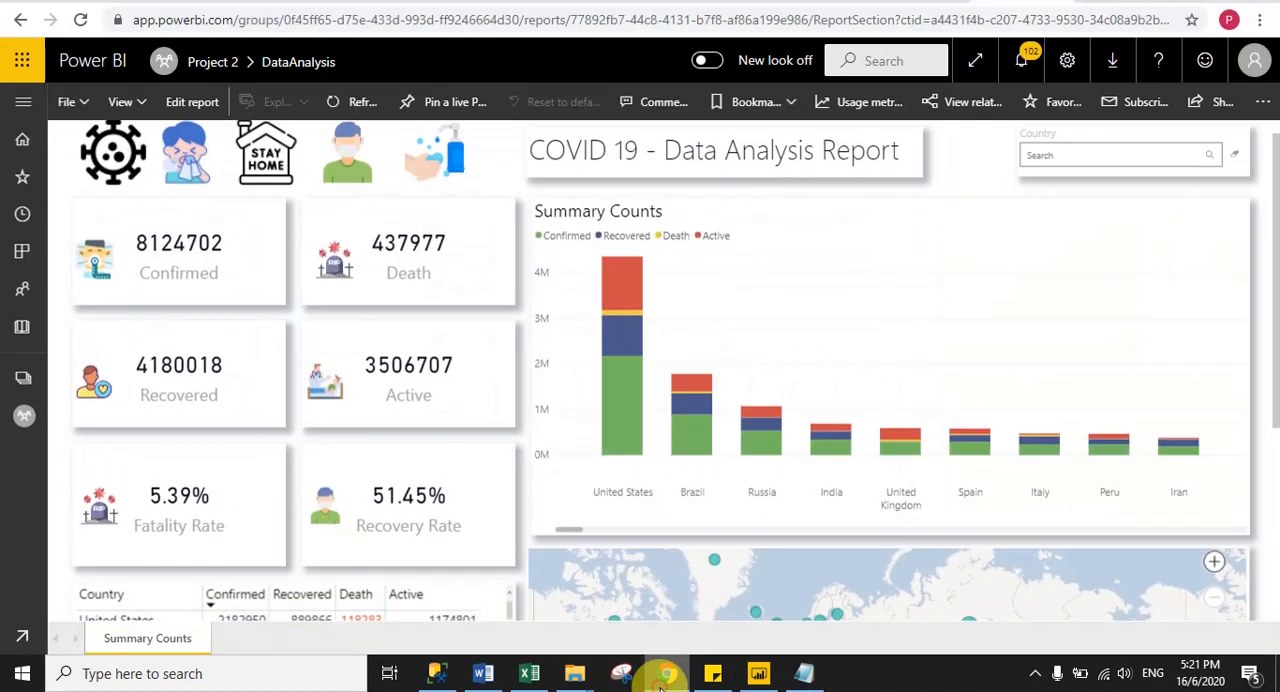
pyautogui.scroll(-5, 1266, 520)
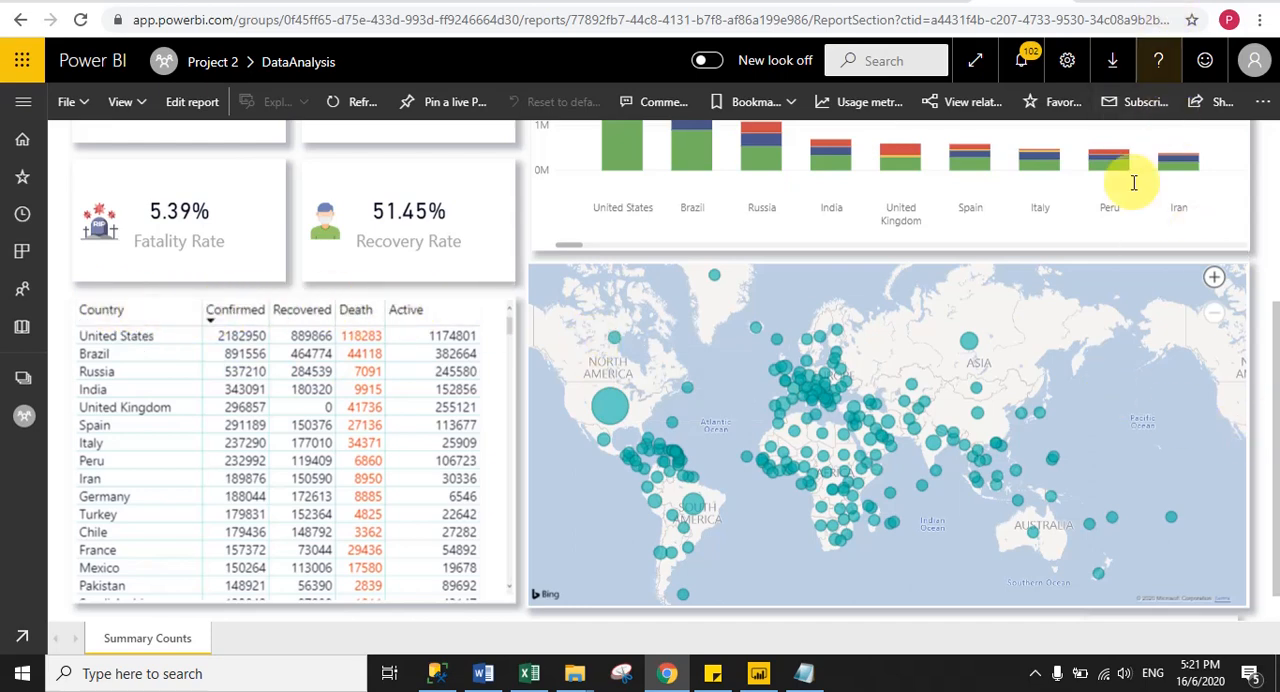
pyautogui.click(758, 673)
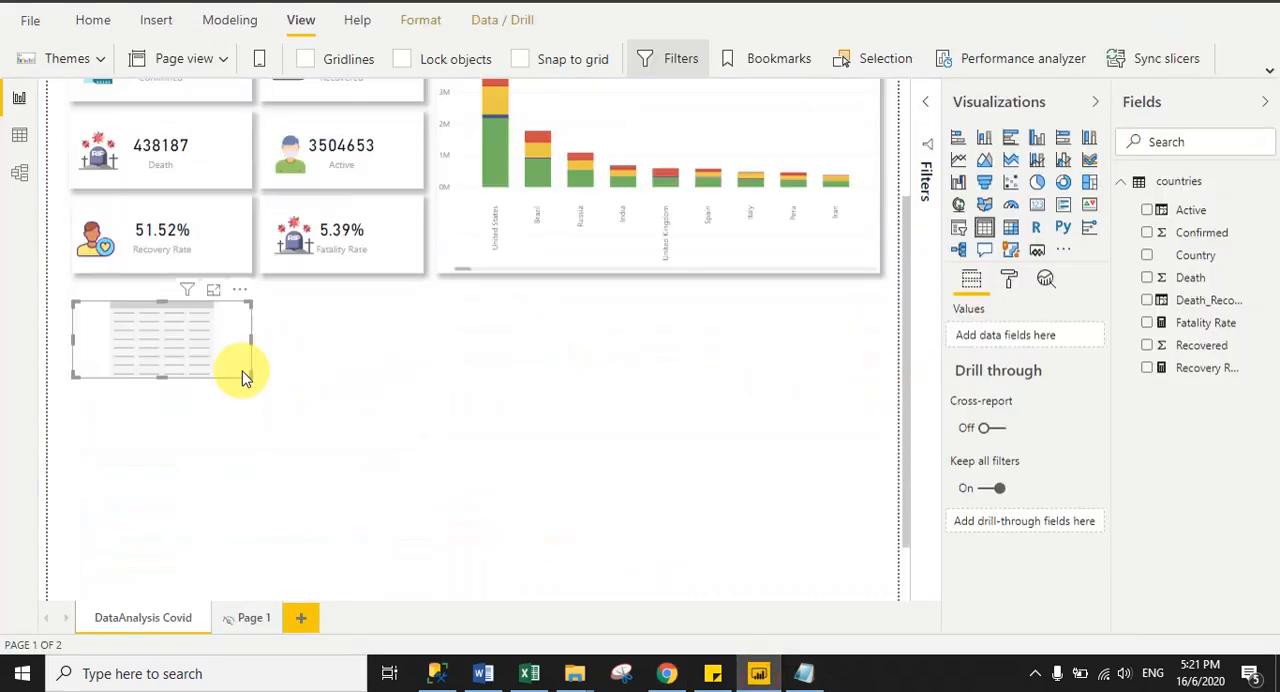
# - Insert a table visual directly below the KPI cards and enlarge it to span both card columns
pyautogui.press('Delete')
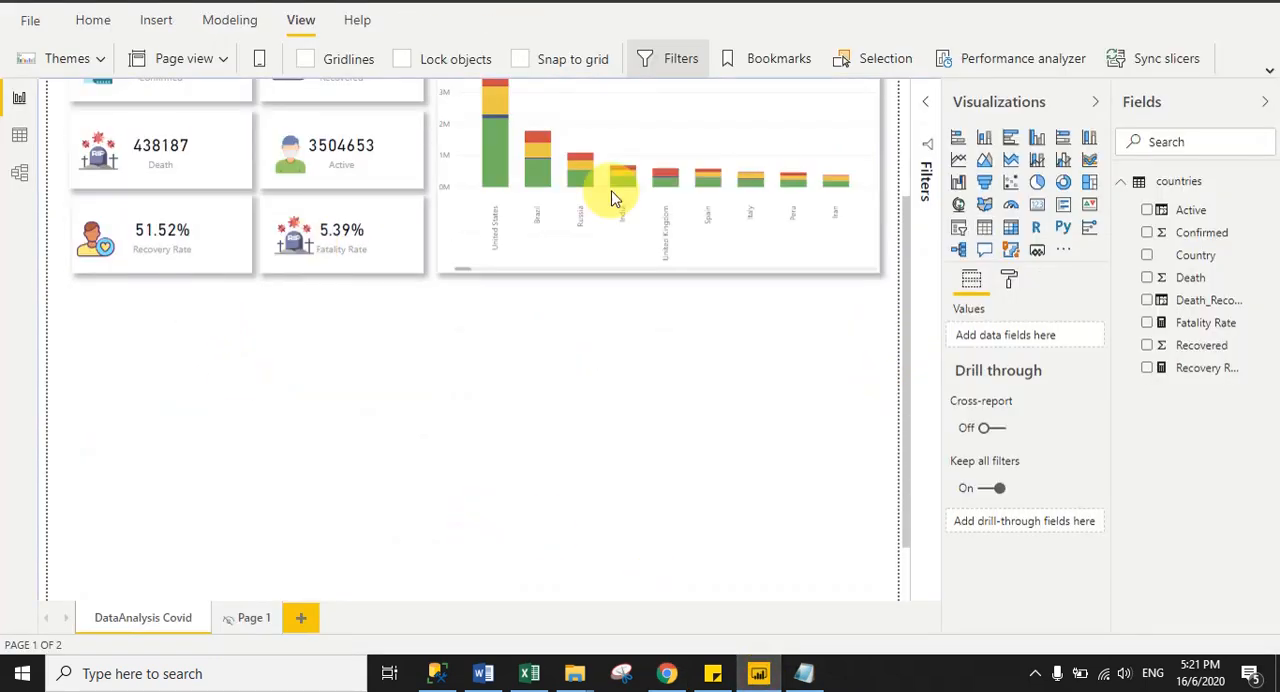
pyautogui.click(984, 227)
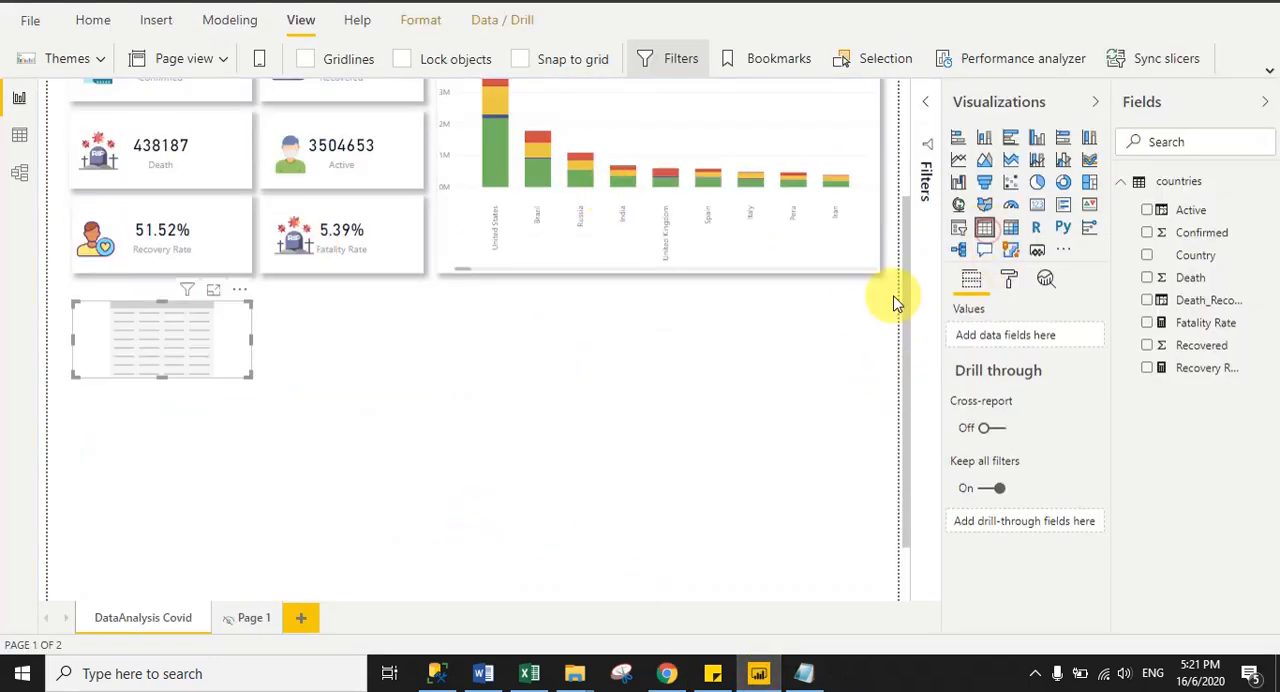
pyautogui.moveTo(247, 375); pyautogui.dragTo(414, 520)
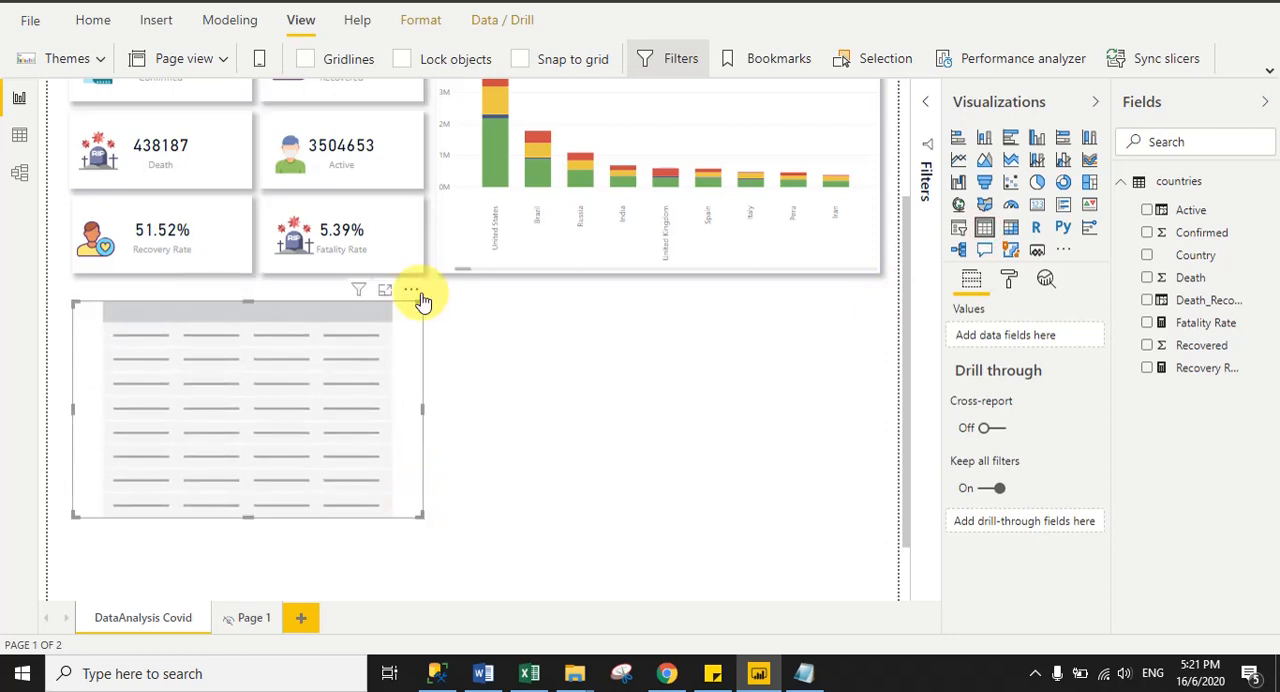
pyautogui.moveTo(416, 300); pyautogui.dragTo(416, 284)
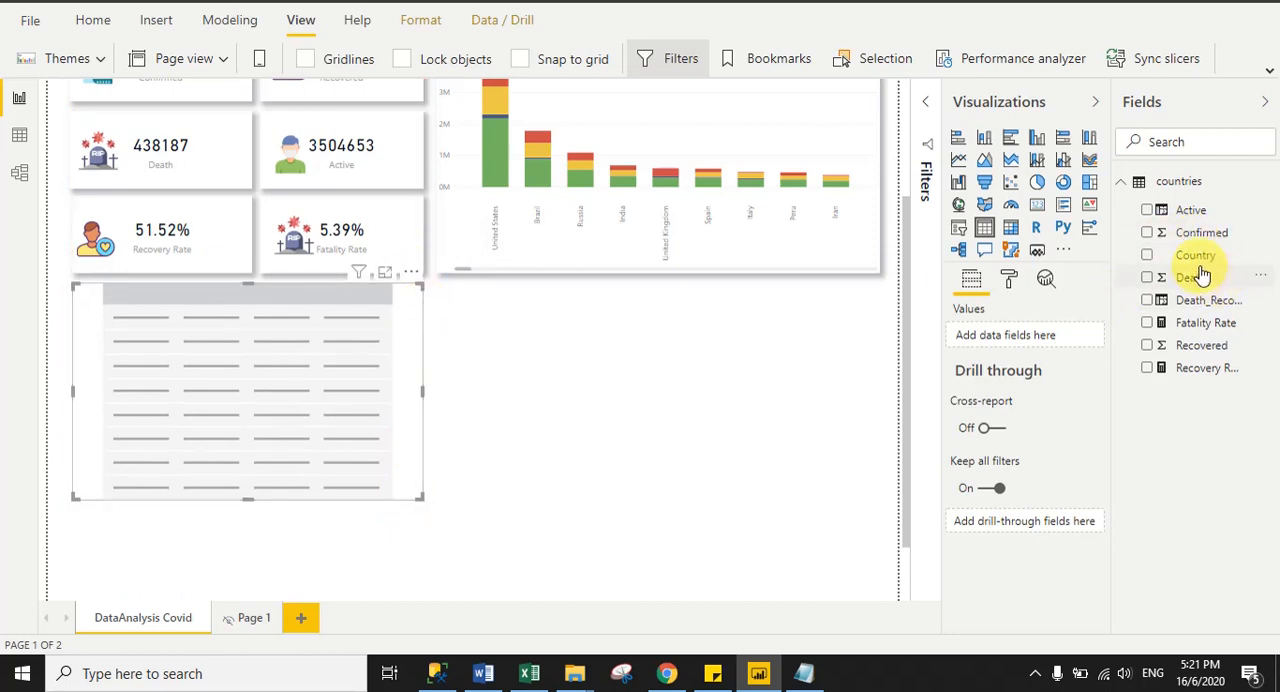
# - Add the Country, Confirmed, Recovered, Death and Active fields to the table's values in that order
pyautogui.moveTo(1195, 256); pyautogui.dragTo(1009, 334)
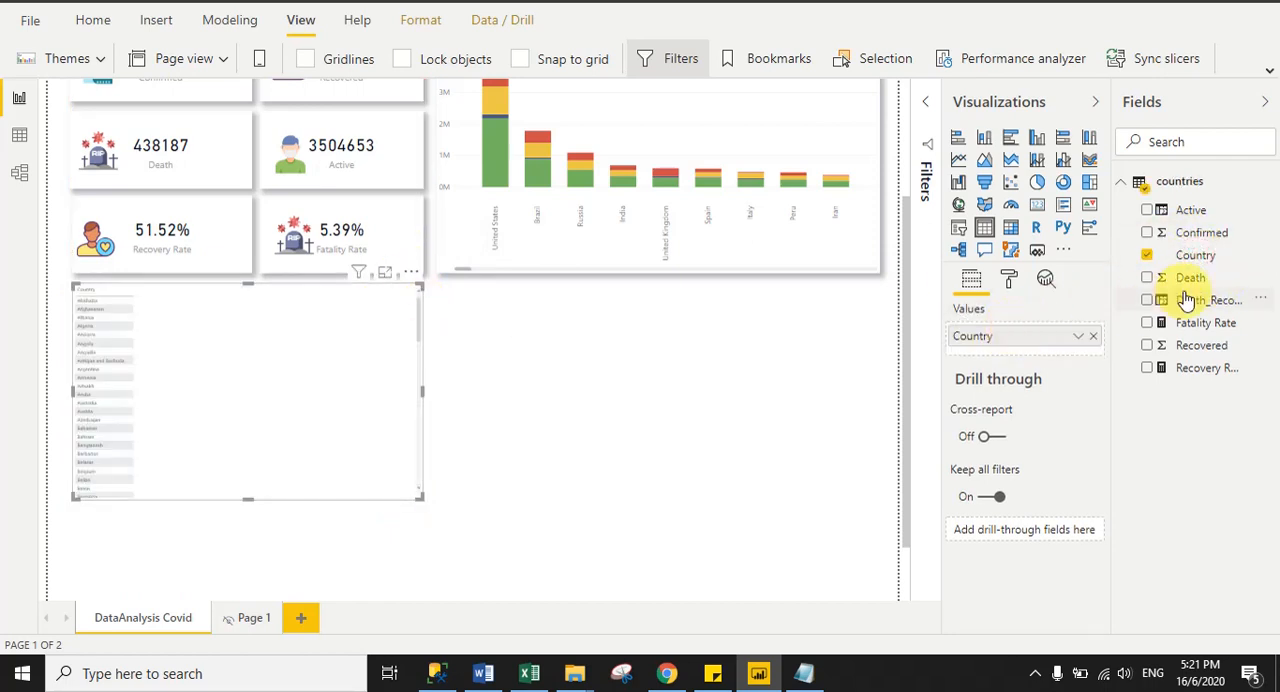
pyautogui.moveTo(1192, 231); pyautogui.dragTo(1010, 350)
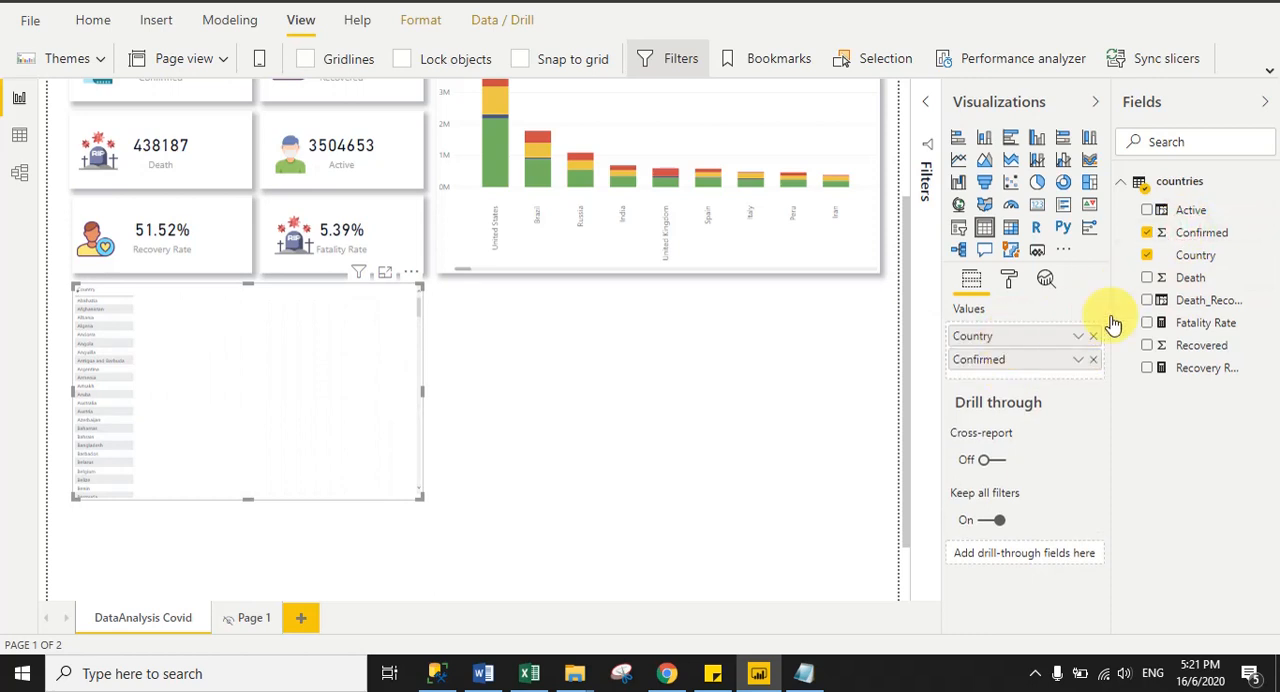
pyautogui.moveTo(1200, 345); pyautogui.dragTo(1020, 374)
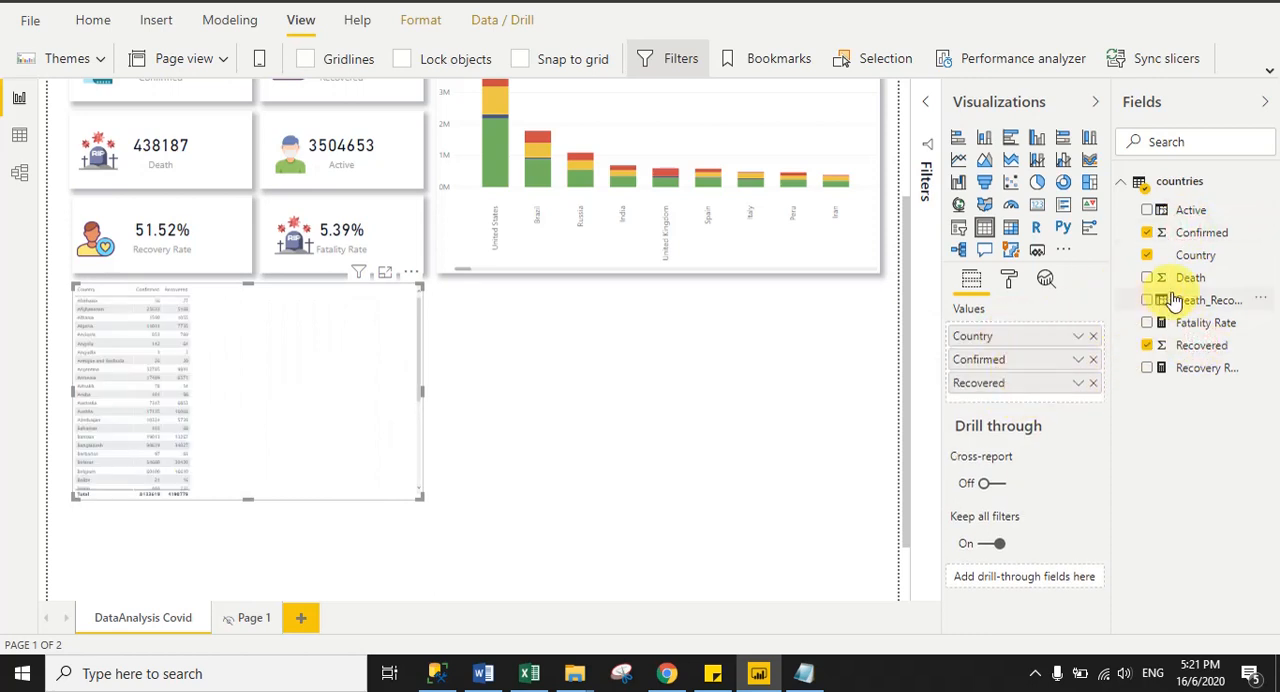
pyautogui.moveTo(1182, 279); pyautogui.dragTo(1010, 402)
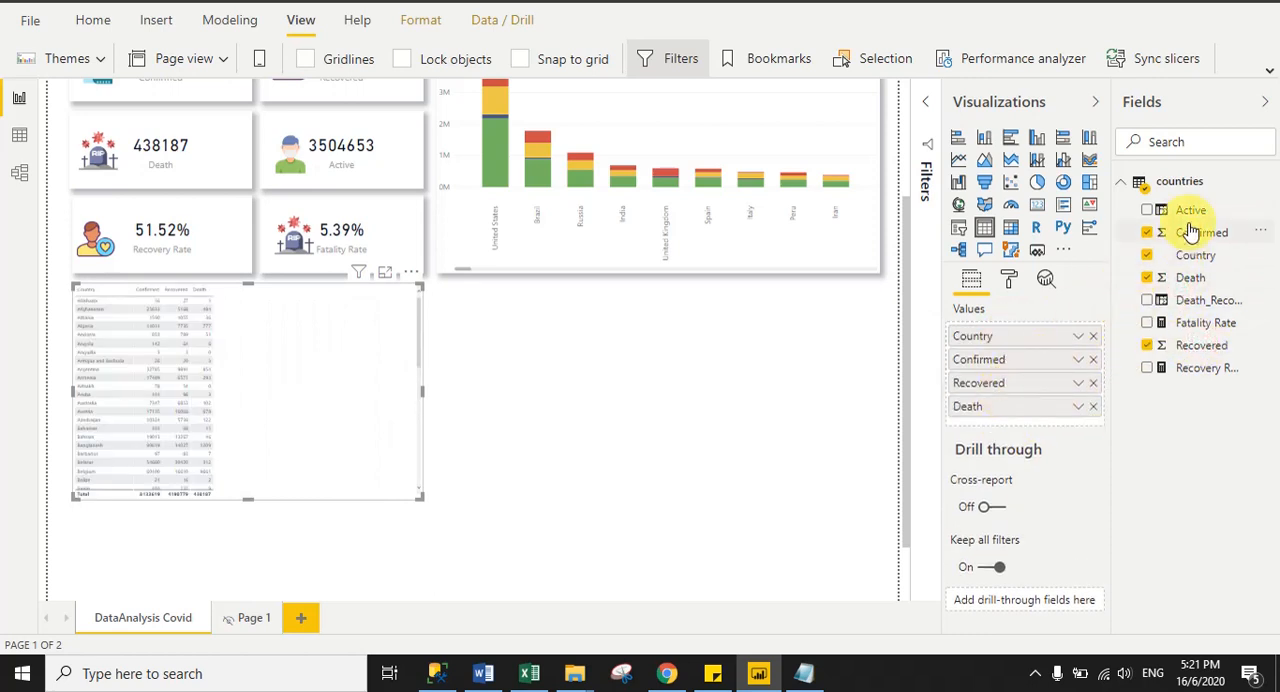
pyautogui.moveTo(1190, 212); pyautogui.dragTo(987, 428)
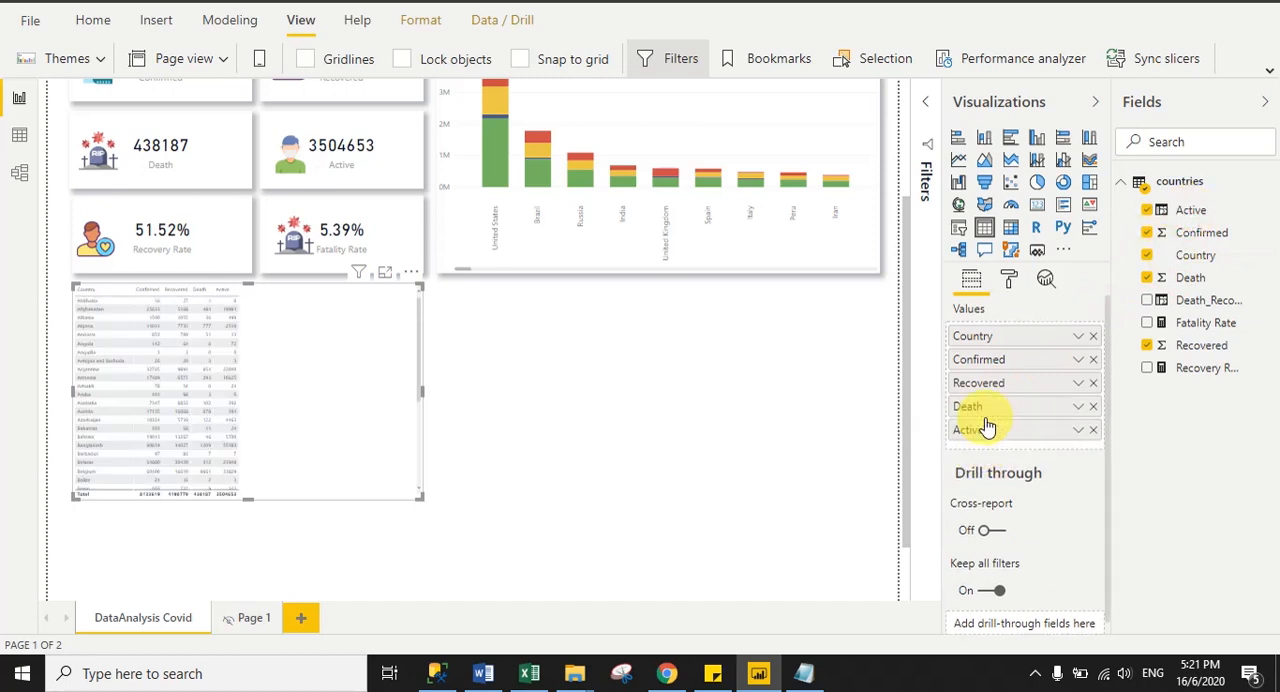
# - Turn on the table's vertical grid and set its grid text size to 15 pt
pyautogui.click(1010, 278)
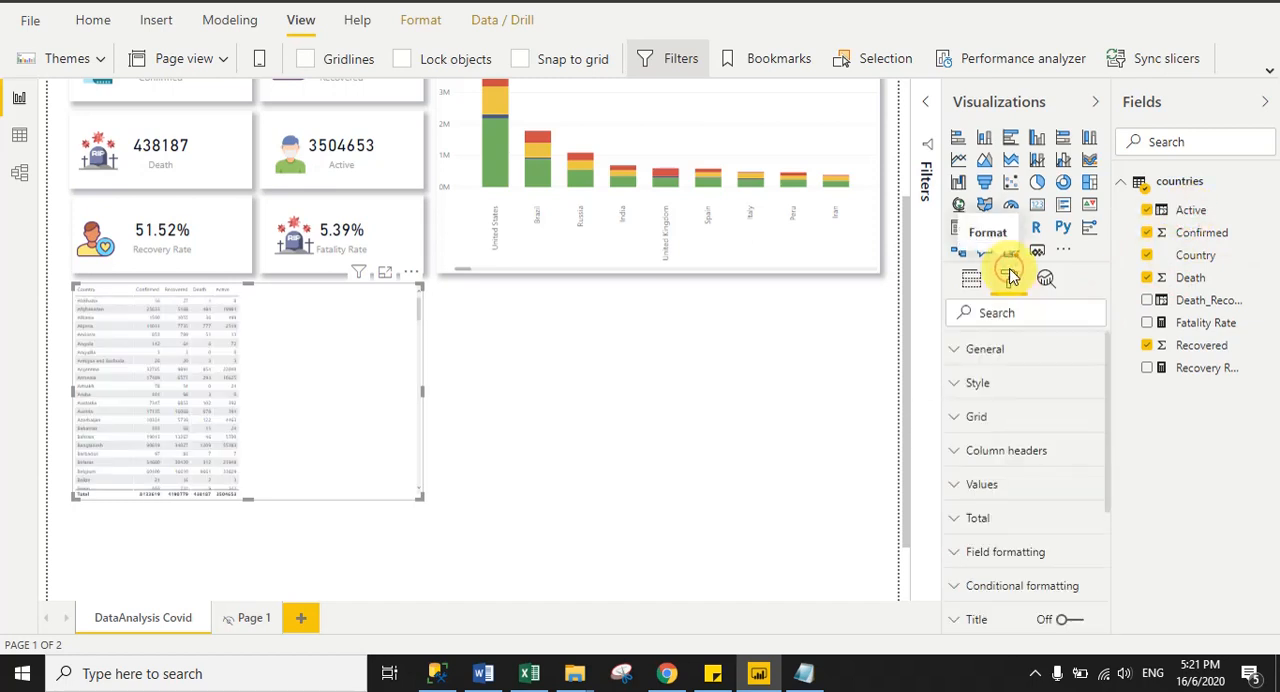
pyautogui.click(985, 420)
pyautogui.moveTo(1107, 375); pyautogui.dragTo(1108, 397)
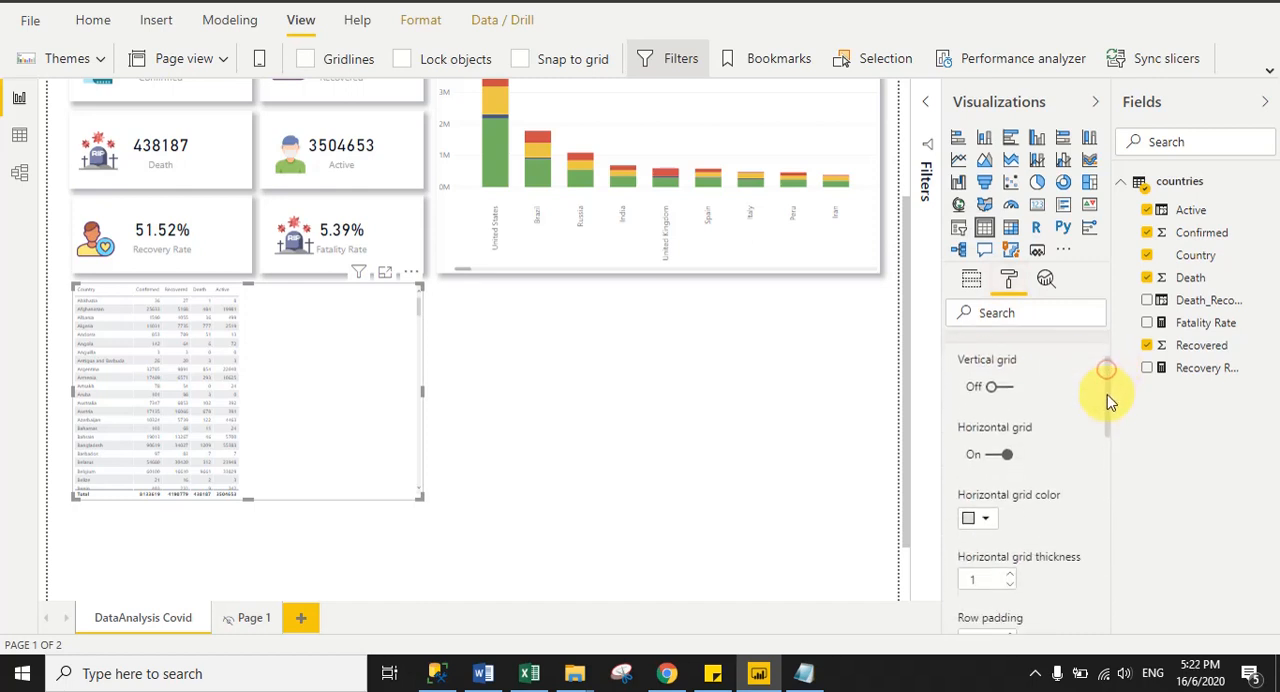
pyautogui.click(1003, 387)
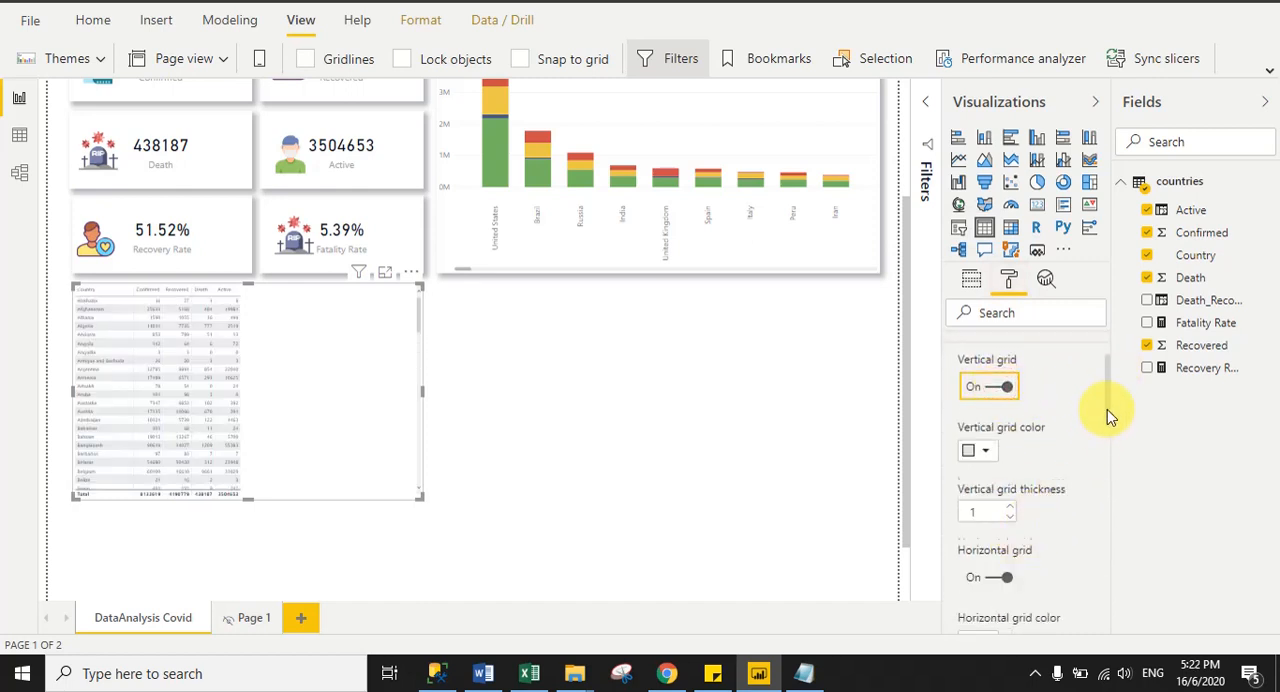
pyautogui.moveTo(1107, 409); pyautogui.dragTo(1103, 519)
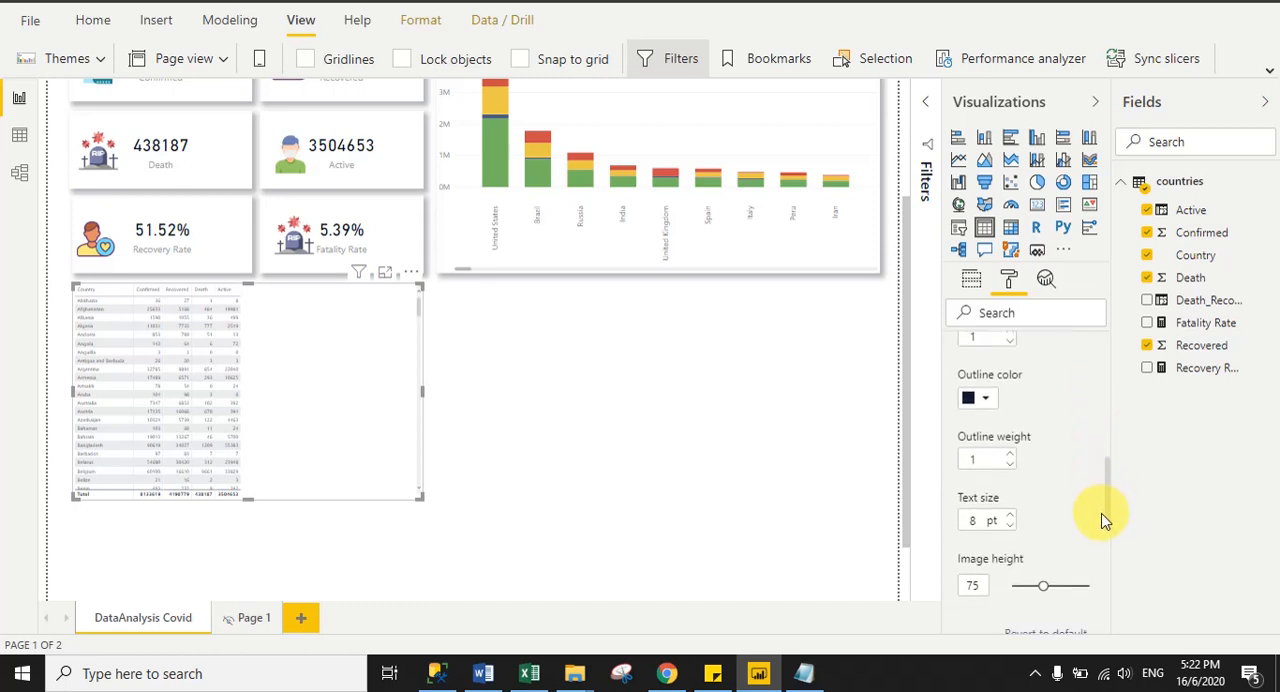
pyautogui.click(981, 519)
pyautogui.write('15')
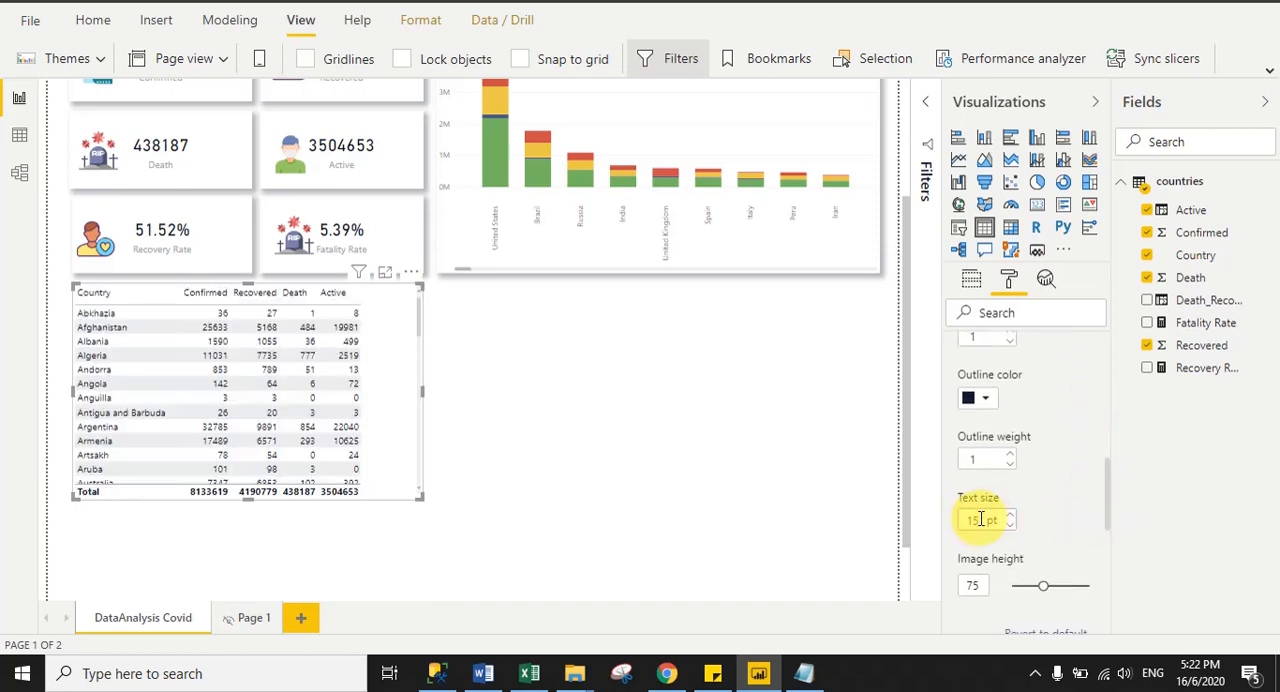
pyautogui.moveTo(1113, 525); pyautogui.dragTo(1114, 377)
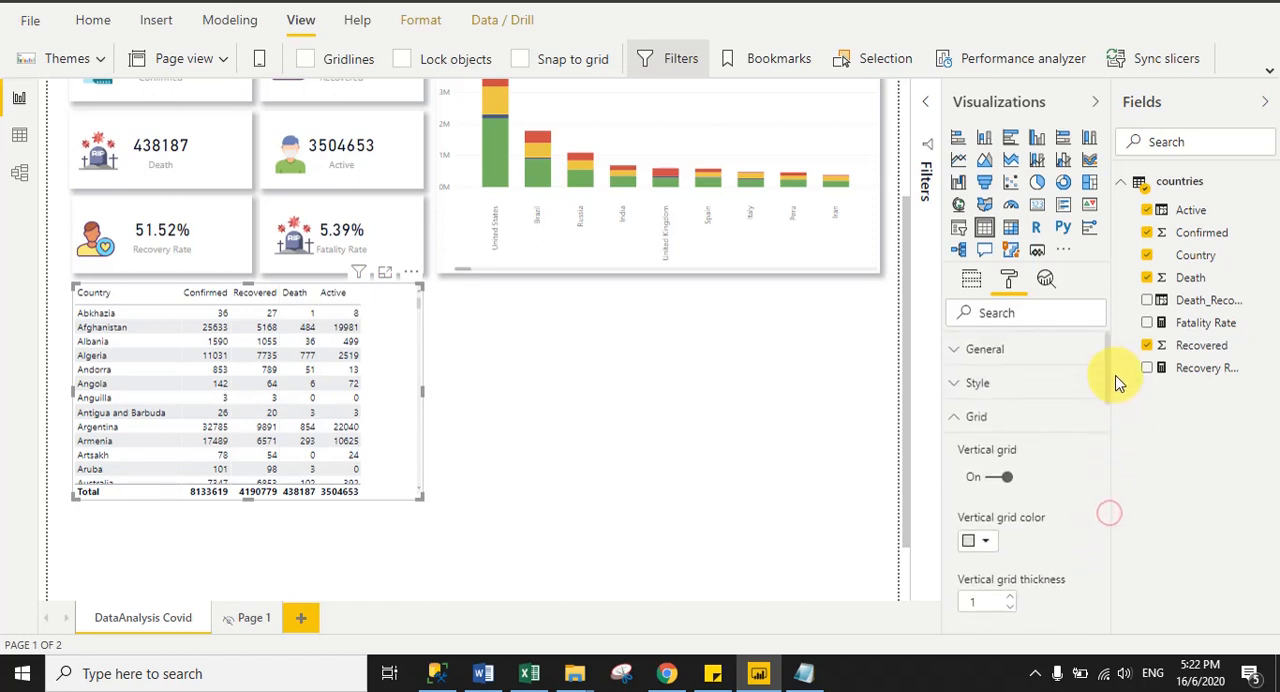
pyautogui.click(973, 418)
# - Set the table's style to None
pyautogui.click(980, 386)
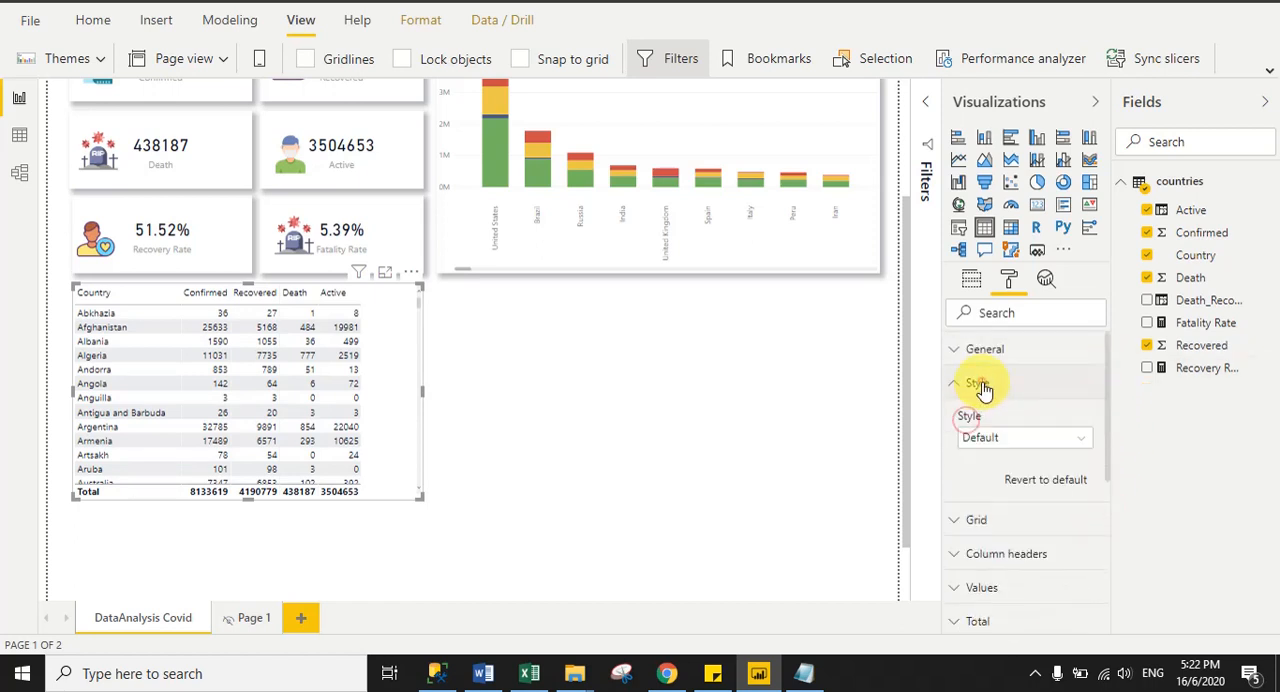
pyautogui.click(1006, 440)
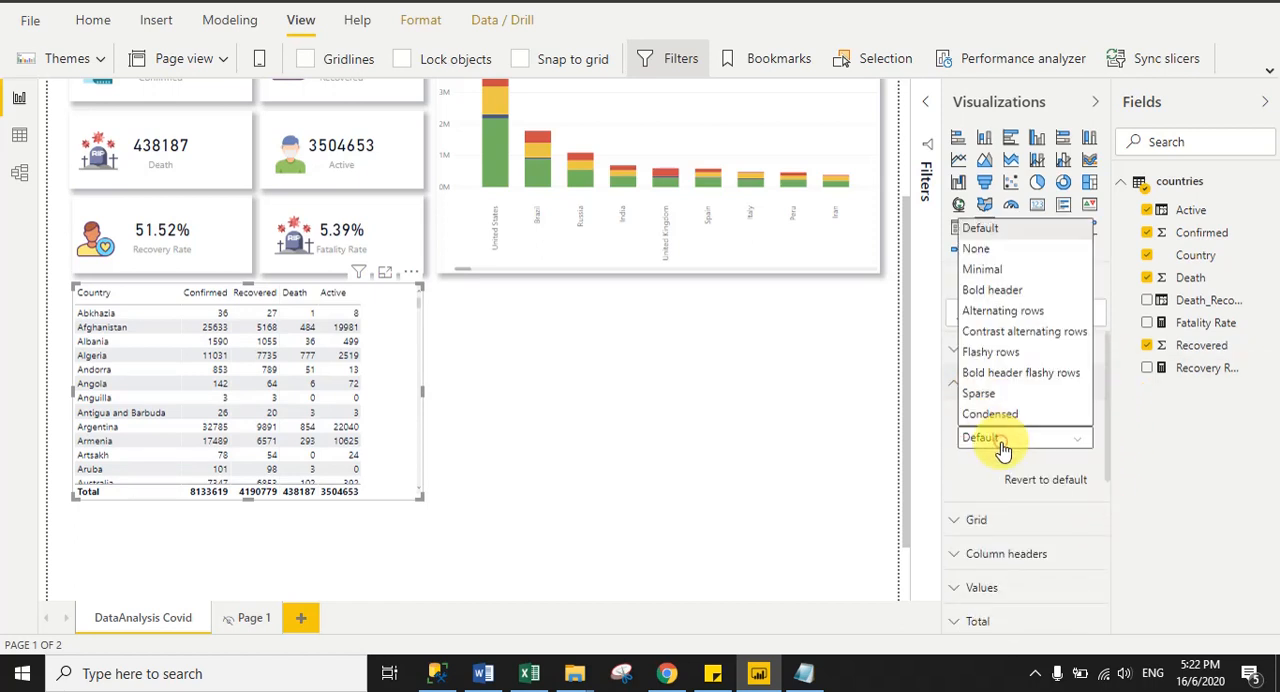
pyautogui.click(978, 250)
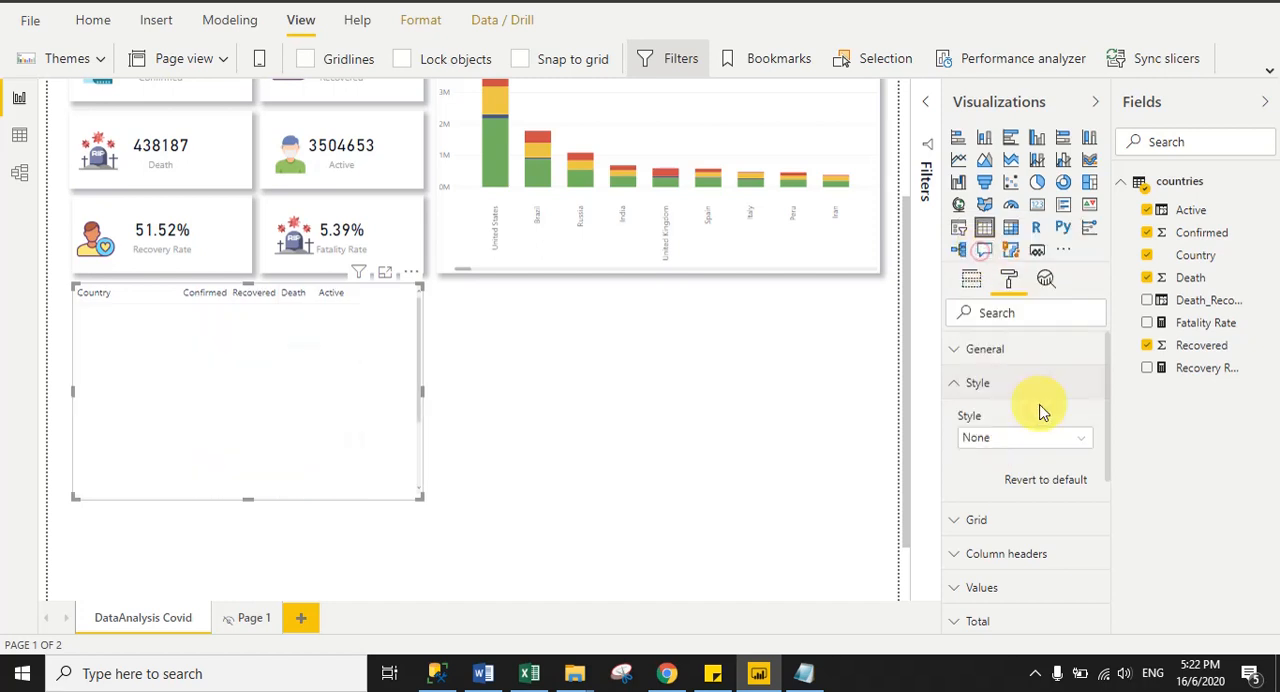
pyautogui.click(960, 384)
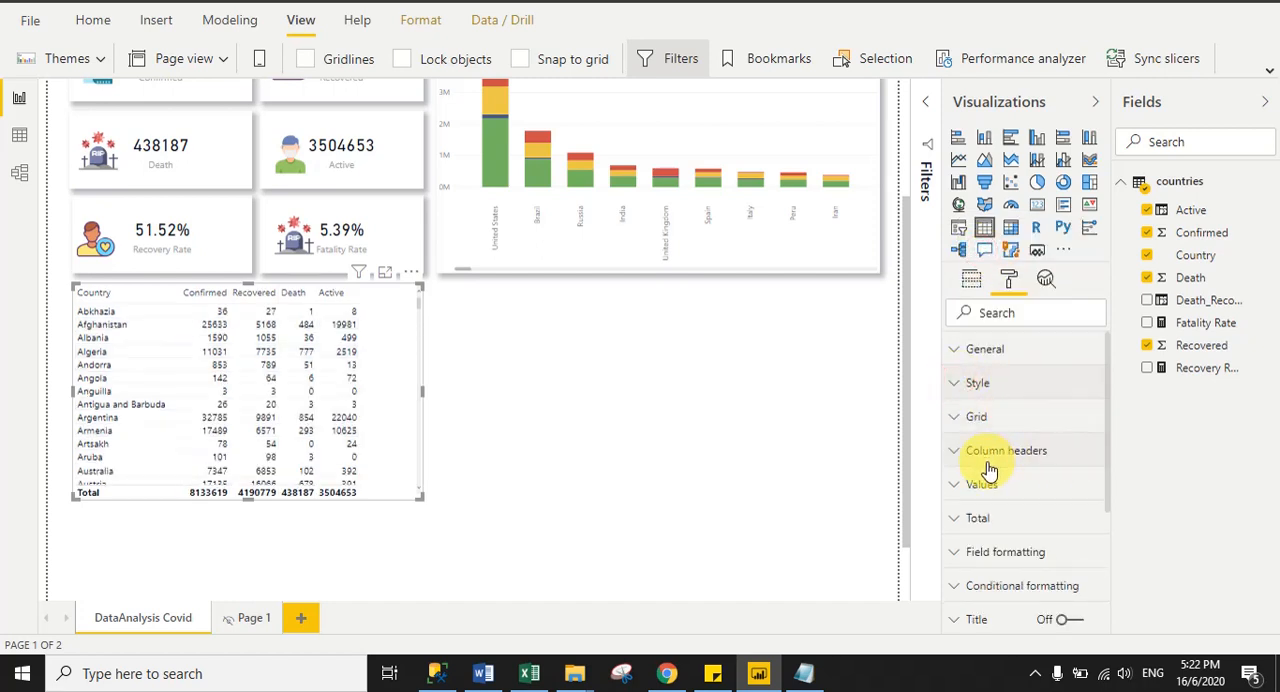
# - Turn off the totals row of the country table
pyautogui.click(972, 522)
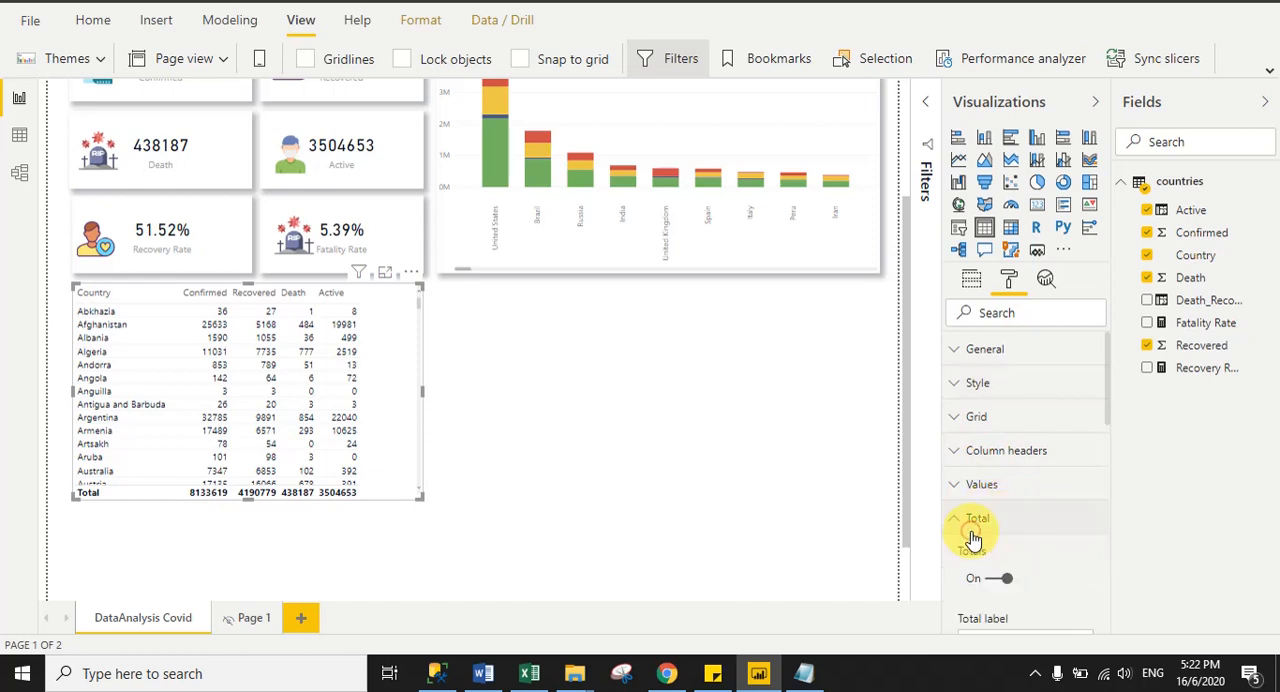
pyautogui.click(983, 580)
pyautogui.click(954, 518)
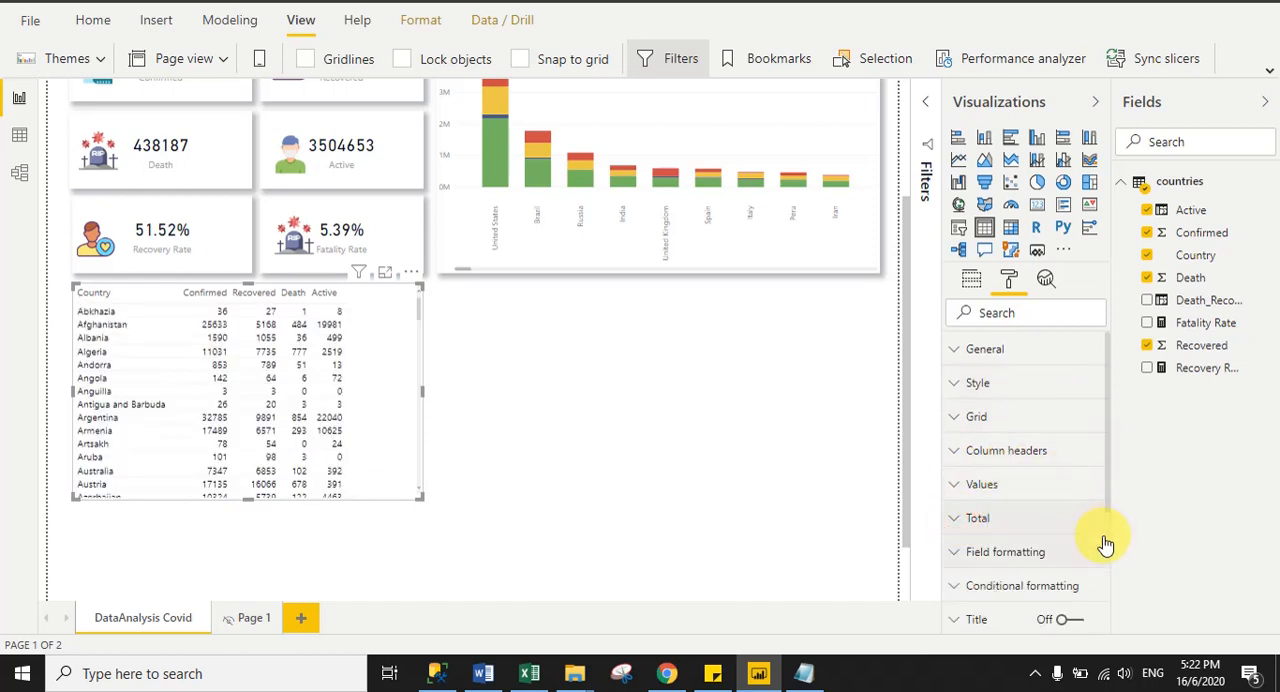
# - Turn on the shadow for the country table
pyautogui.scroll(-4, 1108, 530)
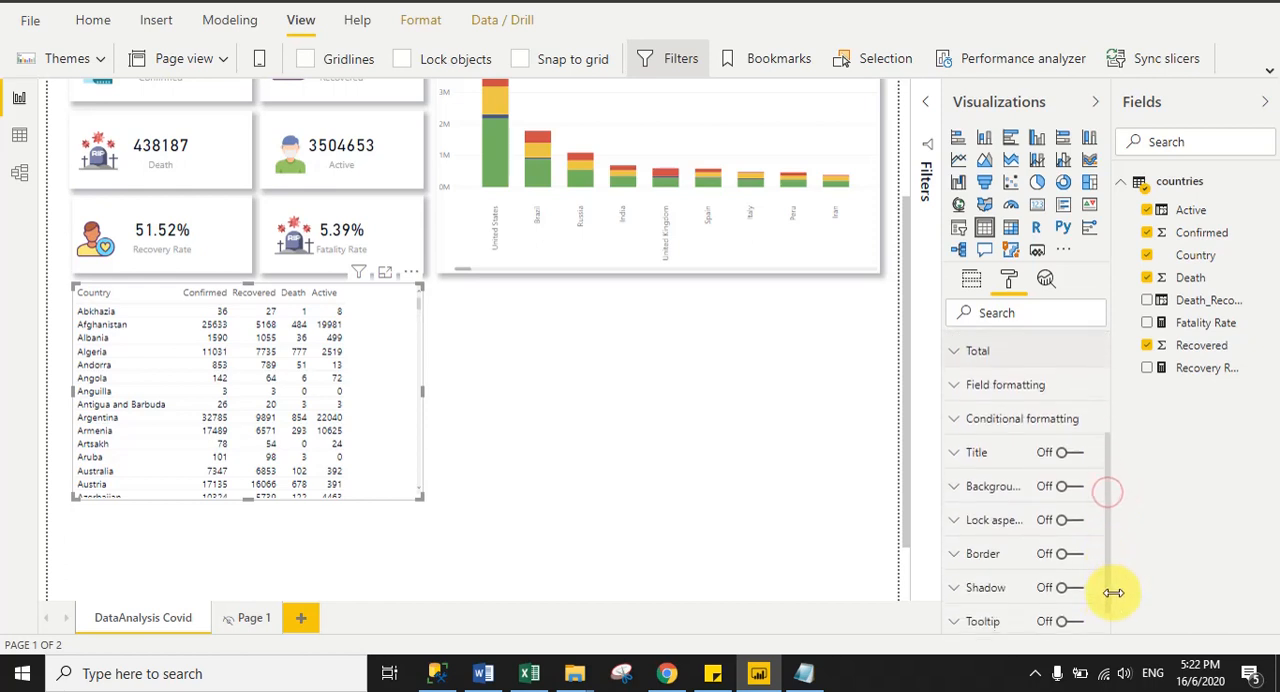
pyautogui.click(1072, 581)
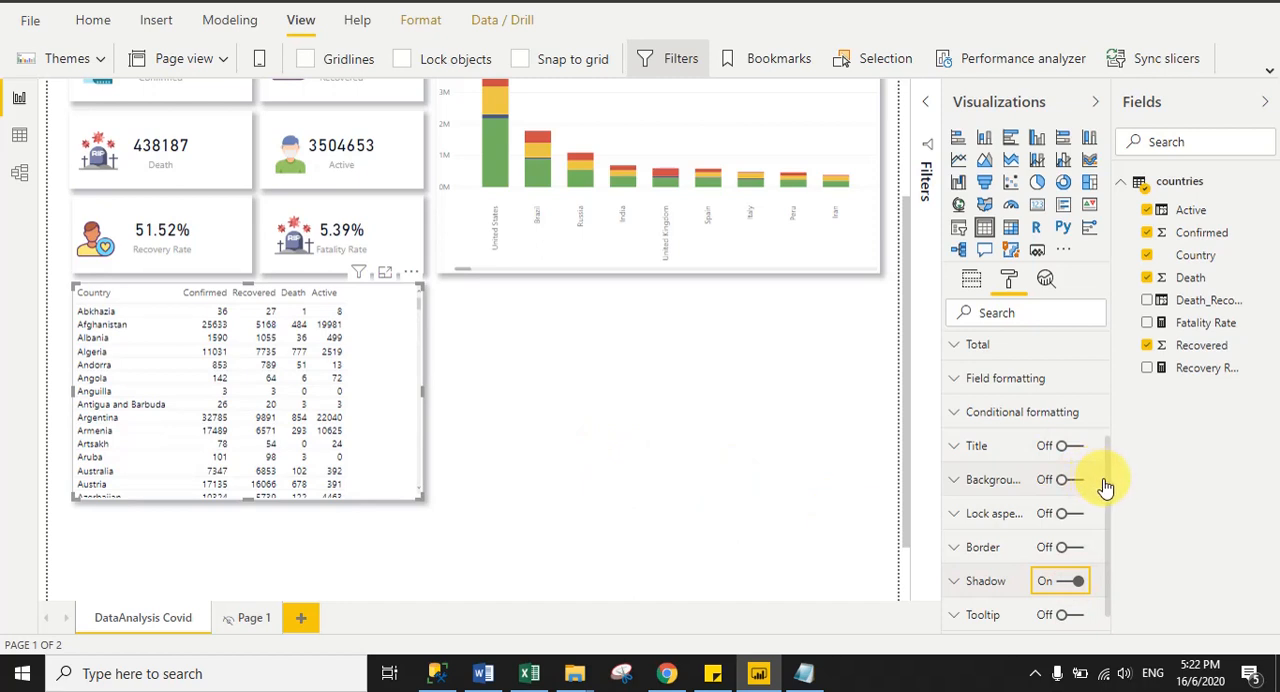
pyautogui.moveTo(1106, 480); pyautogui.dragTo(1114, 320)
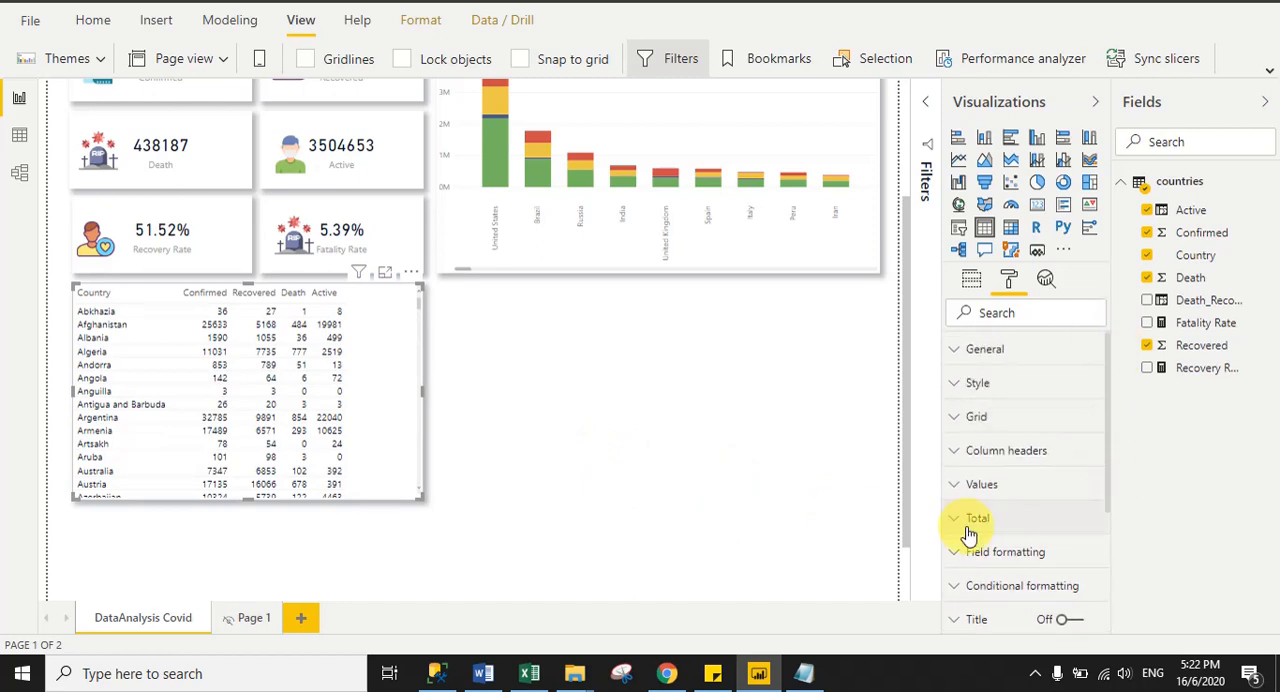
# - Set the grid text size of the country table to 18 pt
pyautogui.click(966, 416)
pyautogui.moveTo(1106, 390); pyautogui.dragTo(1109, 523)
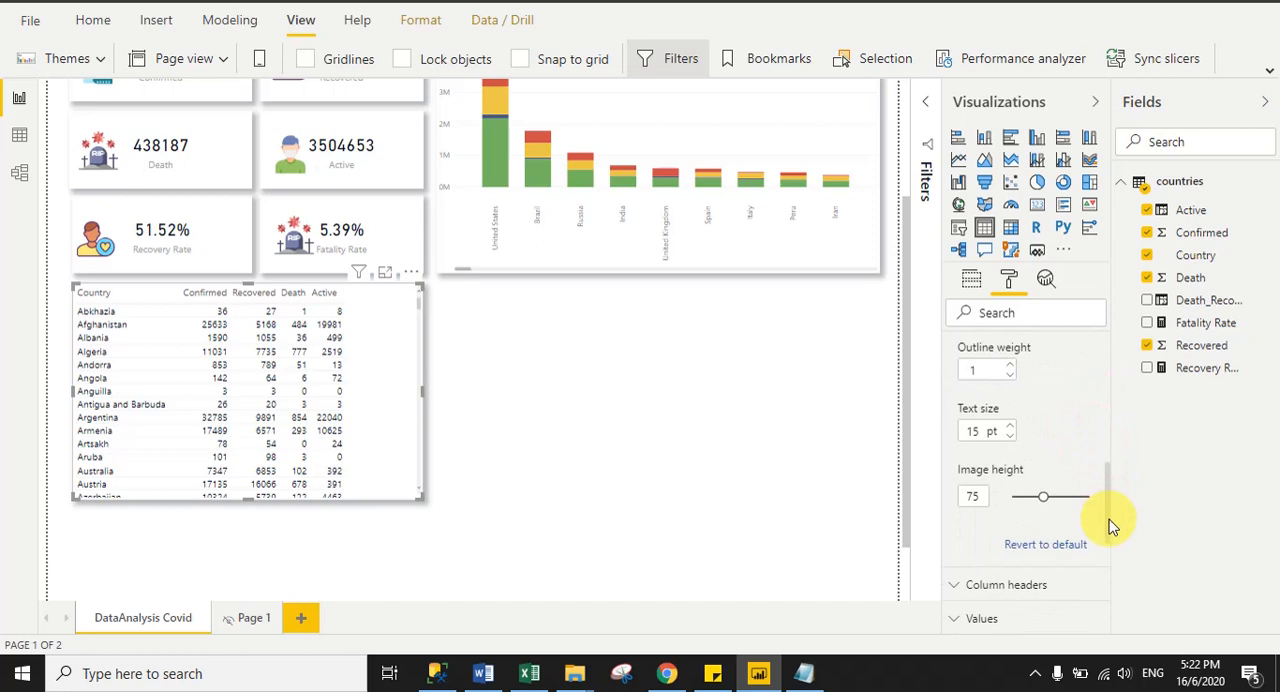
pyautogui.click(982, 430)
pyautogui.write('18')
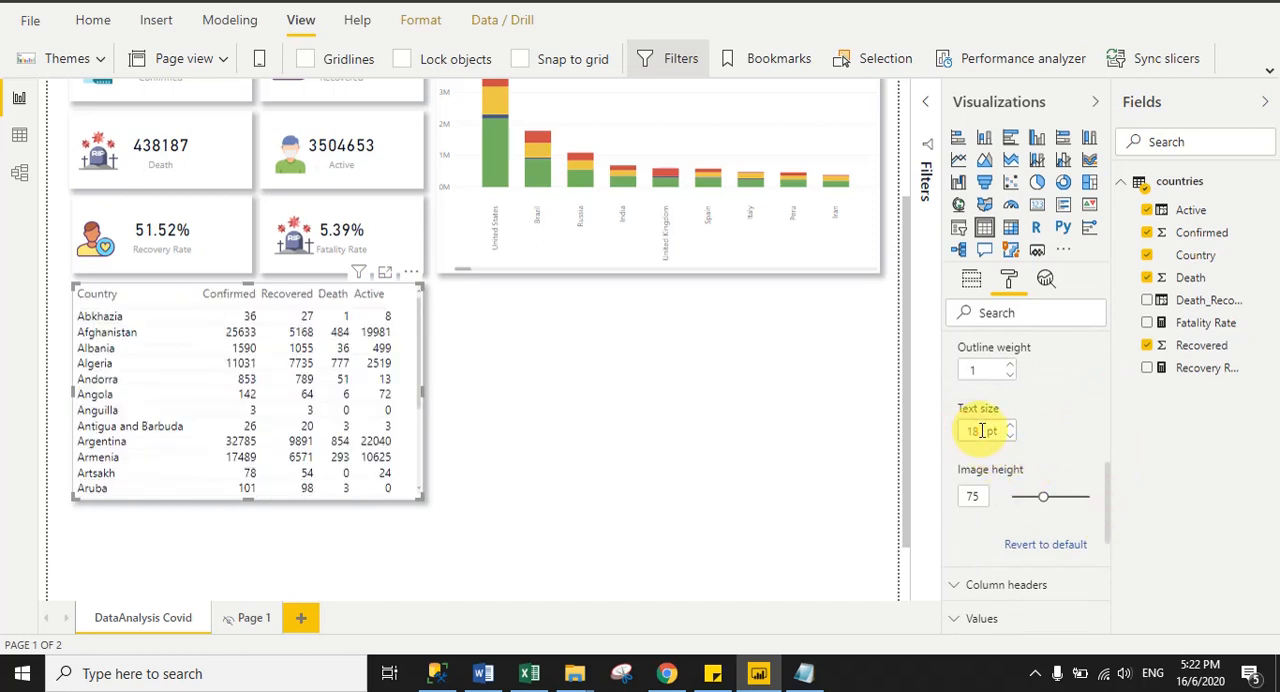
pyautogui.click(536, 468)
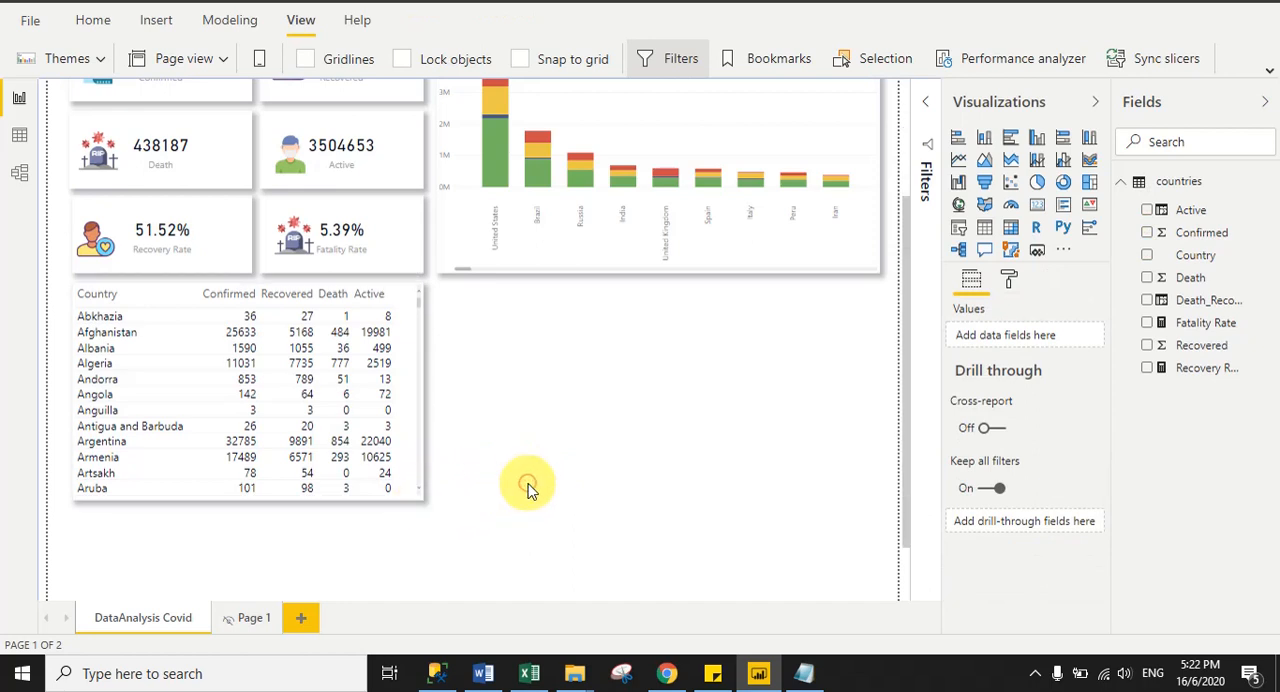
# - Insert a Map visual beside the country table and resize it to fill the space under the column chart
pyautogui.click(959, 206)
pyautogui.moveTo(369, 523); pyautogui.dragTo(734, 297)
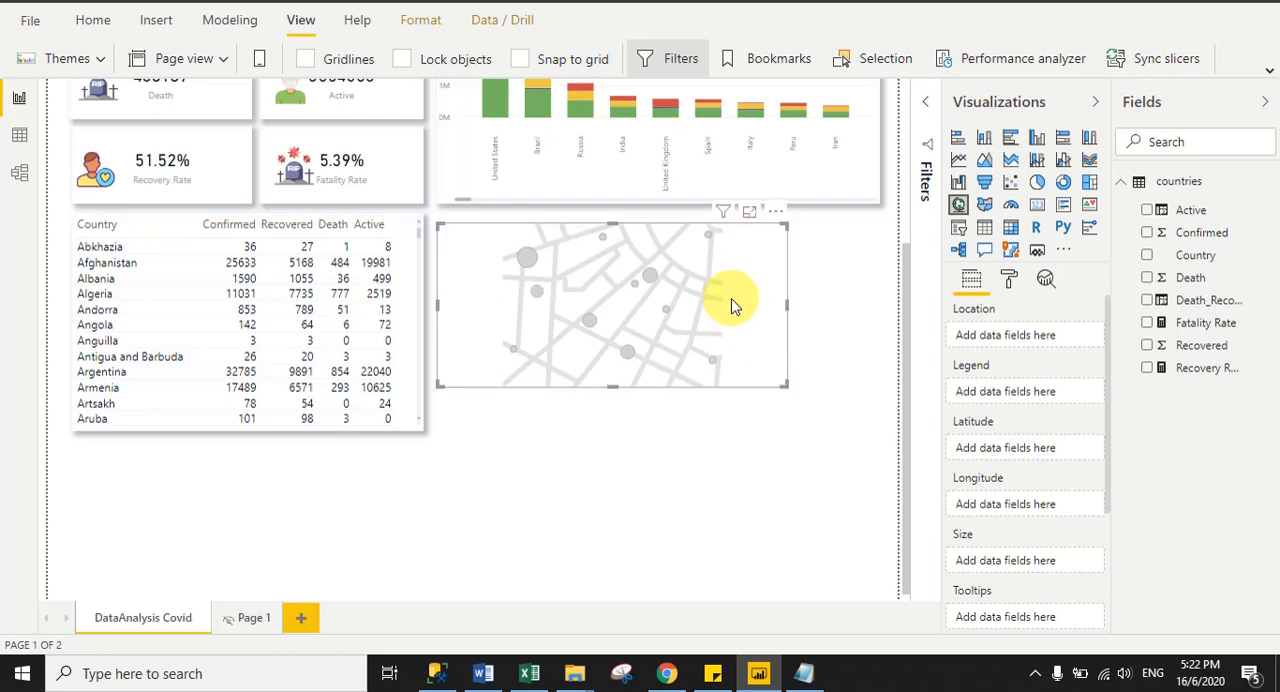
pyautogui.moveTo(785, 379); pyautogui.dragTo(878, 430)
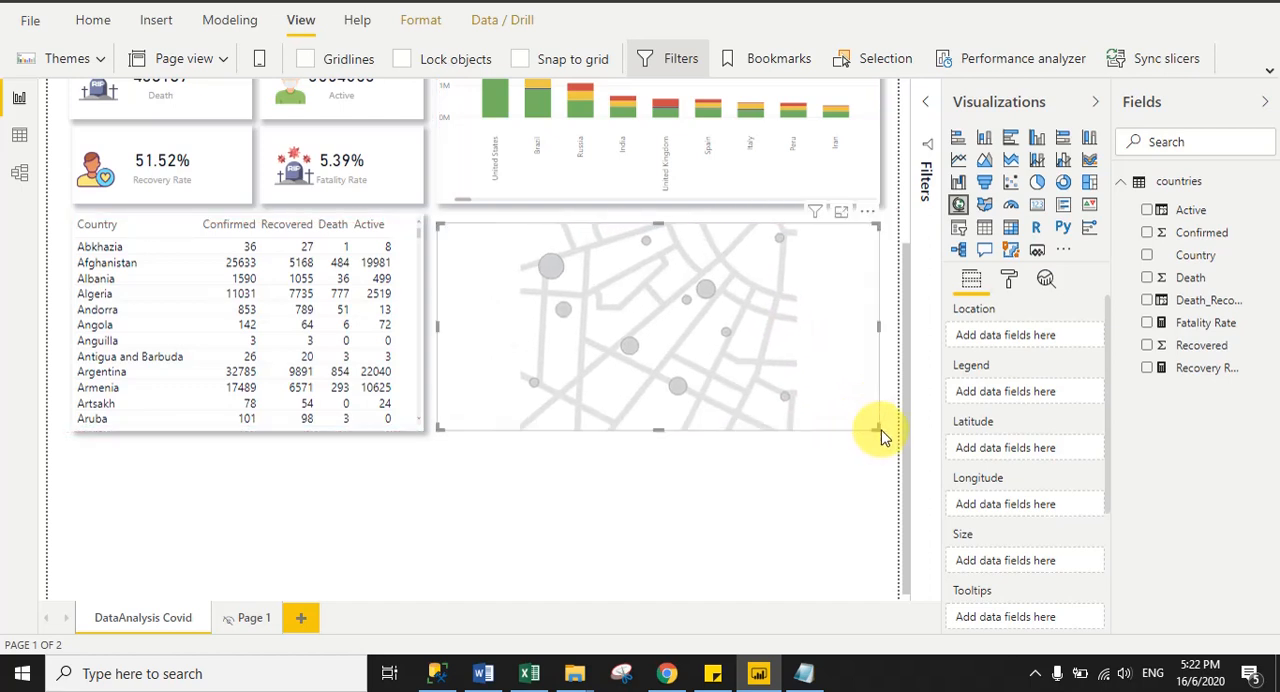
pyautogui.moveTo(440, 222); pyautogui.dragTo(438, 214)
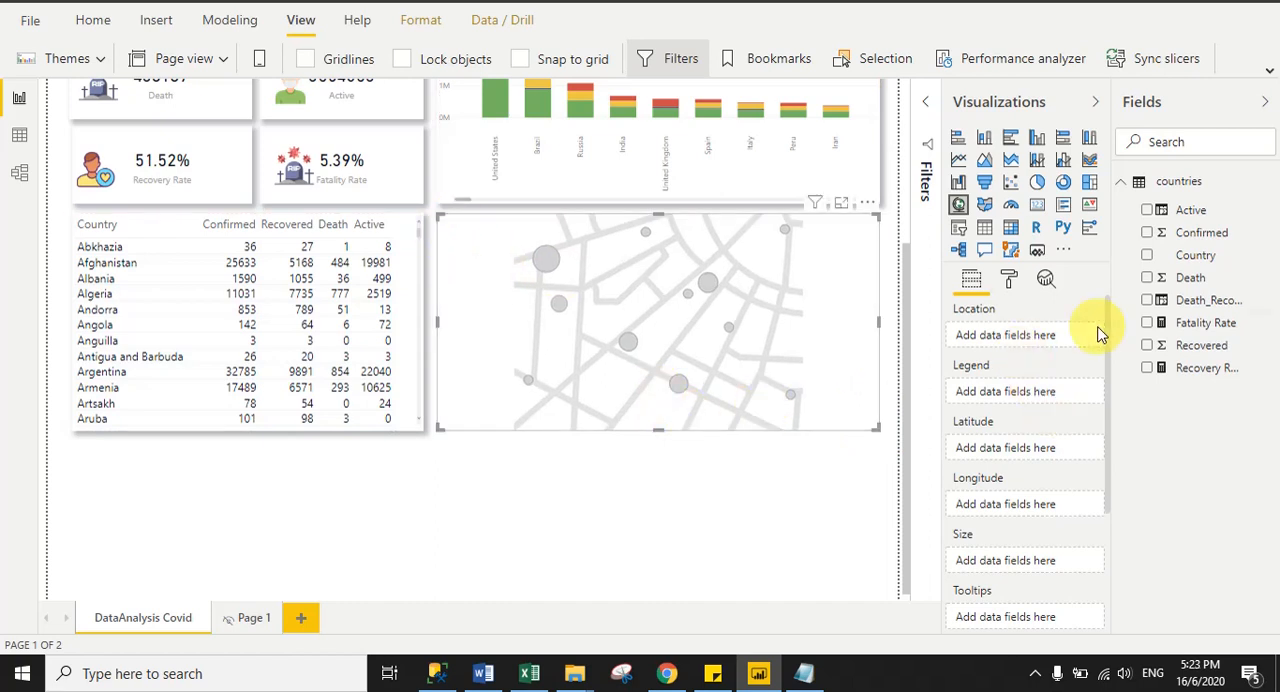
# - Assign Country as the map's location and Confirmed as its bubble size
pyautogui.moveTo(1205, 255); pyautogui.dragTo(1020, 336)
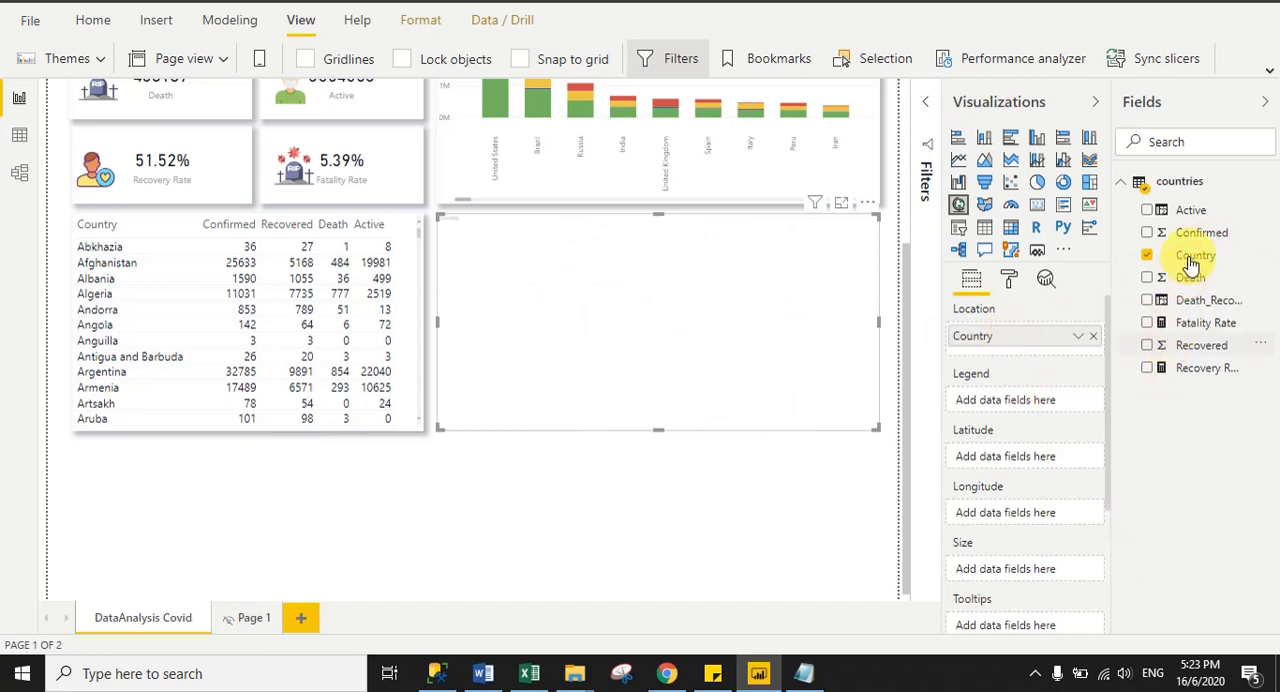
pyautogui.moveTo(1197, 234); pyautogui.dragTo(1018, 570)
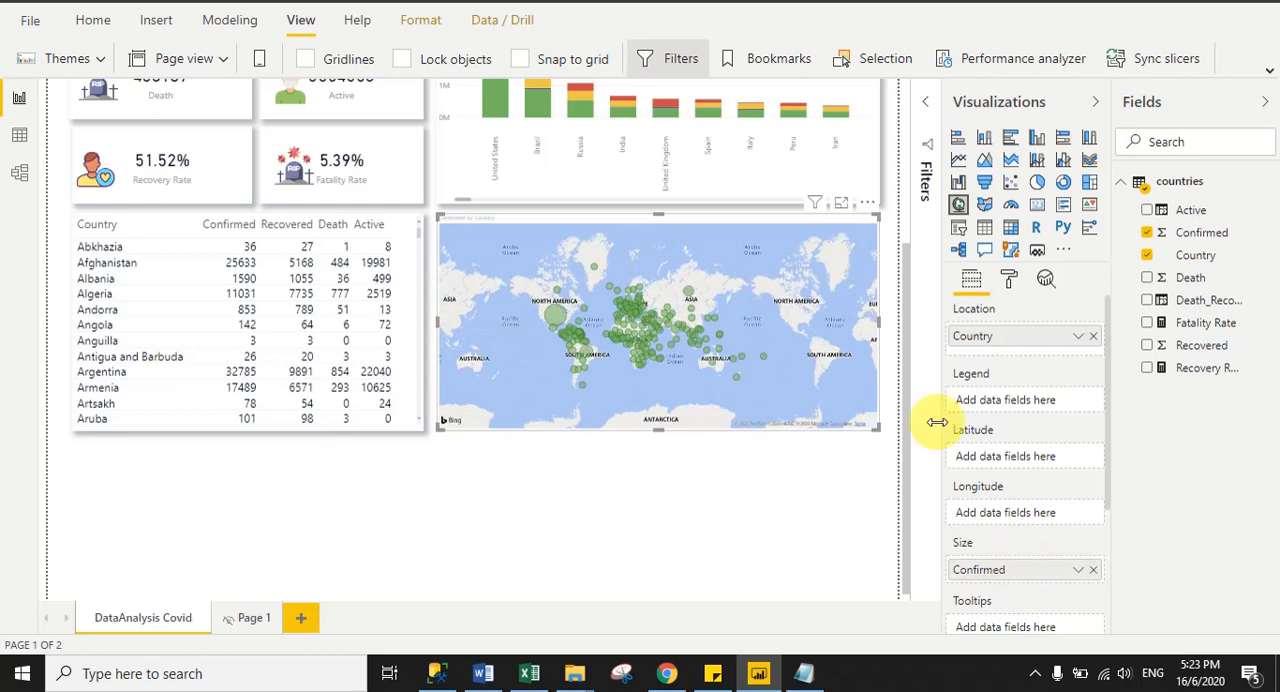
pyautogui.moveTo(910, 395); pyautogui.dragTo(903, 366)
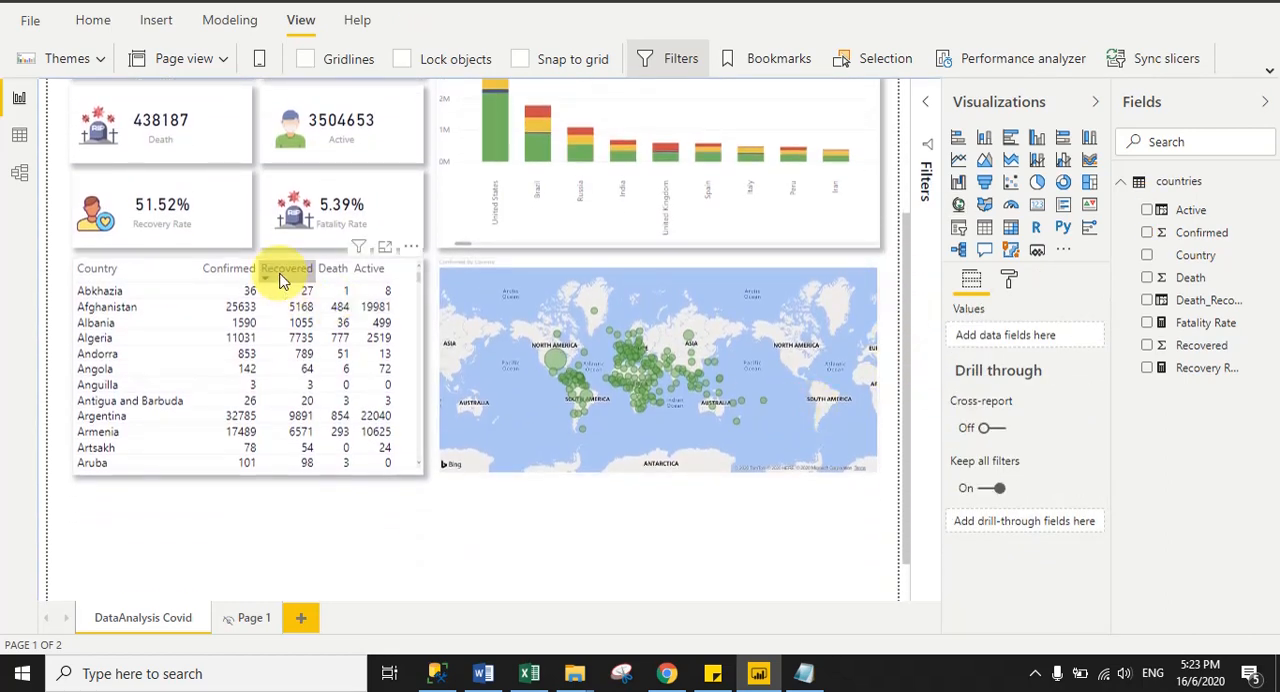
# - Turn off the title of the map visual
pyautogui.click(651, 266)
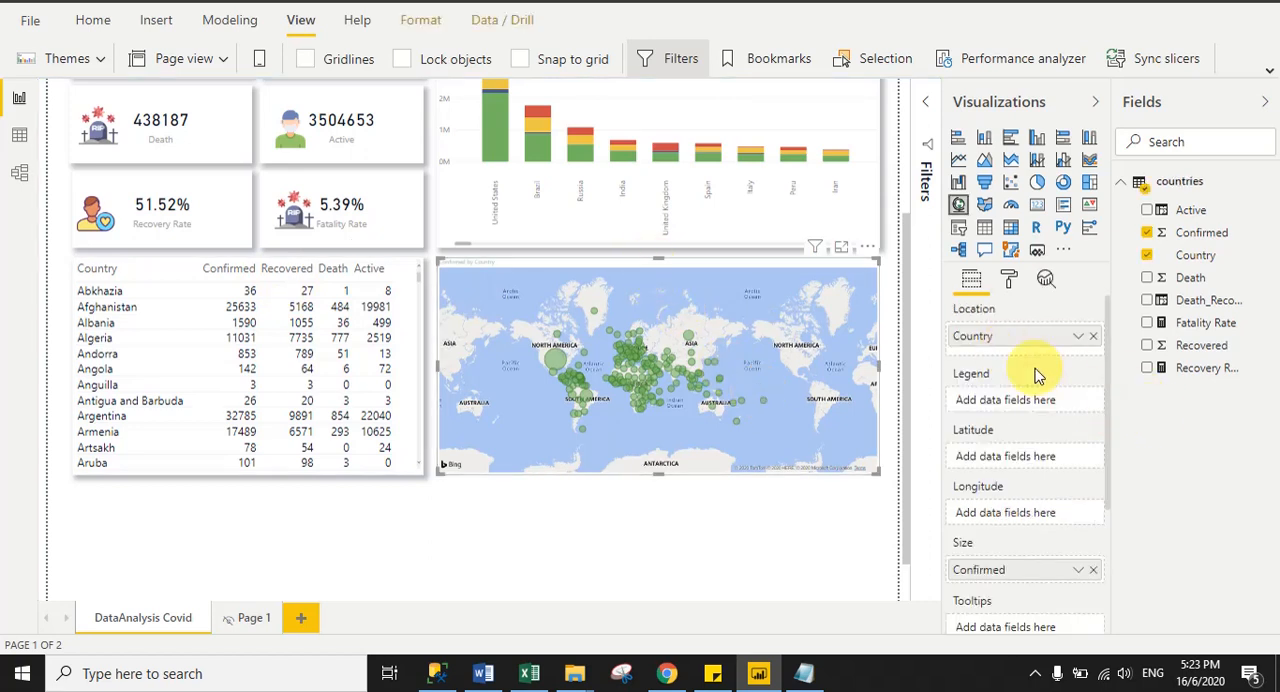
pyautogui.click(1009, 281)
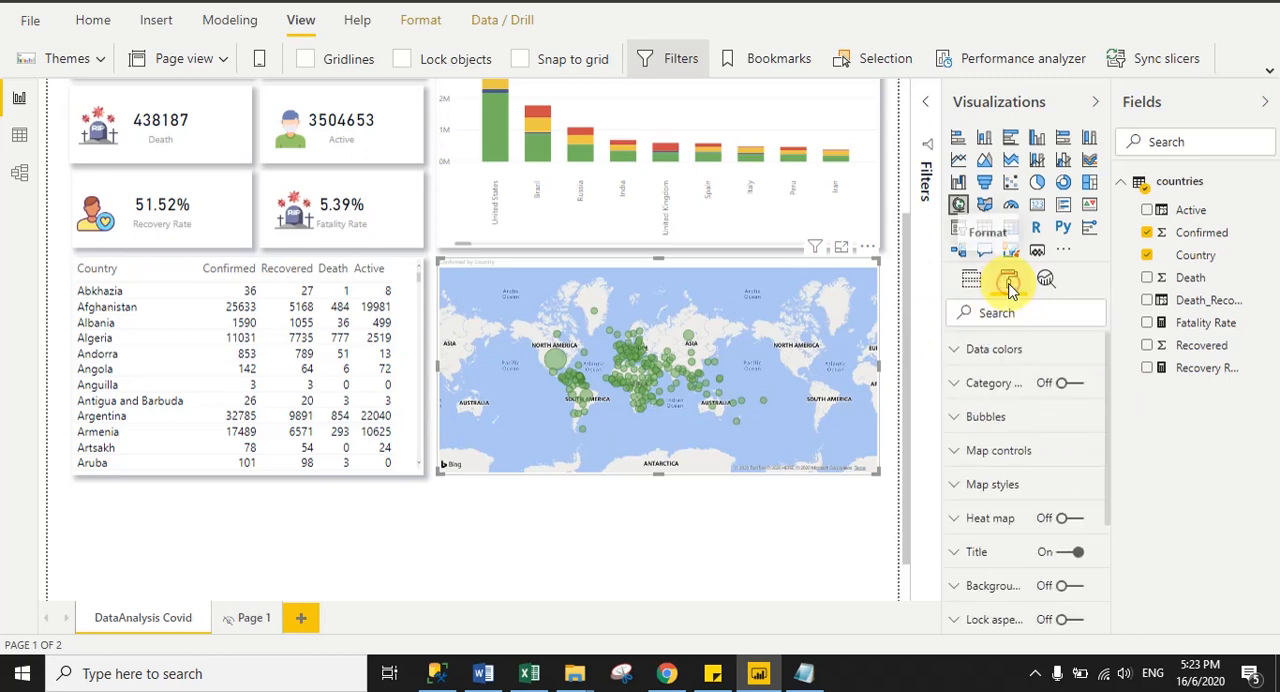
pyautogui.click(1062, 552)
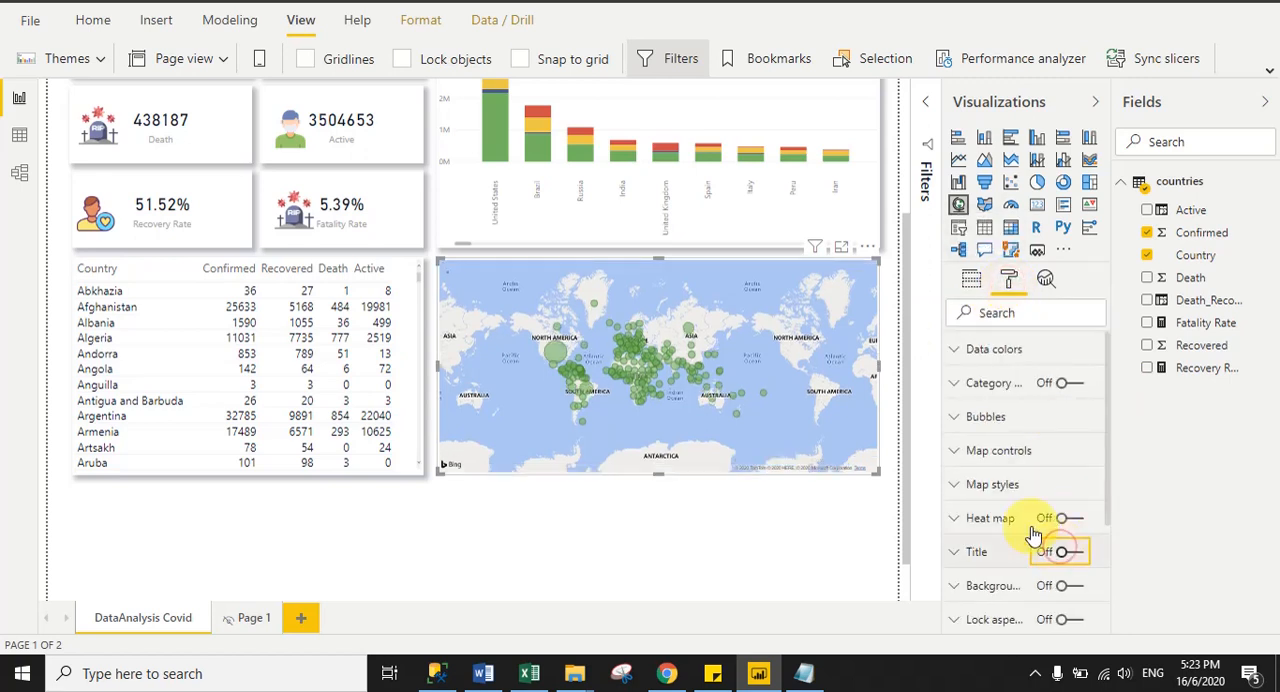
# - Turn on the map's zoom buttons and use them to zoom in on the map
pyautogui.click(990, 452)
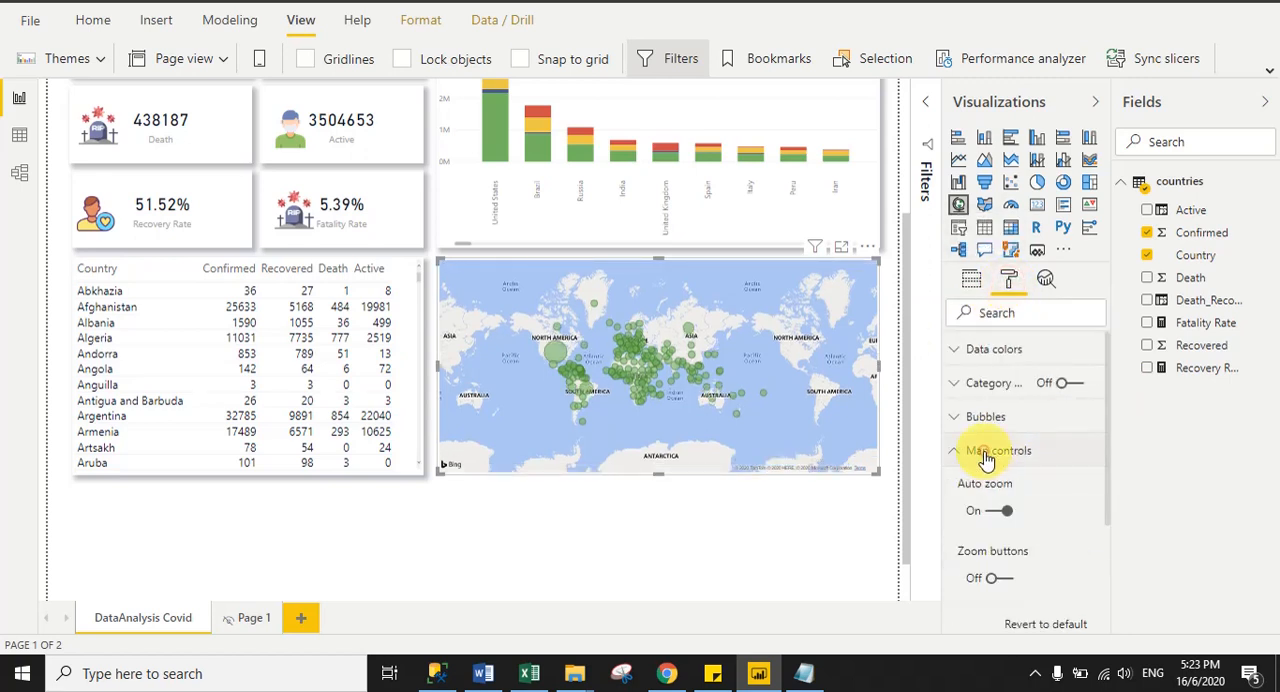
pyautogui.click(1000, 579)
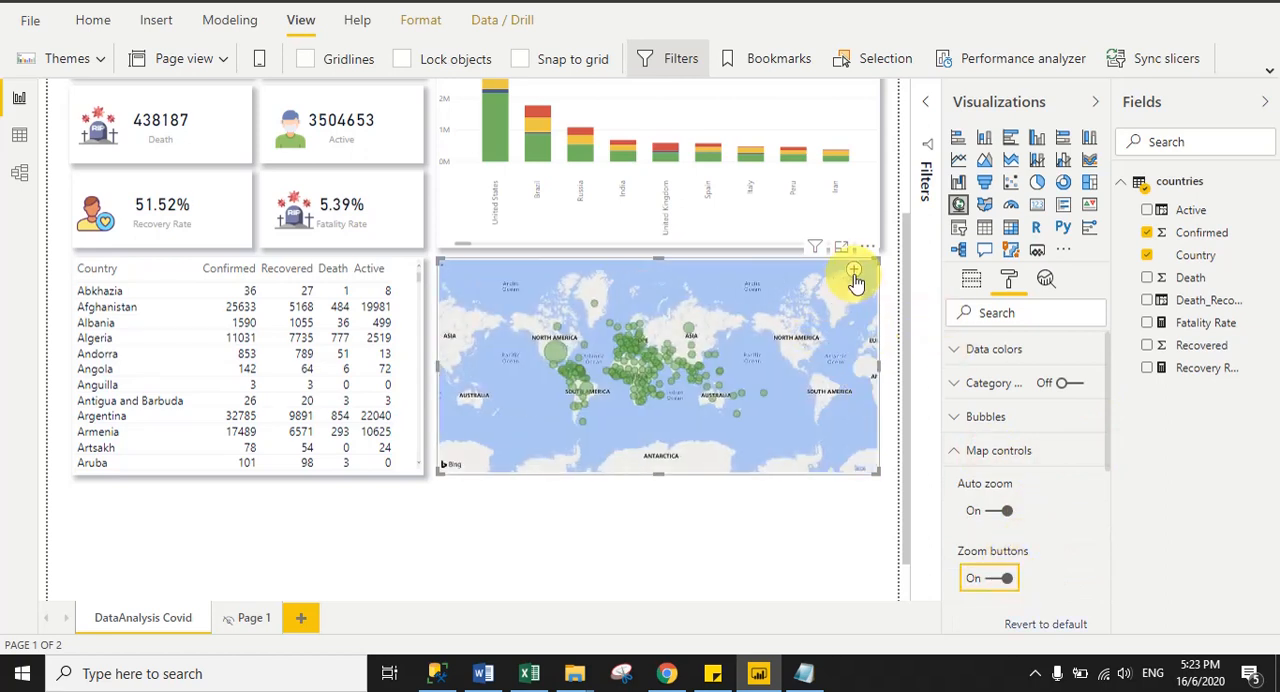
pyautogui.click(852, 274)
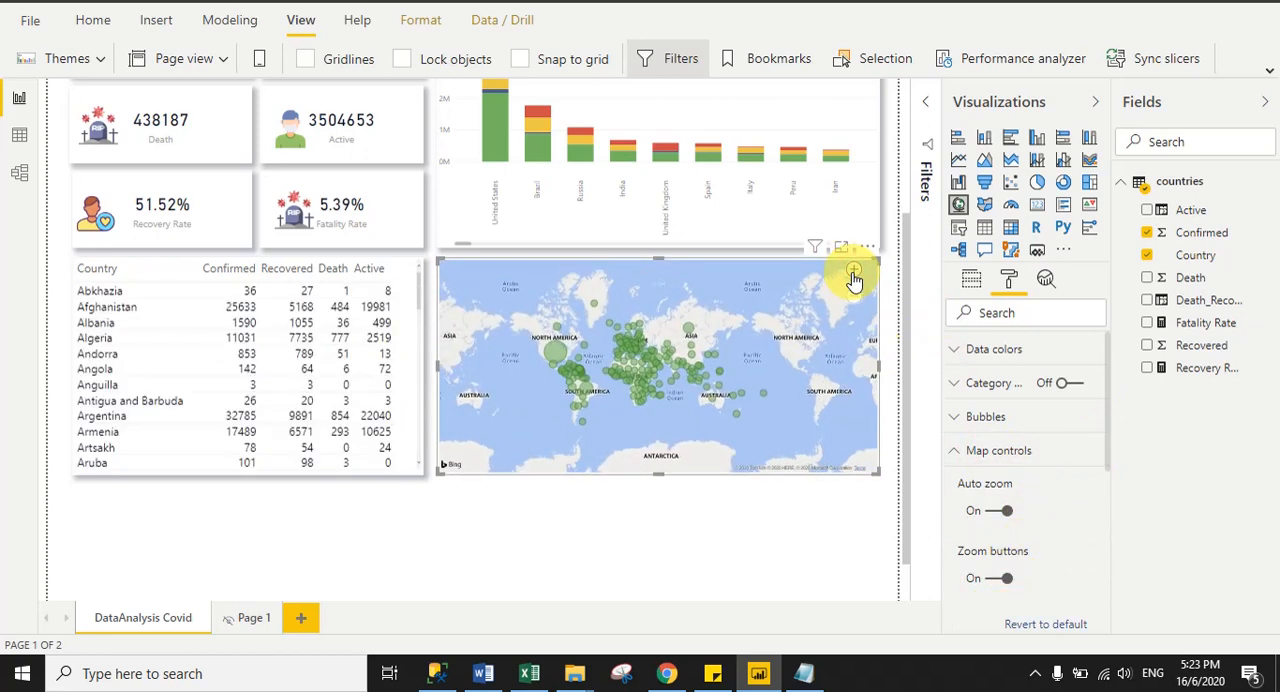
pyautogui.click(853, 274)
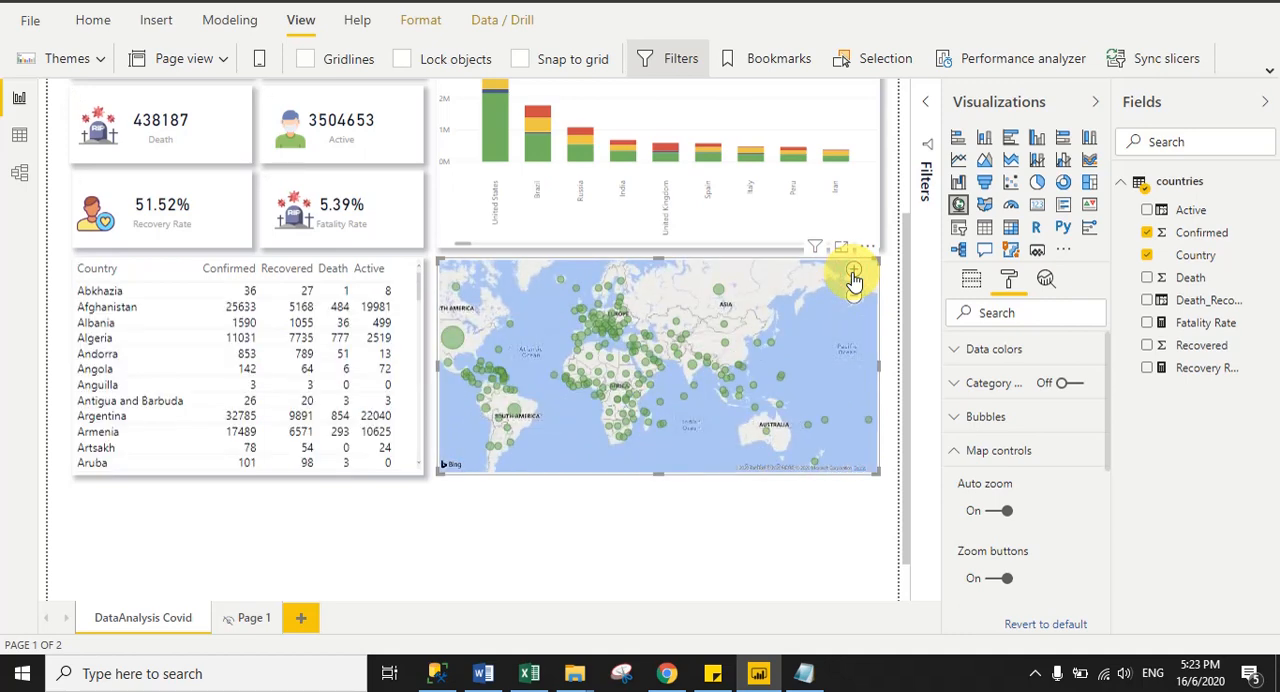
pyautogui.click(784, 522)
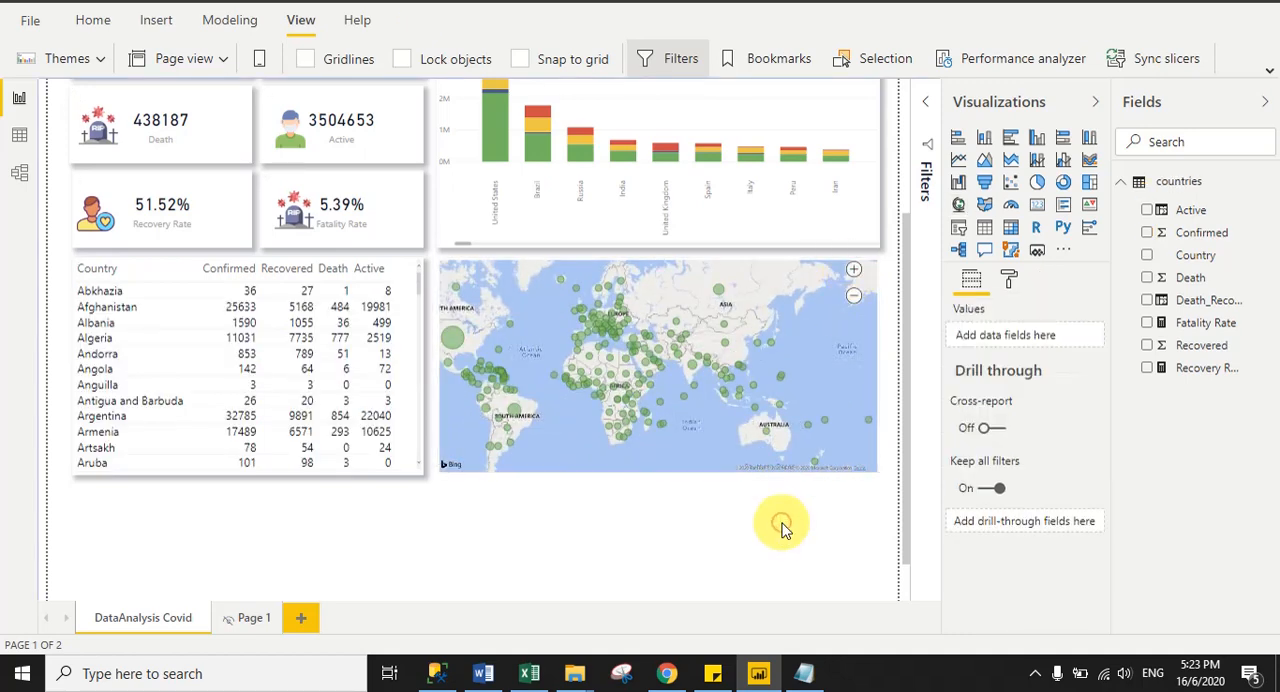
# - Set the map's style theme to Light and zoom in to check it
pyautogui.click(872, 276)
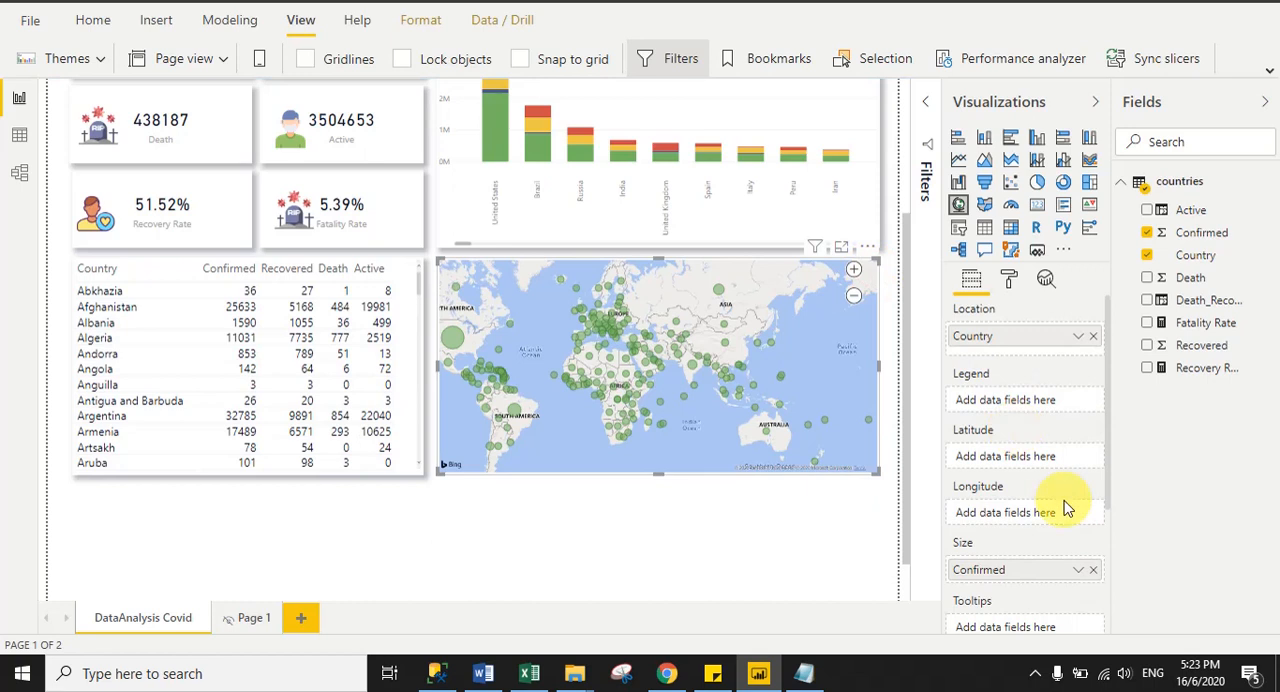
pyautogui.click(1006, 281)
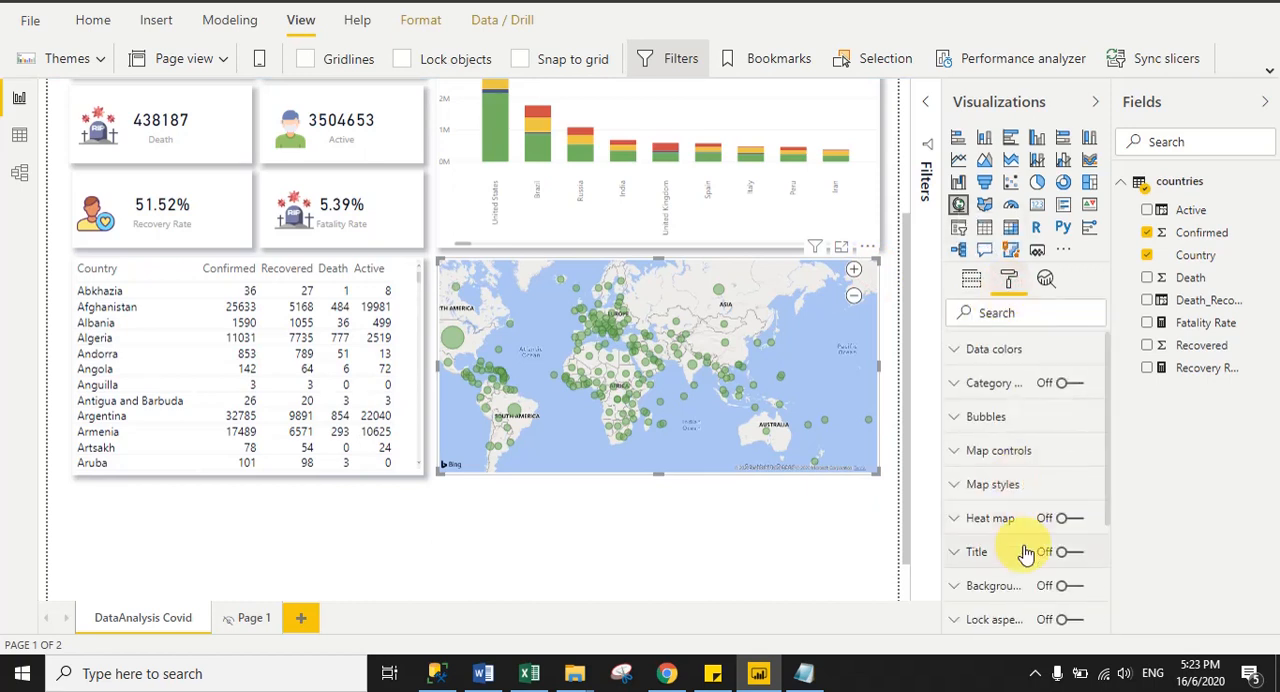
pyautogui.click(992, 486)
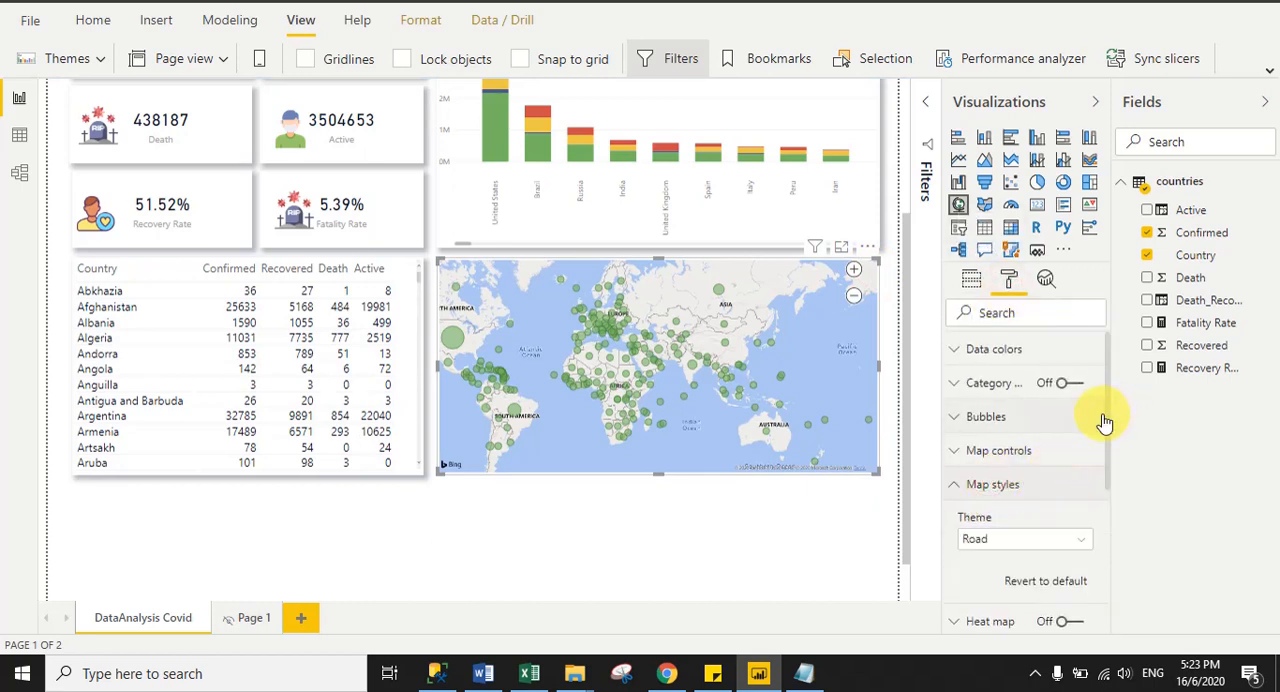
pyautogui.moveTo(1104, 422); pyautogui.dragTo(1109, 472)
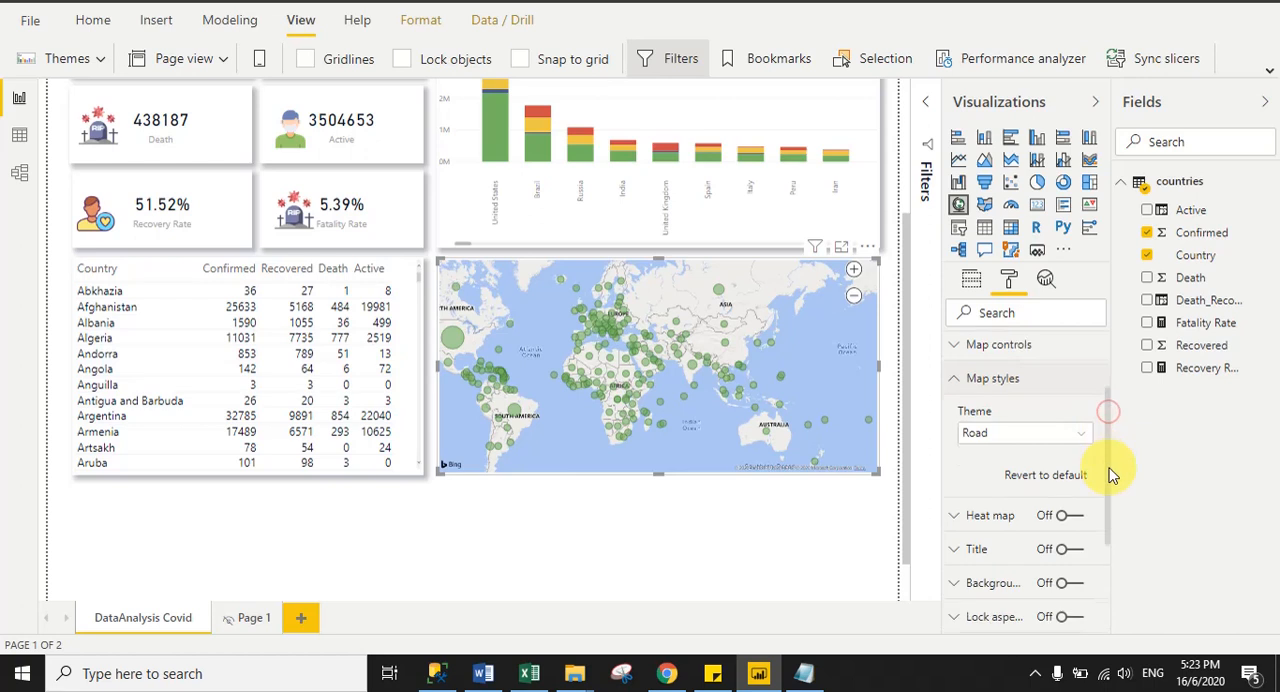
pyautogui.click(975, 430)
pyautogui.click(987, 493)
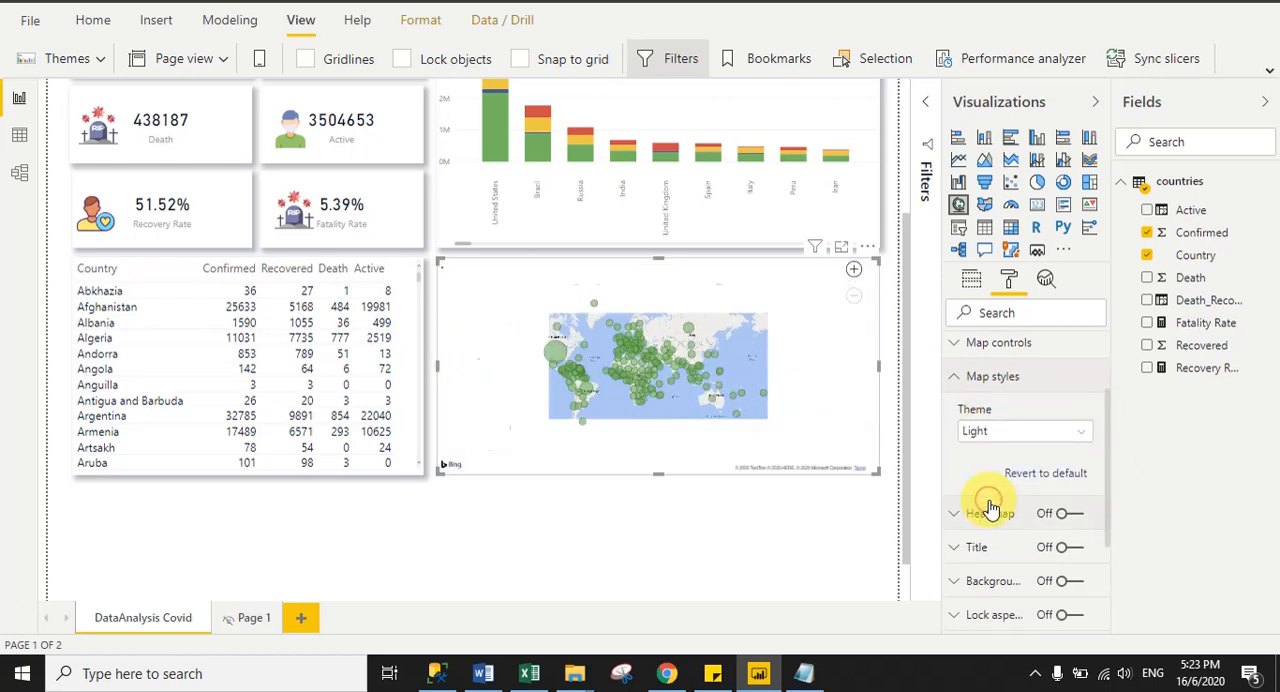
pyautogui.click(853, 272)
# - Set the map's style theme to Grayscale and zoom in on the map
pyautogui.click(995, 438)
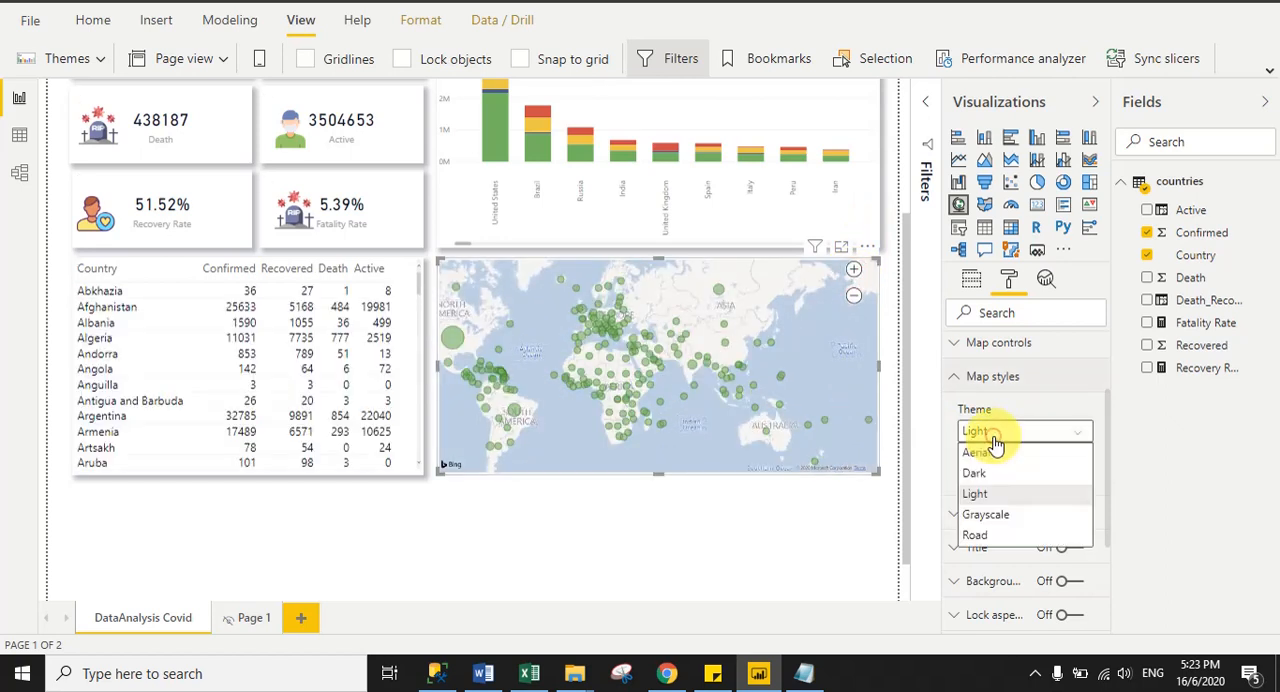
pyautogui.click(986, 514)
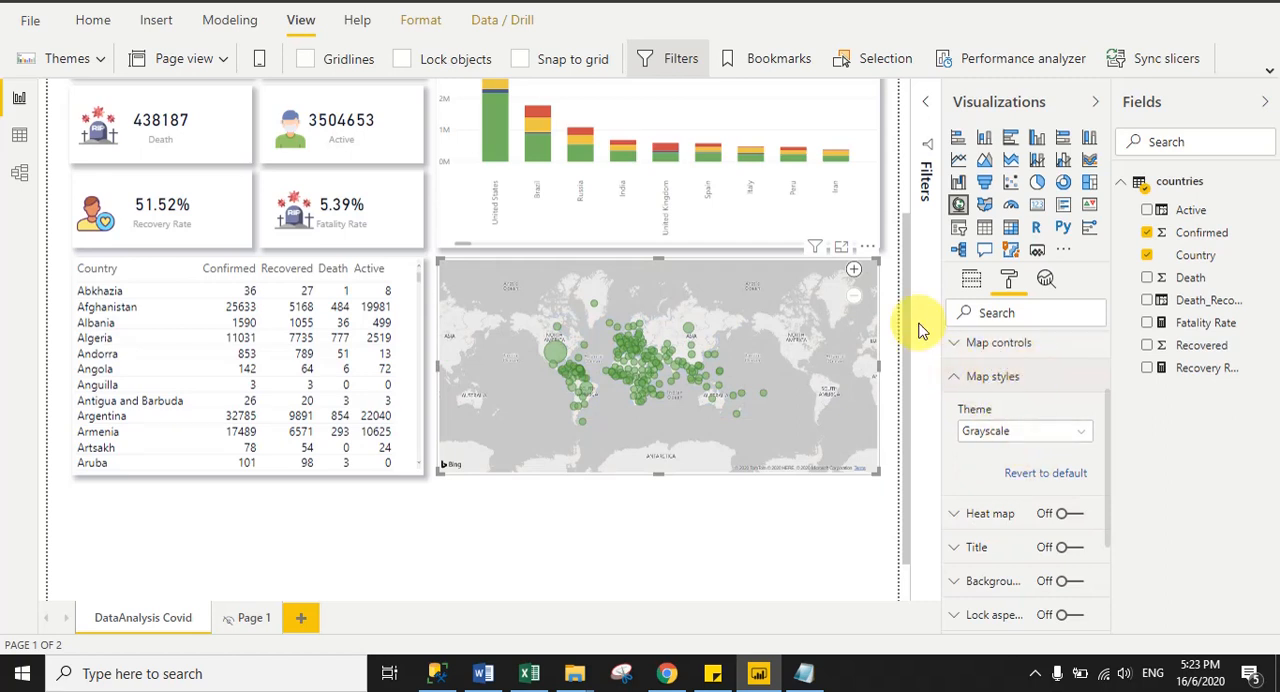
pyautogui.click(853, 271)
pyautogui.click(853, 271)
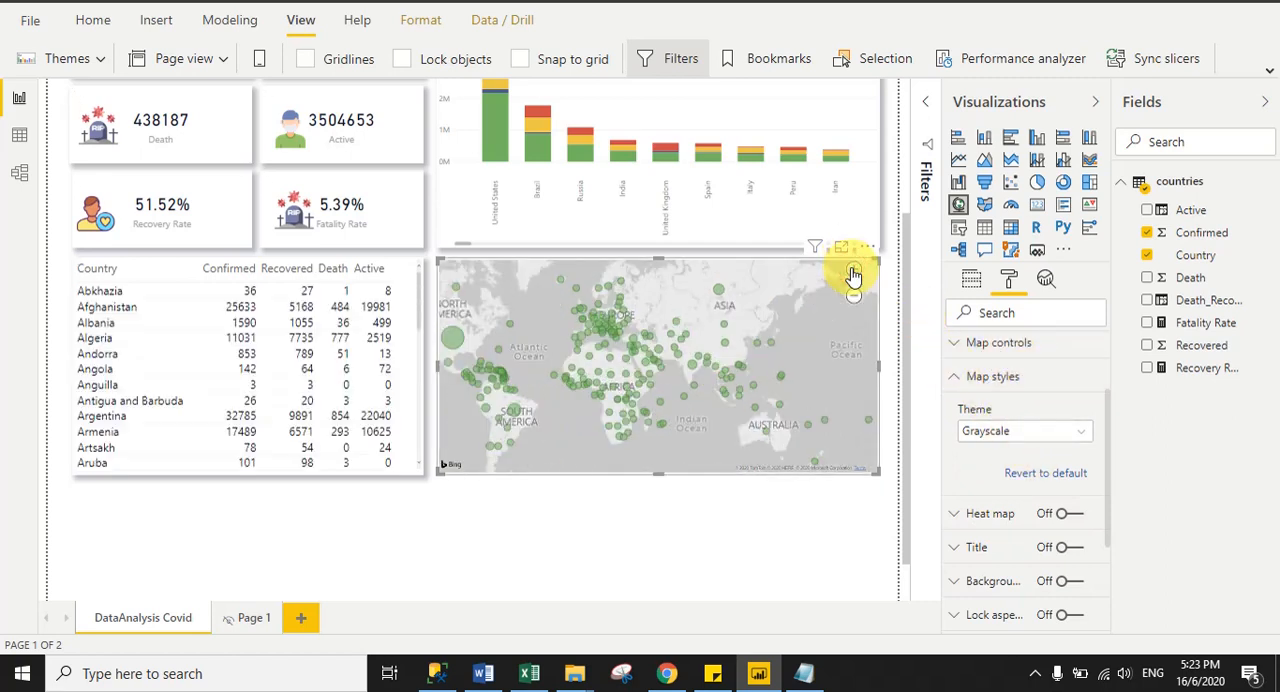
# - Turn on the country table's vertical grid and give it a light purple theme color
pyautogui.click(416, 270)
pyautogui.scroll(-3, 660, 380)
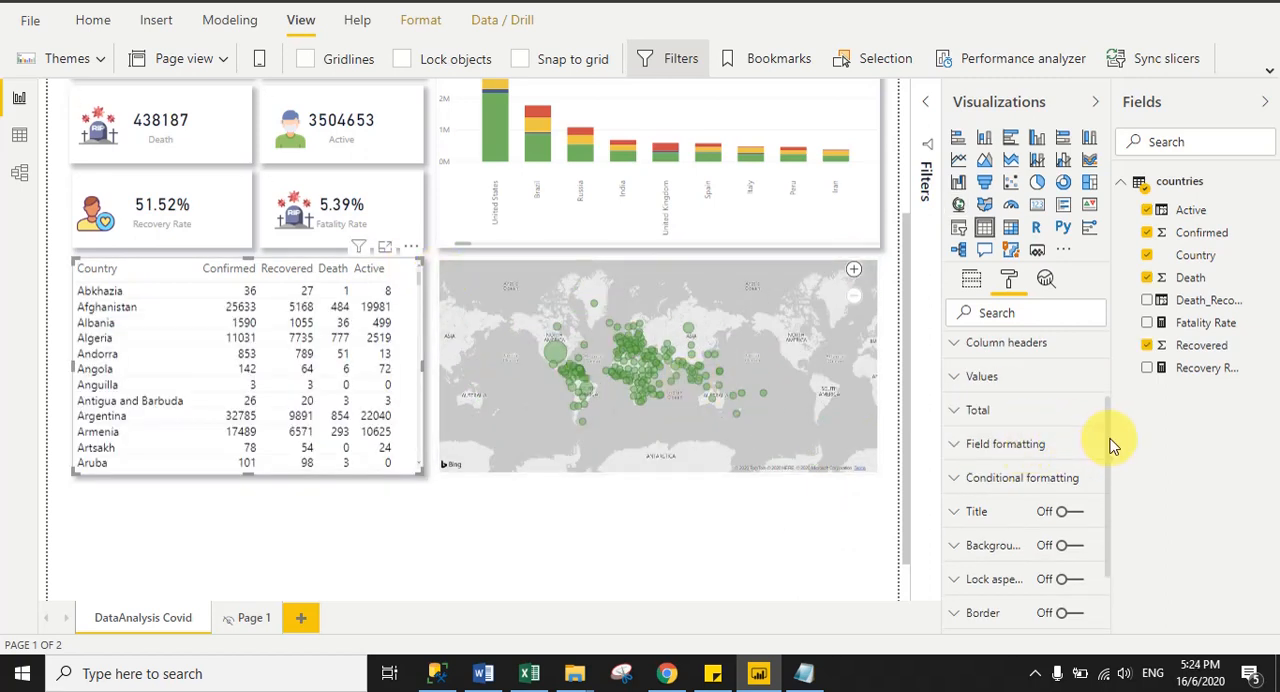
pyautogui.scroll(3, 1108, 430)
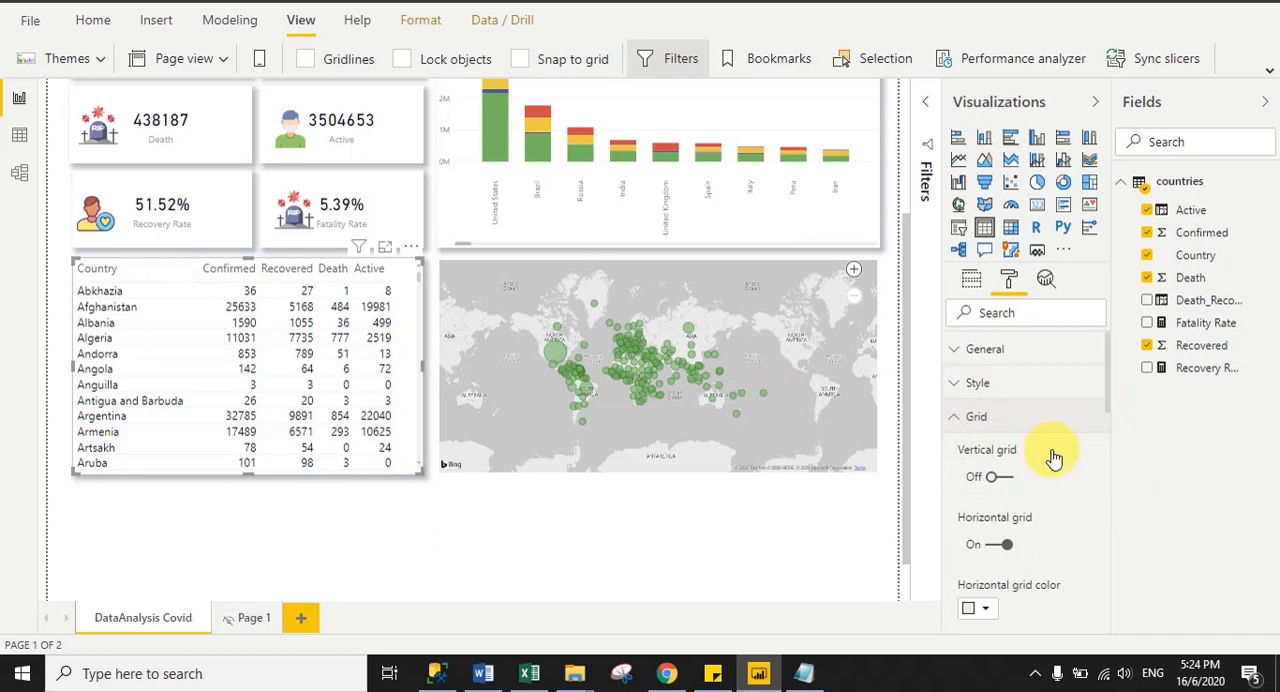
pyautogui.click(1003, 478)
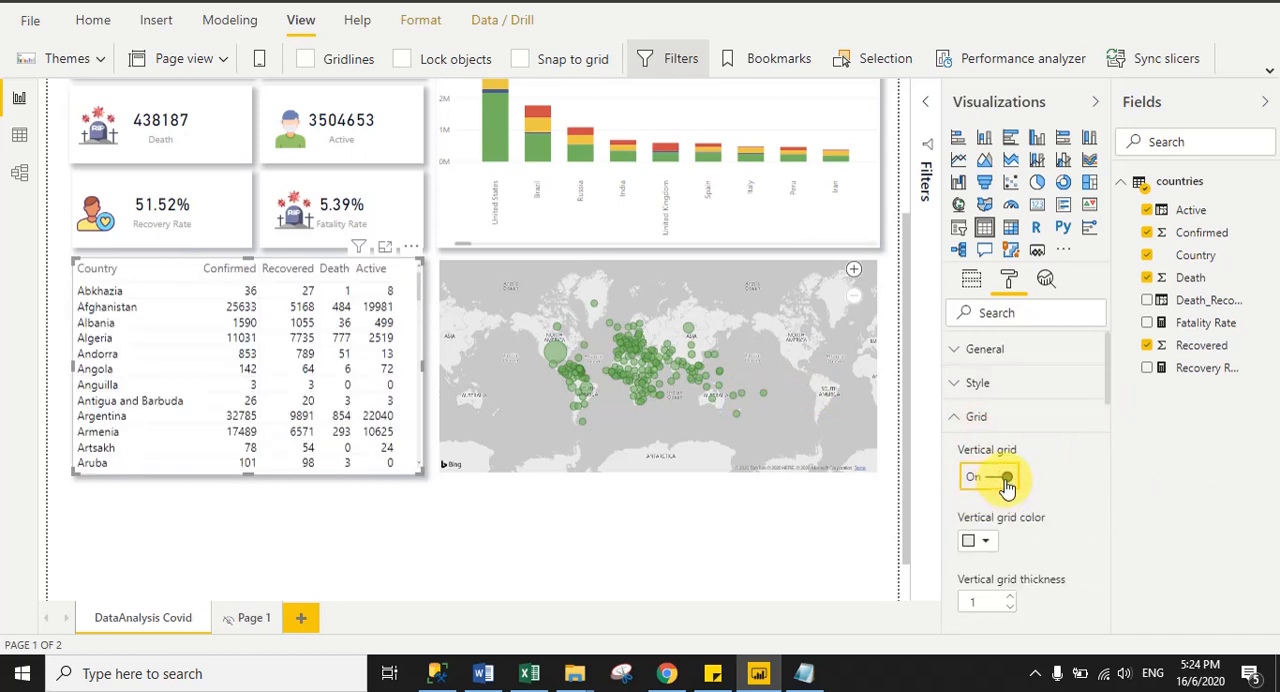
pyautogui.click(980, 541)
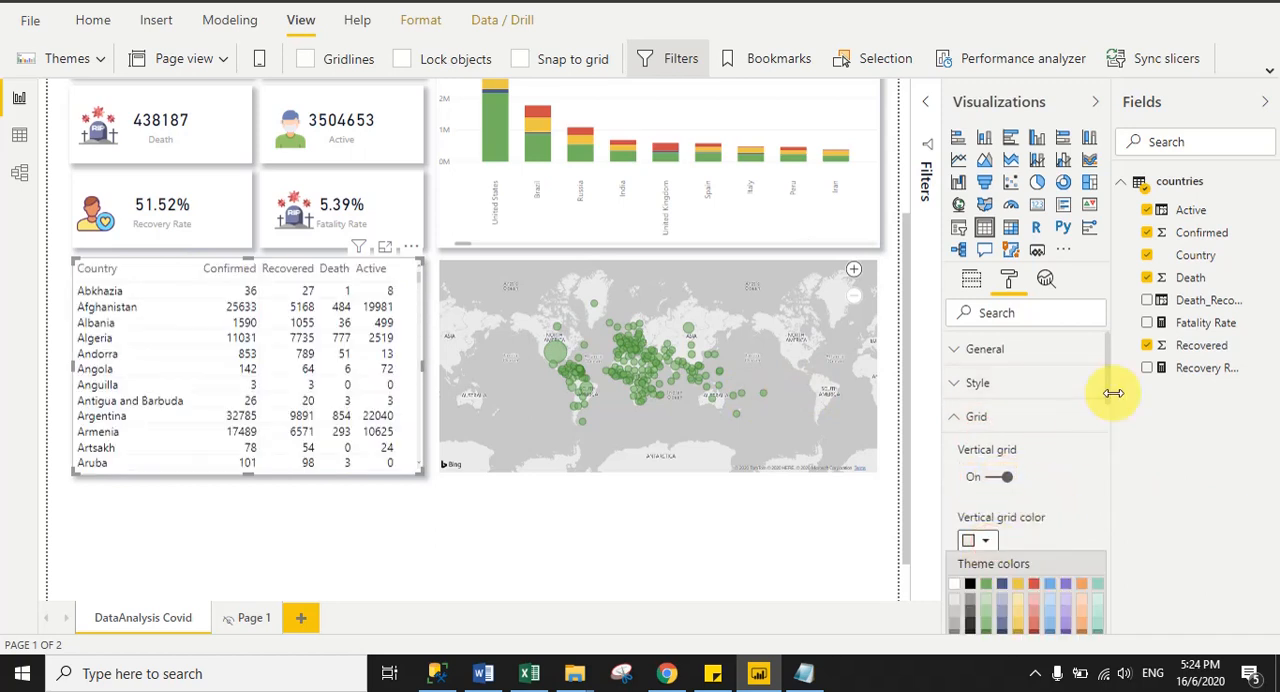
pyautogui.moveTo(1107, 396); pyautogui.dragTo(1105, 423)
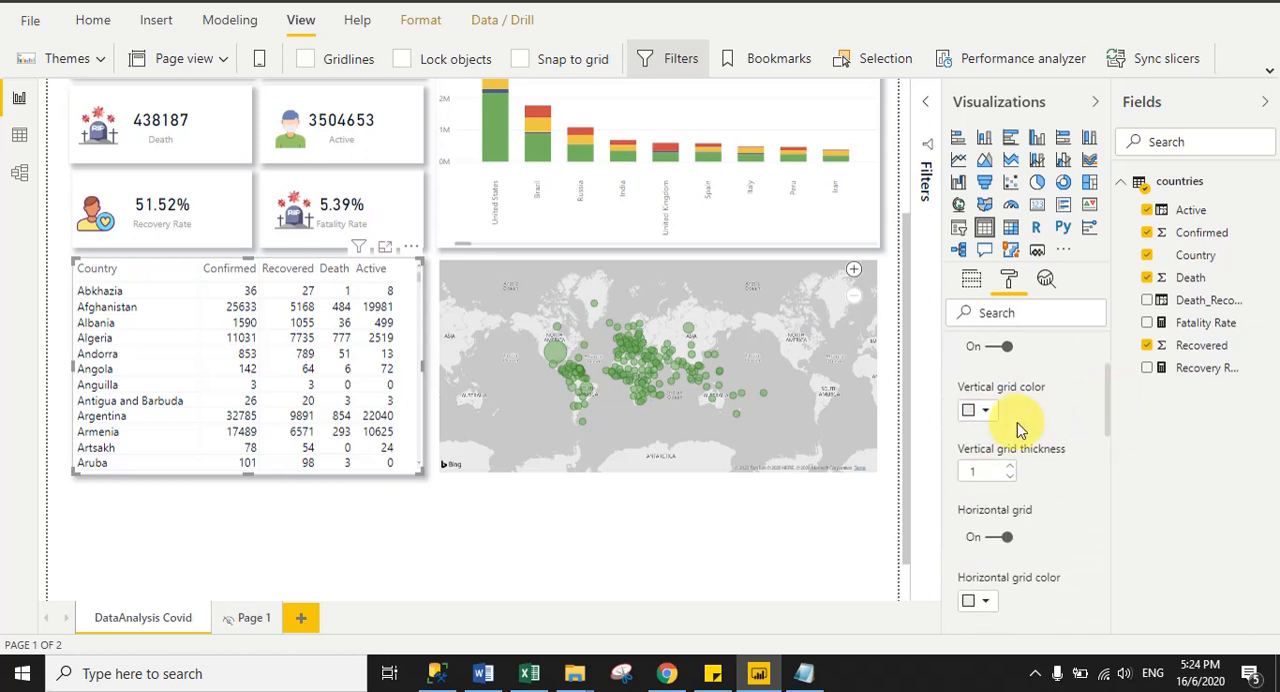
pyautogui.click(984, 412)
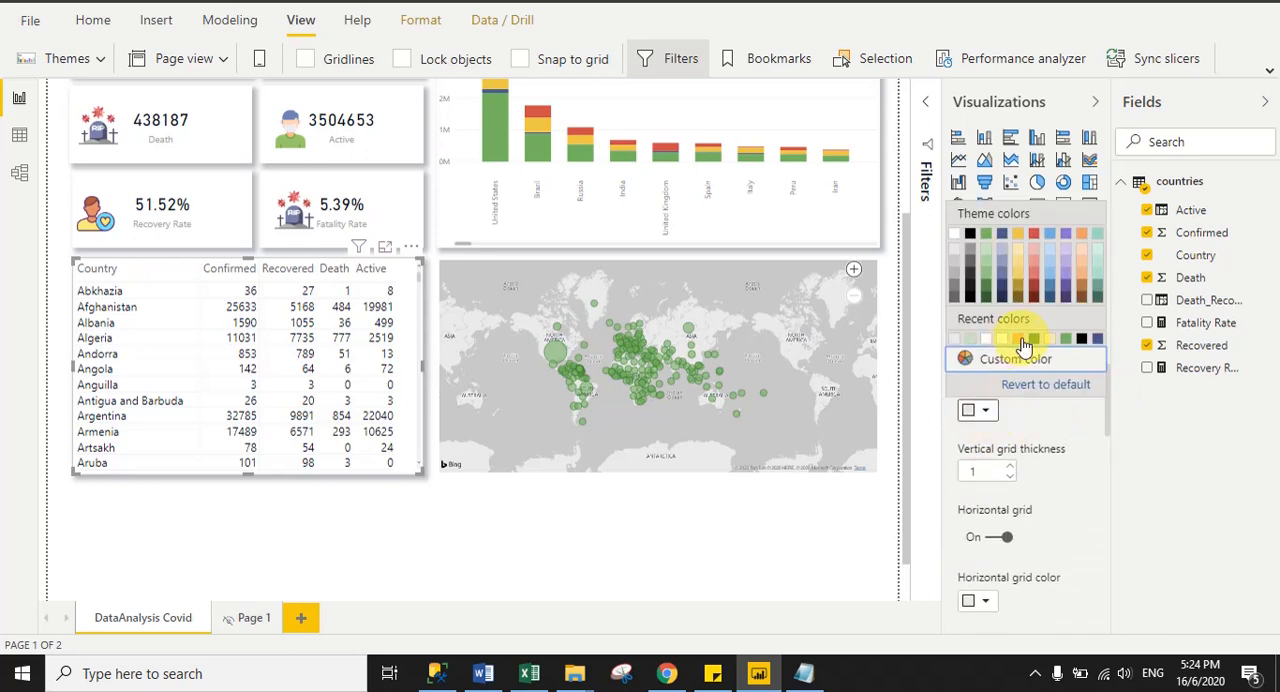
pyautogui.click(1065, 265)
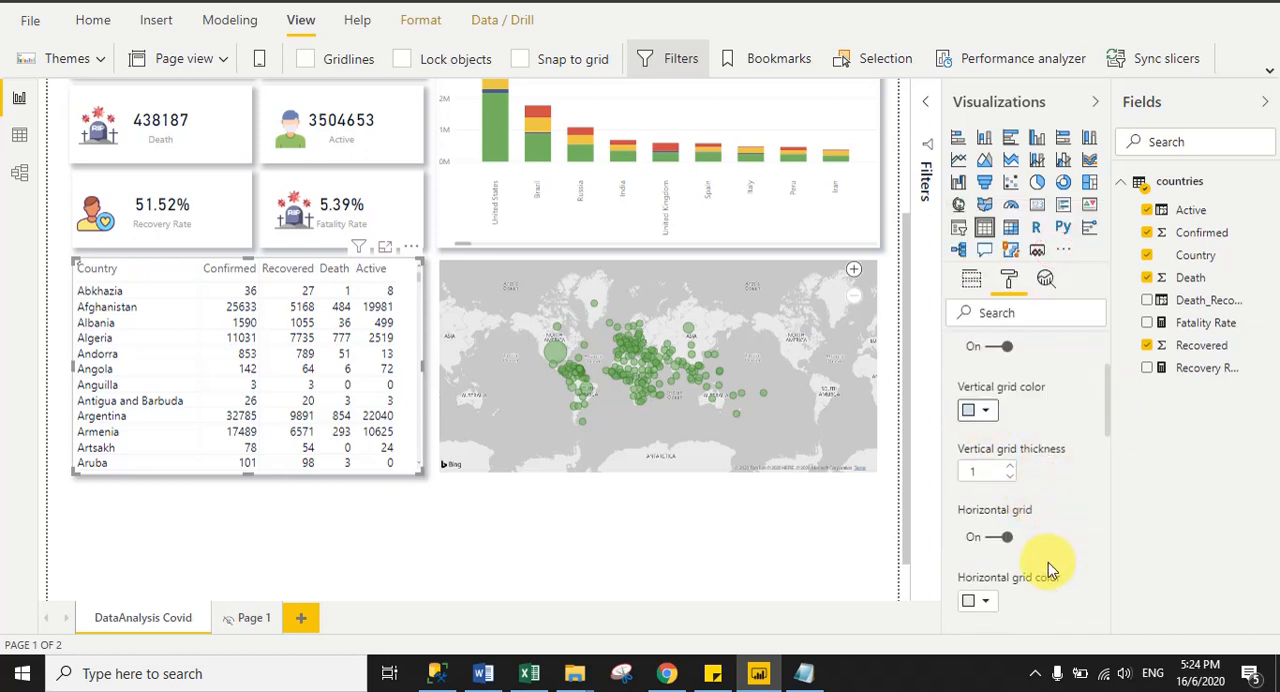
# - Set the country table's horizontal grid color to the second of the recent colors
pyautogui.moveTo(1108, 429); pyautogui.dragTo(1103, 466)
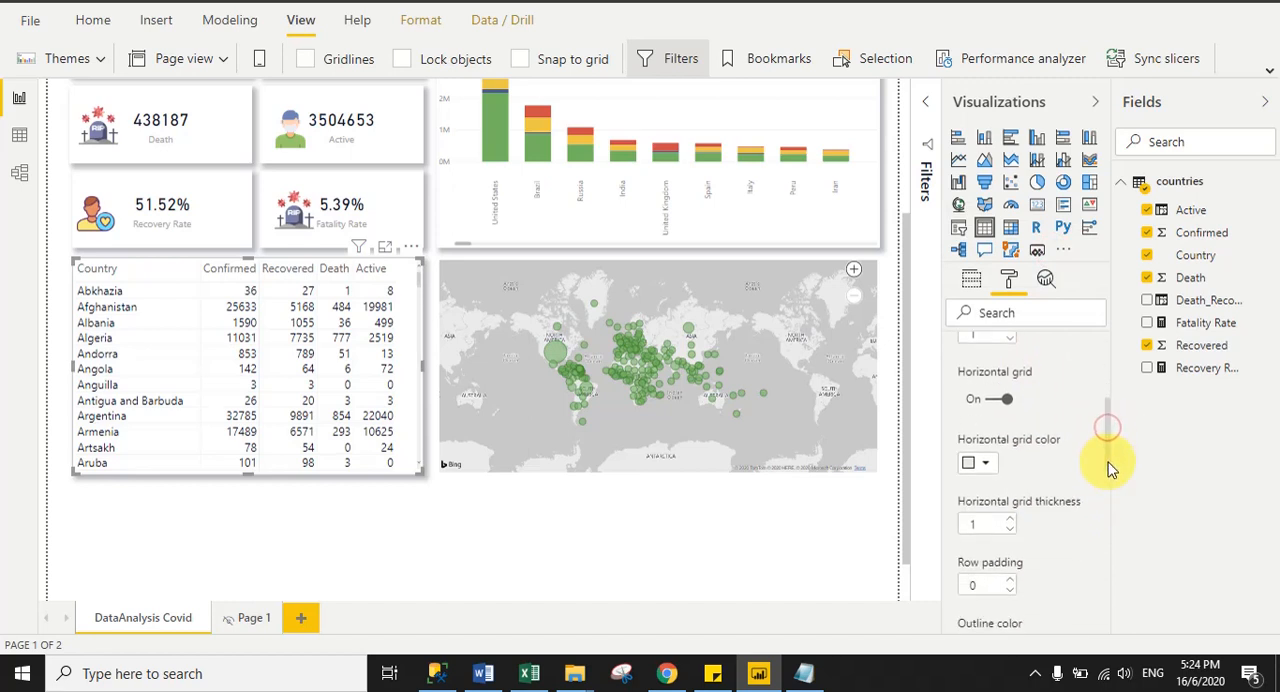
pyautogui.click(985, 463)
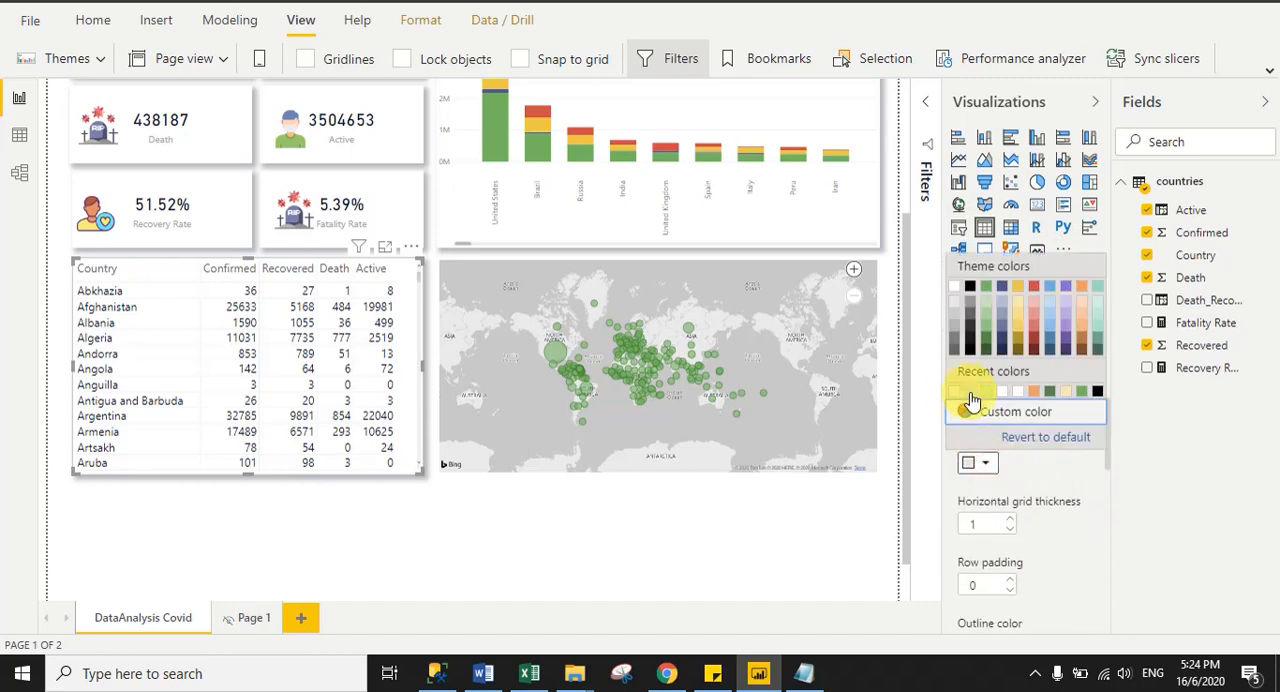
pyautogui.click(971, 395)
pyautogui.click(525, 563)
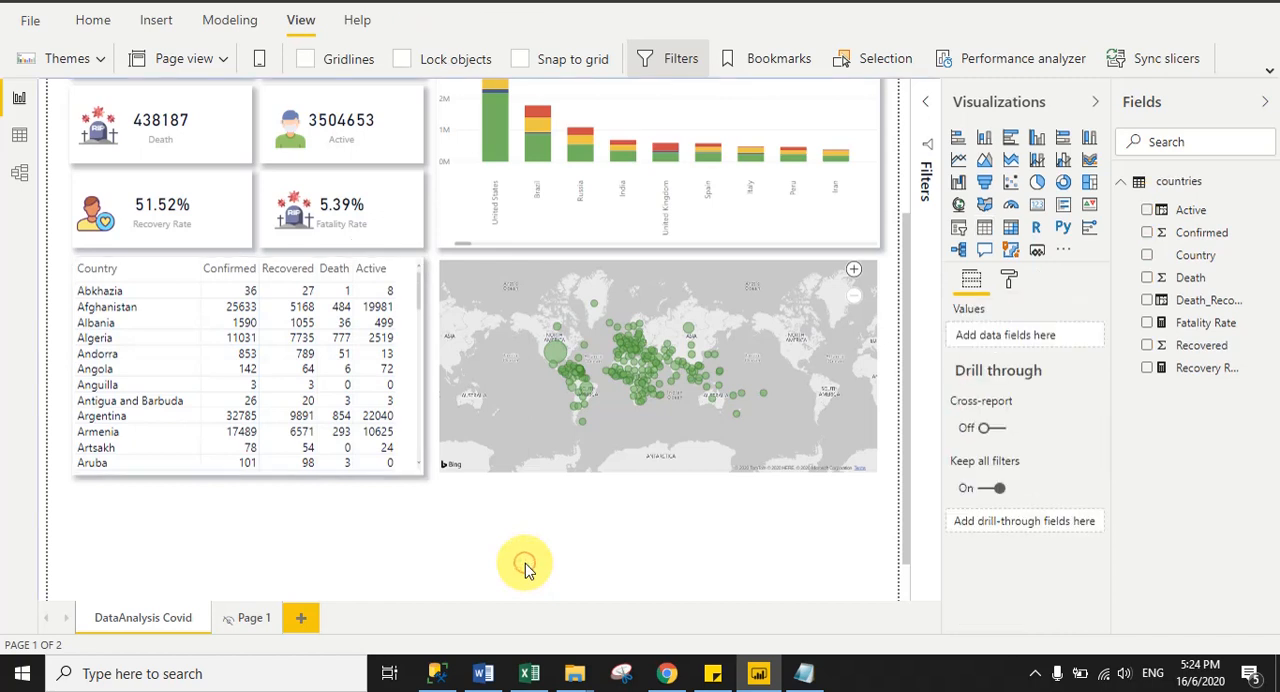
# - Zoom in on the map to check it, and compare the layout with the reference report's table and map in Chrome
pyautogui.click(855, 274)
pyautogui.click(860, 532)
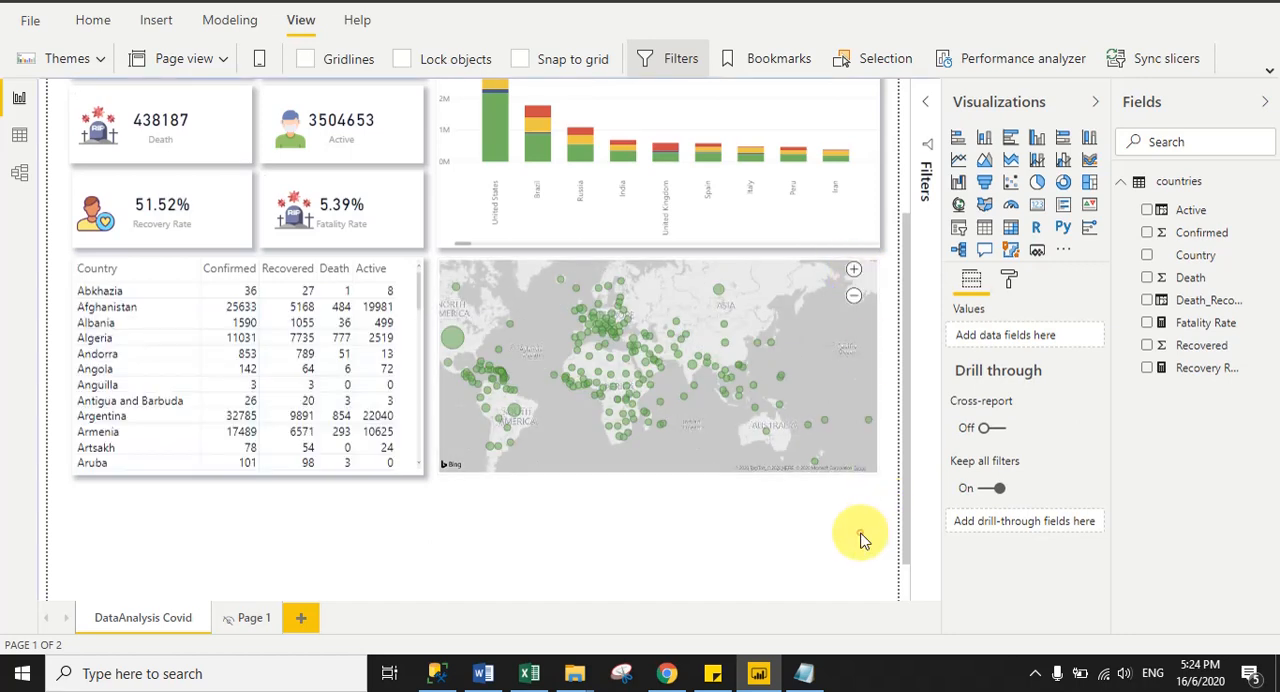
pyautogui.moveTo(908, 349); pyautogui.dragTo(914, 229)
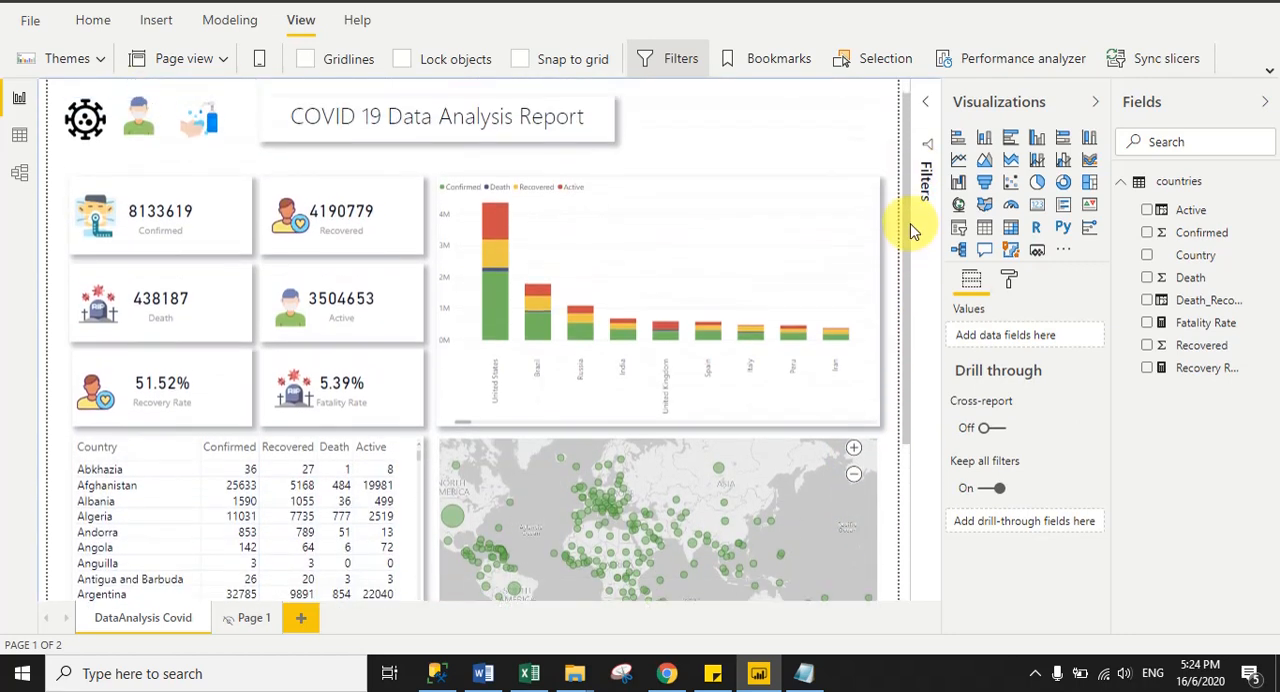
pyautogui.click(672, 680)
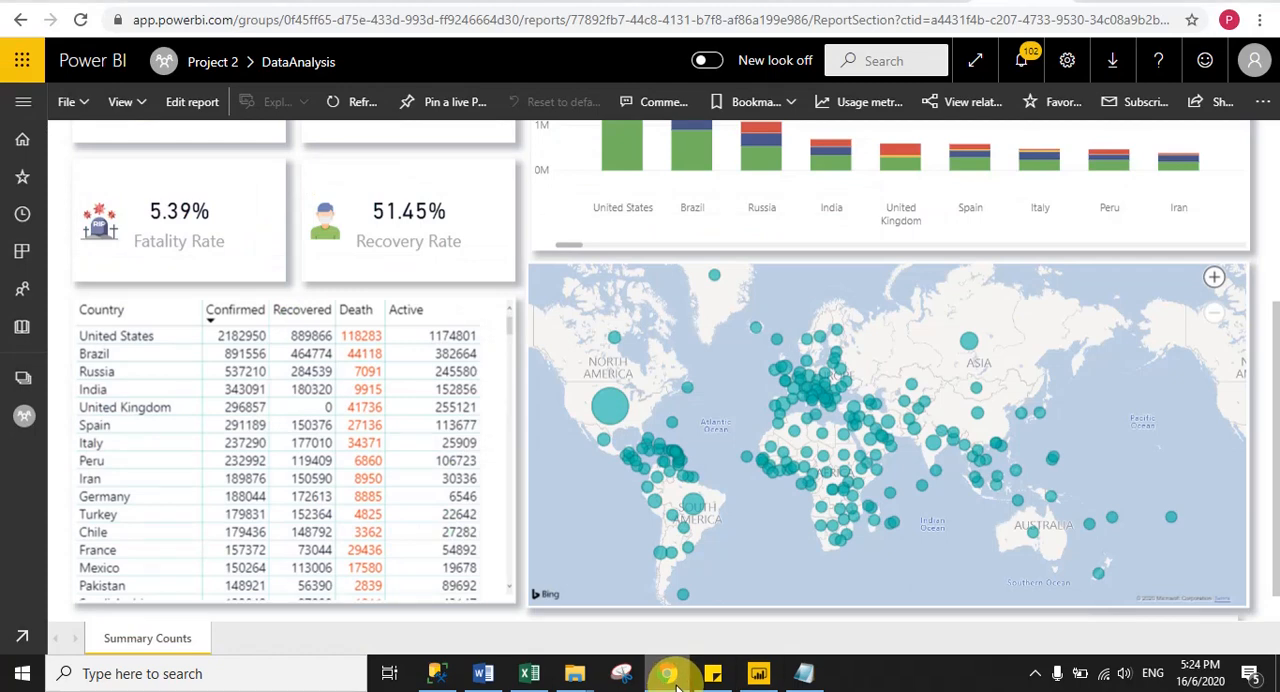
pyautogui.moveTo(1276, 438)
pyautogui.mouseDown()
pyautogui.moveTo(1277, 357)
pyautogui.moveTo(1278, 425)
pyautogui.mouseUp()
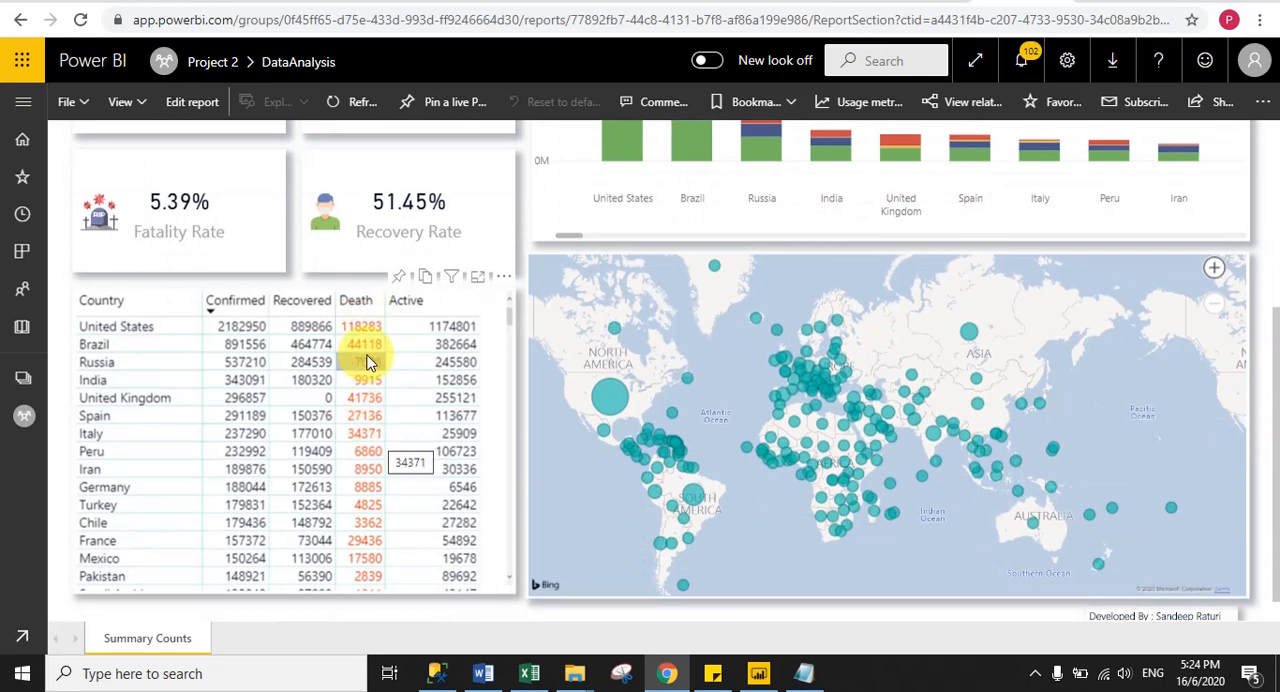
pyautogui.click(758, 673)
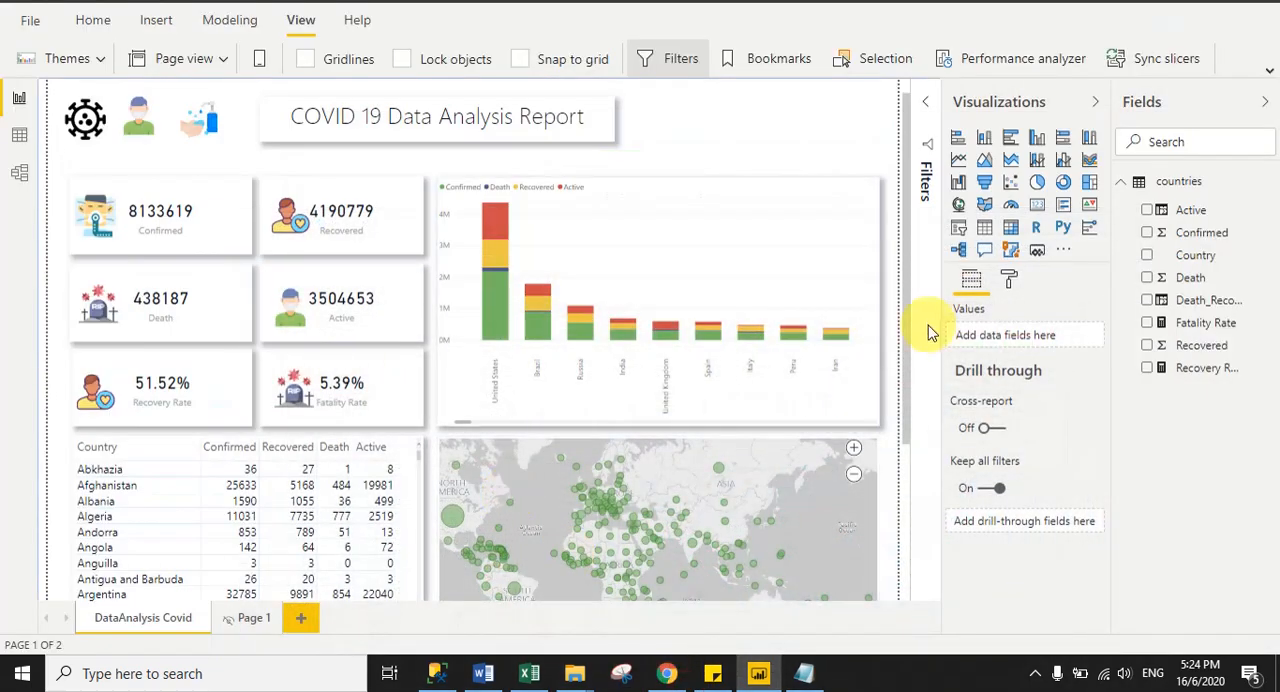
# - Apply conditional font color to the country table's Death values, using a color scale with red for the highest value
pyautogui.moveTo(908, 323); pyautogui.dragTo(922, 484)
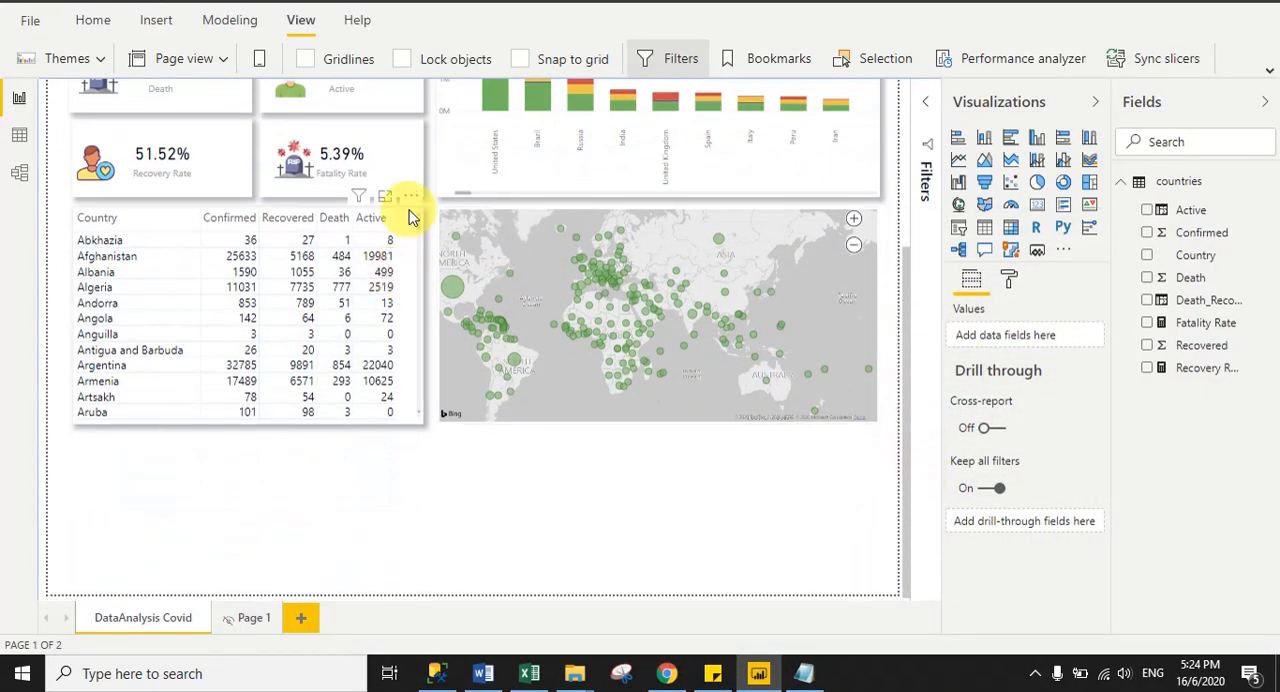
pyautogui.click(412, 215)
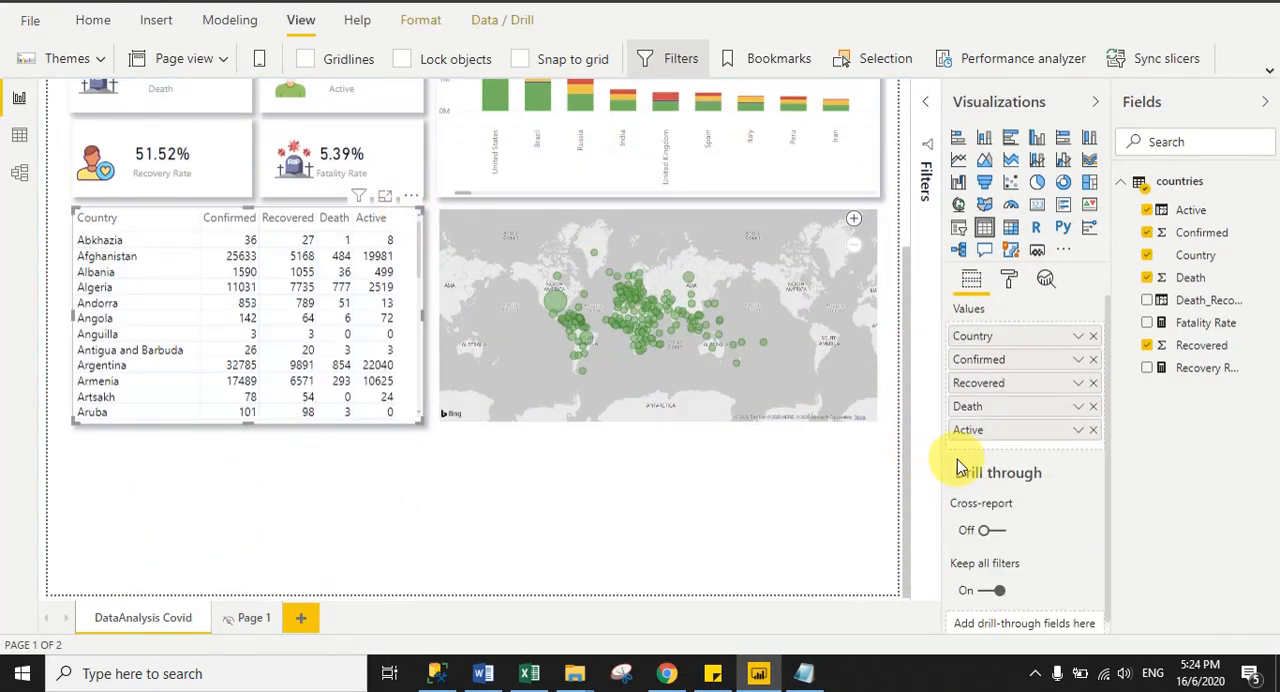
pyautogui.rightClick(966, 409)
pyautogui.click(1035, 109)
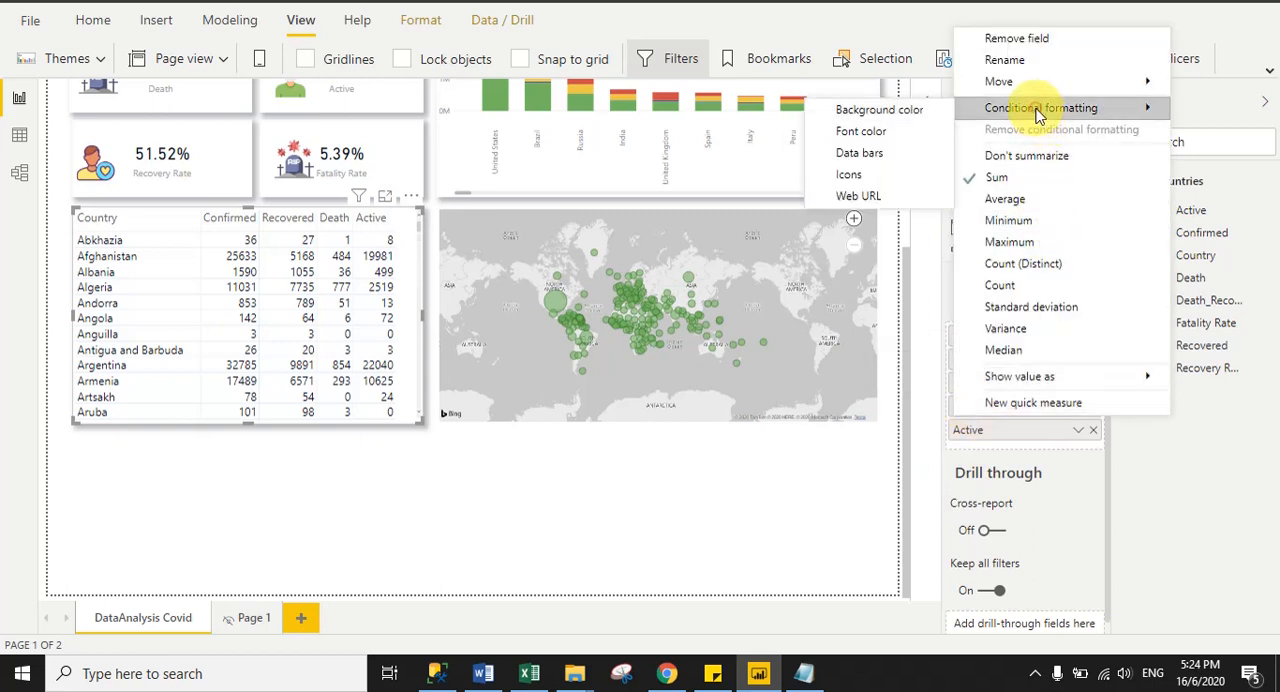
pyautogui.click(854, 136)
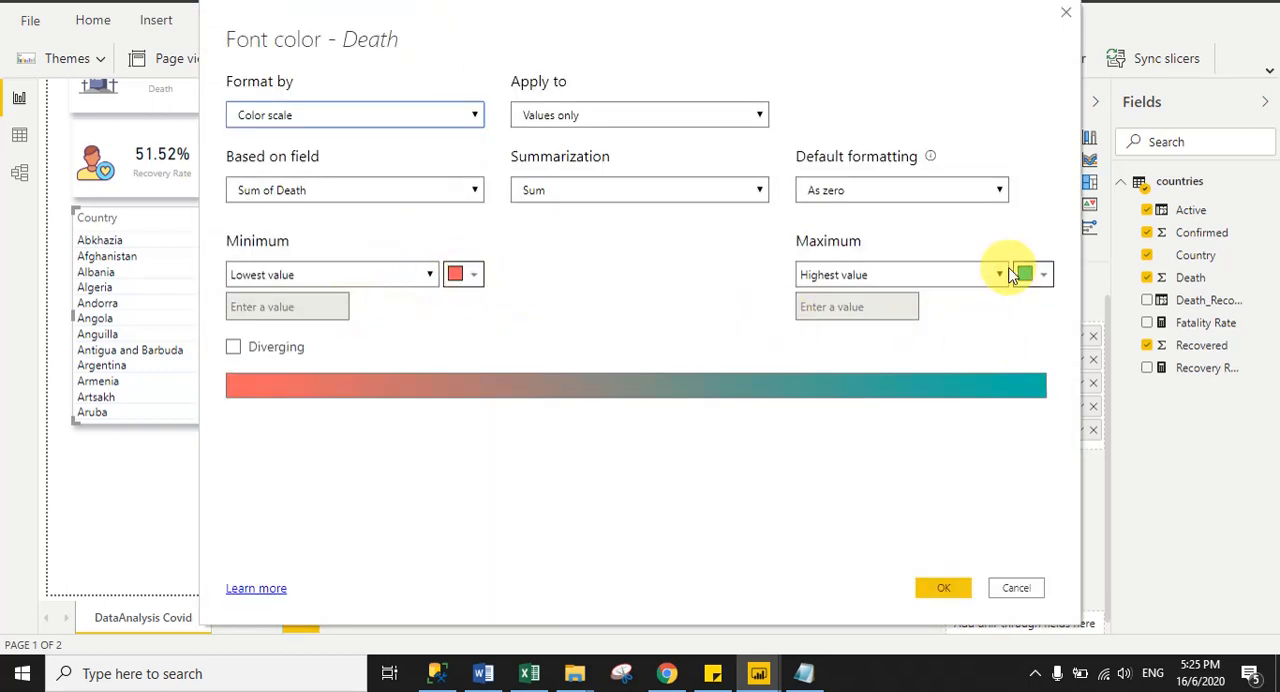
pyautogui.click(1042, 277)
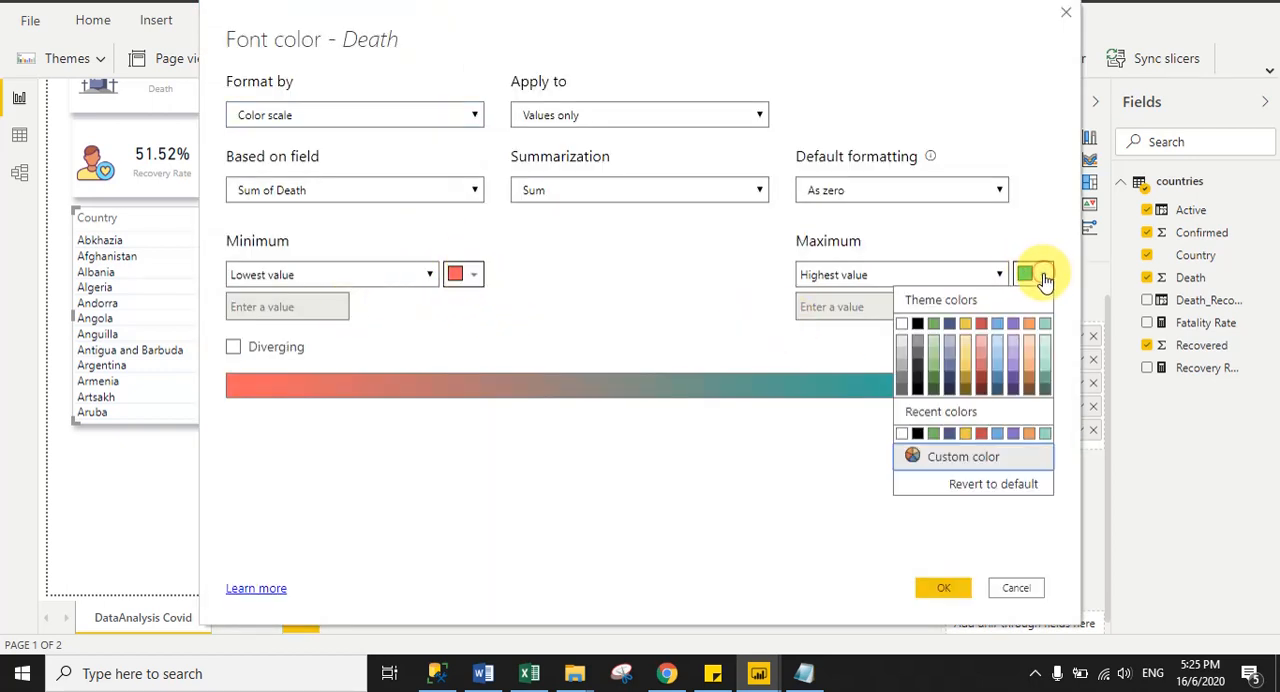
pyautogui.click(983, 435)
pyautogui.click(948, 597)
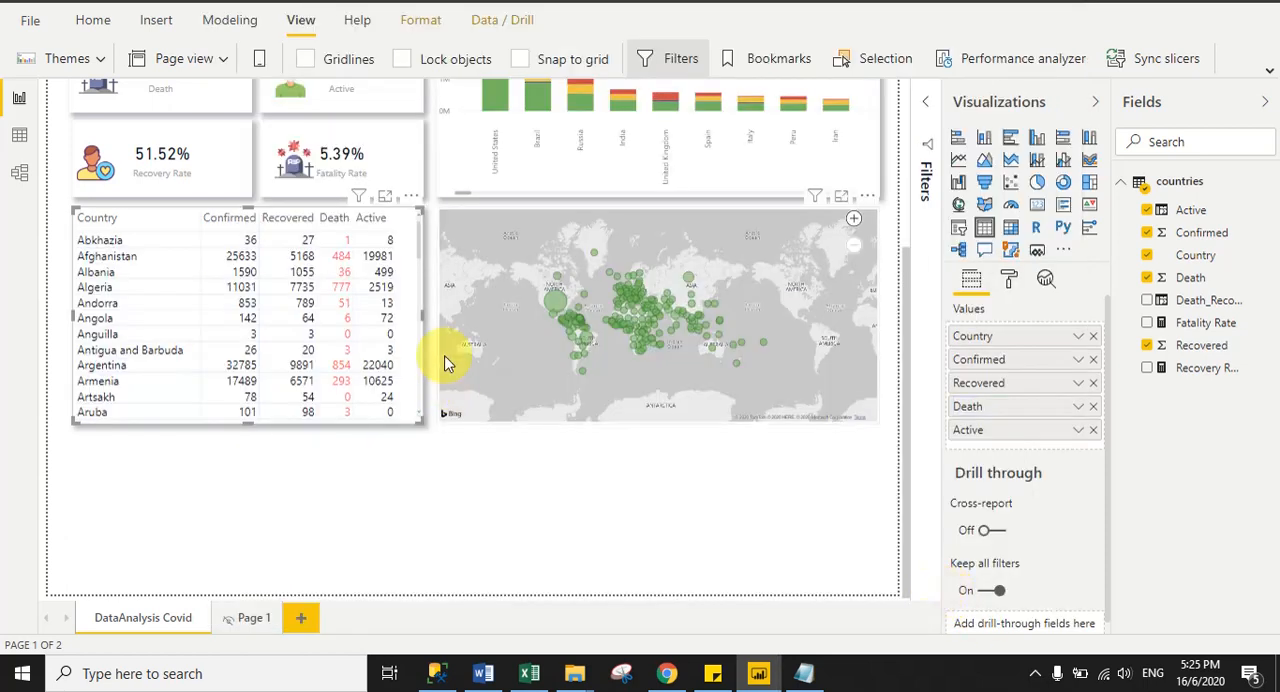
# - Sort the country table by Confirmed in descending order
pyautogui.moveTo(912, 420); pyautogui.dragTo(869, 346)
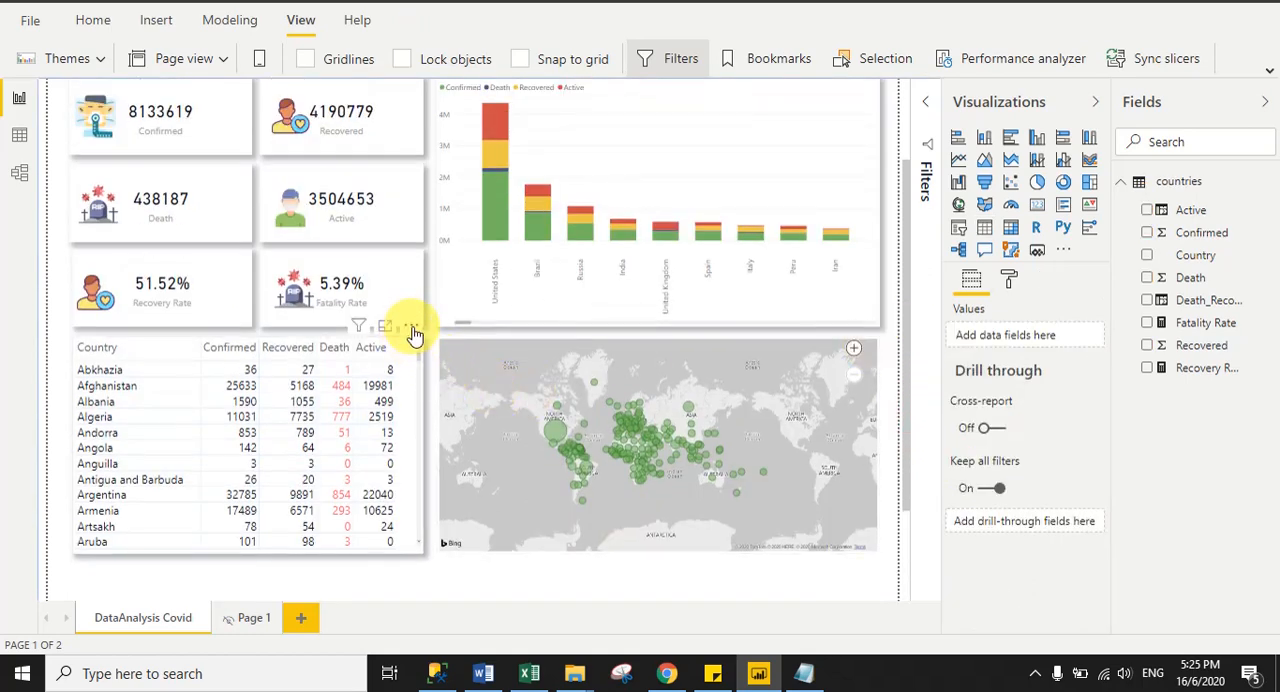
pyautogui.click(412, 329)
pyautogui.moveTo(464, 496)
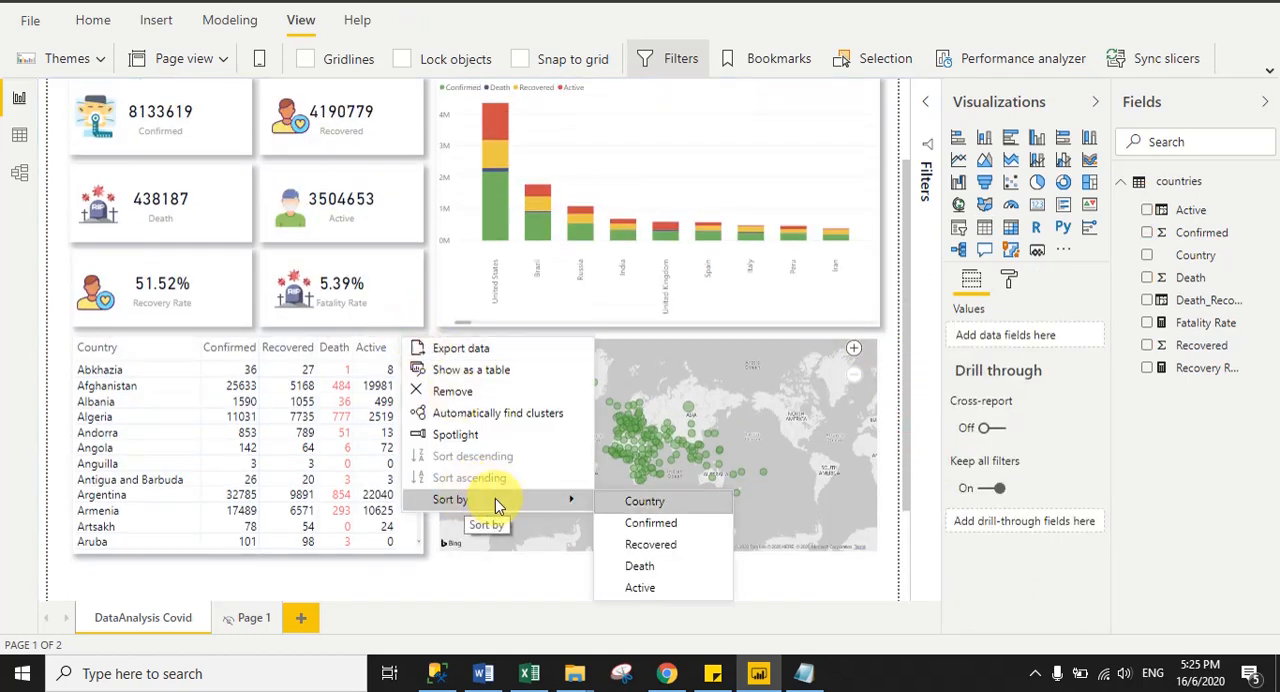
pyautogui.click(648, 502)
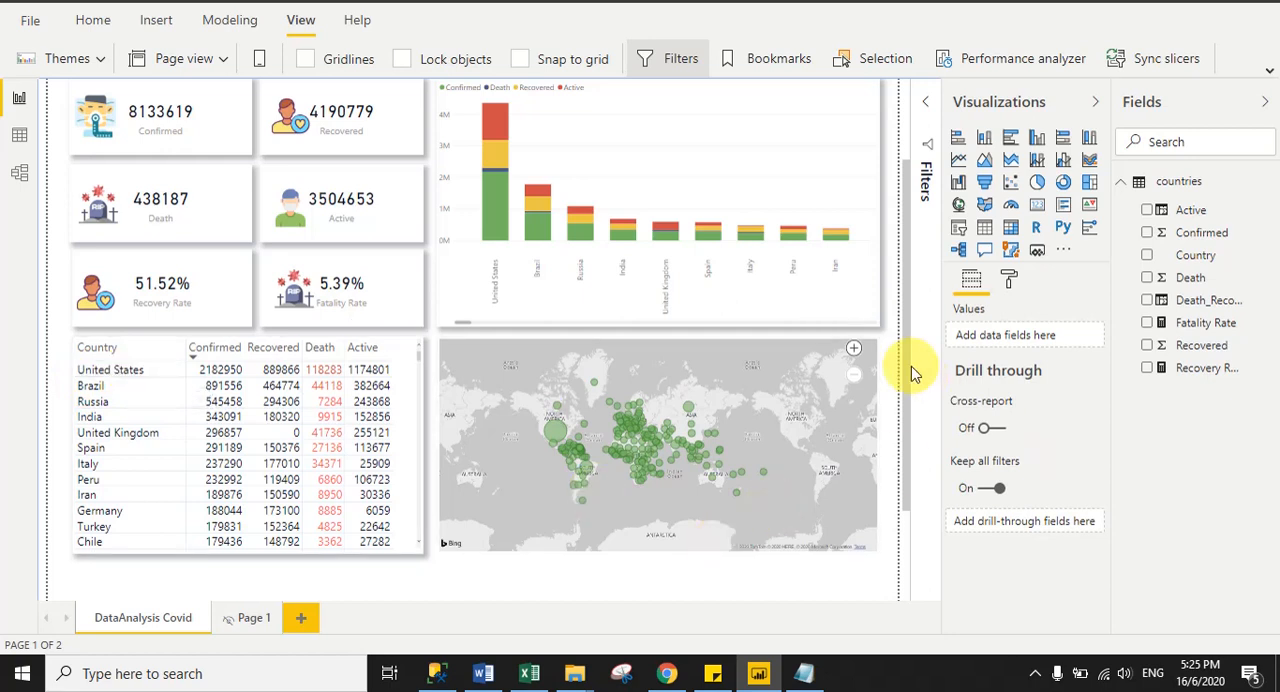
# - Set the report page's custom height to 1300 pixels to trim the empty space below the table and map
pyautogui.moveTo(908, 384); pyautogui.dragTo(908, 500)
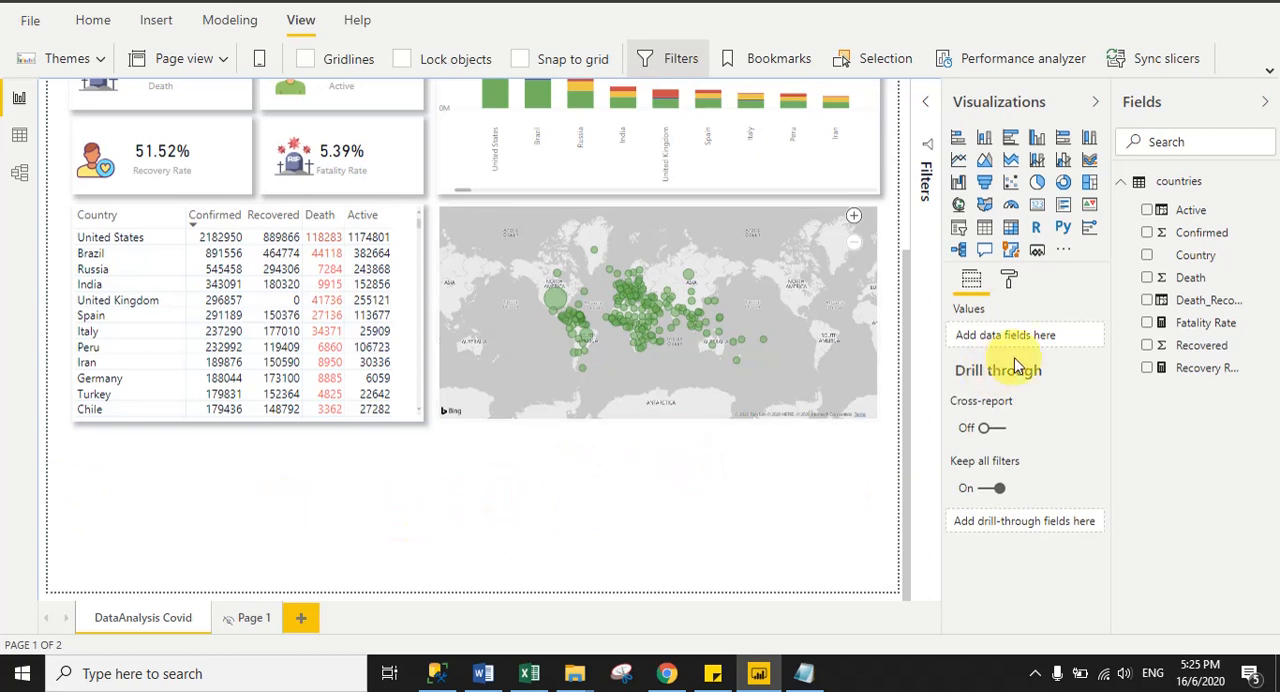
pyautogui.click(1010, 285)
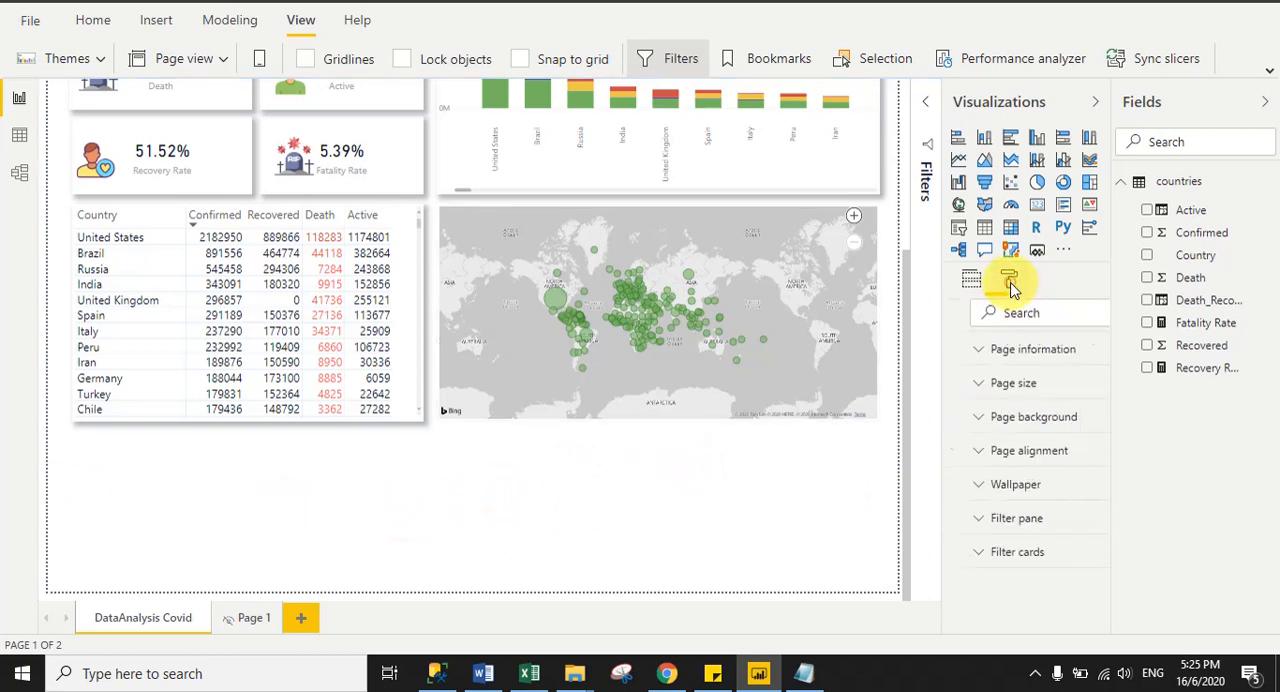
pyautogui.click(991, 384)
pyautogui.click(972, 557)
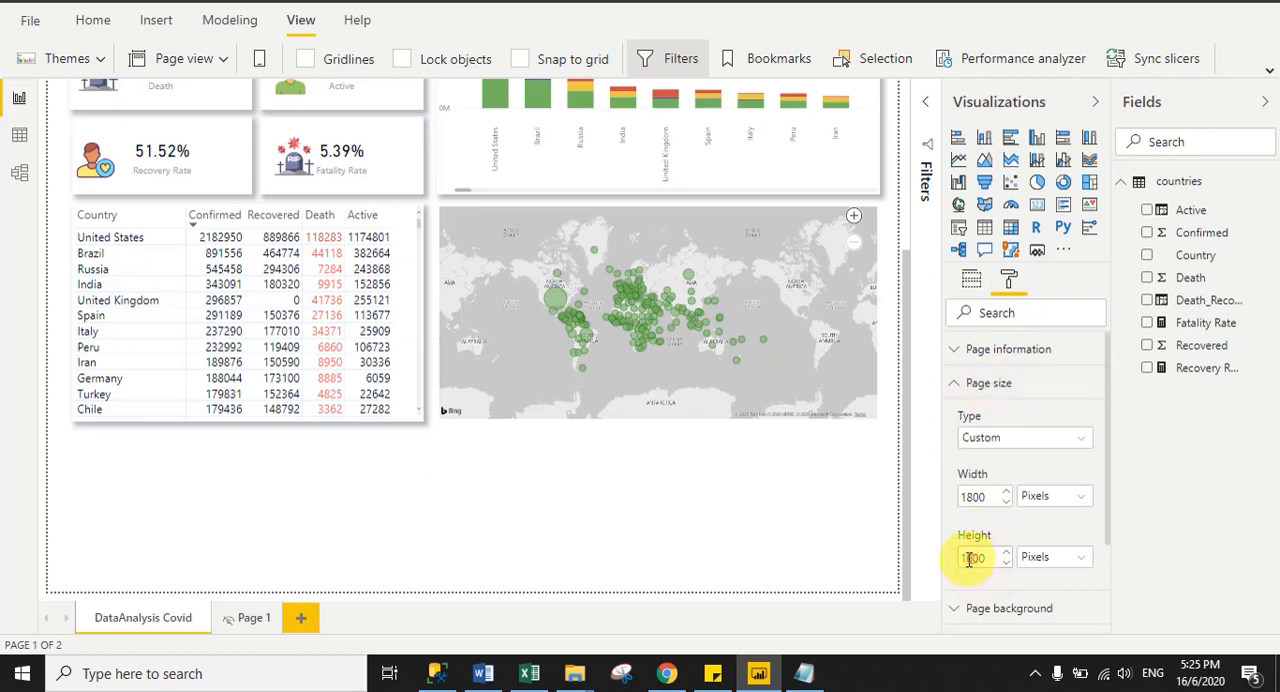
pyautogui.write('1300')
pyautogui.press('Return')
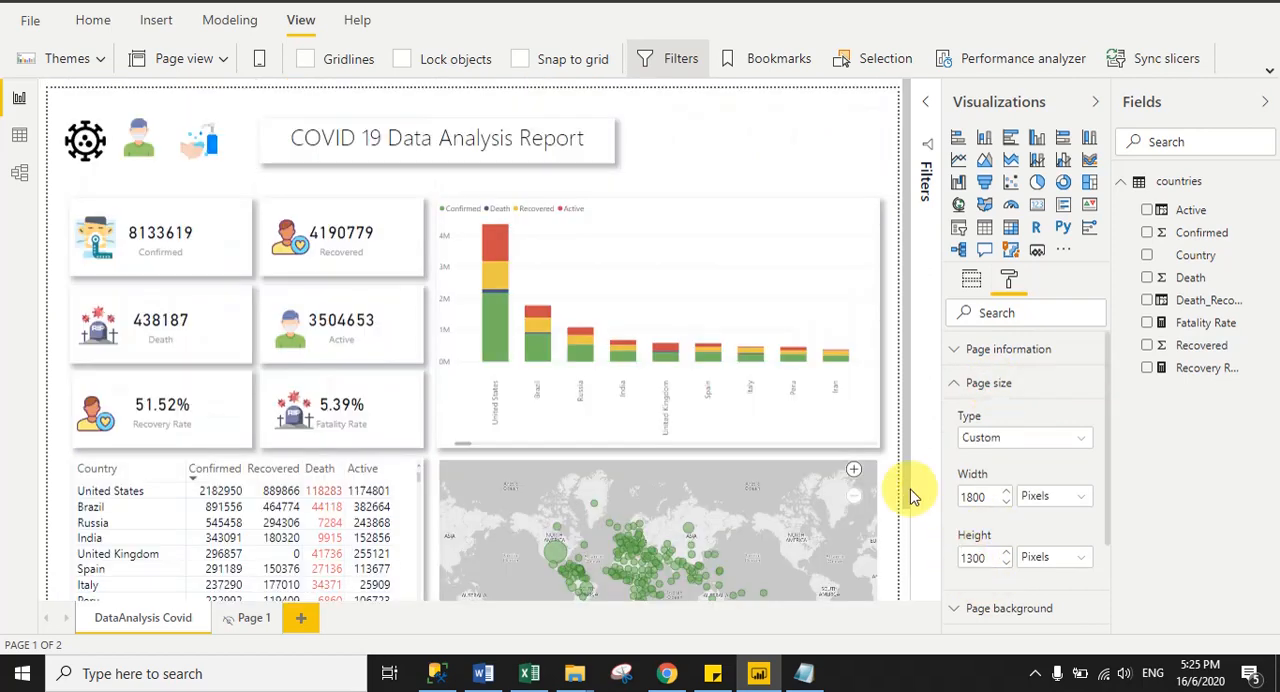
pyautogui.moveTo(905, 477); pyautogui.dragTo(906, 594)
pyautogui.click(821, 574)
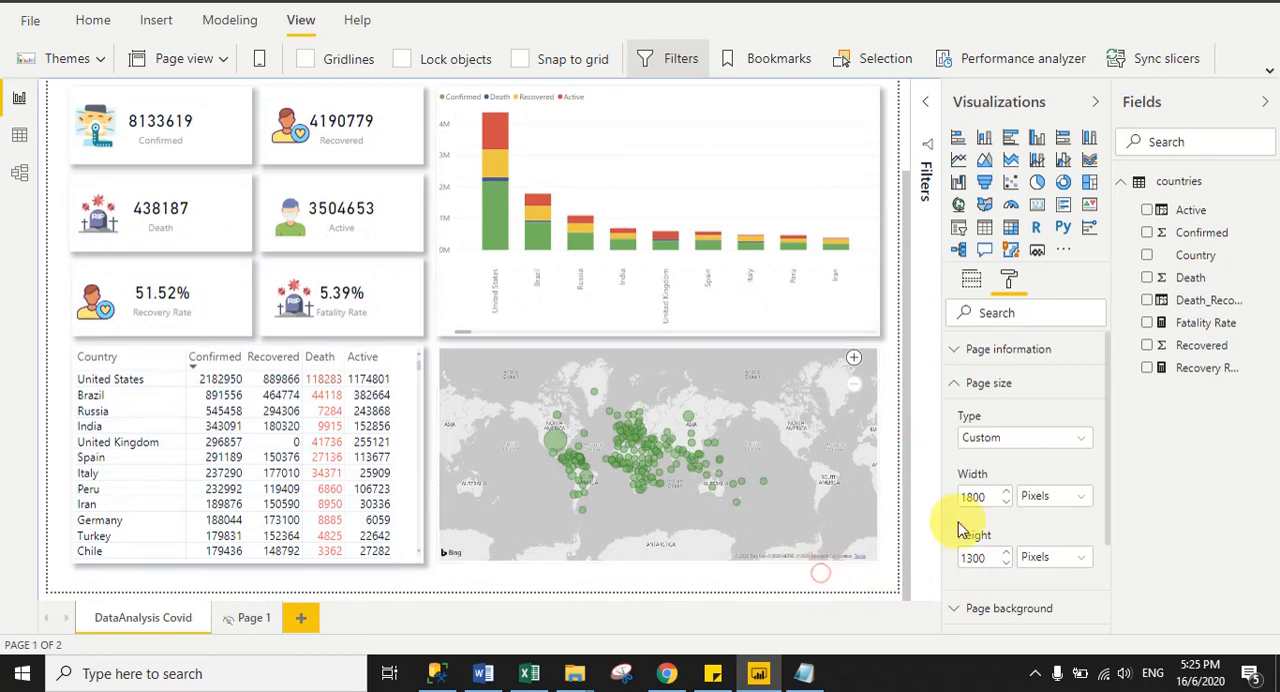
pyautogui.click(962, 383)
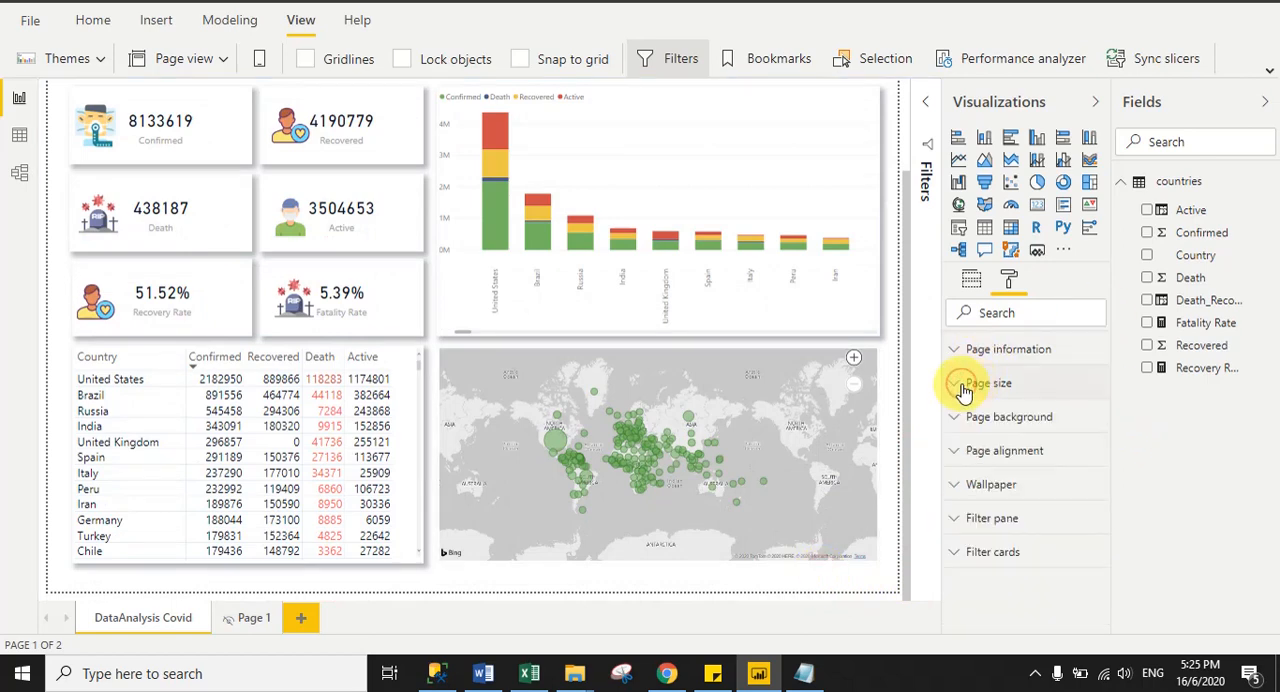
# - Switch to Chrome to examine the header area of the reference report, and return to Power BI Desktop
pyautogui.moveTo(905, 295); pyautogui.dragTo(920, 129)
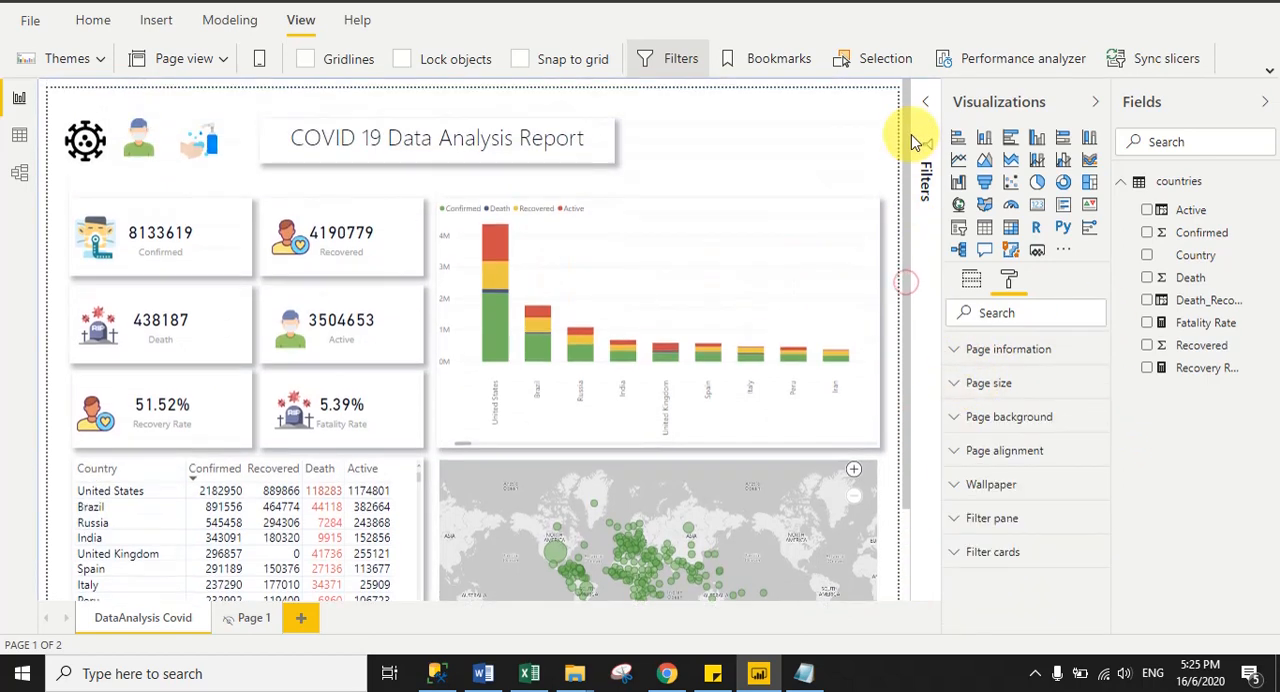
pyautogui.click(666, 673)
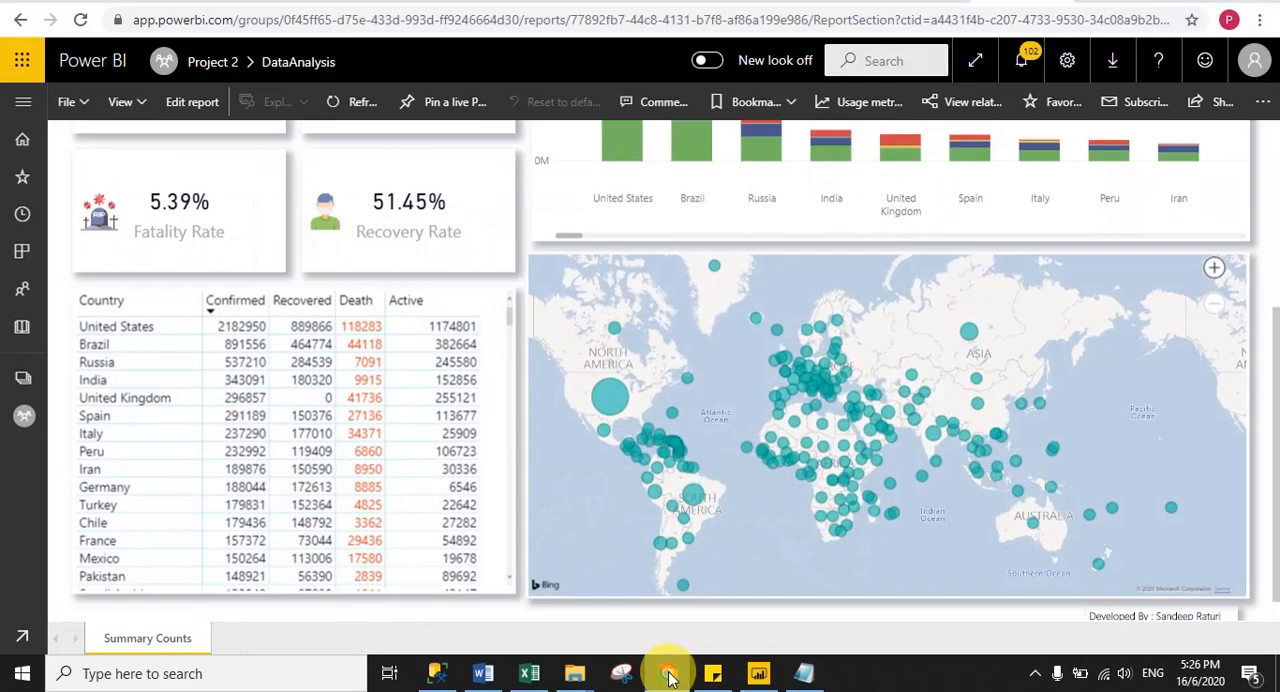
pyautogui.moveTo(1257, 386); pyautogui.dragTo(1260, 157)
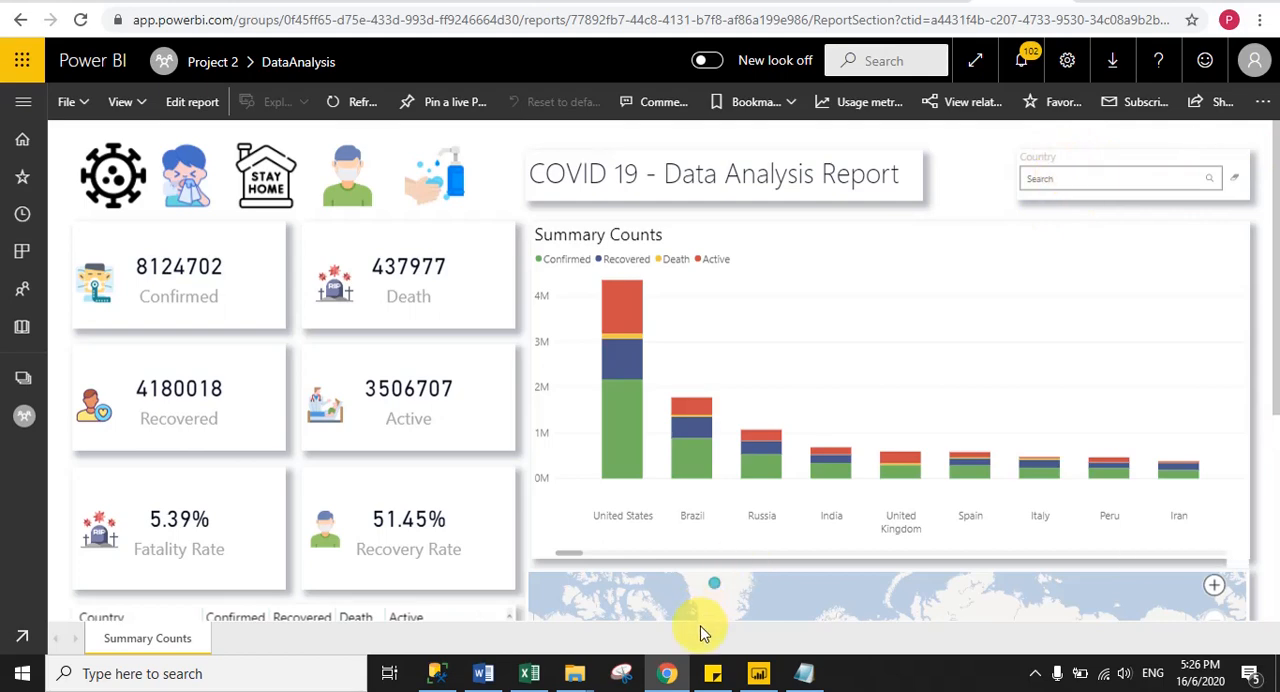
pyautogui.click(758, 673)
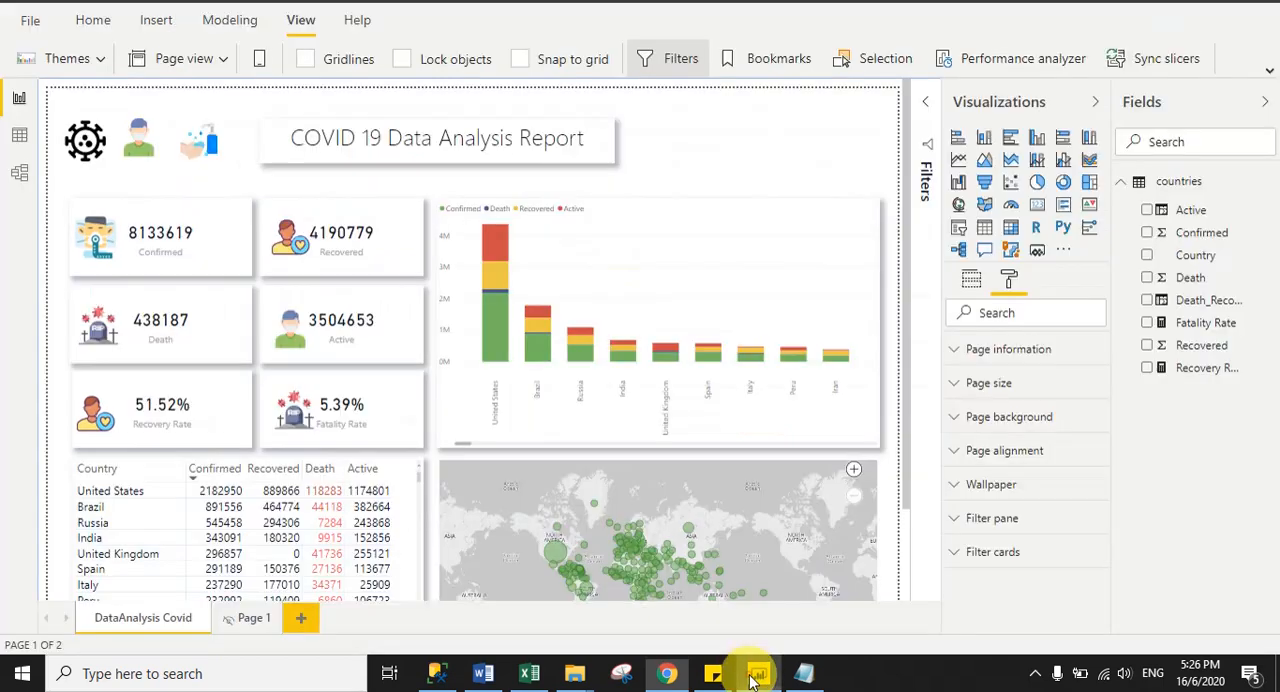
# - Search AppSource visuals for "text" and import the Text Filter visual into the report
pyautogui.click(705, 140)
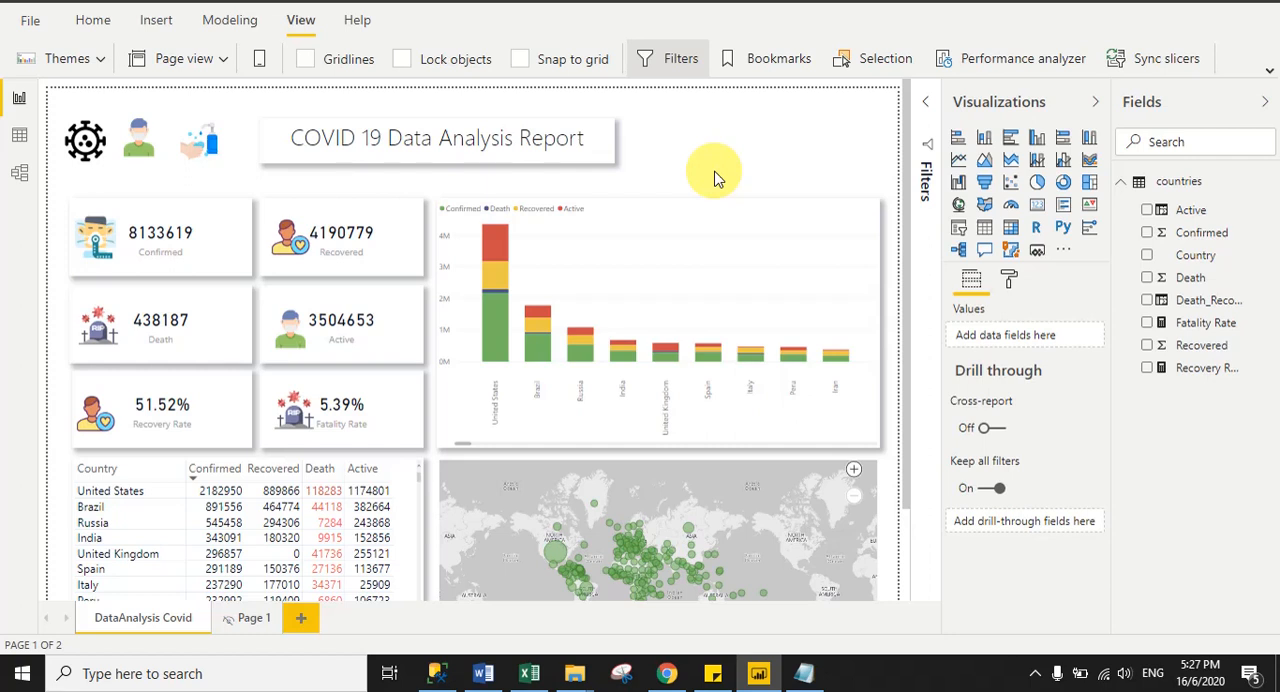
pyautogui.click(1065, 251)
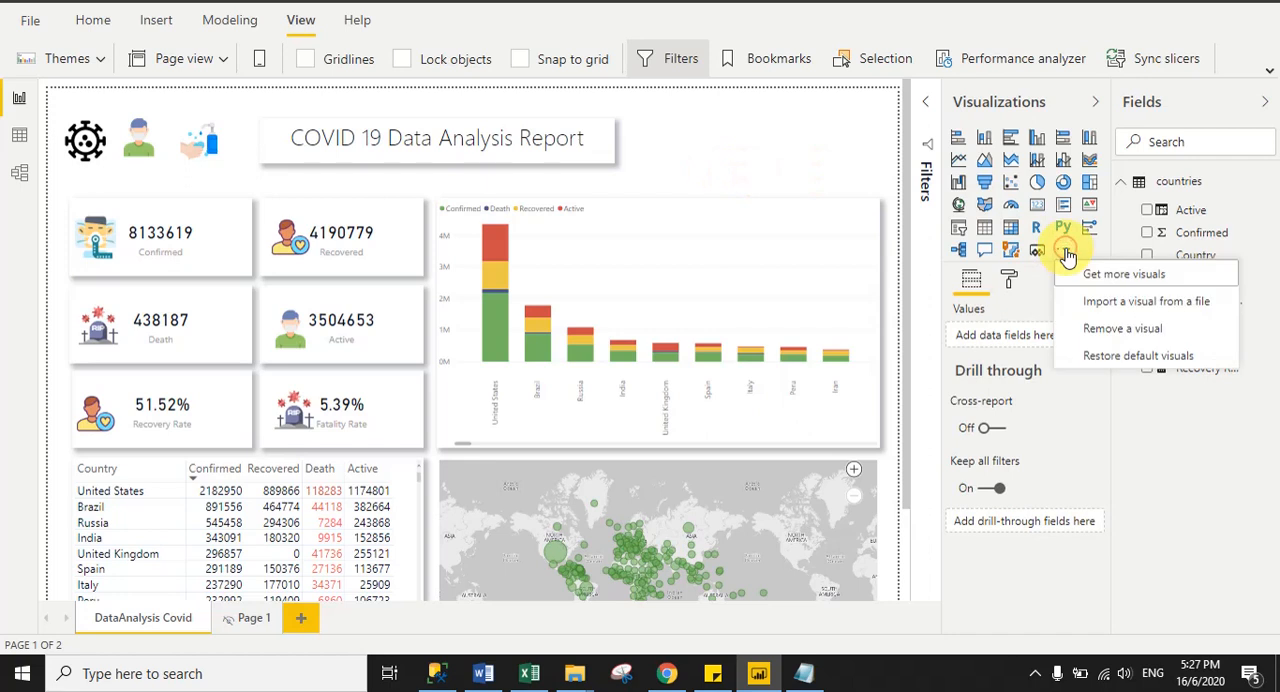
pyautogui.click(1128, 278)
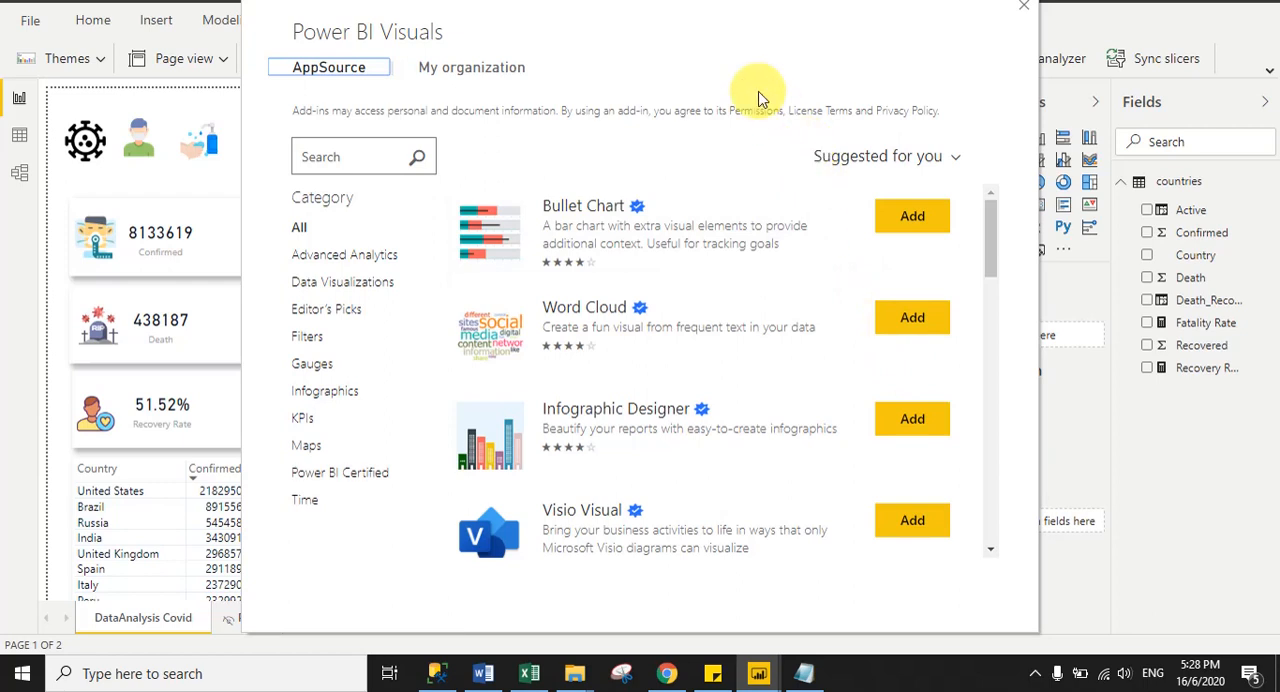
pyautogui.click(729, 42)
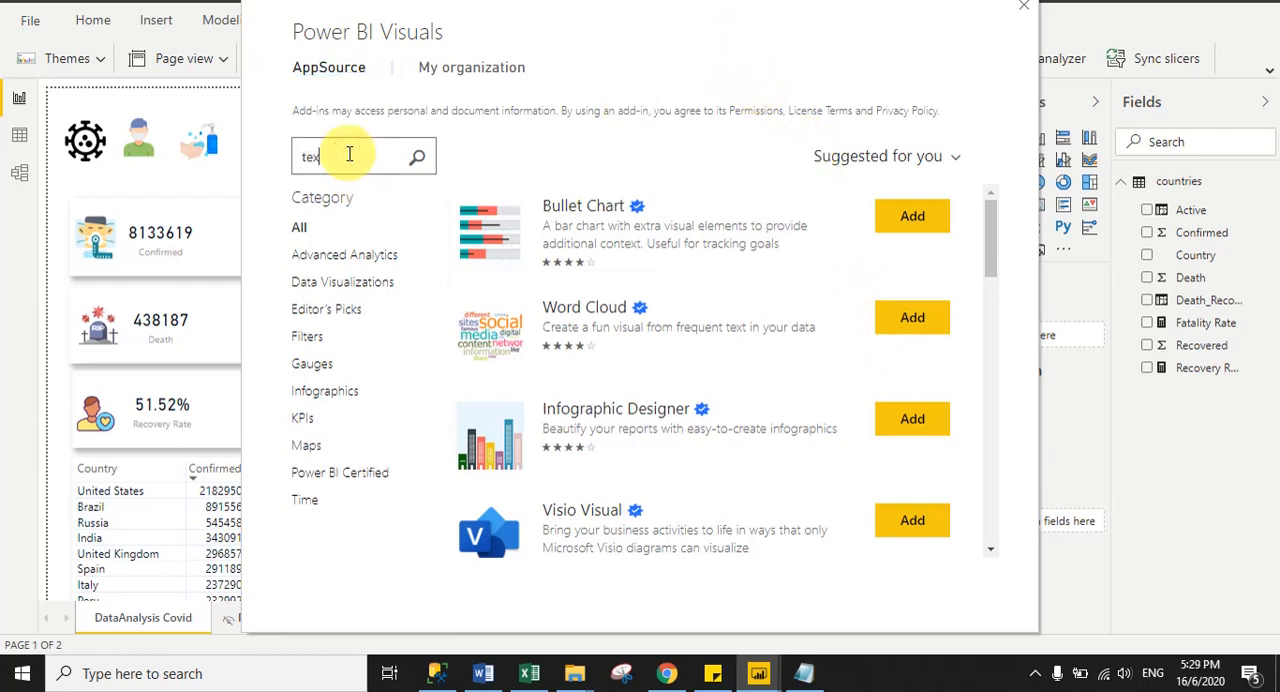
pyautogui.click(419, 162)
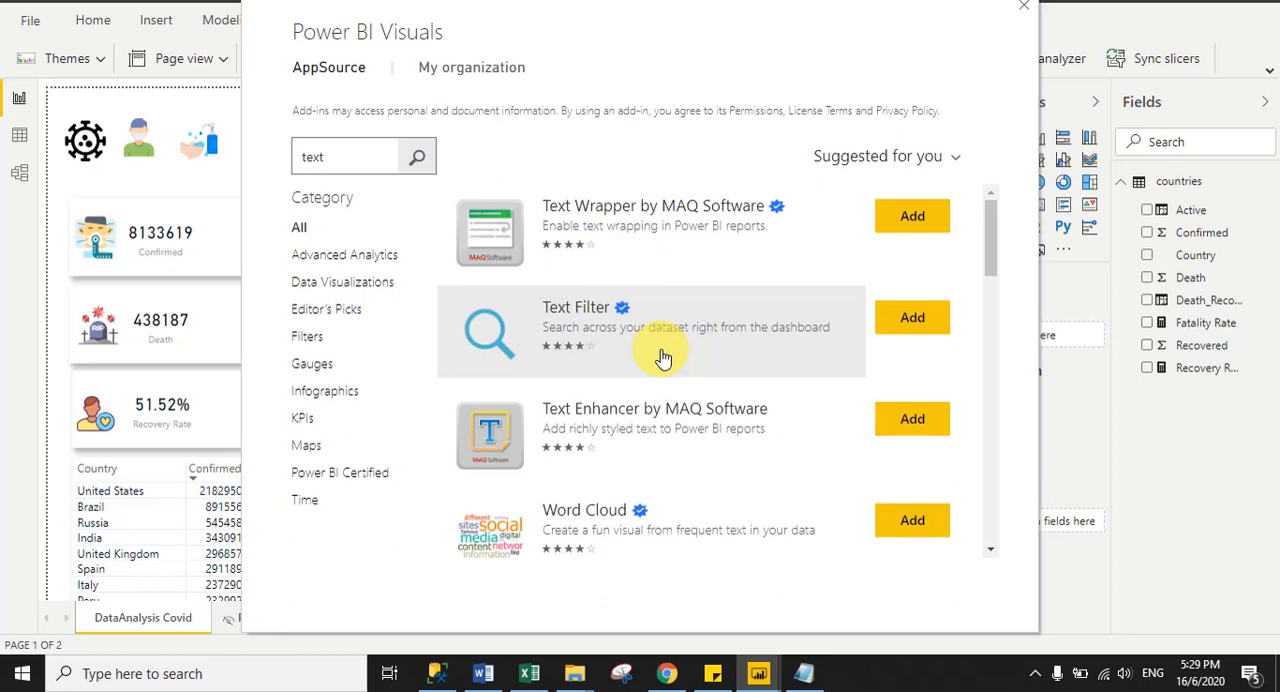
pyautogui.click(915, 325)
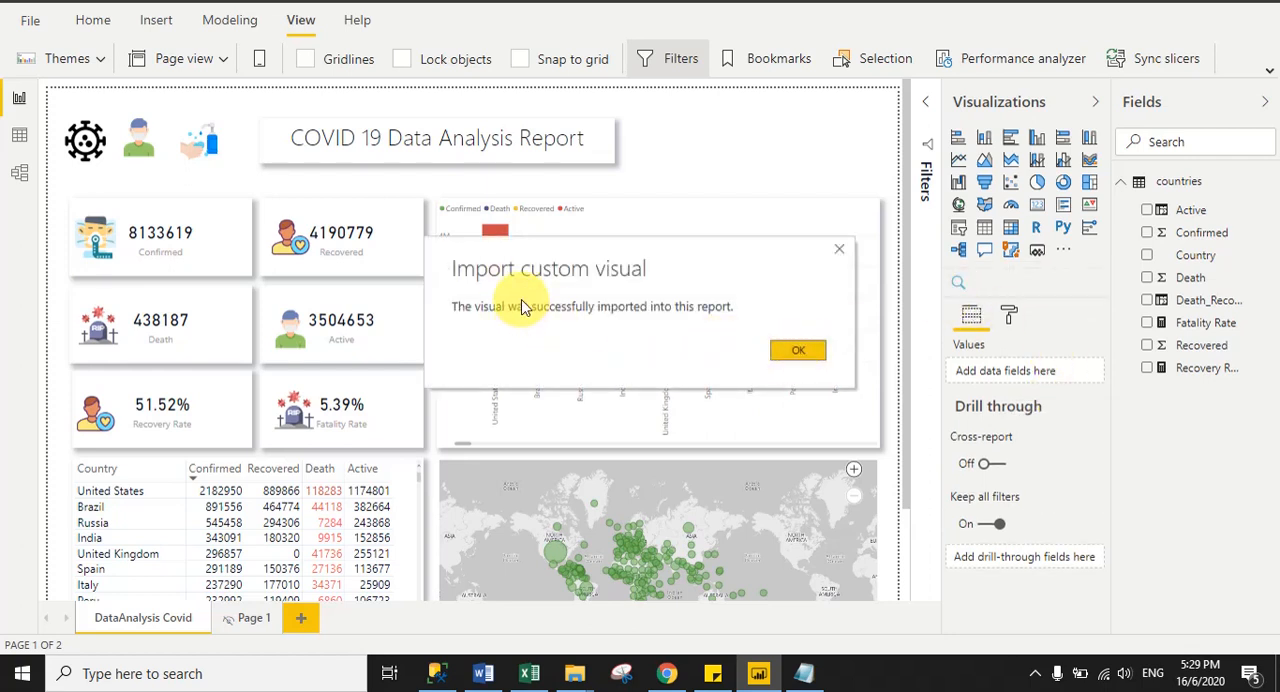
pyautogui.click(797, 350)
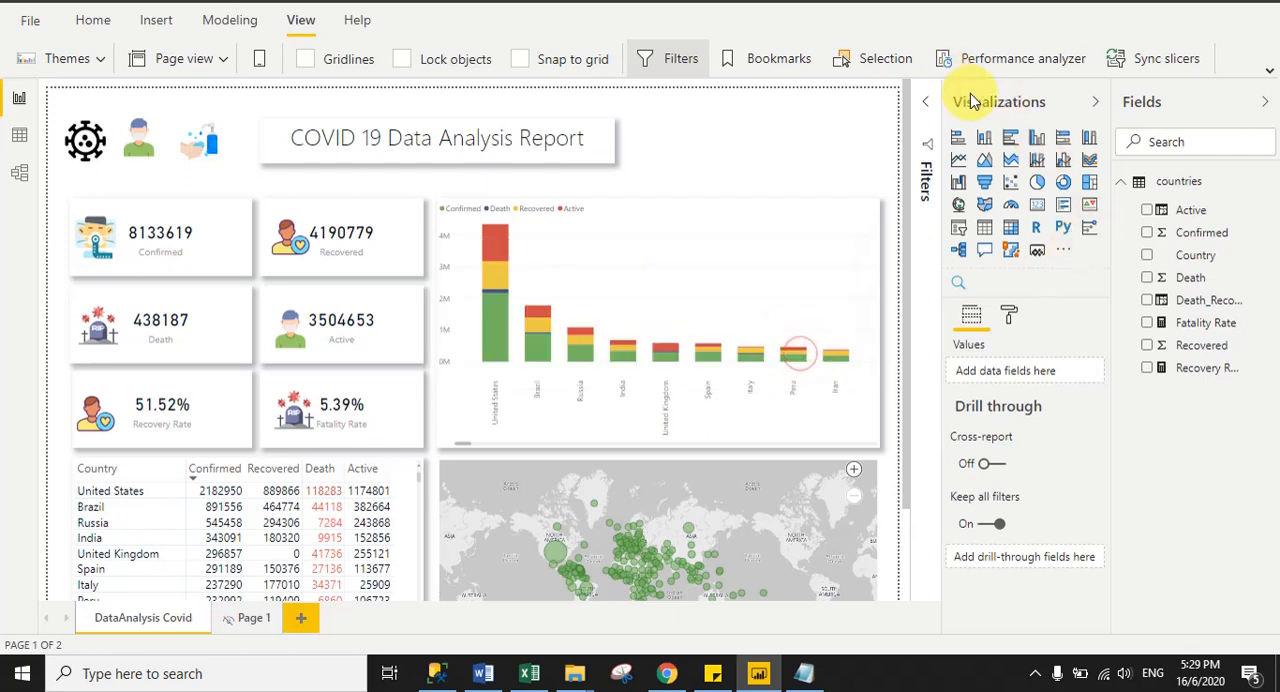
# - Add a Text Filter visual beside the report title, reduce its height, and assign the Country field to it
pyautogui.click(958, 287)
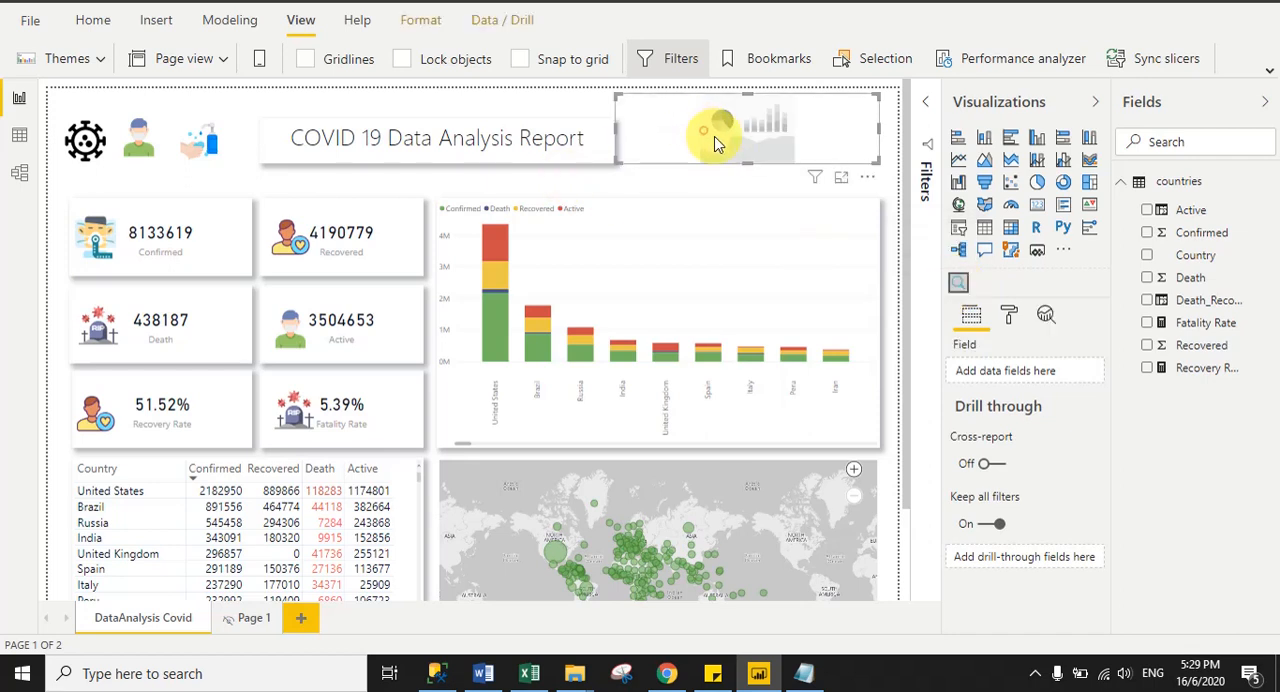
pyautogui.moveTo(714, 138)
pyautogui.mouseDown()
pyautogui.moveTo(726, 148)
pyautogui.moveTo(714, 143)
pyautogui.mouseUp()
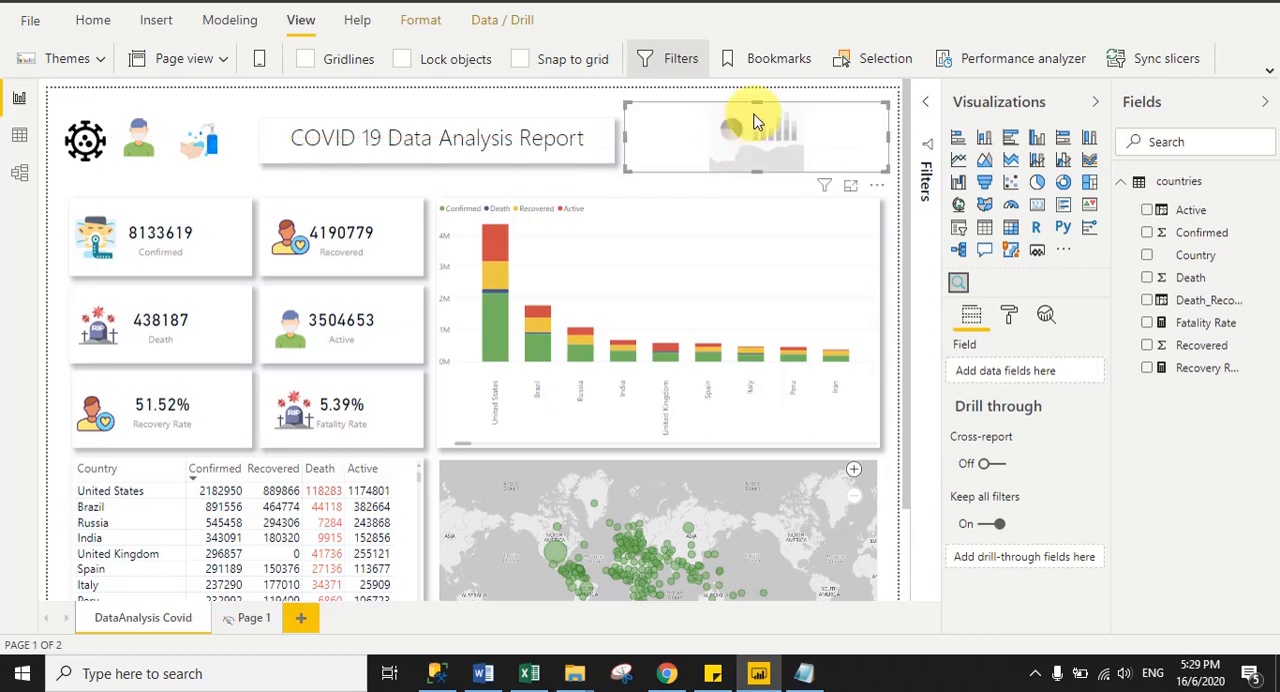
pyautogui.moveTo(756, 104); pyautogui.dragTo(763, 149)
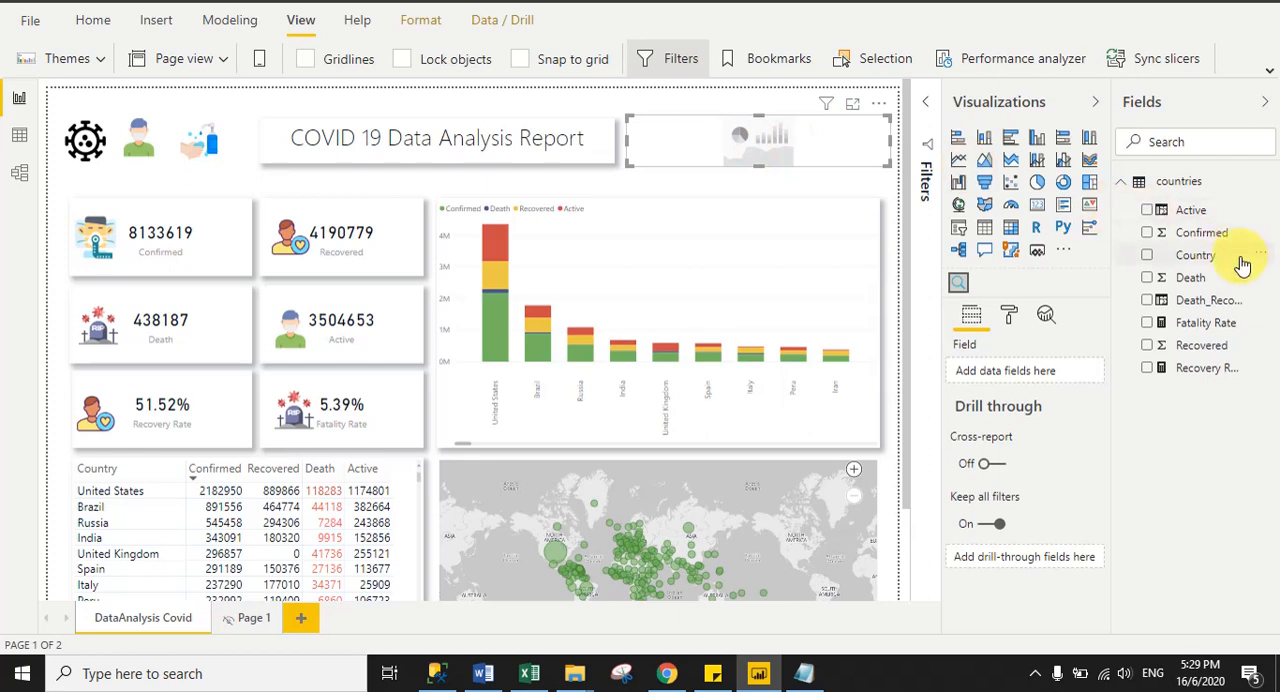
pyautogui.moveTo(1195, 255); pyautogui.dragTo(1016, 373)
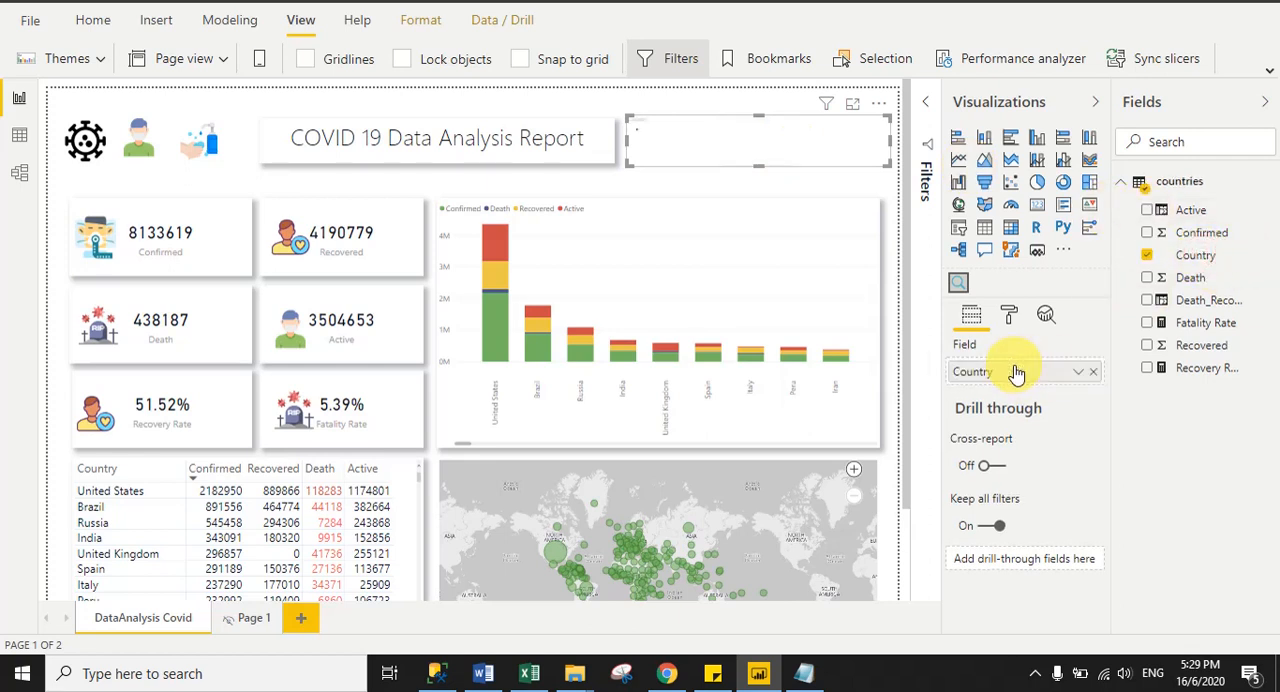
# - Turn on the Country text filter's shadow and set its title text size to 15 pt
pyautogui.click(1009, 315)
pyautogui.click(1081, 557)
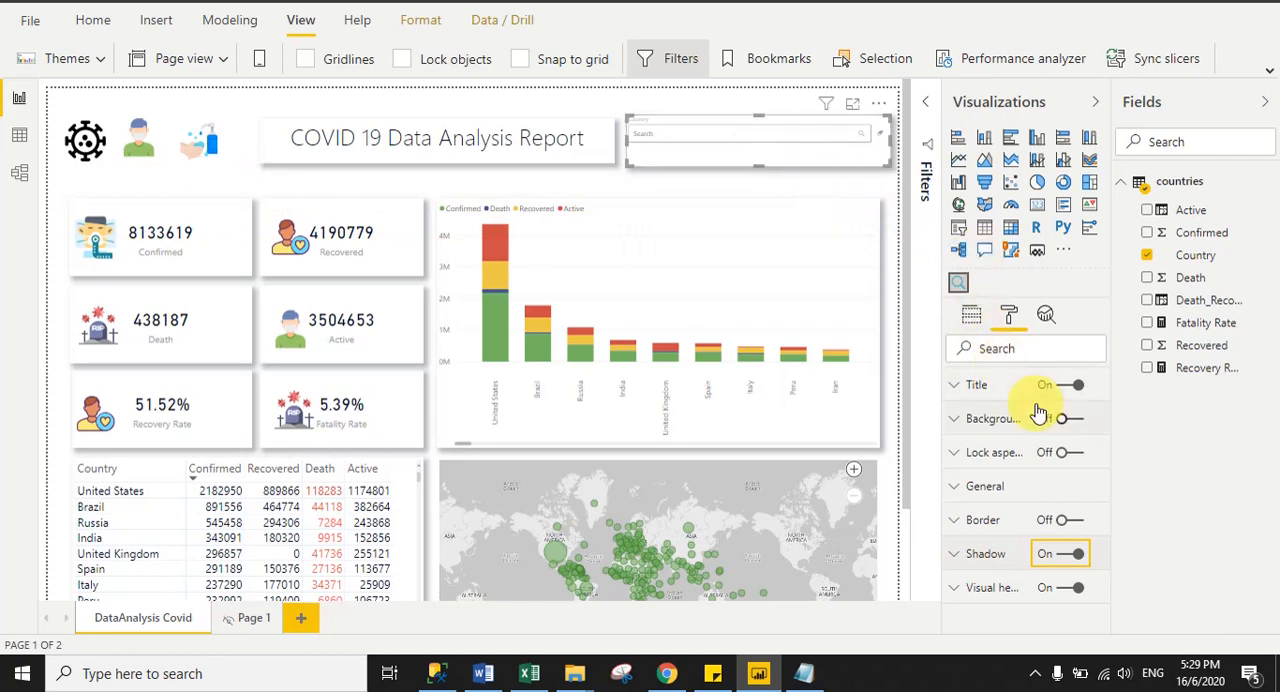
pyautogui.click(1068, 385)
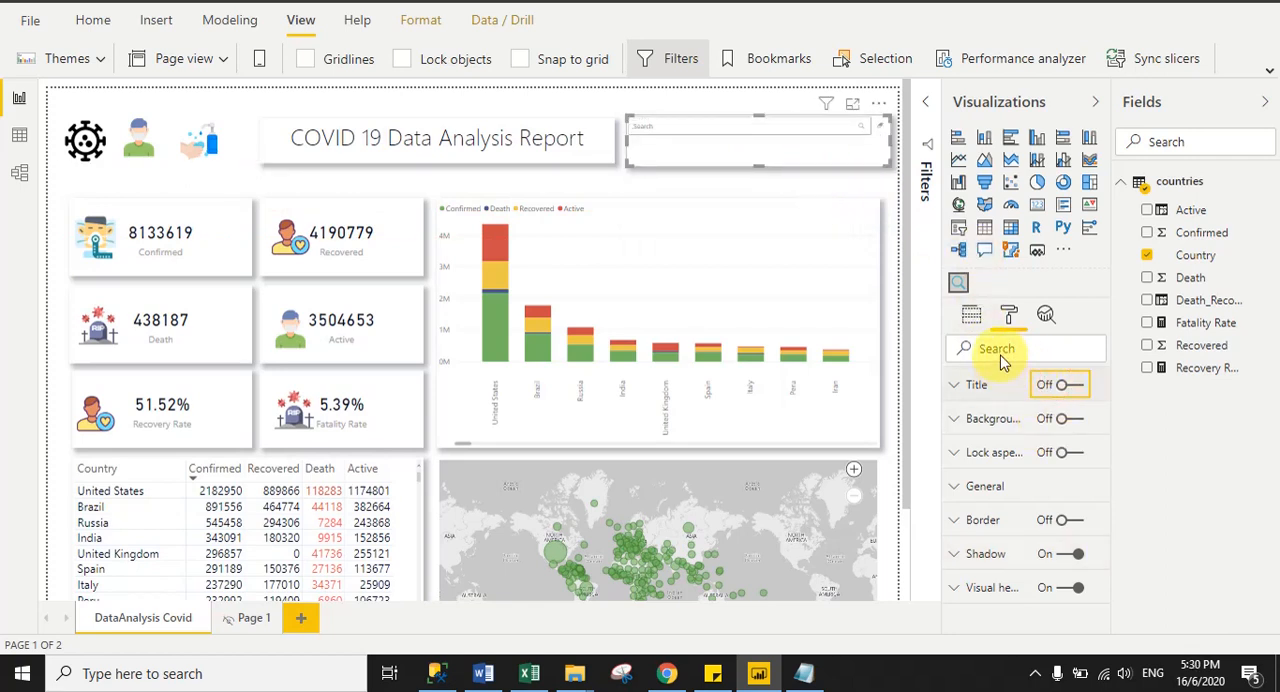
pyautogui.click(1073, 390)
pyautogui.click(968, 388)
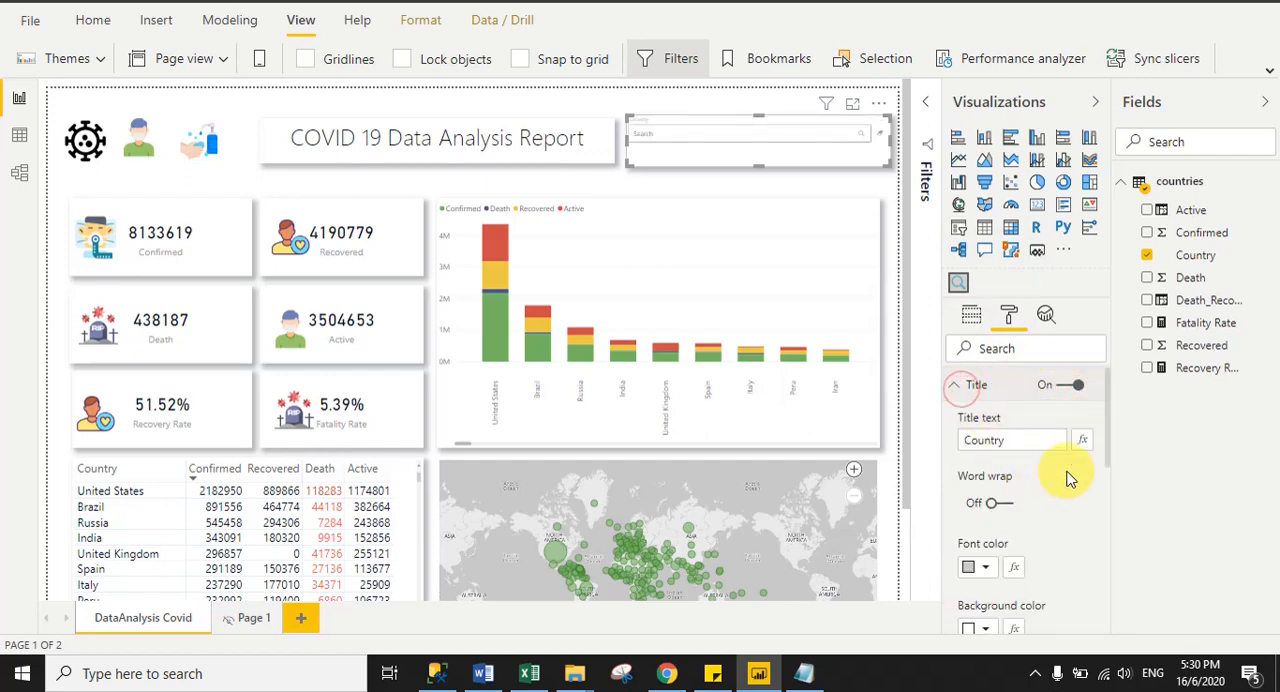
pyautogui.moveTo(1103, 428); pyautogui.dragTo(1018, 540)
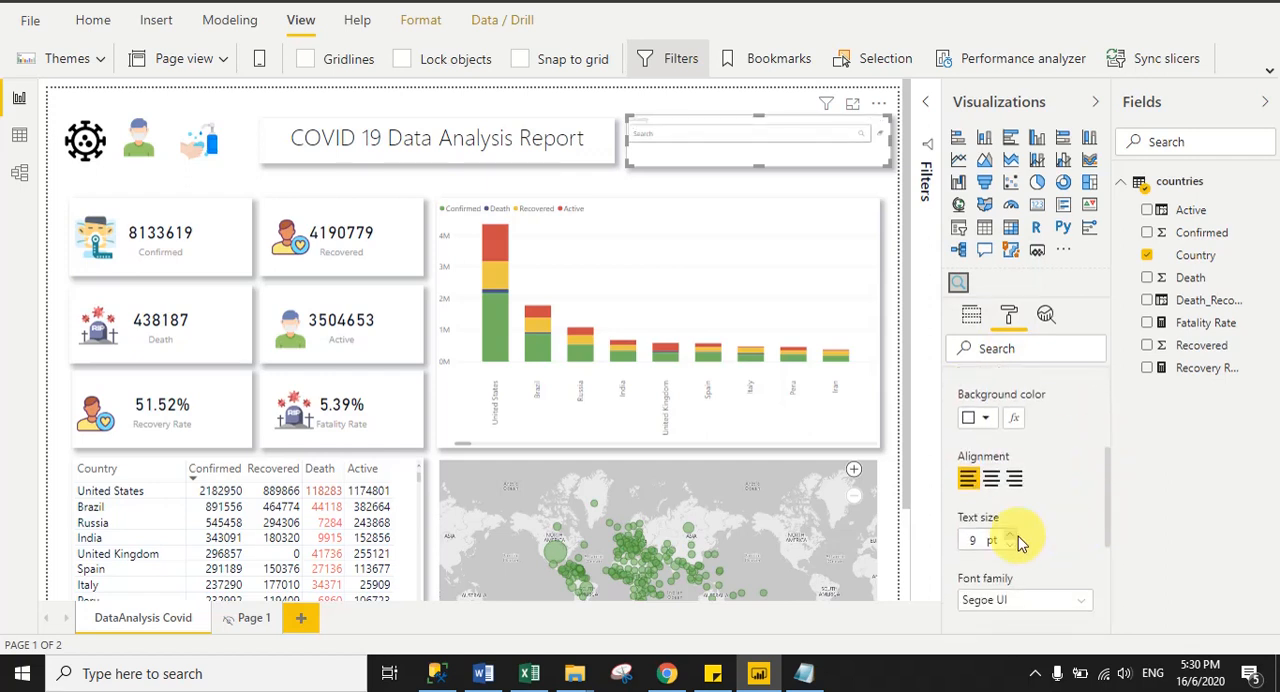
pyautogui.click(972, 538)
pyautogui.write('12')
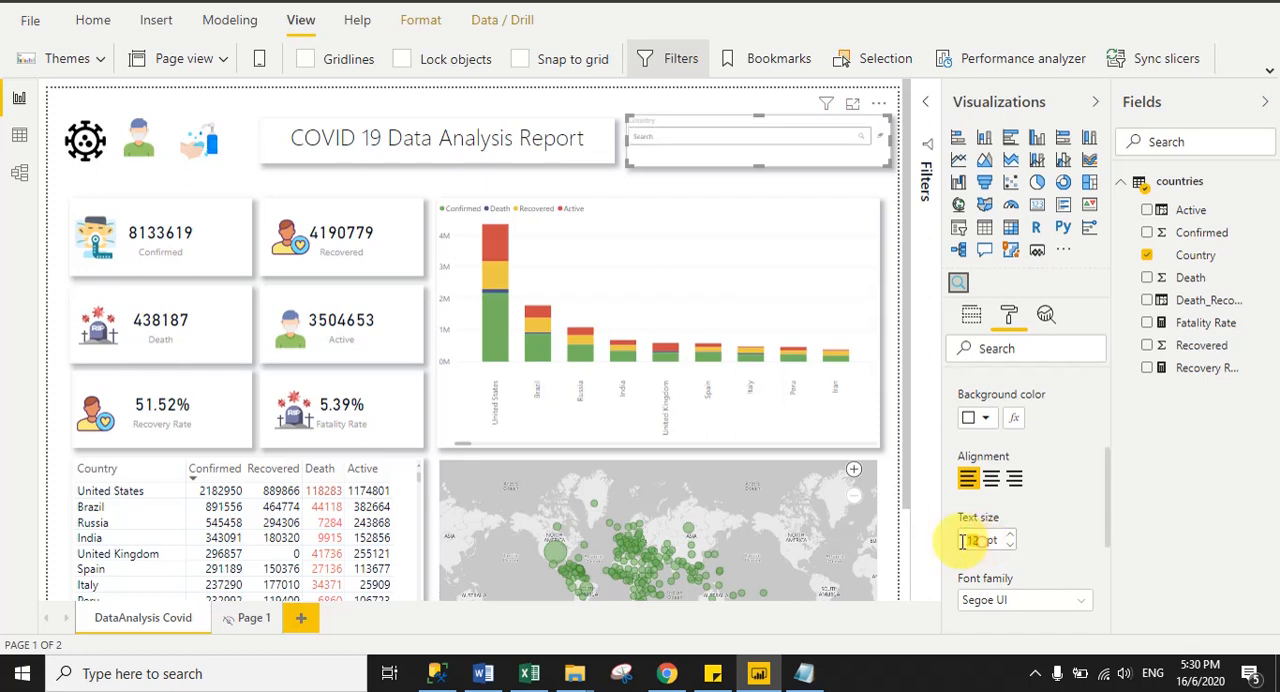
pyautogui.write('5')
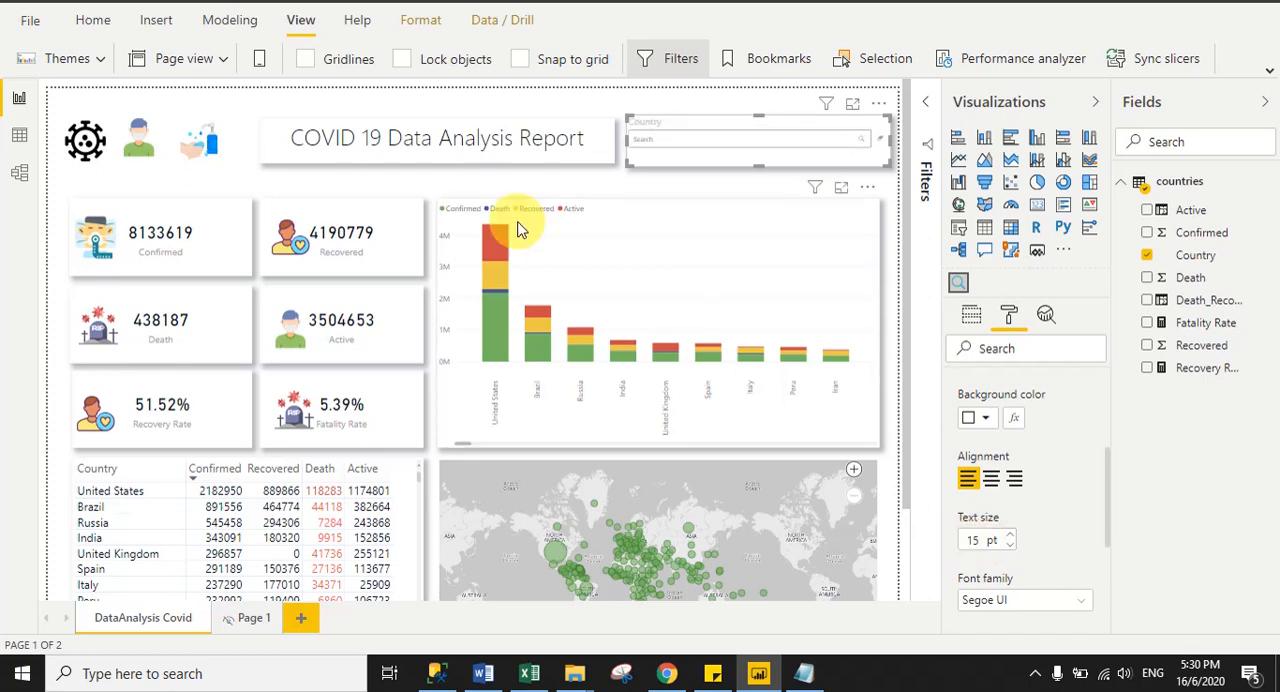
pyautogui.click(483, 104)
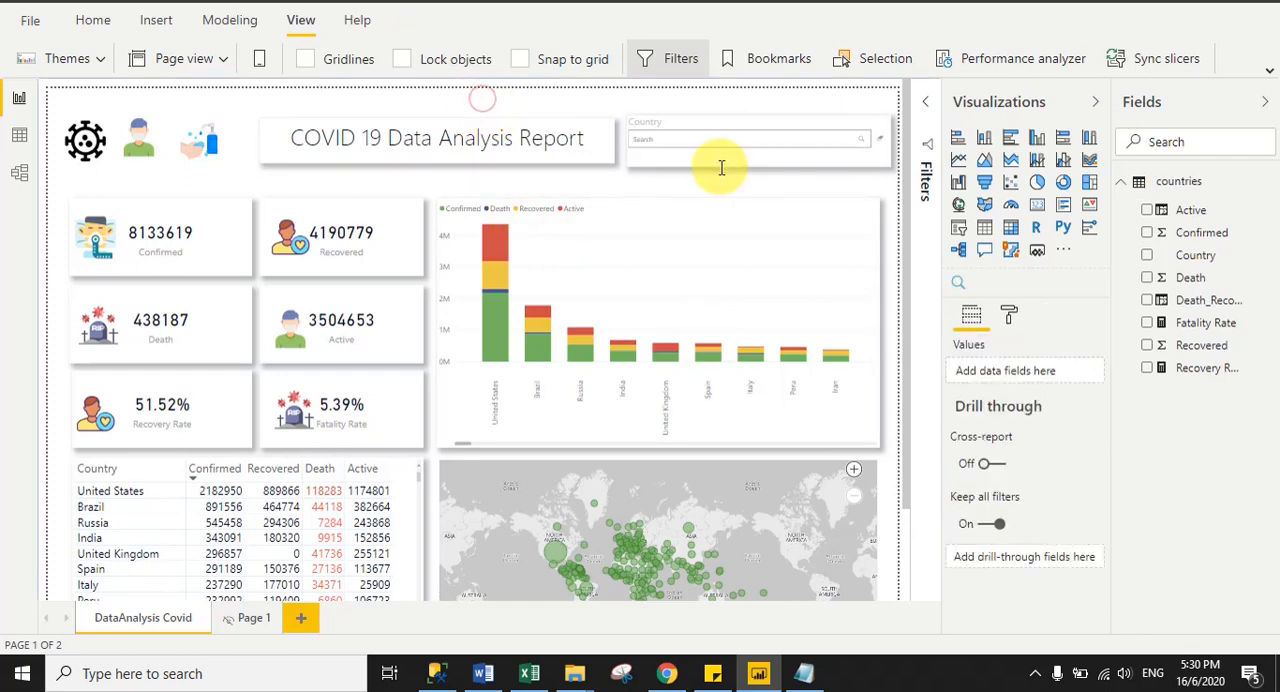
# - Filter the report to India with the Country text filter, check the cards, chart, table and map, and clear the filter
pyautogui.click(658, 136)
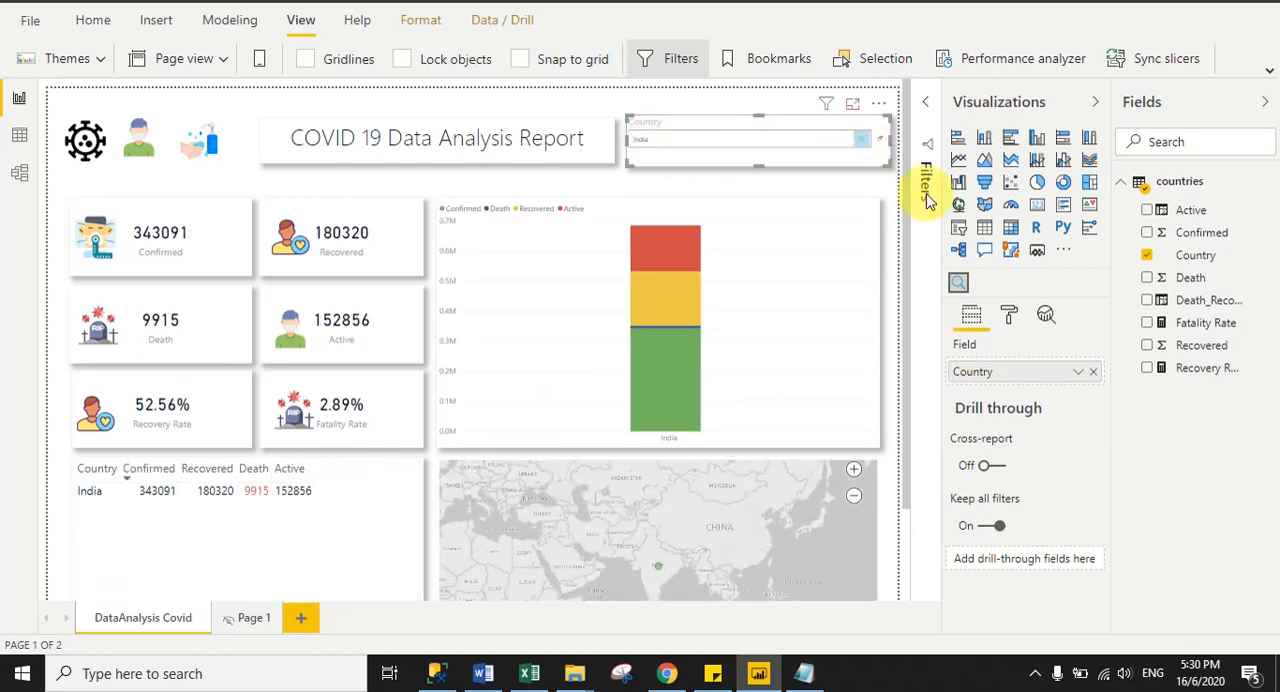
pyautogui.click(1096, 106)
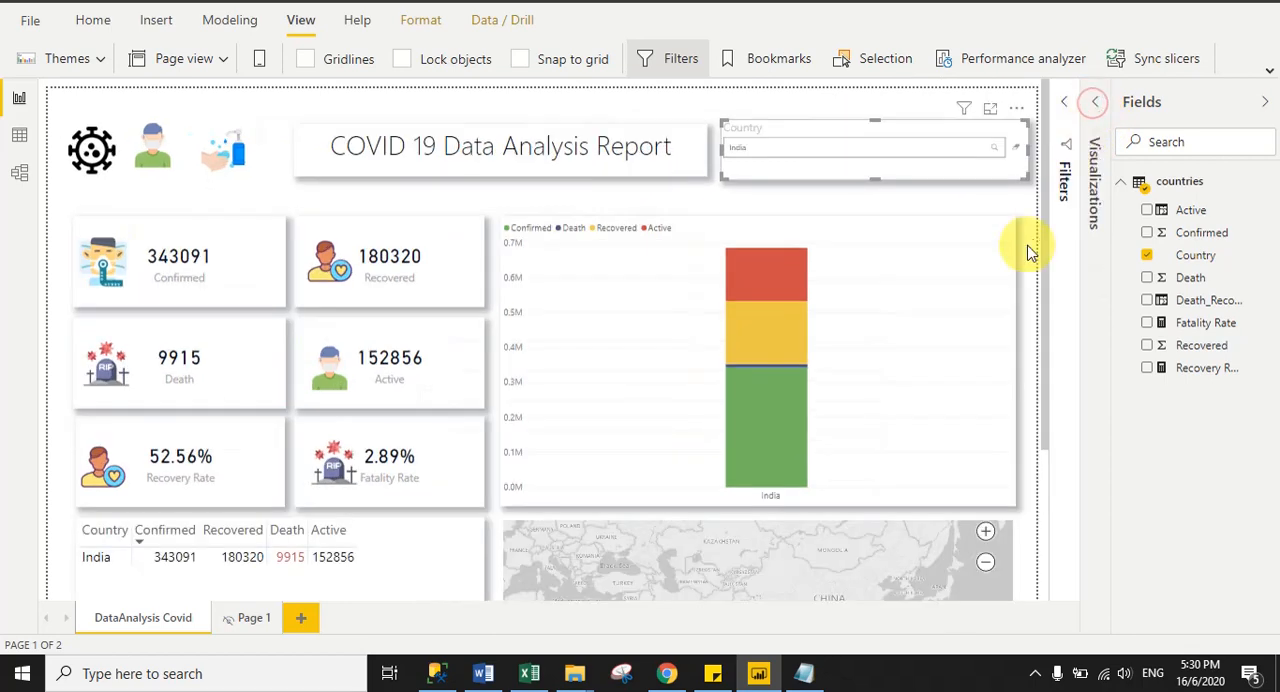
pyautogui.moveTo(1046, 234); pyautogui.dragTo(1054, 409)
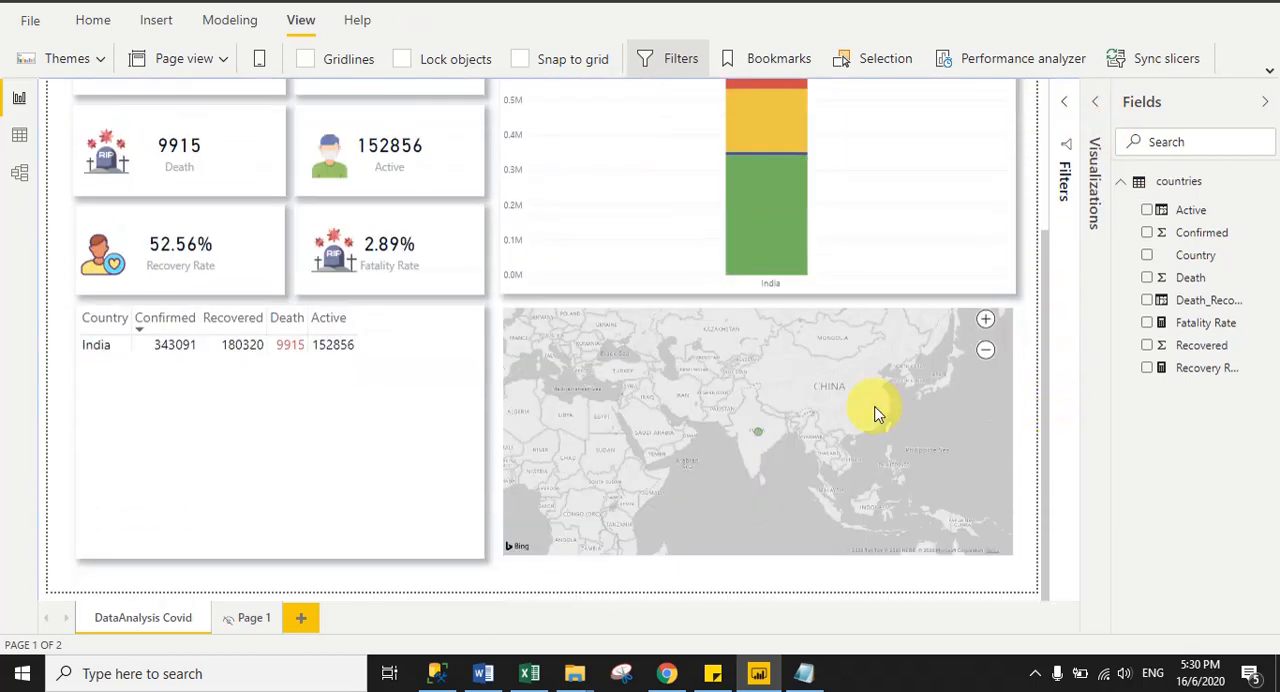
pyautogui.moveTo(758, 435)
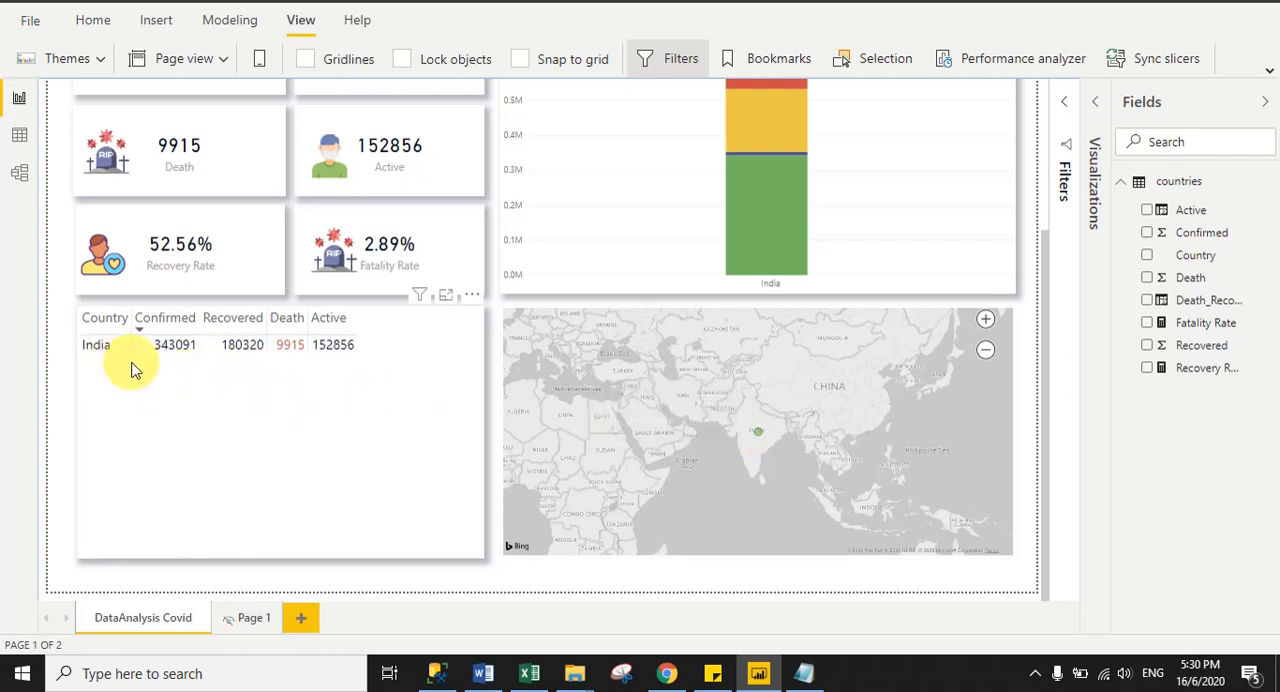
pyautogui.moveTo(1049, 291); pyautogui.dragTo(1045, 166)
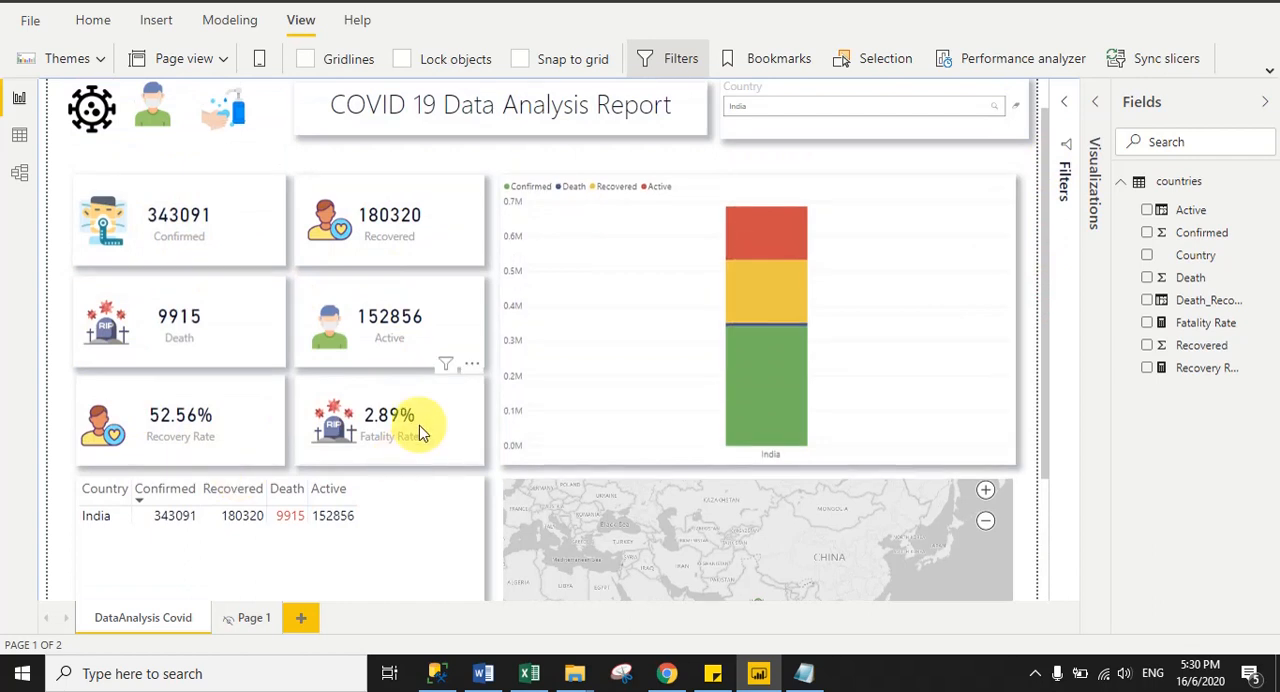
pyautogui.click(1014, 106)
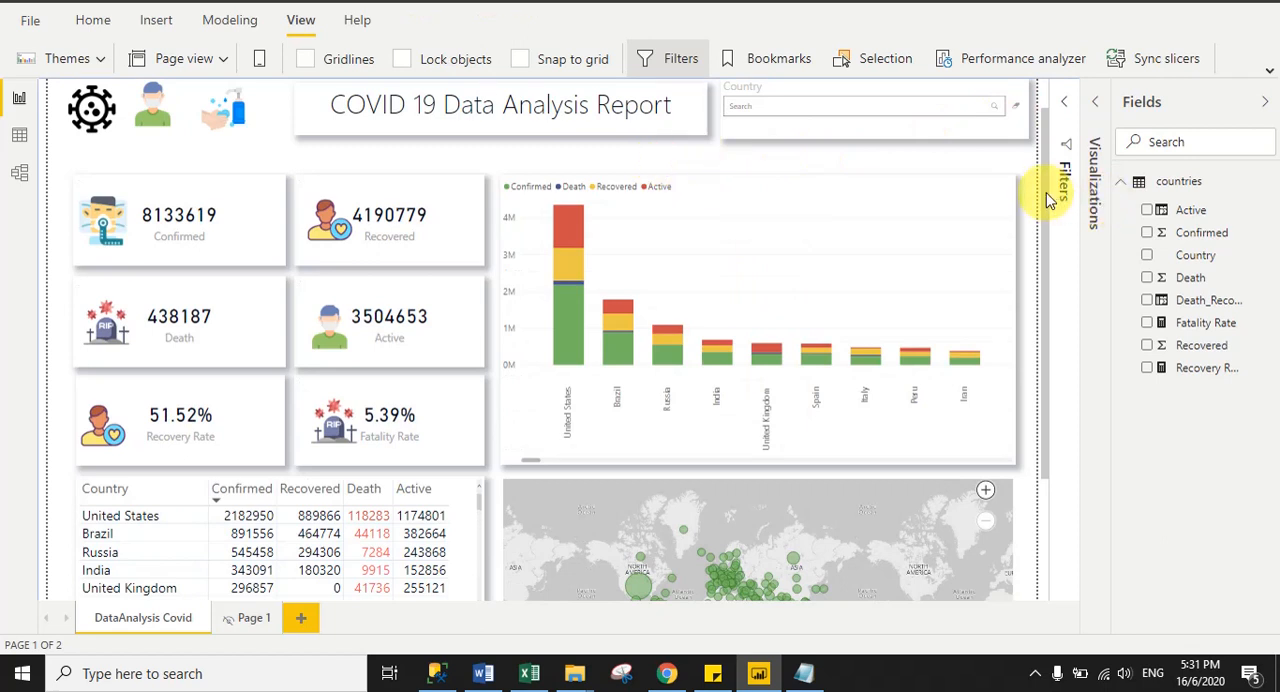
pyautogui.moveTo(1046, 192); pyautogui.dragTo(1043, 110)
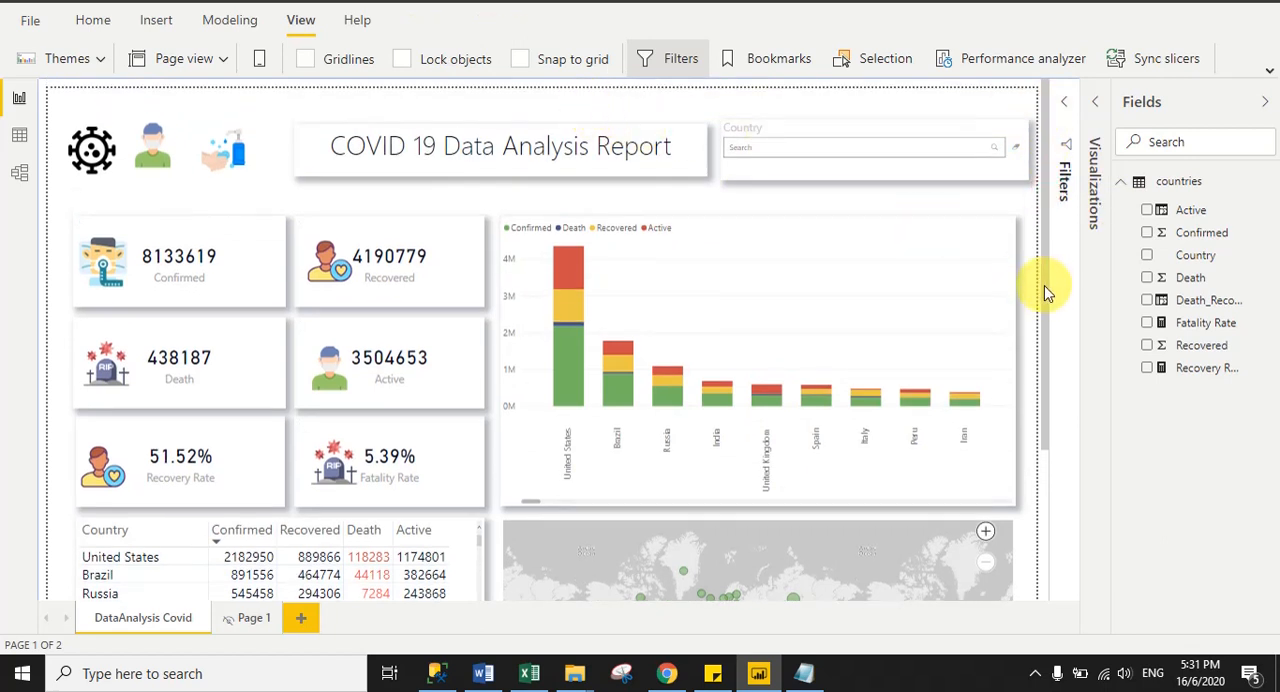
# - Switch to Chrome to compare with the published reference report, and return to Power BI Desktop
pyautogui.click(666, 673)
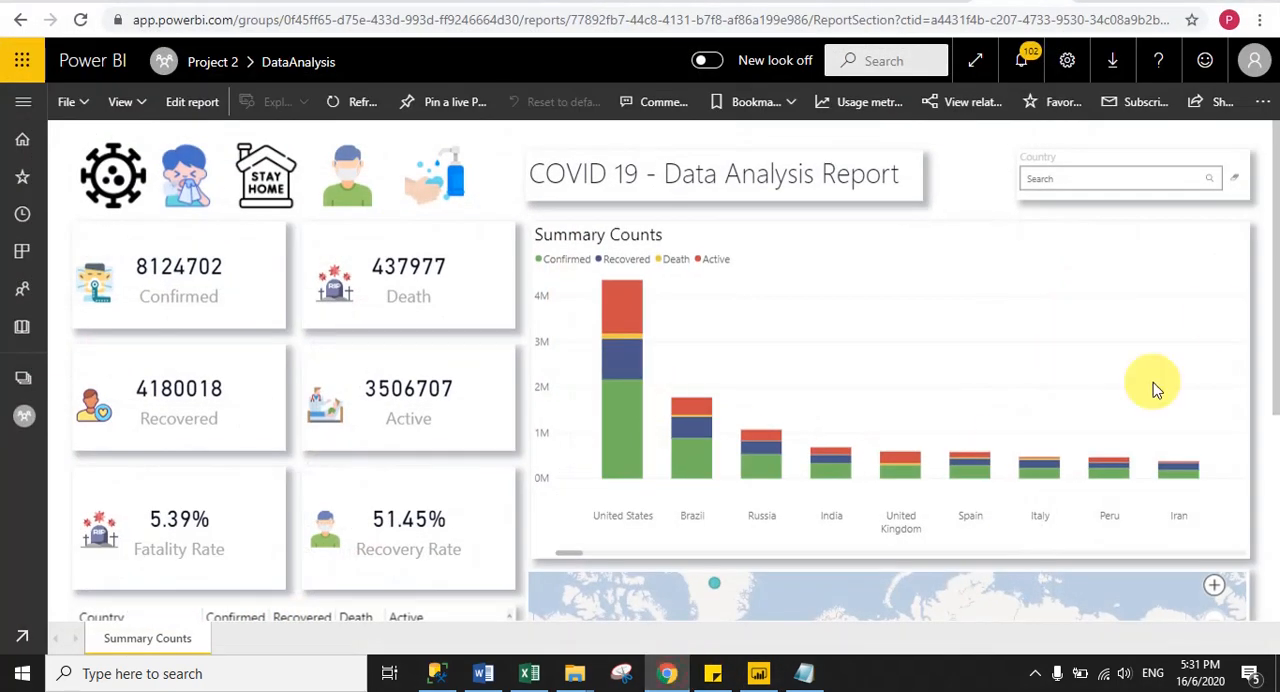
pyautogui.moveTo(1272, 271); pyautogui.dragTo(1275, 235)
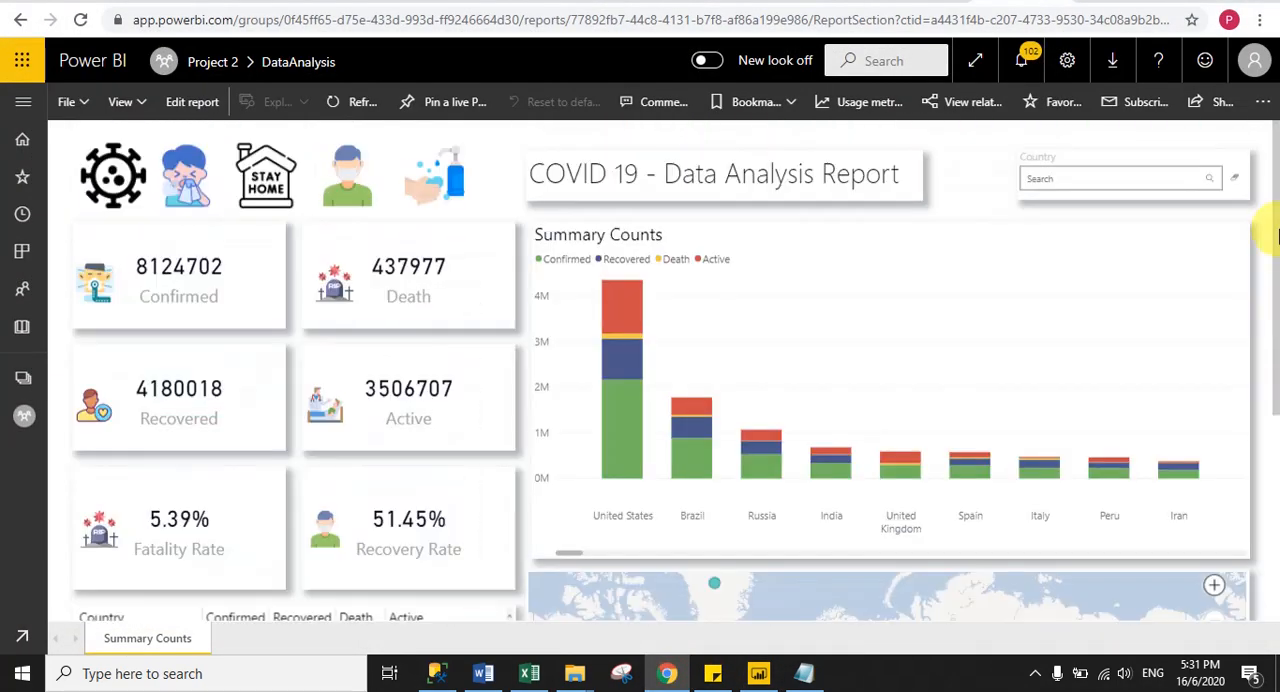
pyautogui.click(668, 675)
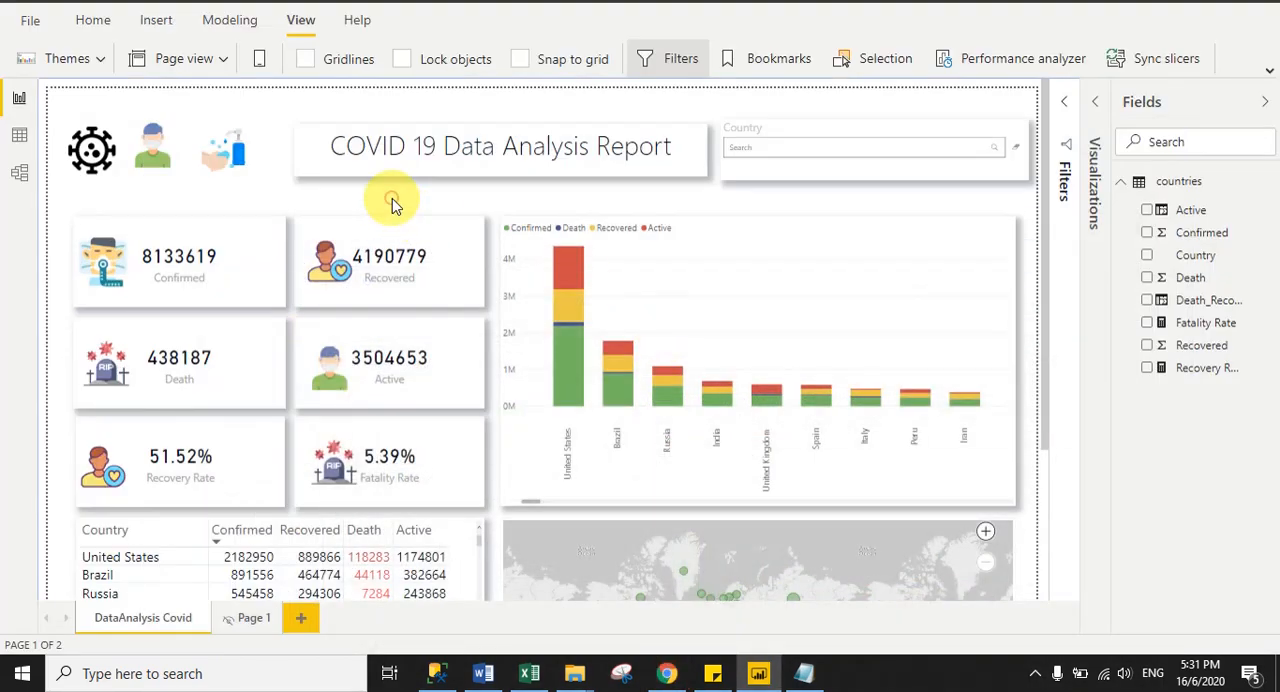
pyautogui.moveTo(577, 280)
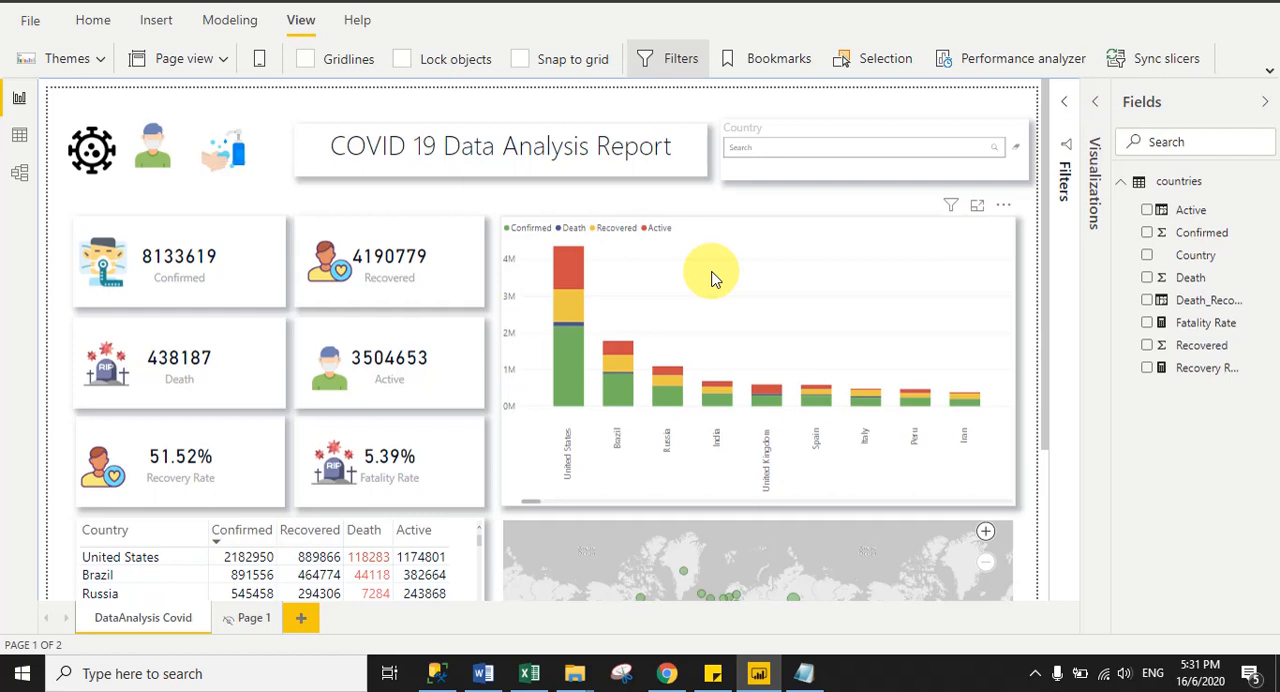
# - Add a new report page and set its page size type to Tooltip
pyautogui.click(300, 620)
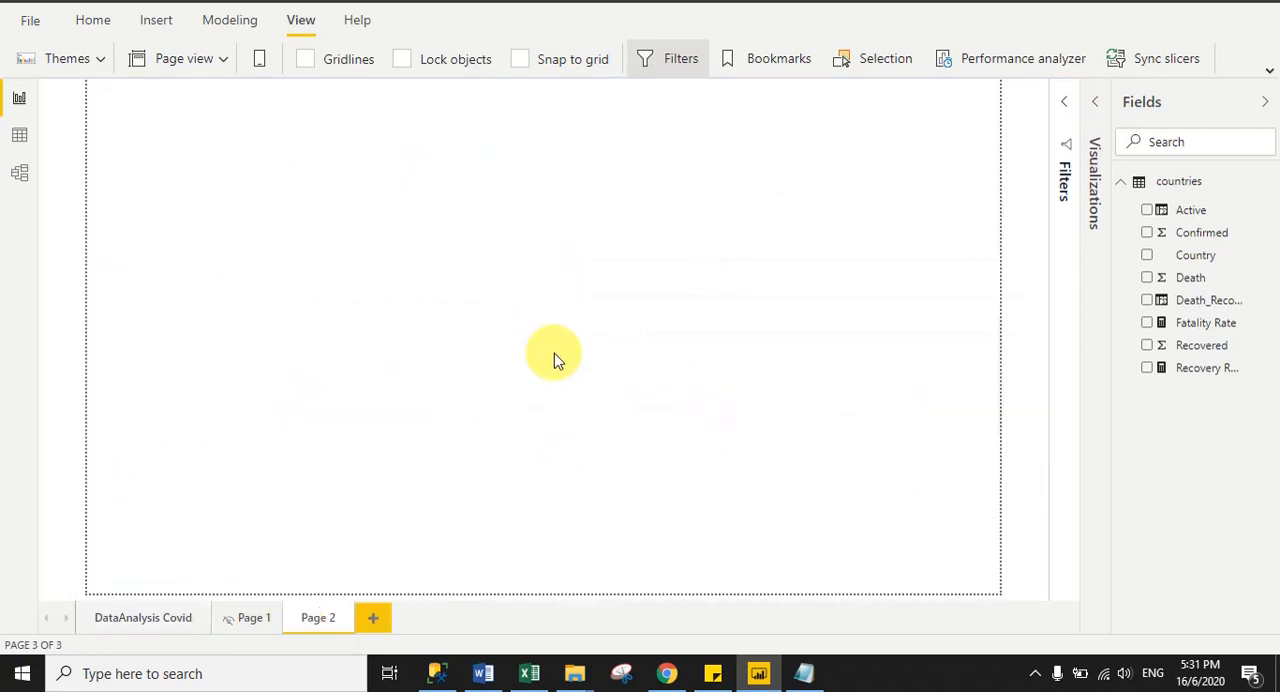
pyautogui.click(1095, 101)
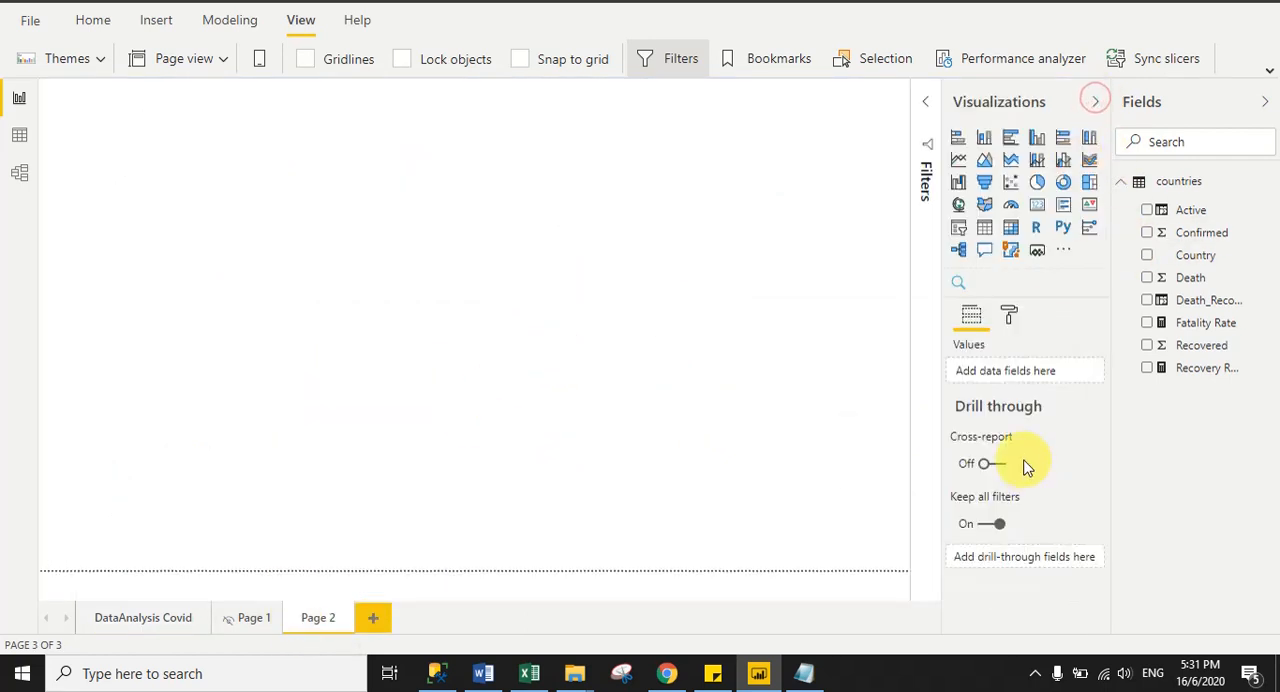
pyautogui.click(1009, 316)
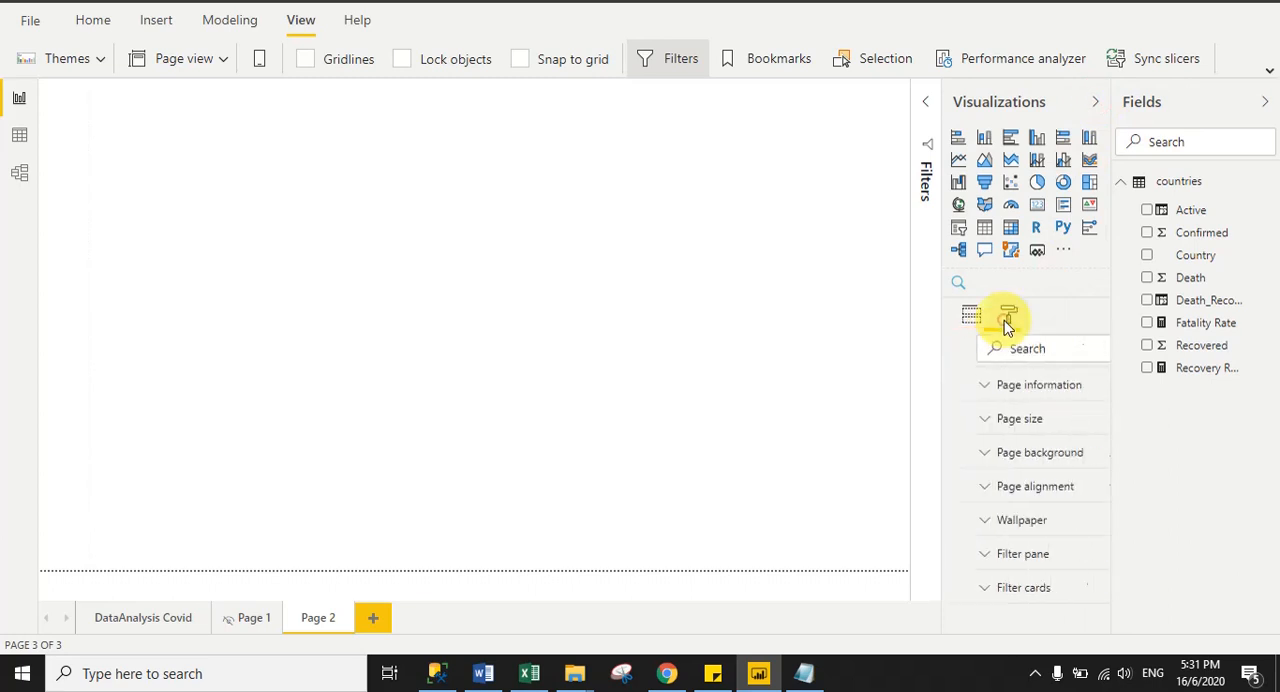
pyautogui.click(1005, 420)
pyautogui.click(1022, 470)
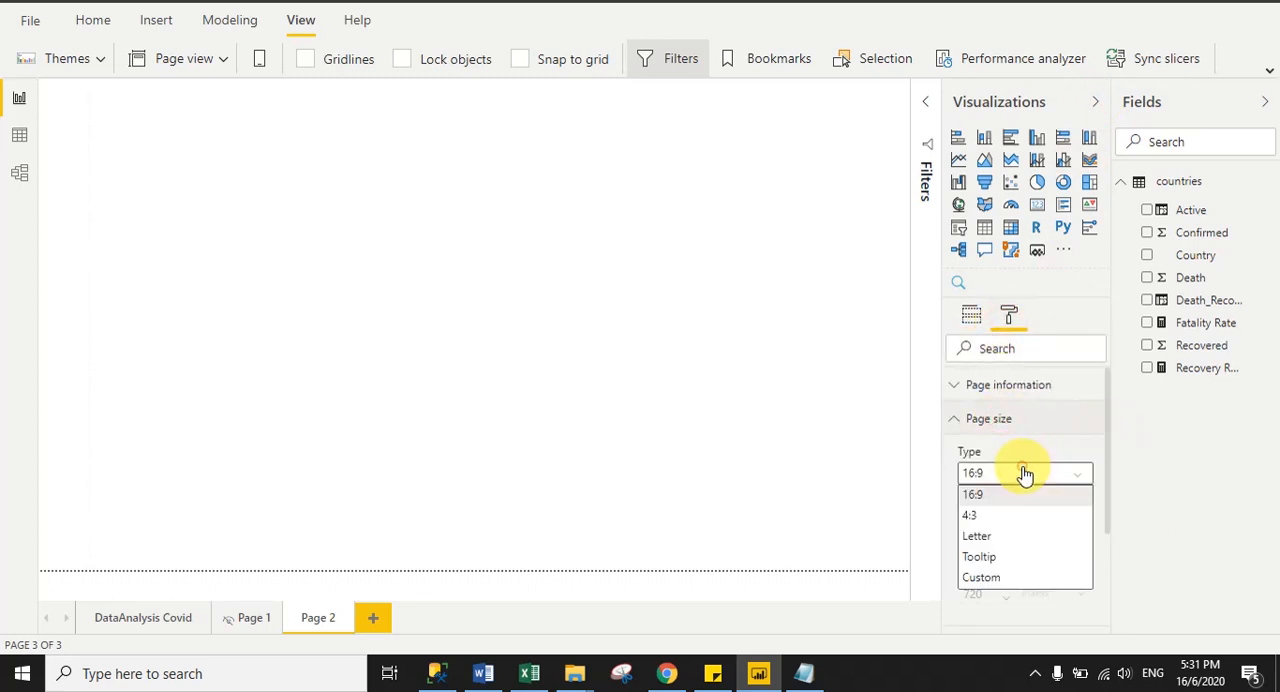
pyautogui.click(977, 558)
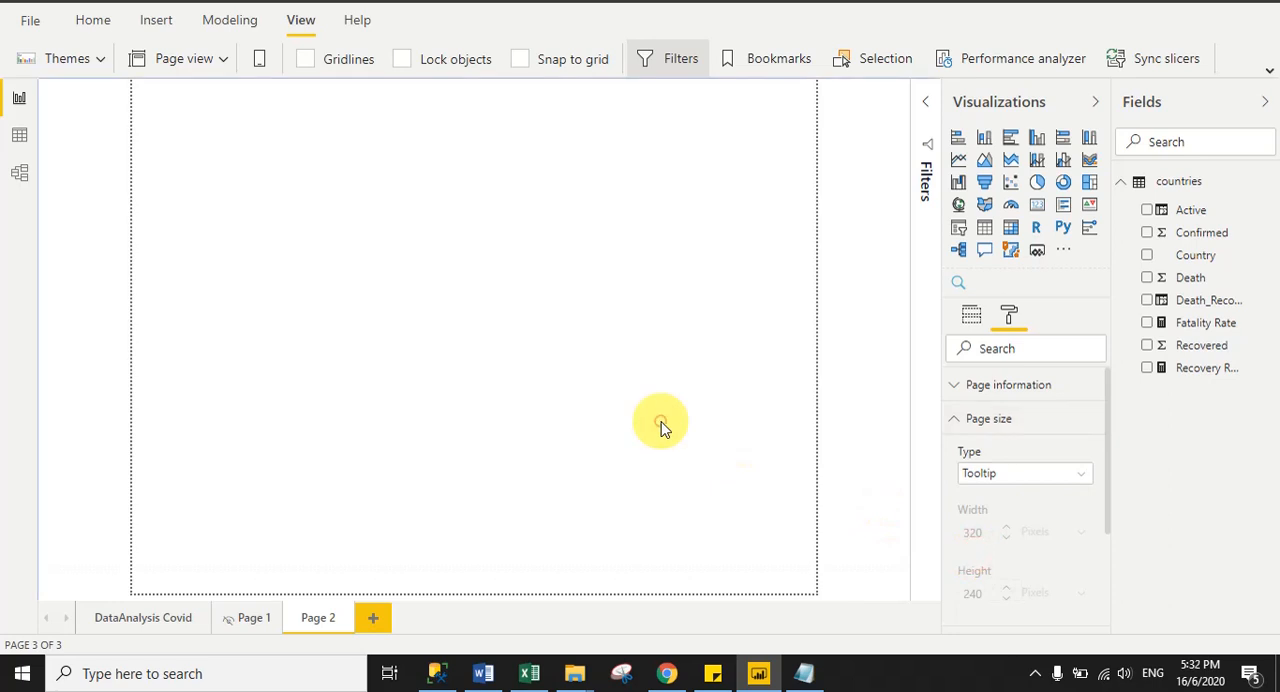
# - Show the new page at actual size and enable it as a tooltip page
pyautogui.click(223, 58)
pyautogui.click(183, 160)
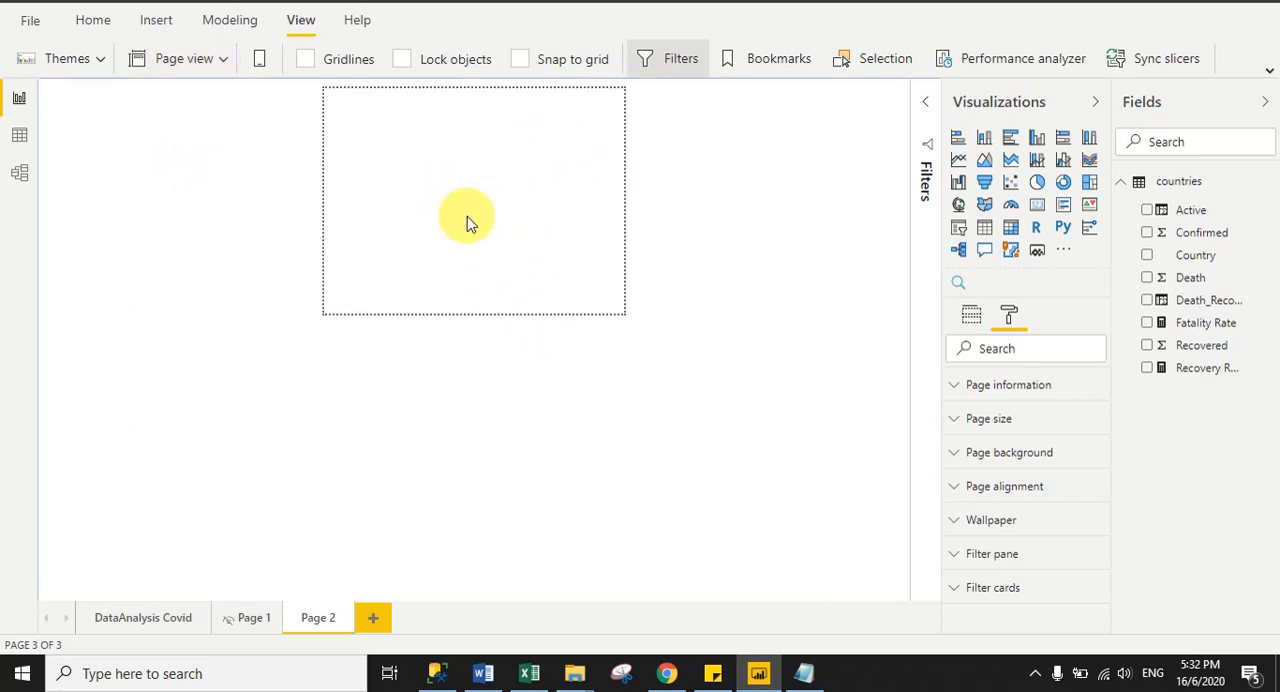
pyautogui.click(990, 393)
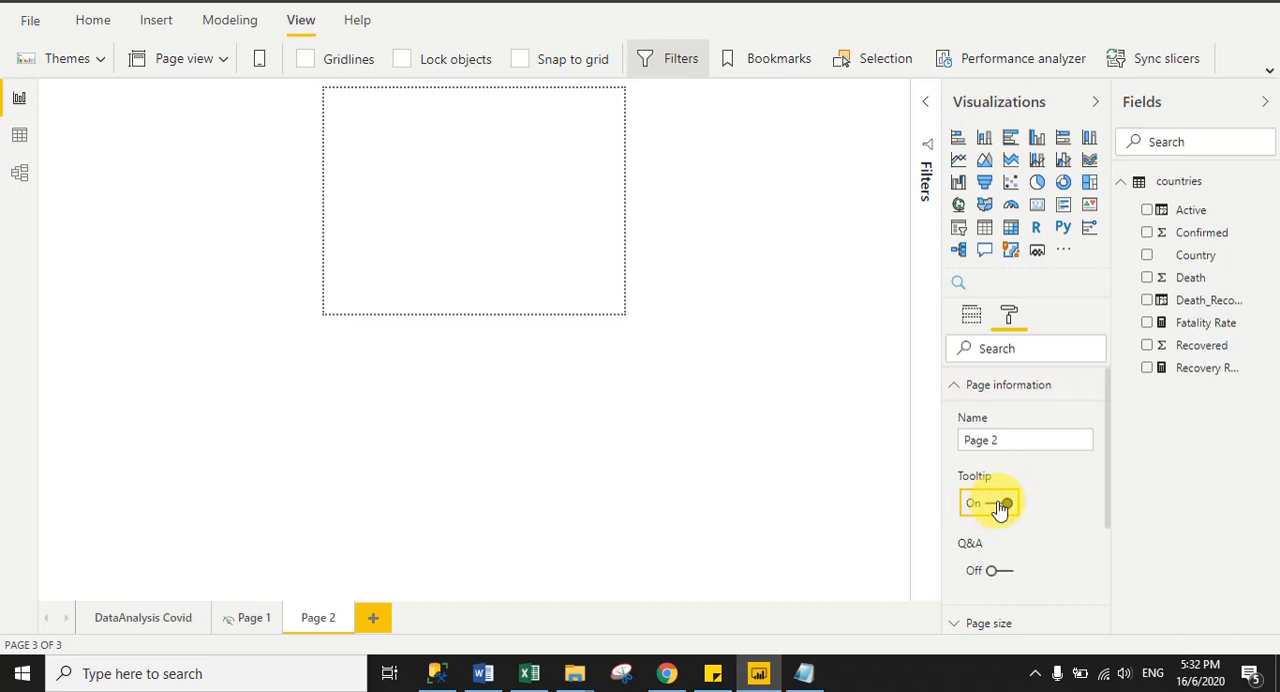
pyautogui.click(494, 211)
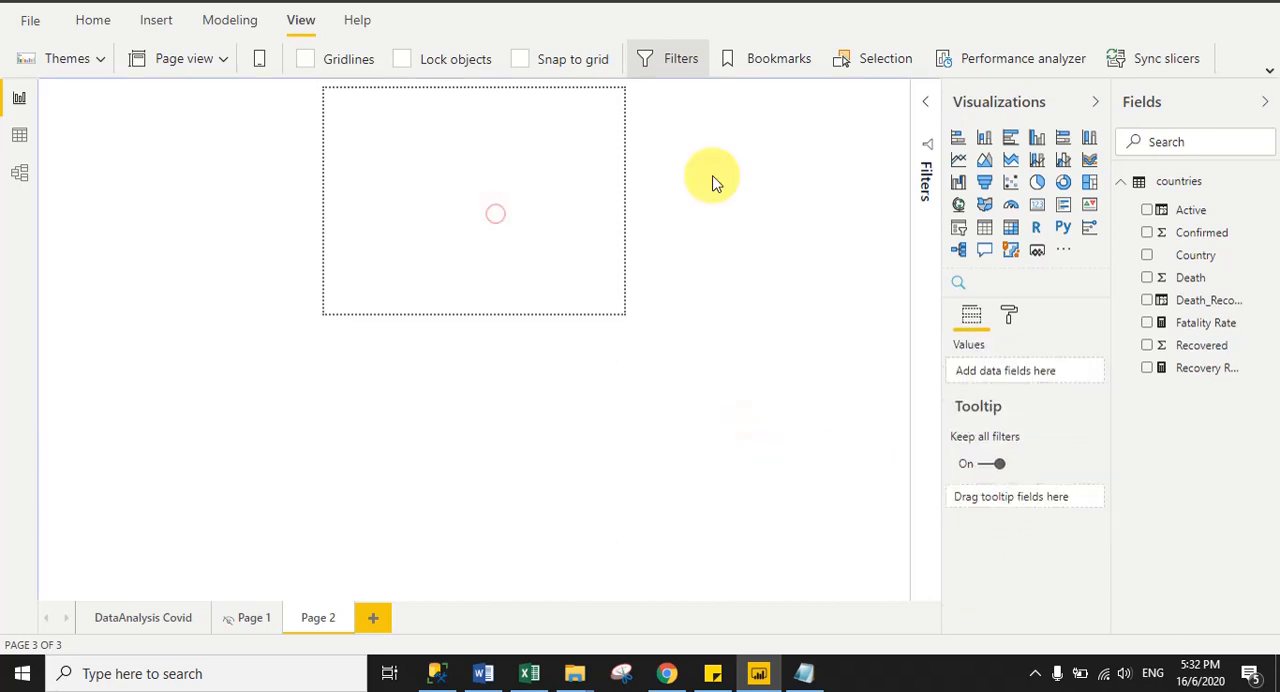
# - Add a clustered column chart to the tooltip page, shrink it, and place it in the upper part of the page
pyautogui.click(1037, 140)
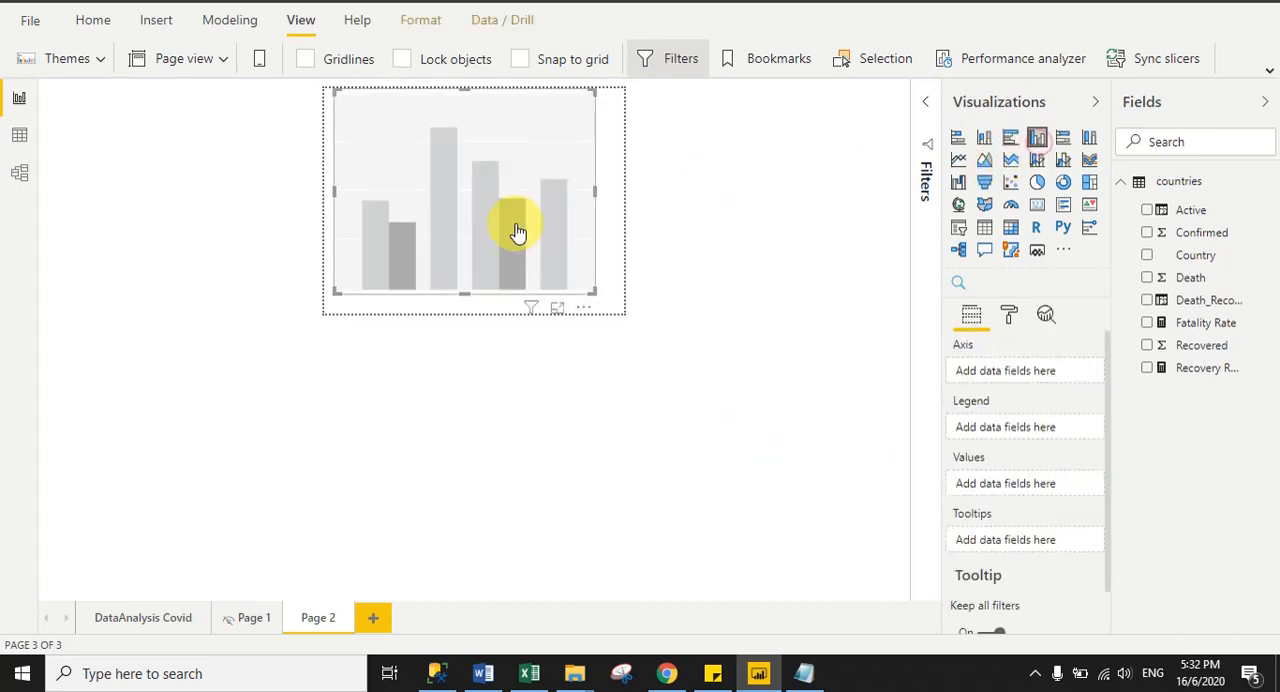
pyautogui.moveTo(500, 234); pyautogui.dragTo(496, 228)
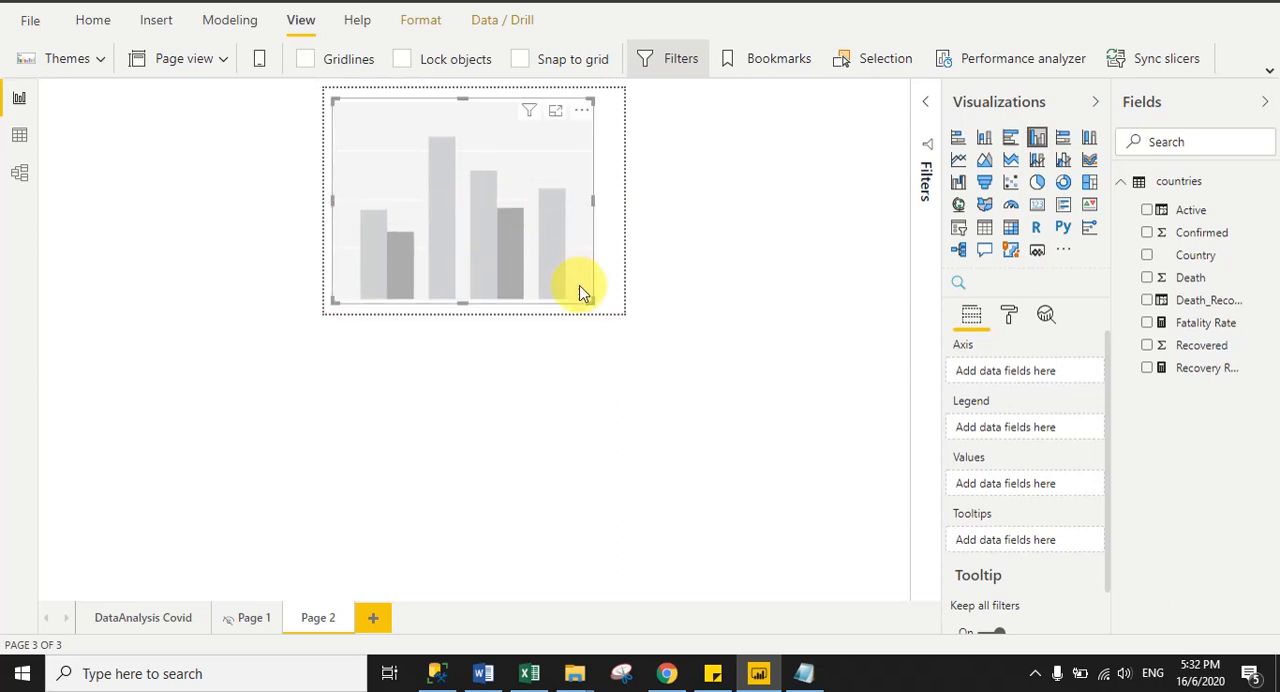
pyautogui.moveTo(590, 301); pyautogui.dragTo(545, 225)
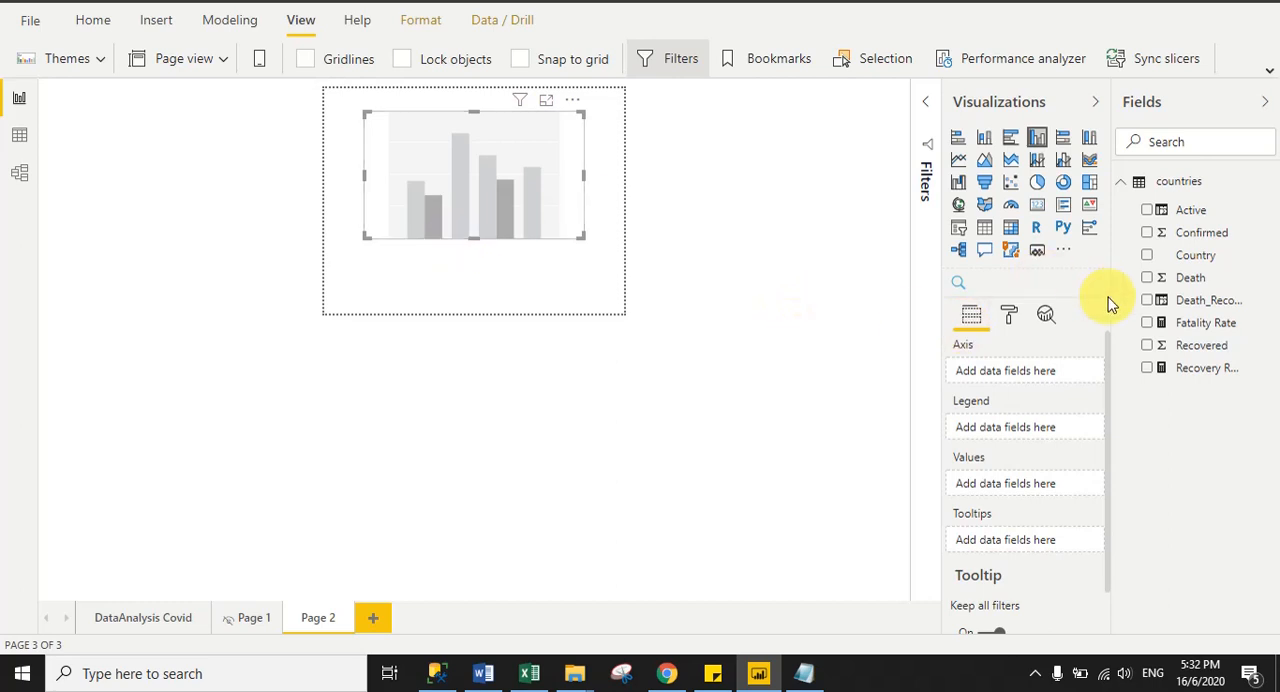
# - Assign Confirmed, Active, Recovered and Death as the column chart's values and enlarge the chart slightly to fit its legend
pyautogui.moveTo(1201, 232); pyautogui.dragTo(1010, 490)
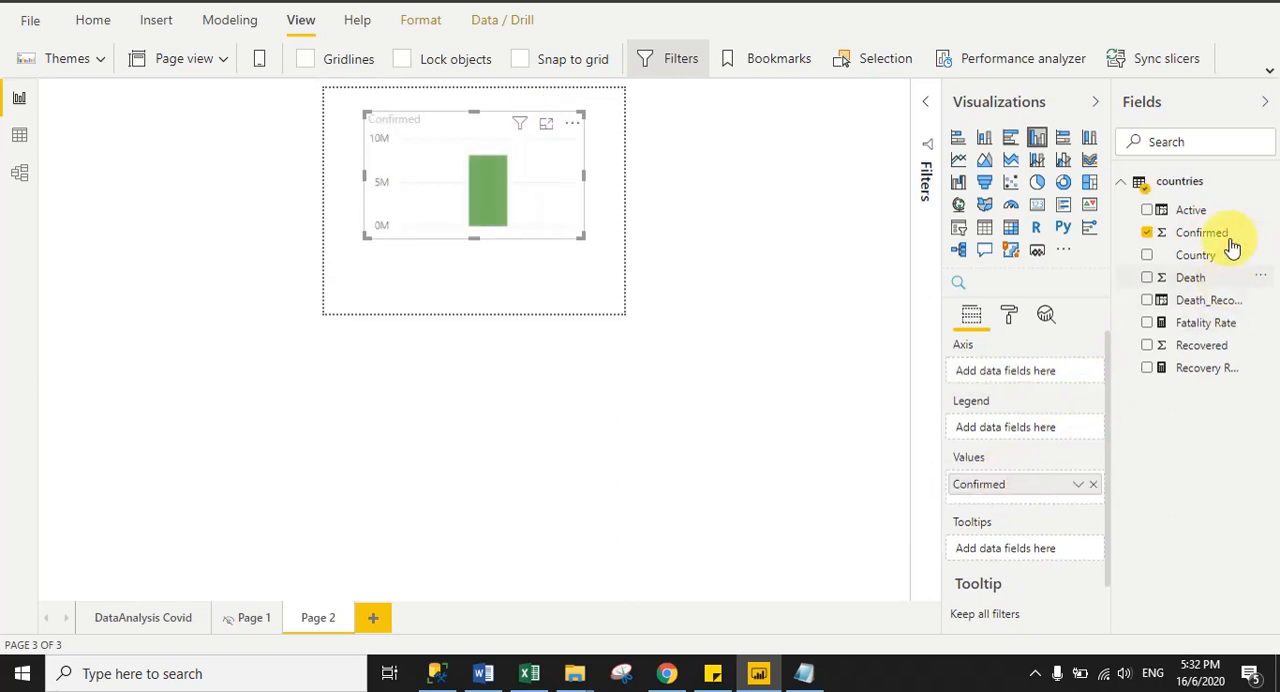
pyautogui.moveTo(1203, 211); pyautogui.dragTo(1028, 499)
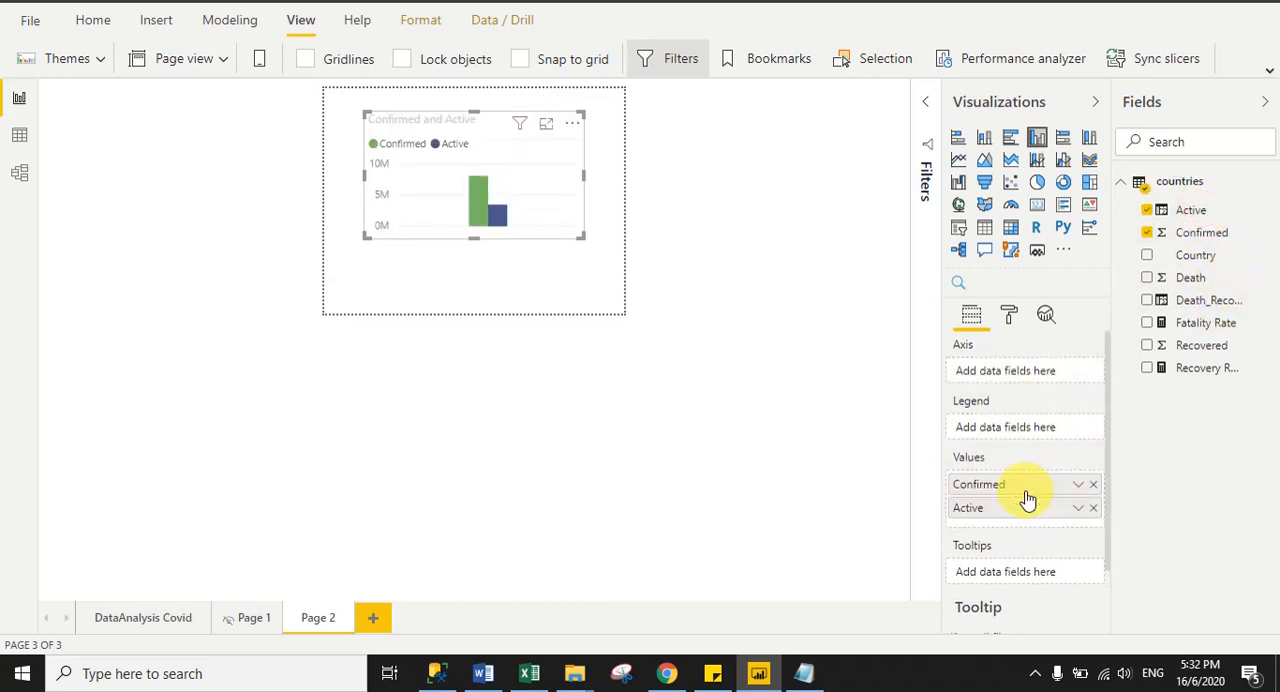
pyautogui.moveTo(1184, 370); pyautogui.dragTo(971, 526)
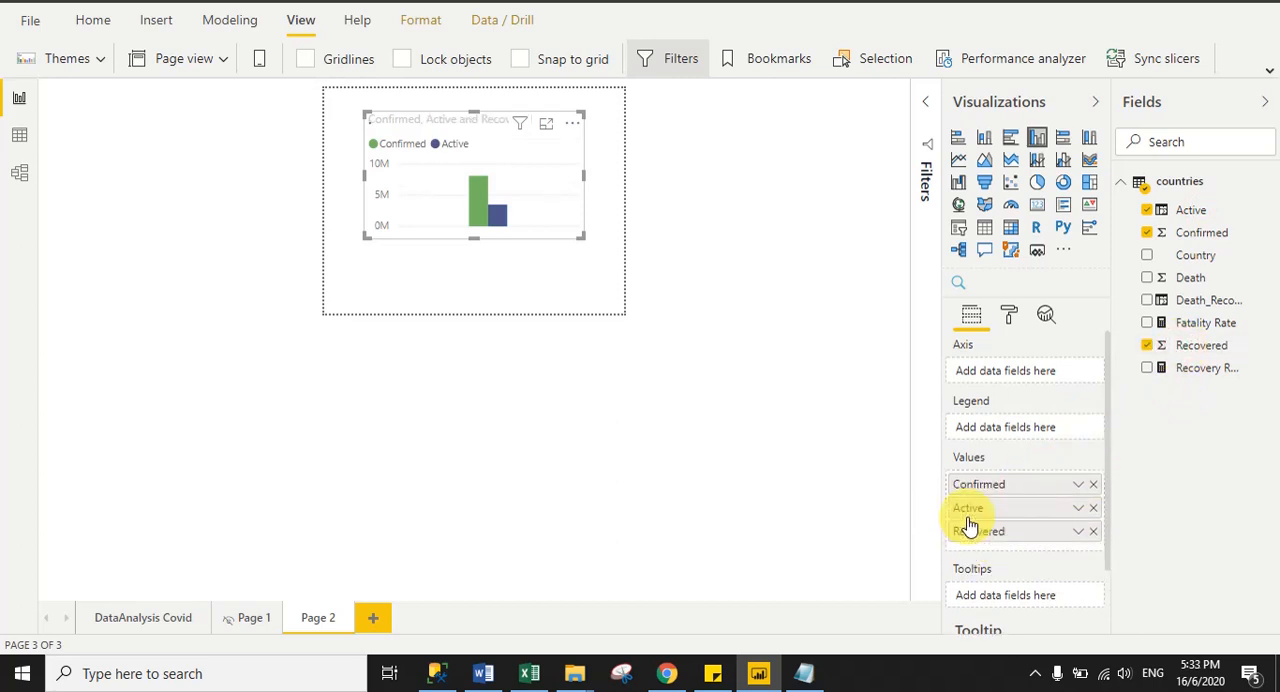
pyautogui.moveTo(1185, 278); pyautogui.dragTo(993, 543)
pyautogui.moveTo(578, 236); pyautogui.dragTo(600, 246)
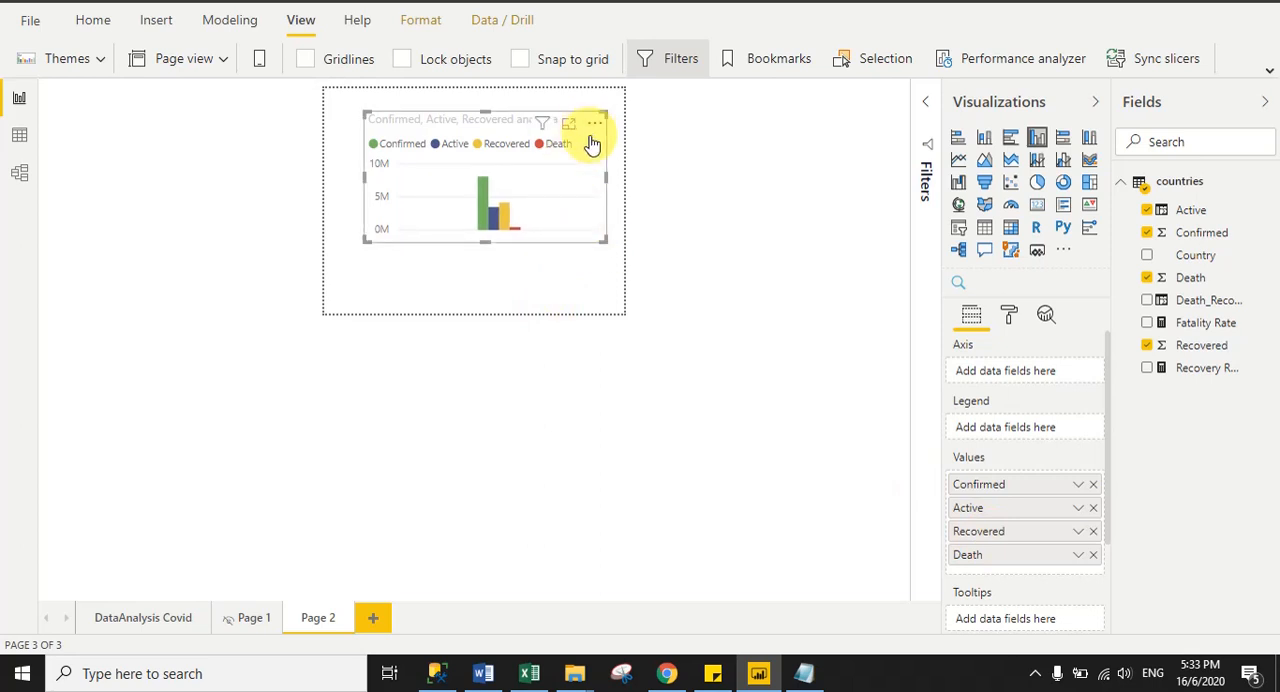
# - Turn off the title of the tooltip page's column chart and shift the chart slightly towards the page's left edge
pyautogui.click(1010, 318)
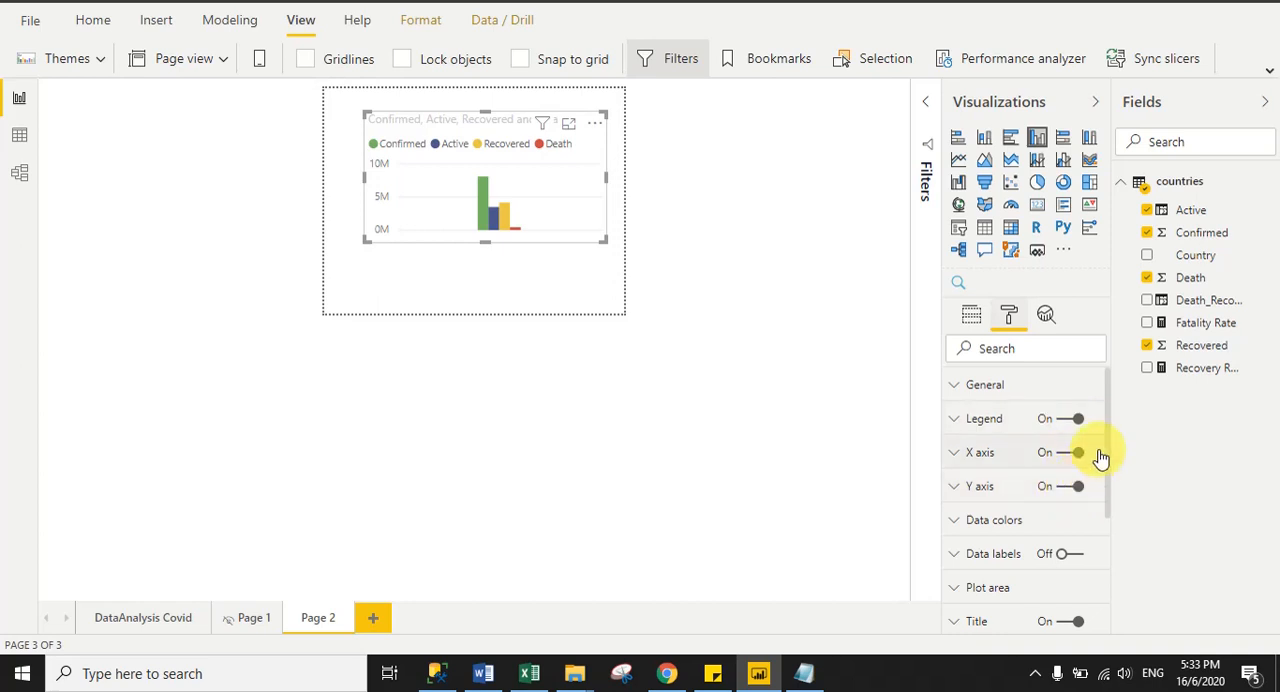
pyautogui.moveTo(1106, 460); pyautogui.dragTo(1109, 537)
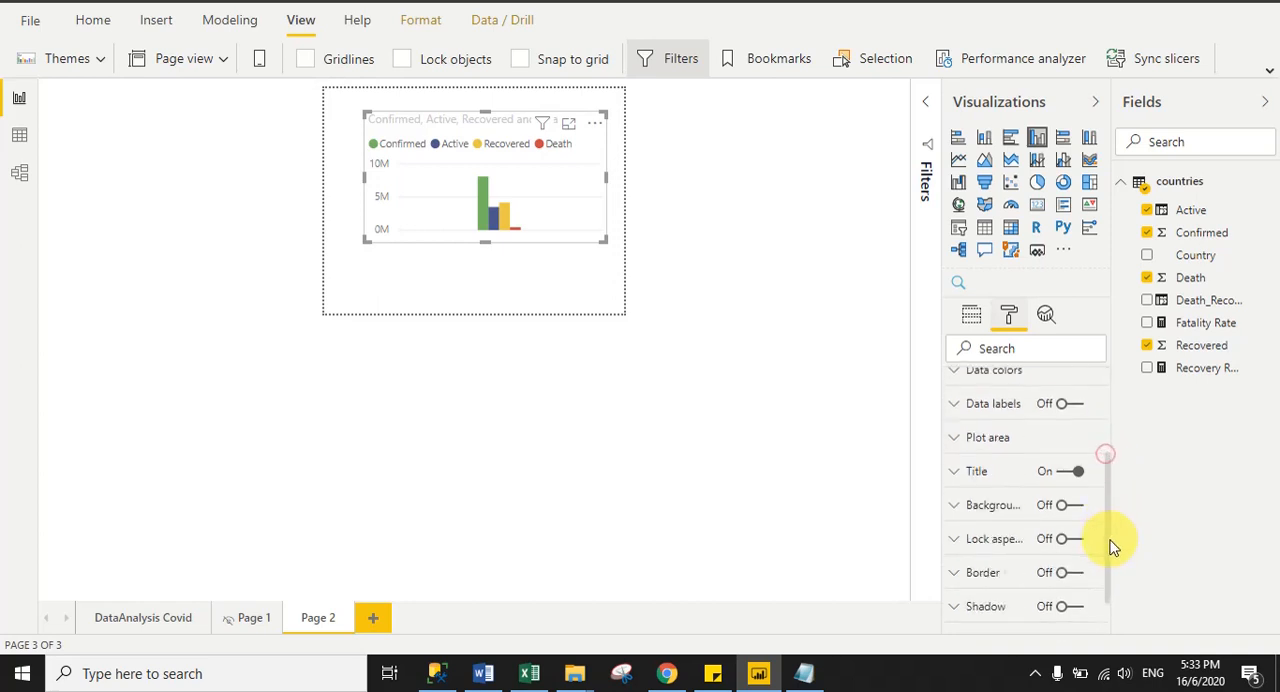
pyautogui.click(1066, 471)
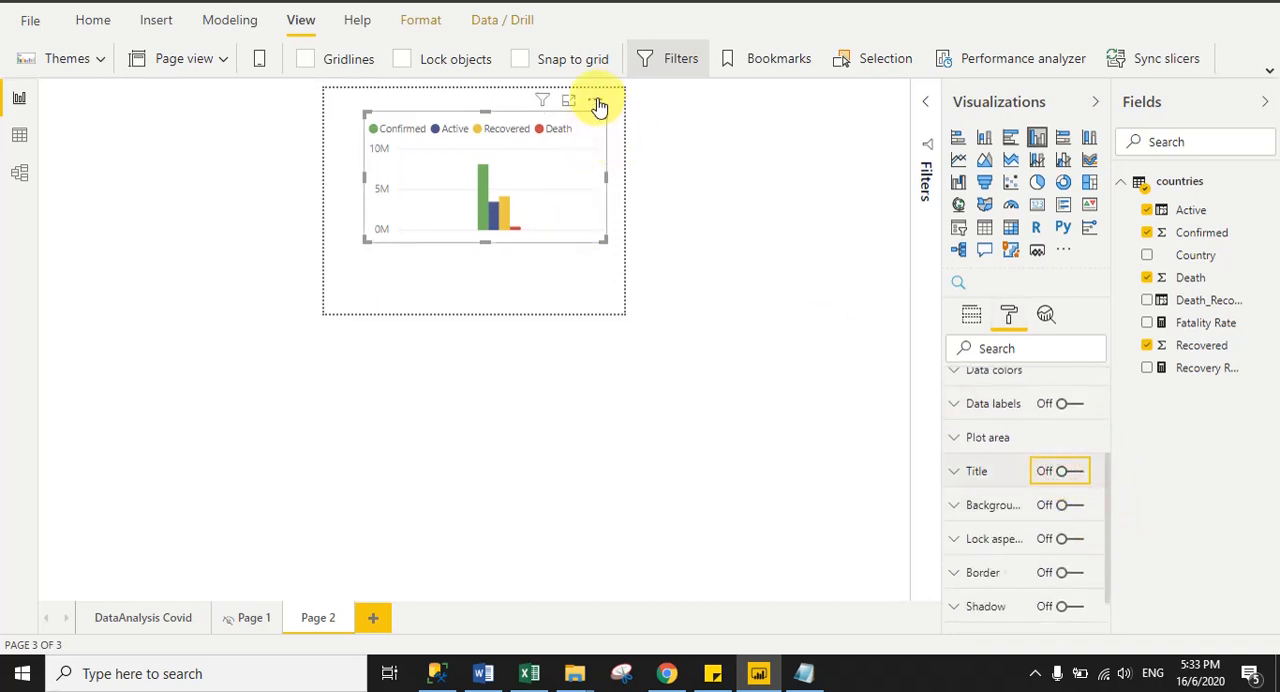
pyautogui.moveTo(597, 98); pyautogui.dragTo(580, 105)
pyautogui.click(743, 327)
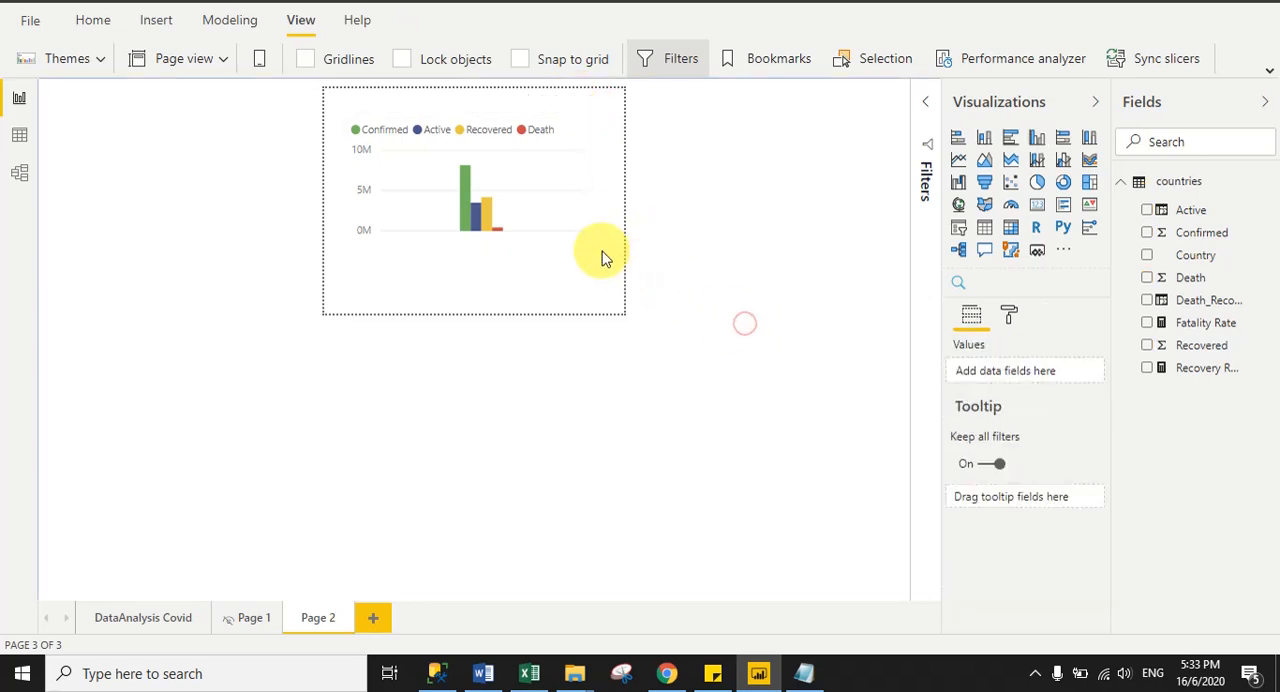
# - Add a small card showing Fatality Rate beneath the left half of the column chart on the tooltip page
pyautogui.click(1037, 204)
pyautogui.moveTo(421, 93); pyautogui.dragTo(403, 246)
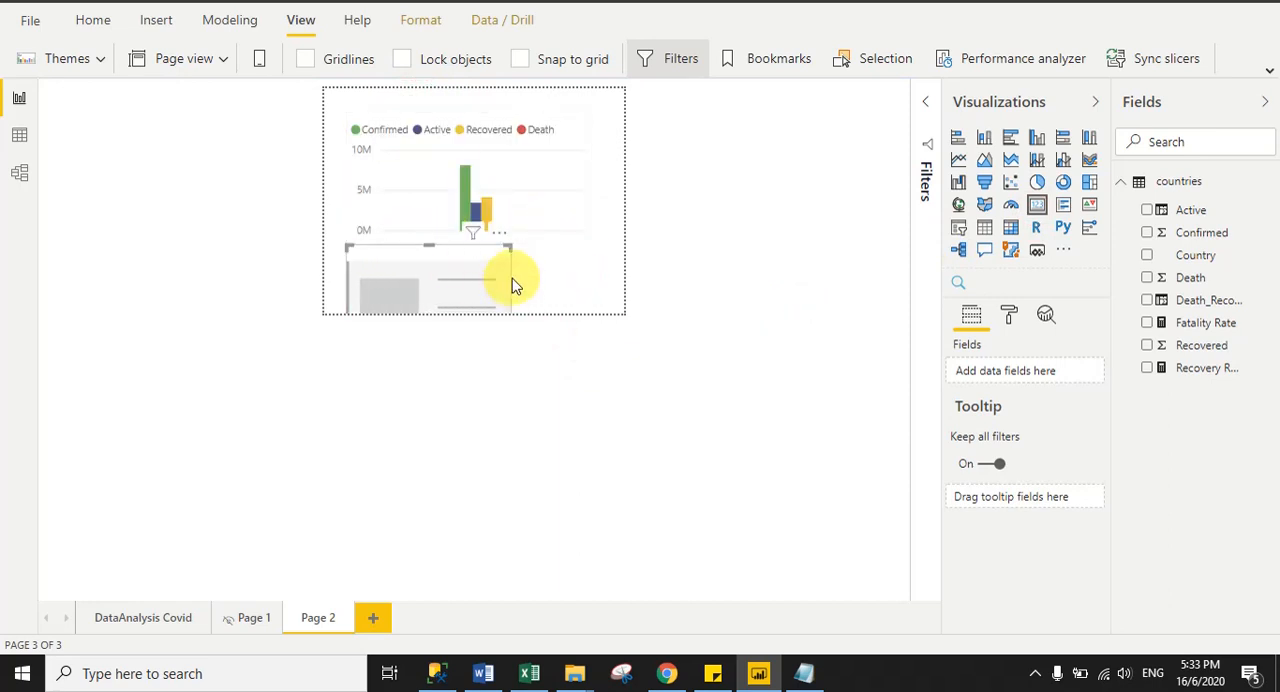
pyautogui.moveTo(506, 248); pyautogui.dragTo(448, 279)
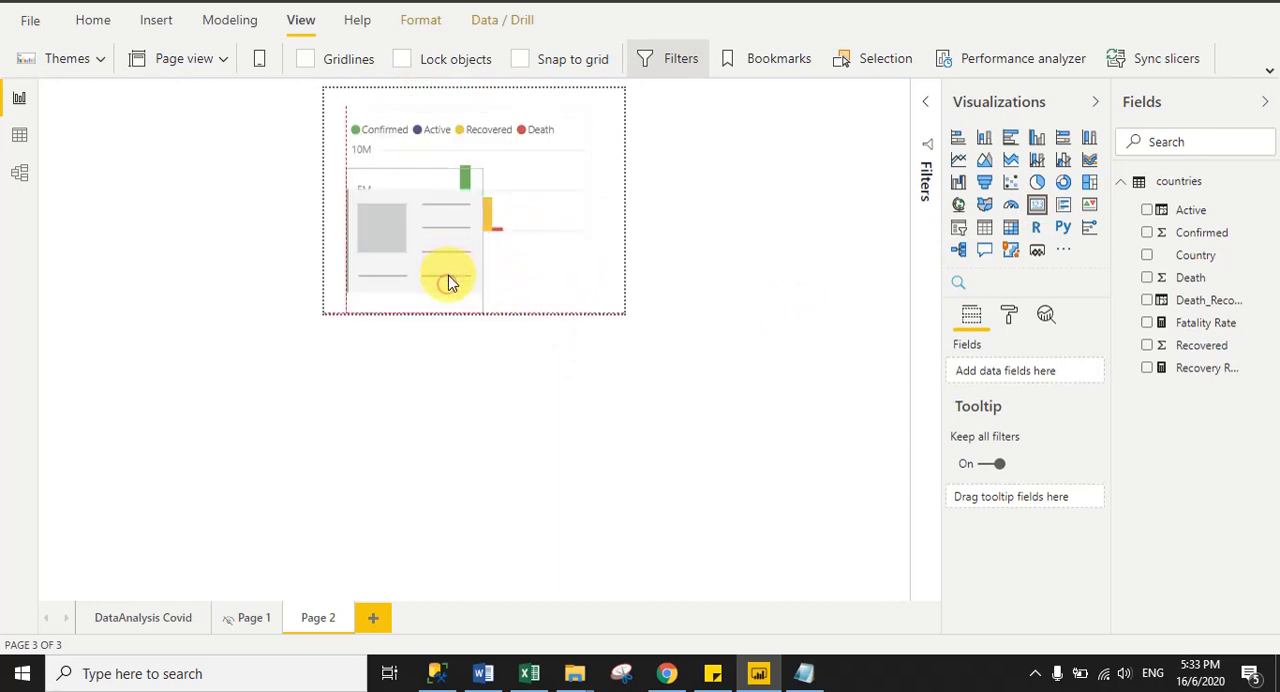
pyautogui.moveTo(481, 171); pyautogui.dragTo(457, 258)
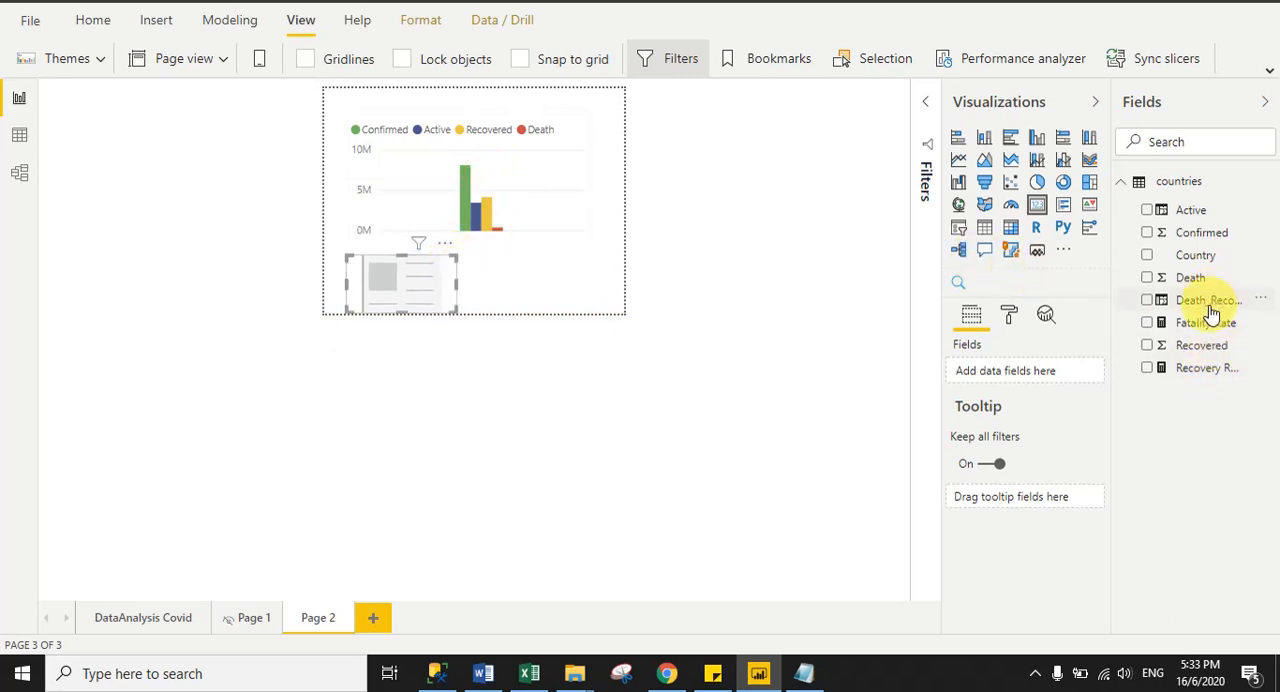
pyautogui.moveTo(1212, 320); pyautogui.dragTo(1020, 372)
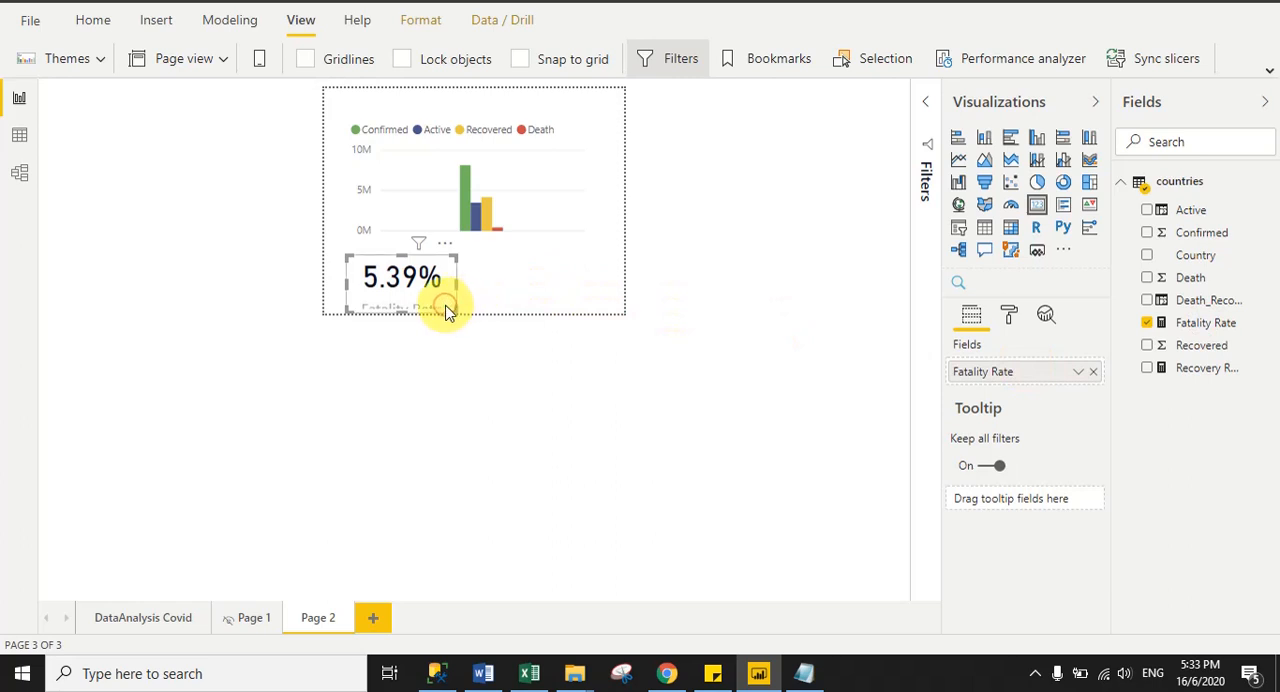
# - Duplicate the Fatality Rate card, place the copy to its right, and replace its field with Recovery Rate
pyautogui.hotkey('ctrl', 'c')
pyautogui.hotkey('ctrl', 'v')
pyautogui.moveTo(443, 306); pyautogui.dragTo(570, 290)
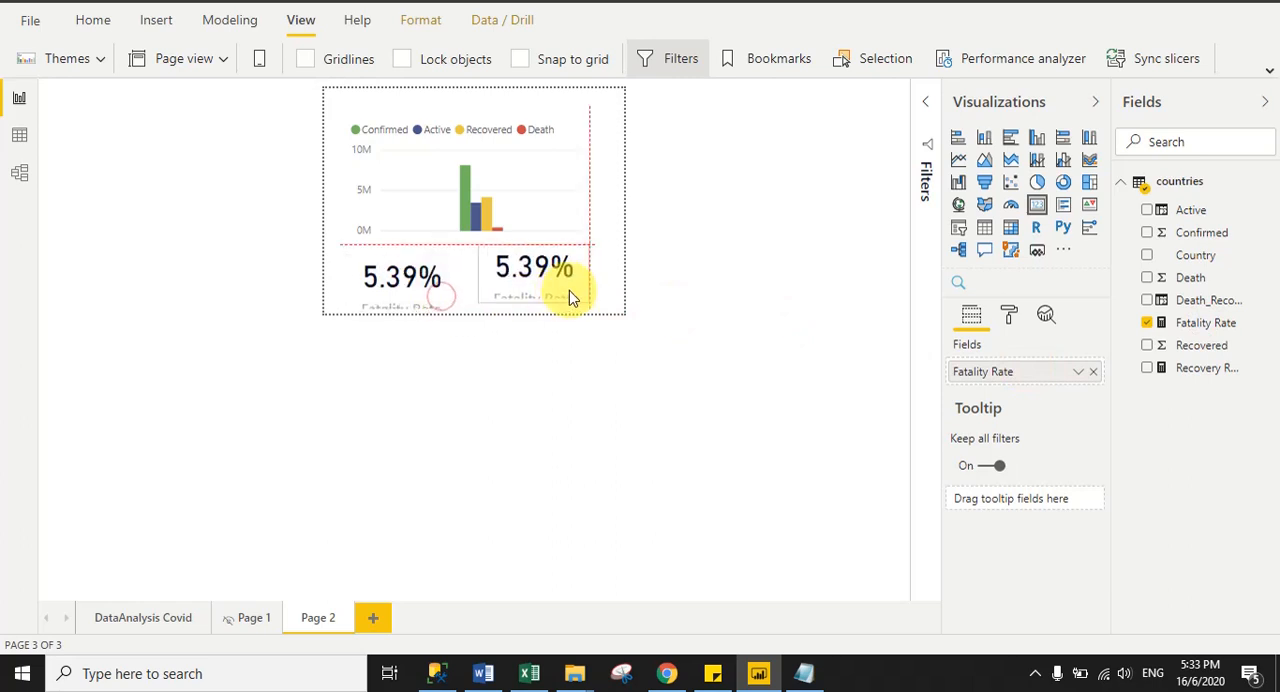
pyautogui.moveTo(1200, 368); pyautogui.dragTo(1014, 377)
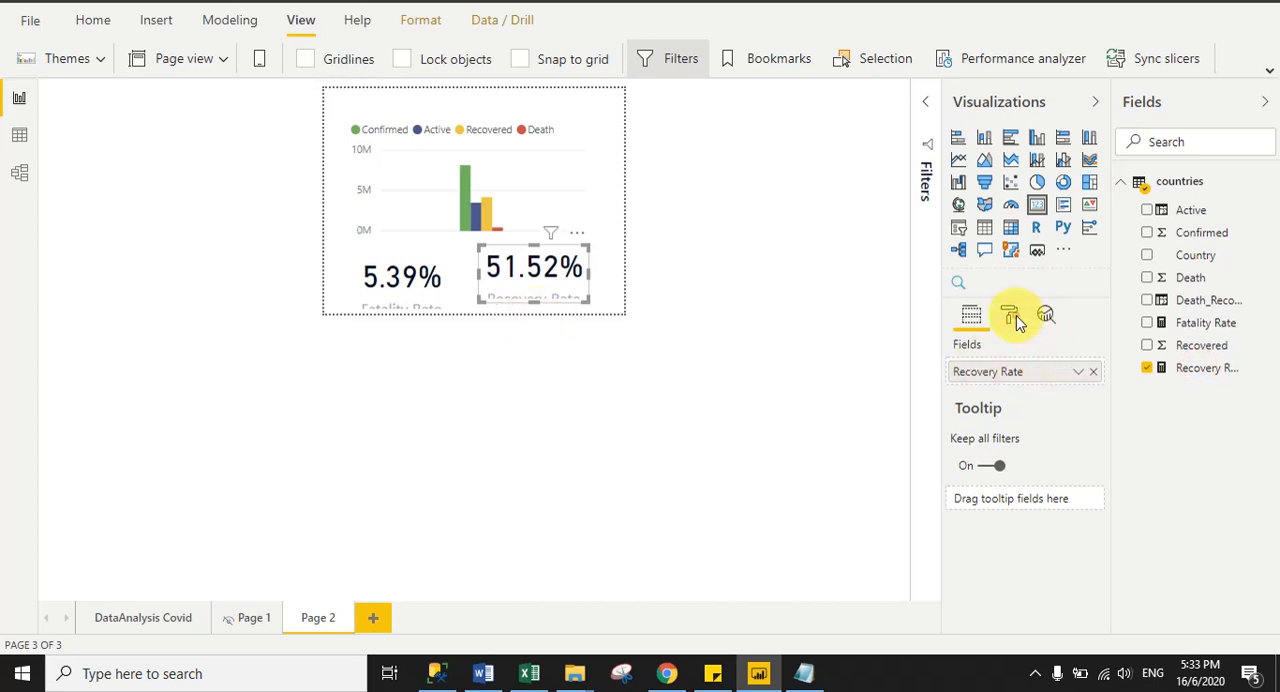
# - Set the data label text size of both the Recovery Rate and Fatality Rate cards to 20 pt
pyautogui.click(1016, 315)
pyautogui.click(978, 386)
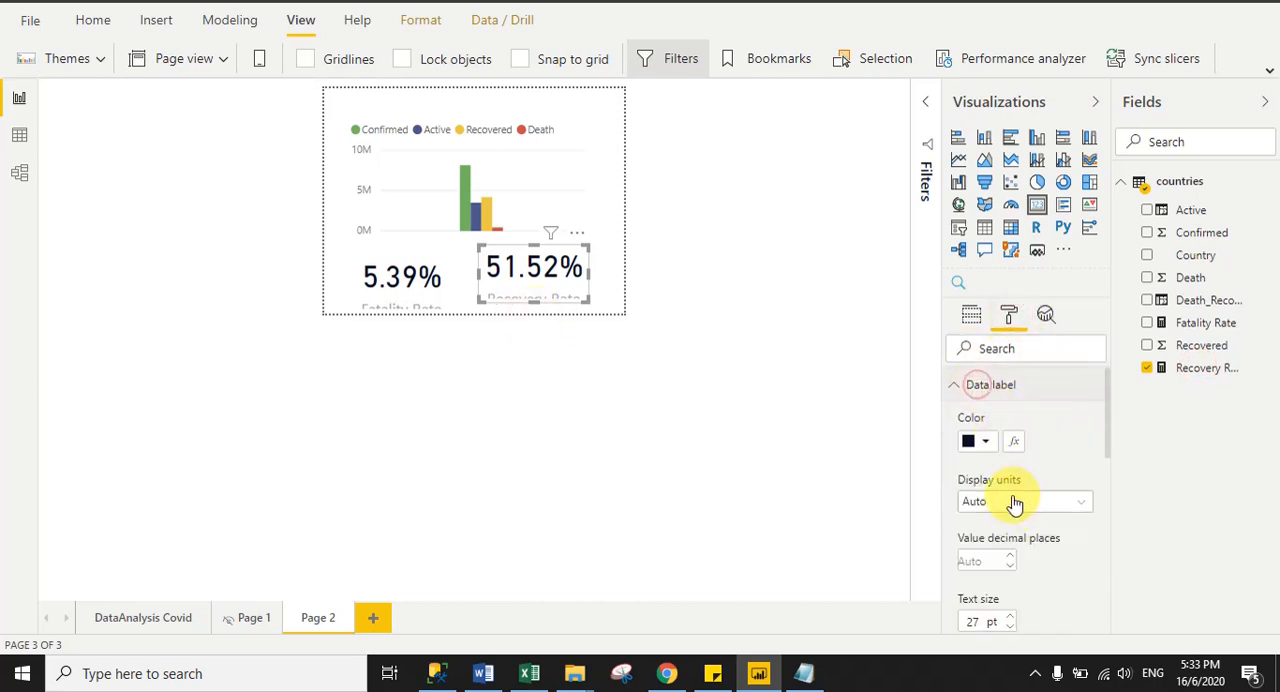
pyautogui.moveTo(1111, 418); pyautogui.dragTo(1111, 474)
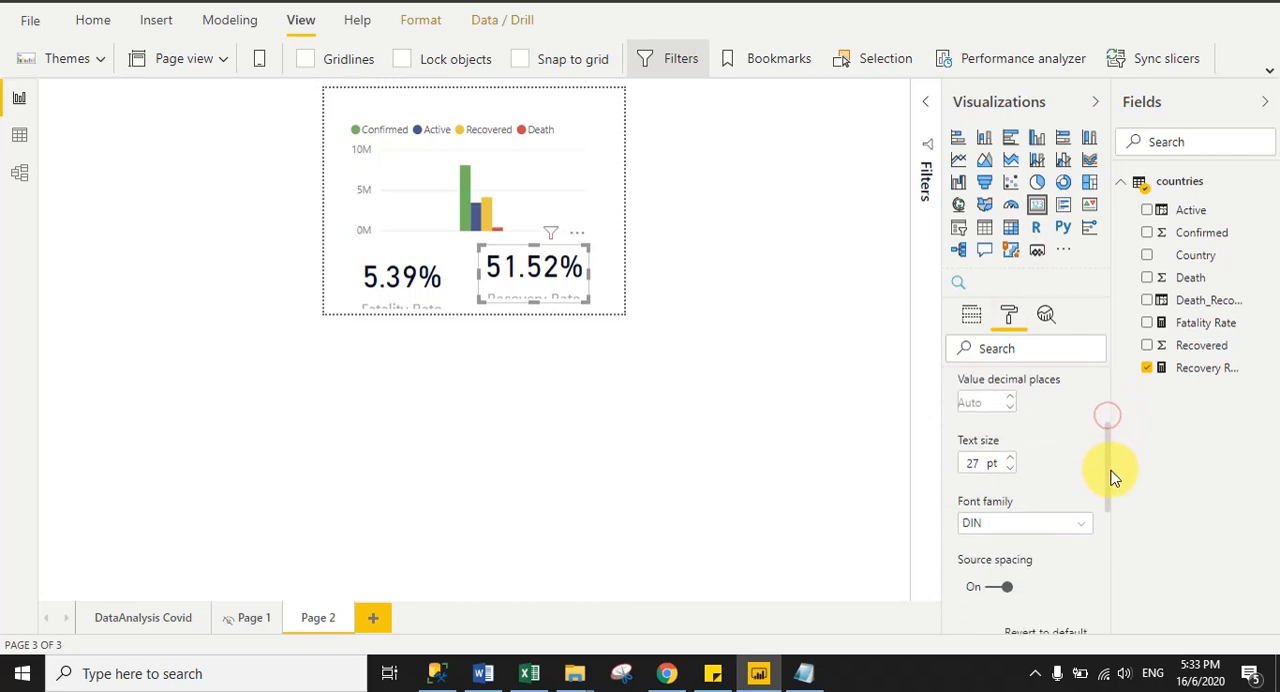
pyautogui.moveTo(988, 463); pyautogui.dragTo(935, 465)
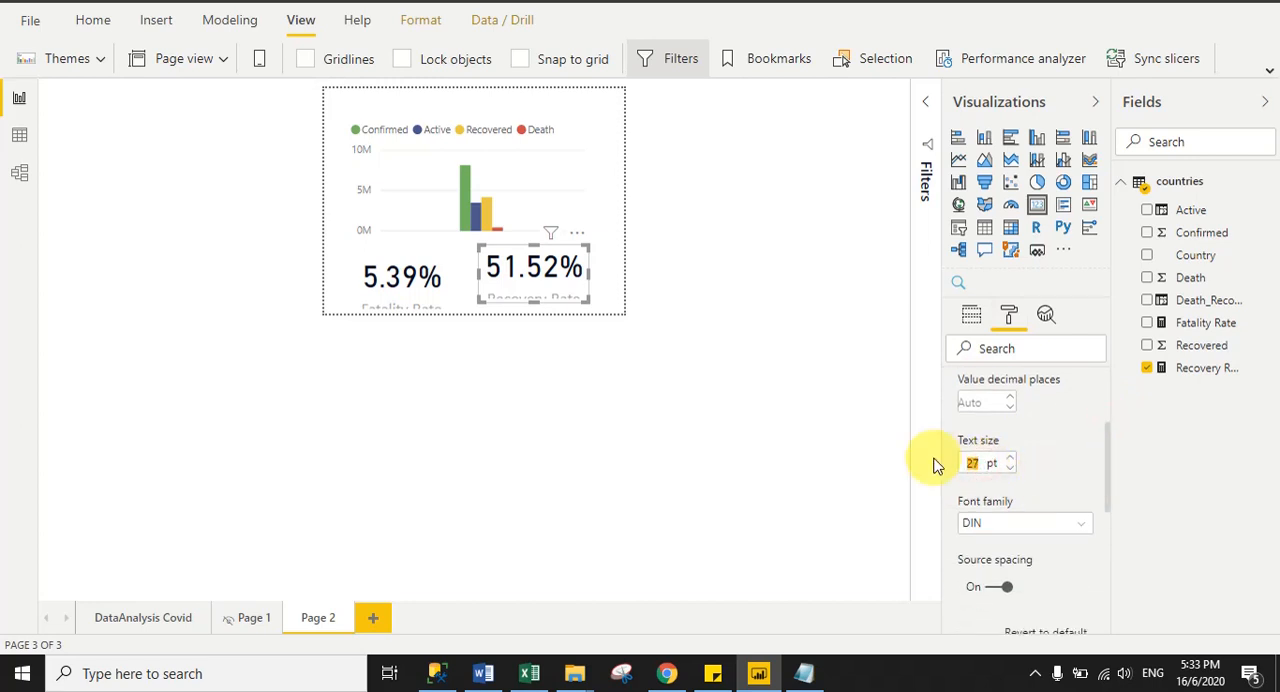
pyautogui.write('20')
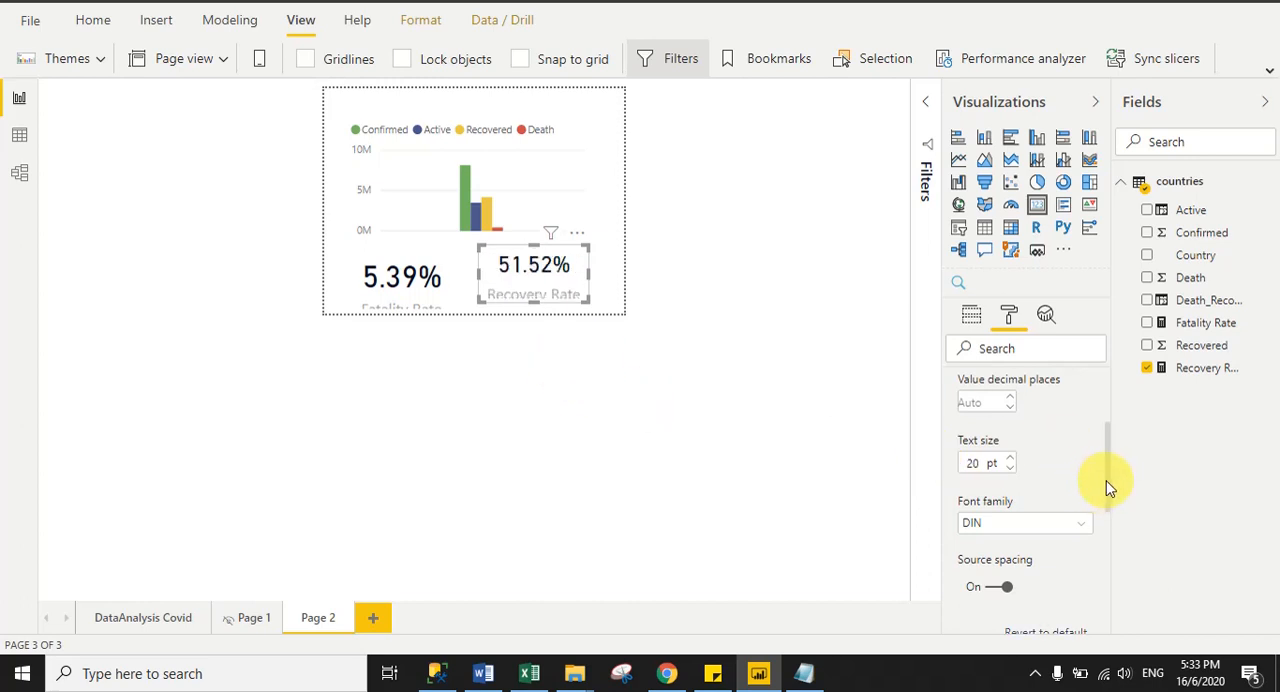
pyautogui.moveTo(1110, 487); pyautogui.dragTo(1111, 403)
pyautogui.click(392, 261)
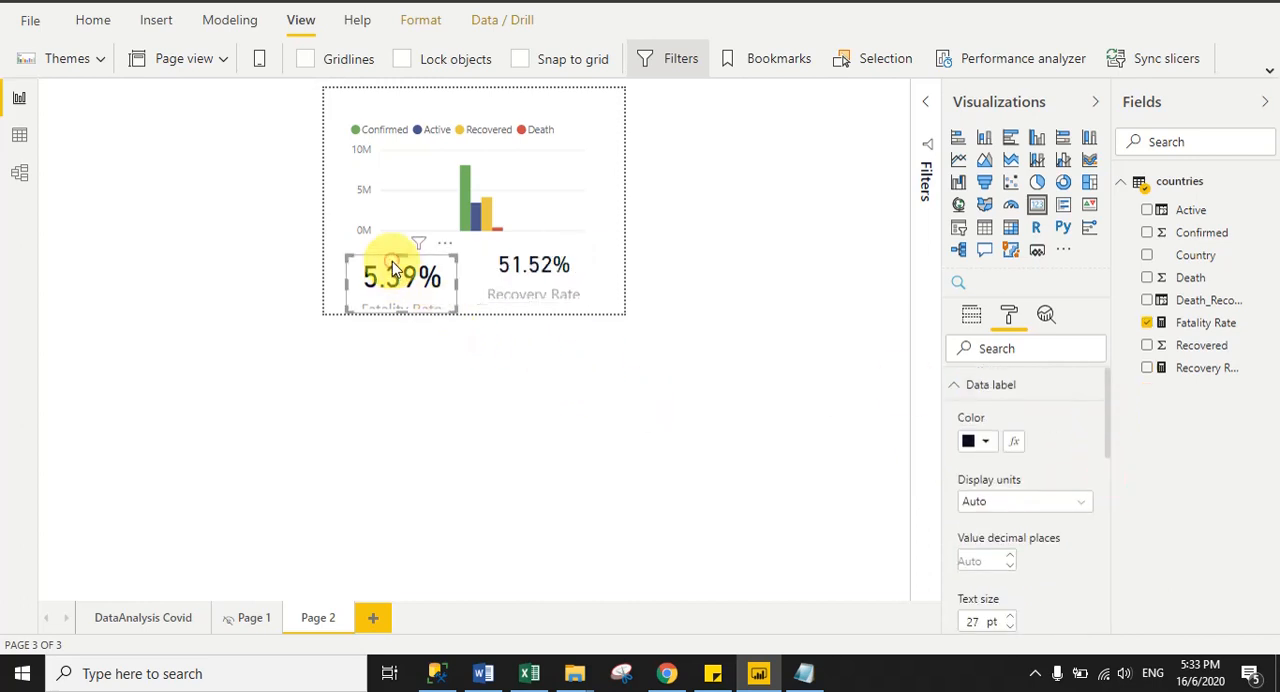
pyautogui.moveTo(988, 621); pyautogui.dragTo(946, 616)
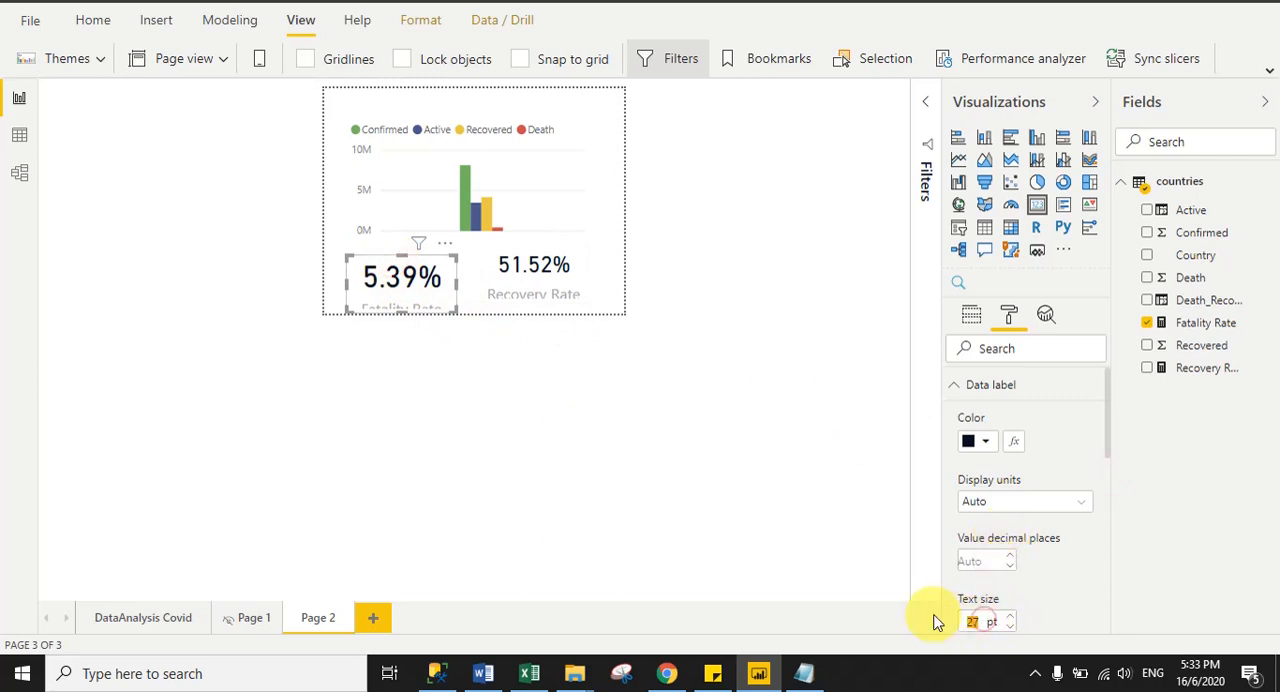
pyautogui.write('20')
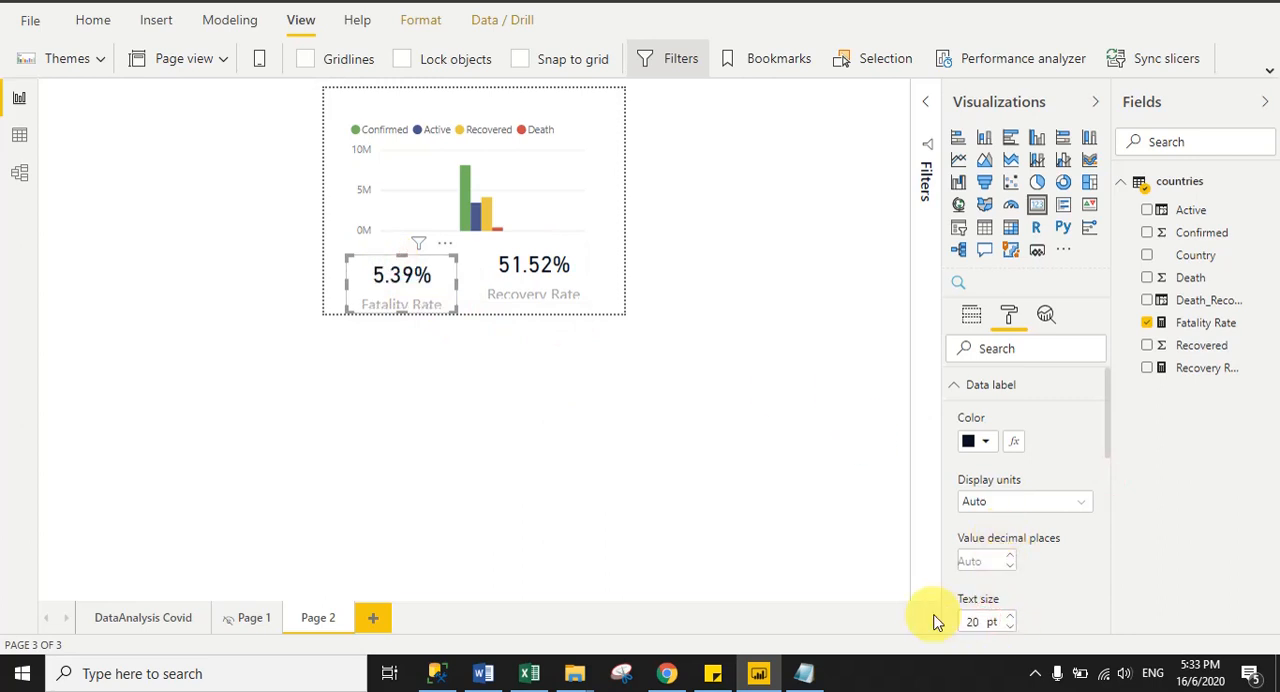
# - Set the category label text size of both the Fatality Rate and Recovery Rate cards to 8 pt
pyautogui.click(953, 385)
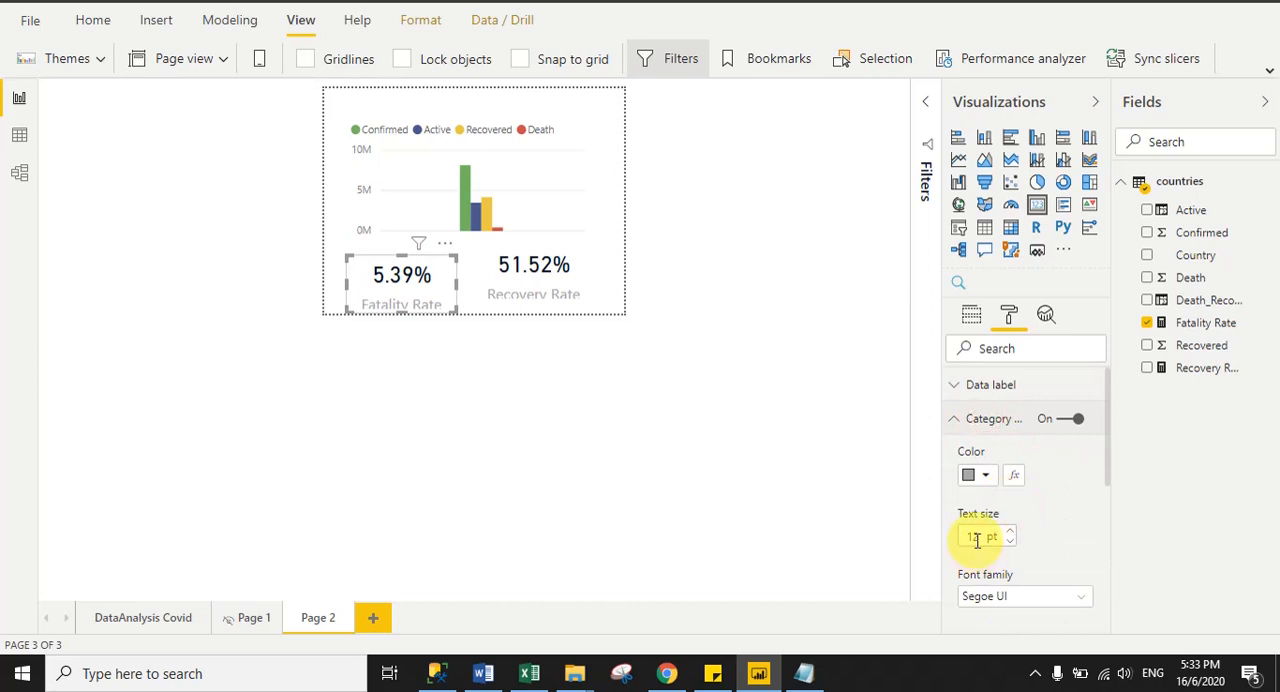
pyautogui.doubleClick(973, 537)
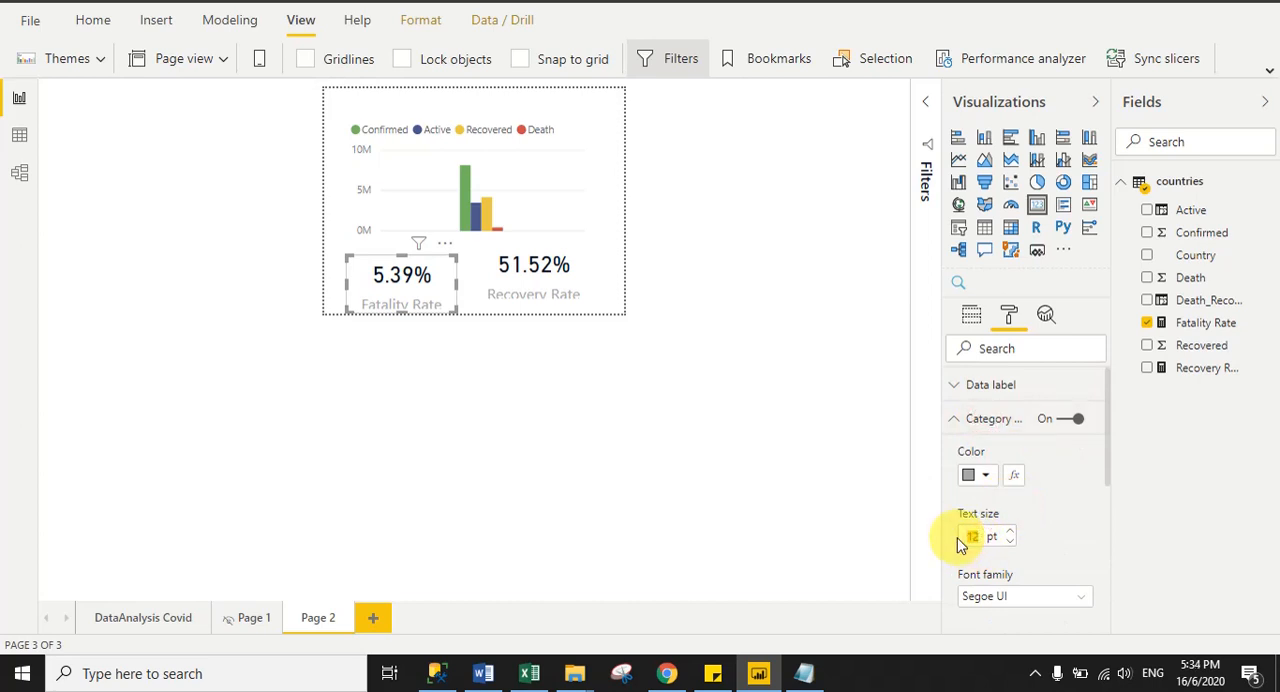
pyautogui.write('8')
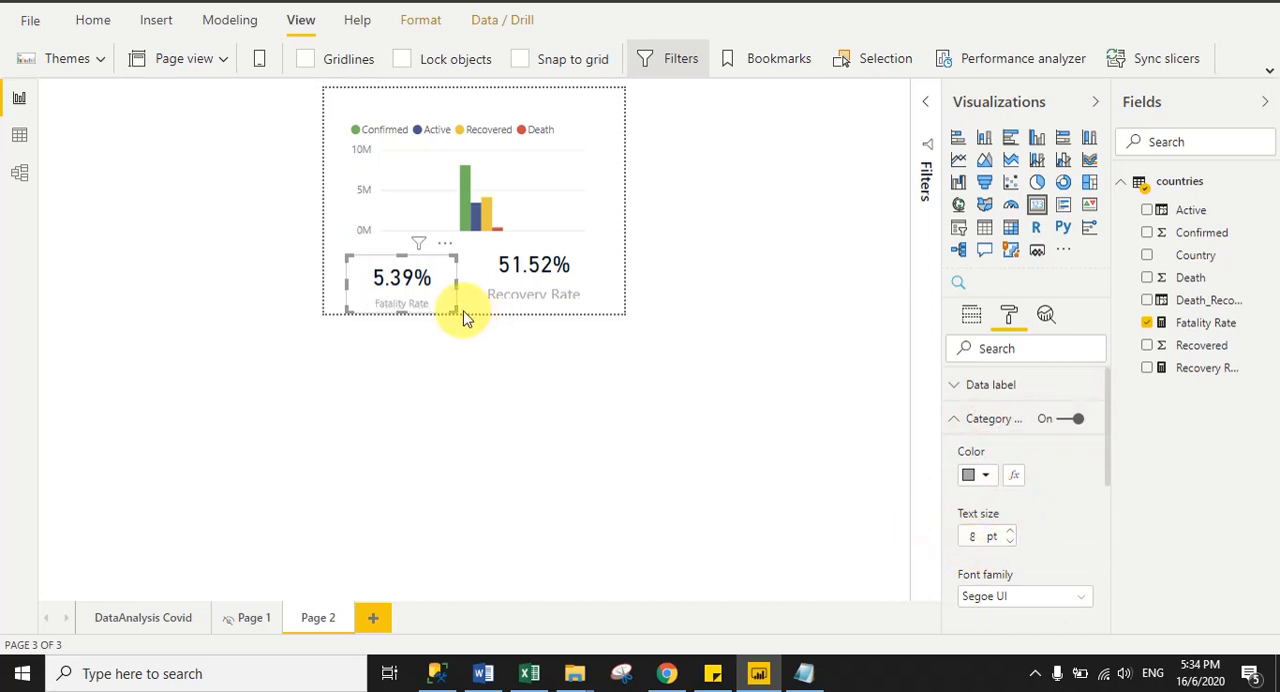
pyautogui.click(521, 294)
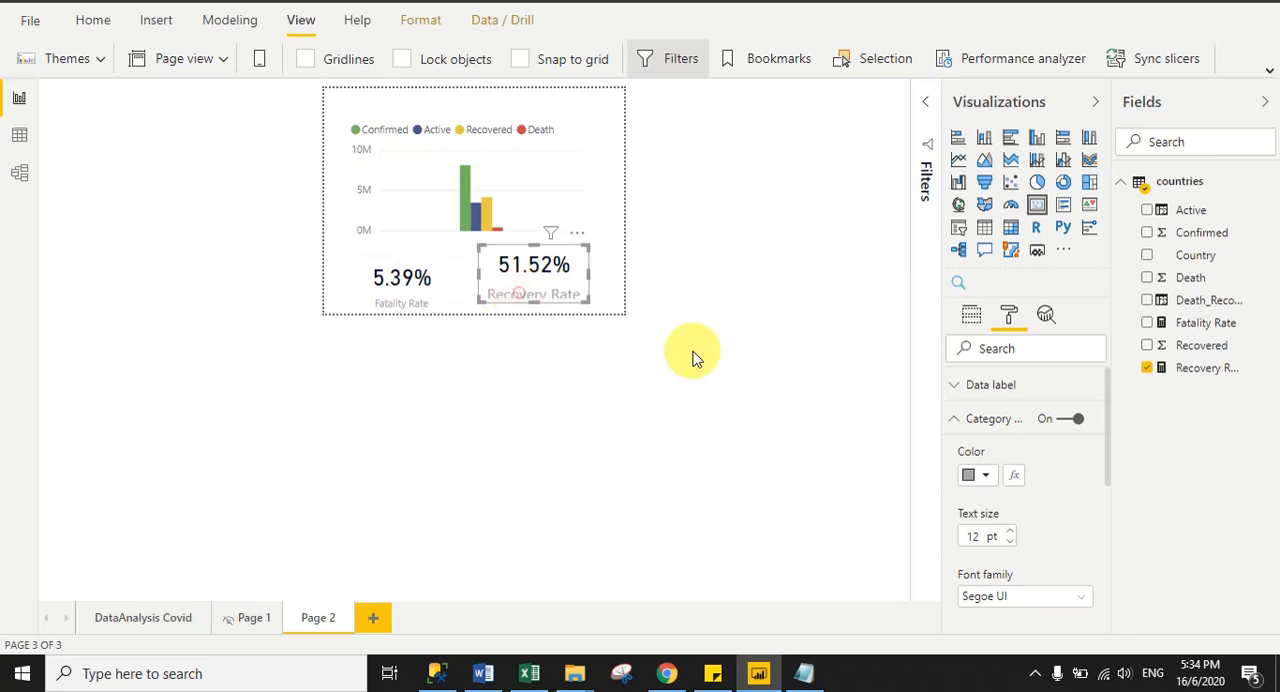
pyautogui.doubleClick(967, 537)
pyautogui.write('8')
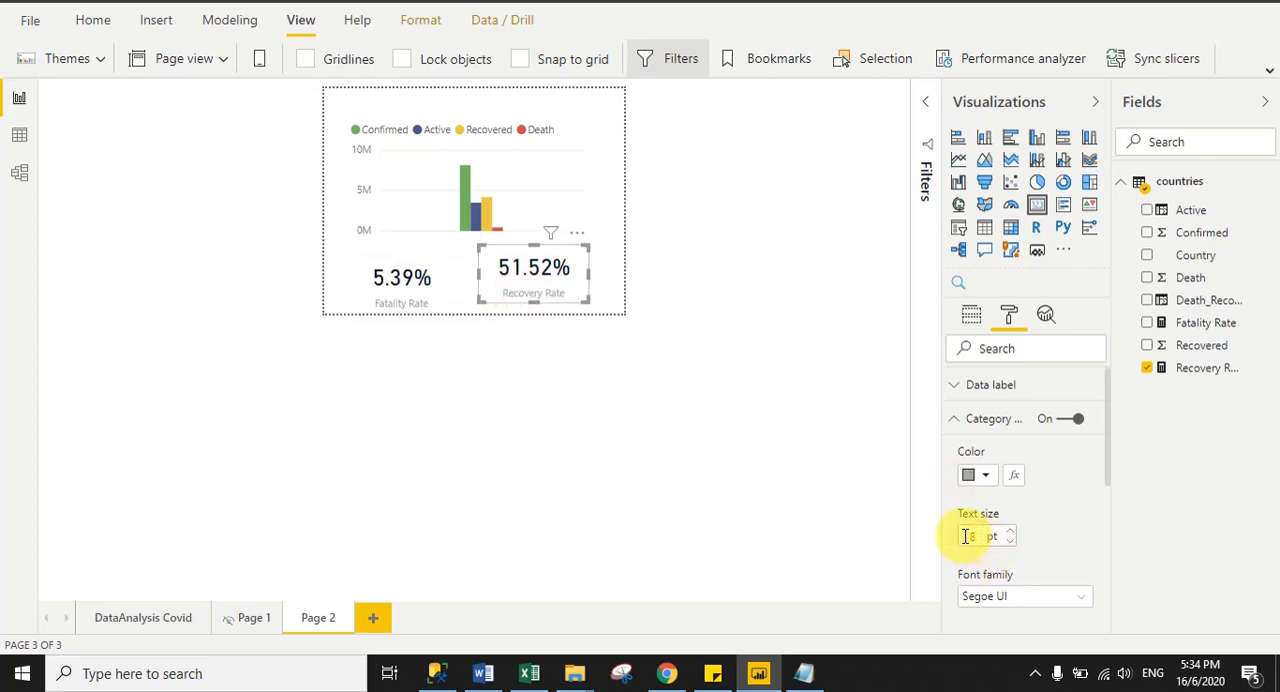
pyautogui.click(806, 382)
# - Nudge the Recovery Rate and Fatality Rate cards so they sit level with each other beneath the chart
pyautogui.click(549, 292)
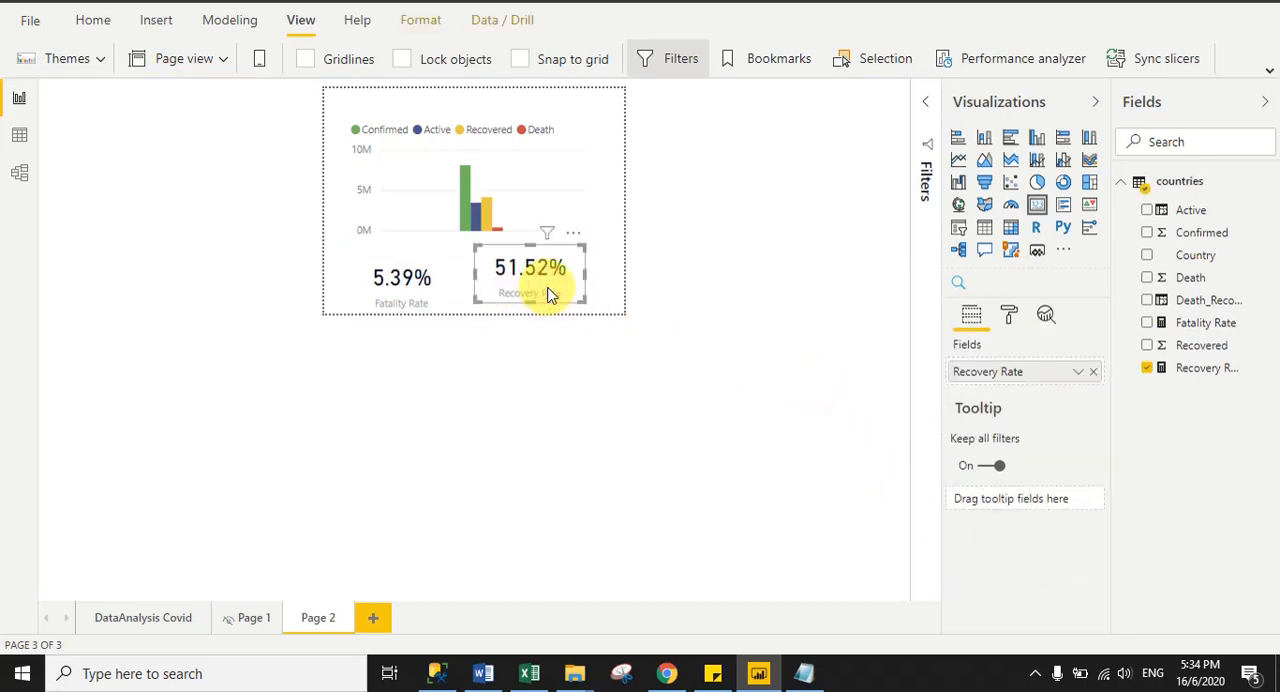
pyautogui.click(390, 285)
pyautogui.moveTo(390, 285); pyautogui.dragTo(383, 285)
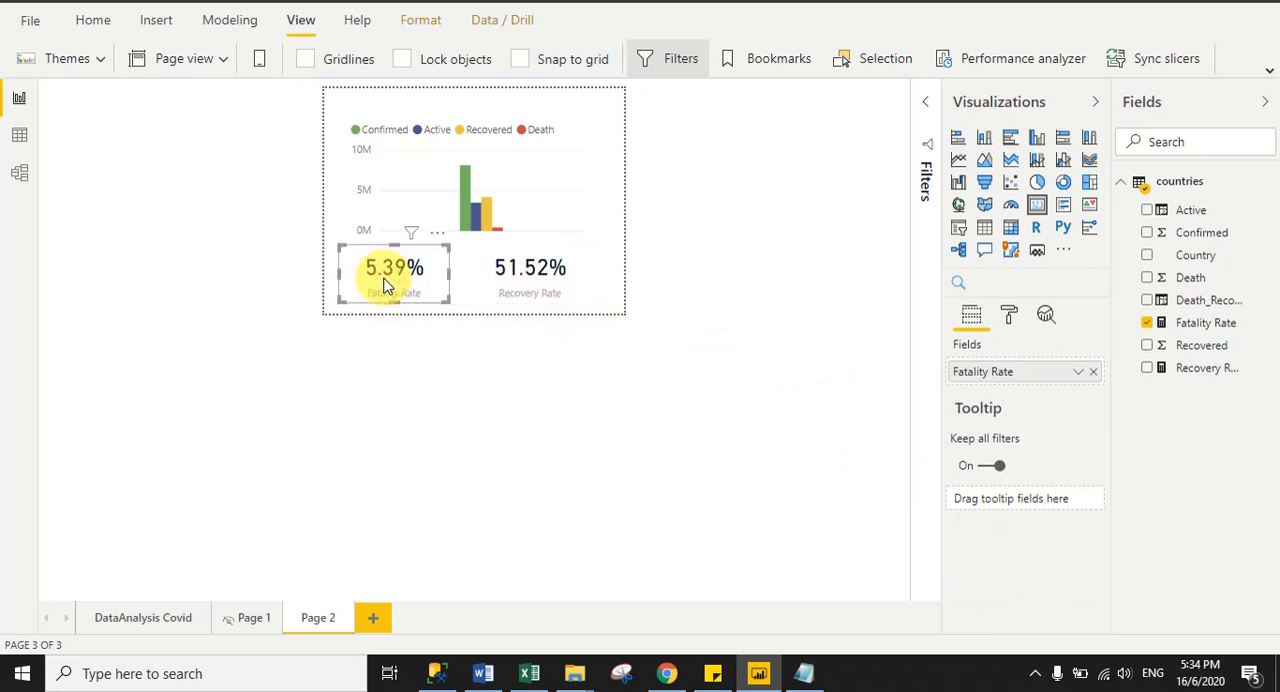
pyautogui.click(610, 309)
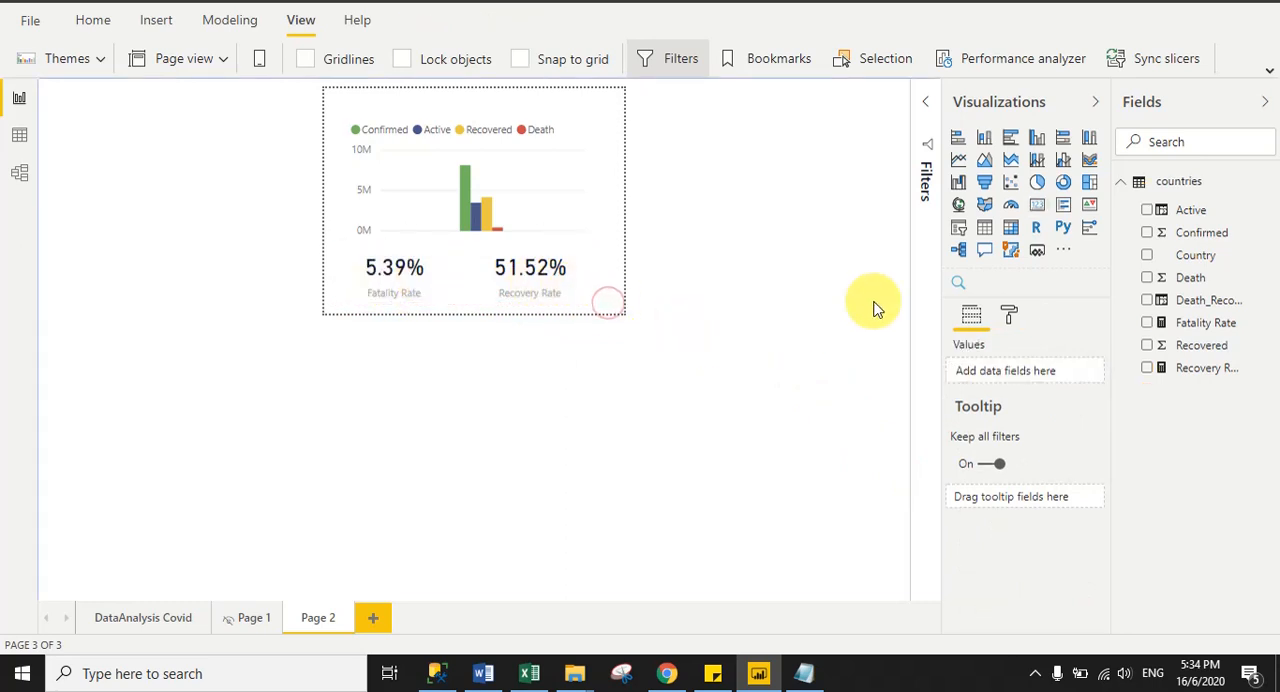
# - Enlarge the tooltip page's column chart slightly and assign Country as its axis
pyautogui.click(489, 121)
pyautogui.moveTo(586, 109); pyautogui.dragTo(602, 112)
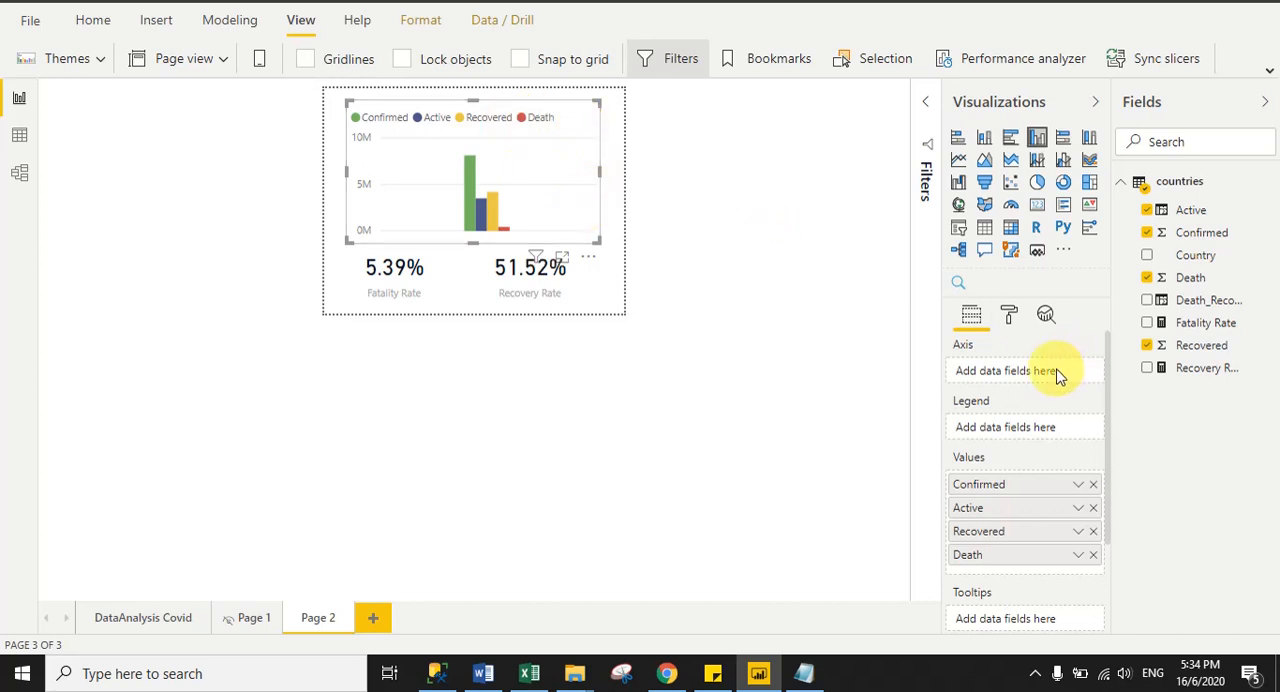
pyautogui.moveTo(1200, 256); pyautogui.dragTo(1033, 375)
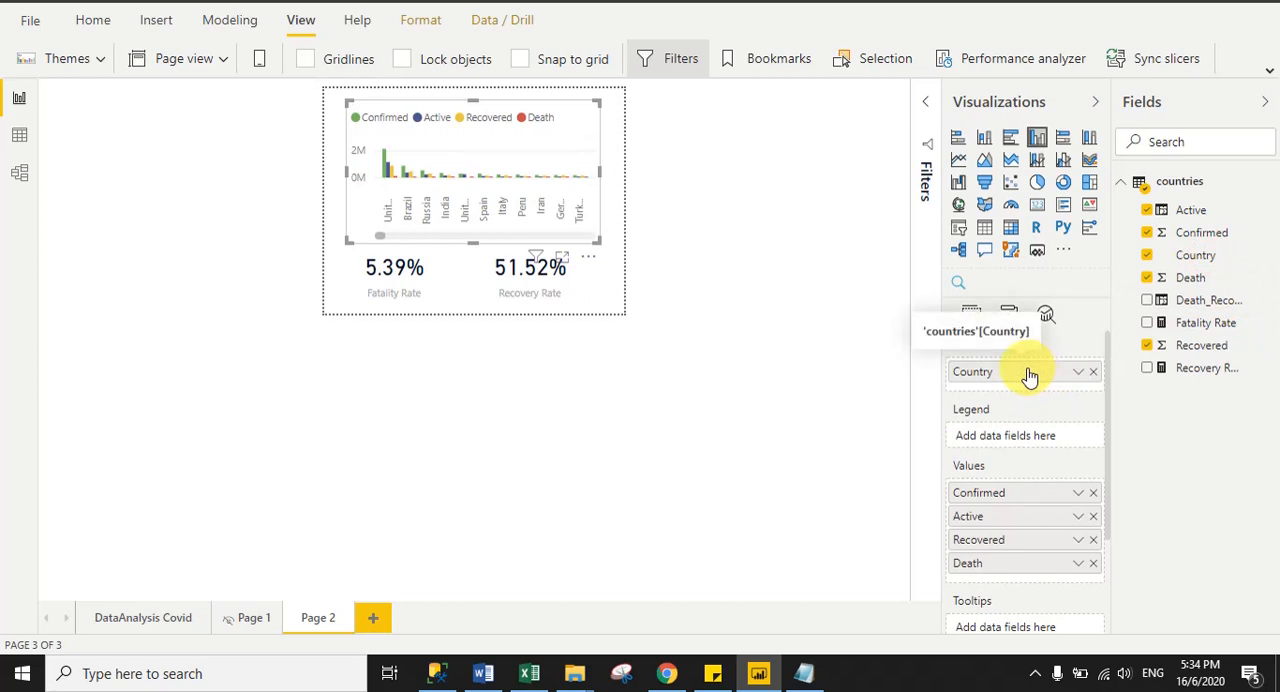
# - Set the X axis text size of the tooltip page's column chart to 15 pt
pyautogui.click(1007, 318)
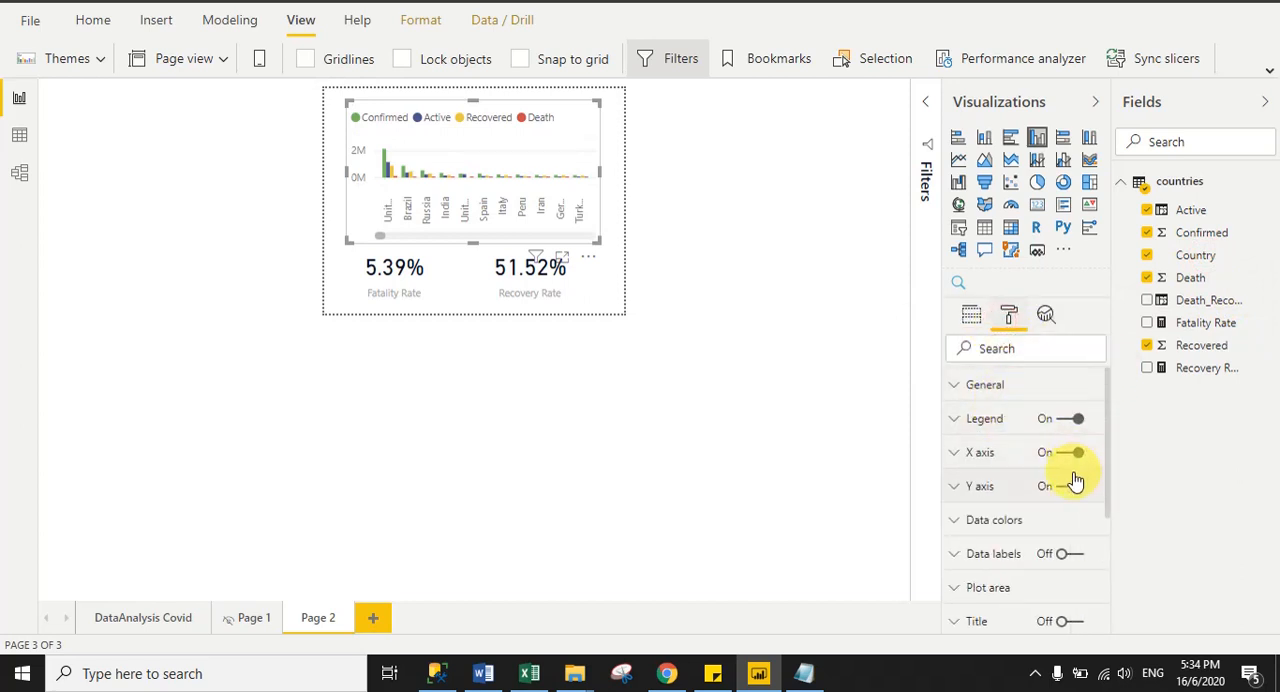
pyautogui.click(990, 456)
pyautogui.moveTo(1107, 418); pyautogui.dragTo(1104, 458)
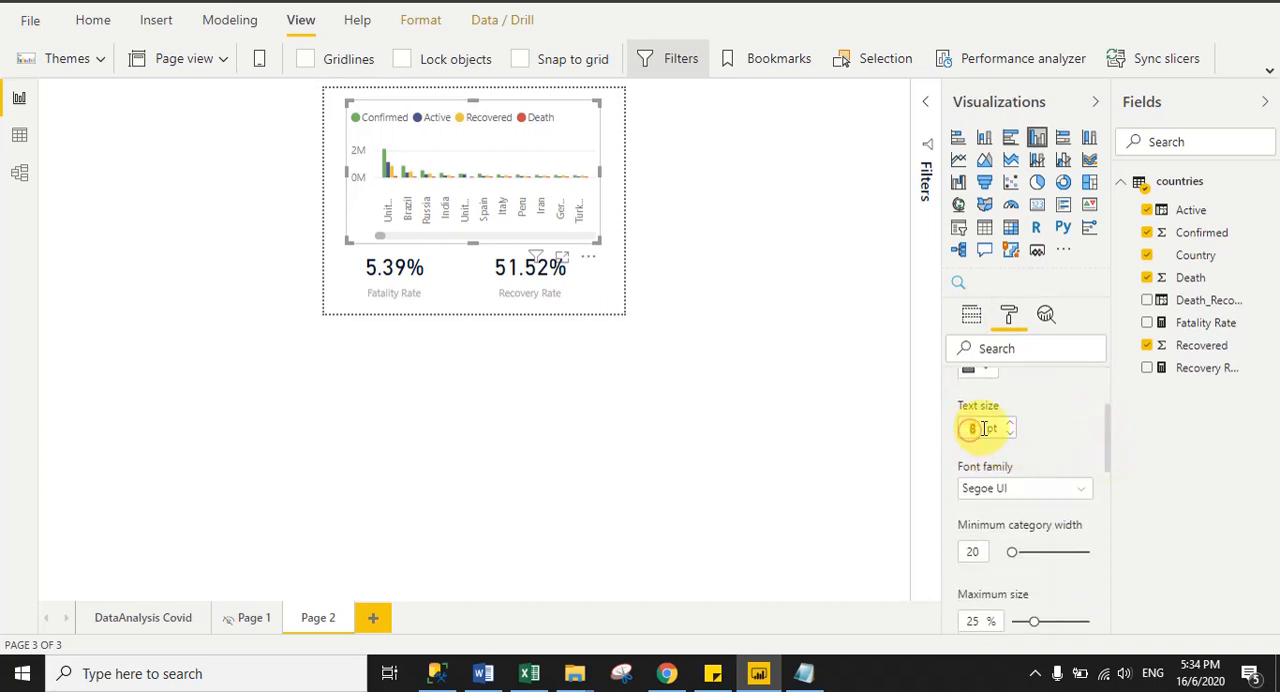
pyautogui.click(695, 358)
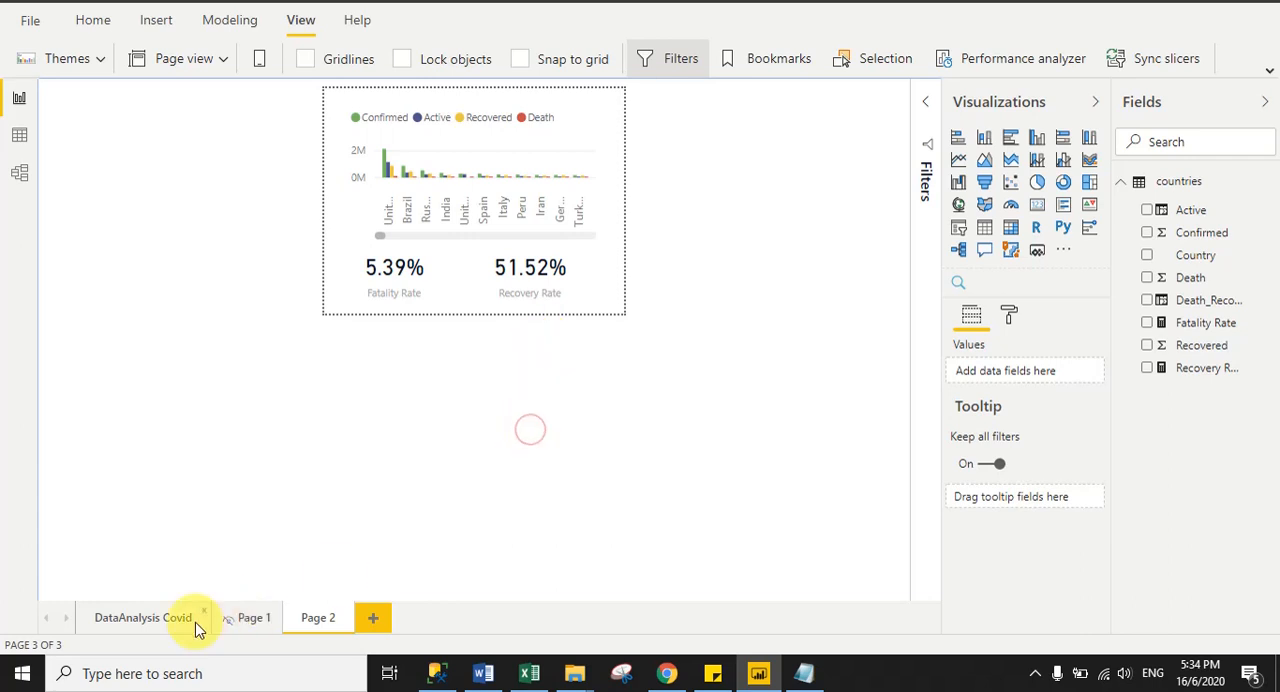
# - Set the tooltip of the stacked column chart on the DataAnalysis Covid page to use the report page Page 2
pyautogui.click(138, 620)
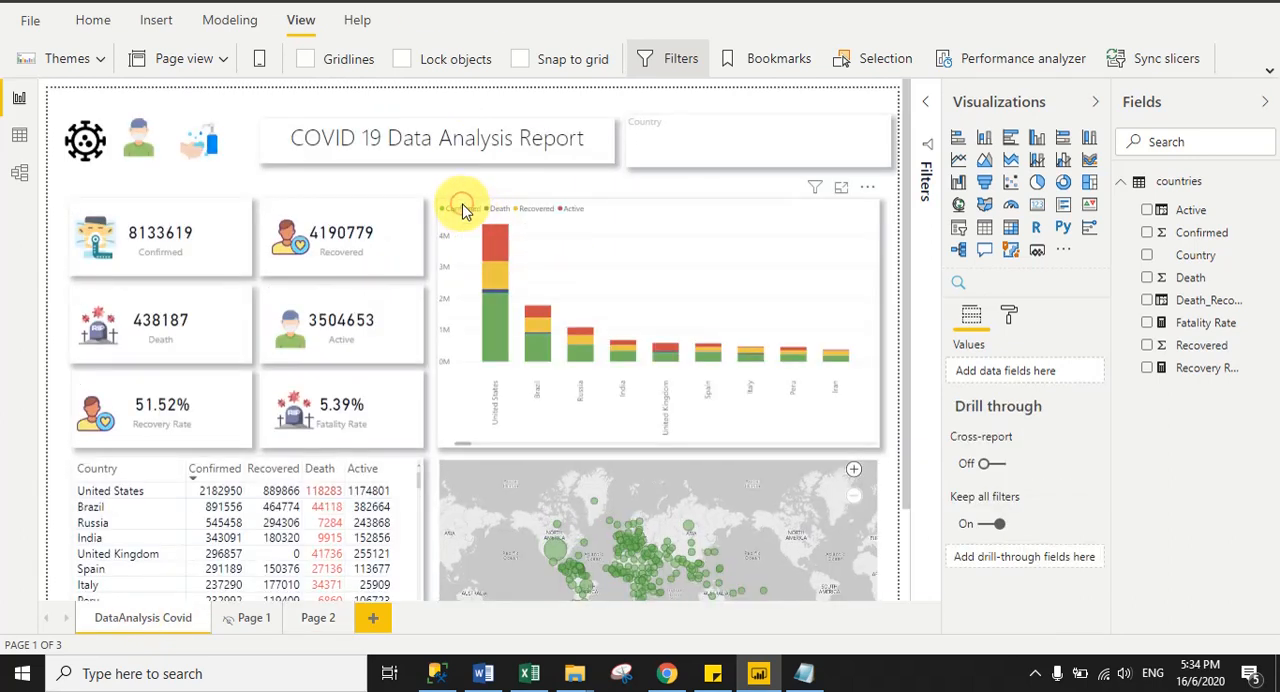
pyautogui.click(462, 210)
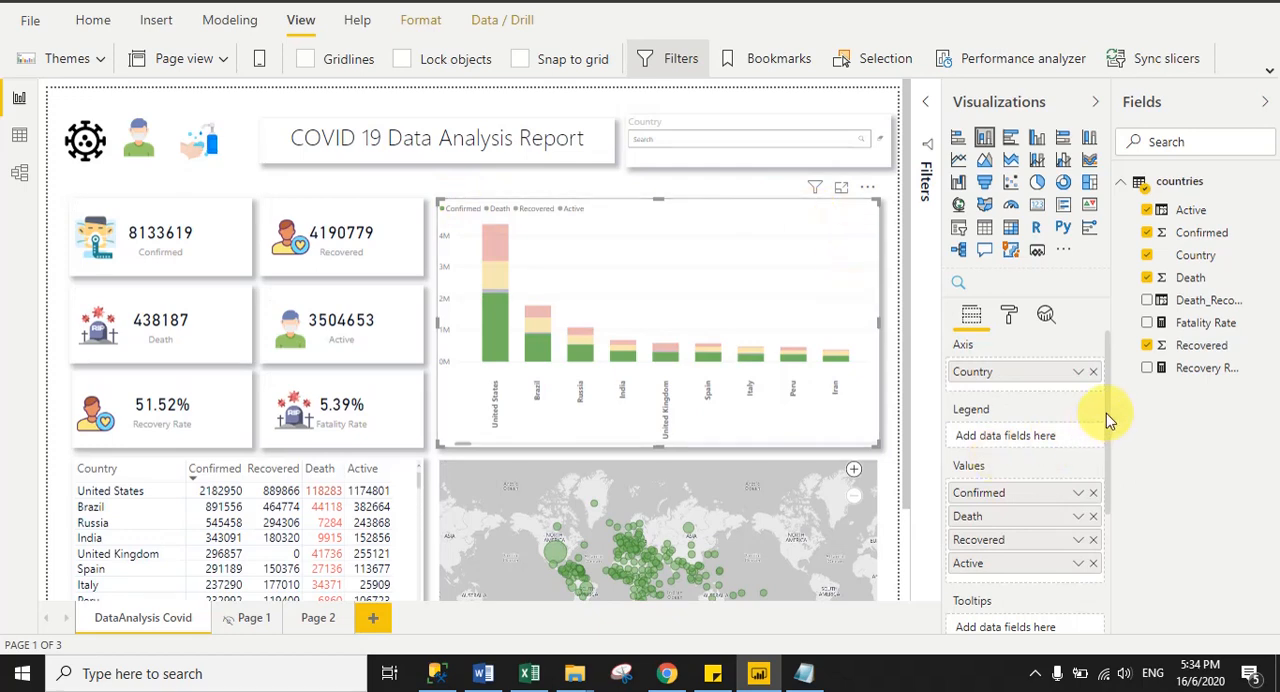
pyautogui.click(1010, 325)
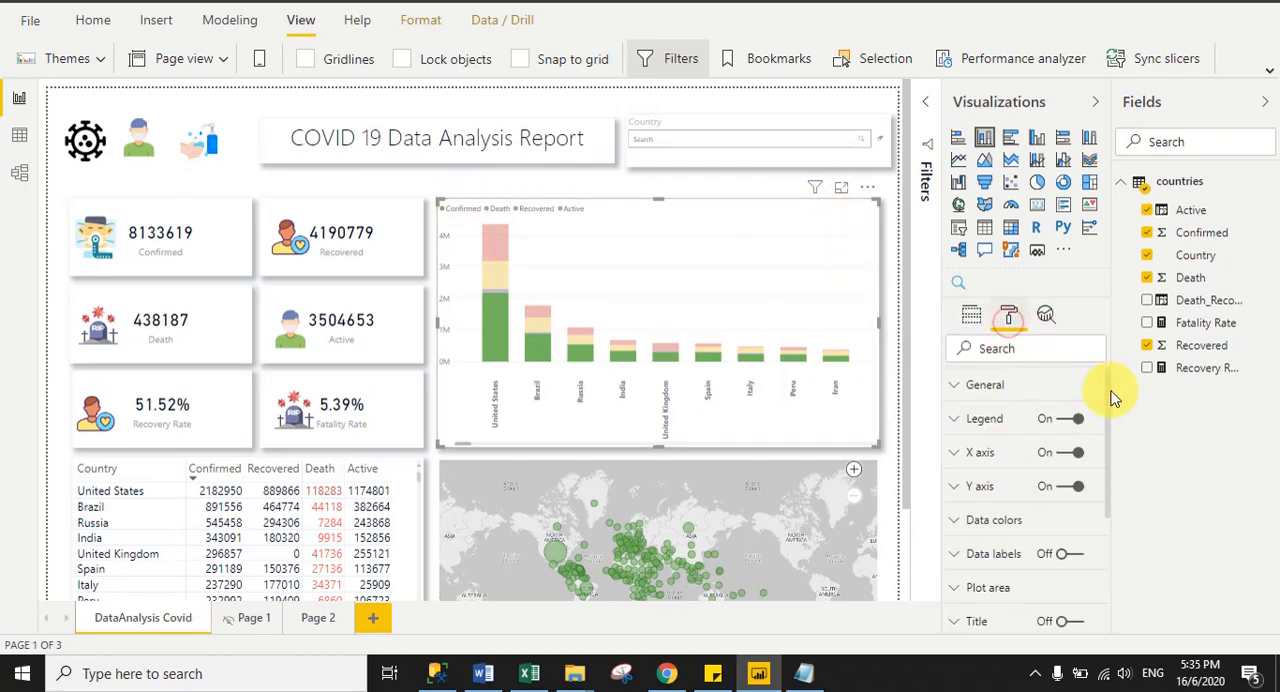
pyautogui.scroll(-1, 1108, 405)
pyautogui.moveTo(1108, 418); pyautogui.dragTo(1131, 557)
pyautogui.click(972, 589)
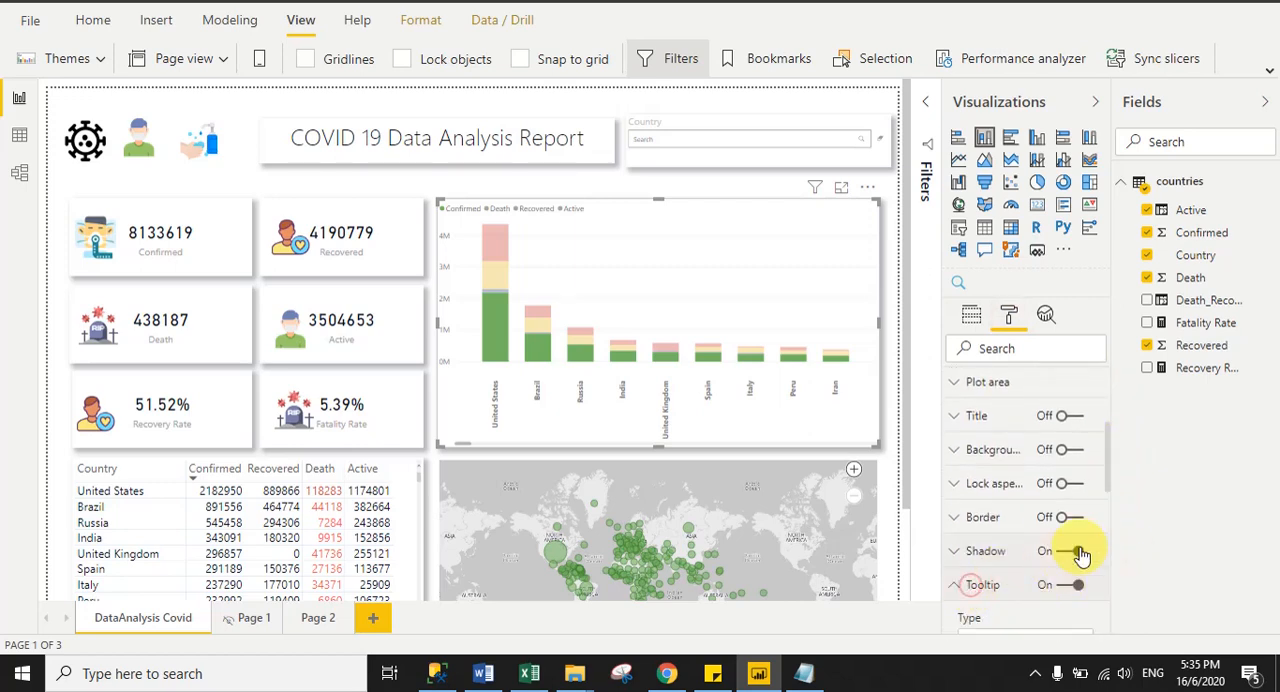
pyautogui.click(963, 591)
pyautogui.click(960, 591)
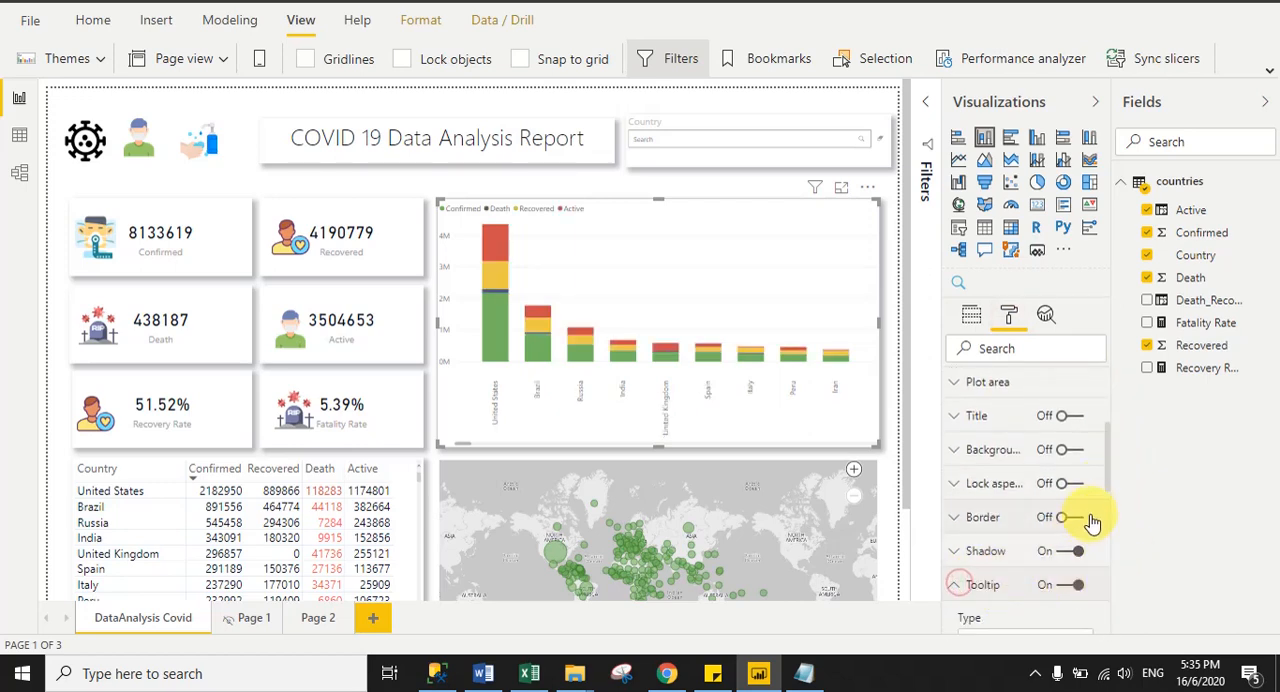
pyautogui.moveTo(1106, 481); pyautogui.dragTo(1108, 531)
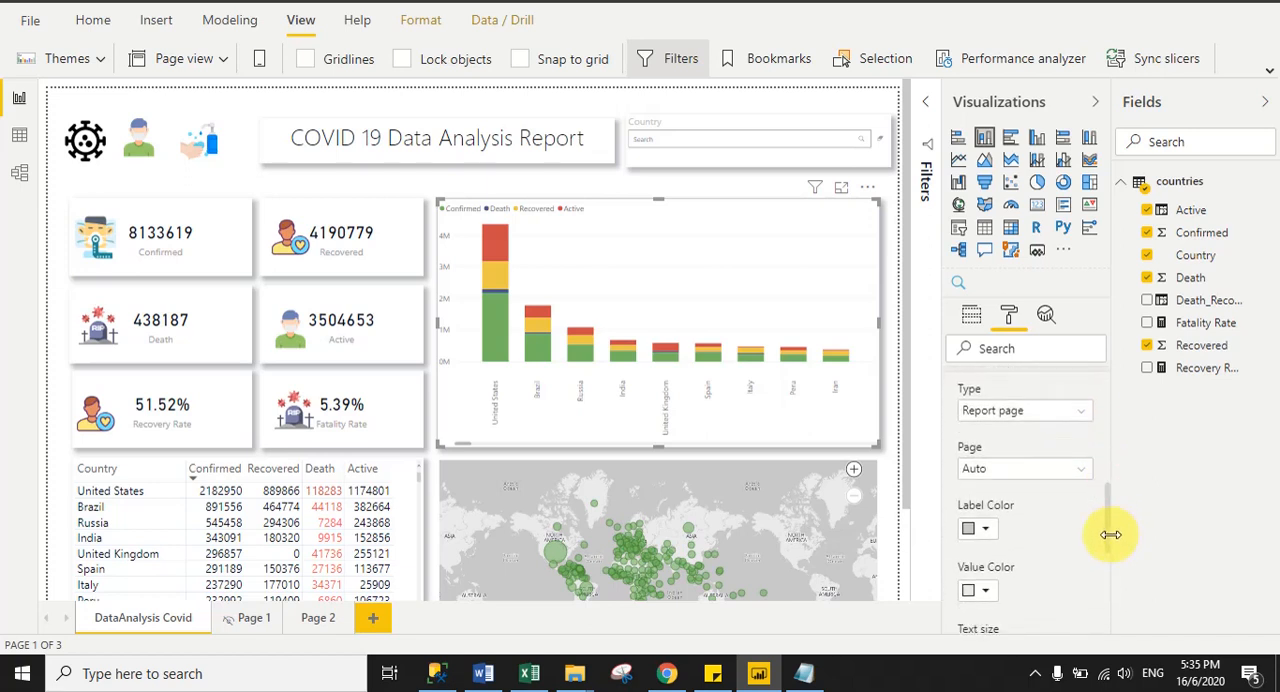
pyautogui.click(995, 476)
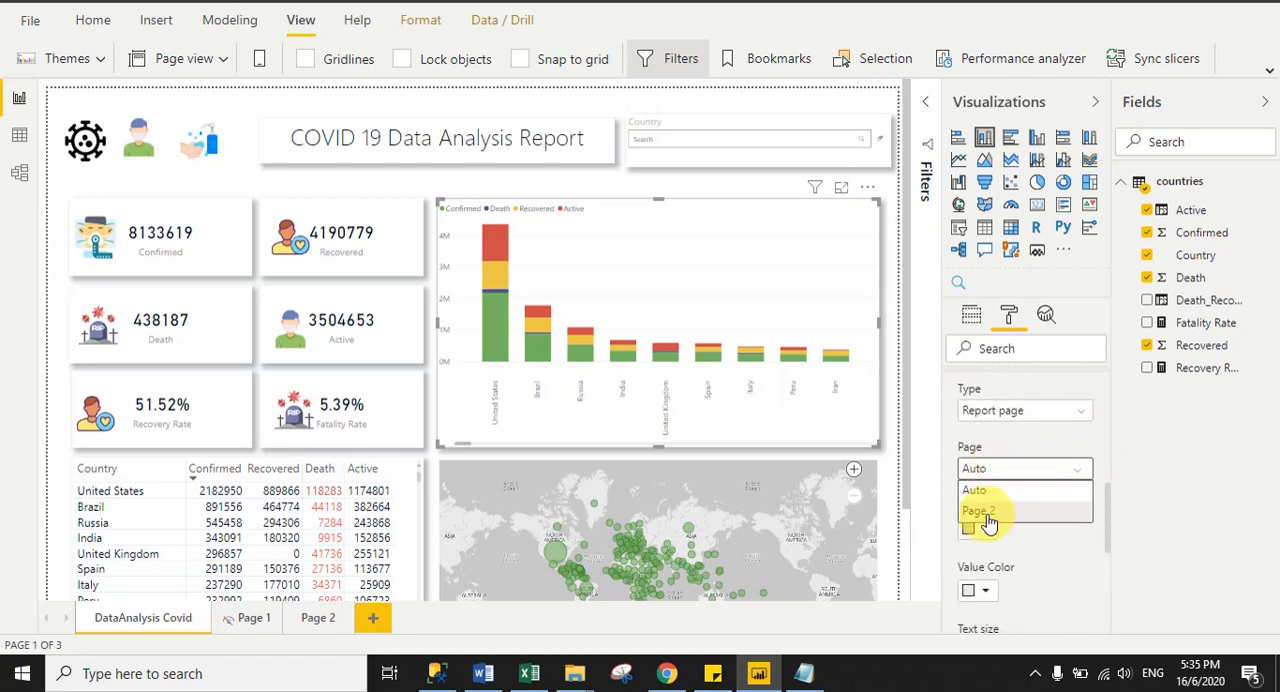
pyautogui.click(988, 514)
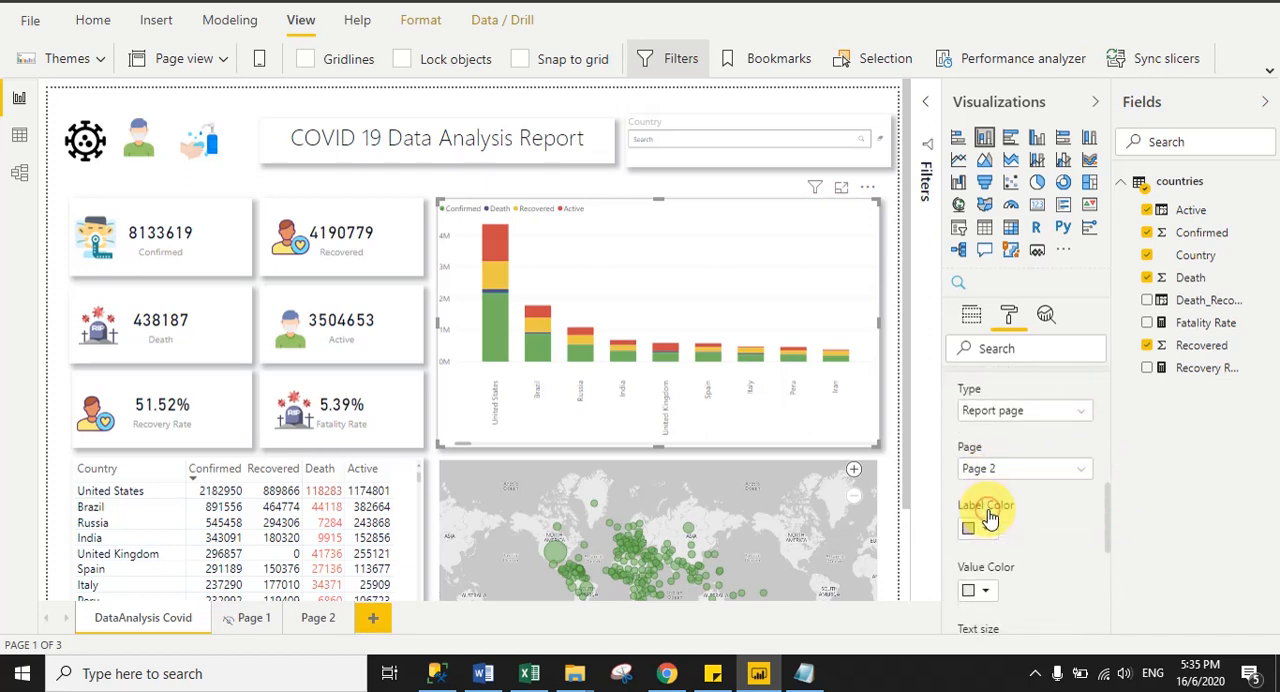
# - Hide Page 2, the custom tooltip page, from the report's visible pages
pyautogui.click(320, 620)
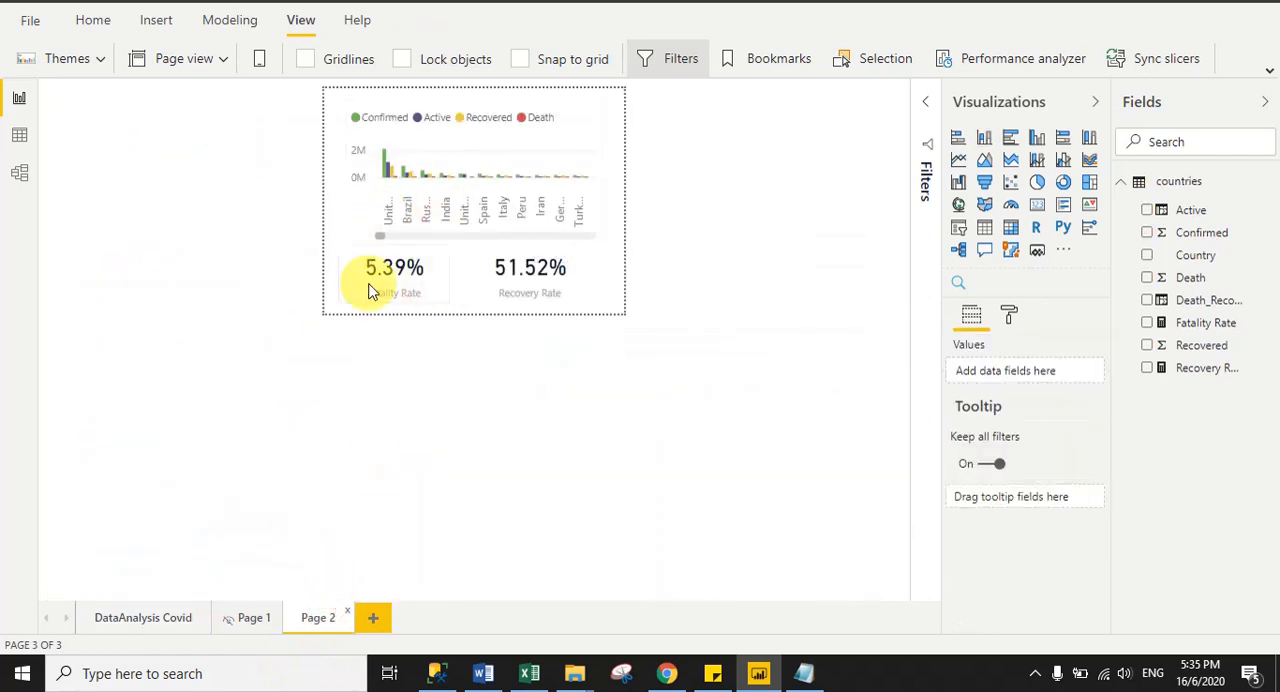
pyautogui.rightClick(310, 620)
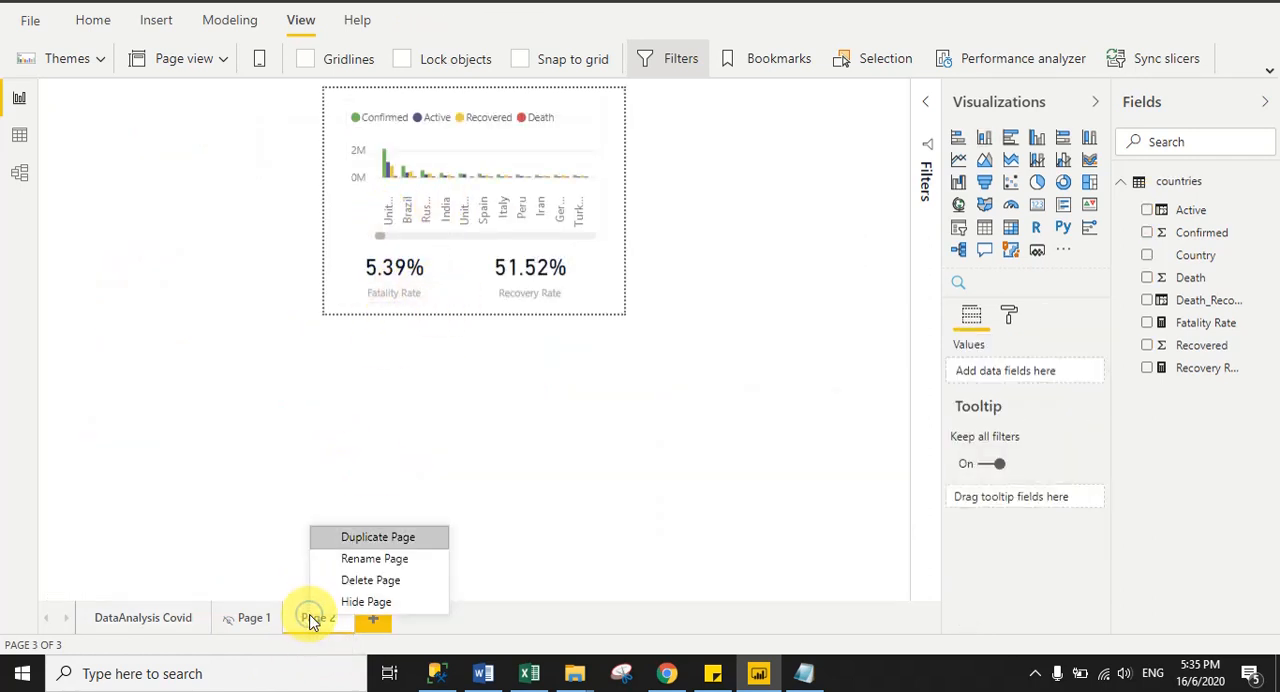
pyautogui.click(368, 601)
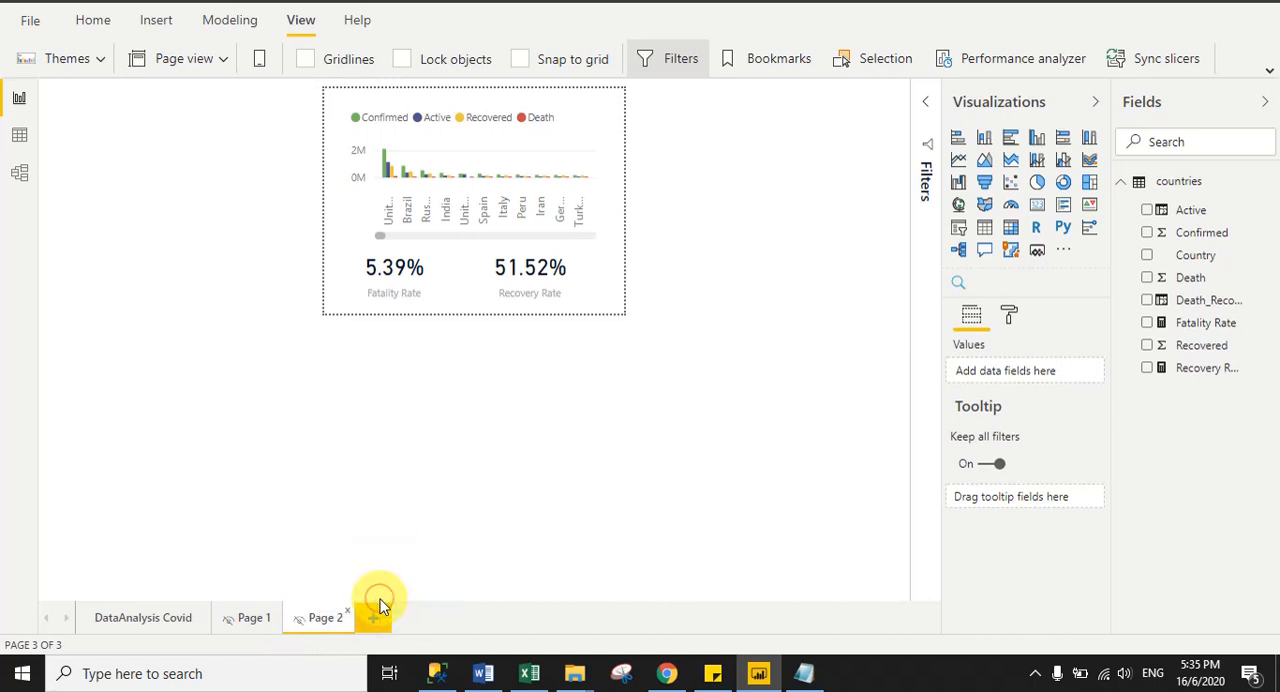
# - Review the stacked column chart's tooltip type and page settings on DataAnalysis Covid, and preview the tooltip for United States
pyautogui.click(123, 617)
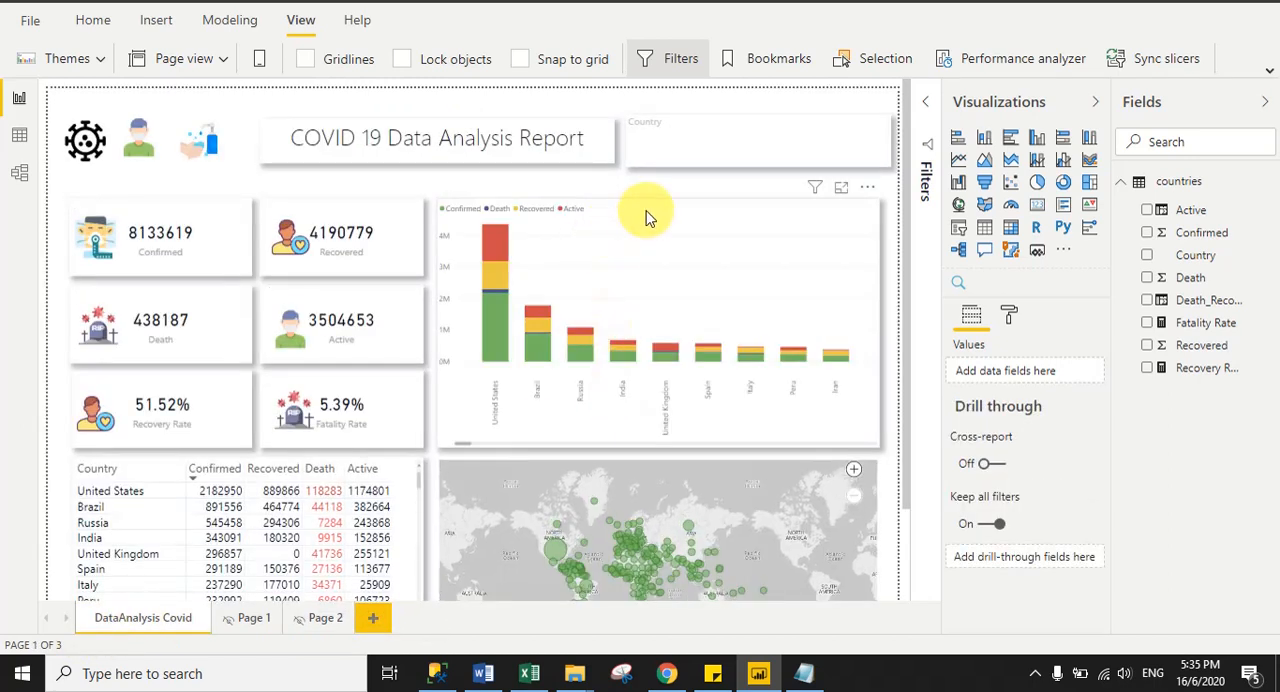
pyautogui.click(652, 214)
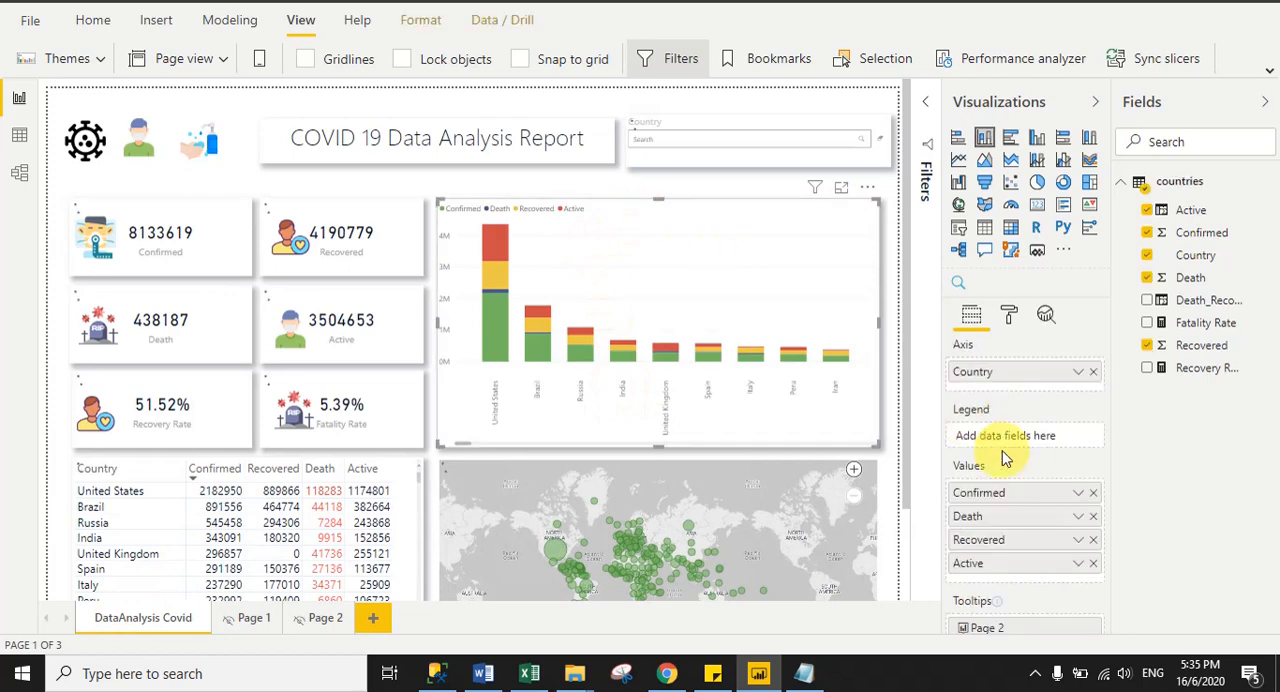
pyautogui.click(1009, 314)
pyautogui.moveTo(1110, 432); pyautogui.dragTo(1110, 565)
pyautogui.click(1000, 590)
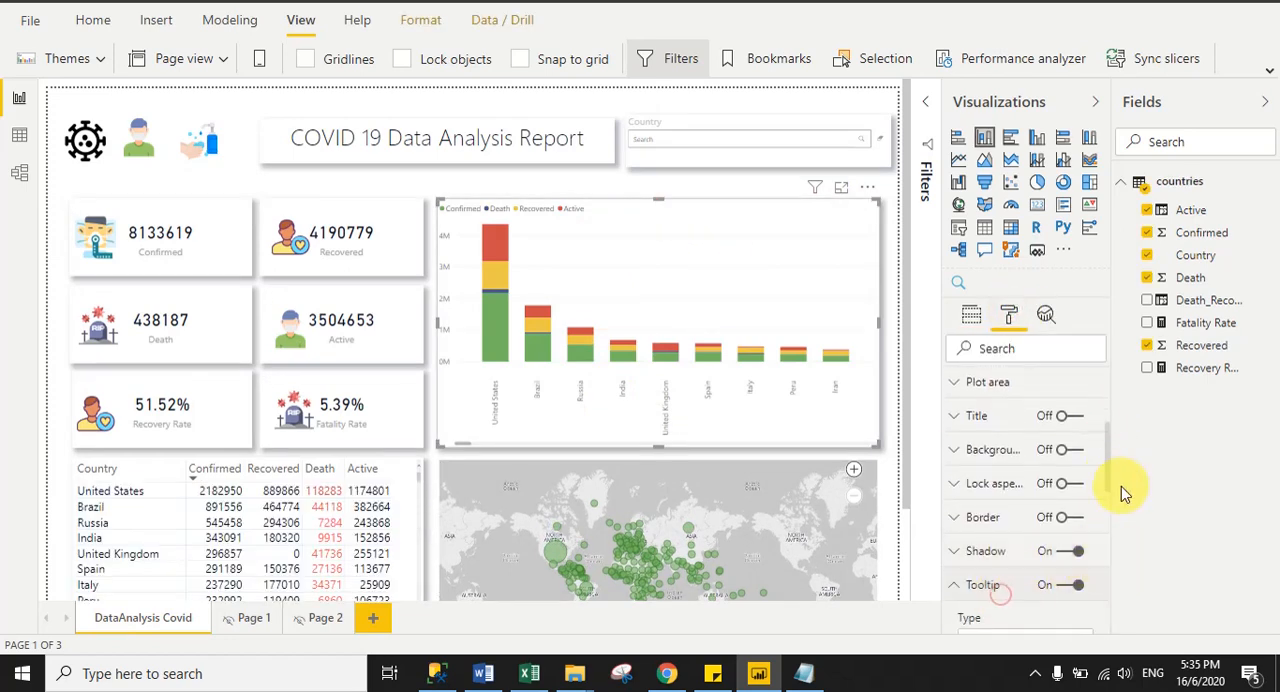
pyautogui.moveTo(1106, 468); pyautogui.dragTo(1114, 547)
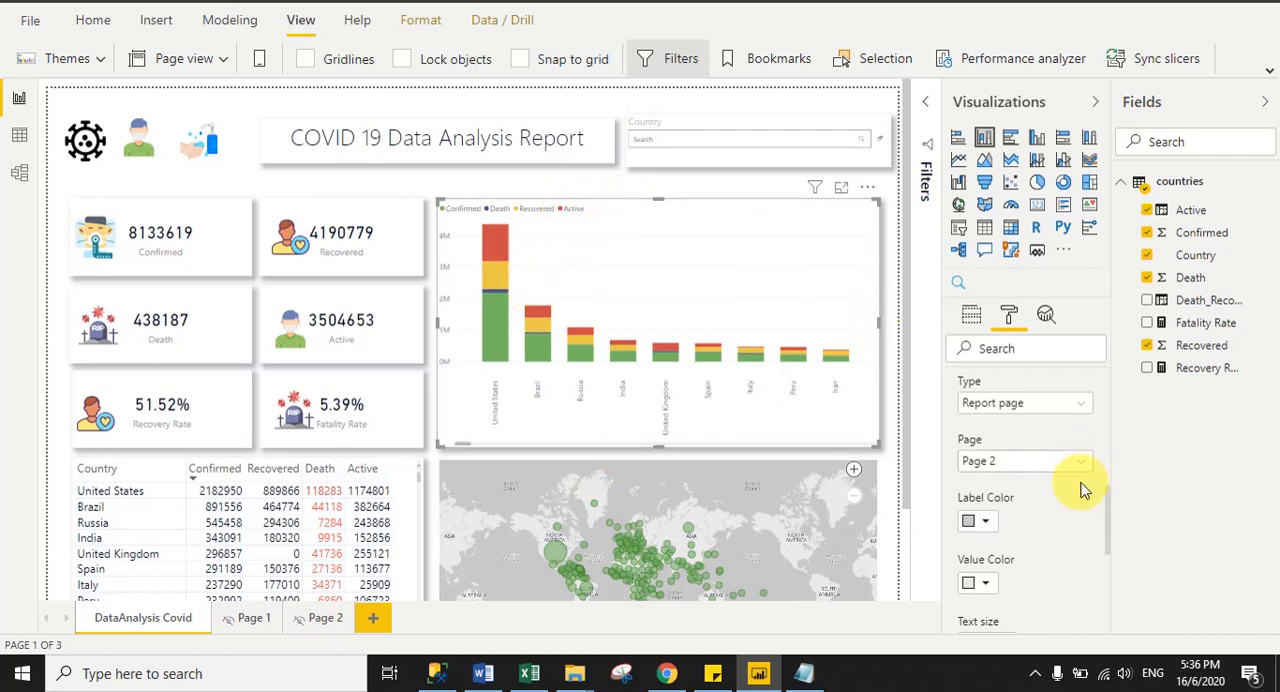
pyautogui.moveTo(1109, 509); pyautogui.dragTo(1108, 494)
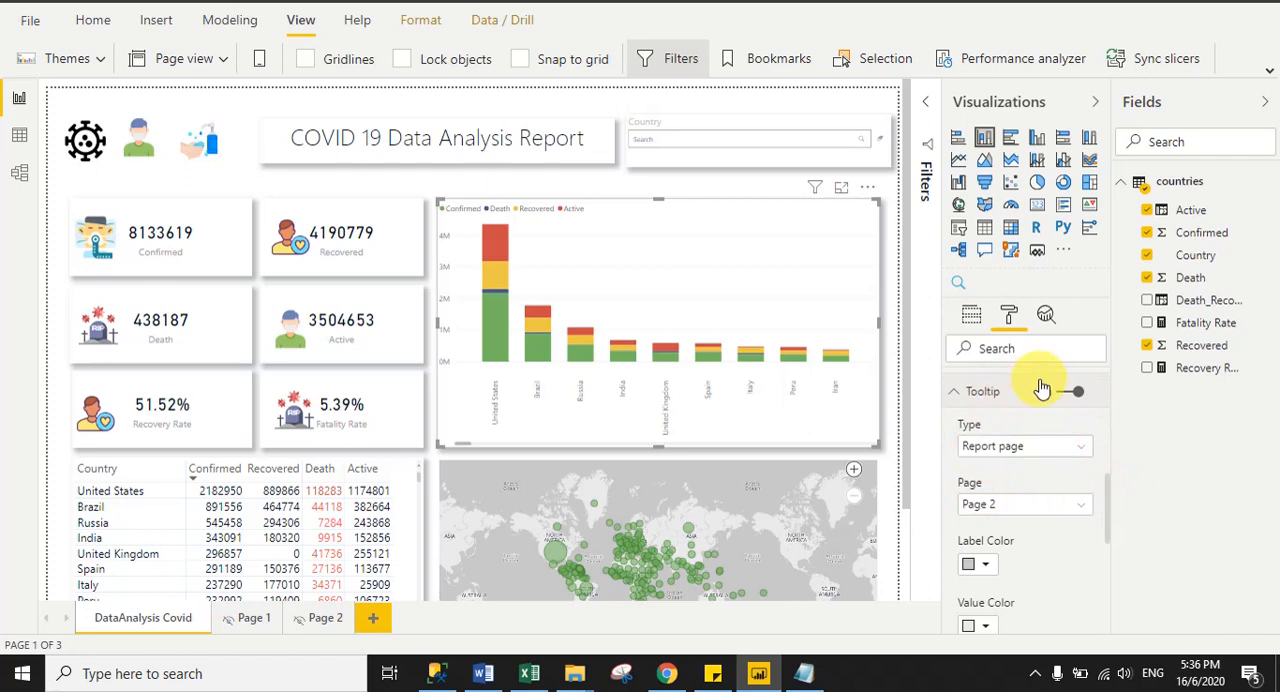
pyautogui.click(987, 514)
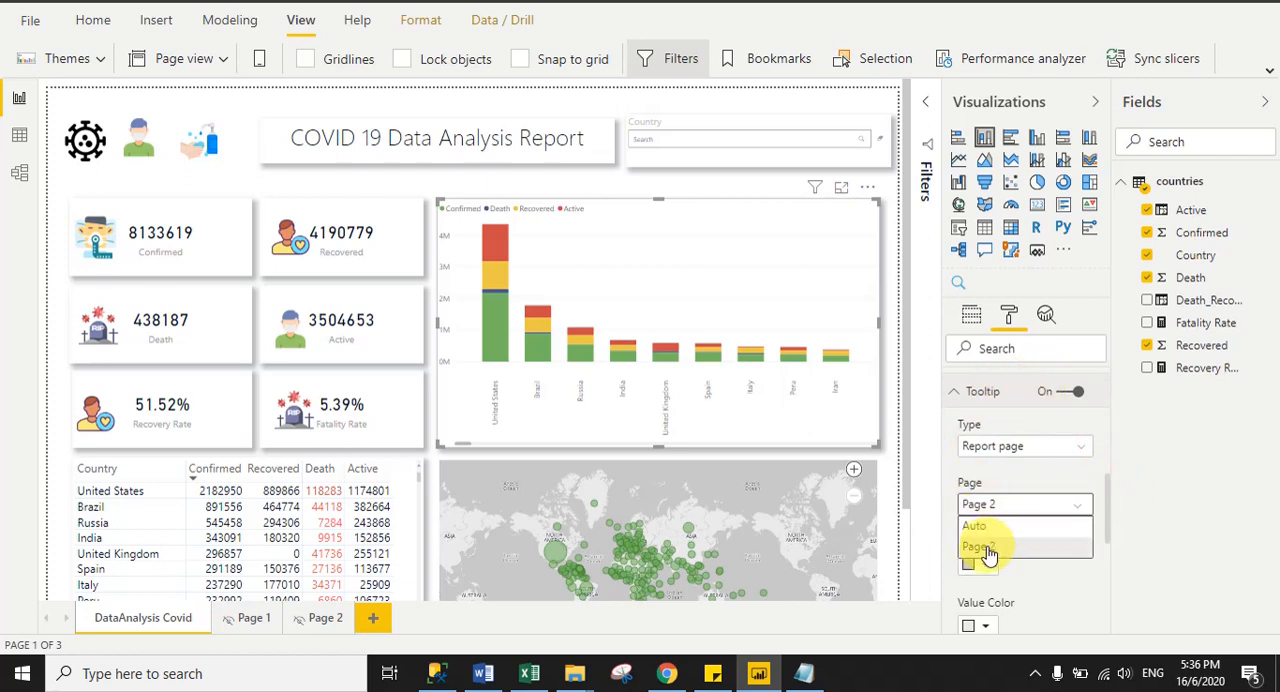
pyautogui.click(986, 548)
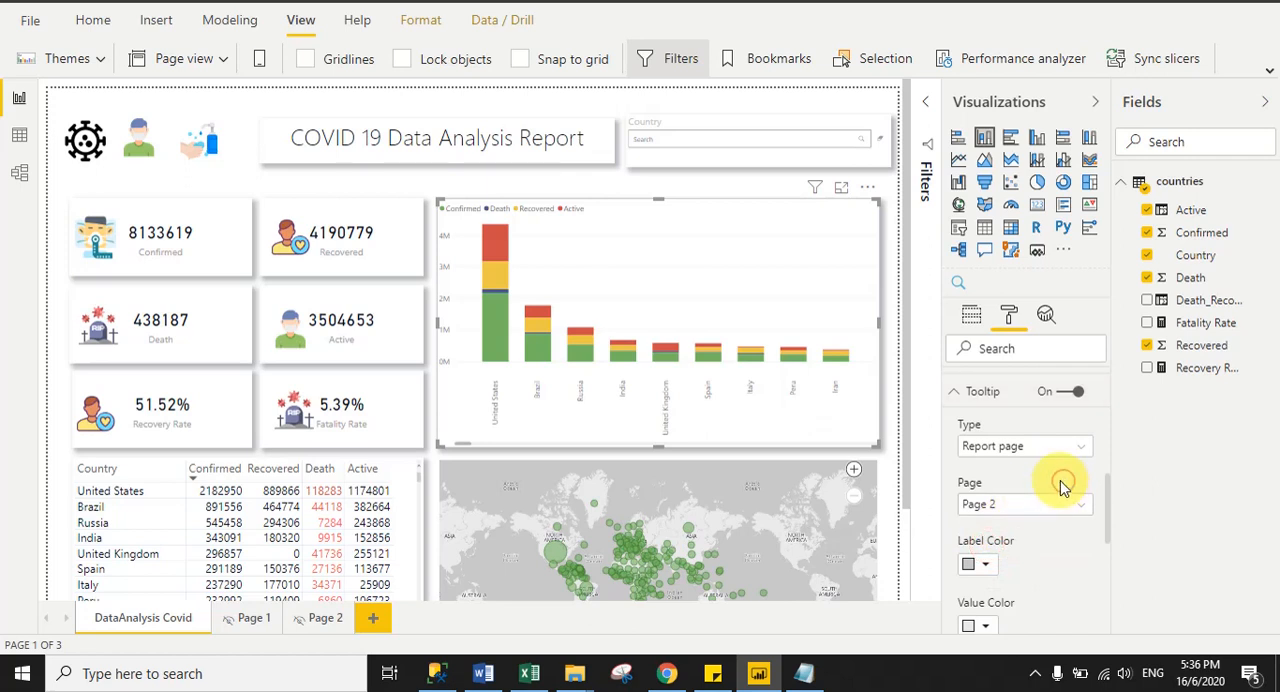
pyautogui.click(955, 393)
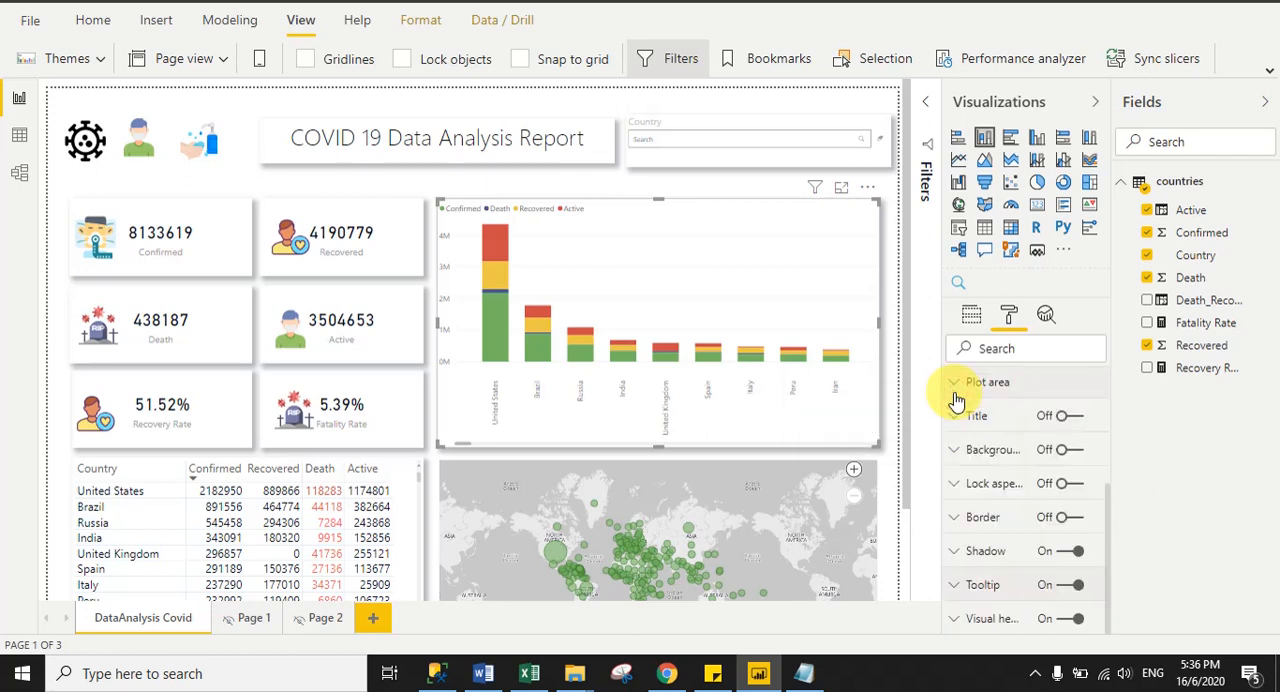
pyautogui.click(572, 185)
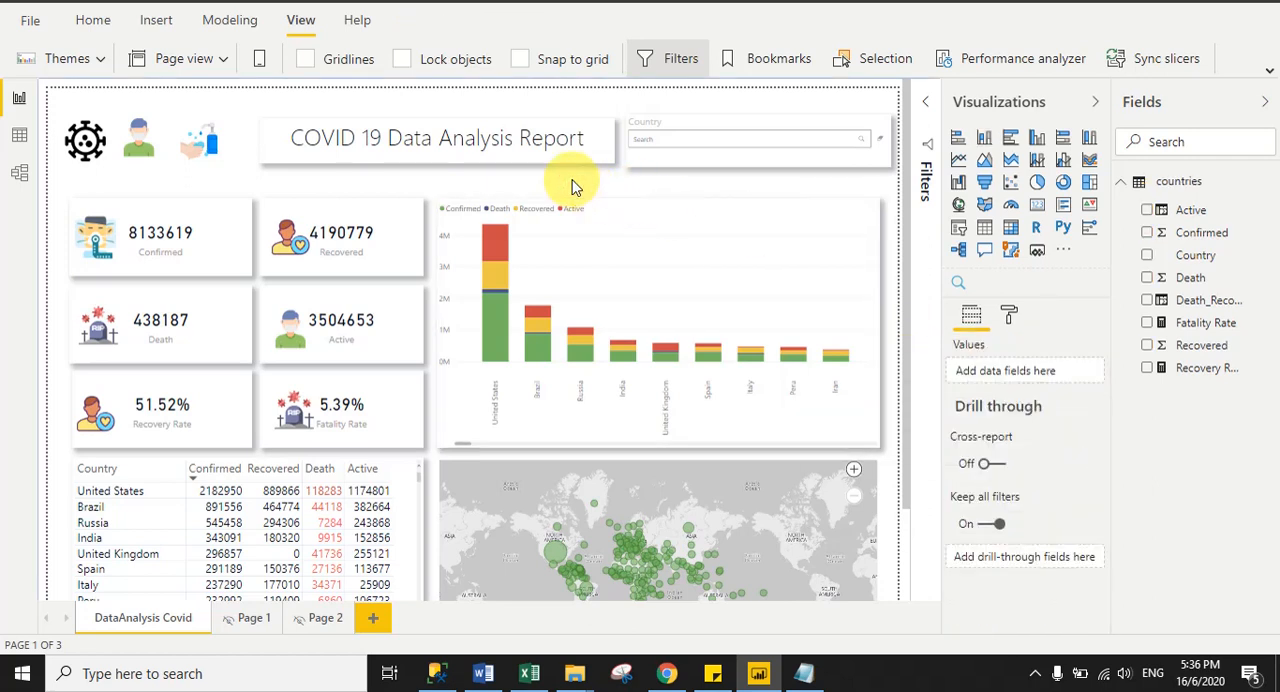
pyautogui.moveTo(493, 256)
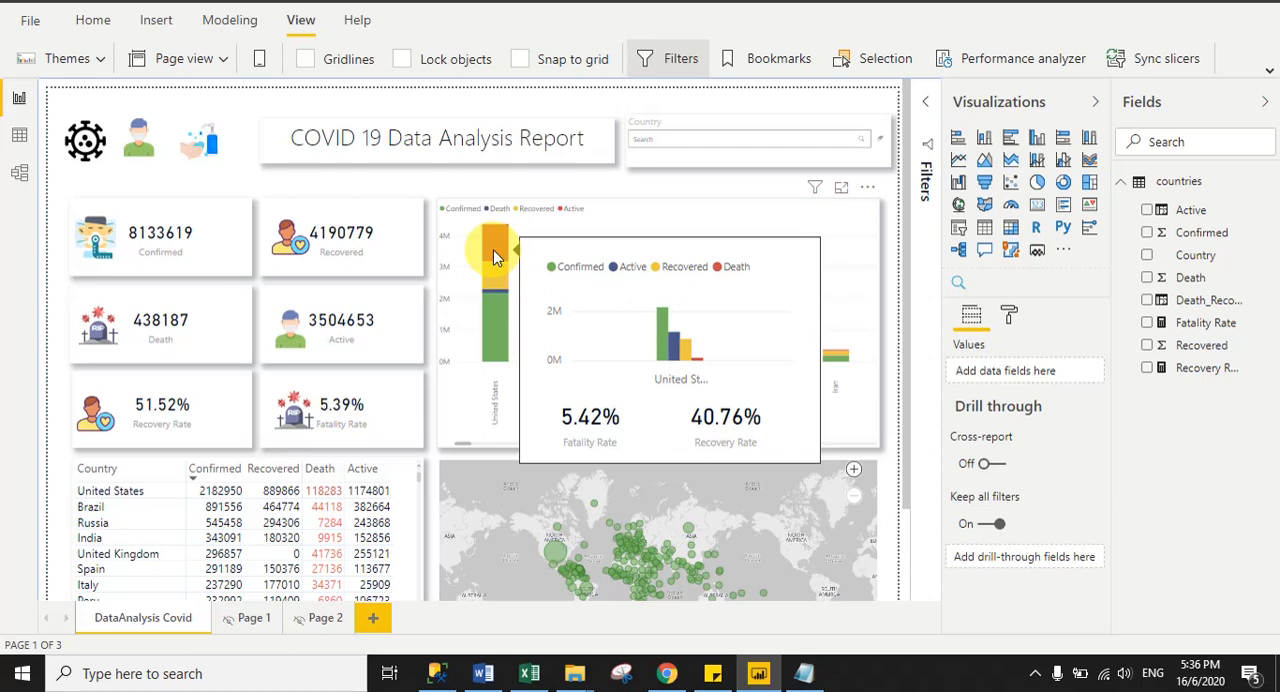
# - Set the X axis text size of the column chart on Page 2 to 12 pt
pyautogui.click(320, 617)
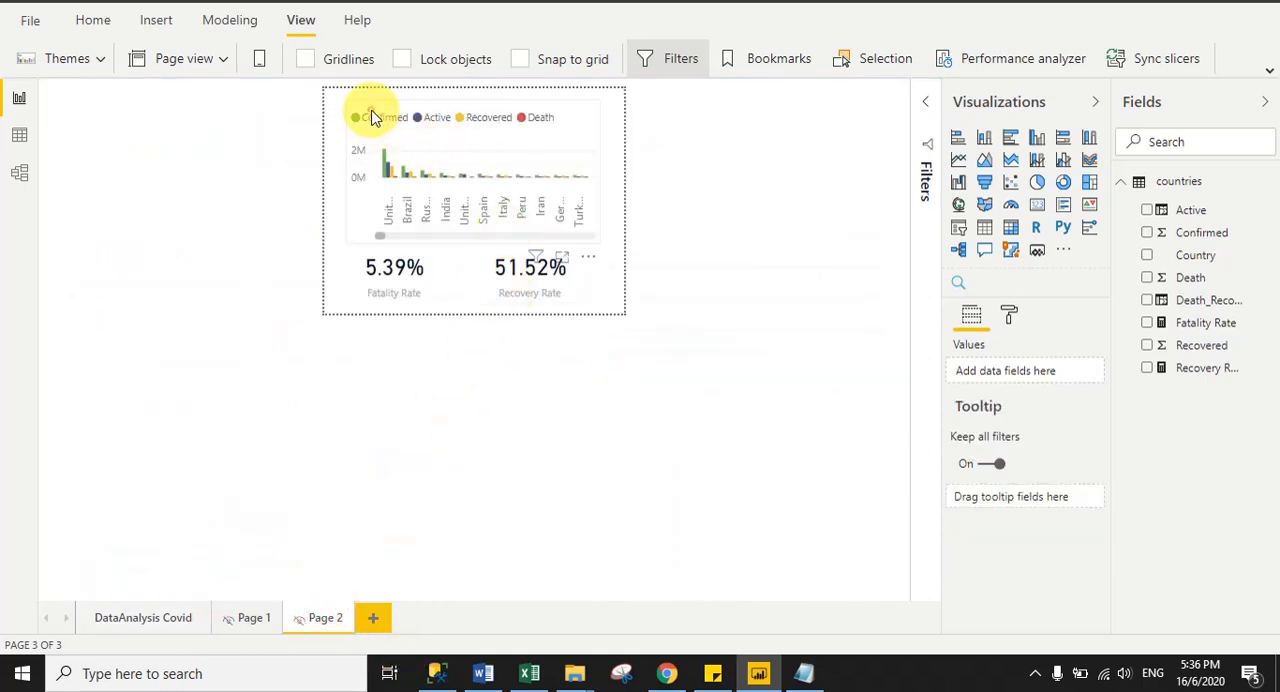
pyautogui.click(371, 117)
pyautogui.click(1008, 316)
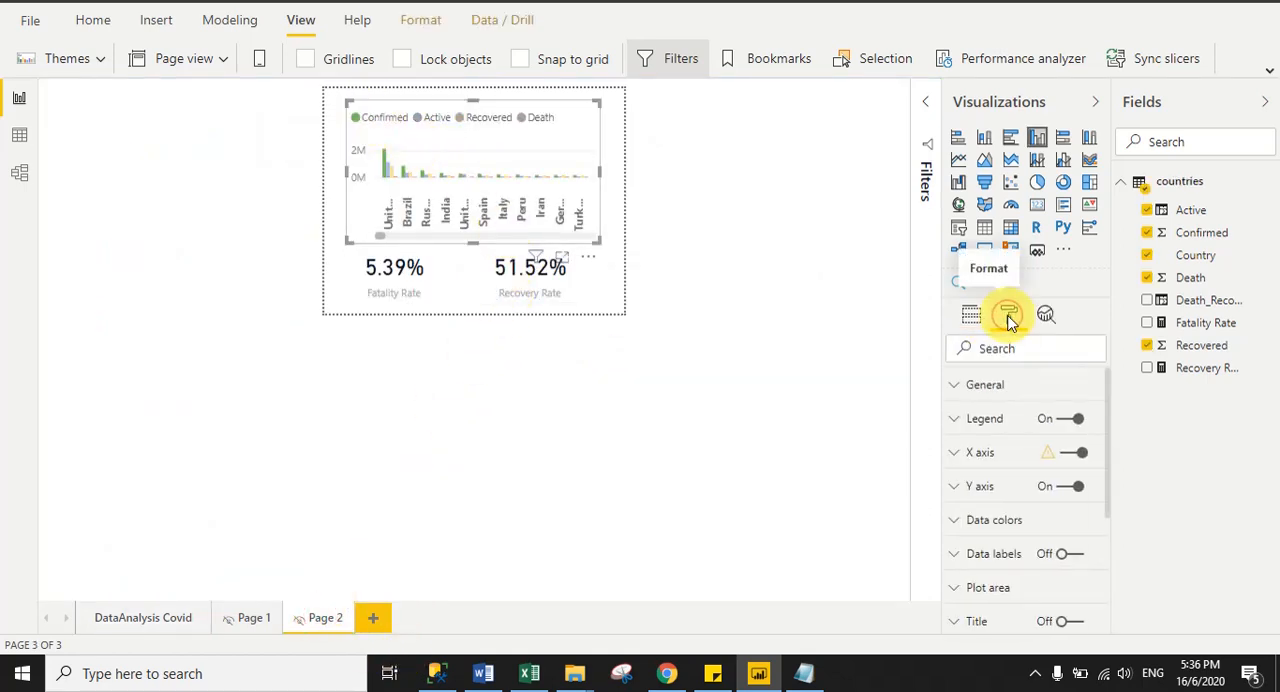
pyautogui.click(967, 455)
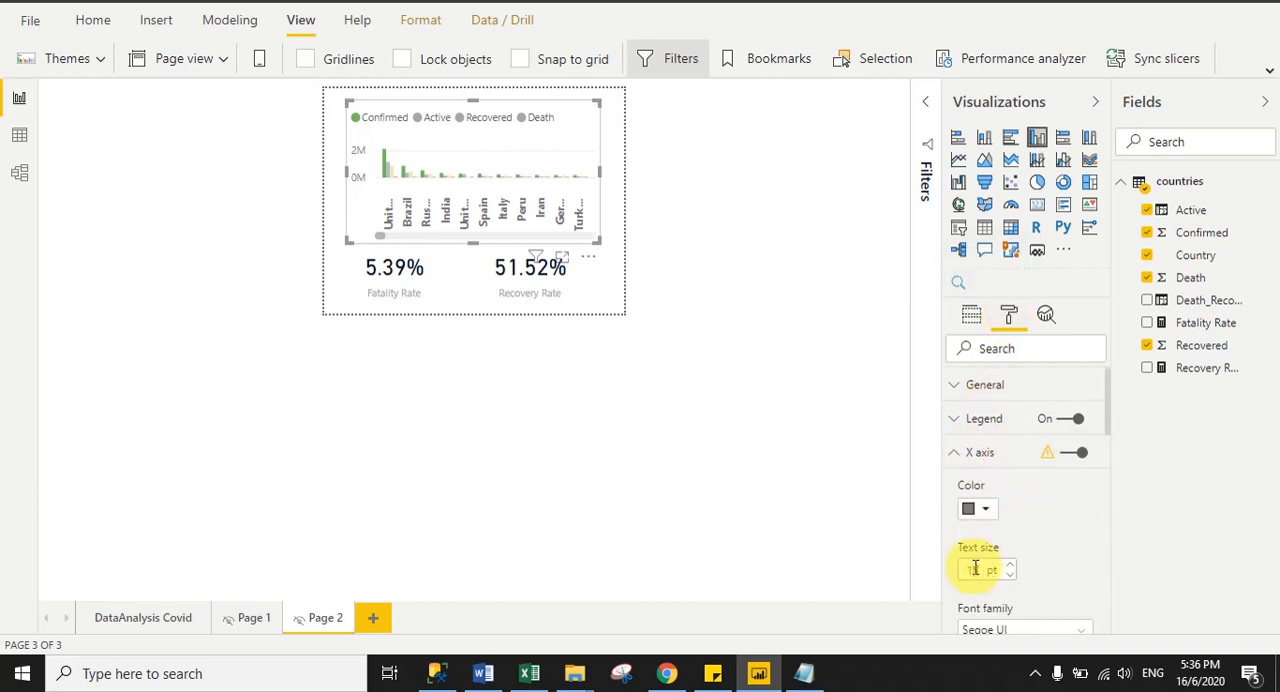
pyautogui.write('12')
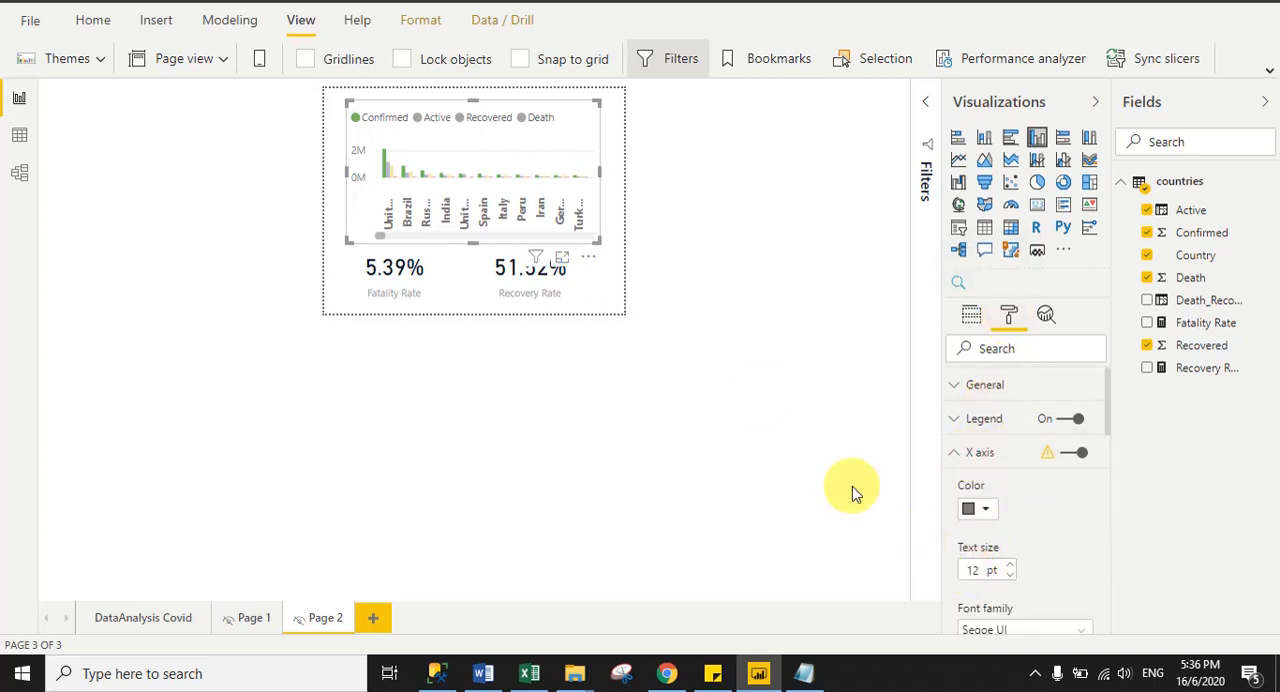
# - Widen Page 2's column chart on both sides, and preview the tooltip on the stacked column chart of DataAnalysis Covid
pyautogui.moveTo(600, 172); pyautogui.dragTo(622, 174)
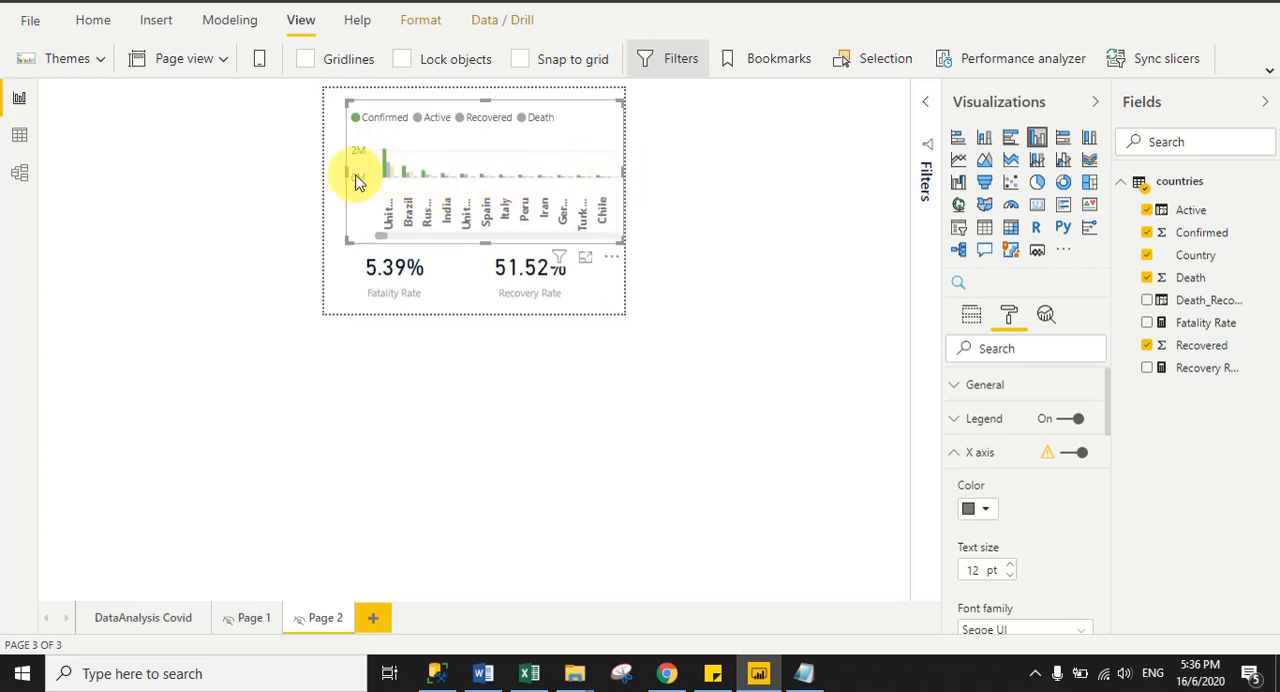
pyautogui.moveTo(348, 175); pyautogui.dragTo(337, 234)
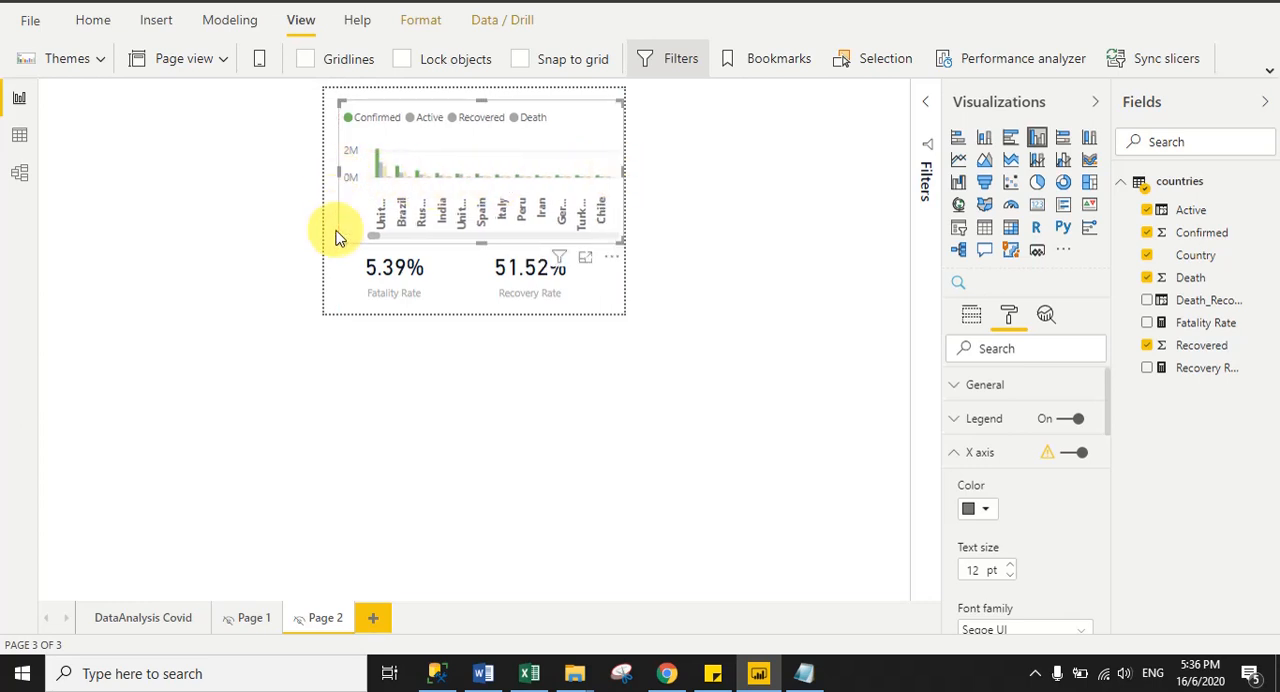
pyautogui.click(271, 421)
pyautogui.click(140, 620)
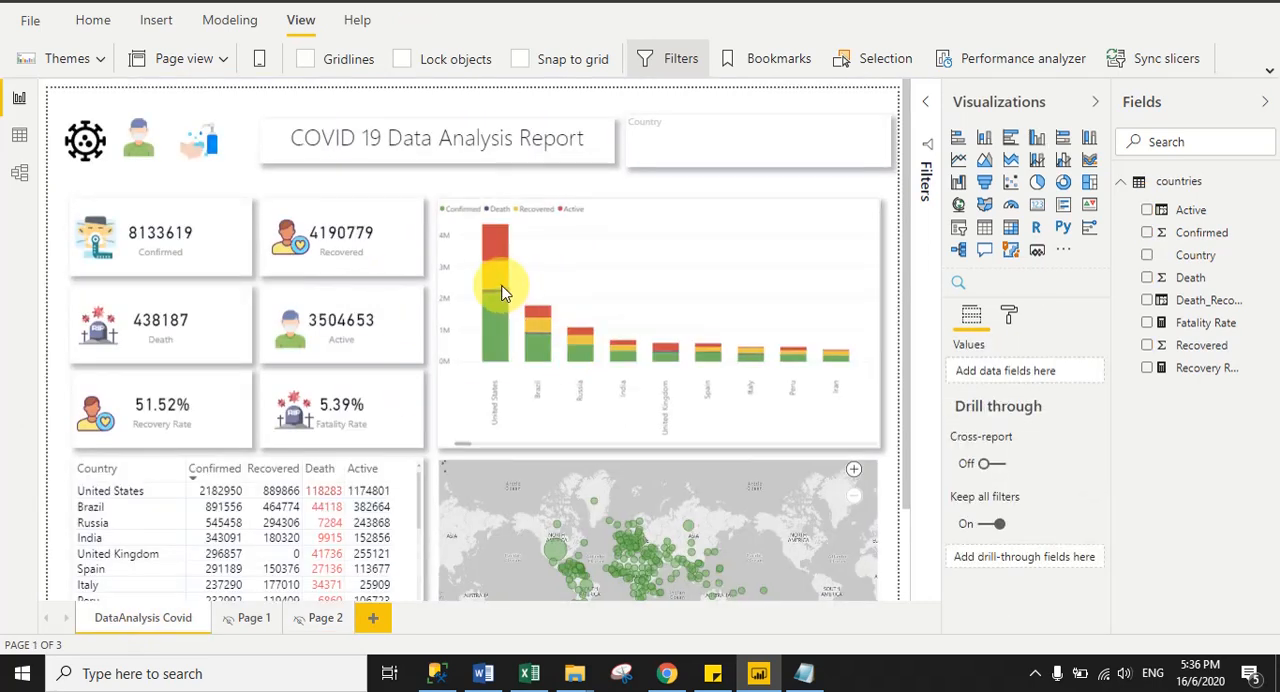
pyautogui.moveTo(539, 347)
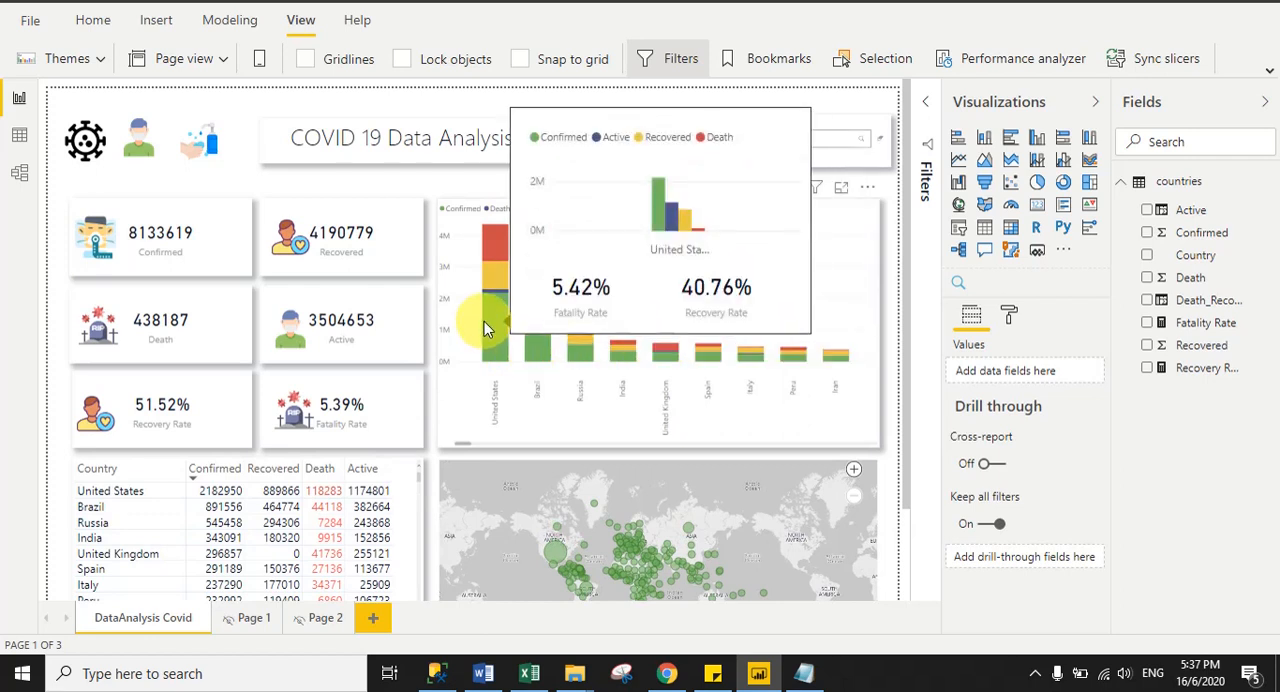
# - Narrow Page 2's column chart slightly by pulling its right edge inward from the page border
pyautogui.click(325, 617)
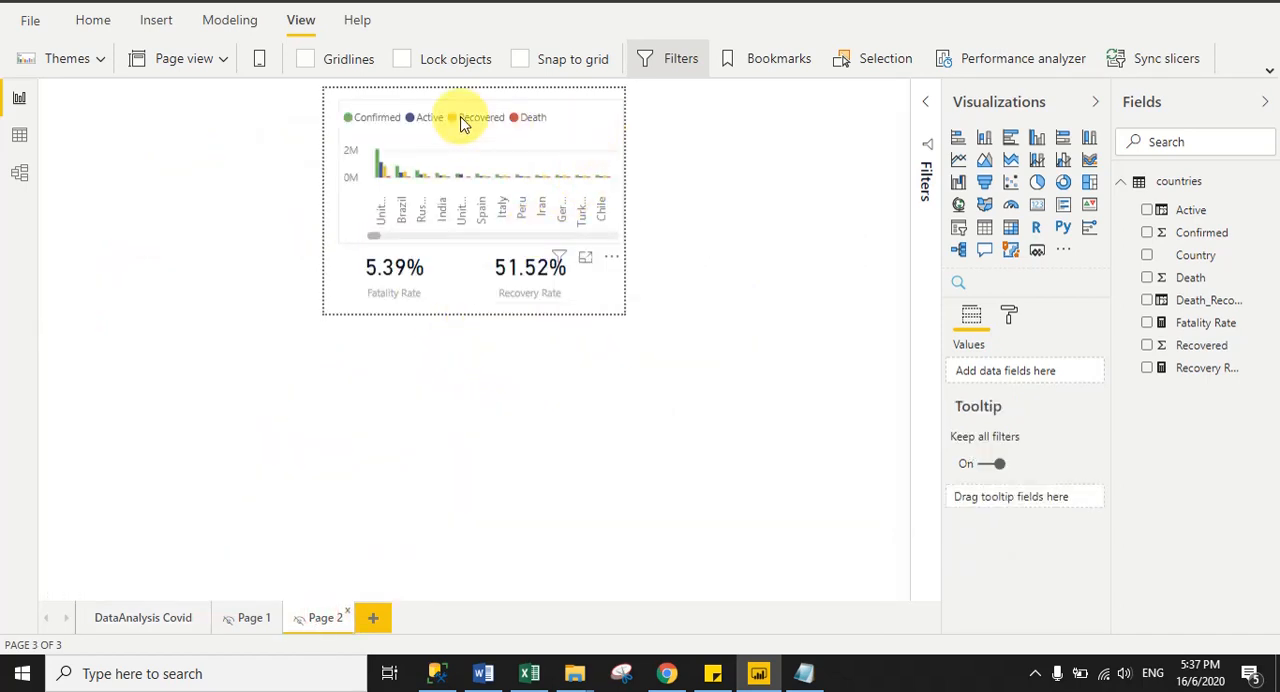
pyautogui.click(465, 120)
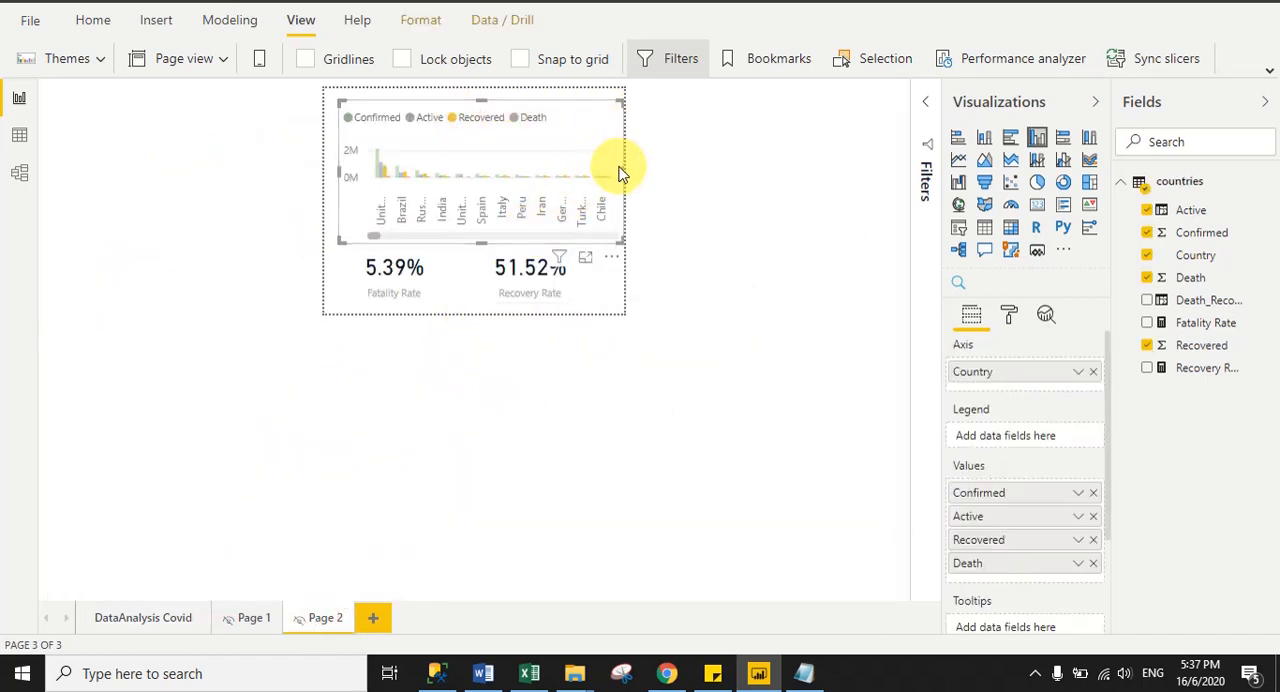
pyautogui.moveTo(622, 169); pyautogui.dragTo(613, 169)
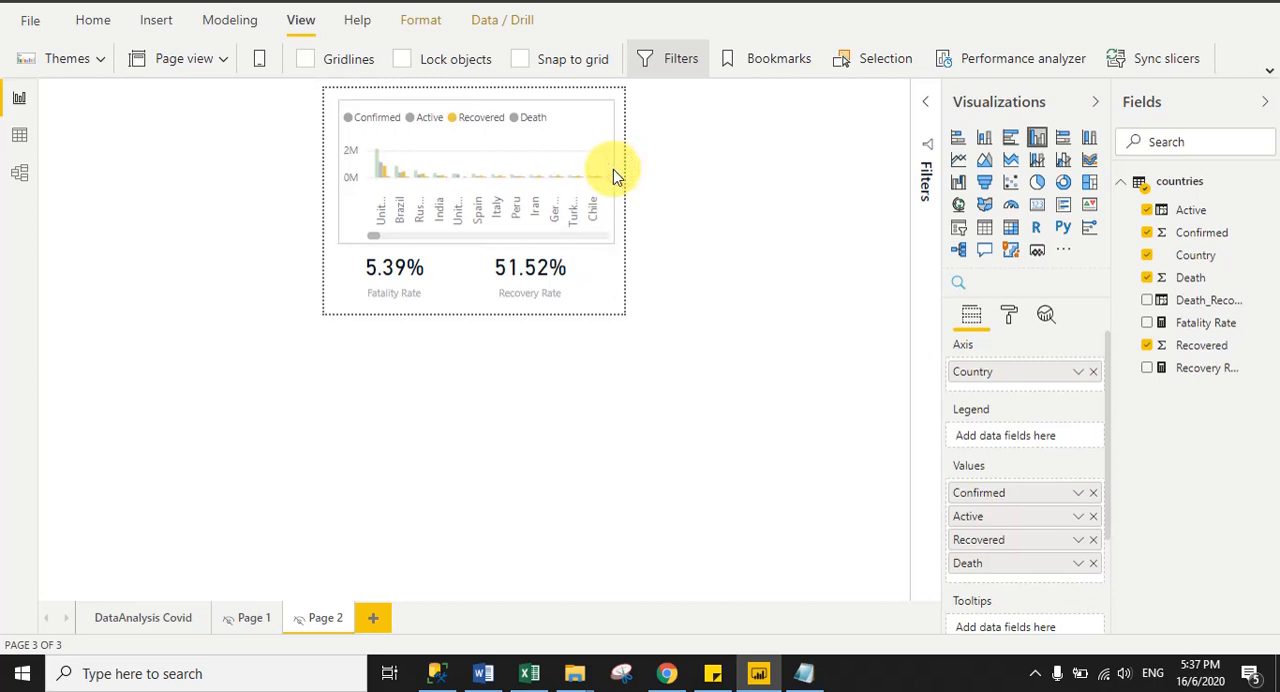
# - Reduce the X axis text size of Page 2's column chart to 8 pt
pyautogui.click(1008, 316)
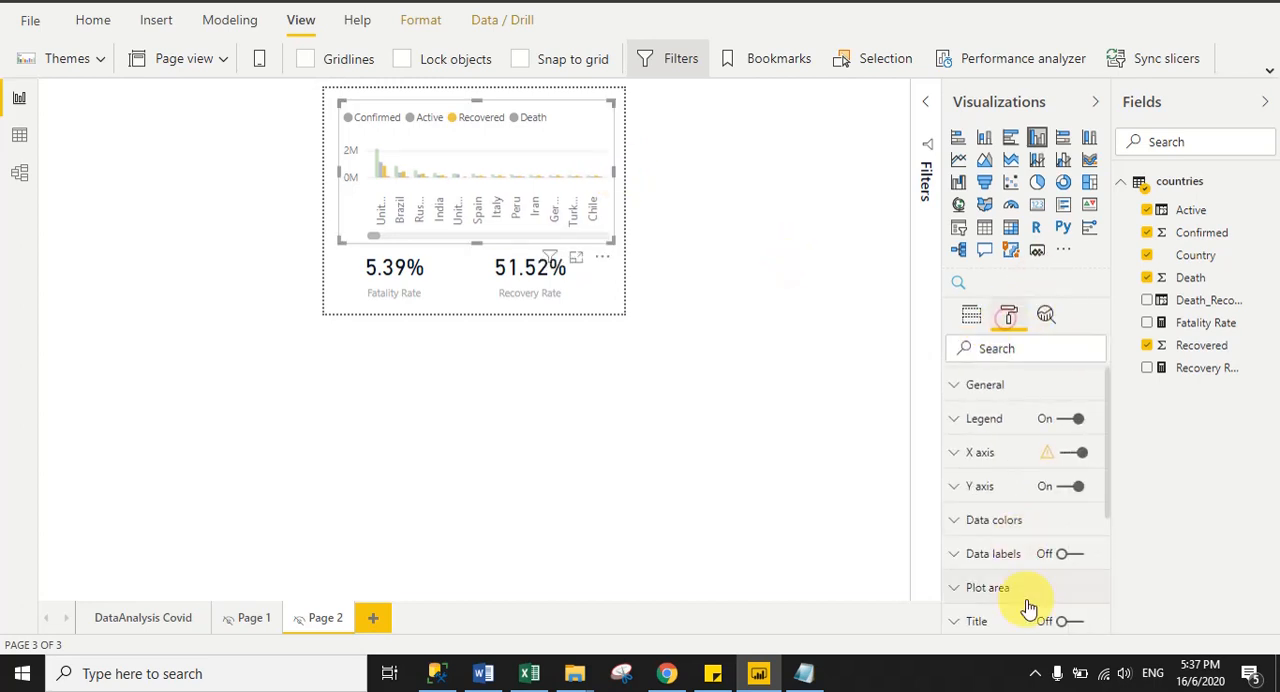
pyautogui.click(972, 454)
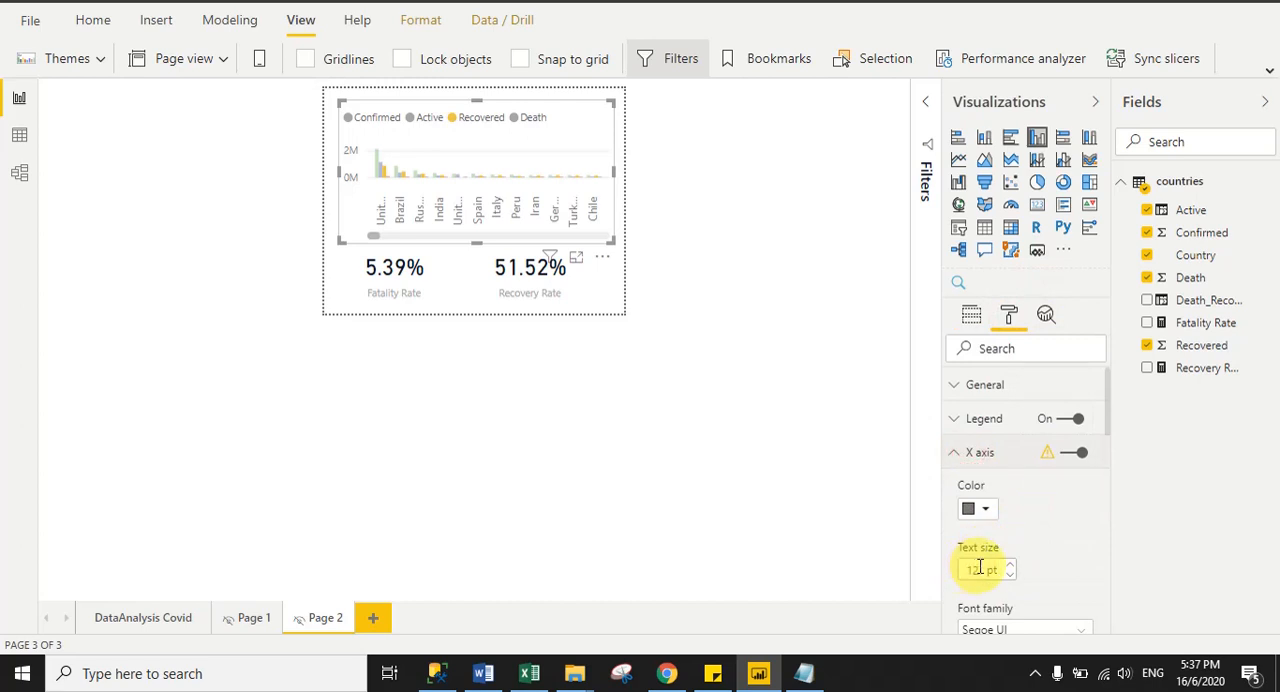
pyautogui.moveTo(980, 568); pyautogui.dragTo(944, 566)
pyautogui.write('8')
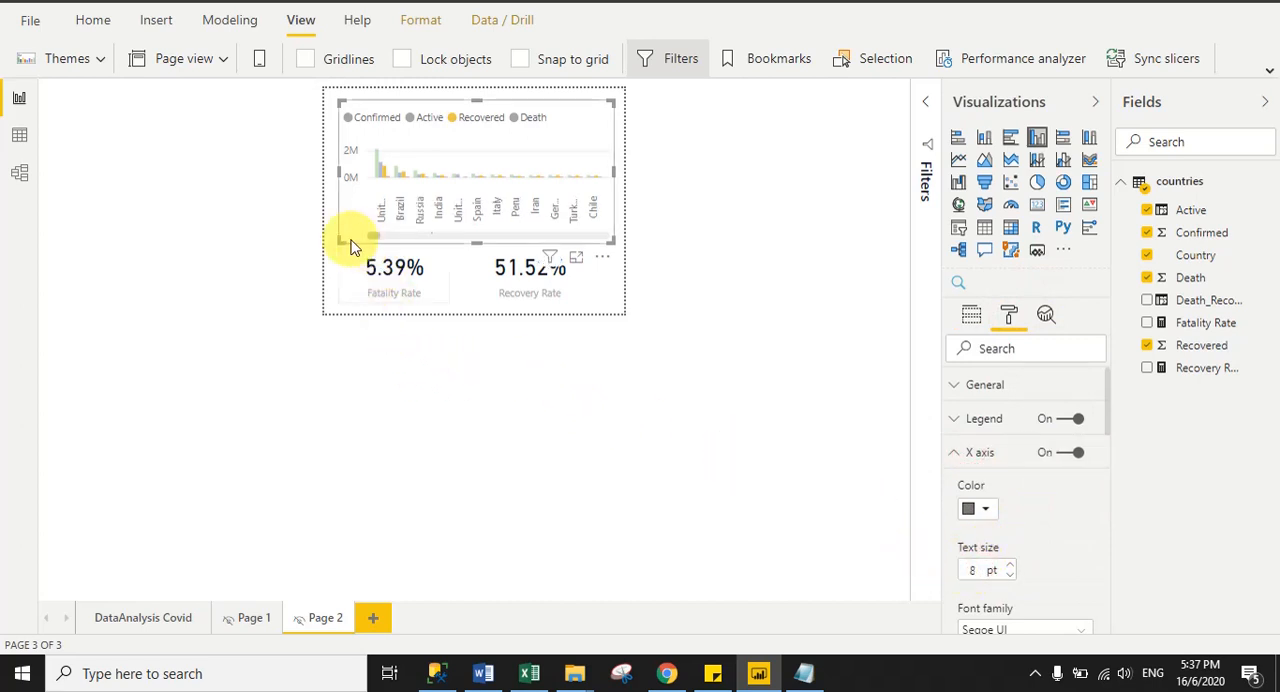
# - Extend the left edge of Page 2's column chart slightly outward, and preview the custom tooltip on DataAnalysis Covid's stacked column chart
pyautogui.moveTo(342, 239); pyautogui.dragTo(337, 240)
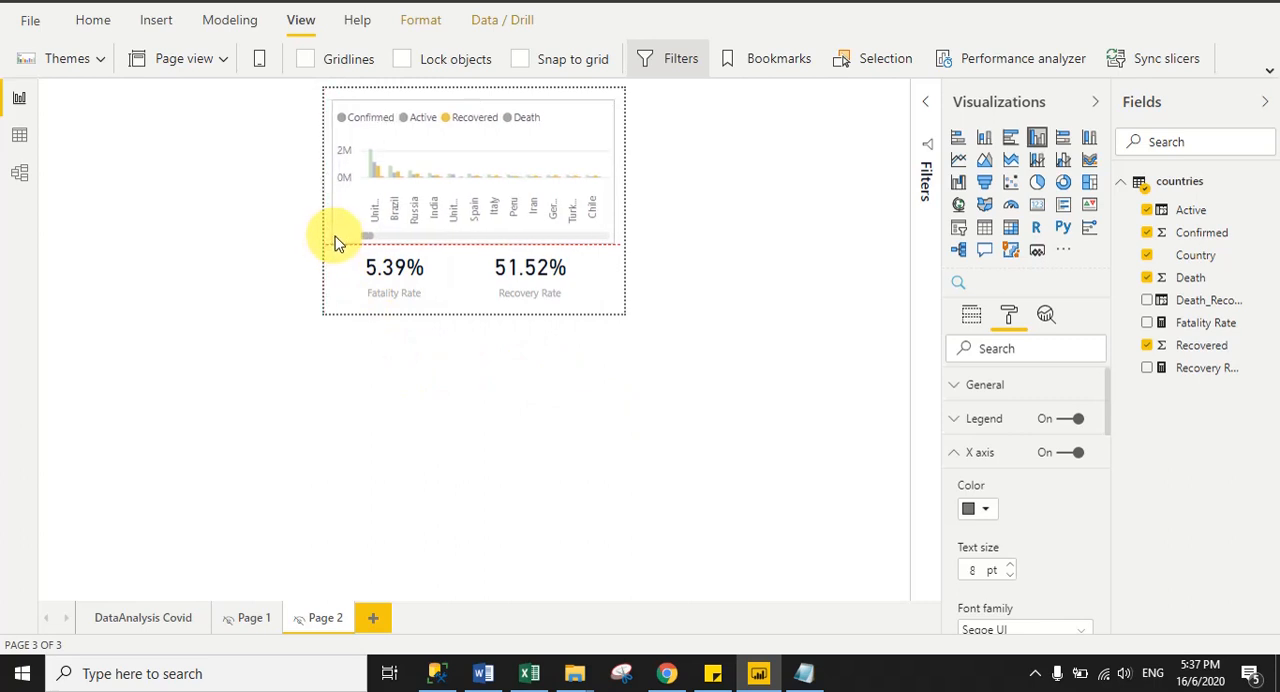
pyautogui.click(155, 620)
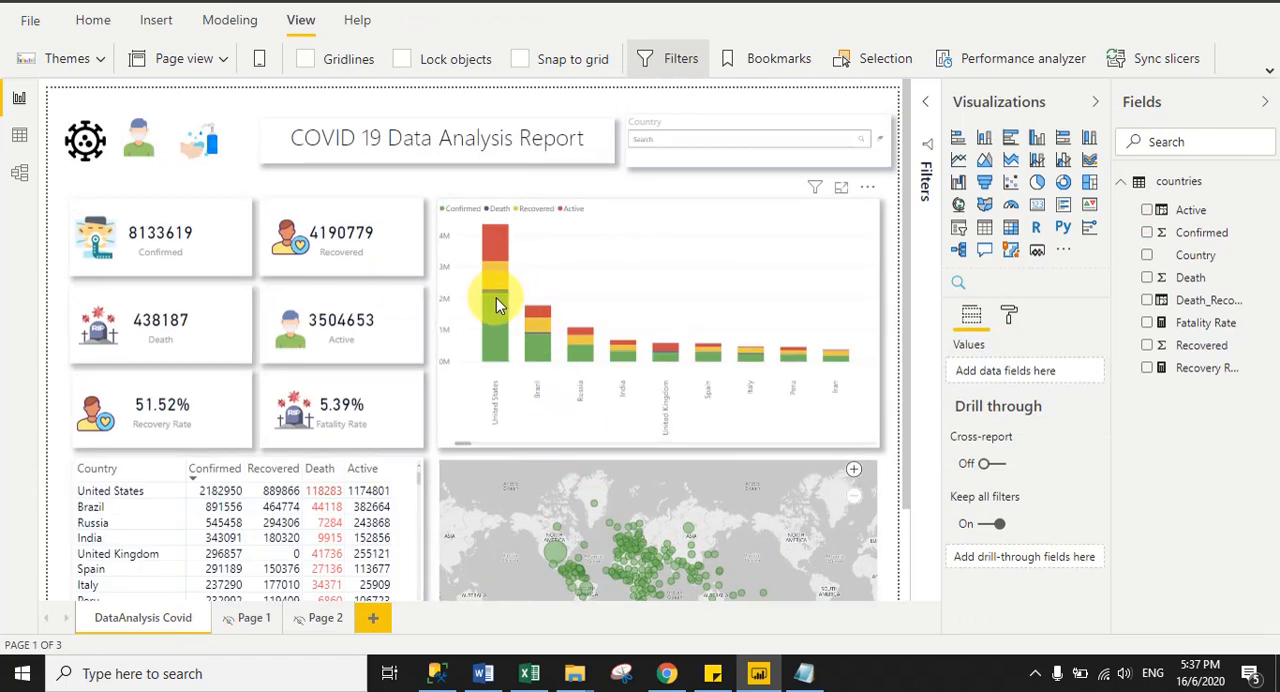
pyautogui.moveTo(496, 305)
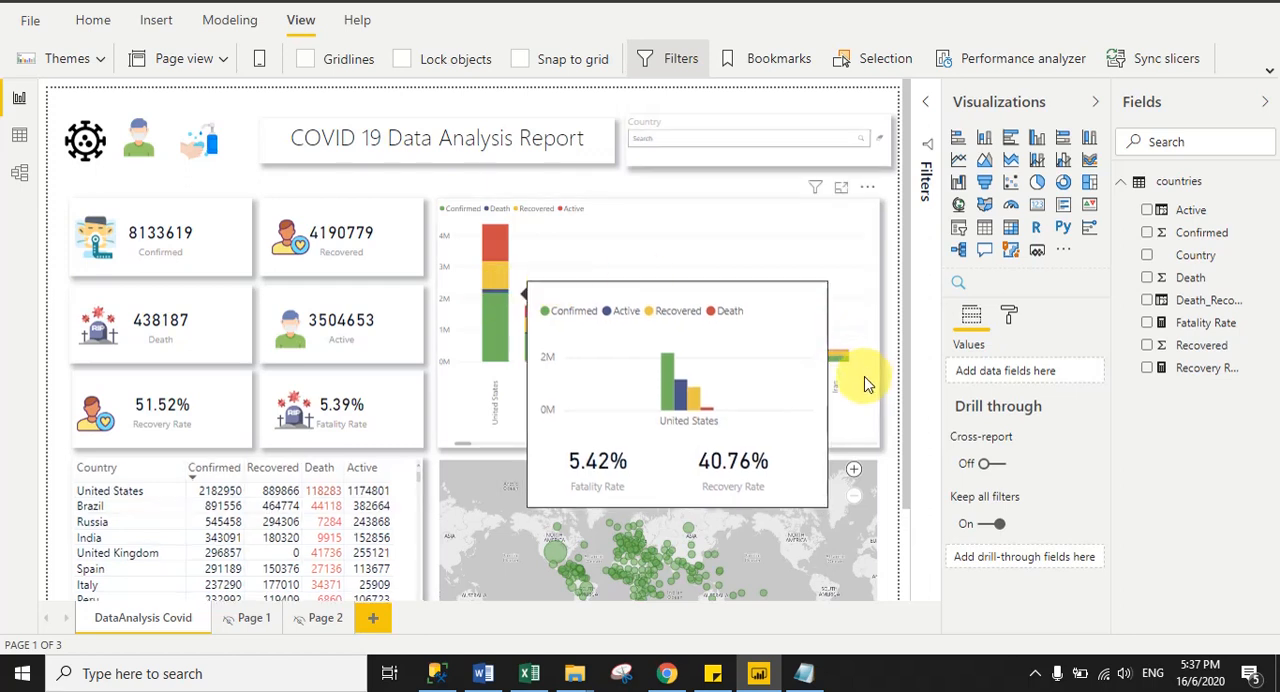
pyautogui.moveTo(838, 364)
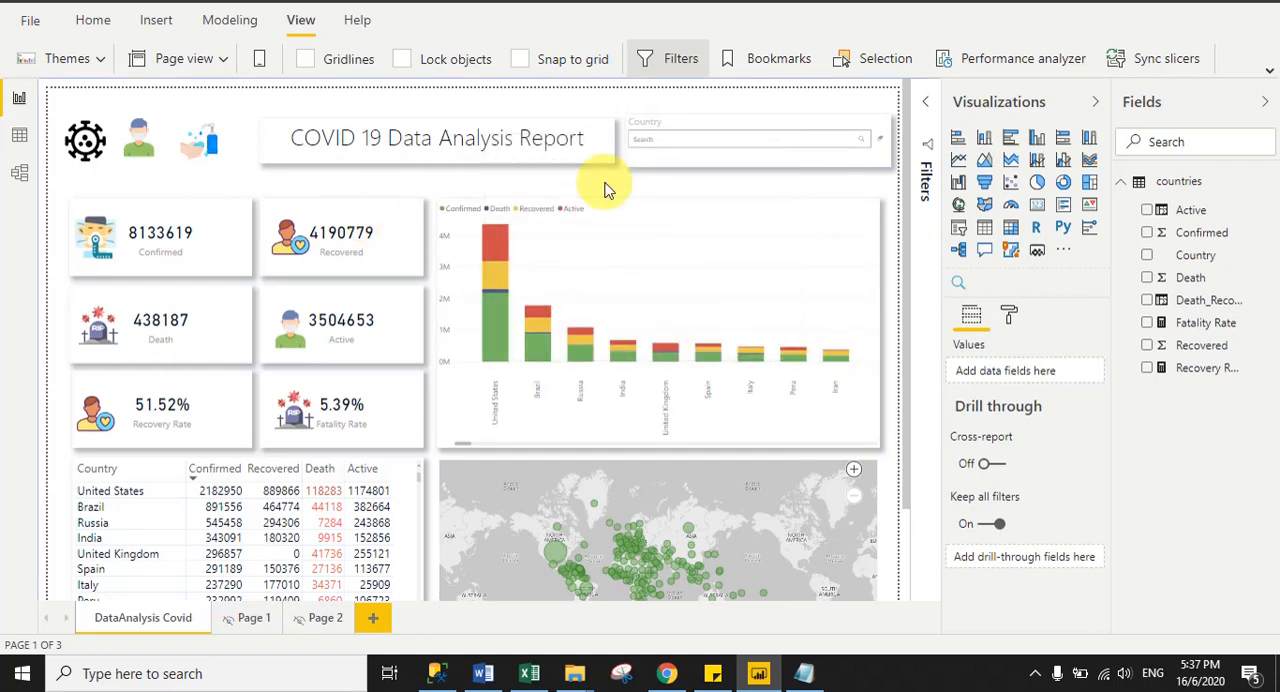
# - Switch to Chrome to view the published DataAnalysis report in Project 2, and return to Power BI Desktop
pyautogui.click(666, 673)
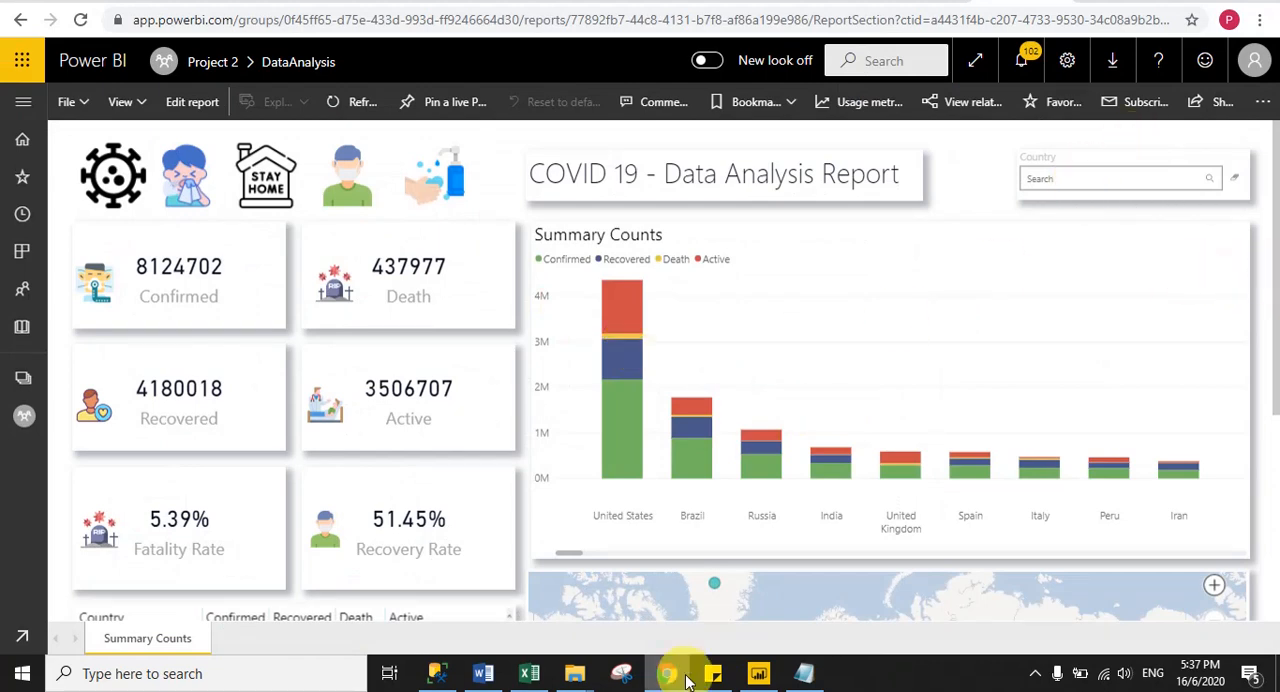
pyautogui.moveTo(686, 680)
pyautogui.click(758, 673)
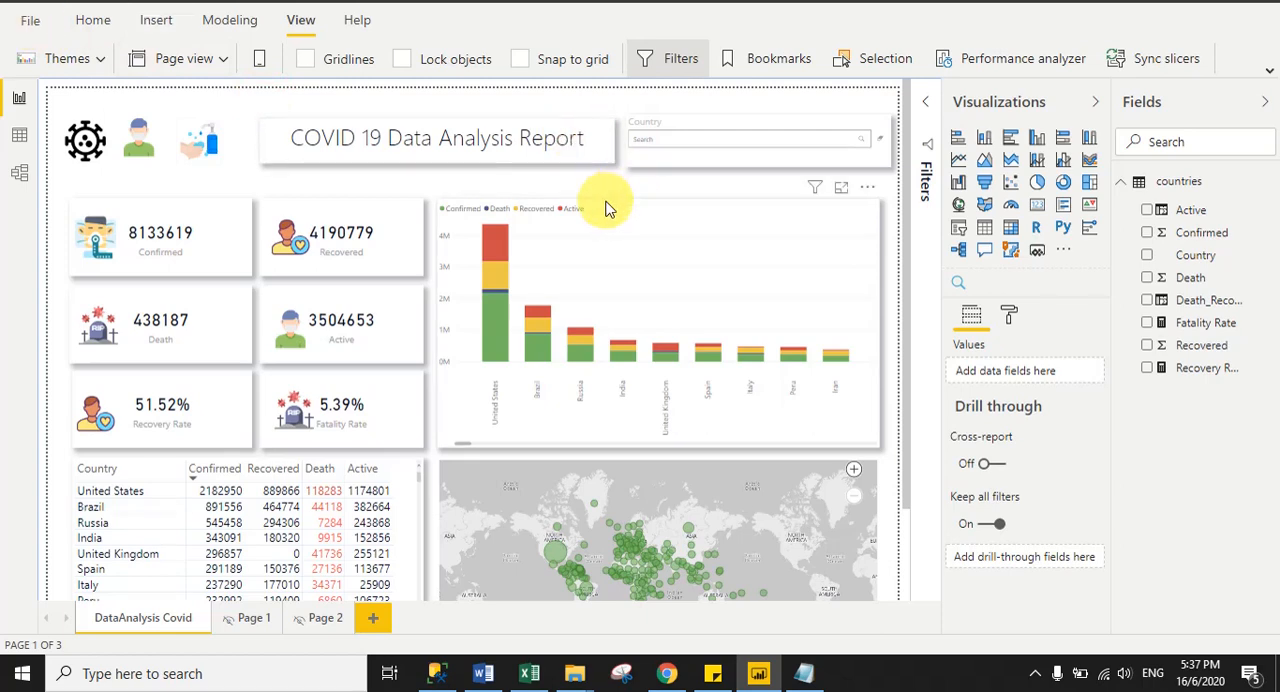
# - Save the report to the Desktop folder as a Power BI file named Cov
pyautogui.hotkey('ctrl', 's')
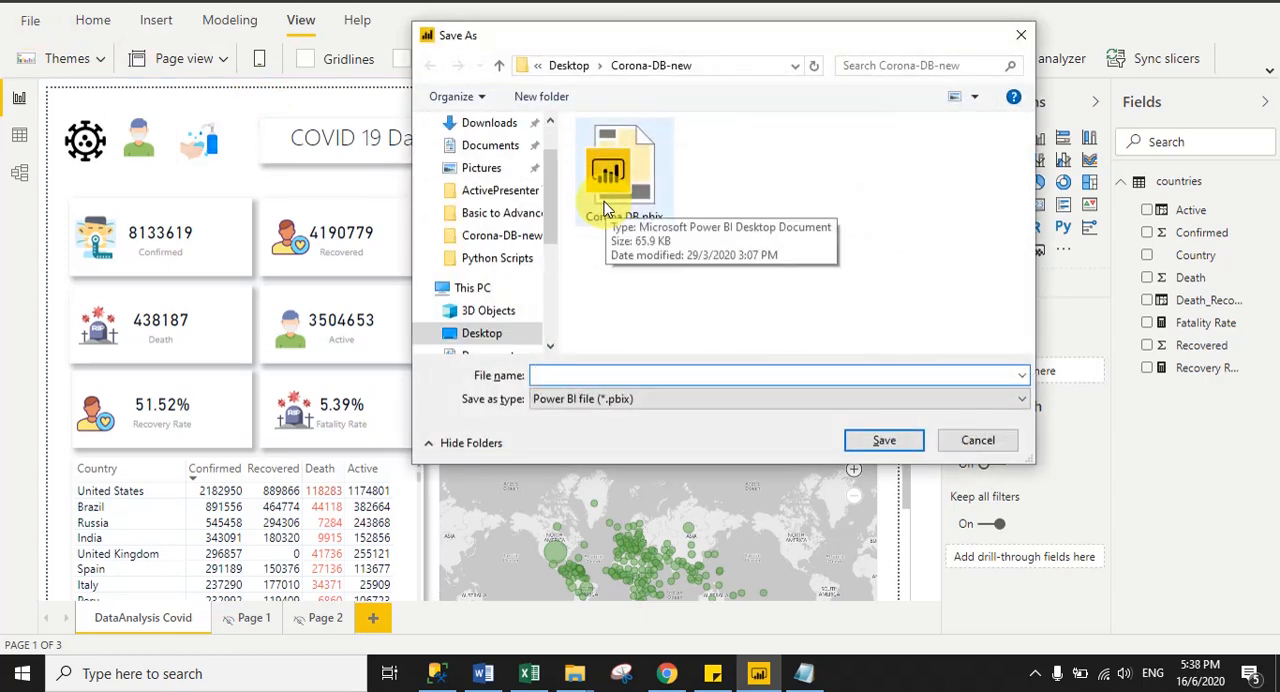
pyautogui.scroll(1, 468, 175)
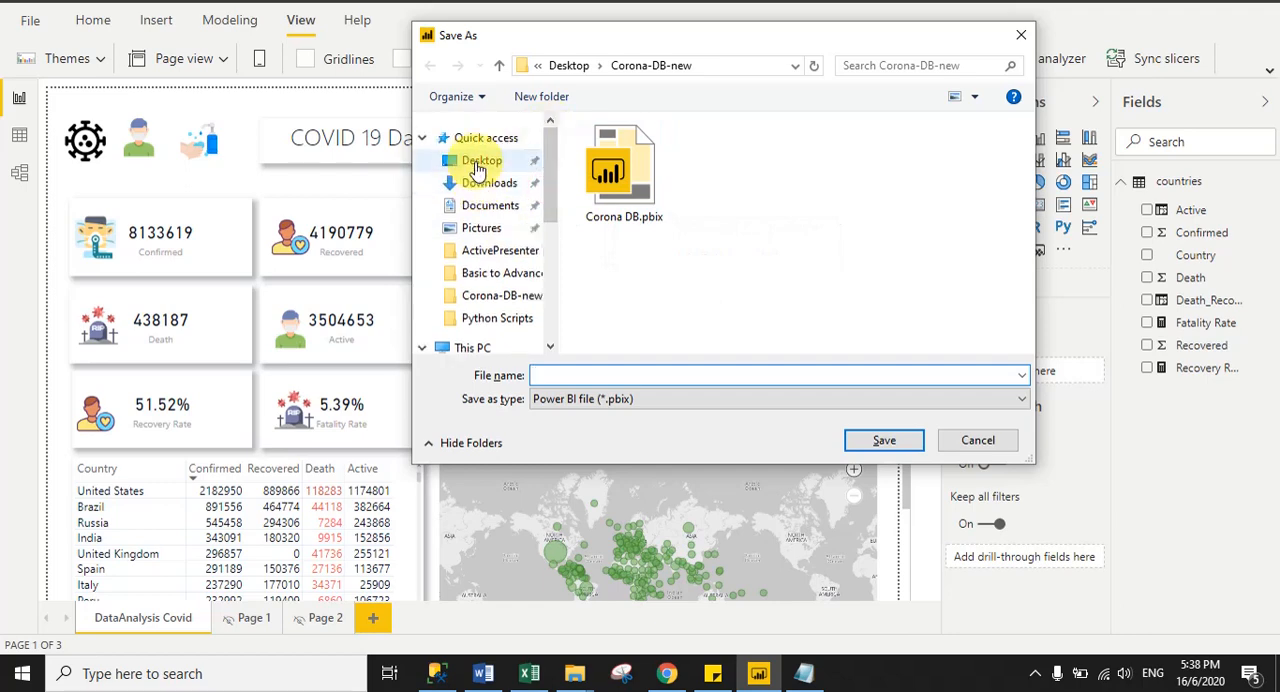
pyautogui.click(481, 160)
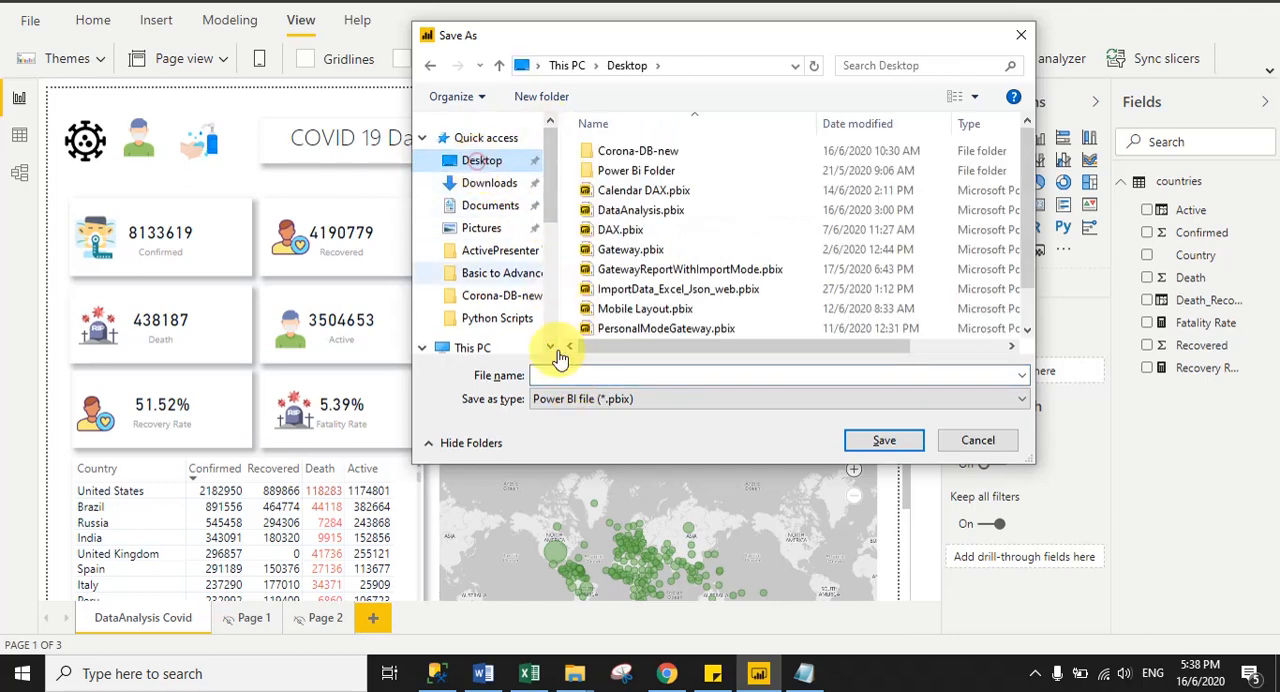
pyautogui.click(547, 375)
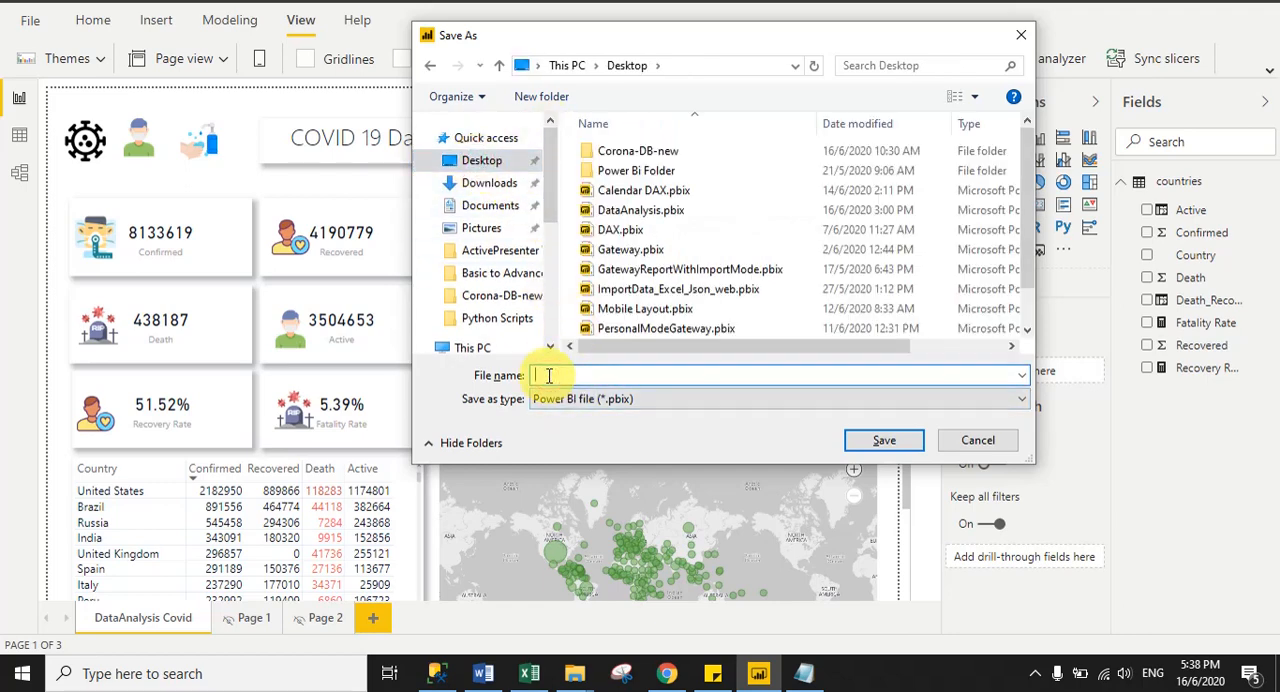
pyautogui.write('Covid19DataAnalysis')
pyautogui.click(890, 448)
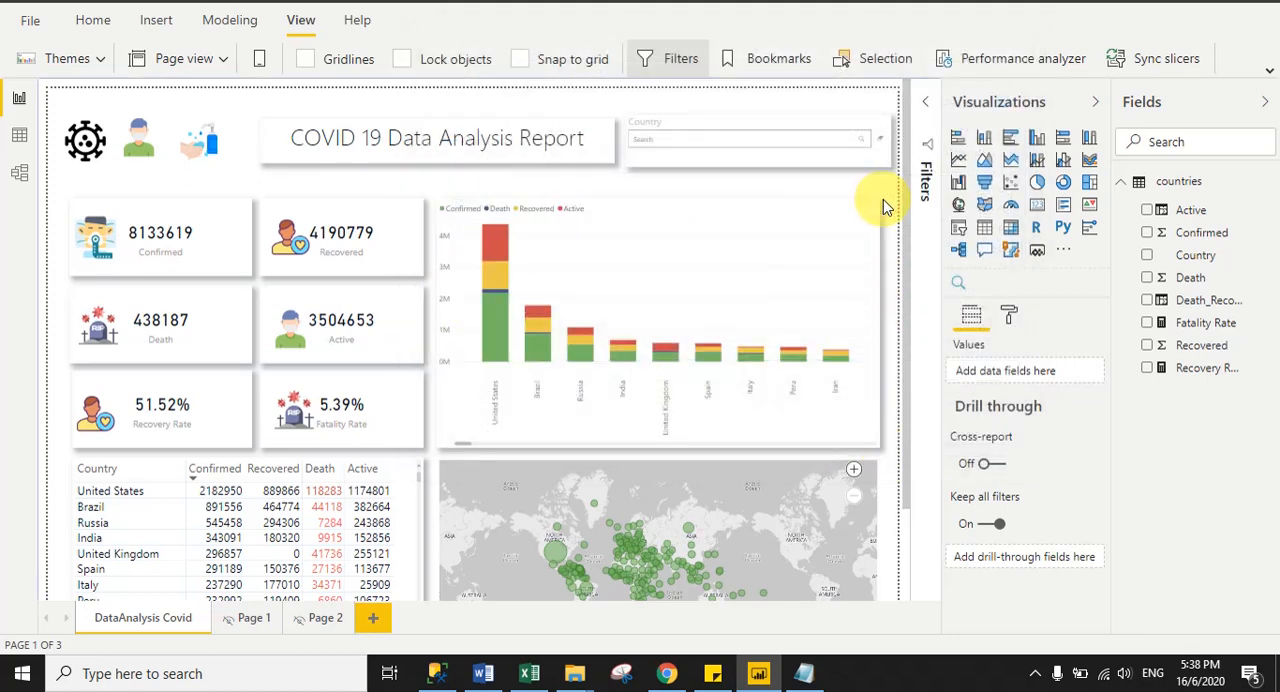
# - Publish the saved report to the Project 2 workspace
pyautogui.click(88, 20)
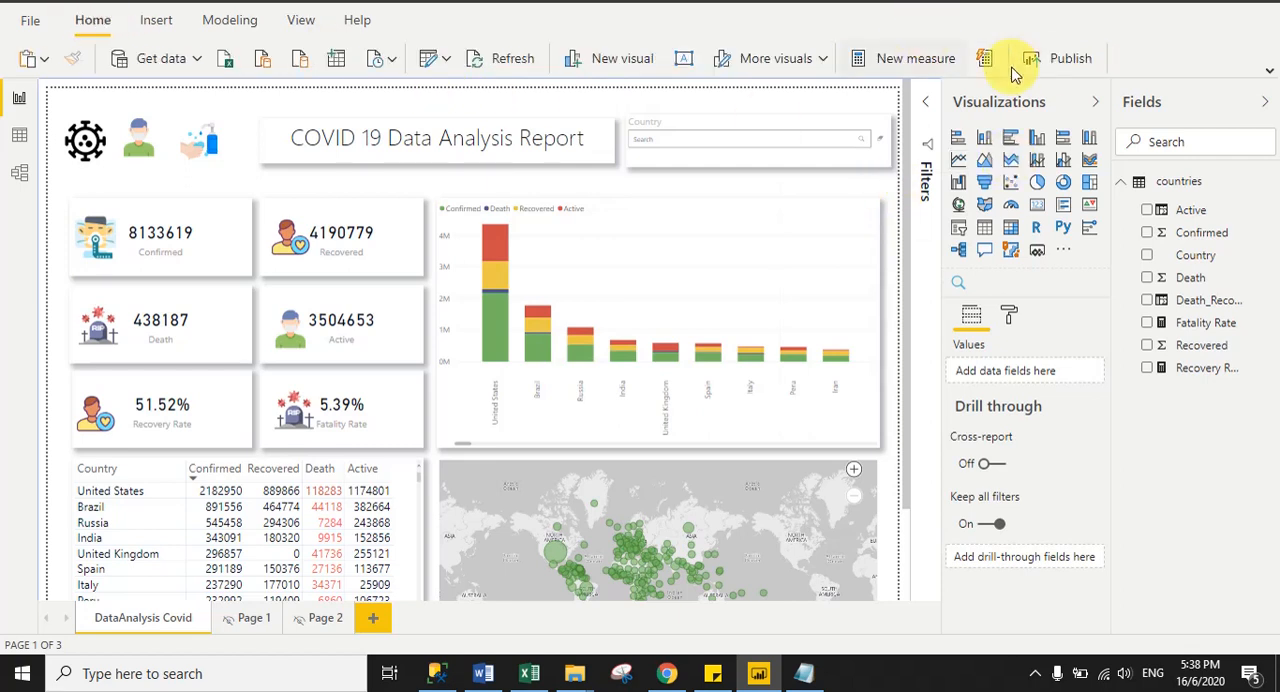
pyautogui.click(1047, 63)
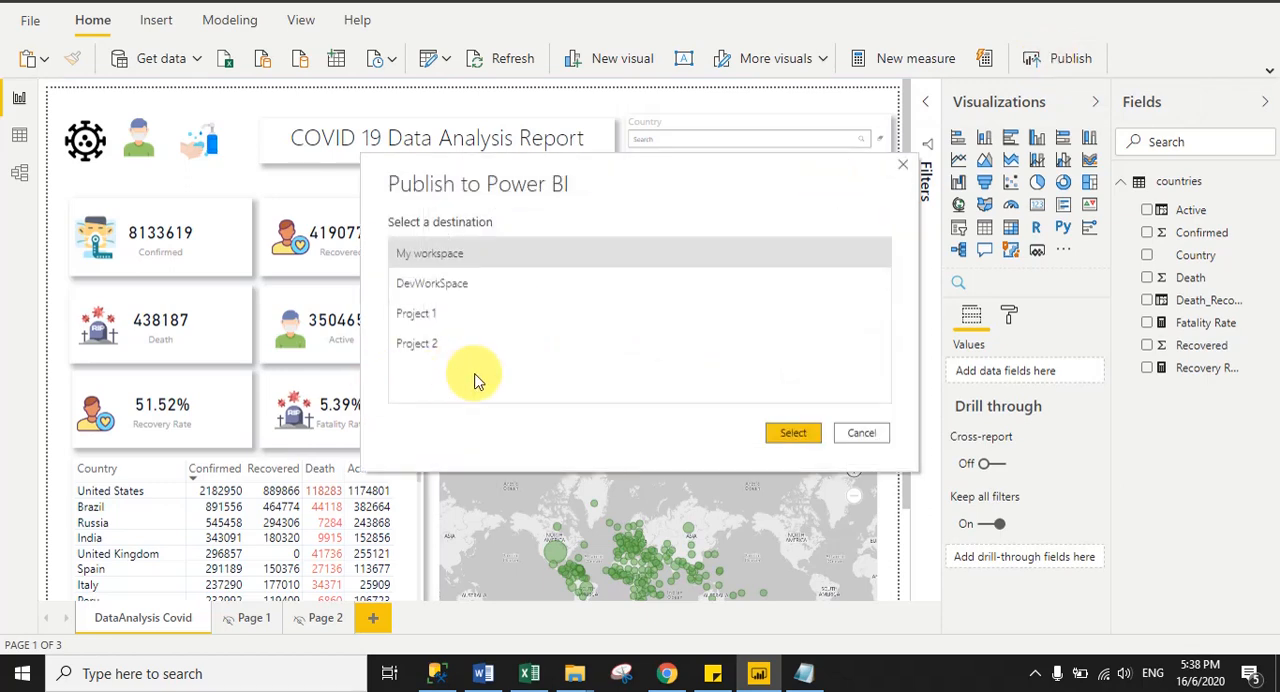
pyautogui.click(428, 350)
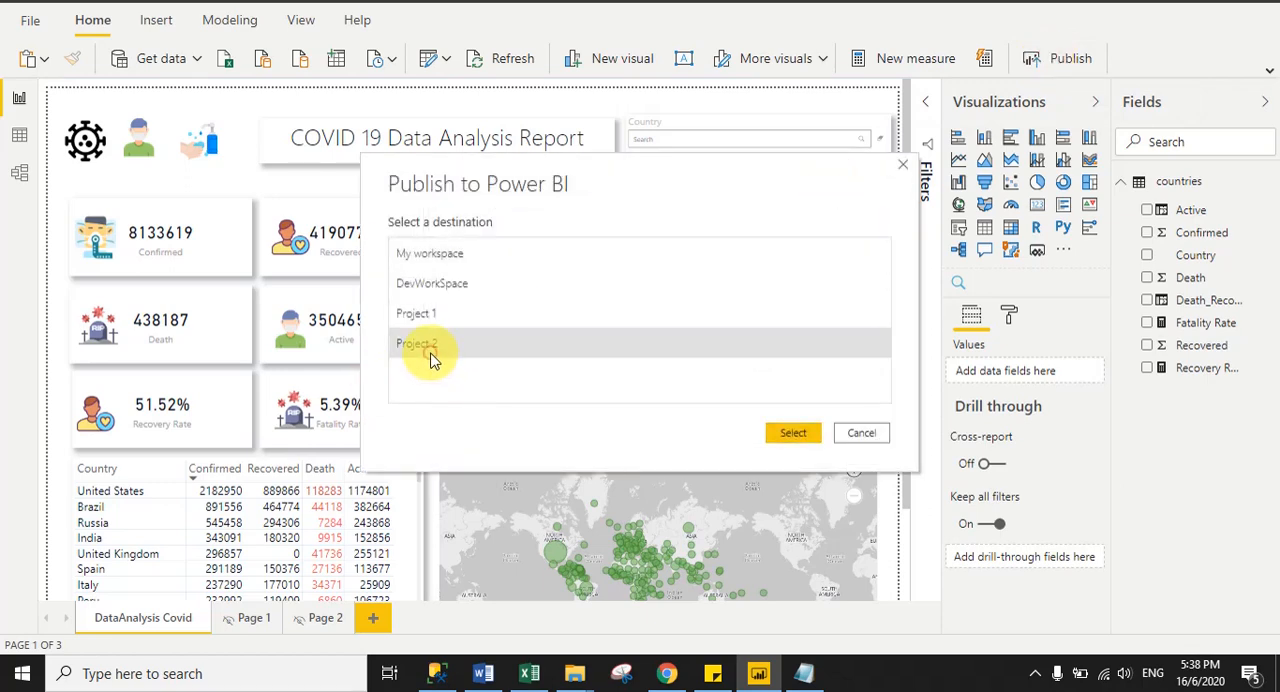
pyautogui.click(790, 433)
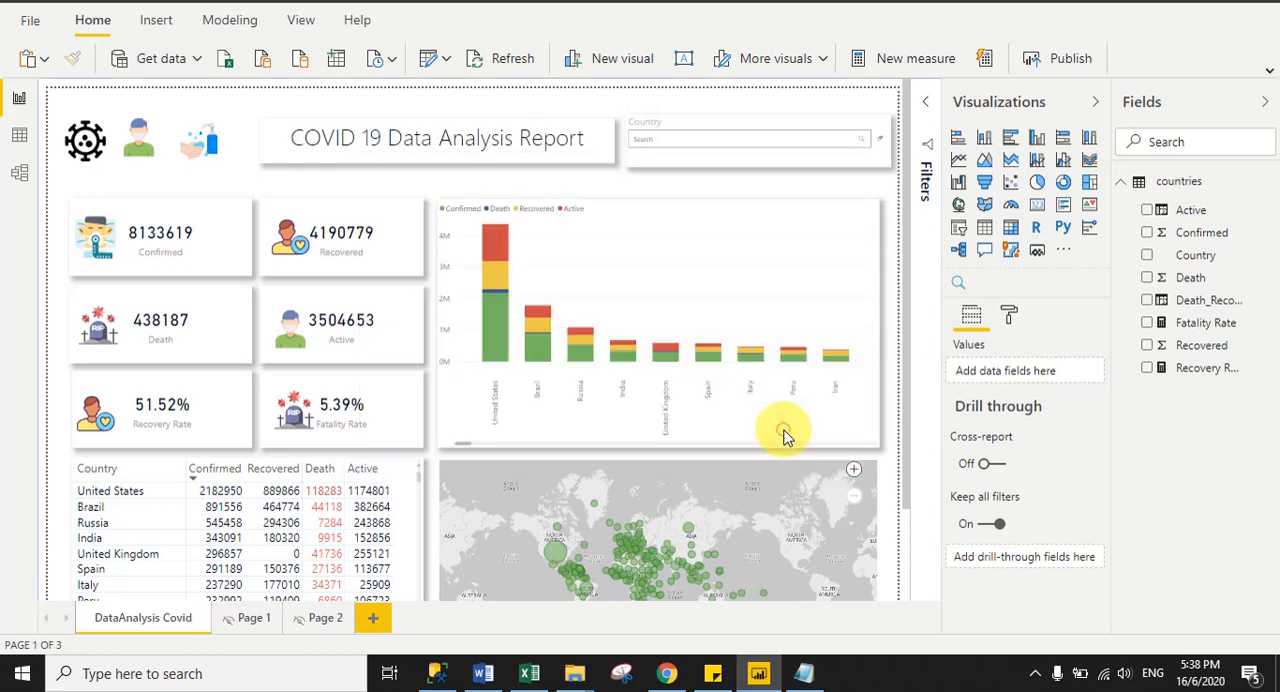
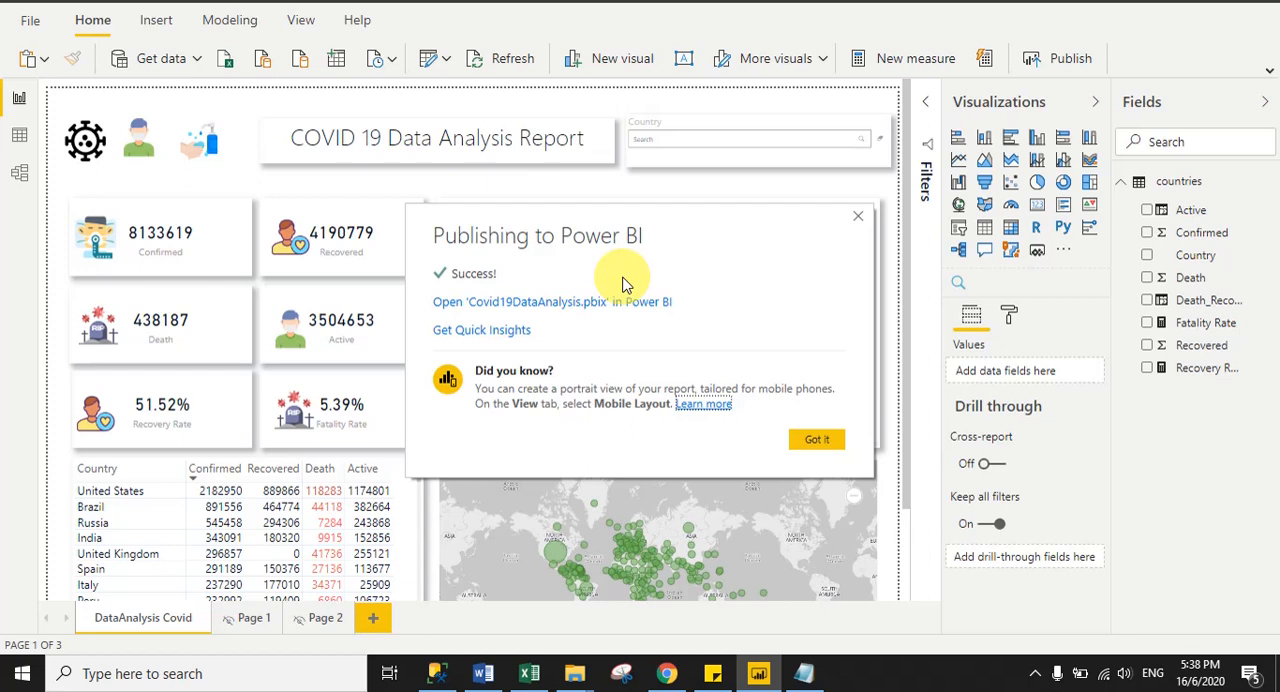
# - Dismiss the publishing confirmation, switch to Chrome and open the Covid19DataAnalysis report from the Project 2 workspace's reports
pyautogui.click(808, 437)
pyautogui.click(667, 673)
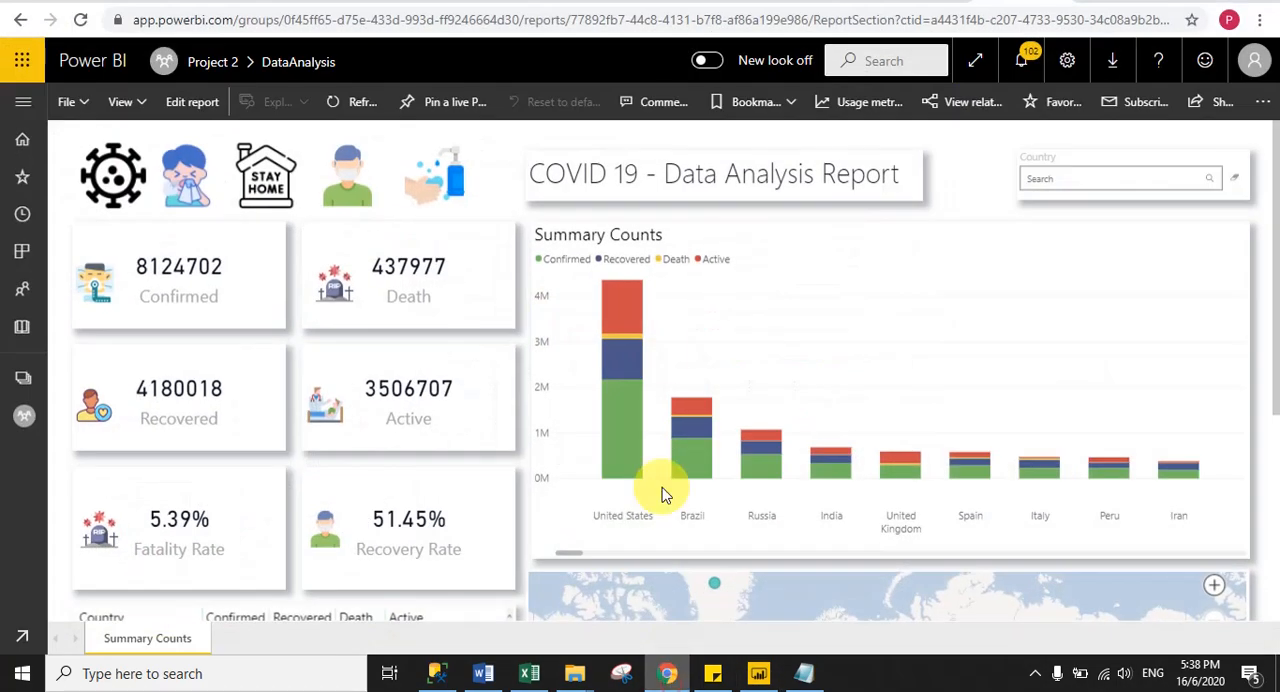
pyautogui.click(24, 101)
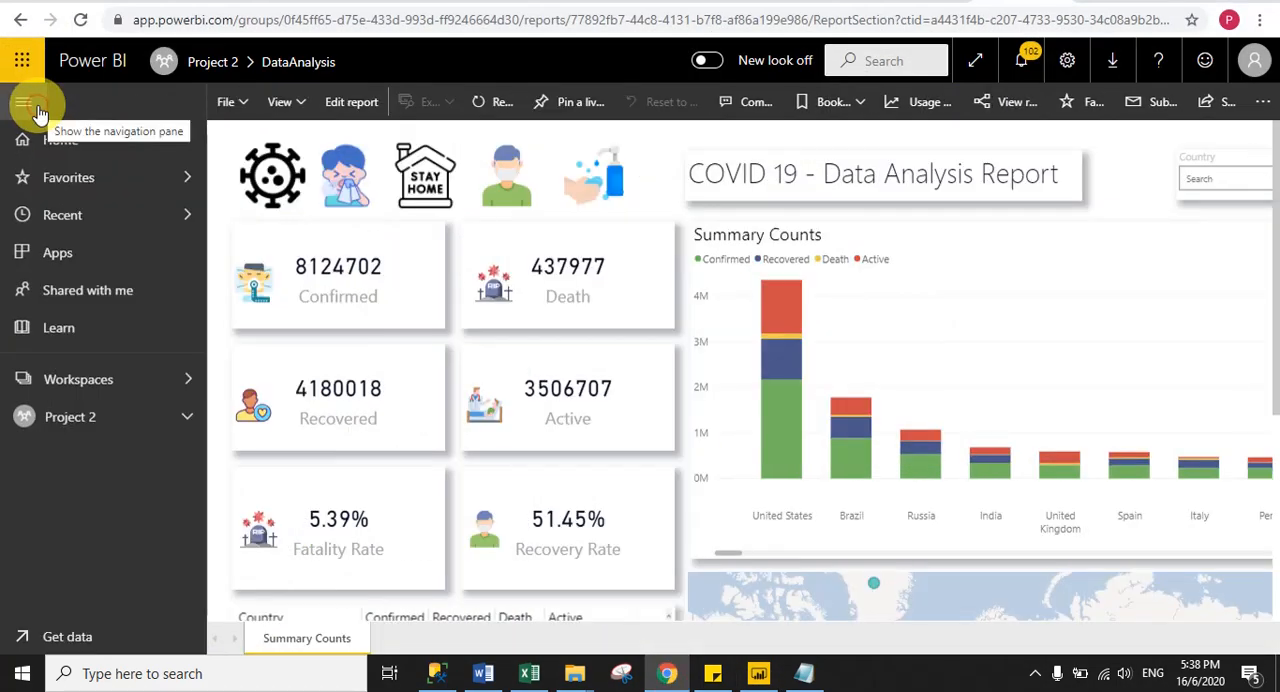
pyautogui.click(68, 425)
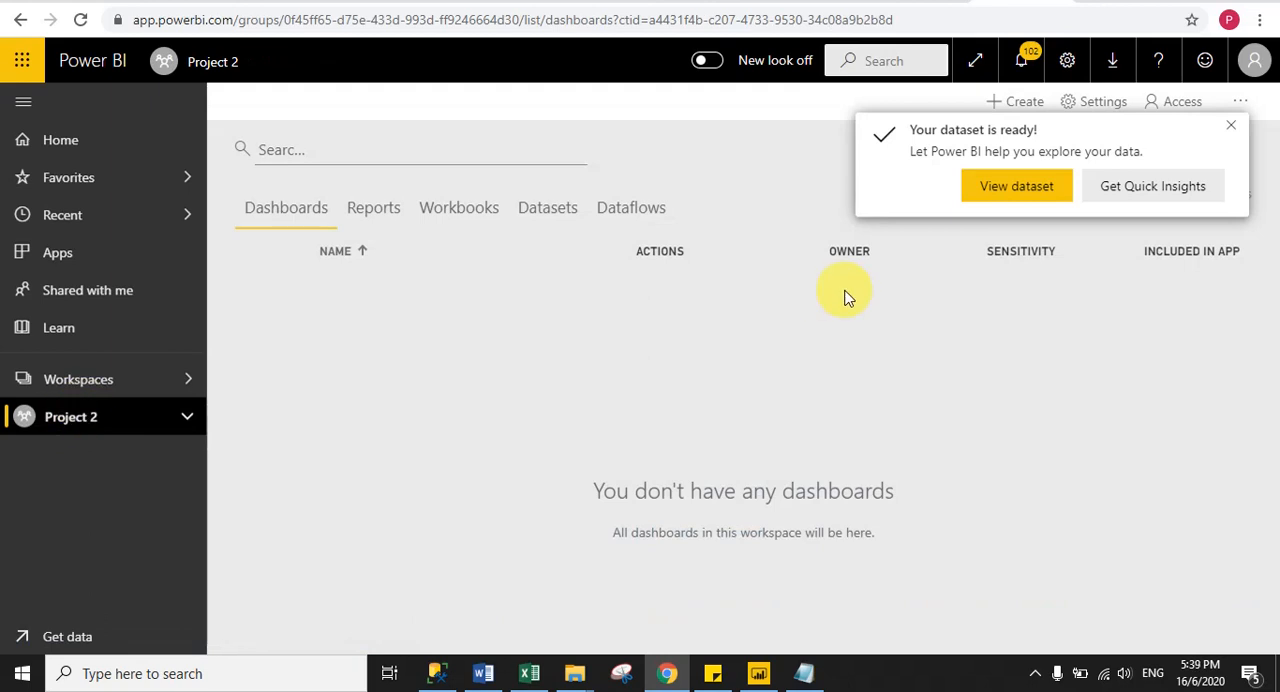
pyautogui.click(1230, 127)
pyautogui.click(370, 210)
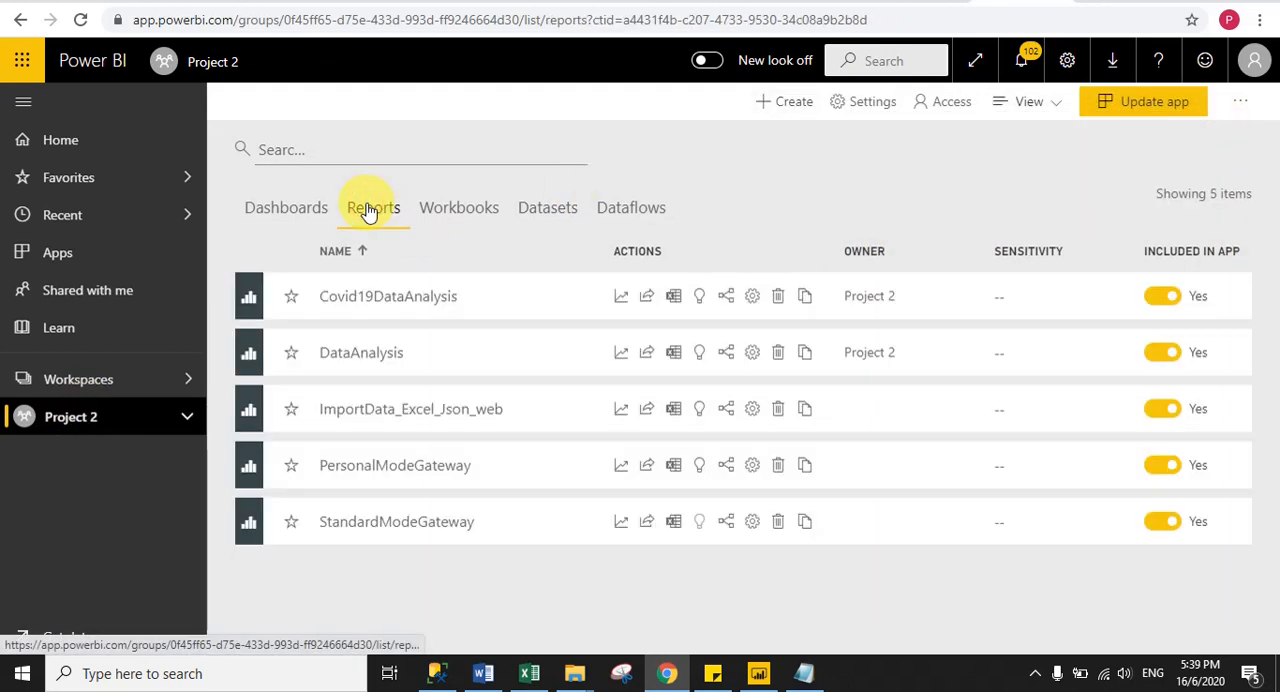
pyautogui.click(370, 297)
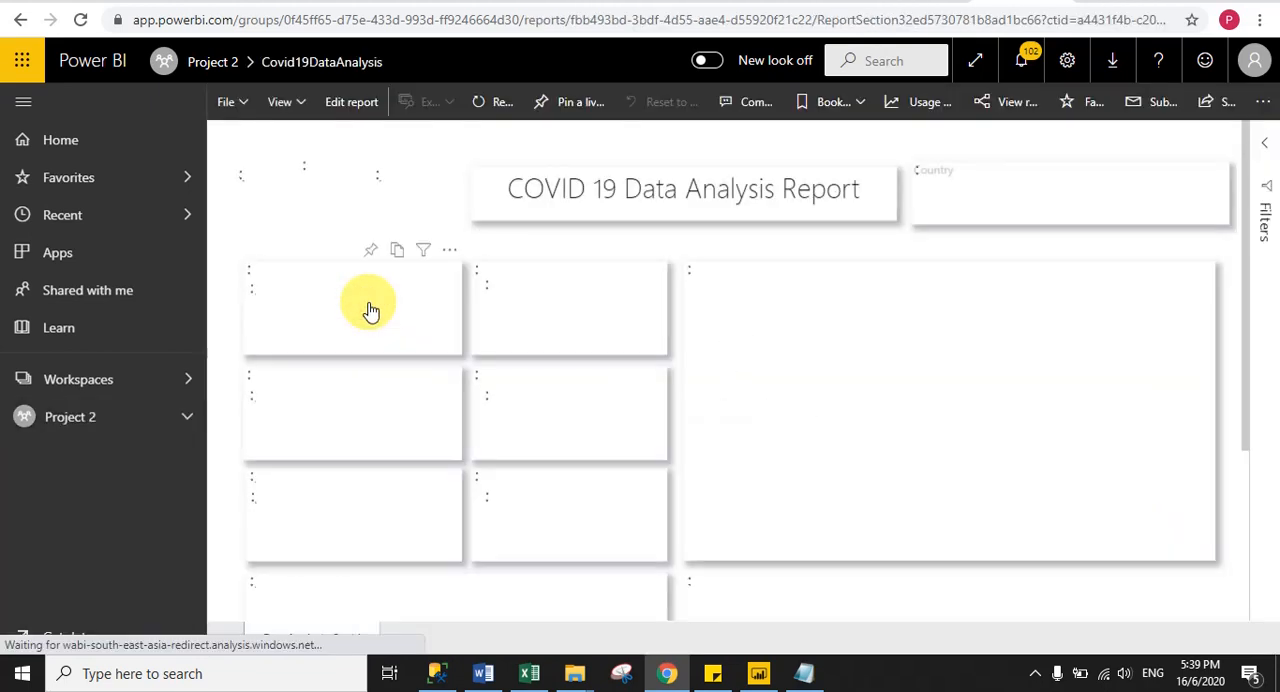
pyautogui.moveTo(1245, 290); pyautogui.dragTo(1276, 213)
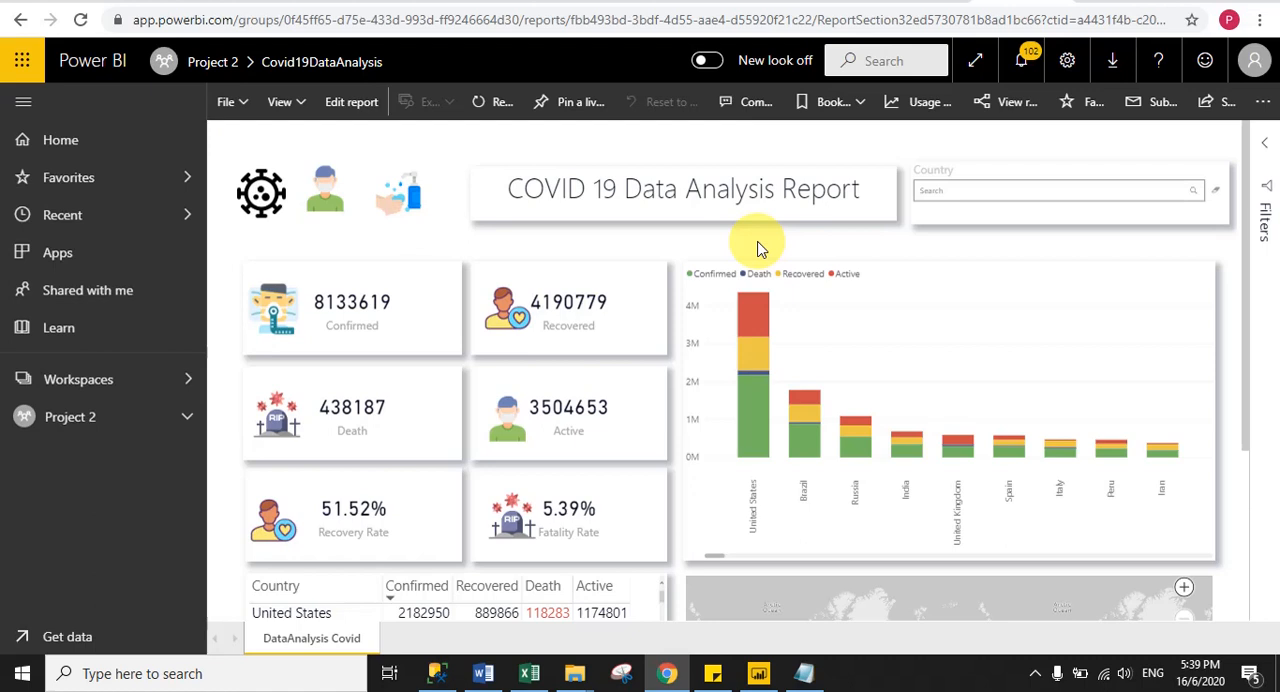
# - Filter the published report to countries matching United, check the cards, table and map, and clear the Country filter
pyautogui.click(937, 191)
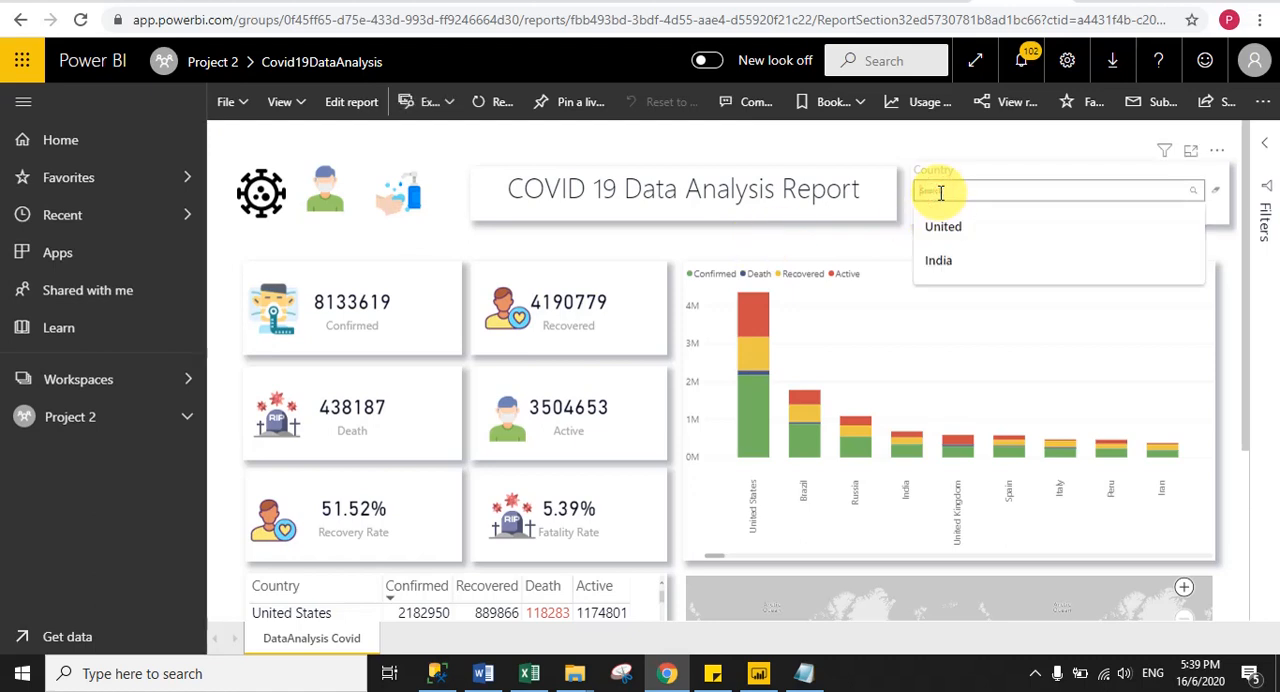
pyautogui.click(953, 237)
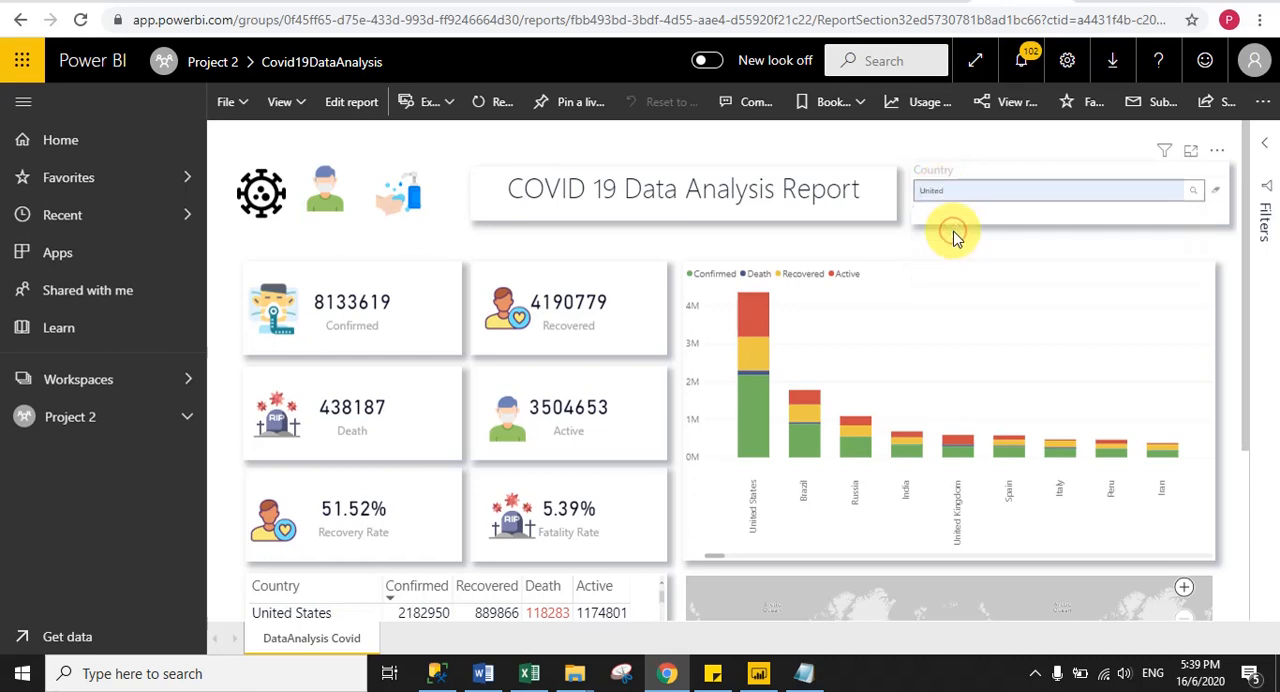
pyautogui.click(1193, 192)
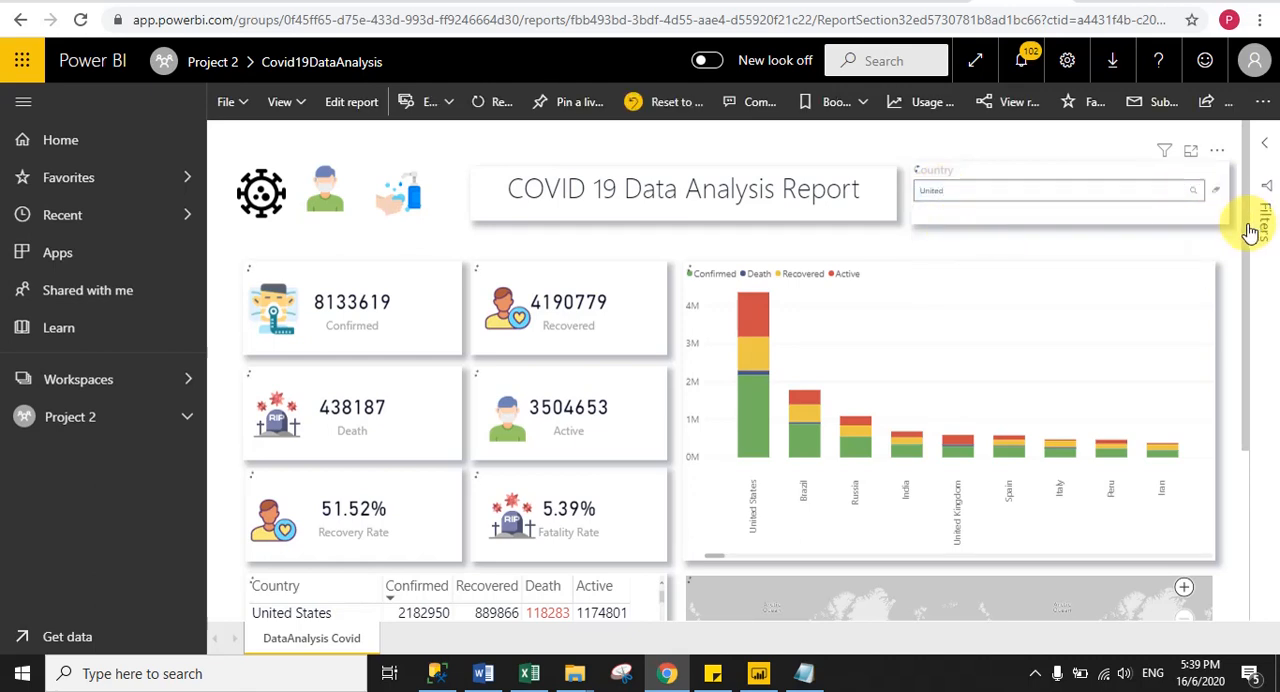
pyautogui.moveTo(1247, 226); pyautogui.dragTo(1258, 407)
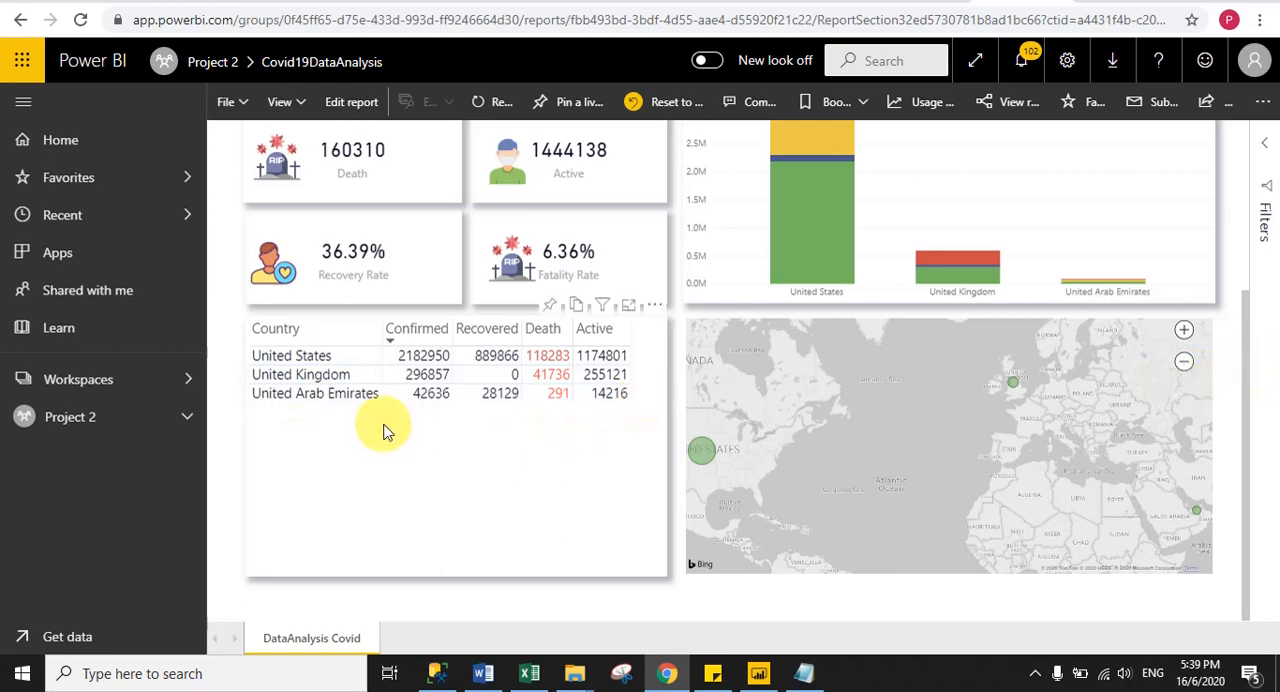
pyautogui.moveTo(1243, 400); pyautogui.dragTo(1243, 237)
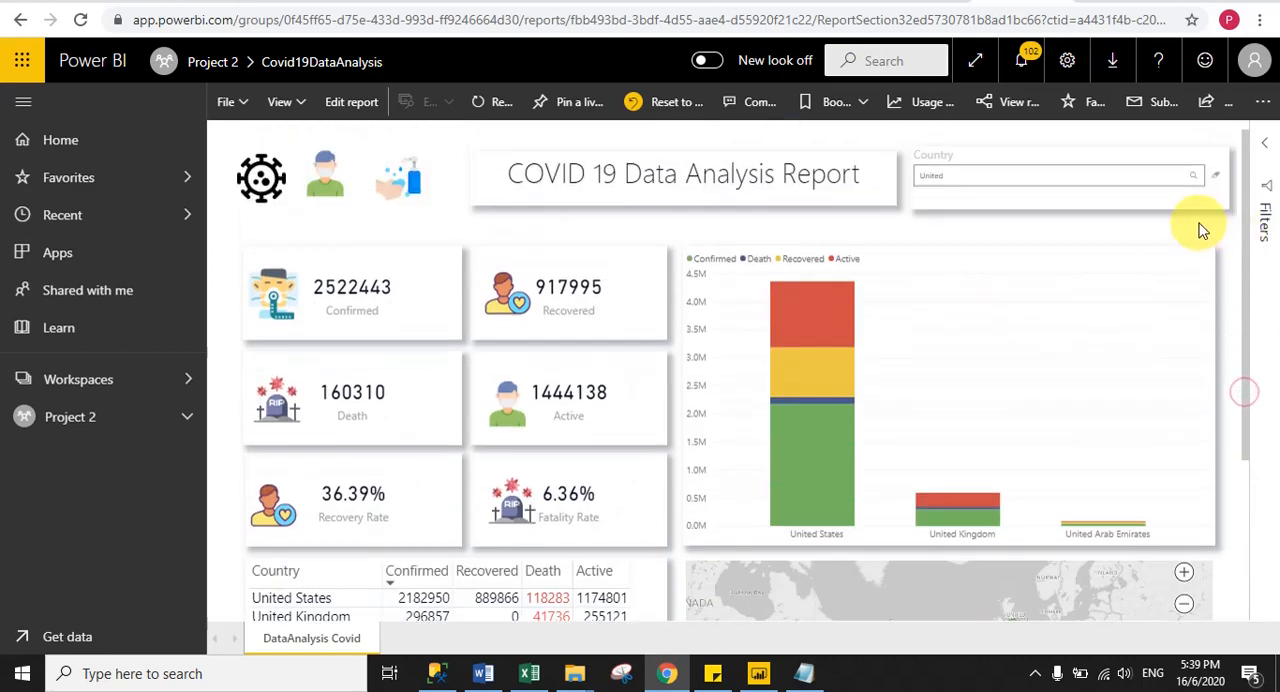
pyautogui.click(1218, 180)
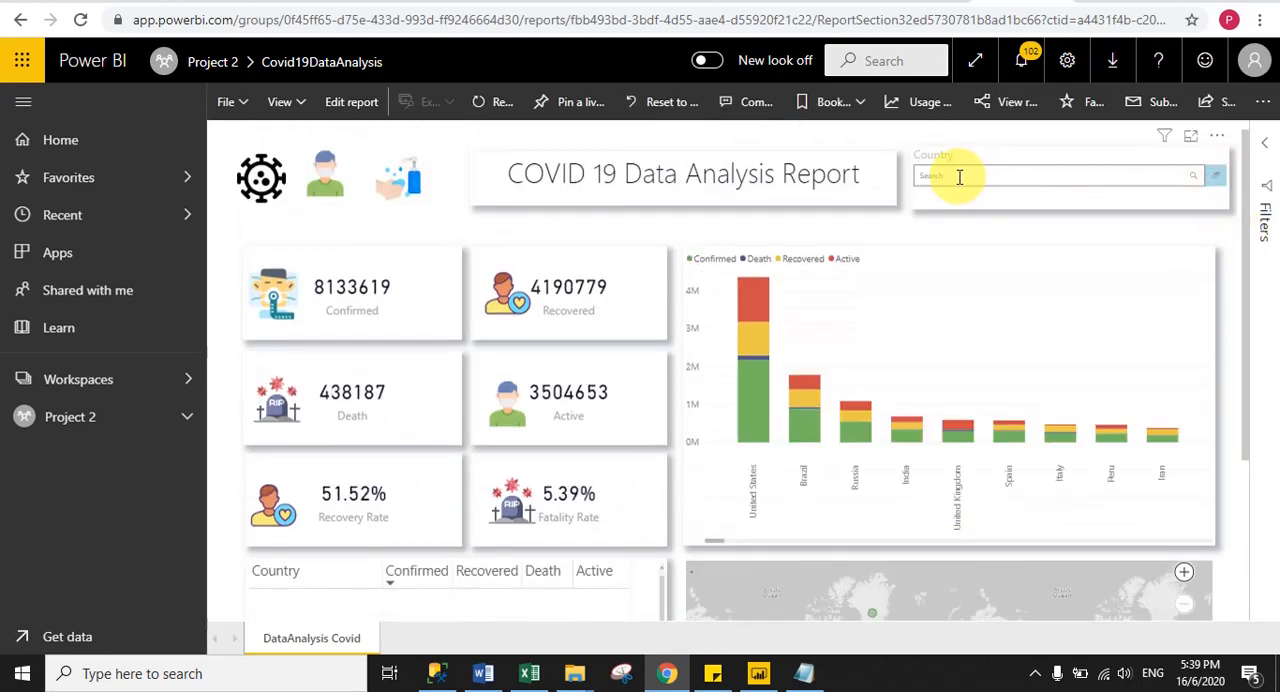
# - Filter the published report to Italy, check the cards and column chart, and clear the Country filter
pyautogui.click(955, 176)
pyautogui.click(839, 230)
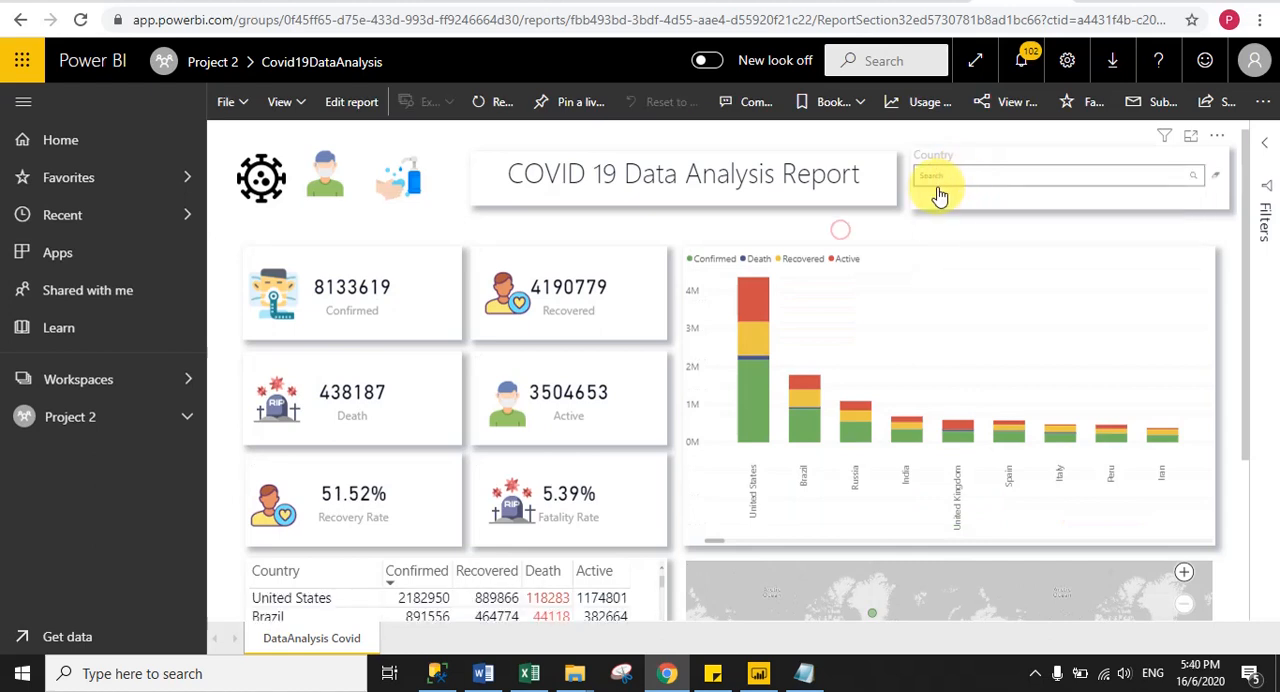
pyautogui.click(941, 181)
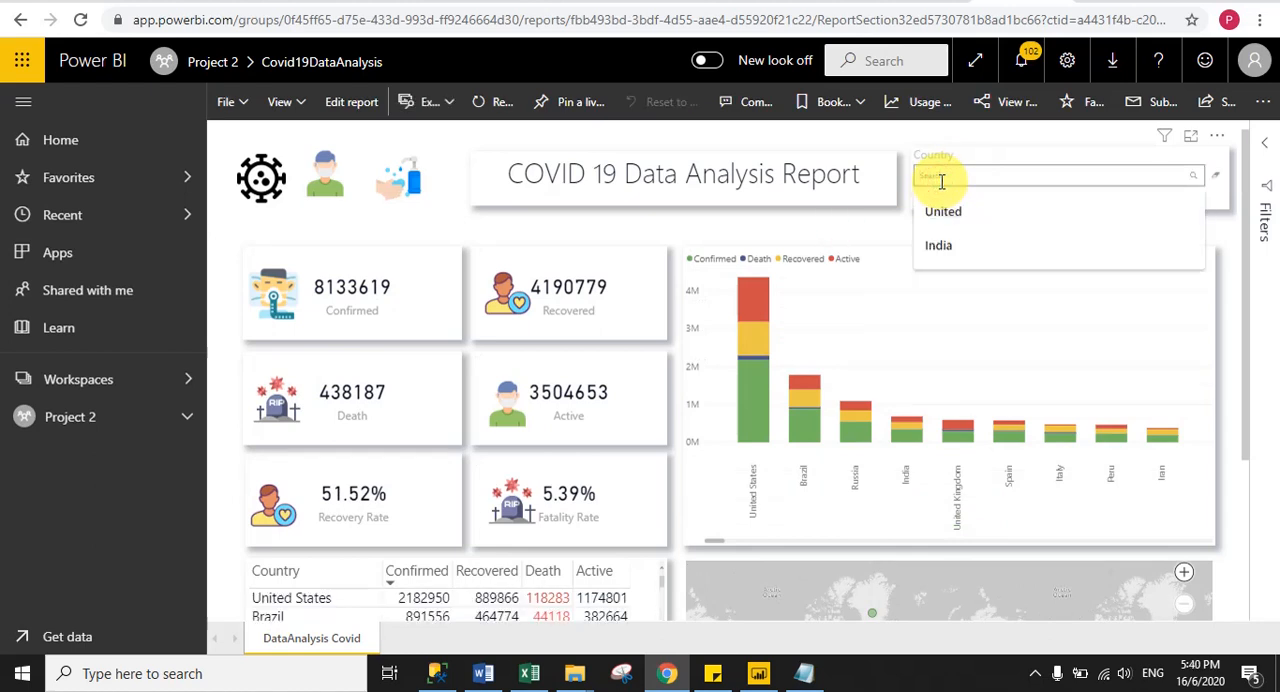
pyautogui.write('ind')
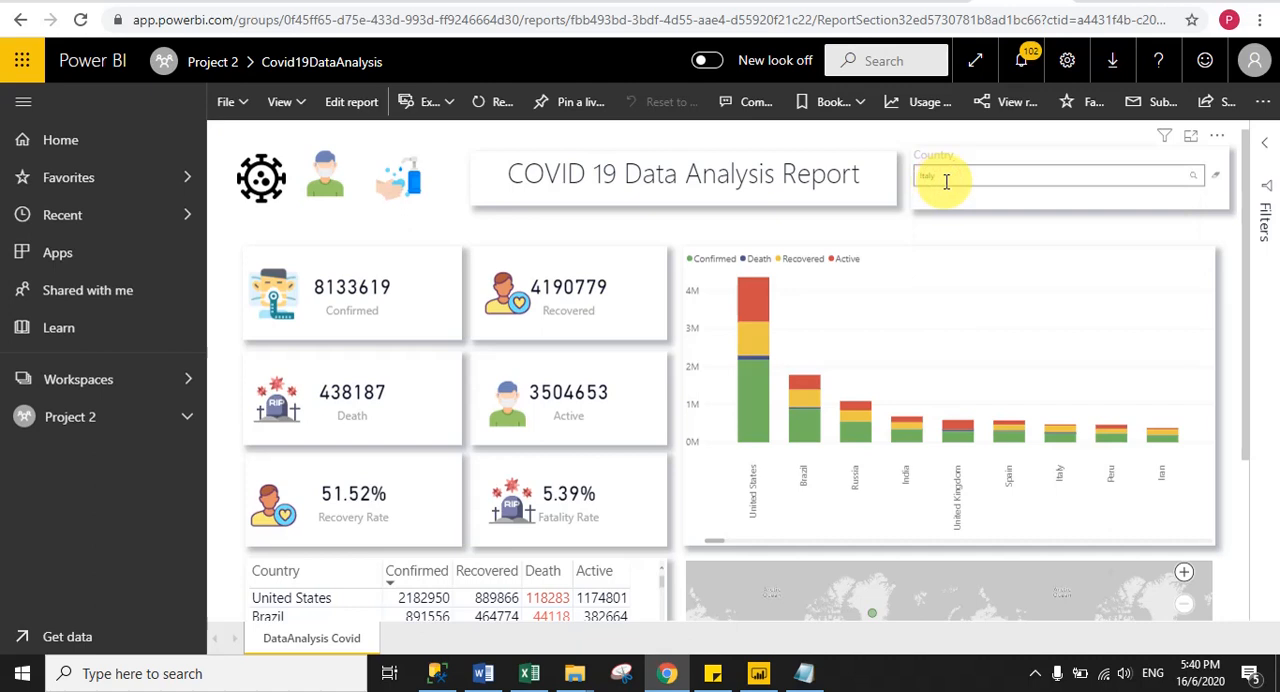
pyautogui.click(1192, 180)
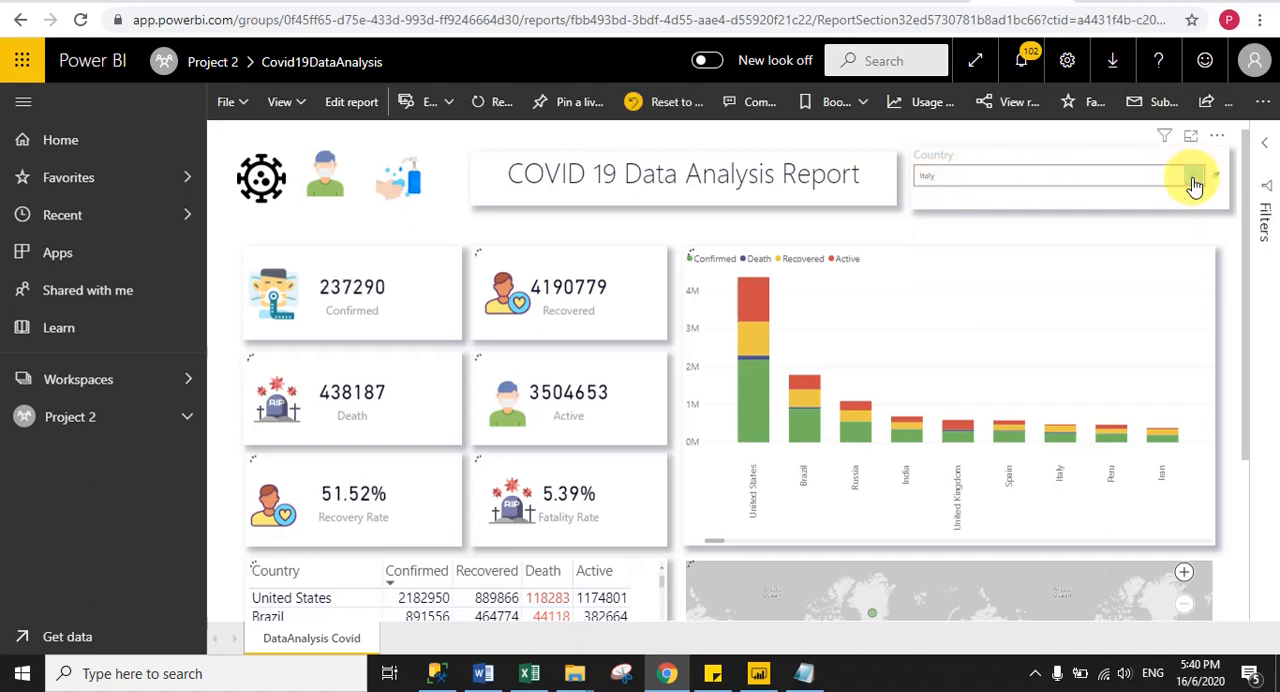
pyautogui.moveTo(1246, 207); pyautogui.dragTo(1244, 170)
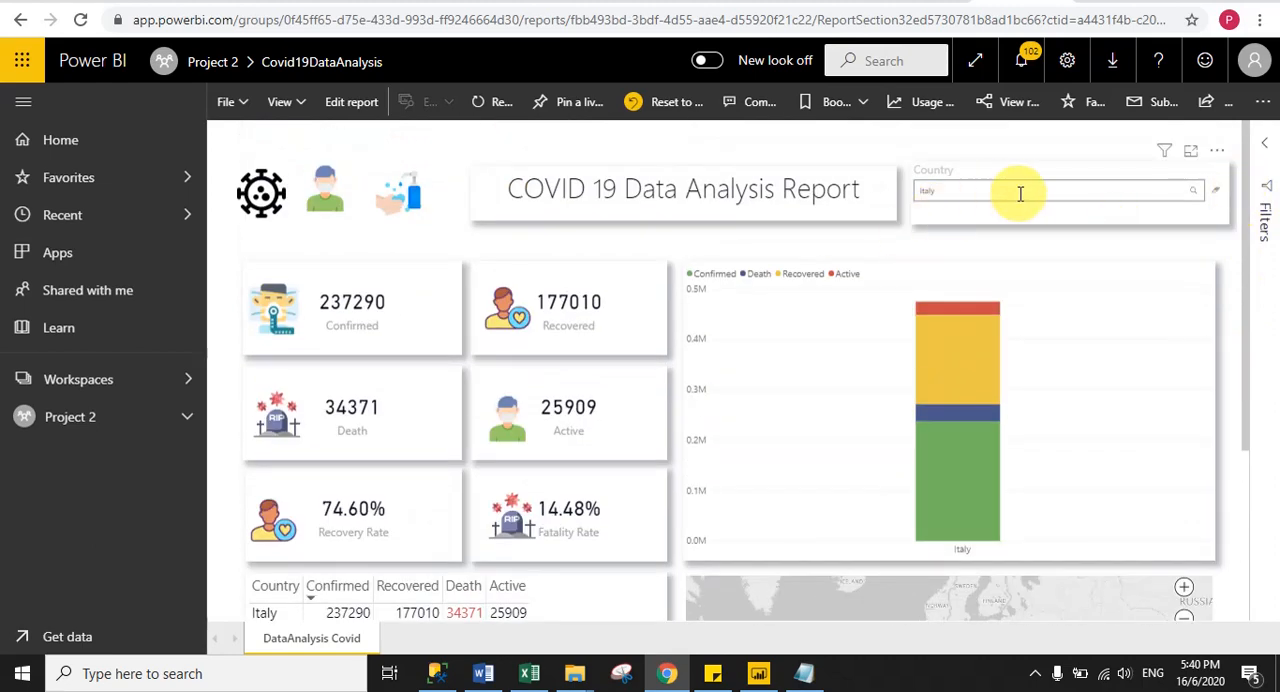
pyautogui.click(1213, 193)
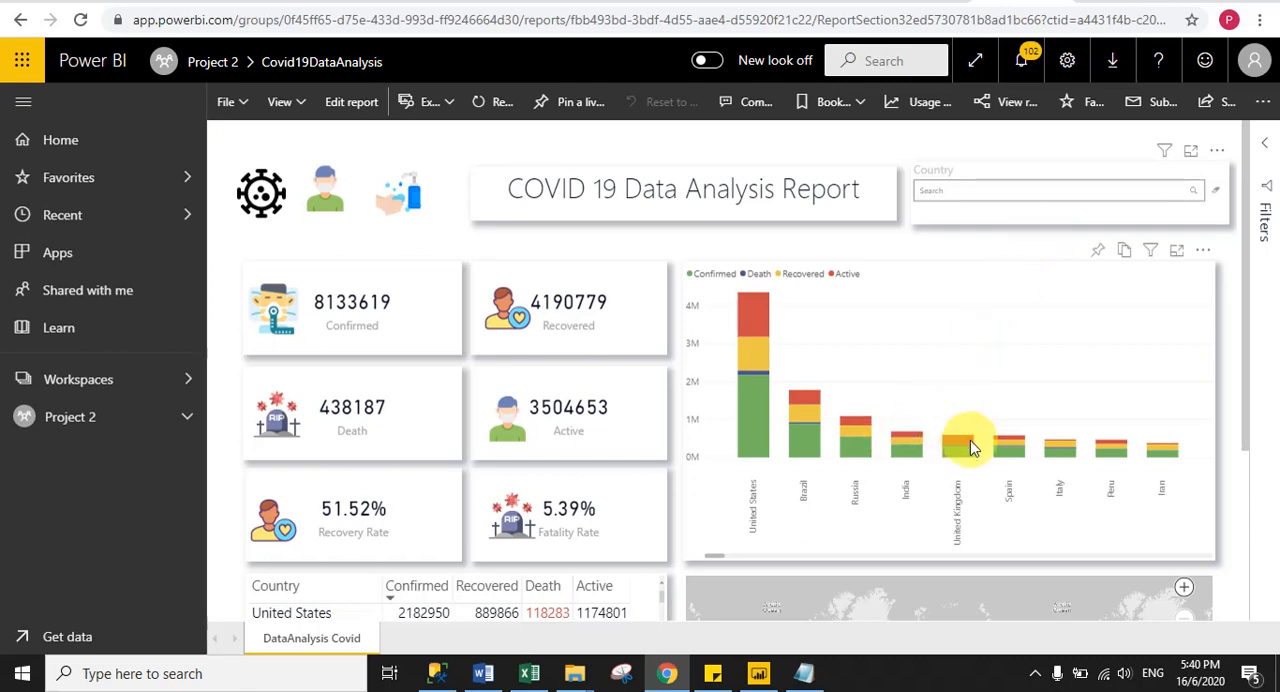
# - Check the custom tooltip on Russia's column in the stacked chart, and look over the country table and map
pyautogui.moveTo(851, 456)
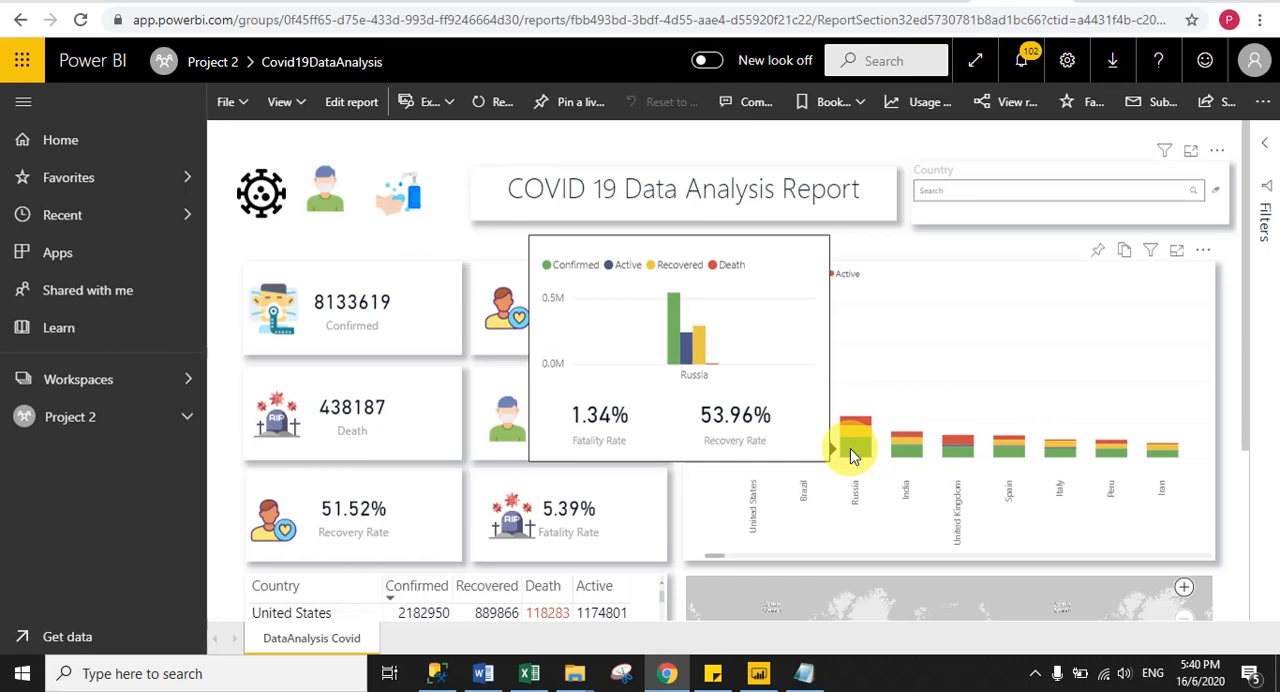
pyautogui.click(905, 246)
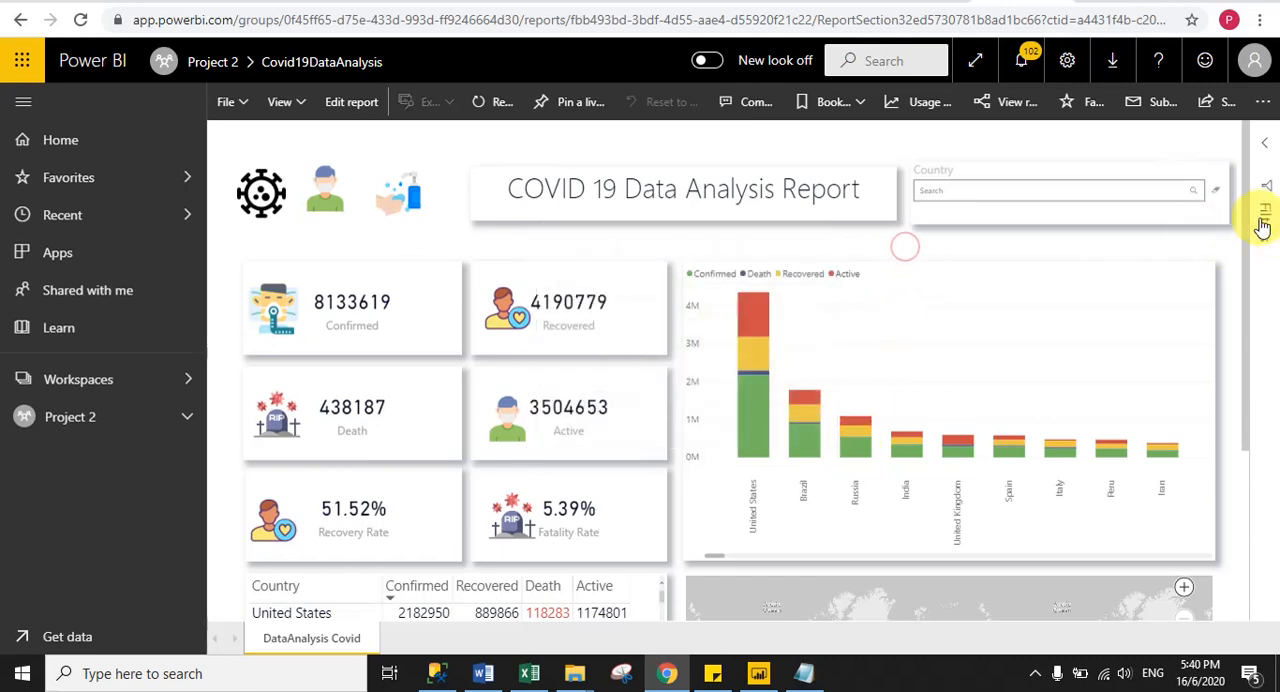
pyautogui.moveTo(1246, 230); pyautogui.dragTo(1250, 430)
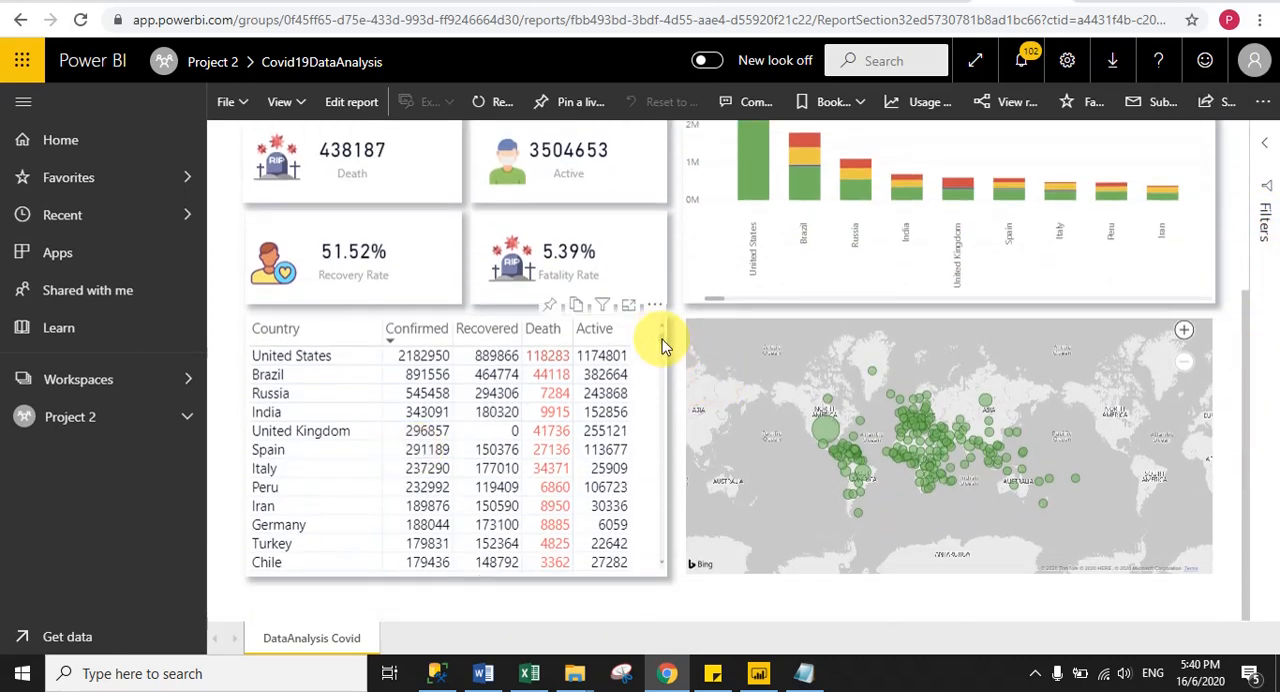
pyautogui.moveTo(661, 344)
pyautogui.mouseDown()
pyautogui.moveTo(654, 489)
pyautogui.moveTo(663, 333)
pyautogui.mouseUp()
pyautogui.scroll(3, 808, 245)
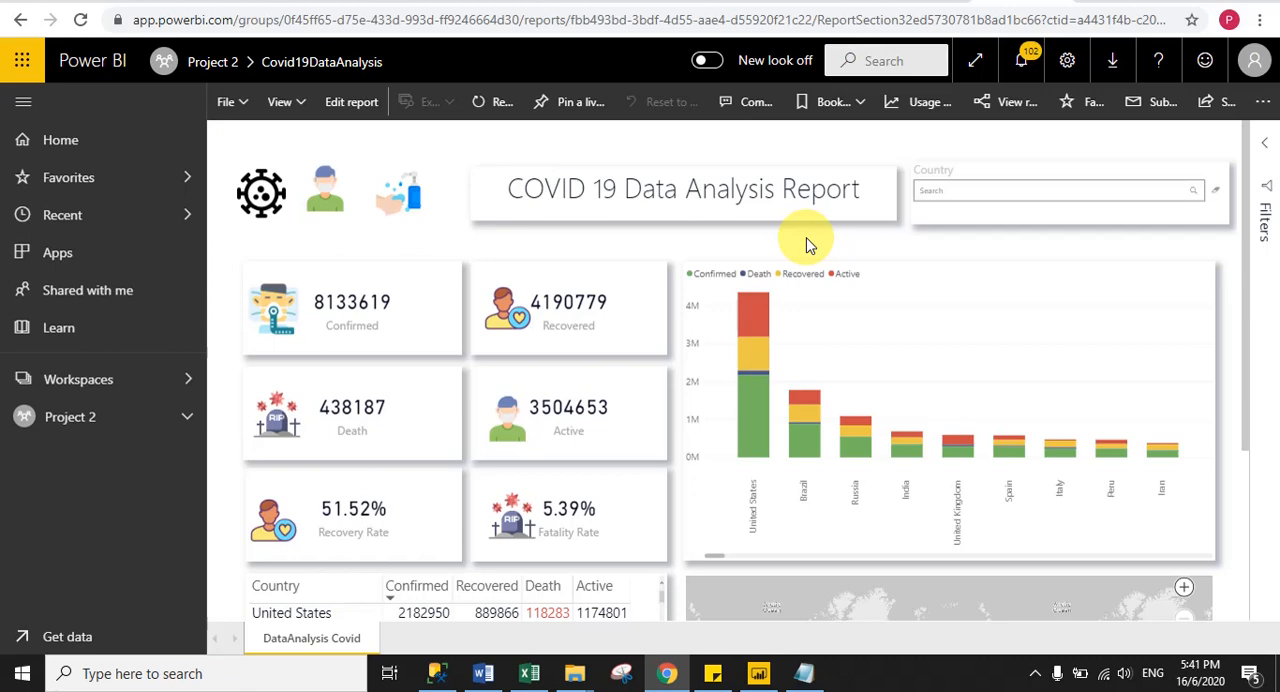
# - Open the settings of the Covid19DataAnalysis dataset in the Project 2 workspace
pyautogui.click(63, 422)
pyautogui.click(545, 215)
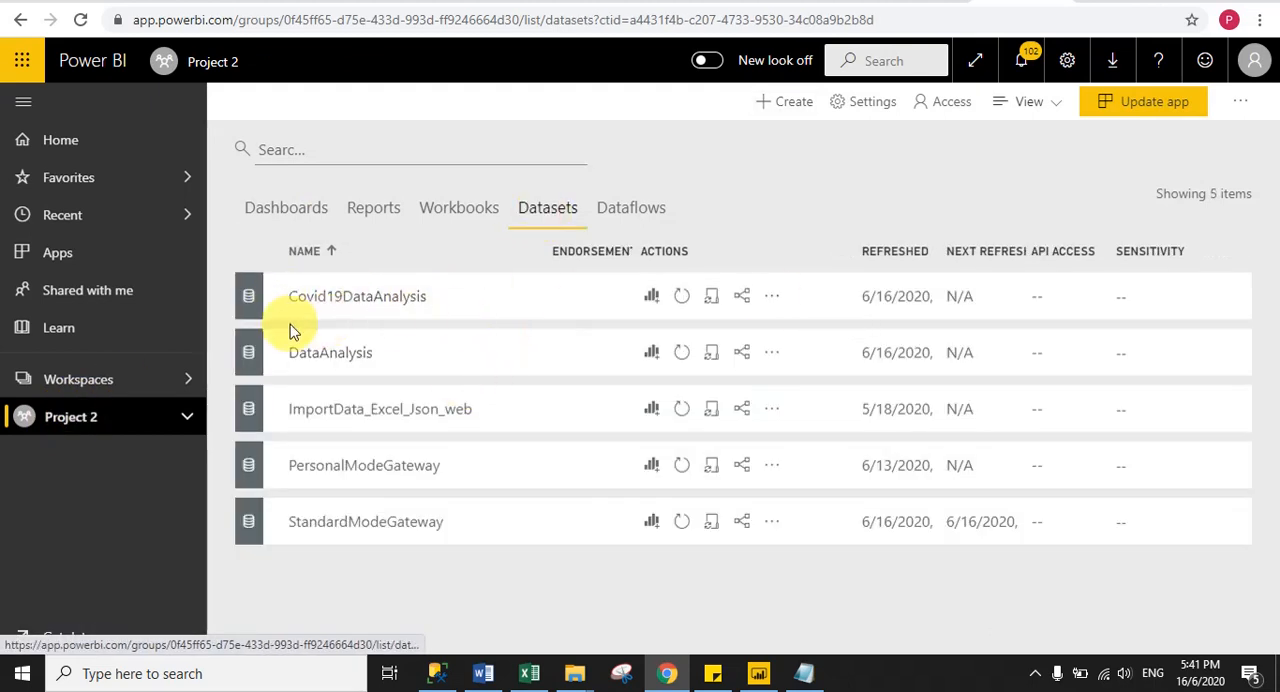
pyautogui.click(771, 297)
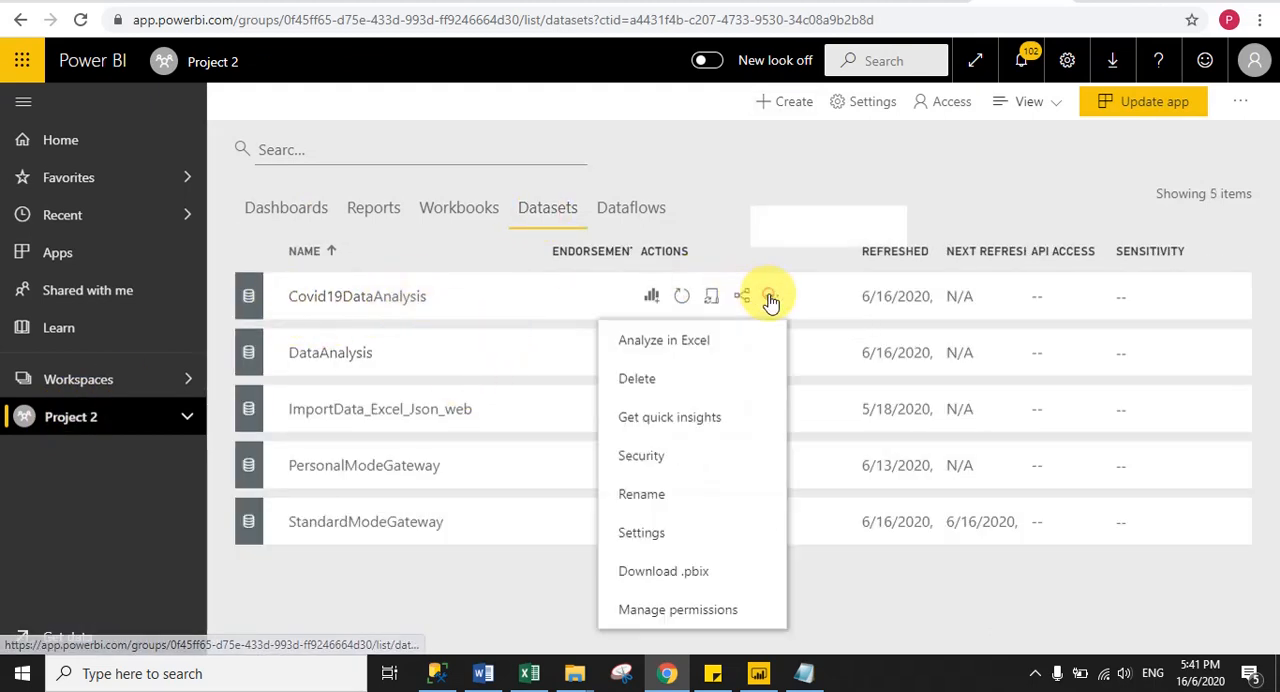
pyautogui.click(655, 537)
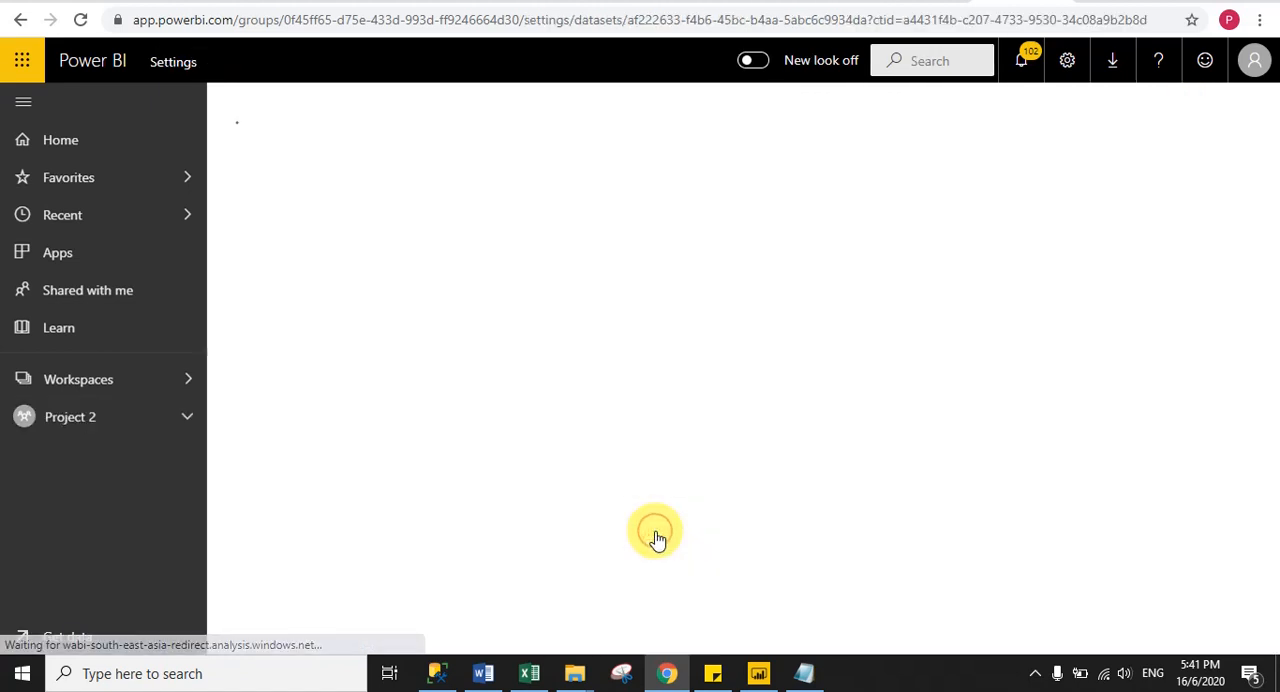
# - Turn on scheduled refresh for the Covid19DataAnalysis dataset
pyautogui.click(557, 423)
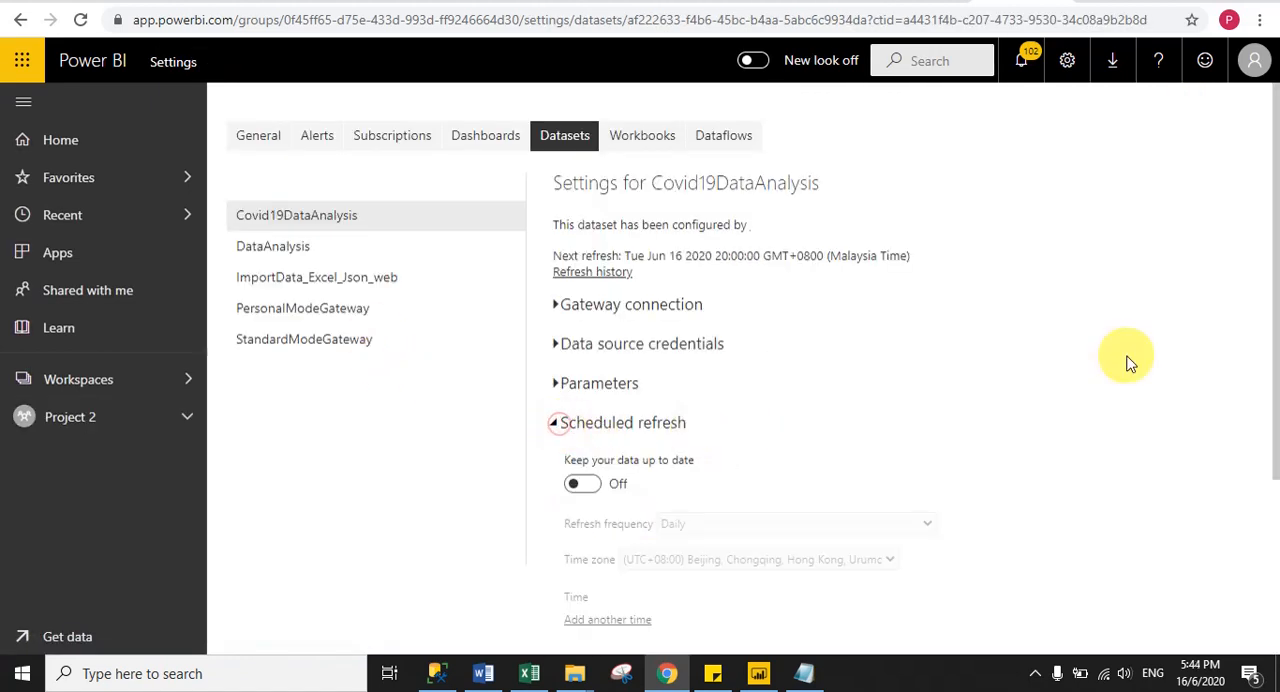
pyautogui.moveTo(1264, 176); pyautogui.dragTo(1257, 334)
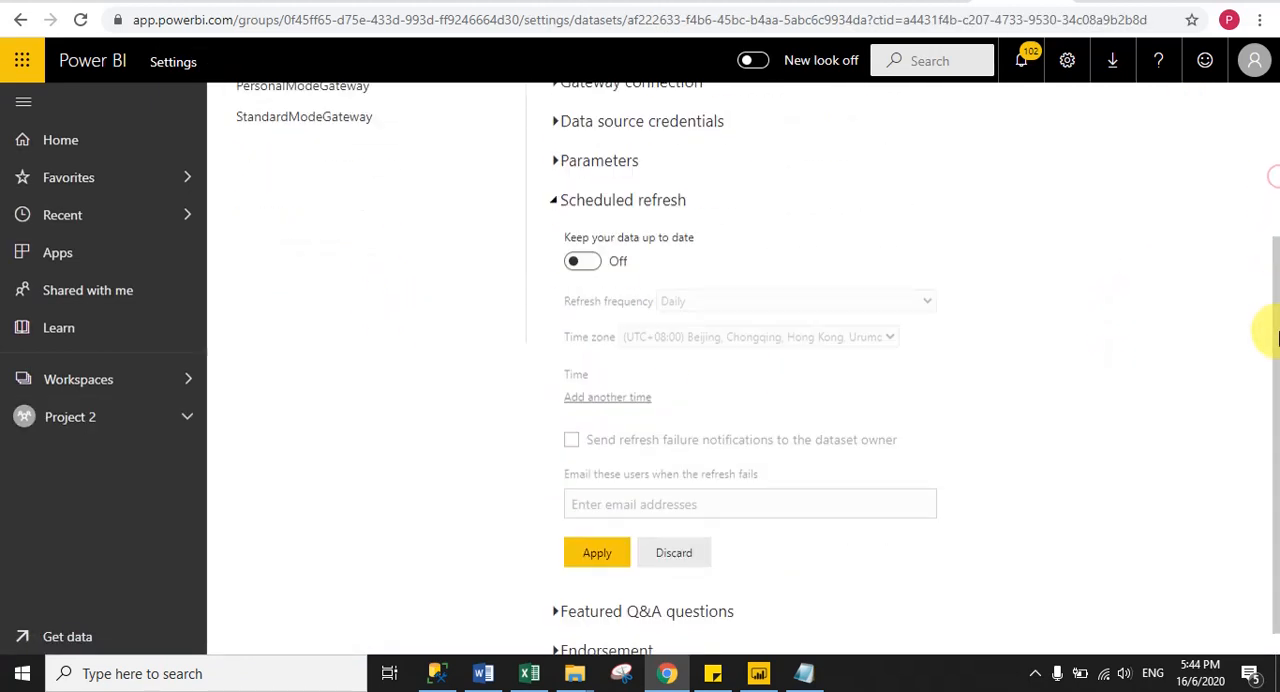
pyautogui.click(590, 265)
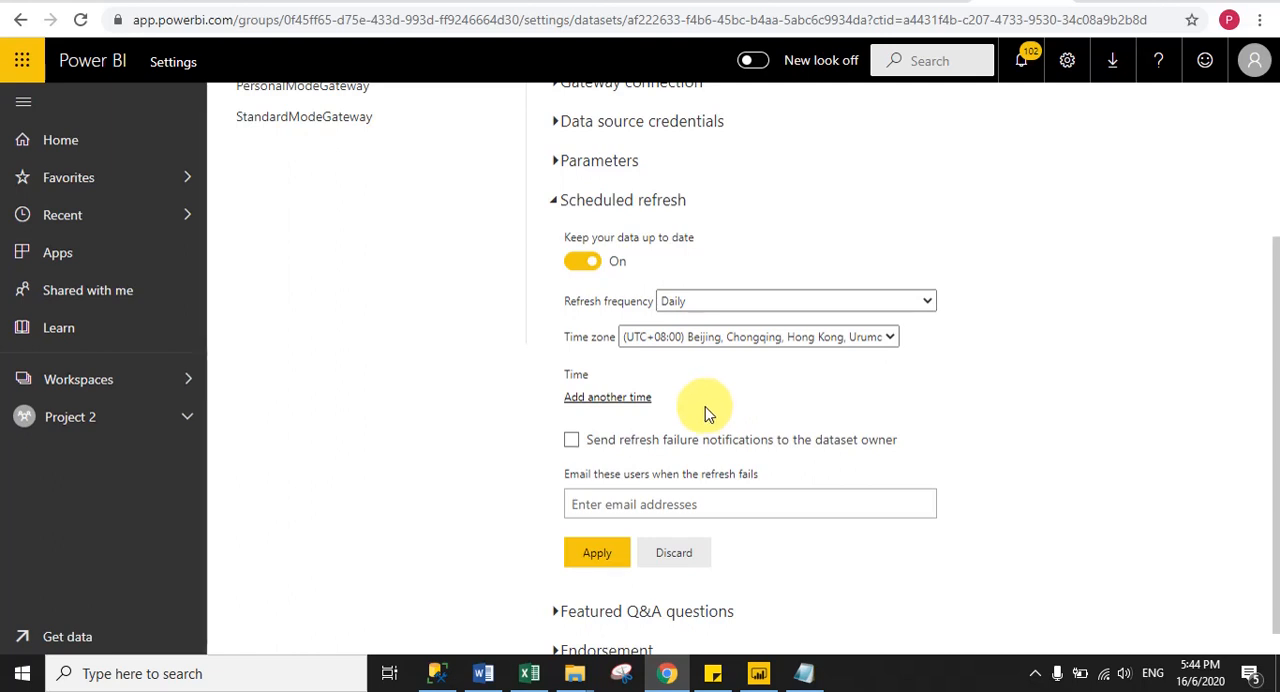
# - Add a daily refresh time of 10:00 AM to the dataset's schedule
pyautogui.click(595, 399)
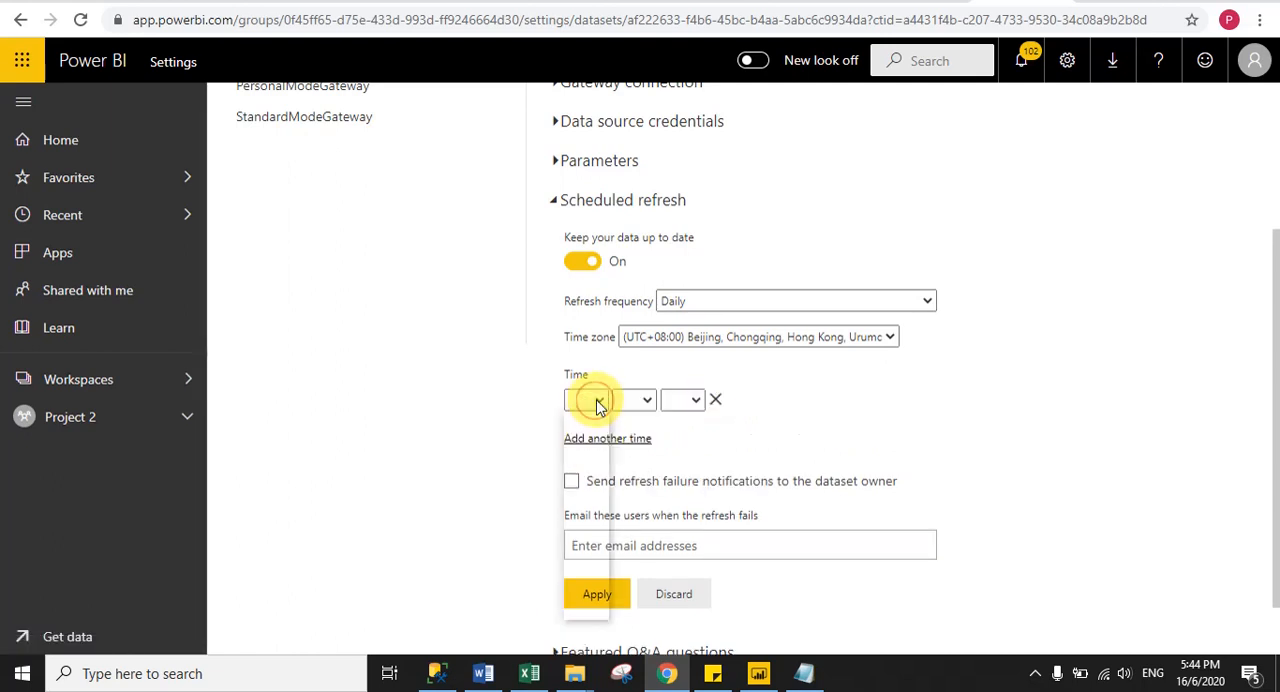
pyautogui.click(595, 401)
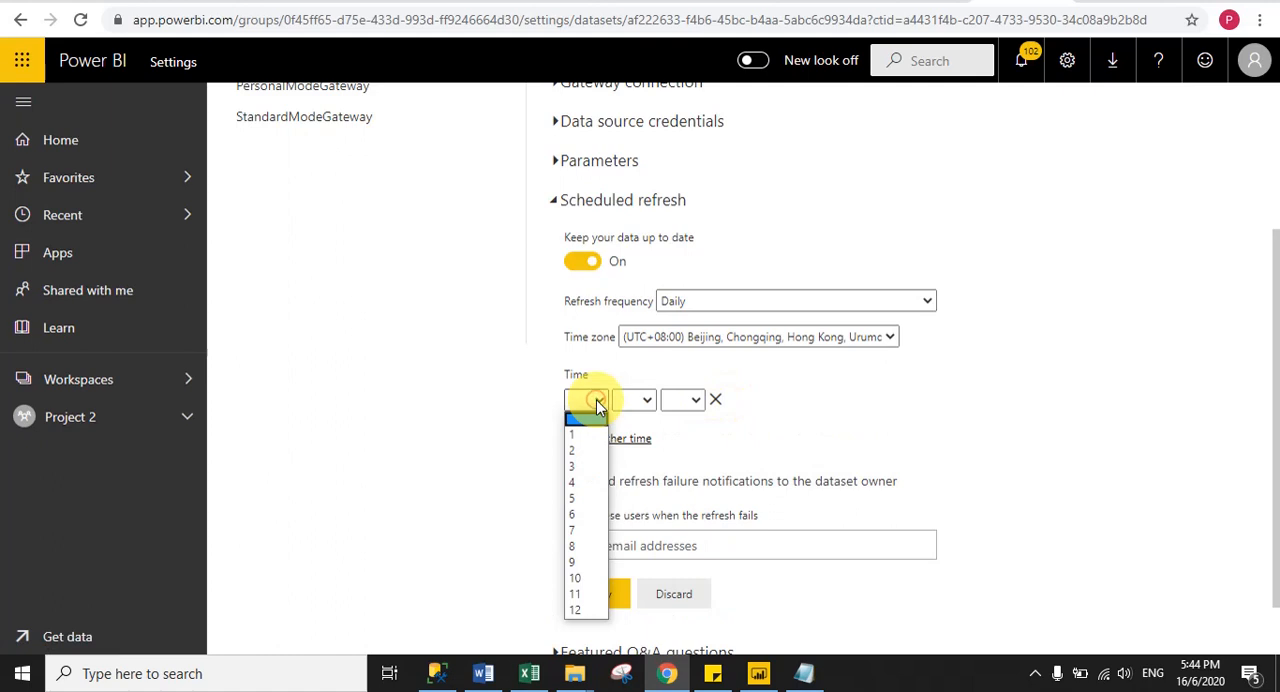
pyautogui.click(585, 580)
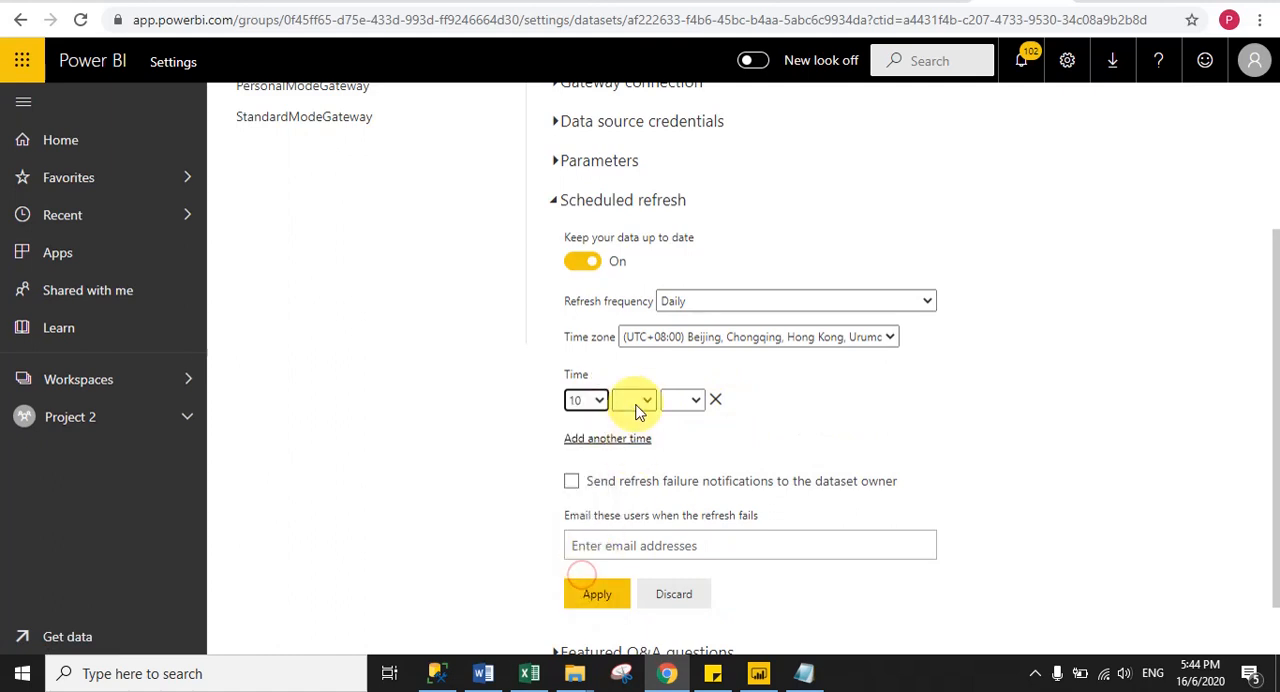
pyautogui.click(634, 401)
pyautogui.click(631, 434)
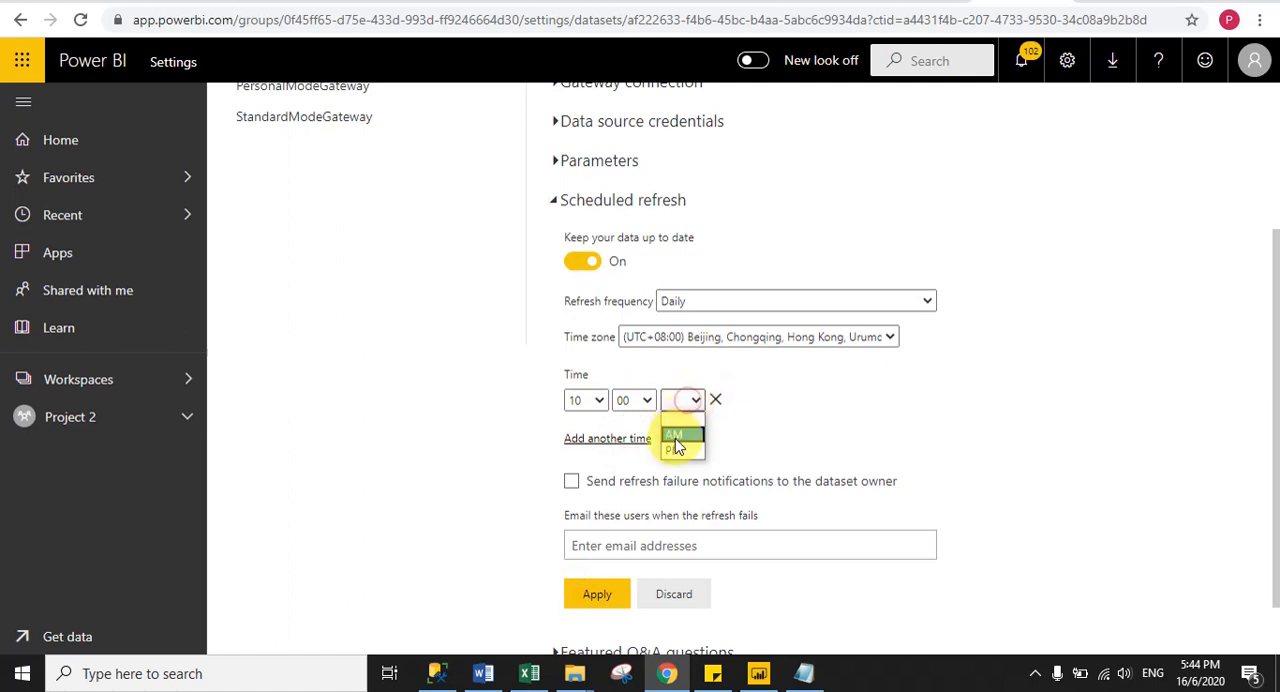
pyautogui.click(674, 434)
# - Add a second daily refresh time of 3:00 PM to the dataset's schedule
pyautogui.click(607, 439)
pyautogui.click(599, 443)
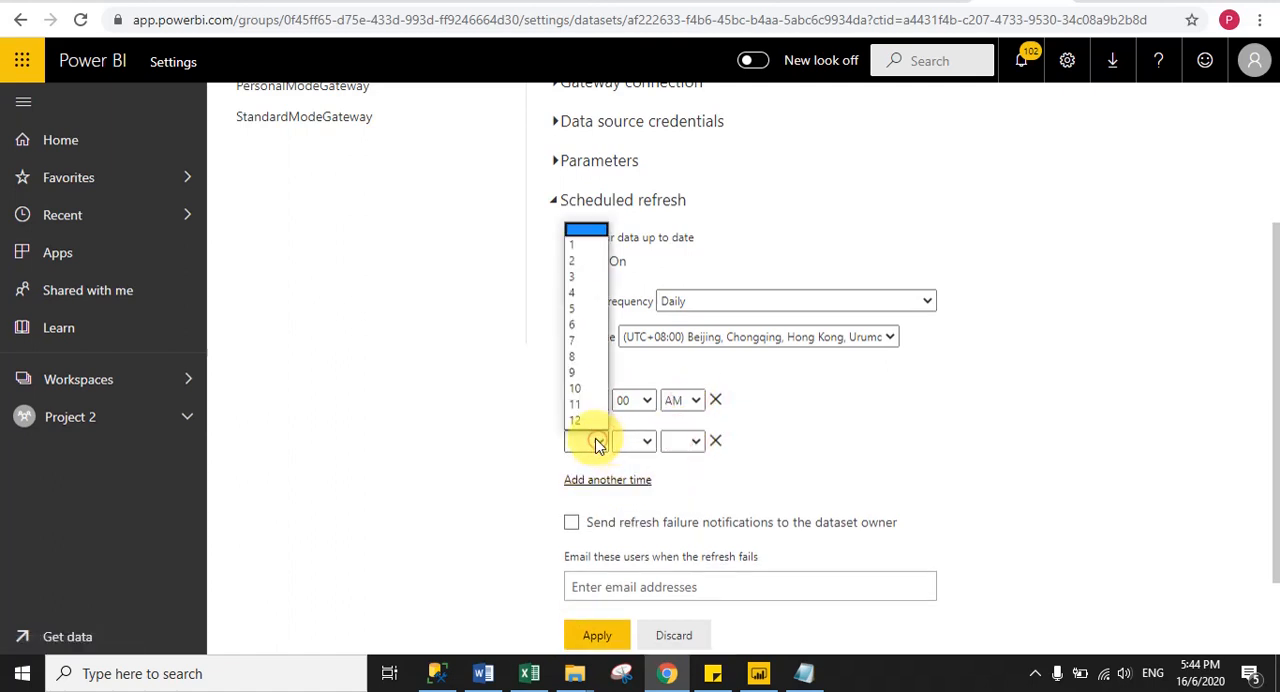
pyautogui.click(580, 288)
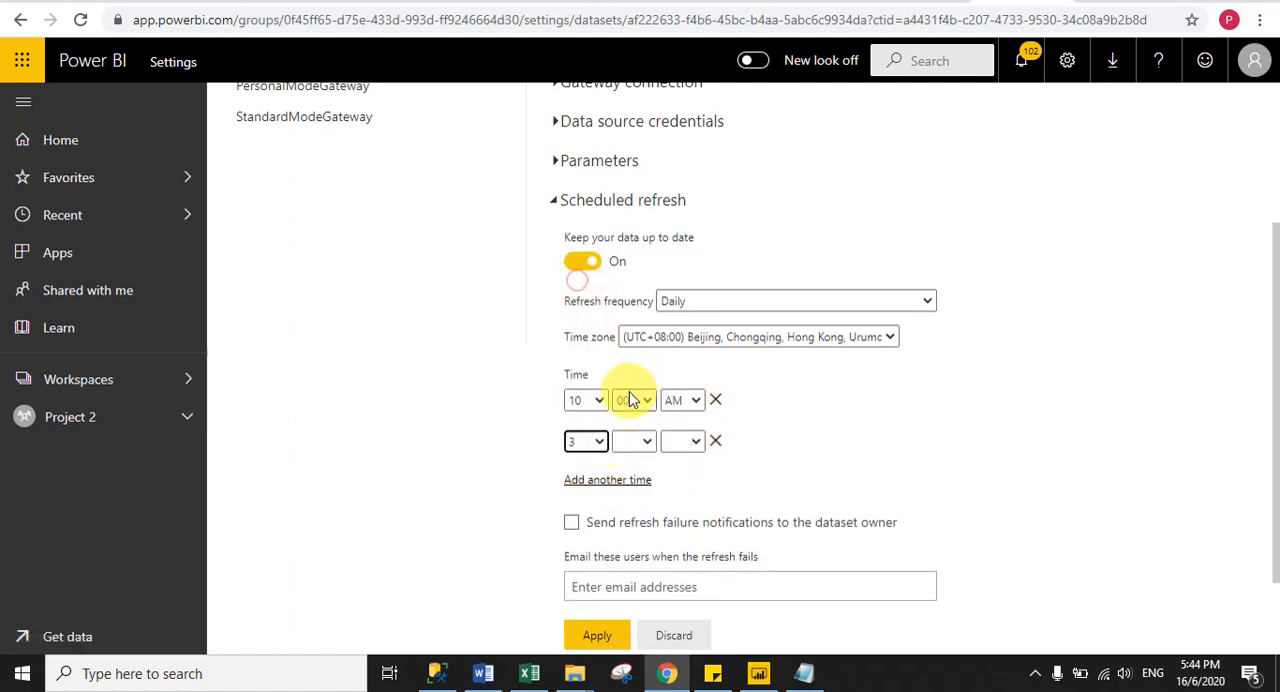
pyautogui.click(632, 441)
pyautogui.click(623, 464)
pyautogui.click(682, 441)
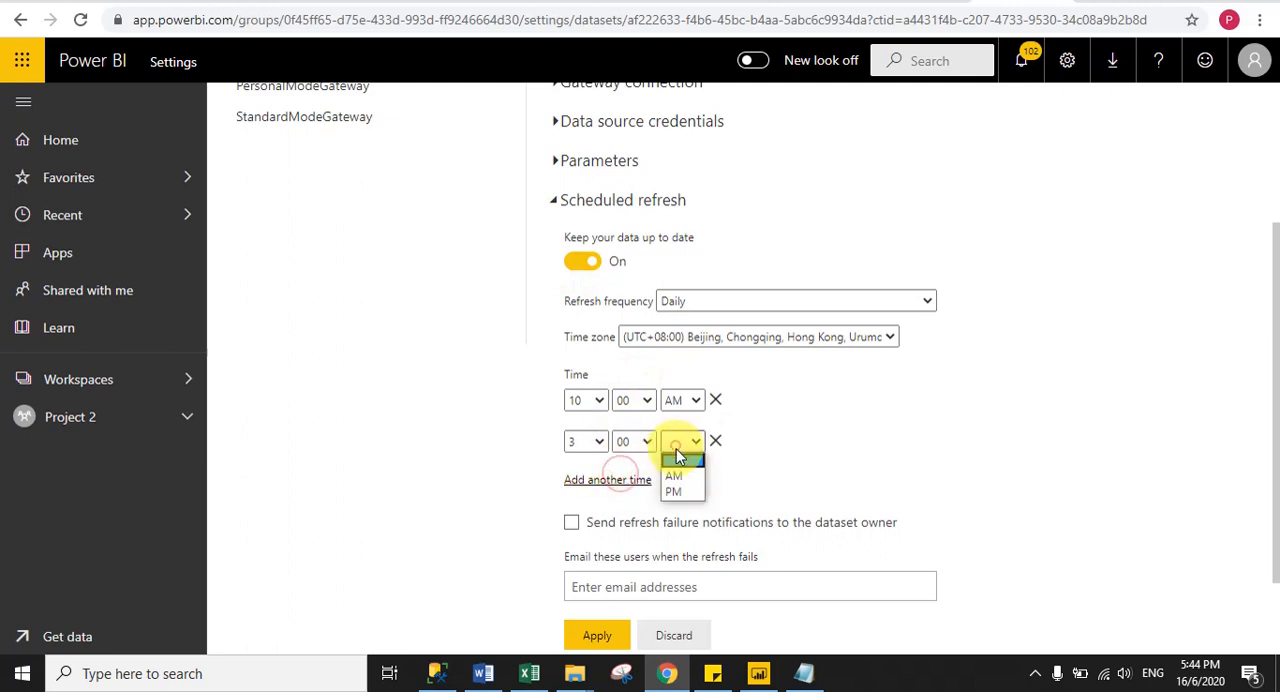
pyautogui.click(684, 490)
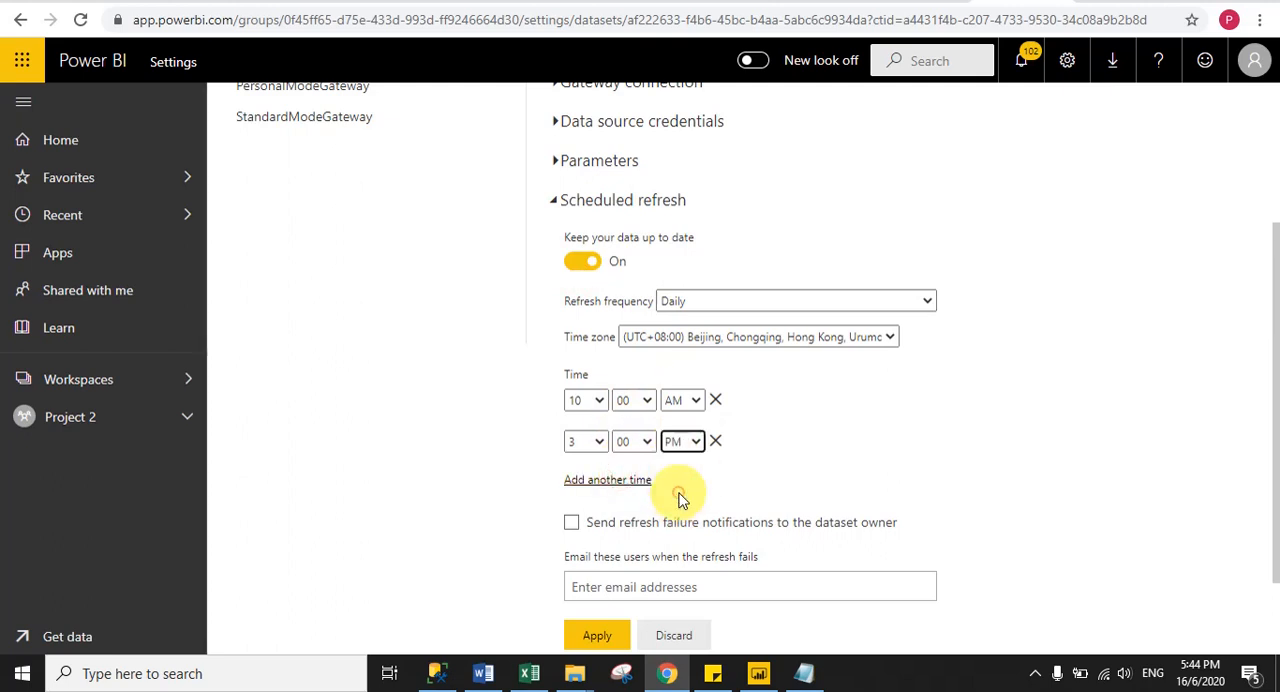
# - Add a third daily refresh time of 8:00 PM to the dataset's schedule
pyautogui.click(603, 484)
pyautogui.click(600, 484)
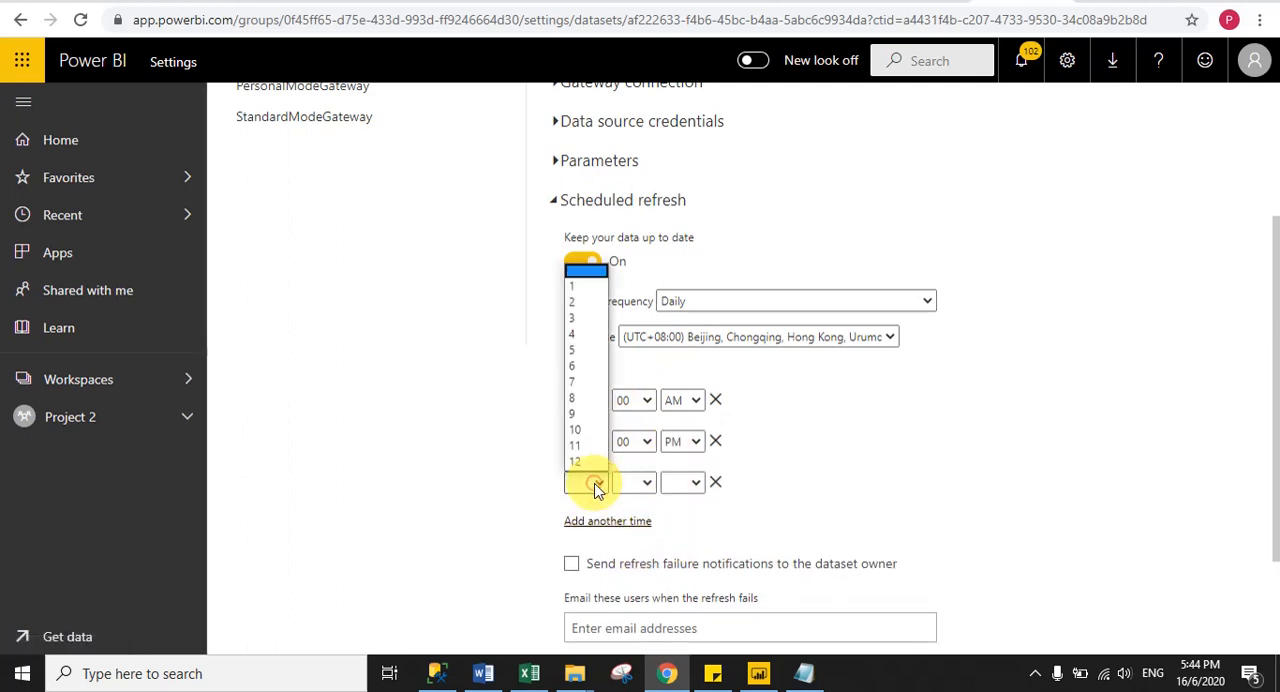
pyautogui.click(586, 394)
pyautogui.click(641, 478)
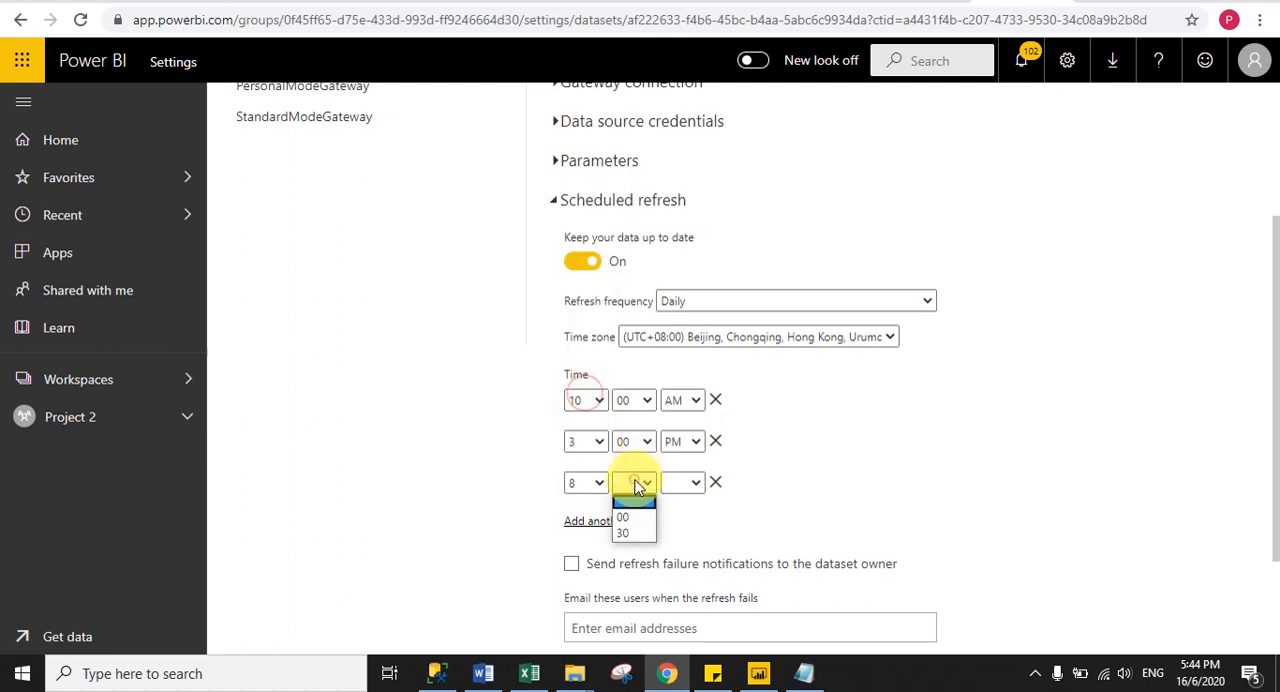
pyautogui.click(632, 506)
pyautogui.click(686, 486)
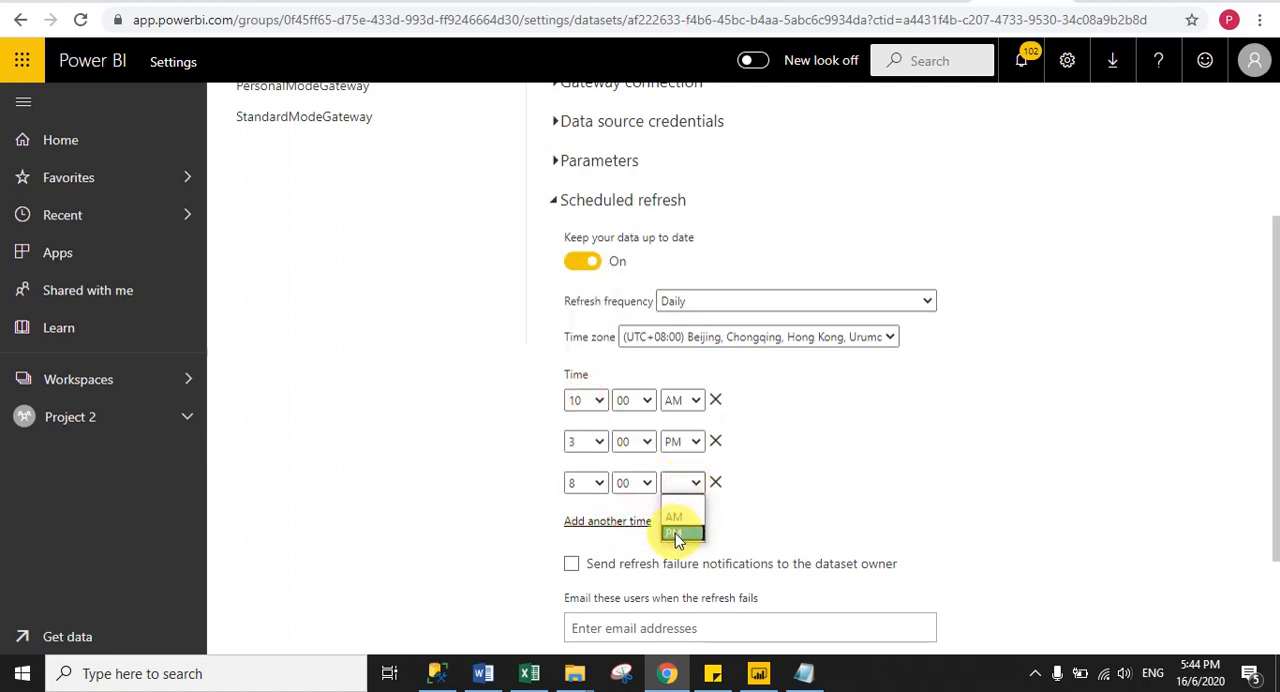
pyautogui.click(678, 532)
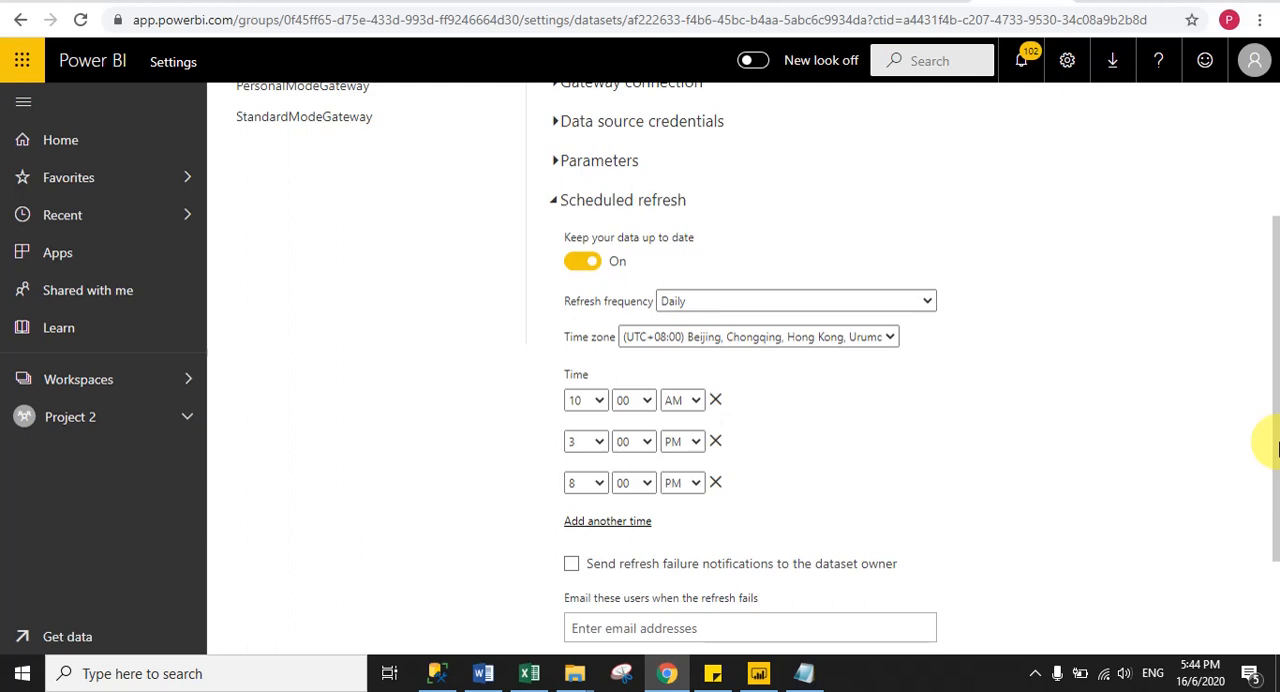
# - Apply the refresh schedule with failure notifications to the dataset owner left off, and collapse the scheduled refresh settings
pyautogui.scroll(-2, 894, 529)
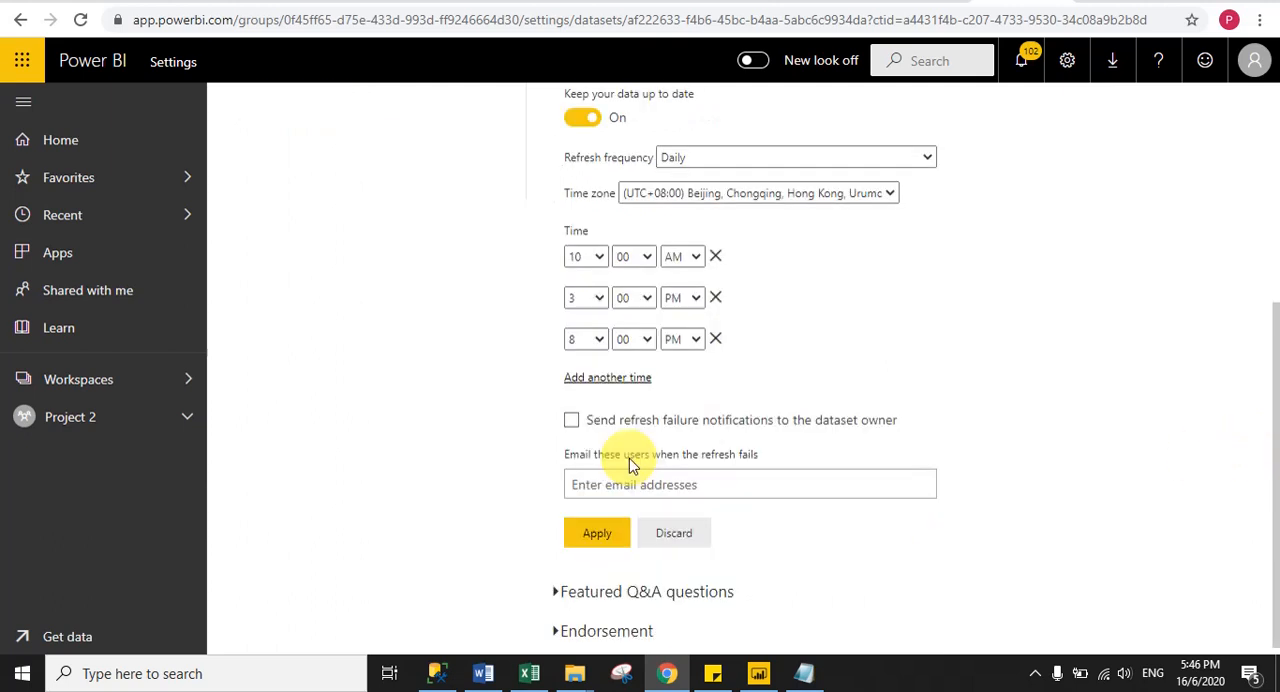
pyautogui.click(604, 484)
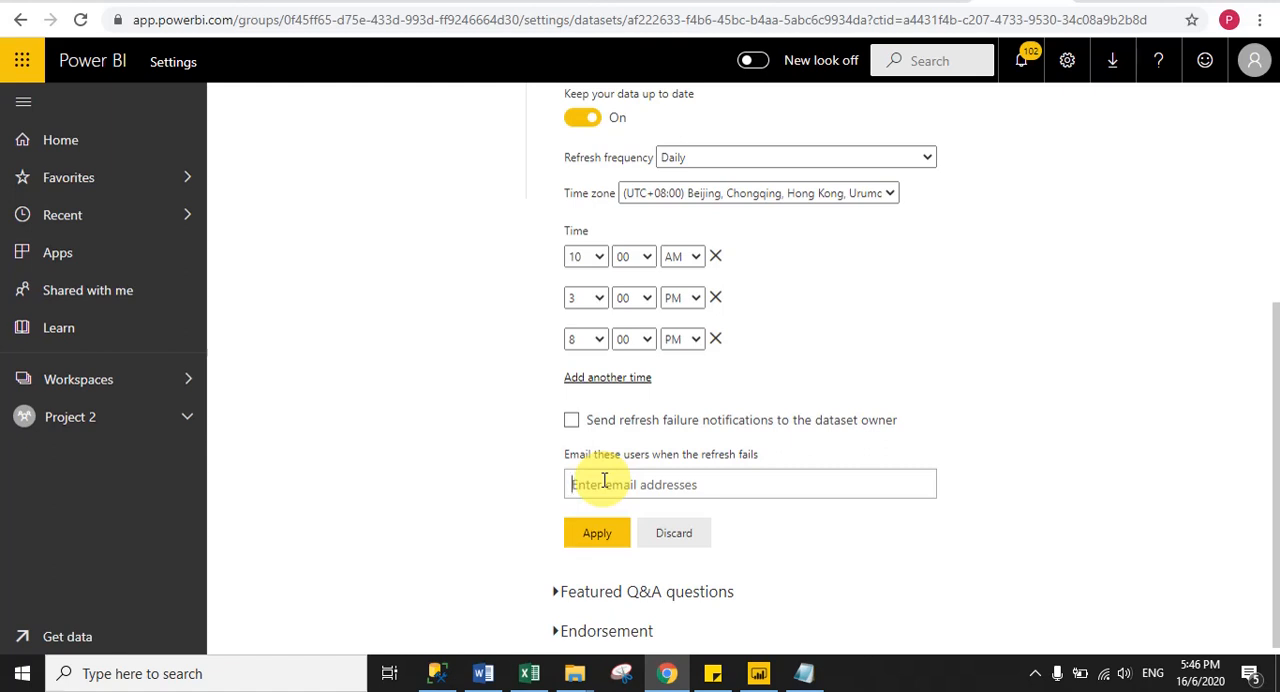
pyautogui.click(571, 420)
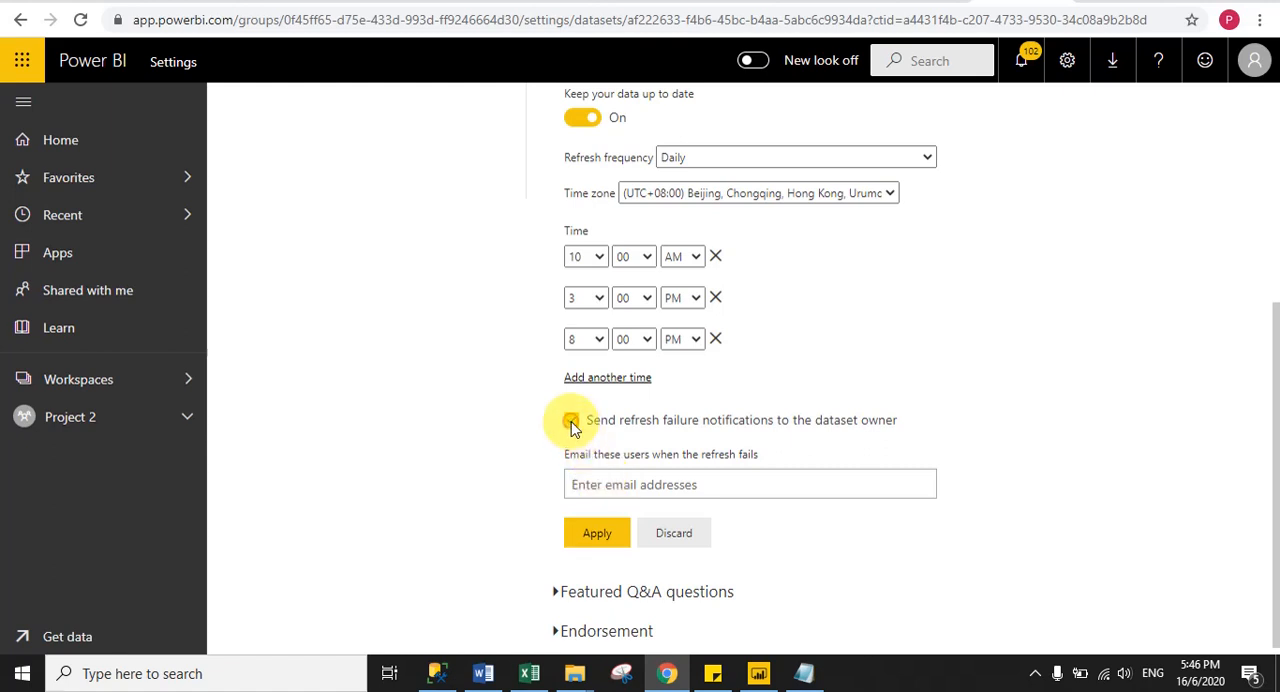
pyautogui.click(571, 421)
pyautogui.click(598, 533)
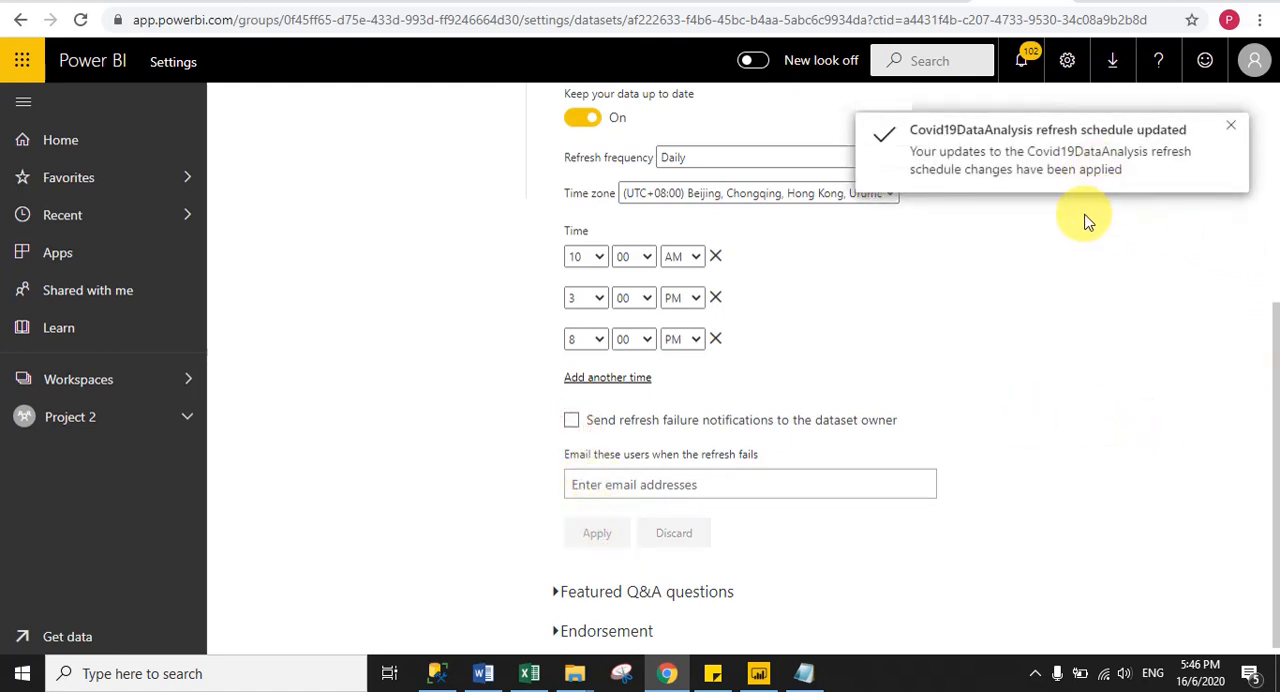
pyautogui.scroll(3, 1258, 260)
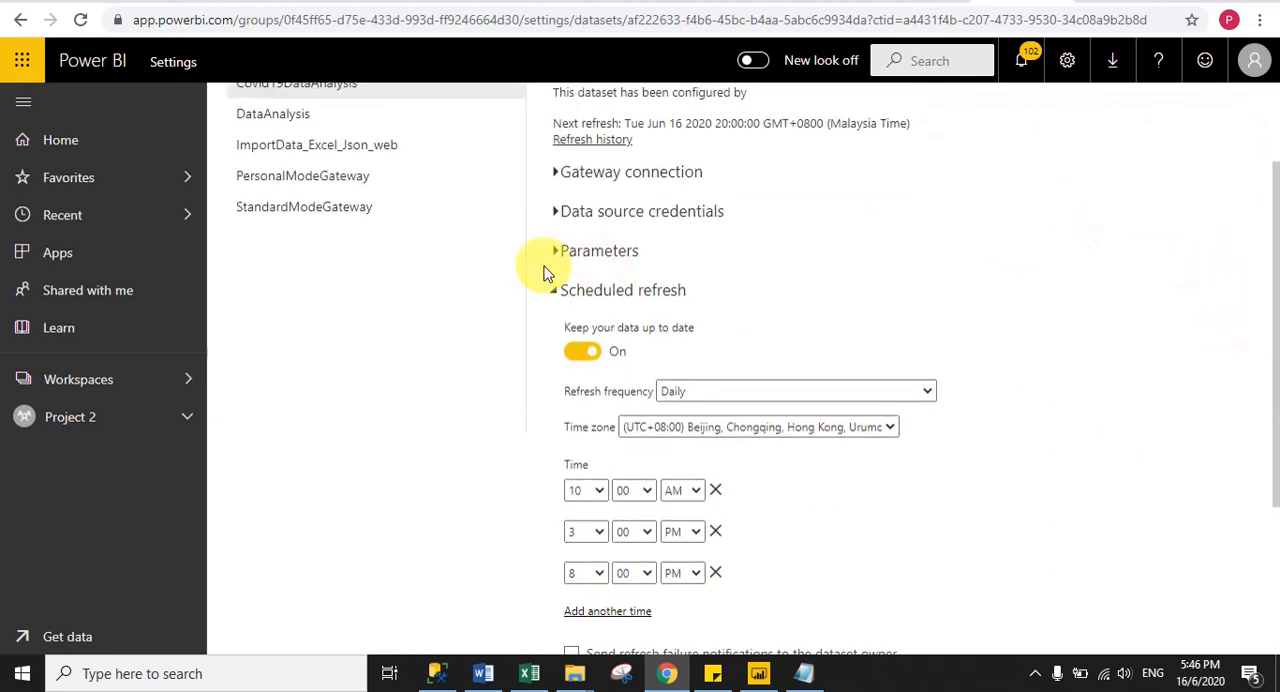
pyautogui.click(556, 294)
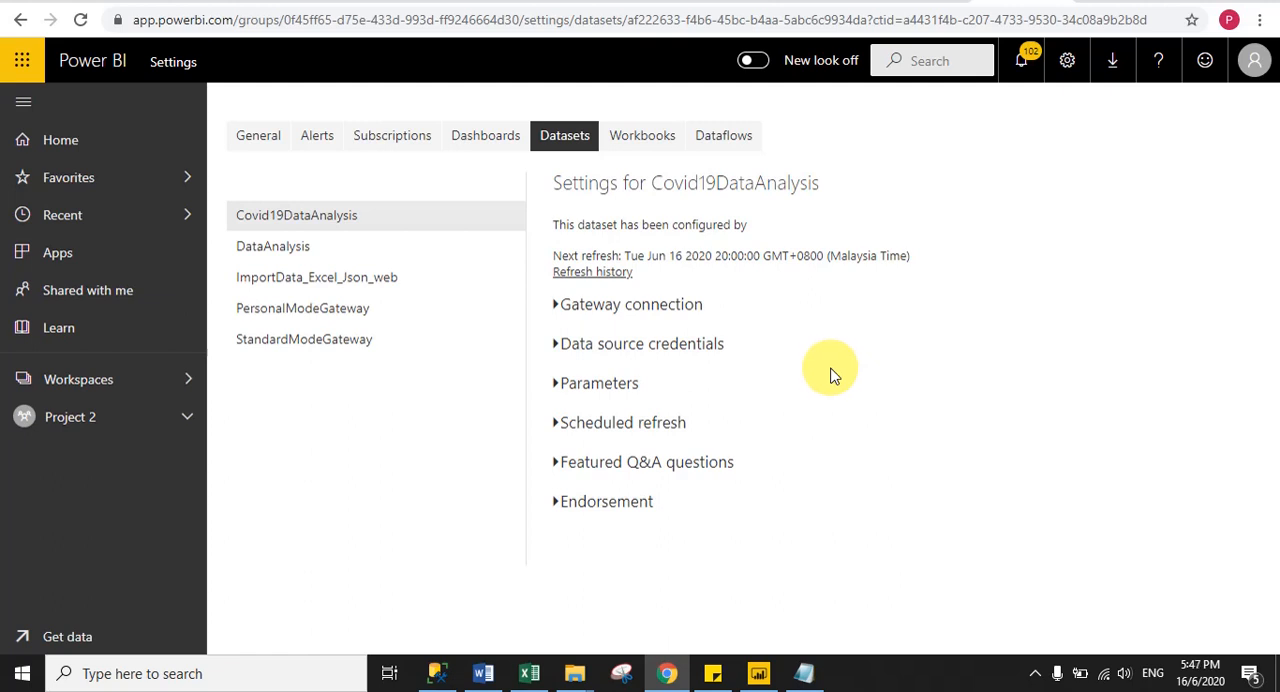
# - Start an immediate refresh of the Covid19DataAnalysis dataset in the Project 2 workspace
pyautogui.click(188, 424)
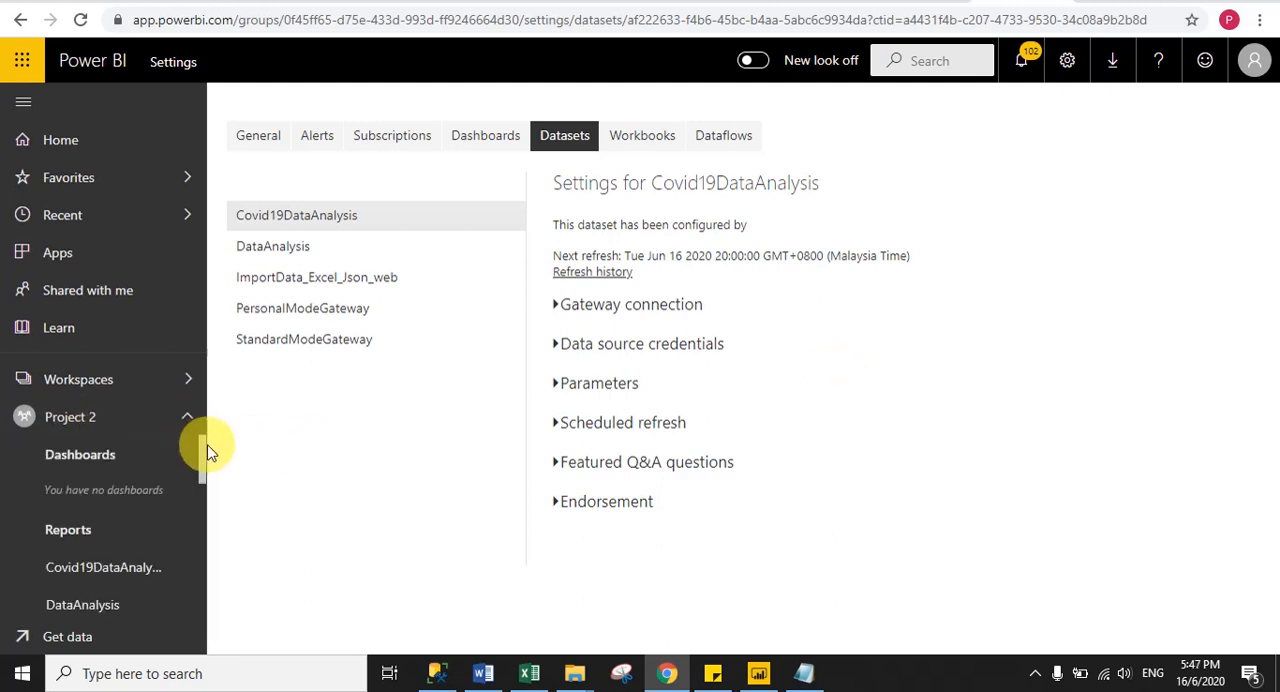
pyautogui.scroll(-2, 203, 483)
pyautogui.moveTo(203, 483); pyautogui.dragTo(203, 537)
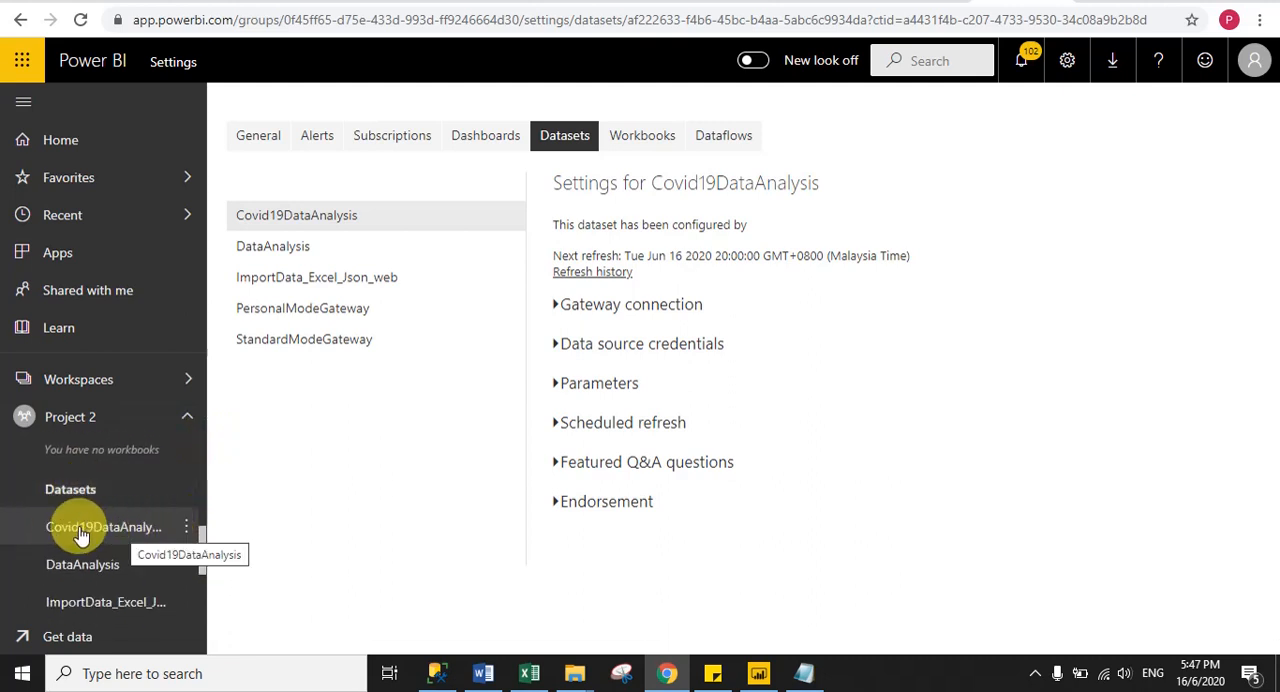
pyautogui.click(186, 529)
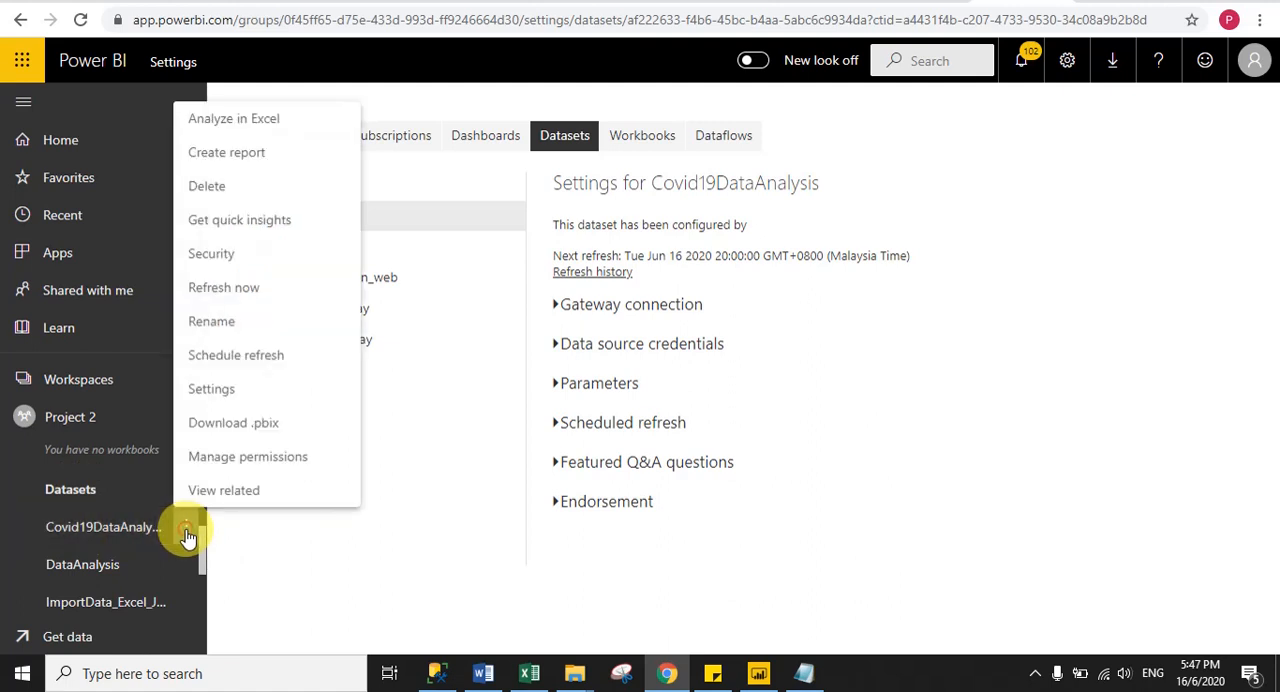
pyautogui.click(240, 288)
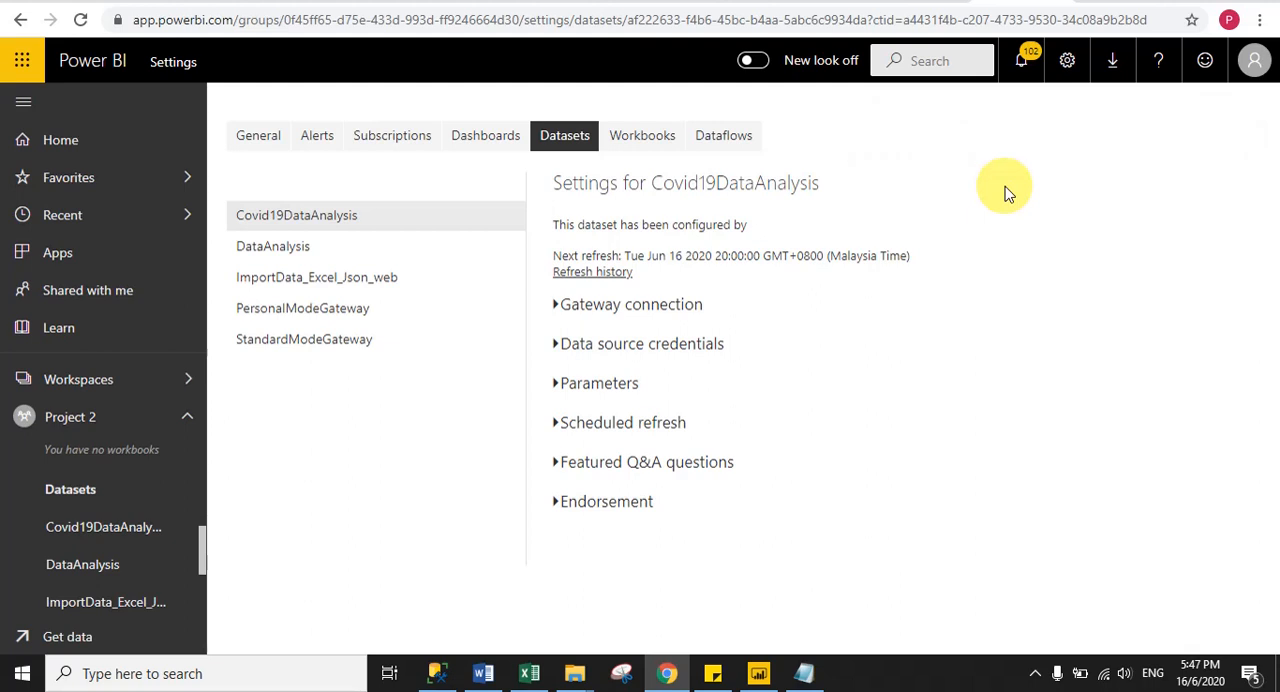
# - Open the Covid19DataAnalysis report from the Project 2 workspace's reports
pyautogui.click(65, 418)
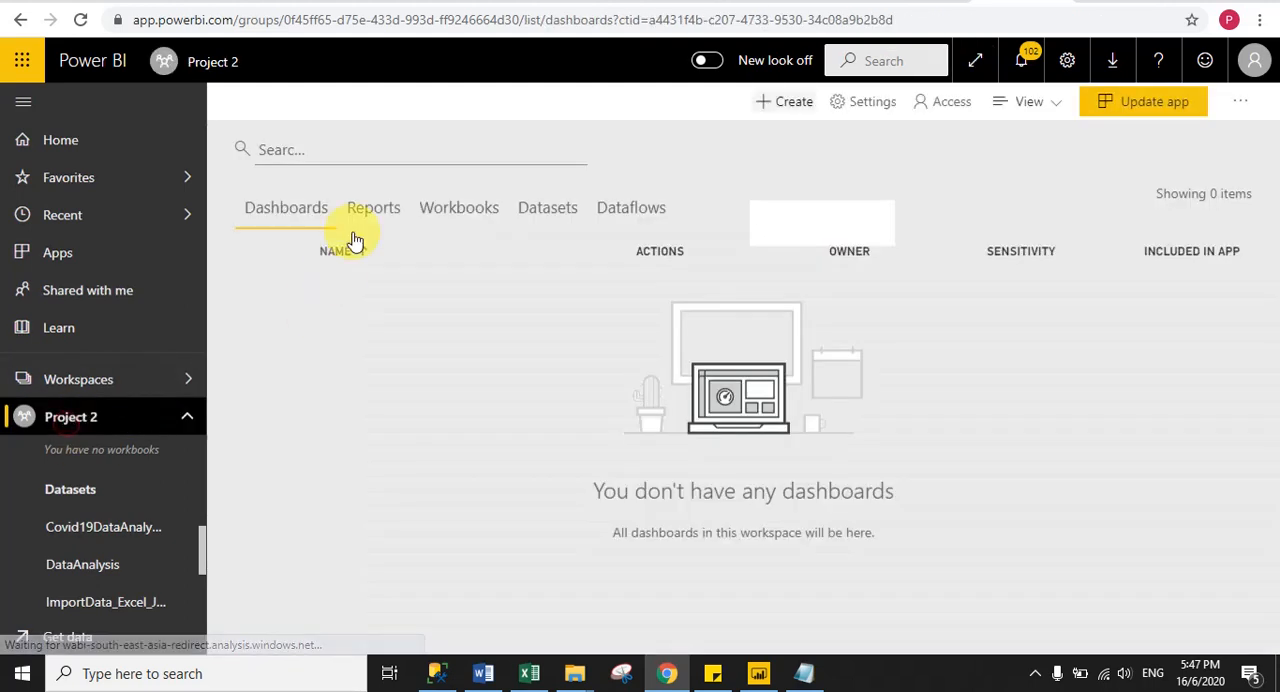
pyautogui.click(360, 214)
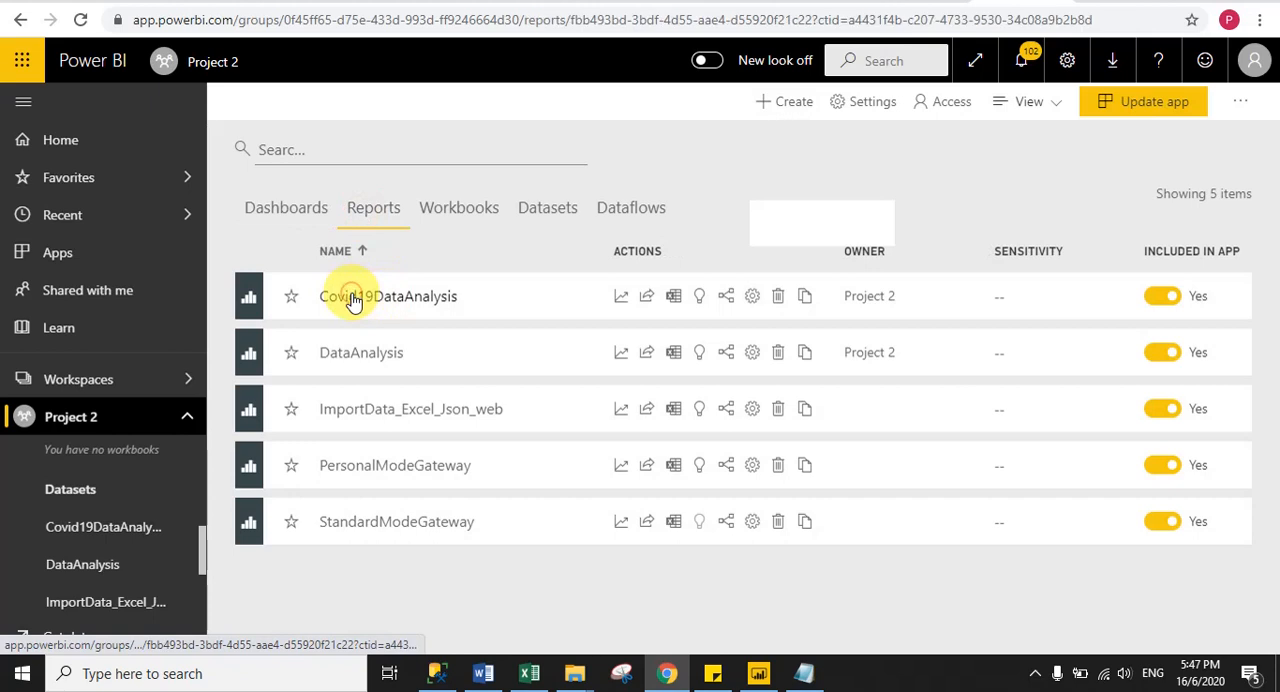
pyautogui.click(352, 297)
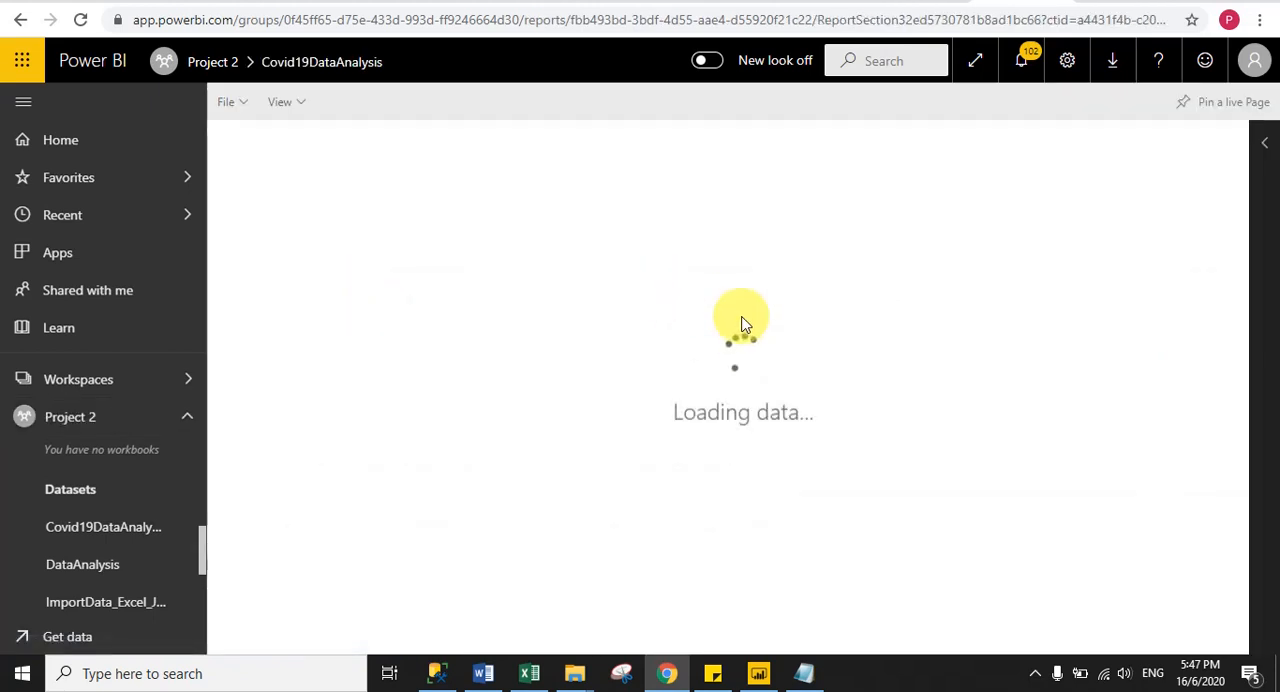